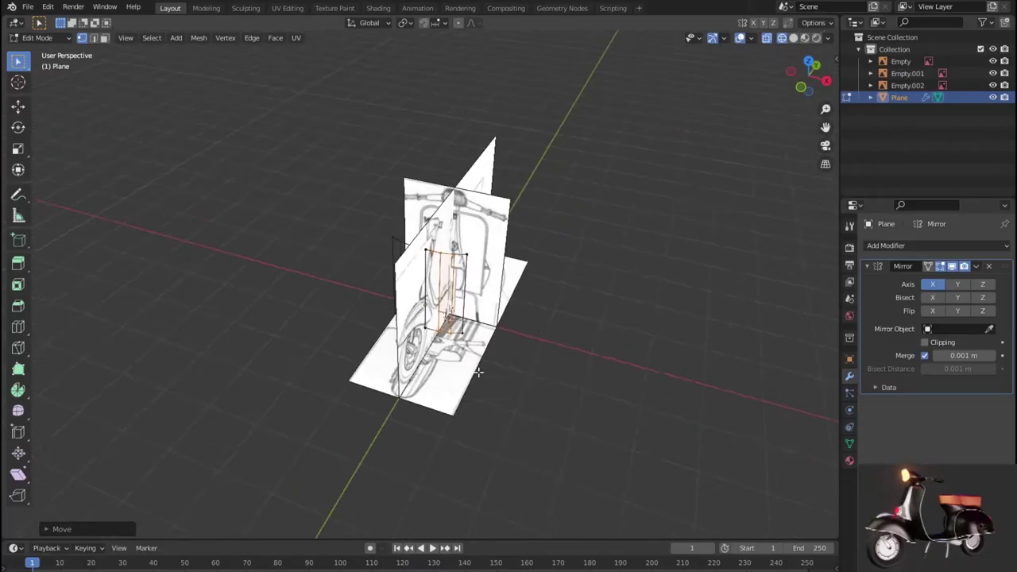
In the right side view, move the strip's top edge up under the handlebar.
key("KP_3")
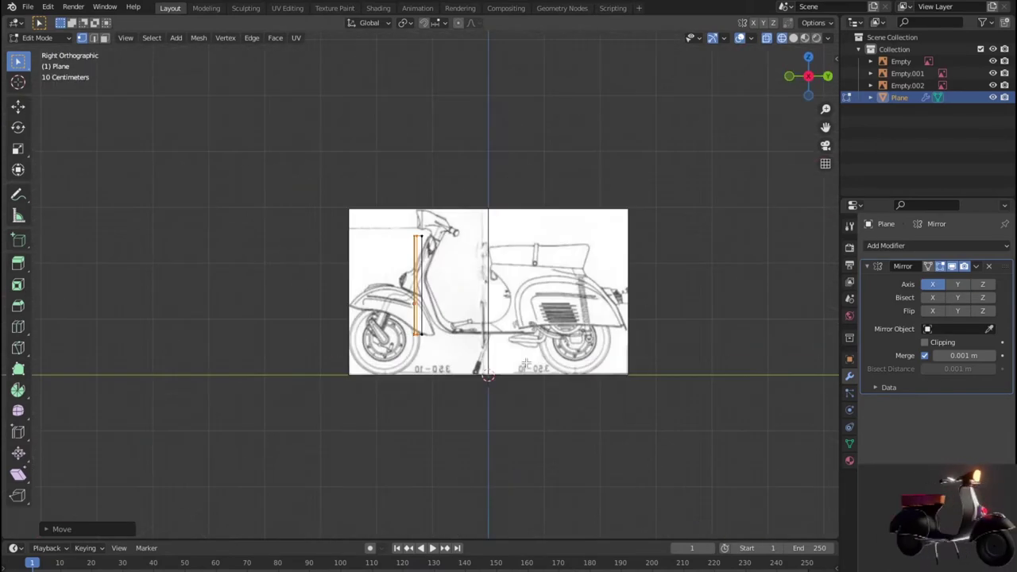
scroll(471, 312, "up", 4)
middle_click_drag(471, 312, 466, 379, "shift")
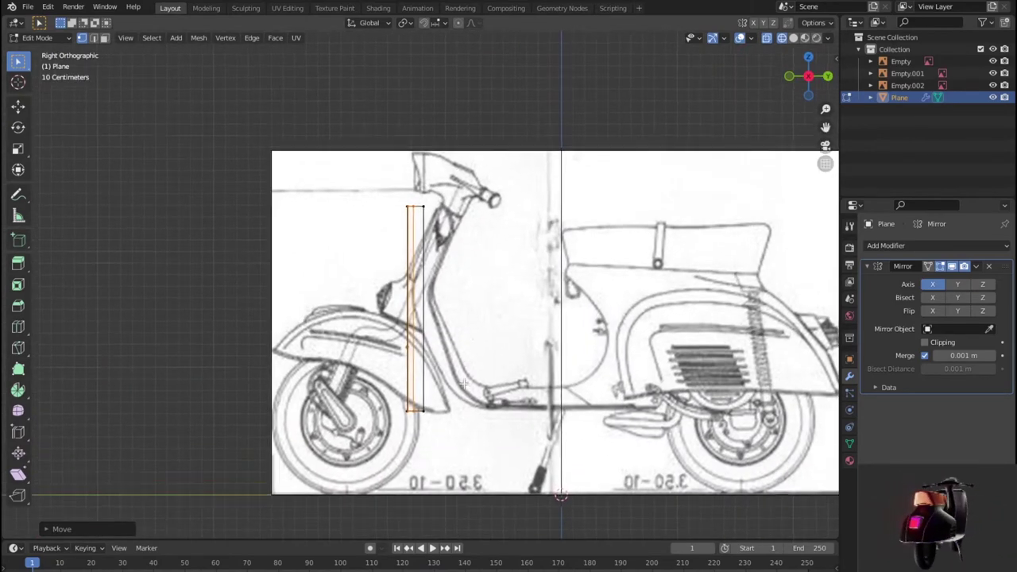
scroll(466, 380, "up", 1)
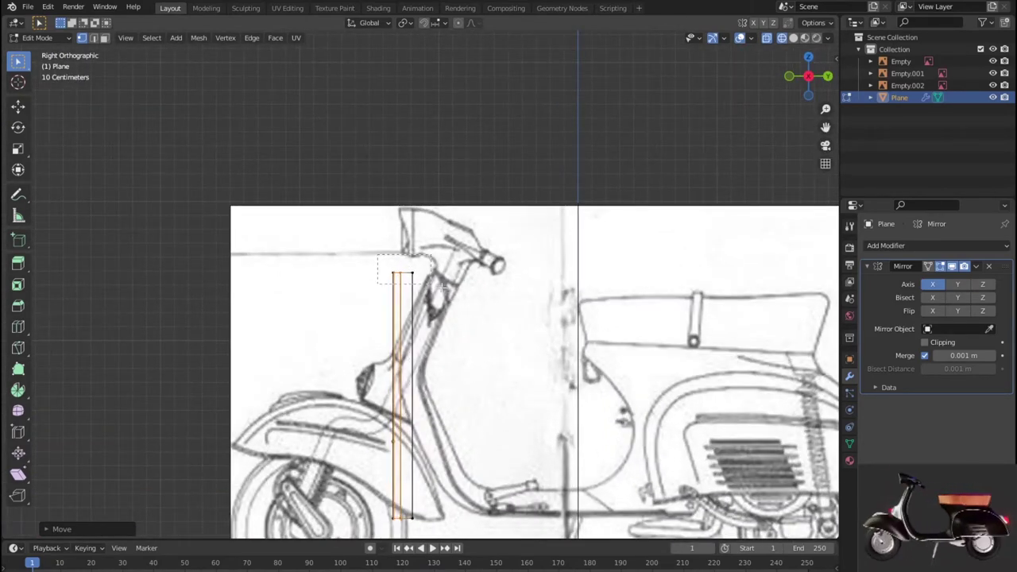
left_click(395, 358)
key("g")
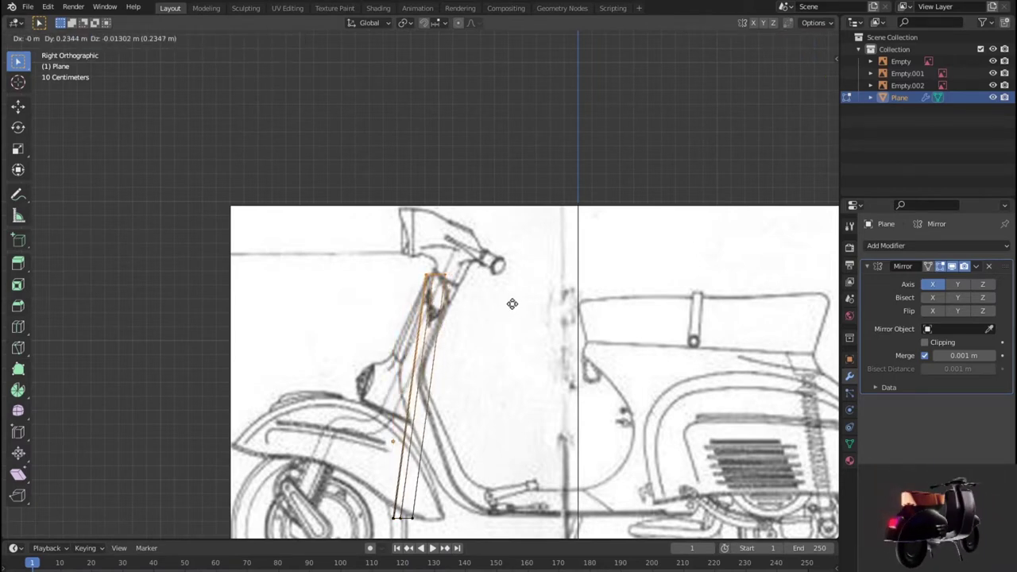
left_click(515, 302)
Move the strip's bottom edge down to the footboard.
scroll(498, 337, "down", 4)
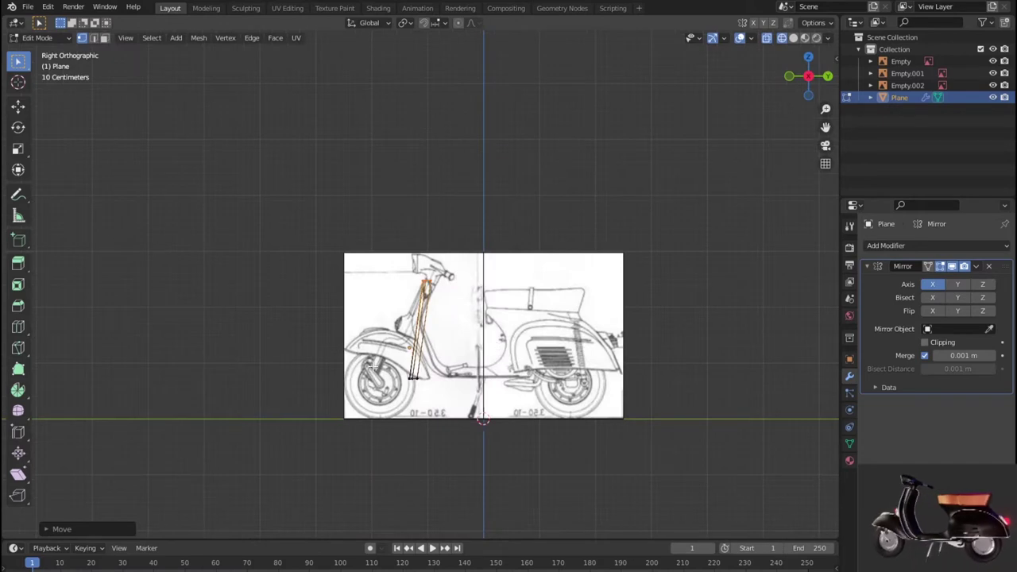
left_click(411, 377)
key("g")
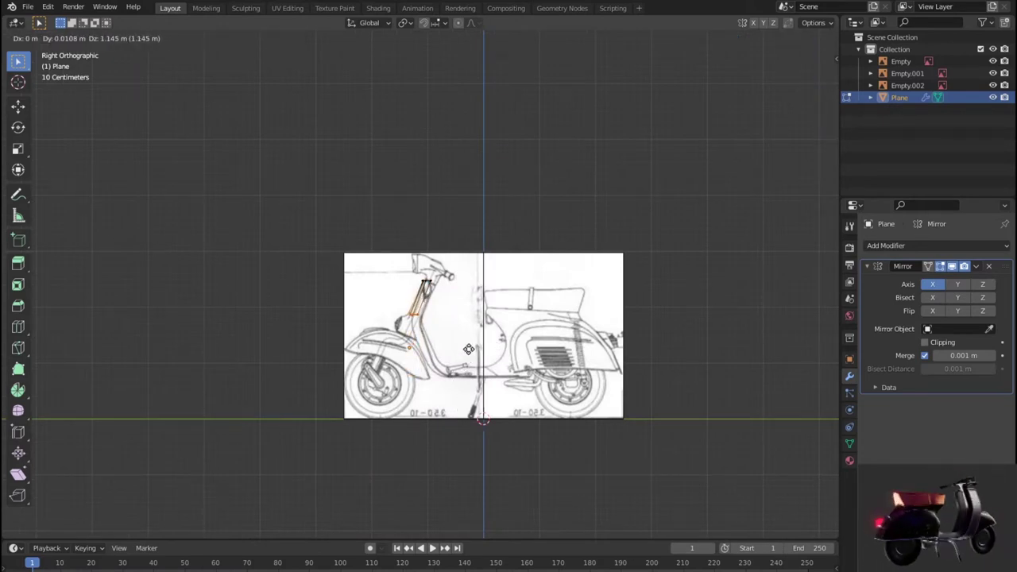
left_click(501, 411)
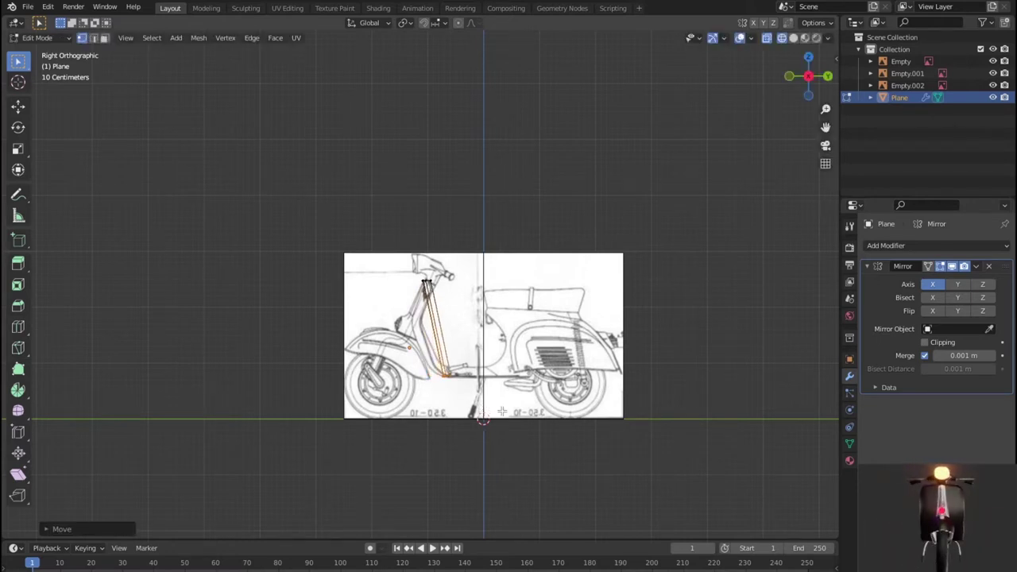
Add a cut across the strip and shift it onto the leg-shield bend.
key("g")
key("g")
left_click(439, 329)
key("g")
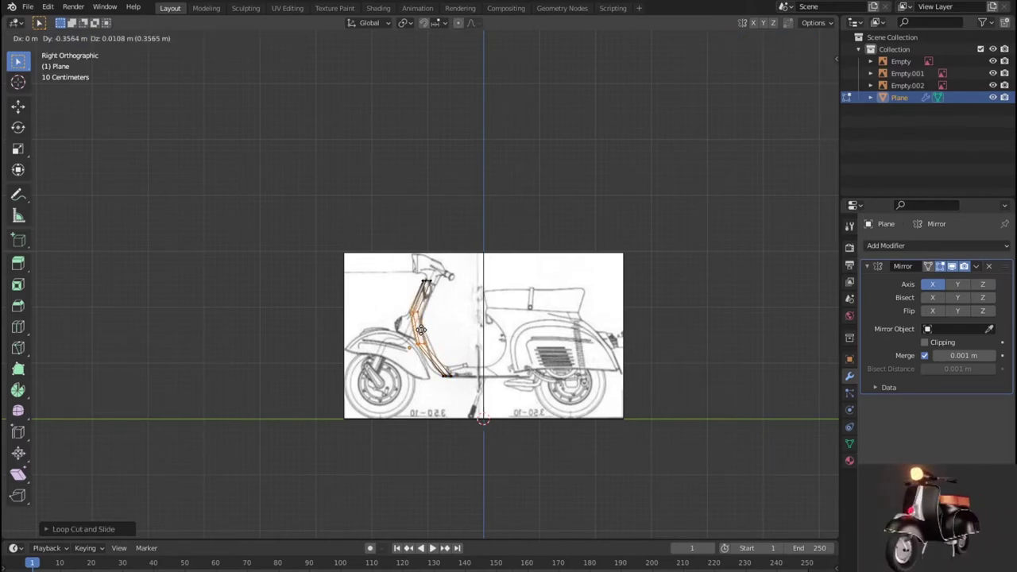
left_click(426, 315)
Move vertices near the strip's top onto the blueprint's leg-shield line.
scroll(426, 313, "up", 6)
scroll(426, 315, "up", 2)
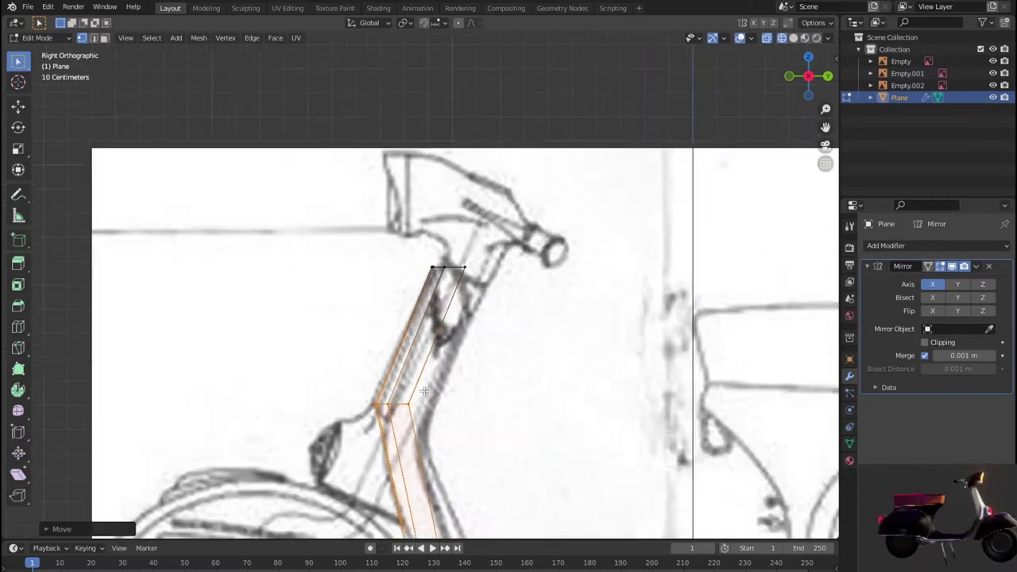
scroll(437, 310, "up", 1)
scroll(464, 300, "down", 3)
left_click(448, 268)
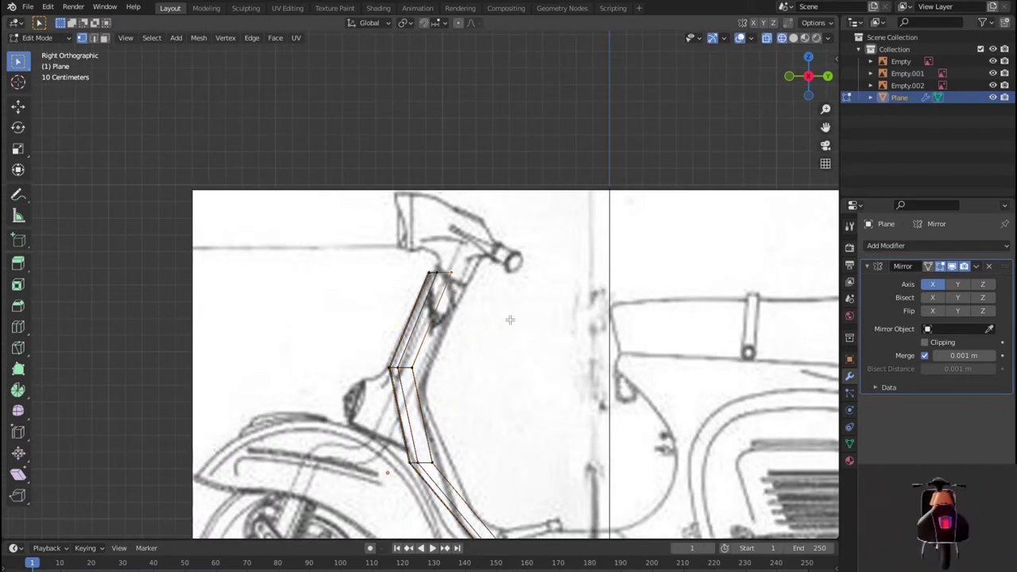
key("g")
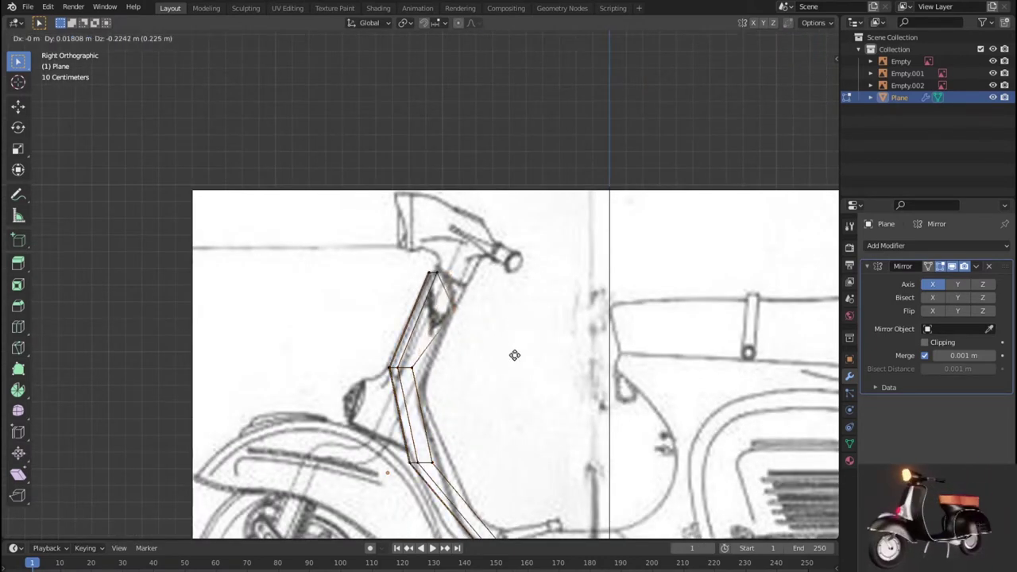
left_click(512, 352)
key("g")
left_click(431, 278)
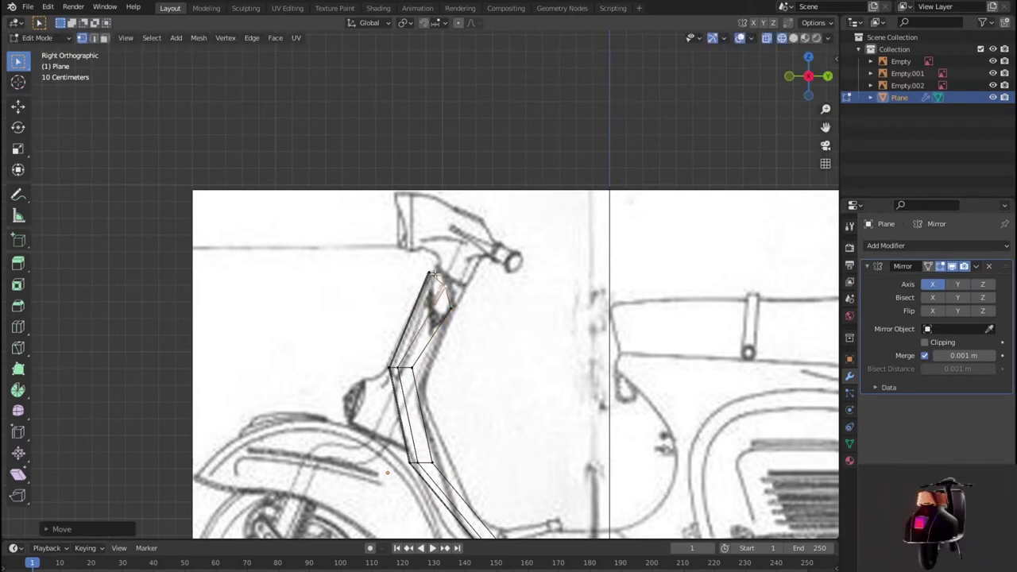
Settle another upper vertex onto the leg-shield outline.
key("g")
left_click(433, 277)
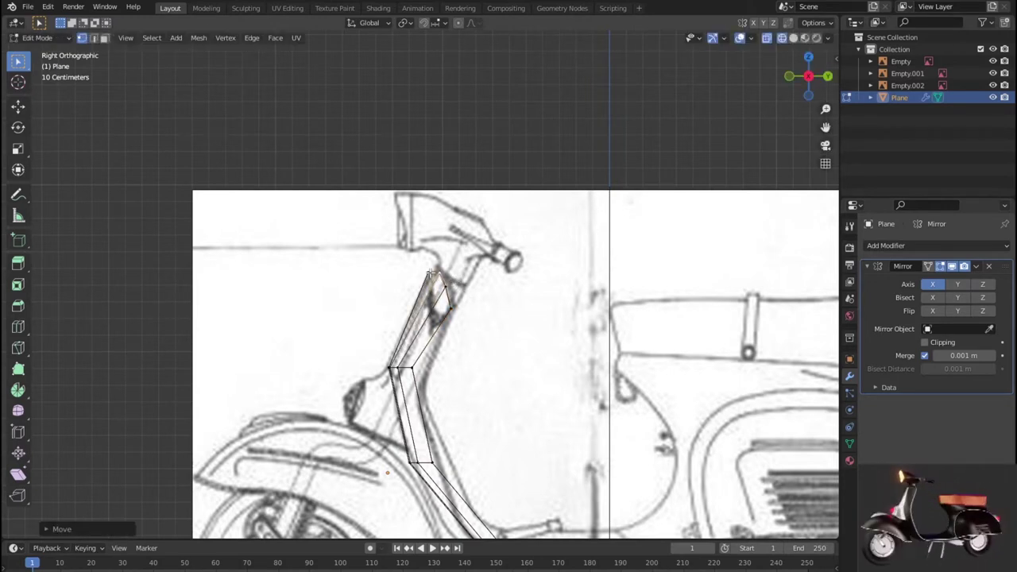
key("g")
left_click(435, 267)
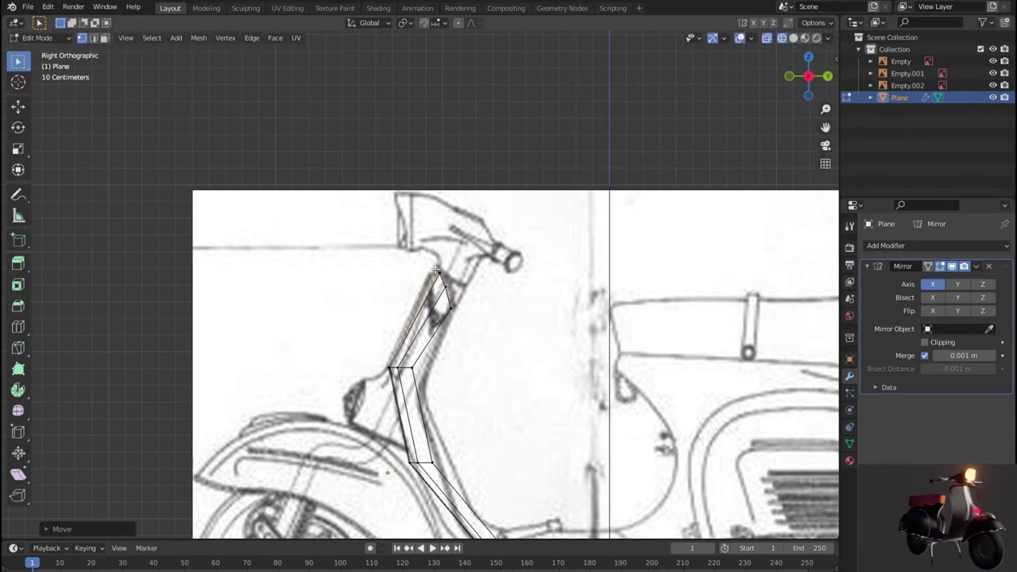
key("g")
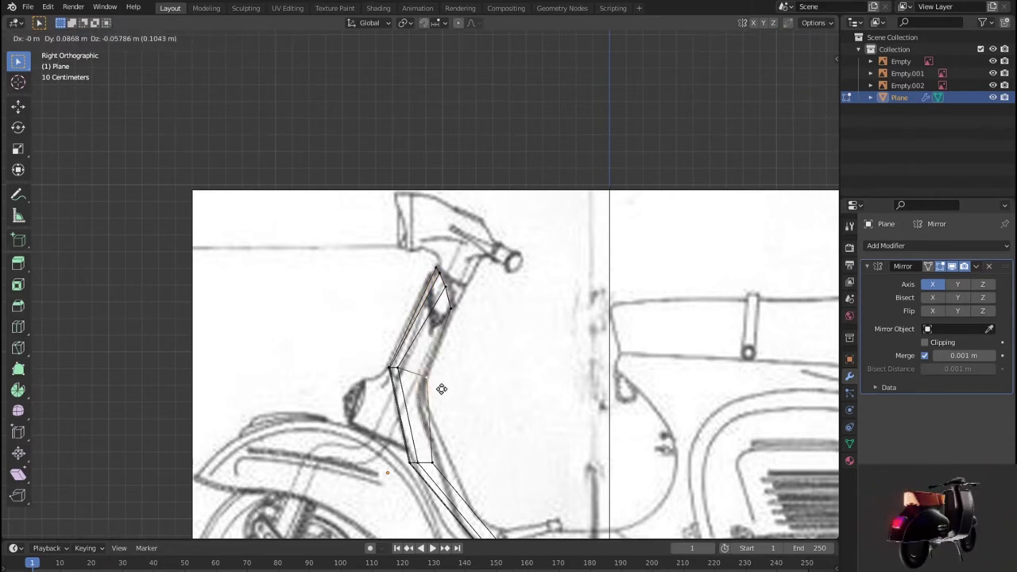
left_click(433, 402)
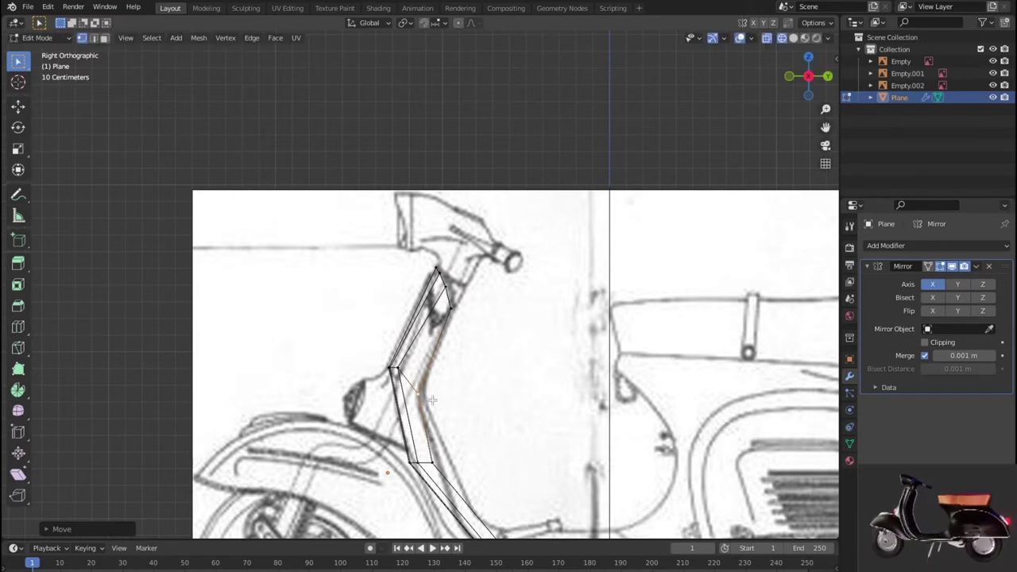
Nudge the vertices around the middle bend onto the leg-shield outline.
left_click(399, 368)
key("g")
left_click(402, 374)
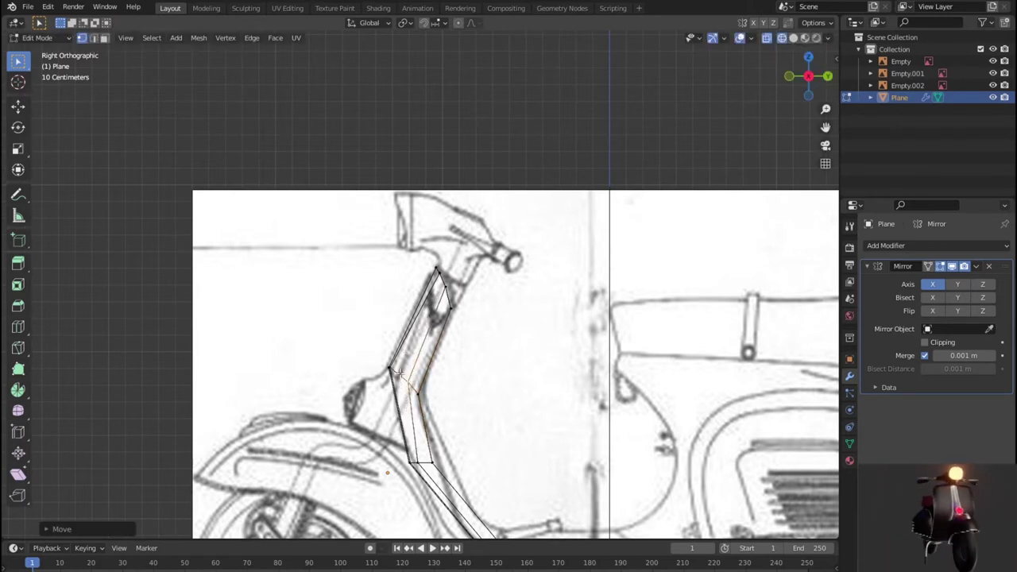
key("g")
left_click(401, 372)
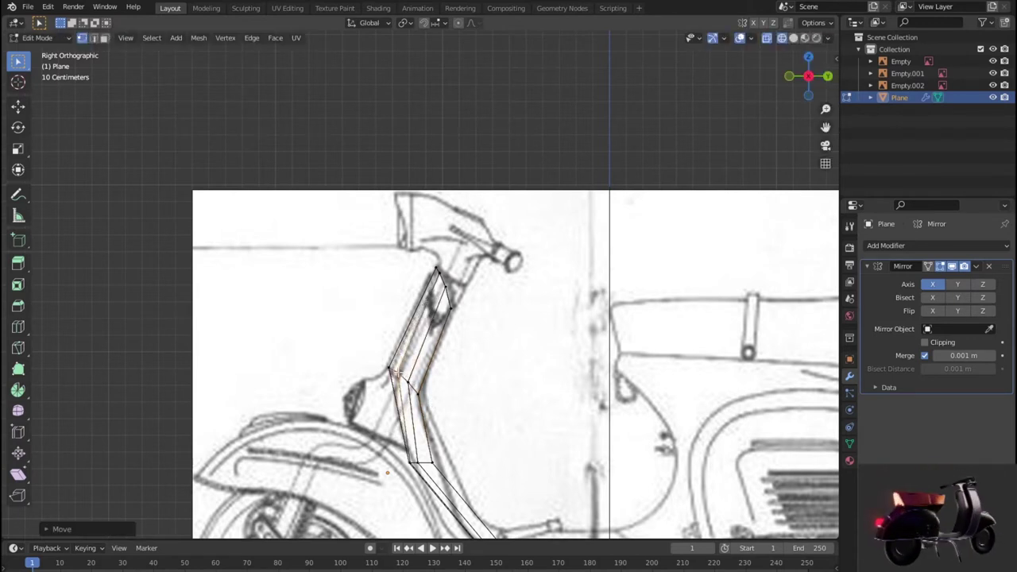
left_click(389, 367)
key("g")
left_click(387, 367)
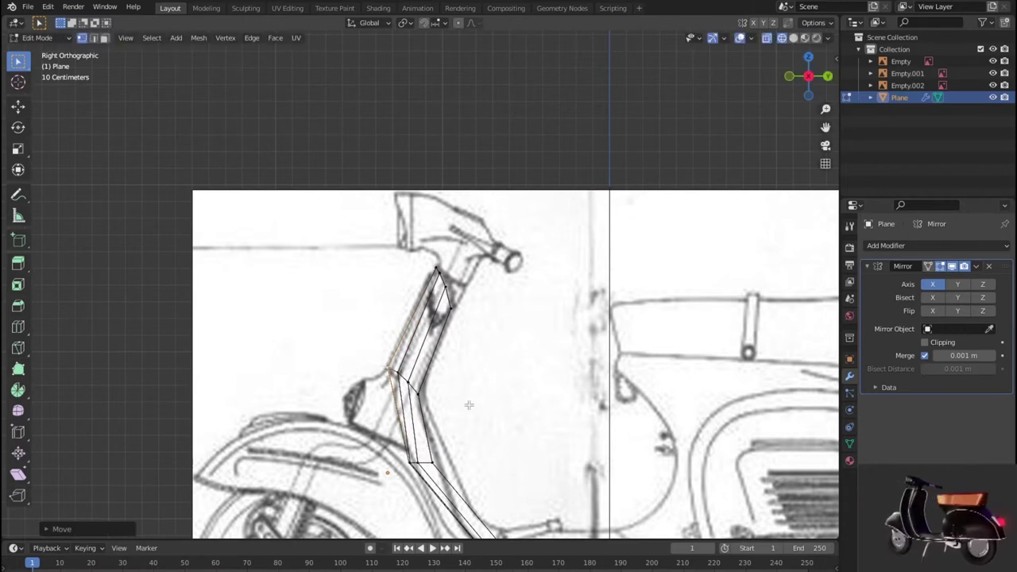
scroll(403, 339, "down", 5, "shift")
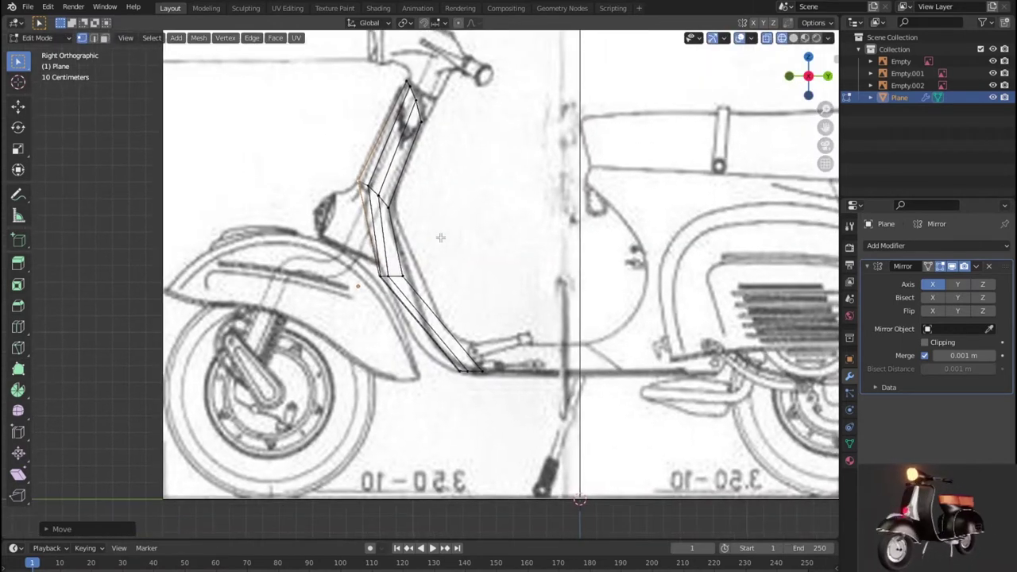
Move the lower leg-shield edge and its vertices onto the blueprint's curve.
left_click(397, 284)
key("g")
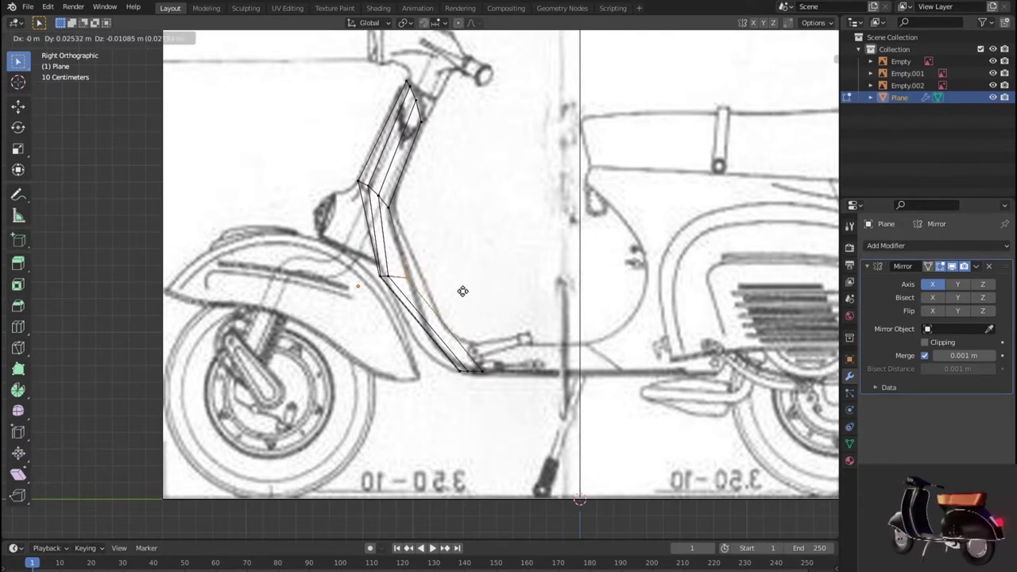
left_click(465, 288)
key("g")
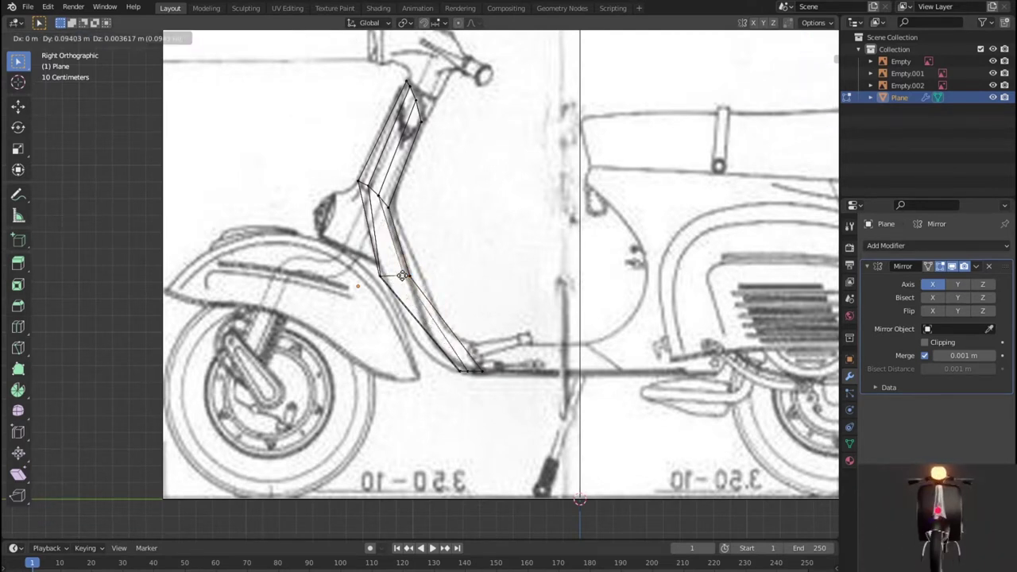
left_click(386, 277)
key("g")
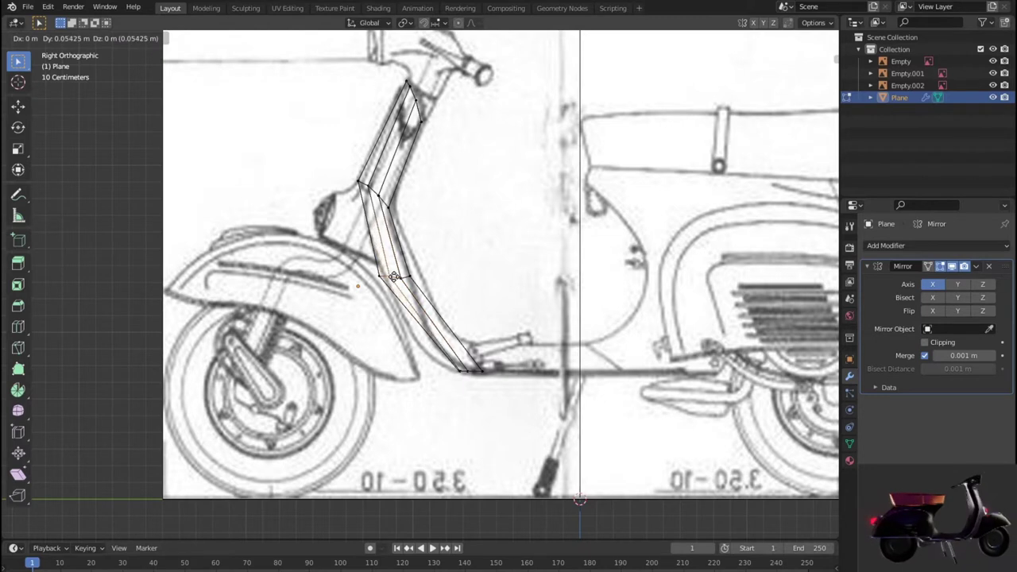
left_click(385, 277)
left_click(383, 276)
key("g")
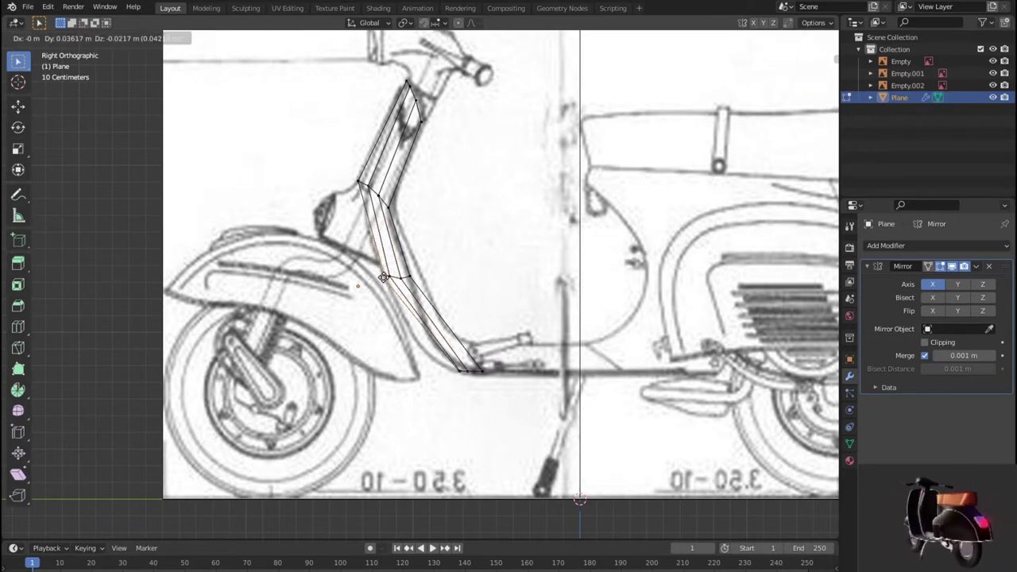
left_click(383, 276)
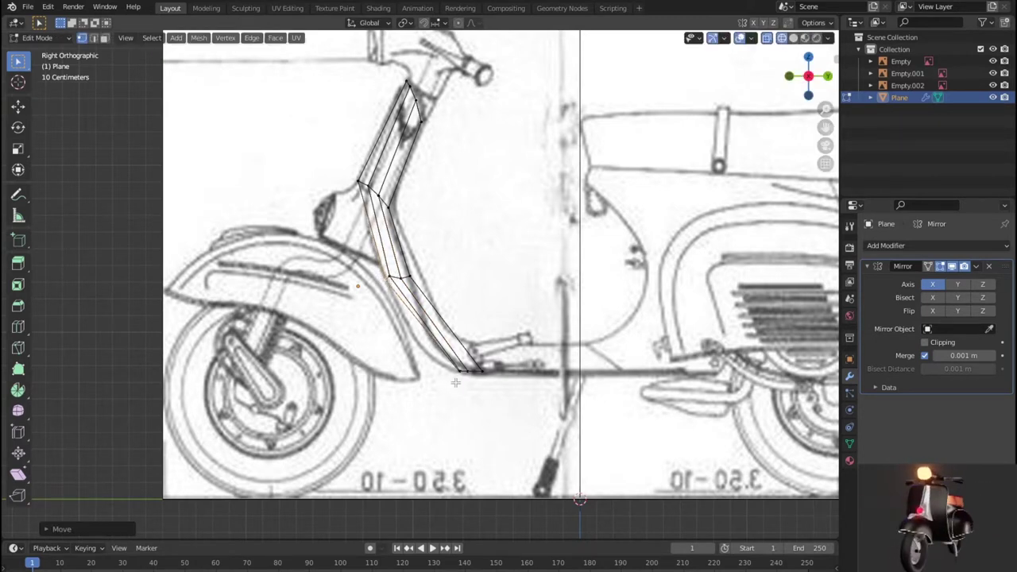
Add a loop cut across the lower strip and shape its vertex along the curved outline.
key("ctrl+r")
left_click(435, 327)
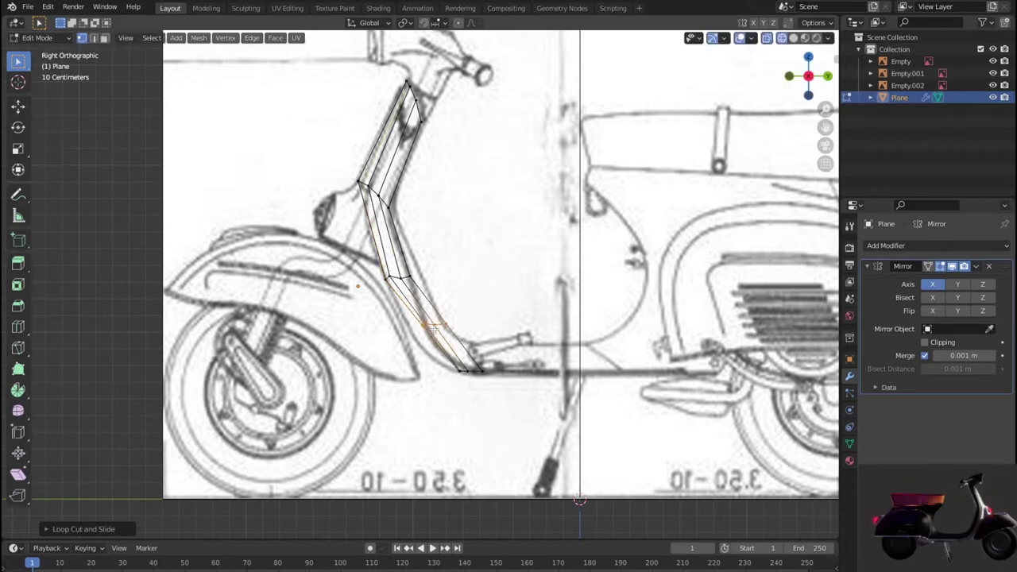
left_click(461, 375)
key("g")
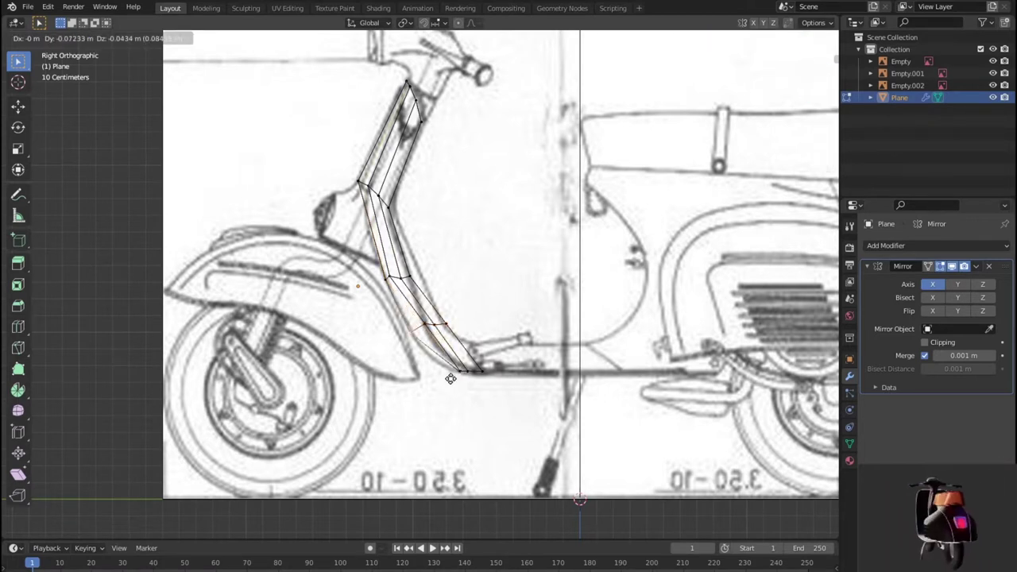
left_click(459, 387)
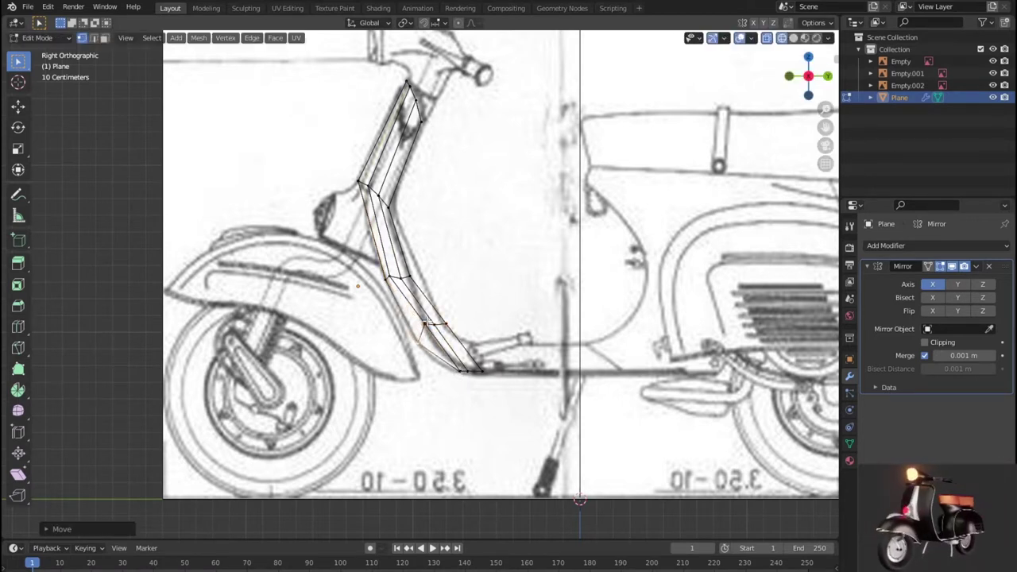
key("g")
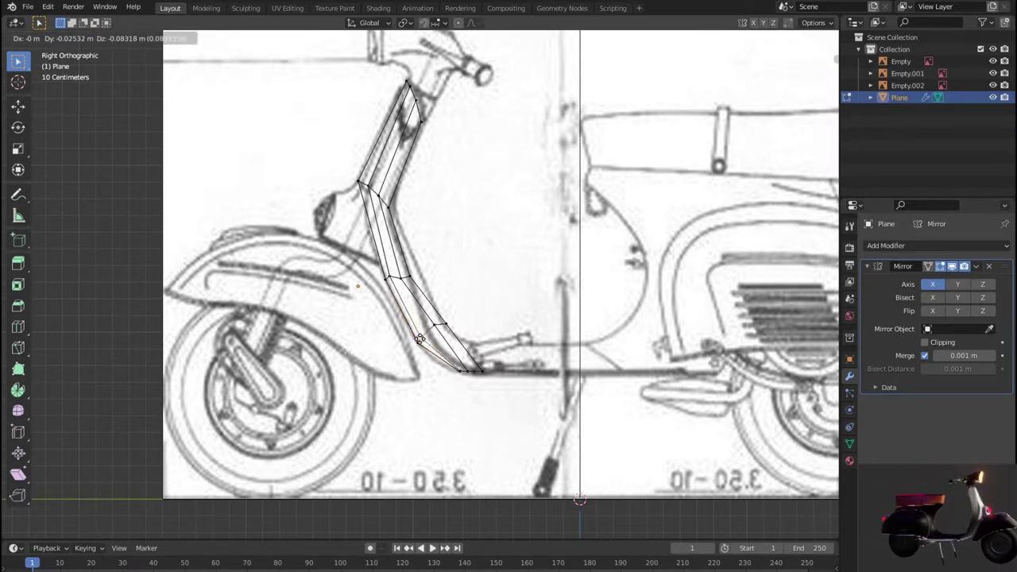
left_click(434, 326)
key("g")
left_click(423, 337)
key("g")
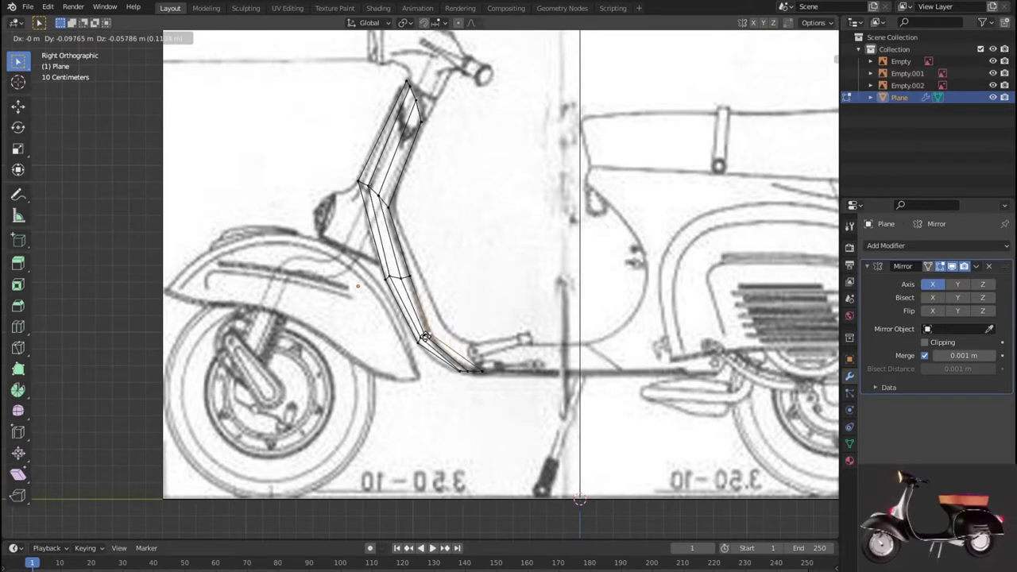
left_click(425, 336)
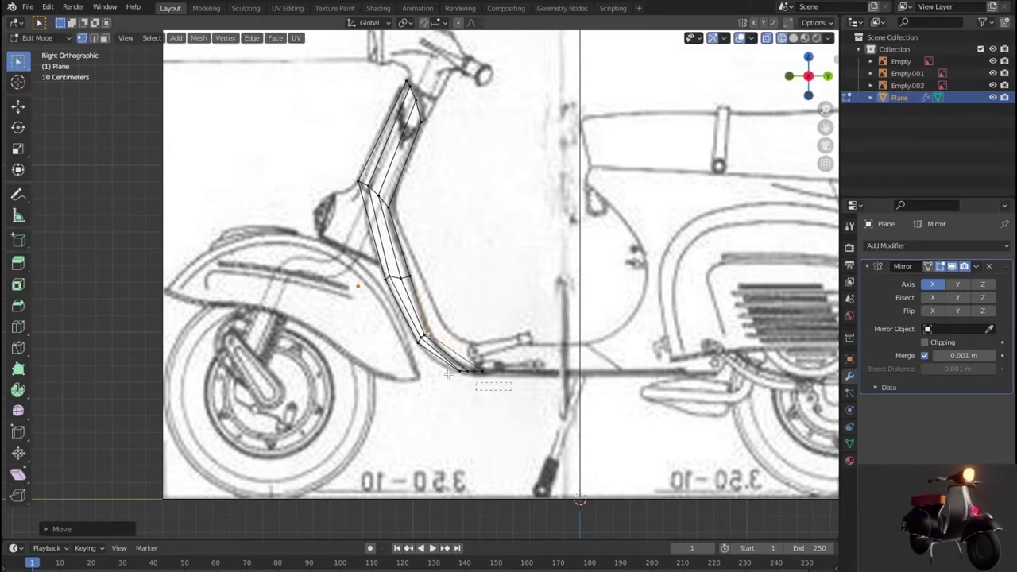
Place the footboard edge and the next curve vertex so the strip bends into the footboard.
left_click(475, 382)
key("g")
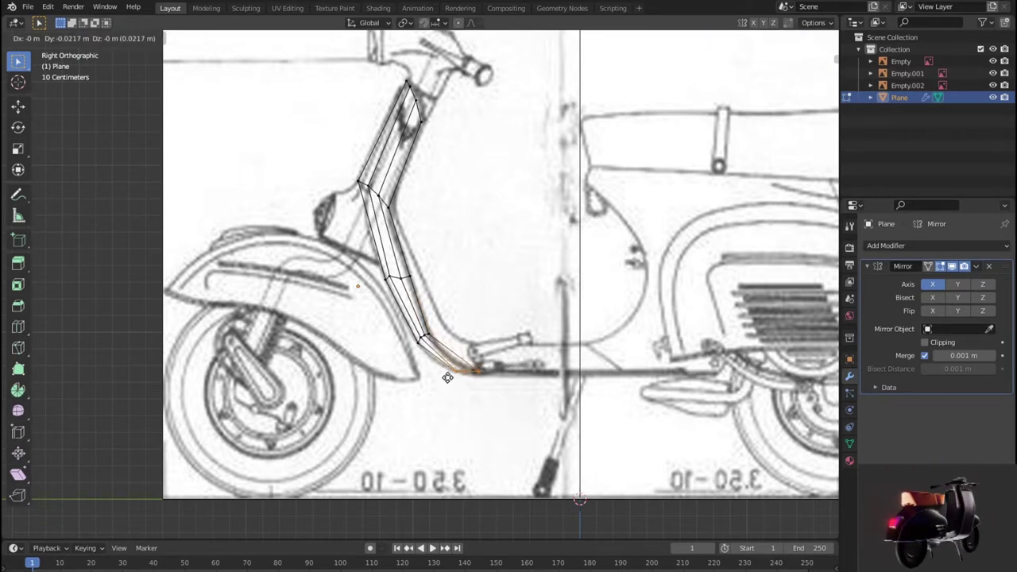
left_click(447, 377)
left_click(421, 335)
key("g")
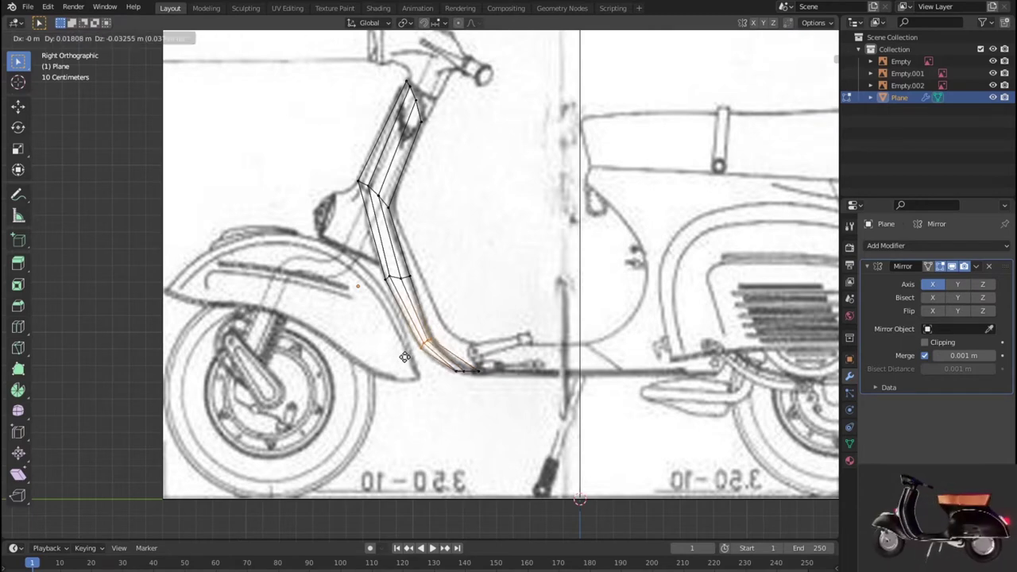
left_click(405, 356)
scroll(406, 357, "down", 5)
mouse_move(405, 356)
middle_mouse_down()
mouse_move(622, 365)
mouse_move(718, 347)
mouse_move(704, 368)
mouse_move(620, 400)
mouse_move(561, 397)
mouse_move(572, 343)
middle_mouse_up()
key("KP_3")
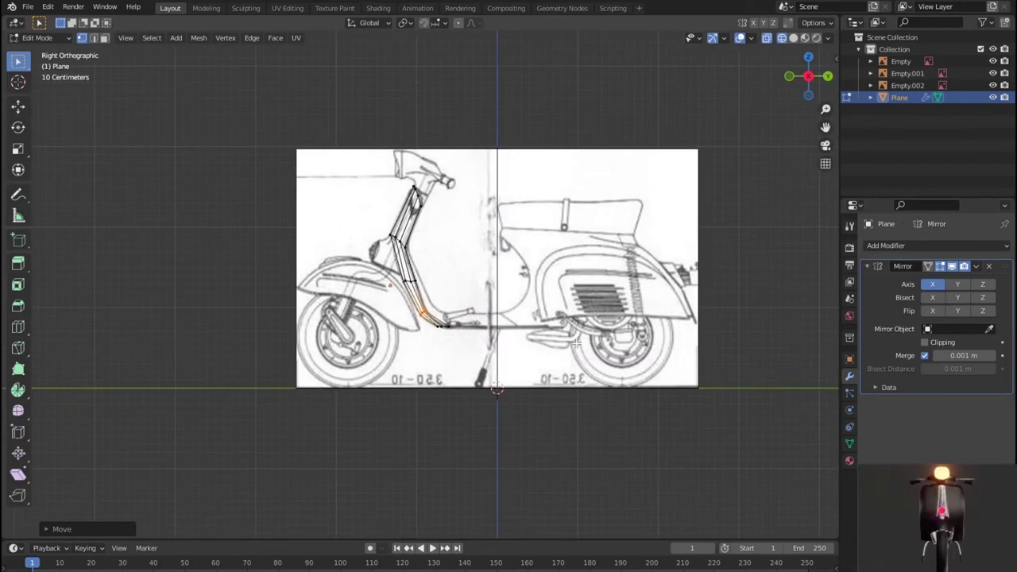
In front view, move the bottom-right edges of the mesh lower.
key("KP_1")
scroll(576, 343, "up", 1)
scroll(576, 343, "up", 3)
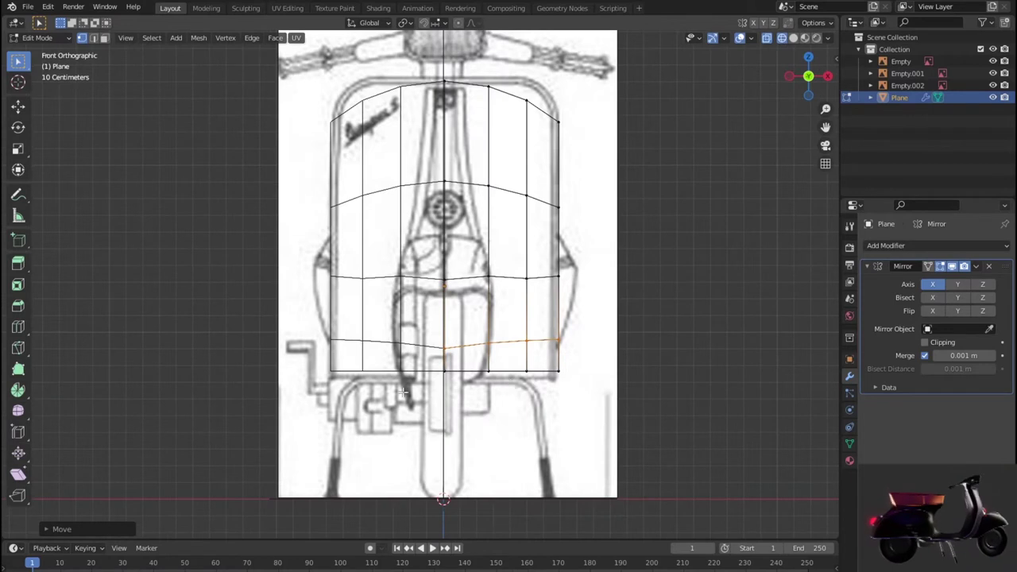
left_click_drag(559, 390, 605, 401, "shift")
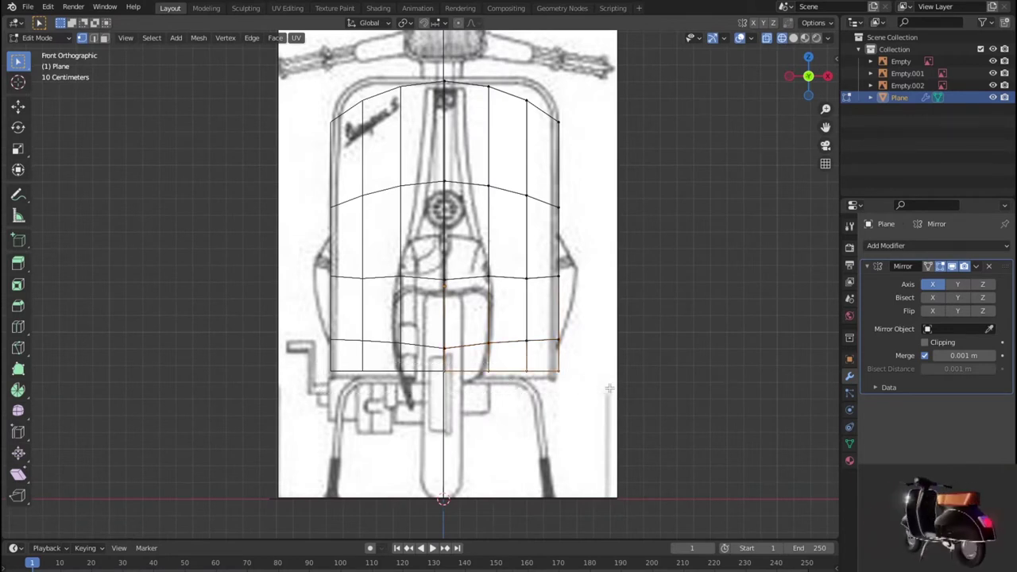
key("g")
left_click(609, 395)
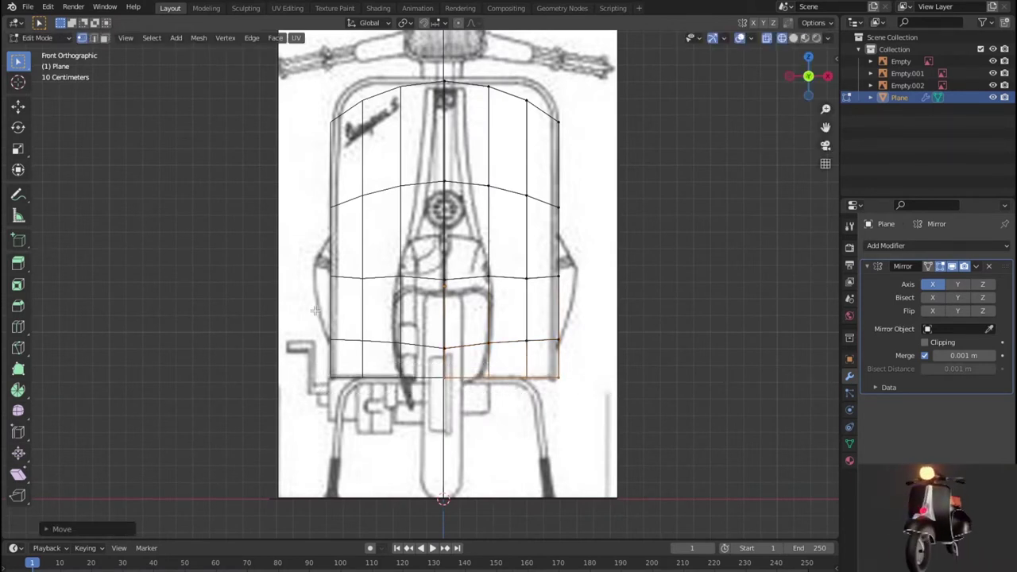
Flatten the lower horizontal edge row level with S Z 0.
left_click_drag(590, 354, 591, 355)
key("g")
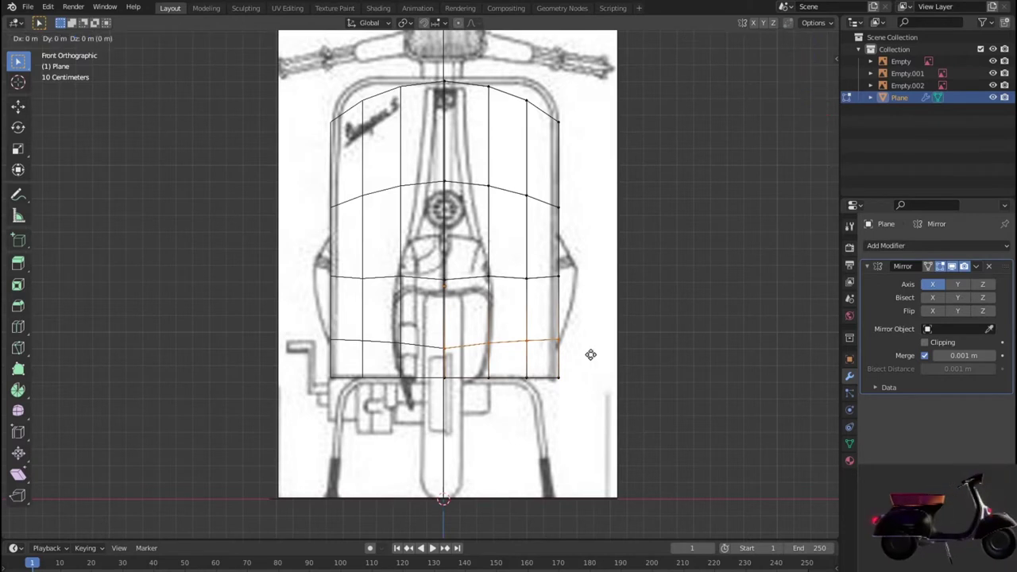
type("s0")
key("Return")
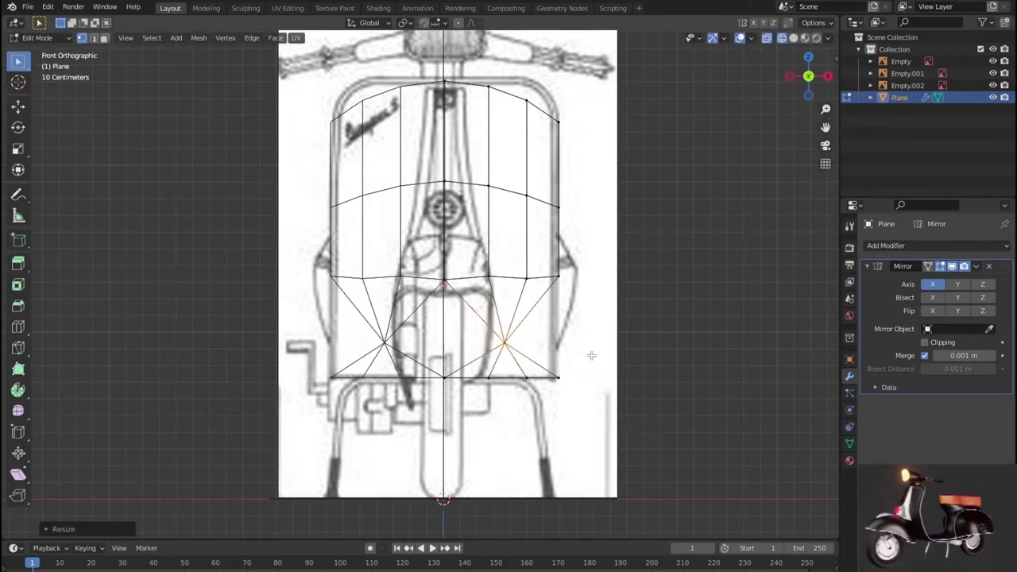
key("ctrl+z")
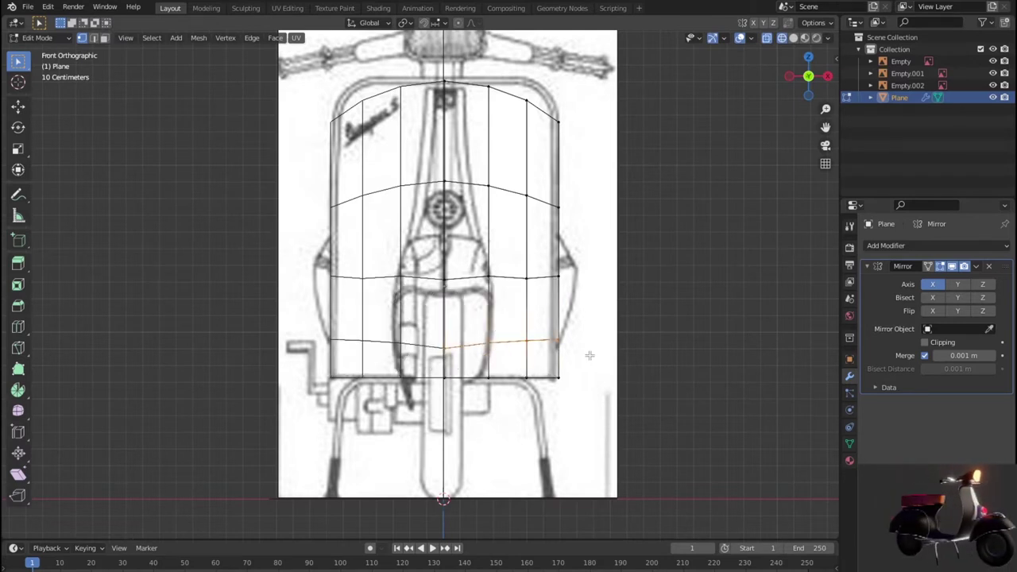
key("g")
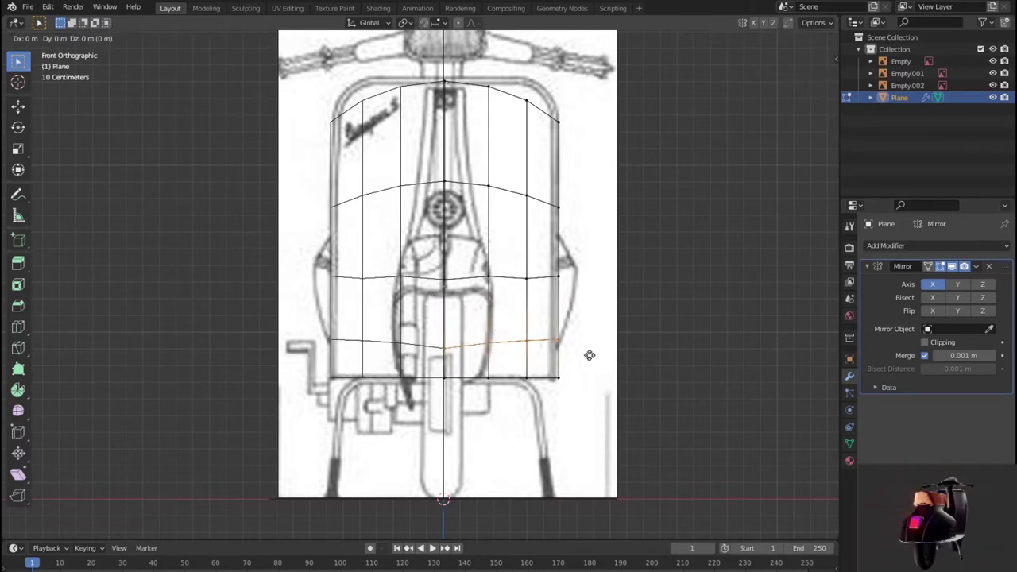
key("Escape")
type("sz0")
key("Return")
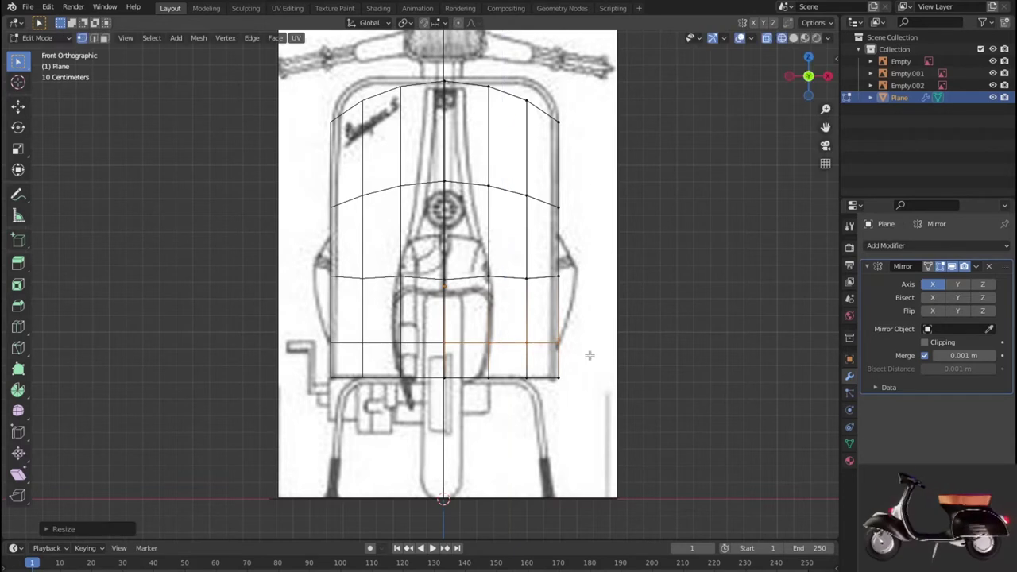
Level the next edge row up with S Z 0 and inspect the result.
left_click_drag(617, 241, 754, 310)
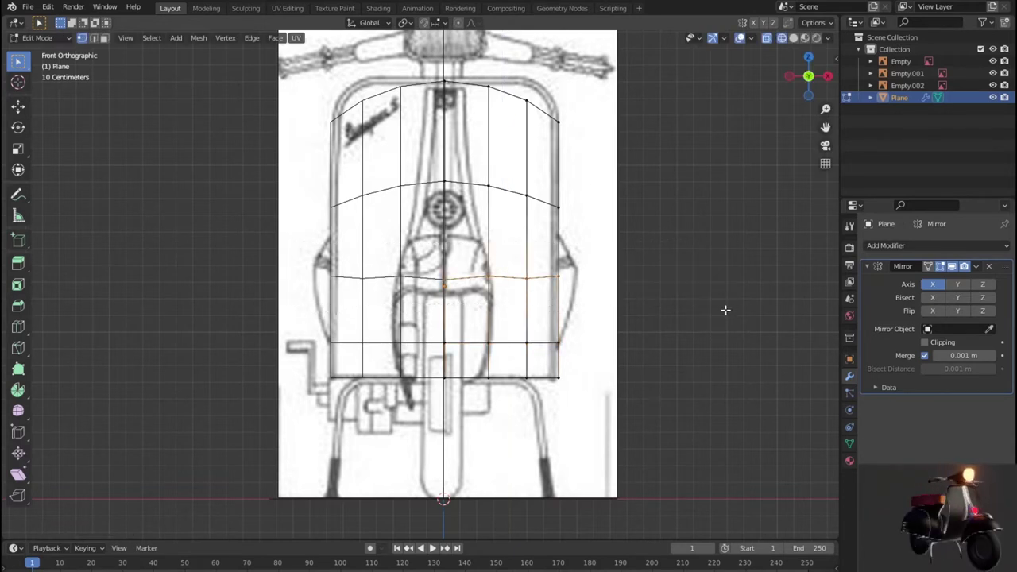
type("sz0")
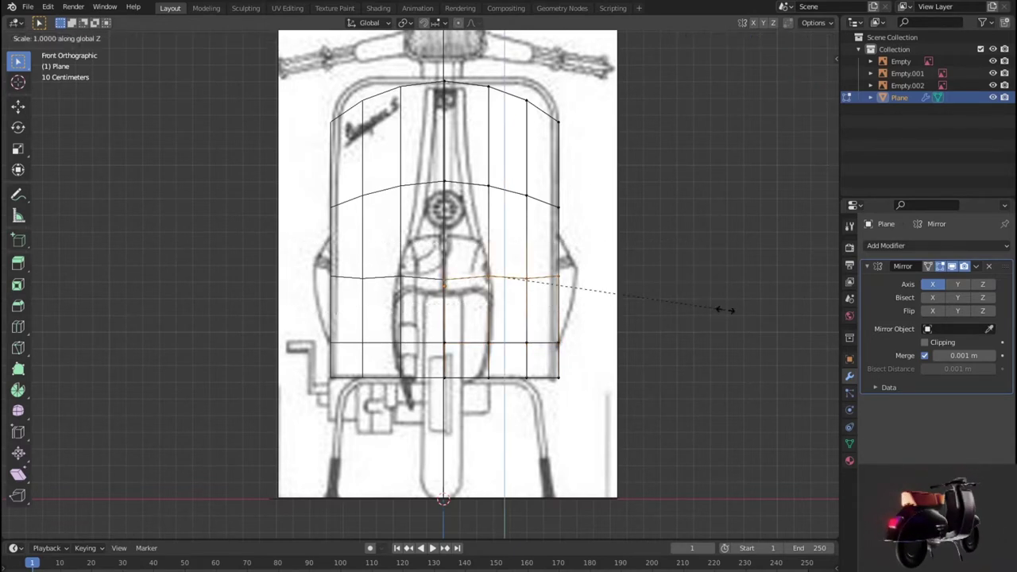
key("Return")
scroll(727, 313, "down", 2)
middle_click_drag(727, 313, 569, 369)
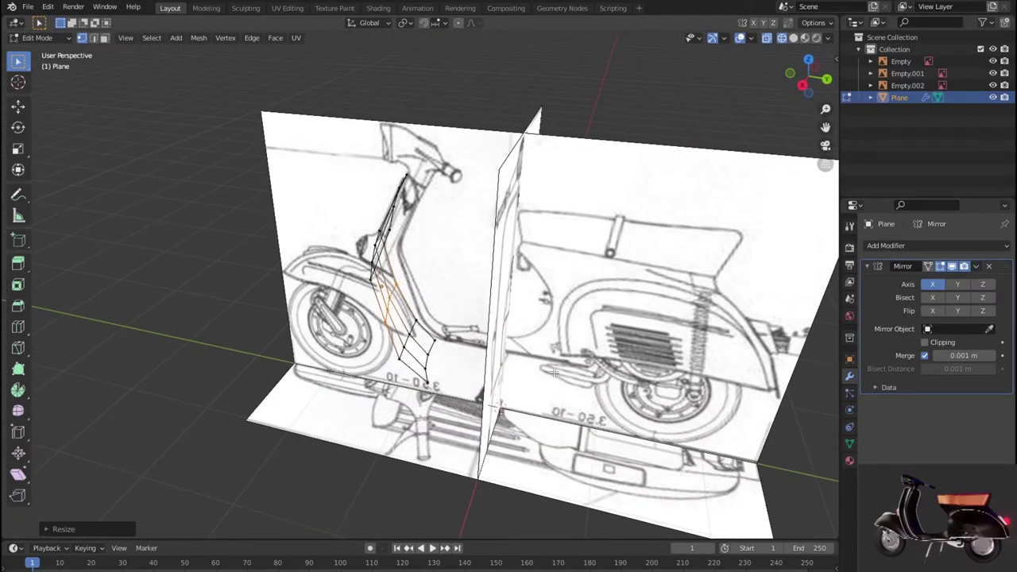
key("KP_3")
scroll(569, 368, "up", 3)
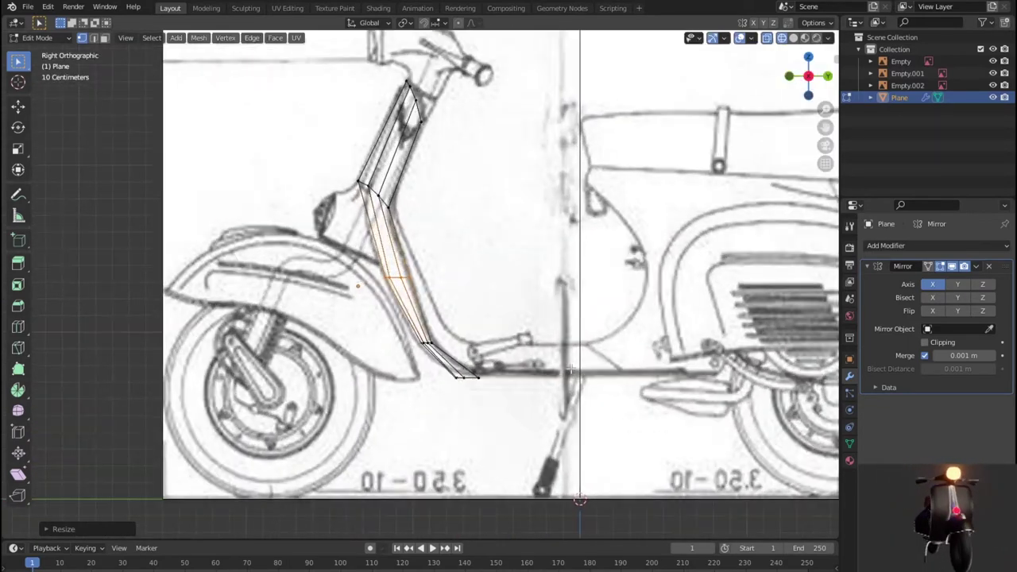
scroll(569, 369, "up", 2)
scroll(569, 368, "down", 3)
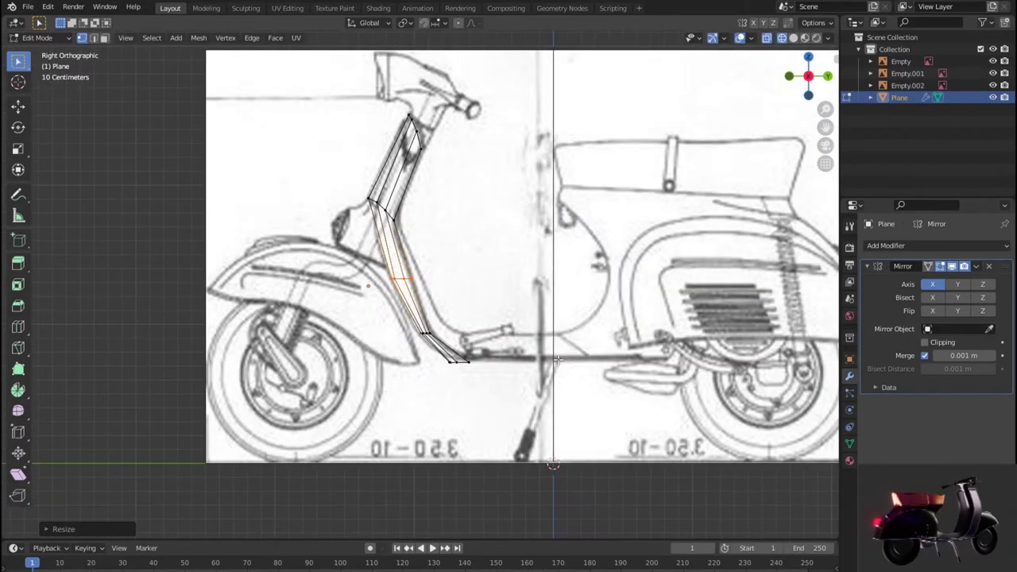
middle_click_drag(558, 360, 706, 355)
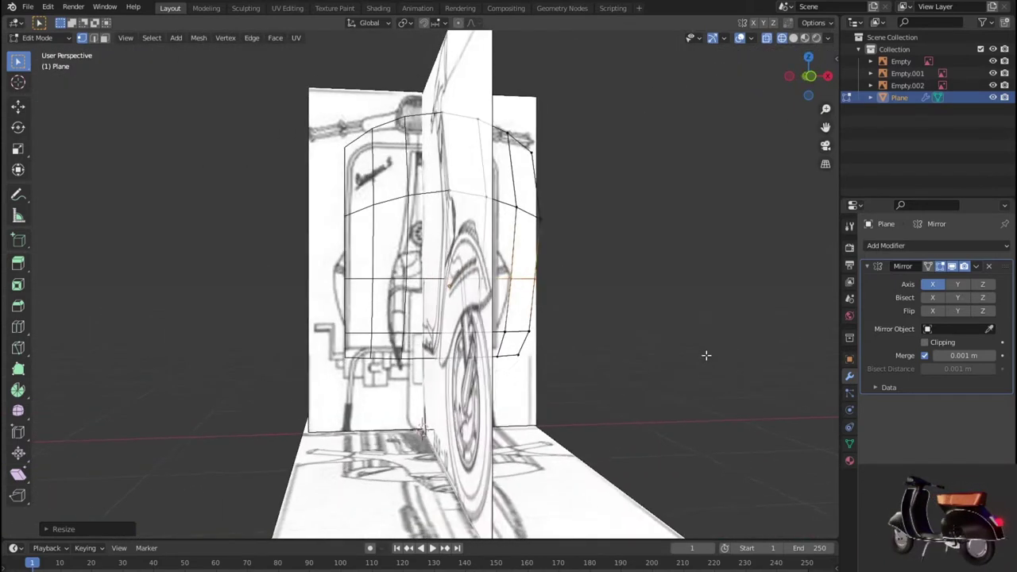
middle_click_drag(707, 355, 702, 406)
key("KP_1")
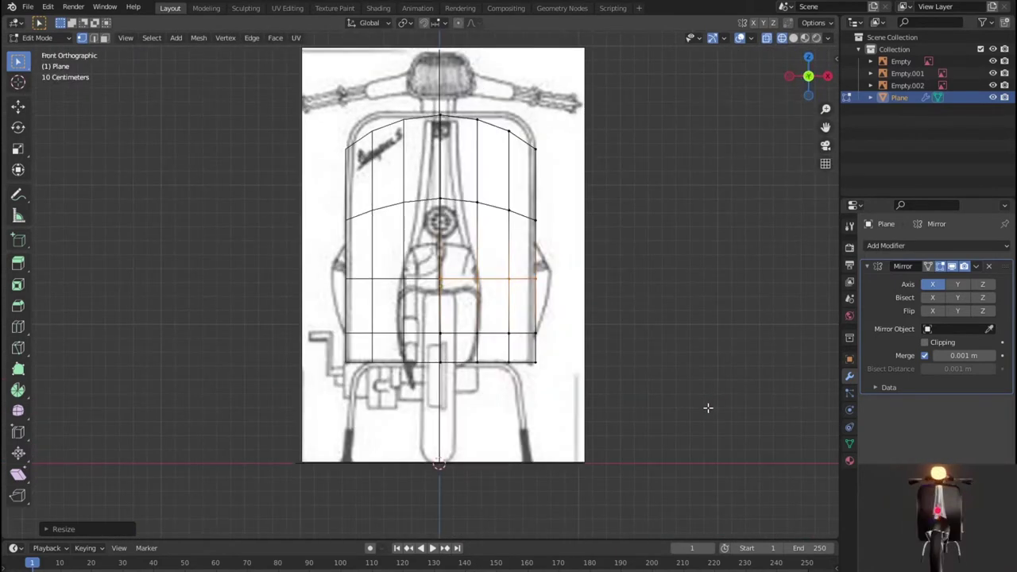
Move the top-right corner and upper right-edge vertex onto the front blueprint outline.
scroll(539, 206, "up", 2)
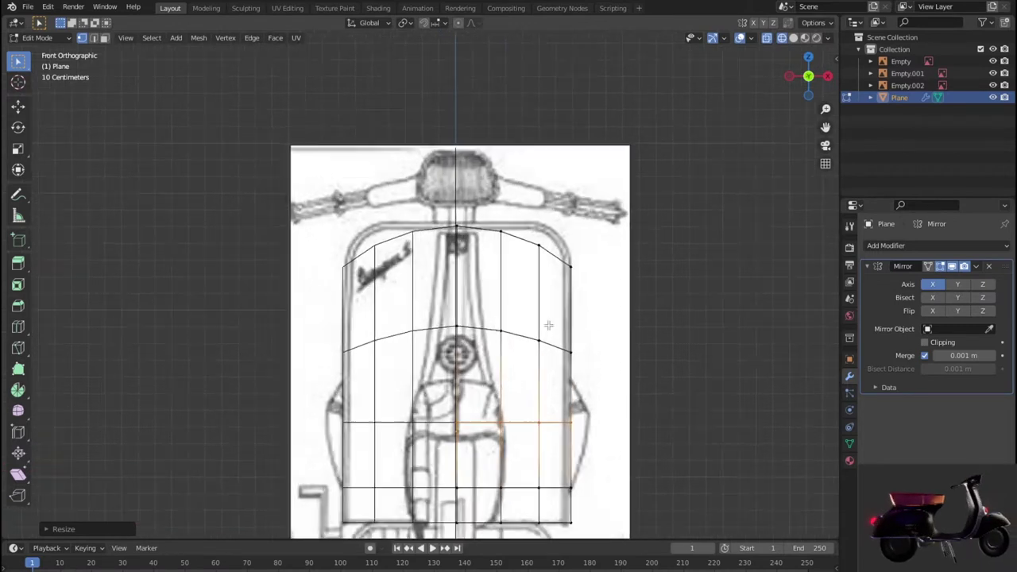
scroll(548, 238, "up", 1)
key("g")
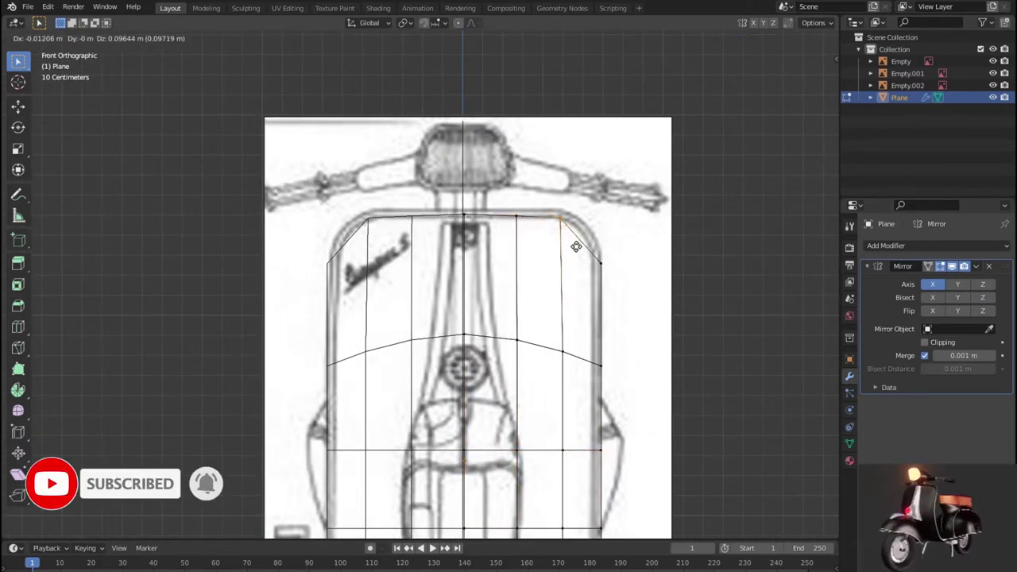
left_click(612, 272)
key("g")
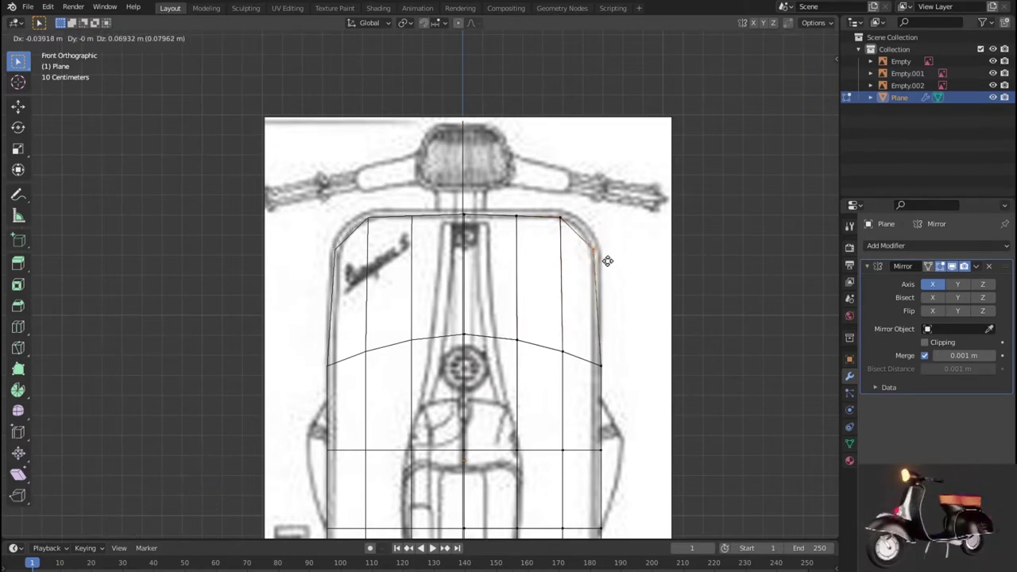
left_click(607, 265)
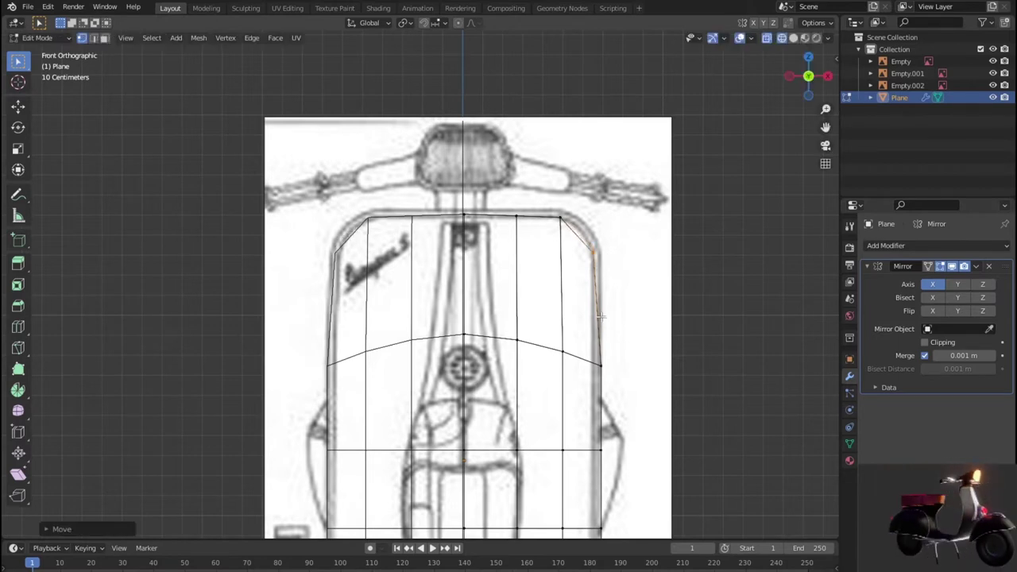
Pull the lower right-edge vertices inward to match the front outline.
left_click(604, 368)
key("g")
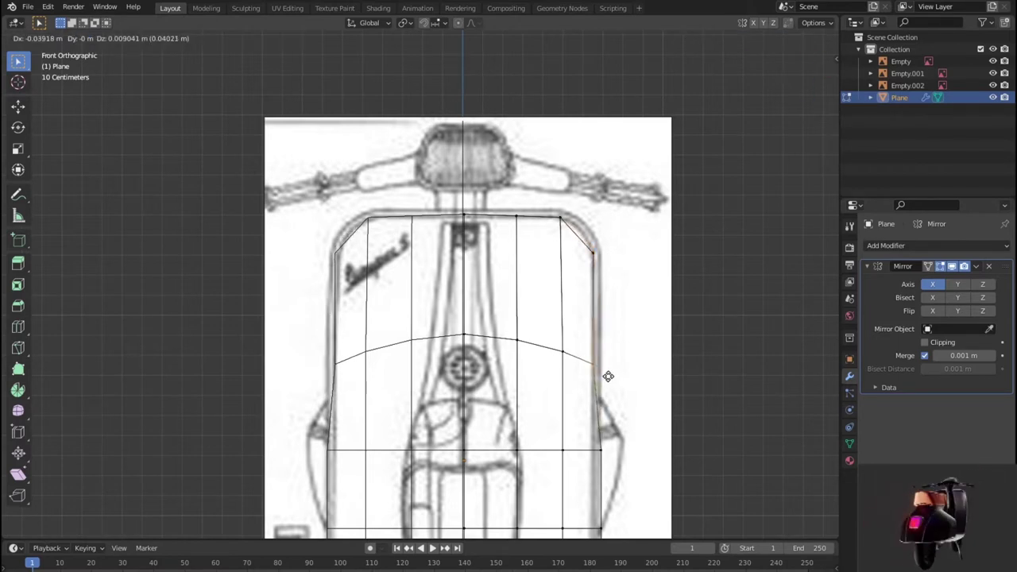
left_click(612, 429)
middle_click_drag(610, 392, 579, 282, "shift")
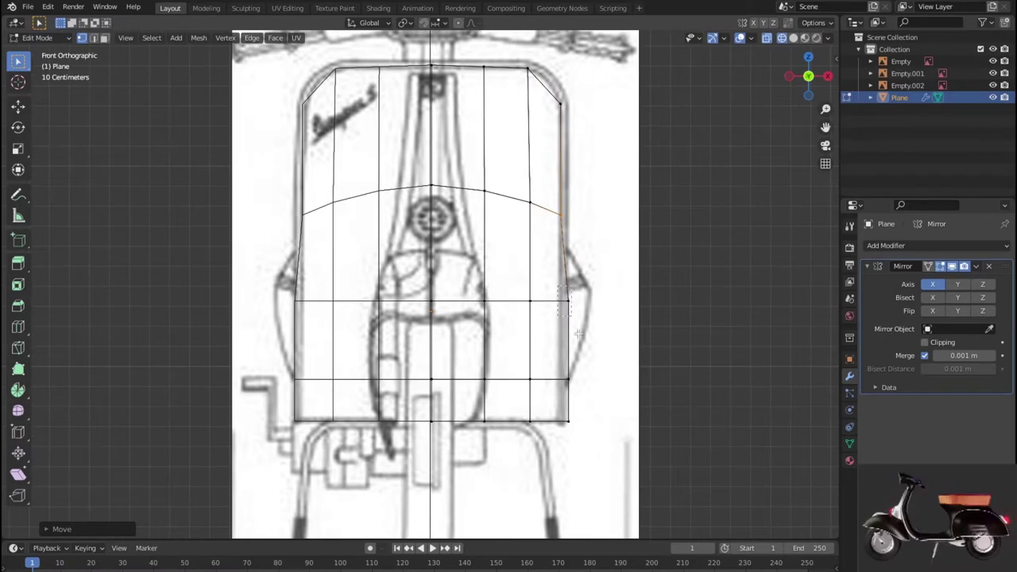
left_click_drag(603, 449, 618, 433)
key("g")
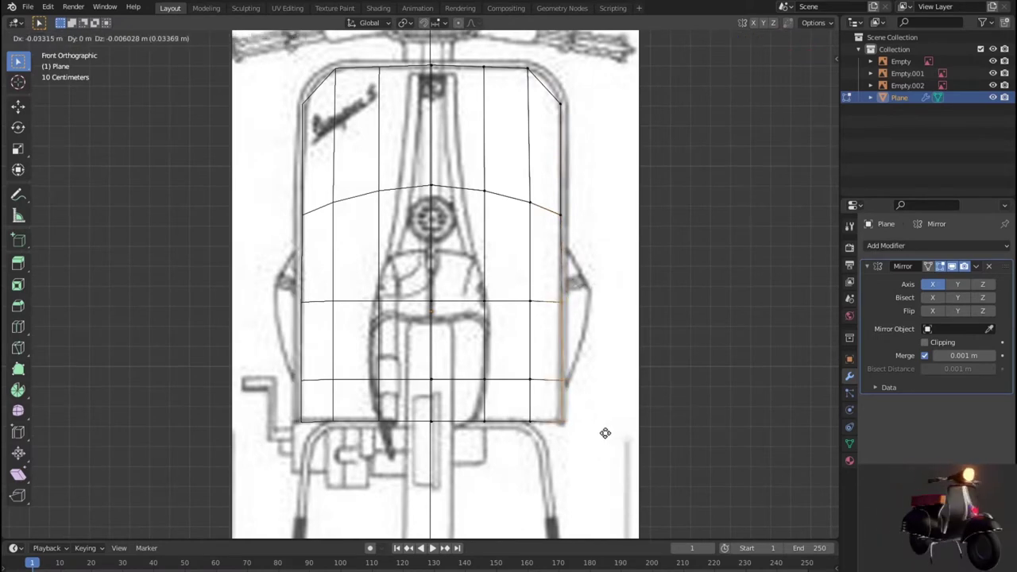
left_click(606, 433)
scroll(604, 430, "down", 4)
mouse_move(604, 429)
middle_mouse_down()
mouse_move(586, 408)
mouse_move(420, 442)
mouse_move(375, 437)
mouse_move(484, 470)
mouse_move(606, 447)
mouse_move(599, 436)
mouse_move(522, 421)
mouse_move(610, 426)
mouse_move(628, 415)
middle_mouse_up()
scroll(597, 435, "up", 2)
Turn off see-through display and place the footboard-bend vertex on the side blueprint line.
key("alt+z")
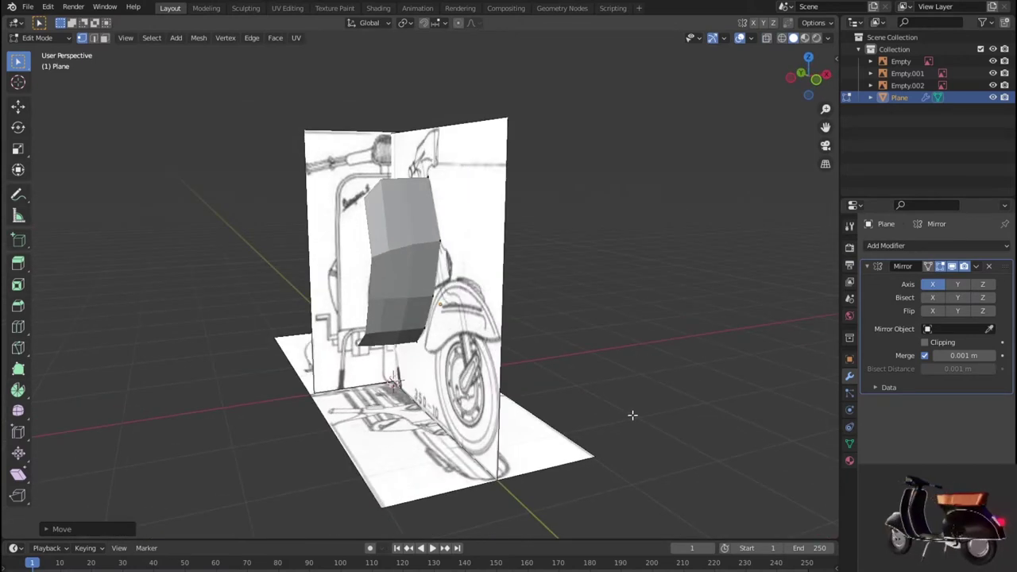
key("KP_3")
scroll(572, 437, "up", 2)
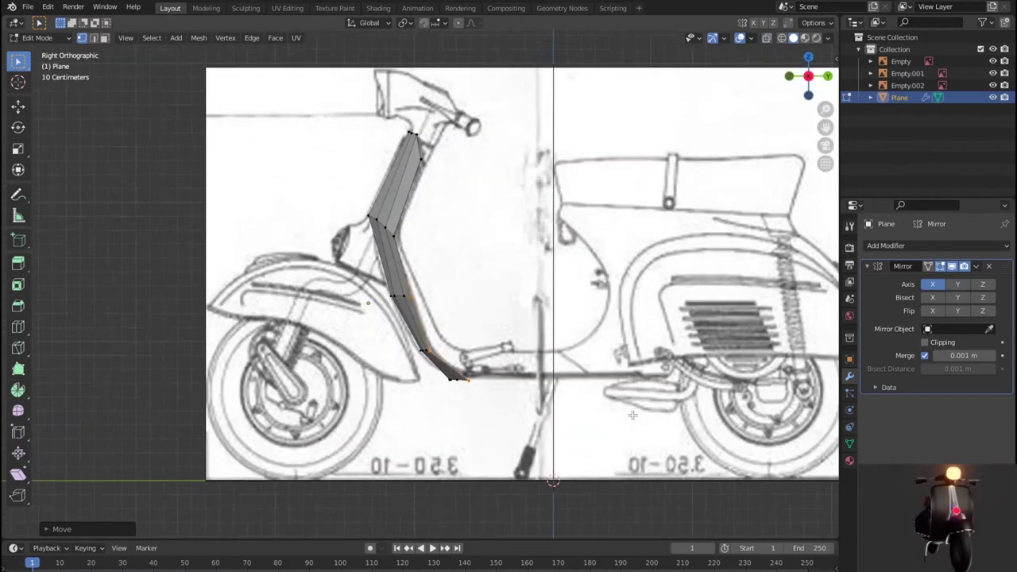
scroll(508, 461, "up", 2)
scroll(453, 481, "up", 2)
scroll(427, 491, "up", 2)
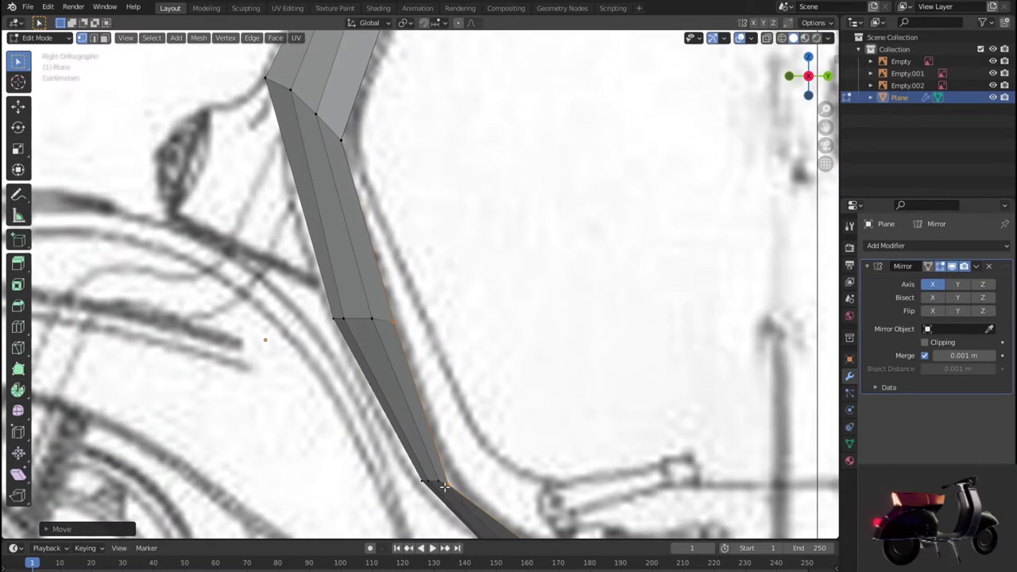
left_click(443, 486)
key("g")
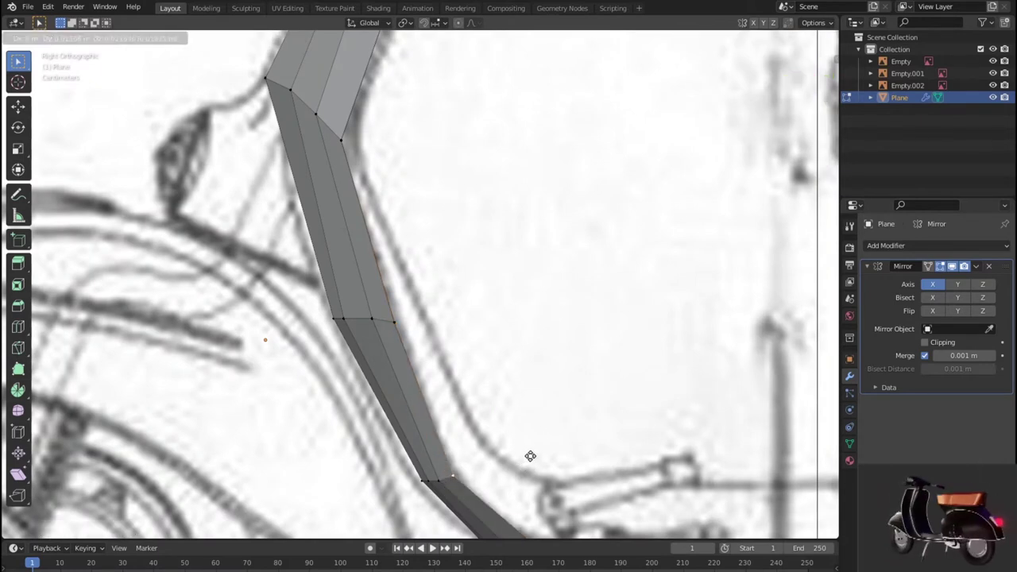
left_click(531, 455)
Move the next vertex onto the leg-shield outline and fine-tune it.
left_click(437, 478)
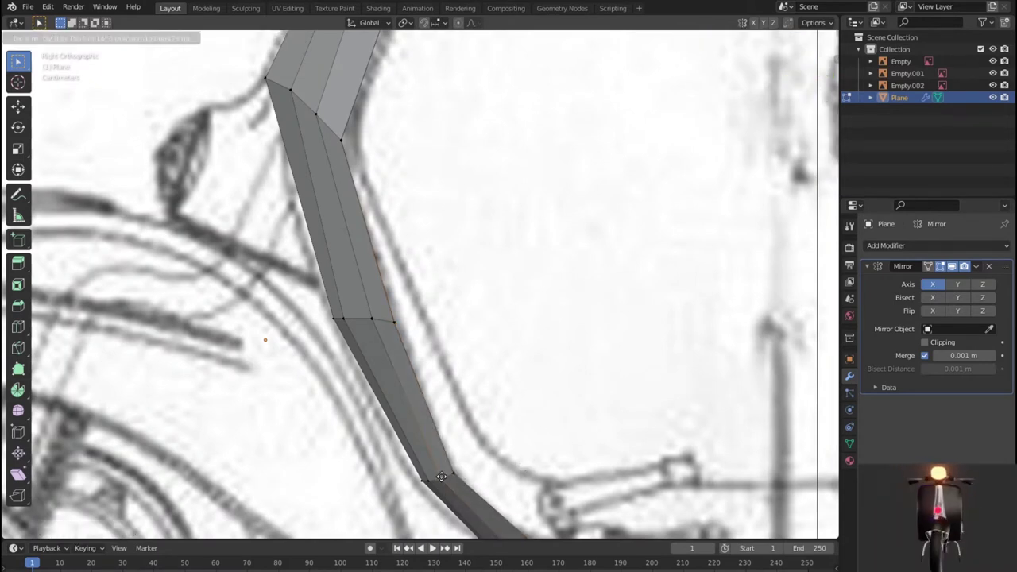
key("g")
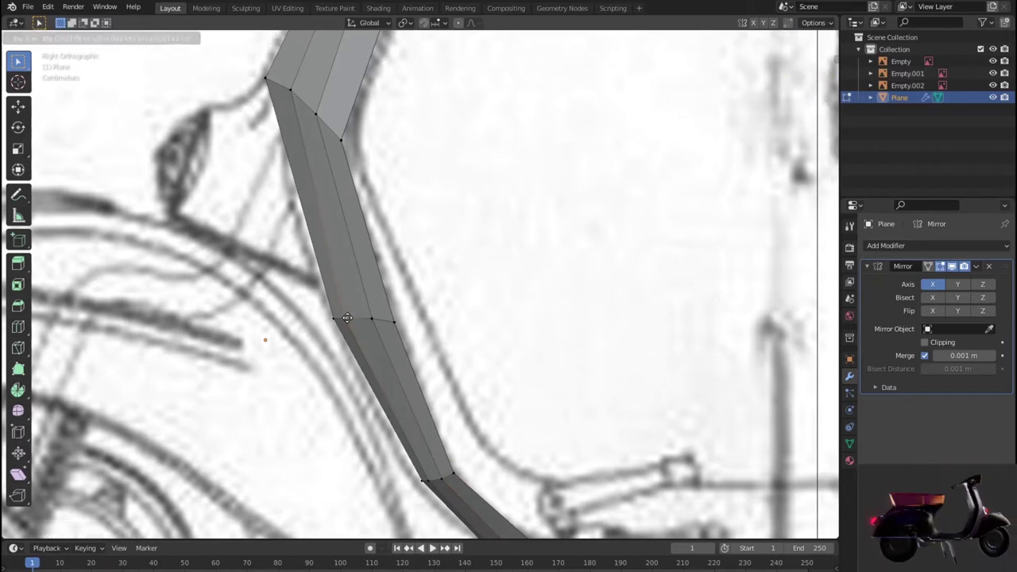
left_click(352, 318)
key("g")
left_click(370, 320)
scroll(320, 126, "down", 3)
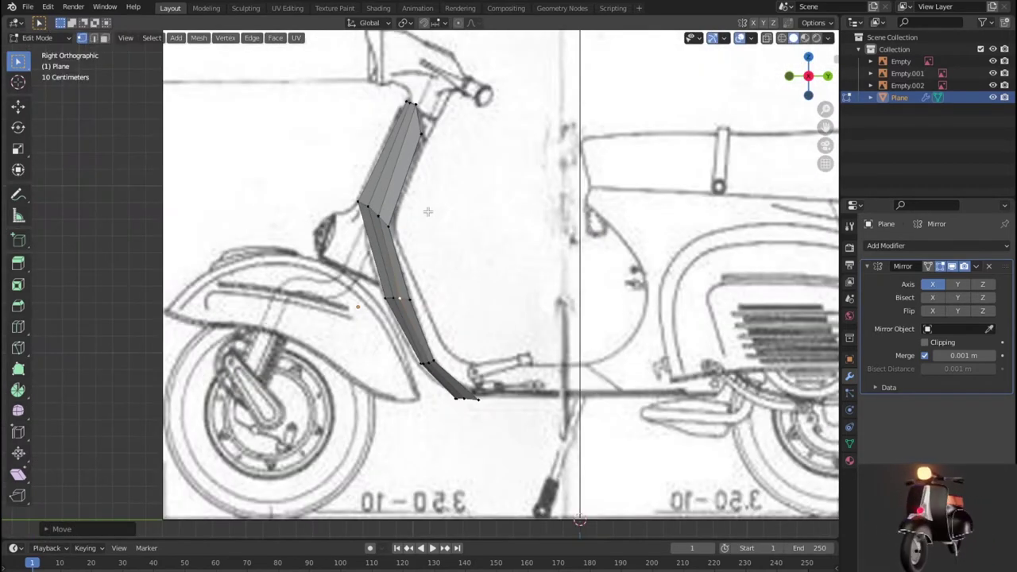
Set the strip's top vertex in place under the handlebar.
left_click(411, 105)
key("g")
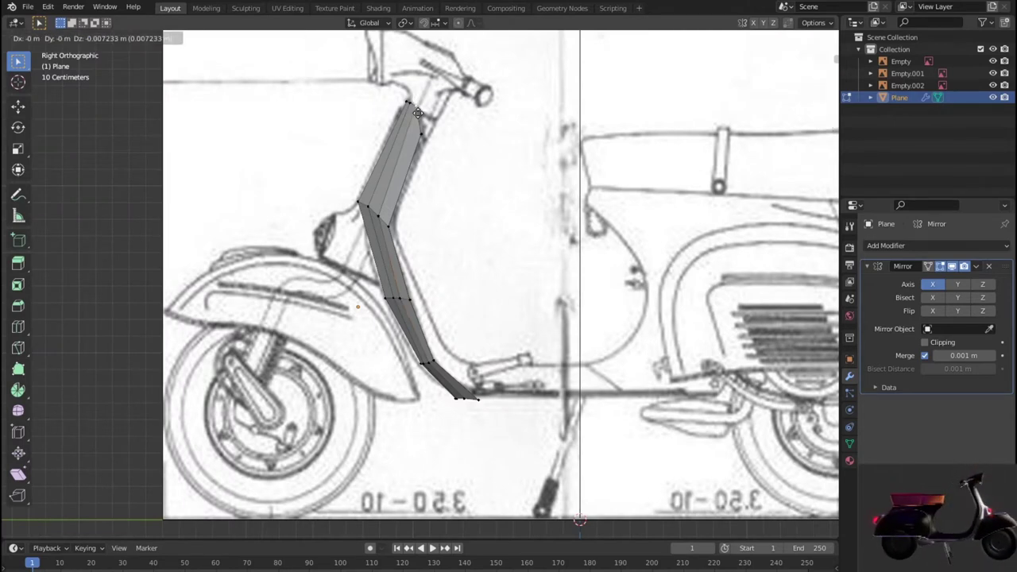
left_click(418, 116)
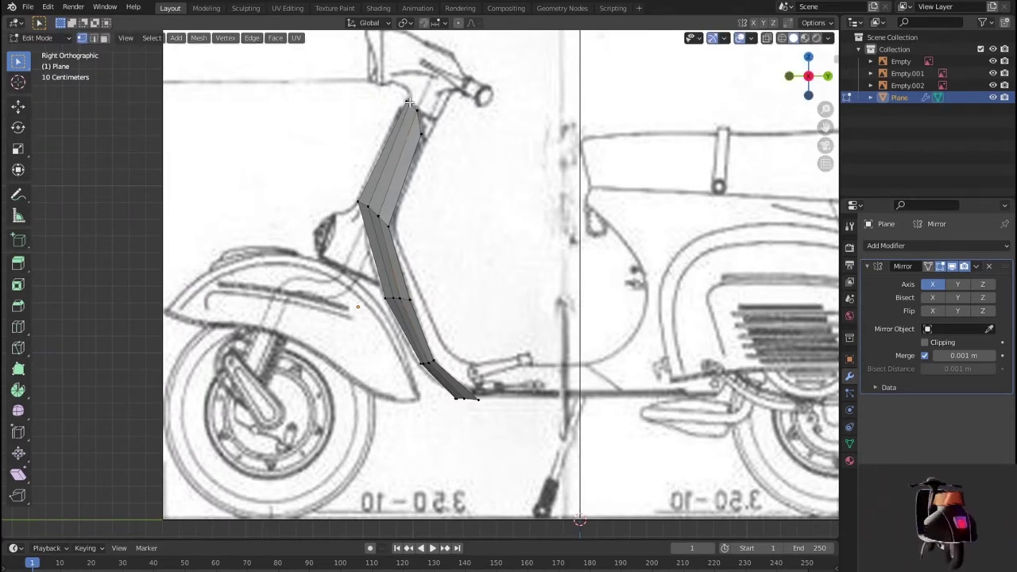
key("g")
left_click(410, 105)
scroll(411, 105, "down", 5)
middle_click_drag(411, 105, 640, 193)
key("KP_1")
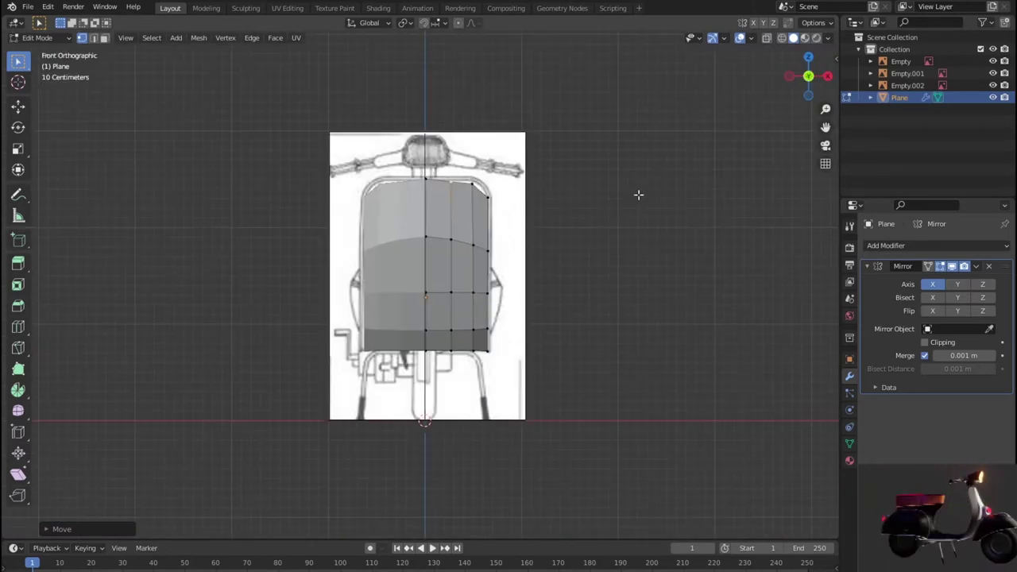
Raise the leg shield's top corner and top-edge vertices straight up to the front blueprint.
scroll(641, 193, "up", 5)
scroll(641, 193, "down", 2)
middle_click_drag(519, 217, 484, 342, "shift")
scroll(483, 341, "up", 3)
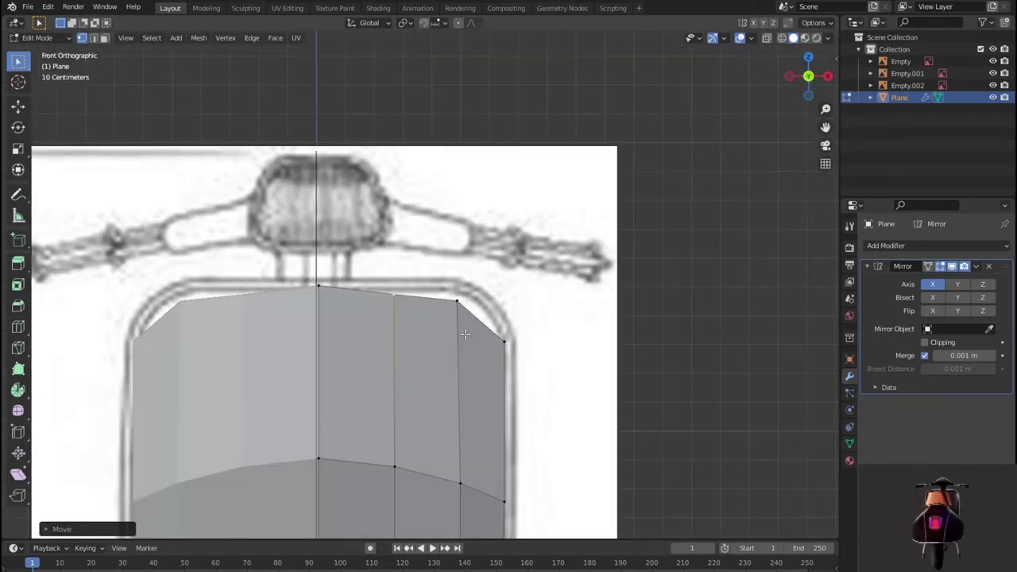
key("g")
key("z")
left_click(461, 329)
left_click(458, 302)
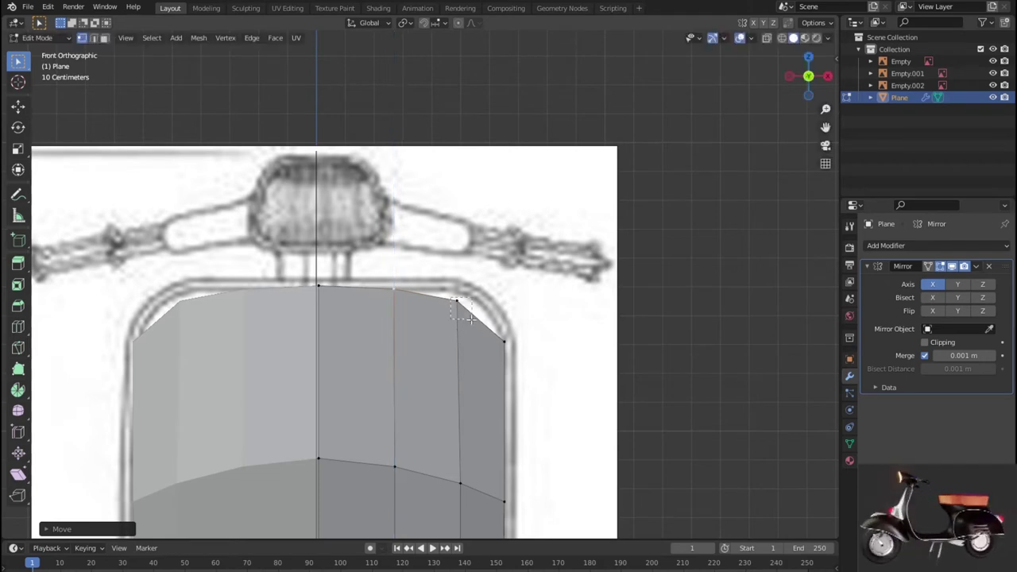
key("g")
key("z")
left_click(470, 310)
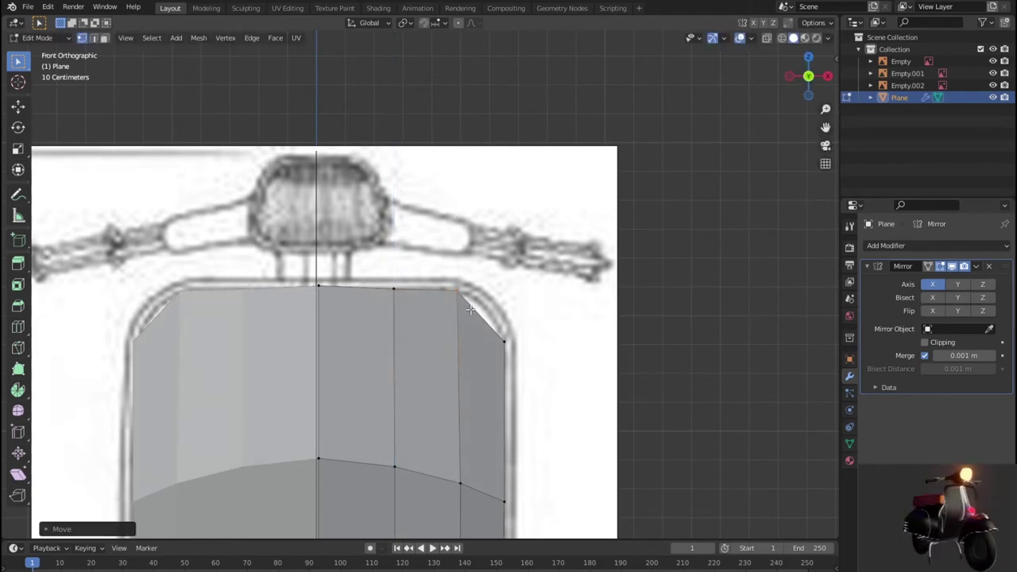
Add an edge loop near the shield's outer edge and slide it to round the upper corner.
scroll(518, 344, "down", 2)
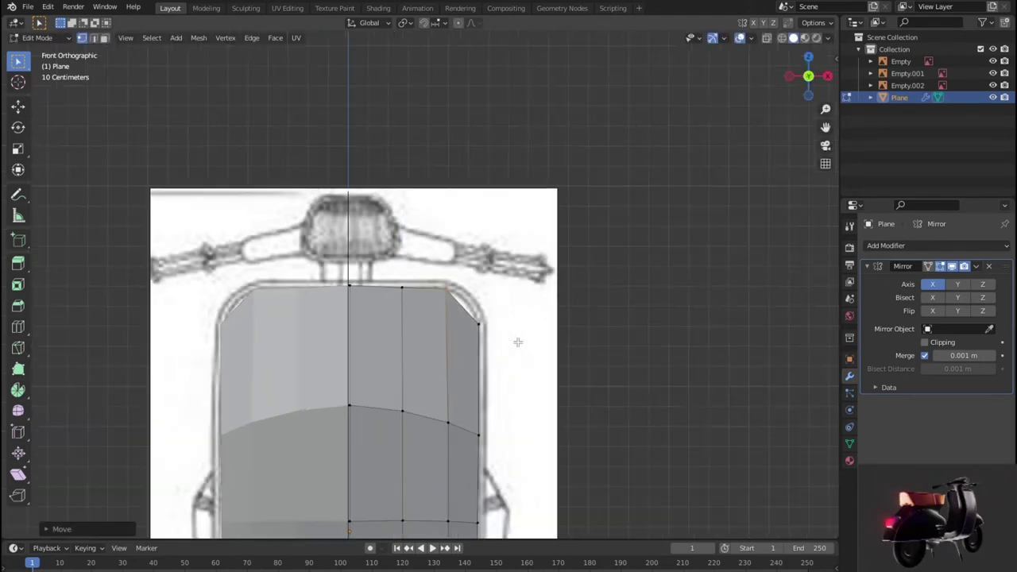
left_click(472, 318)
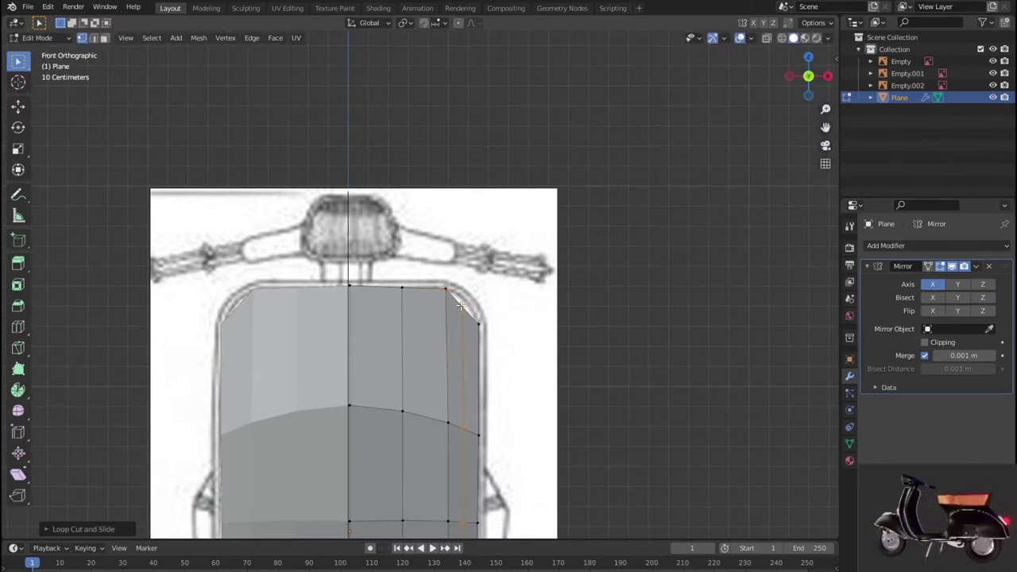
key("g")
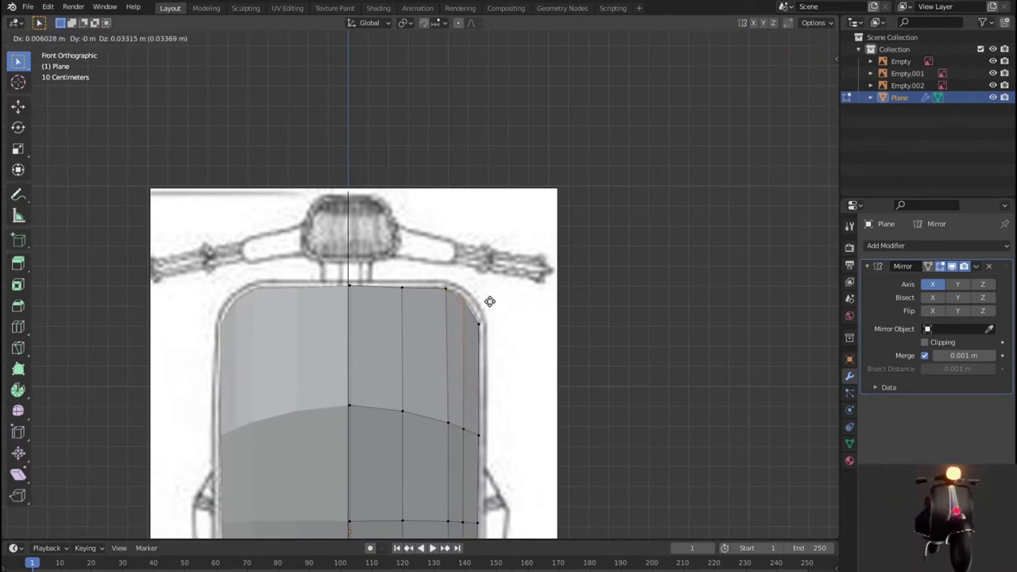
left_click(490, 301)
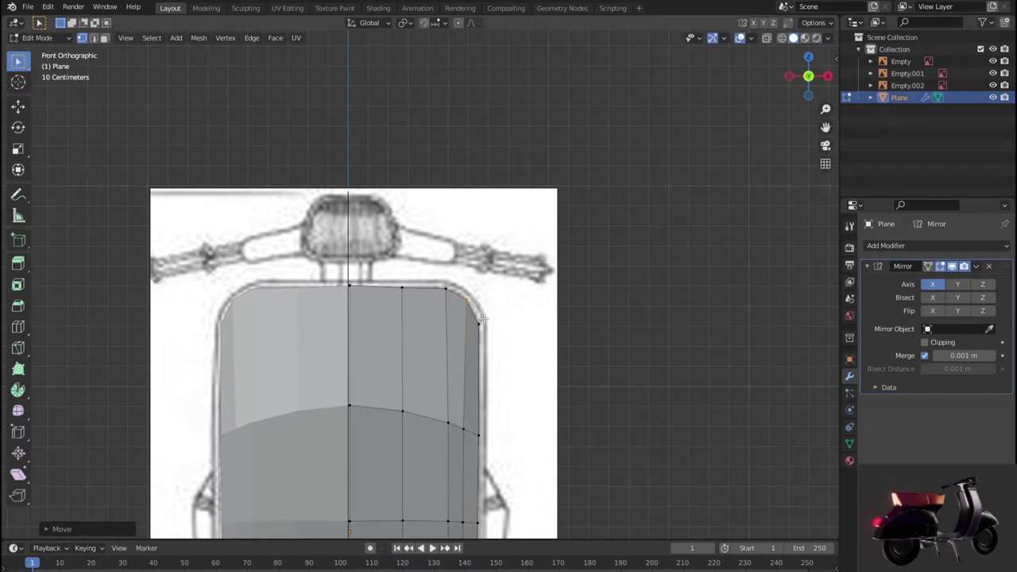
key("g")
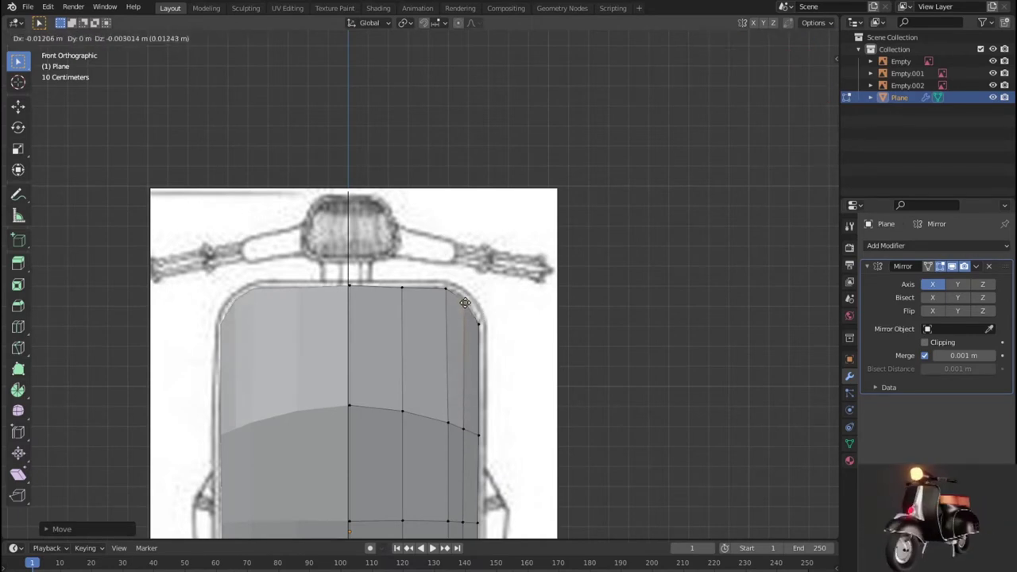
left_click(464, 301)
Check the shield's curvature from an angle, then return to front view with see-through wireframe.
scroll(477, 333, "down", 3)
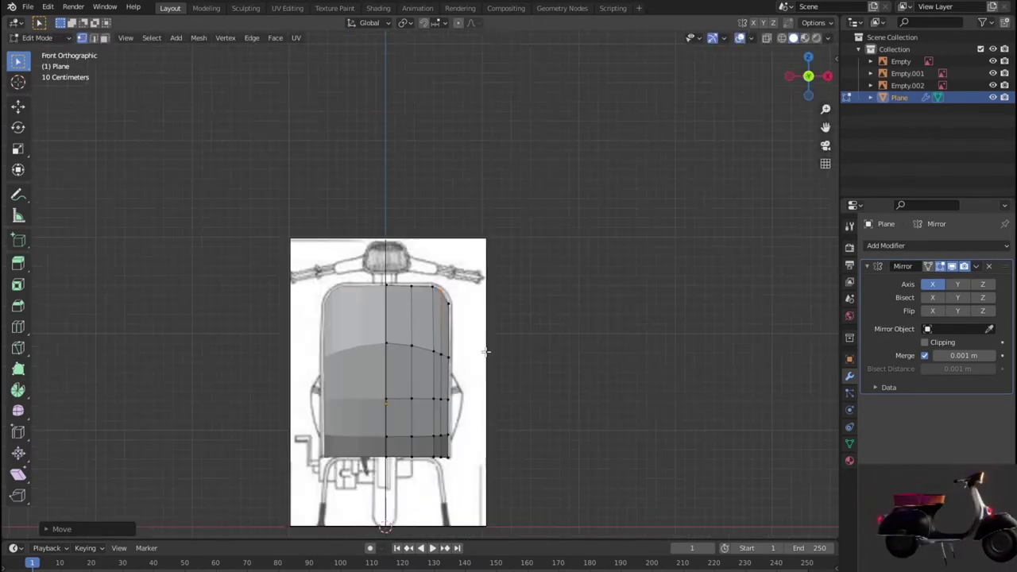
middle_click_drag(488, 356, 492, 238, "shift")
scroll(487, 248, "up", 1)
scroll(487, 249, "up", 1)
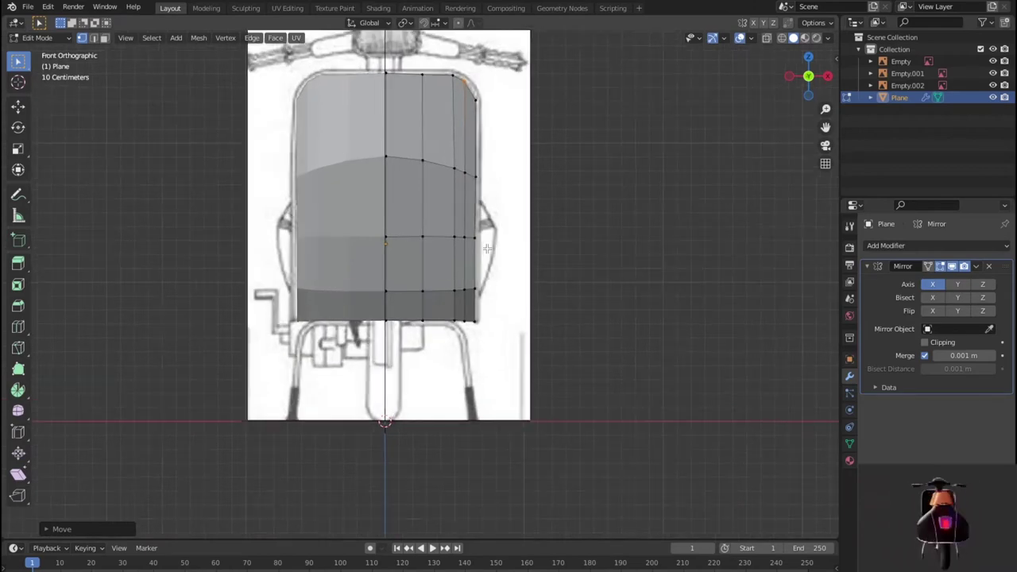
middle_click_drag(487, 248, 294, 280)
key("KP_1")
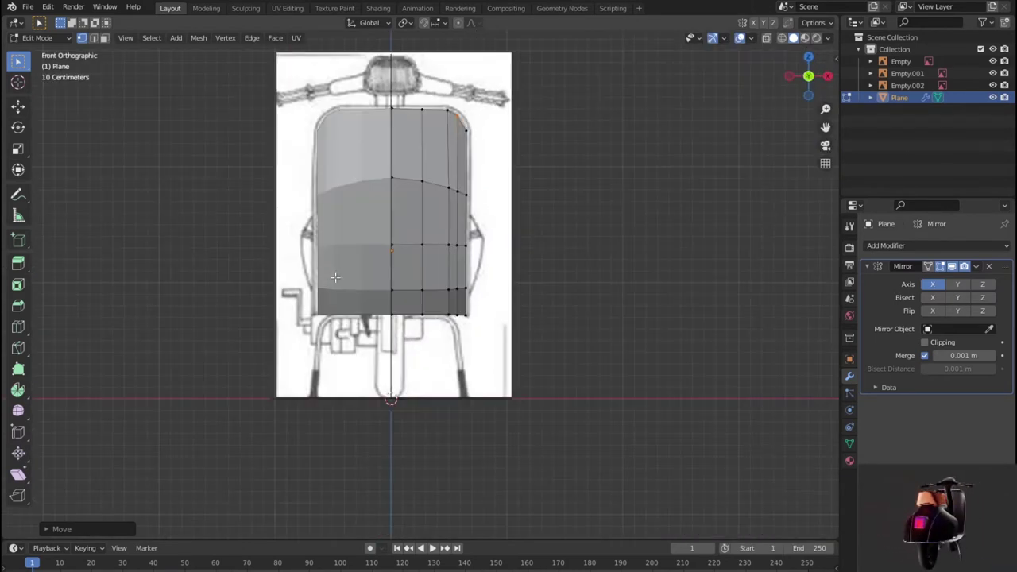
mouse_move(386, 308)
middle_mouse_down()
mouse_move(341, 310)
mouse_move(398, 316)
middle_mouse_up()
key("KP_1")
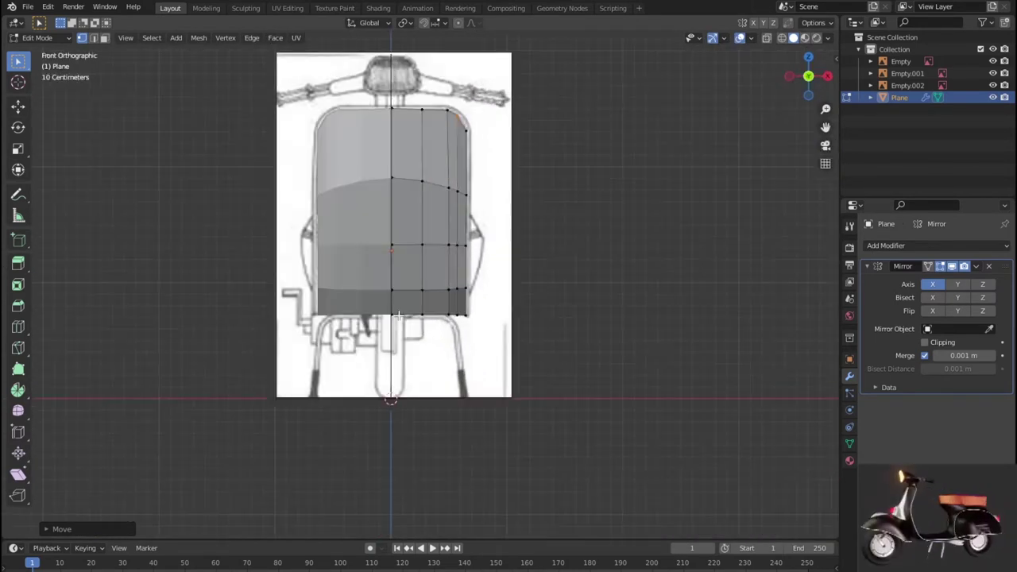
key("shift+z")
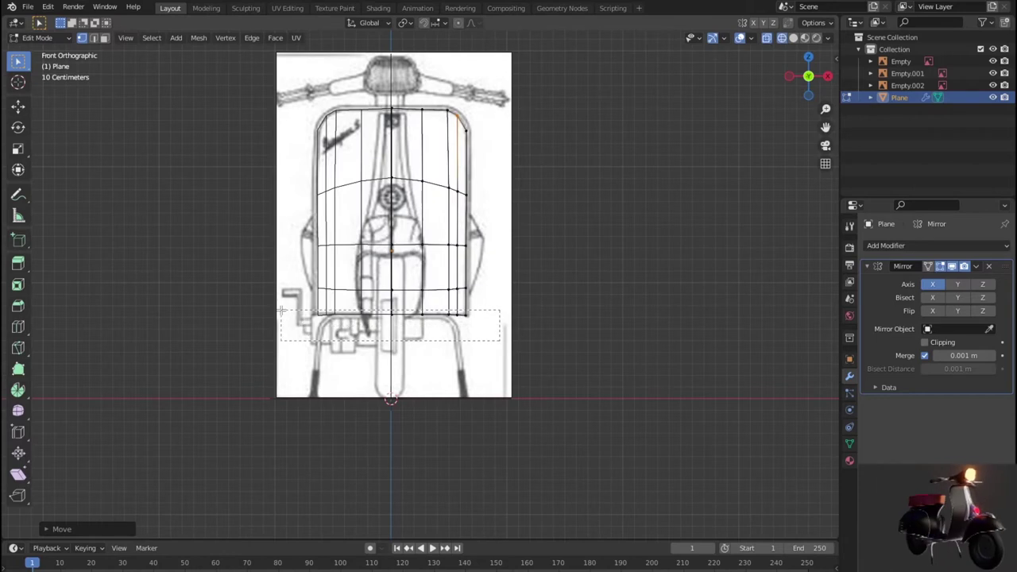
Select the shield's bottom row of vertices and flatten them to one height with S Z.
left_click_drag(281, 310, 280, 310)
key("s")
key("z")
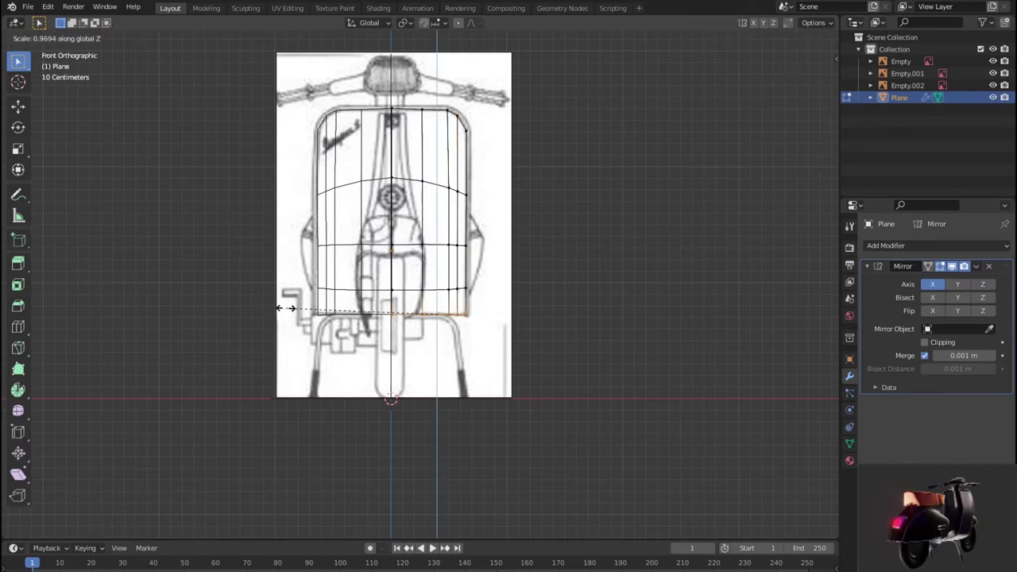
key("Return")
In side view, extrude the bottom edge backward along Y into a floorboard.
middle_click_drag(480, 372, 436, 412)
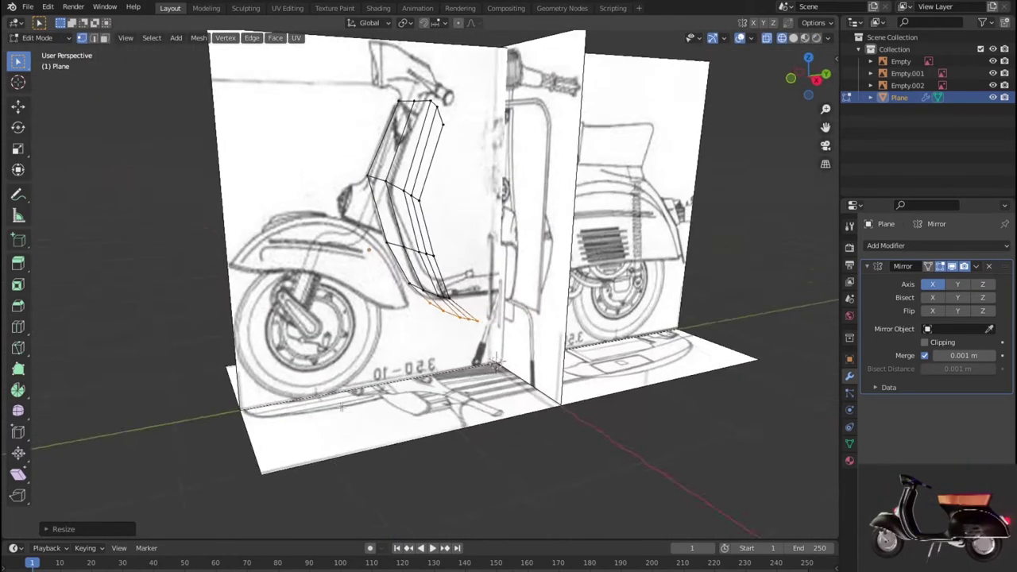
key("2")
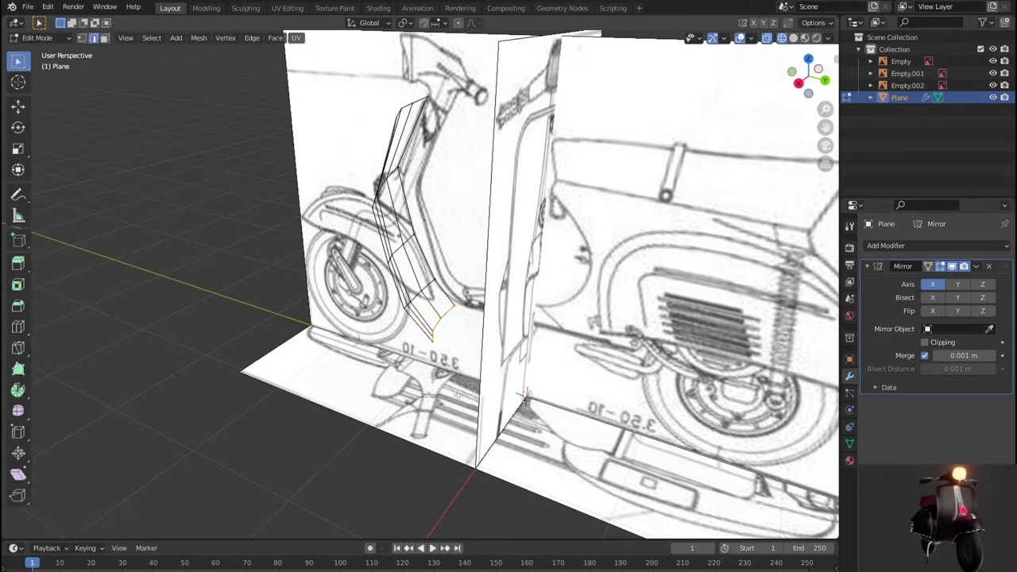
key("KP_3")
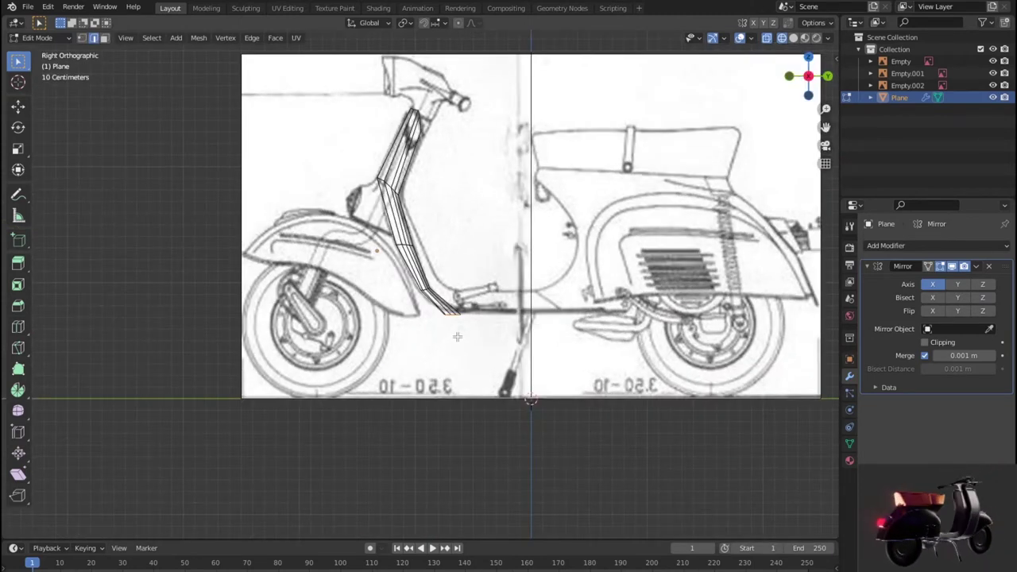
key("e")
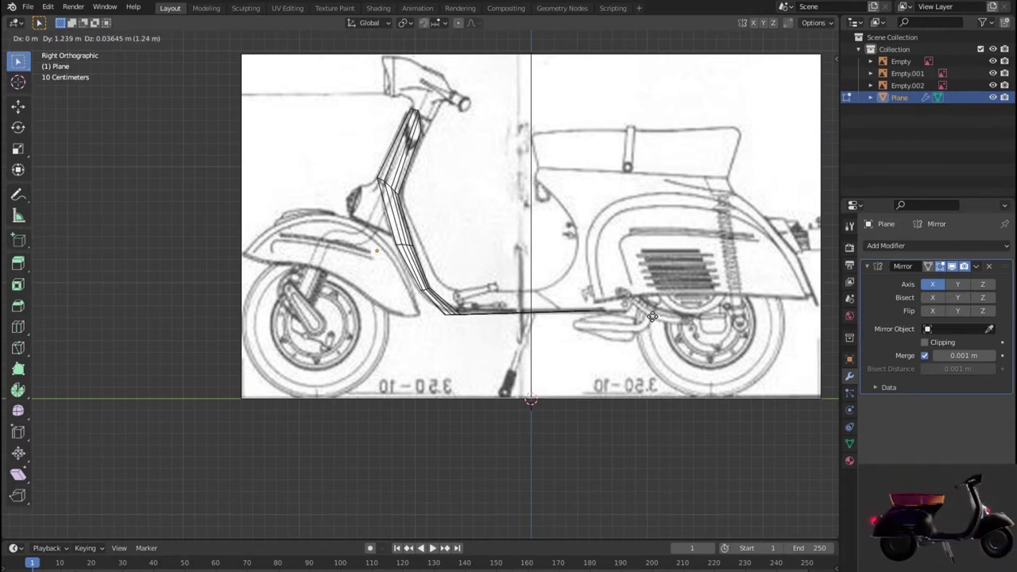
key("y")
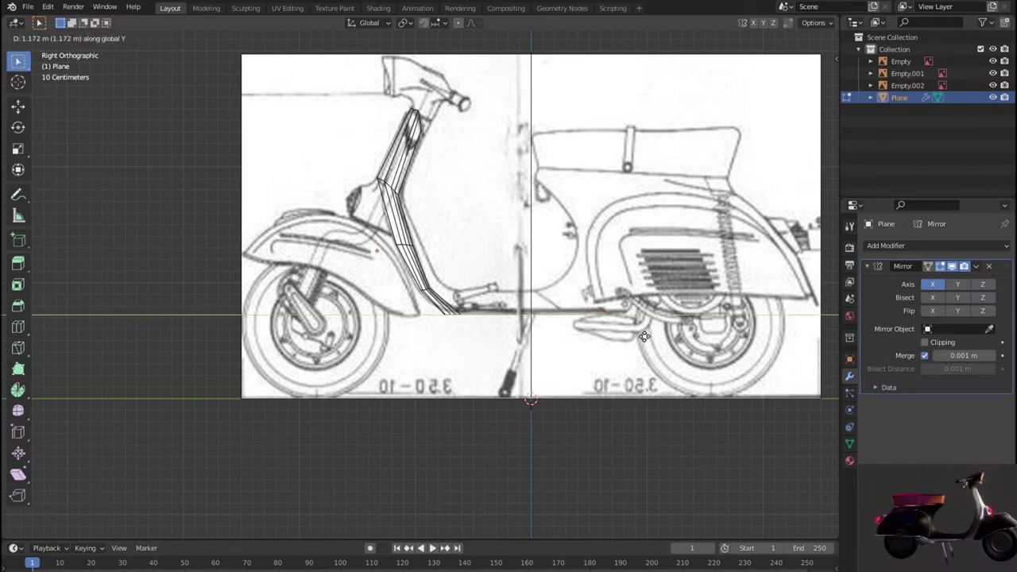
left_click(643, 336)
Orbit and zoom around the mesh to inspect the new floorboard in 3D.
mouse_move(644, 336)
middle_mouse_down()
mouse_move(629, 358)
mouse_move(731, 379)
mouse_move(794, 372)
mouse_move(824, 395)
mouse_move(665, 447)
mouse_move(607, 429)
middle_mouse_up()
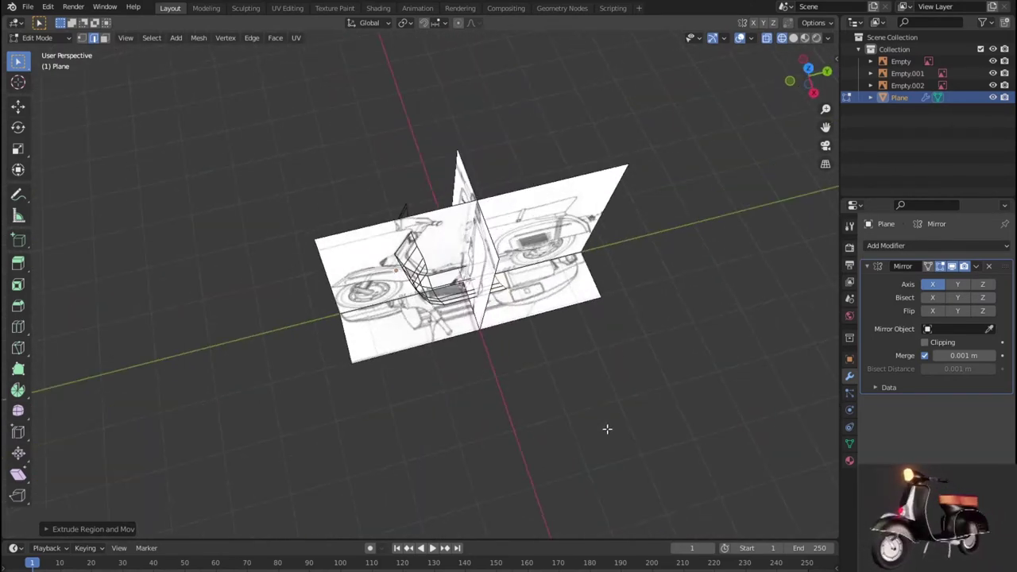
key("KP_3")
scroll(607, 429, "up", 3)
scroll(582, 404, "up", 1)
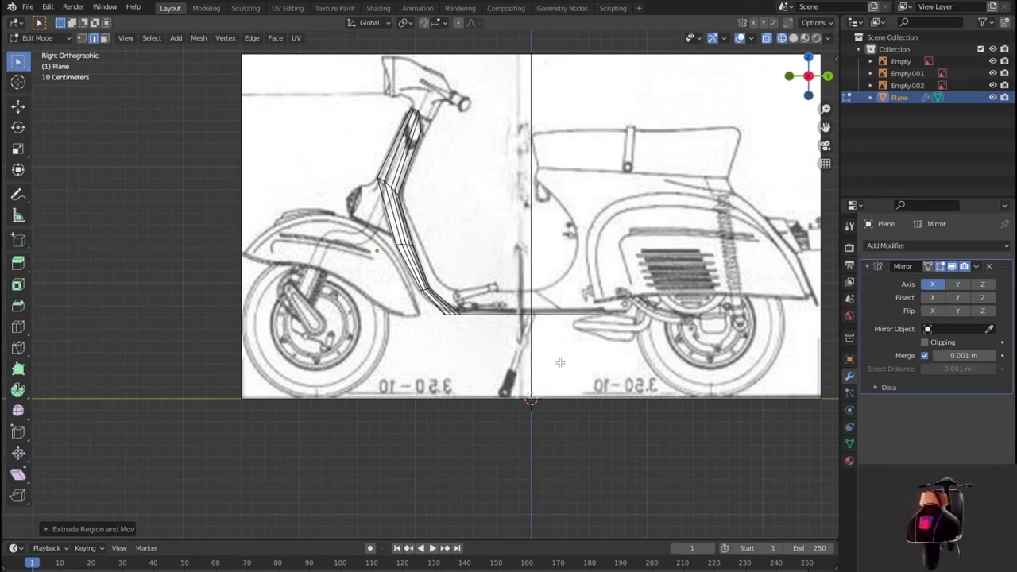
scroll(560, 362, "down", 2)
scroll(560, 362, "down", 1)
mouse_move(560, 362)
middle_mouse_down()
mouse_move(575, 398)
mouse_move(587, 398)
mouse_move(584, 325)
mouse_move(628, 299)
mouse_move(761, 318)
mouse_move(823, 300)
mouse_move(554, 321)
mouse_move(622, 325)
mouse_move(554, 387)
mouse_move(404, 422)
mouse_move(442, 335)
mouse_move(257, 352)
mouse_move(270, 334)
mouse_move(259, 365)
mouse_move(228, 363)
mouse_move(239, 357)
mouse_move(254, 363)
mouse_move(224, 367)
mouse_move(350, 354)
mouse_move(388, 321)
mouse_move(493, 328)
mouse_move(417, 330)
middle_mouse_up()
scroll(554, 321, "down", 3)
scroll(404, 422, "up", 3)
Smooth the shield with Subdivision level 3, add a Solidify modifier, and inspect its thickness.
key("Tab")
key("ctrl+3")
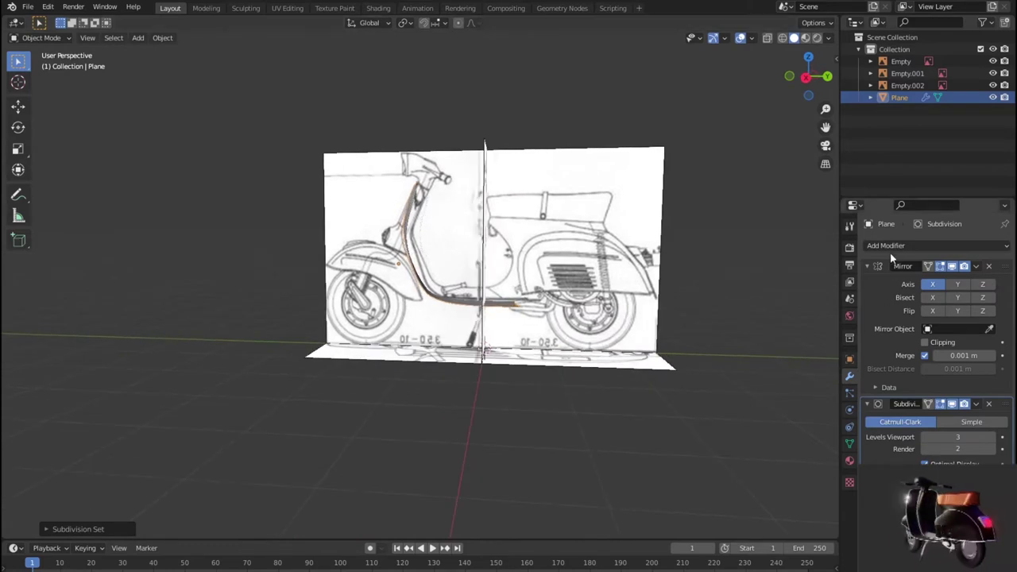
left_click(887, 245)
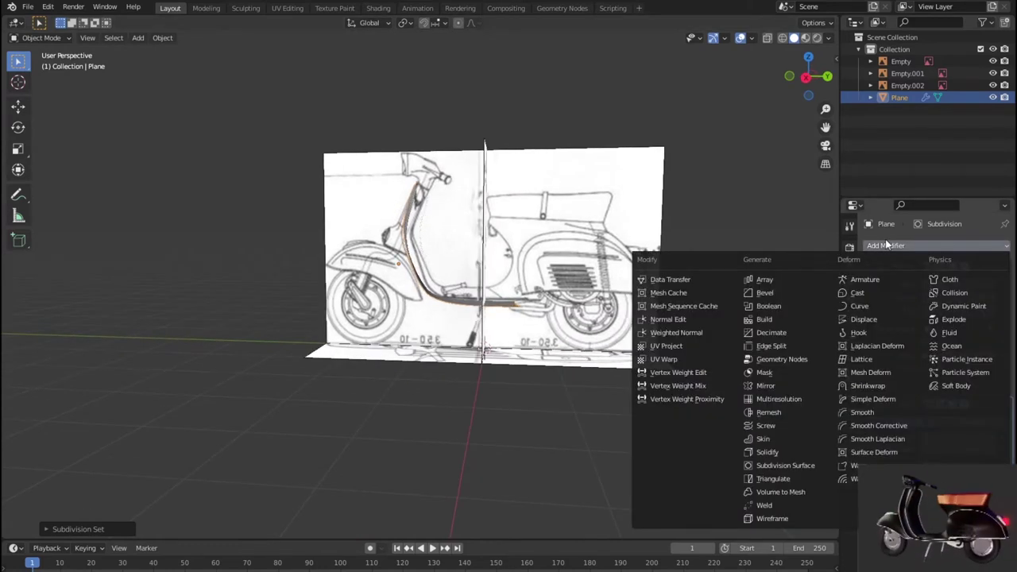
left_click(793, 452)
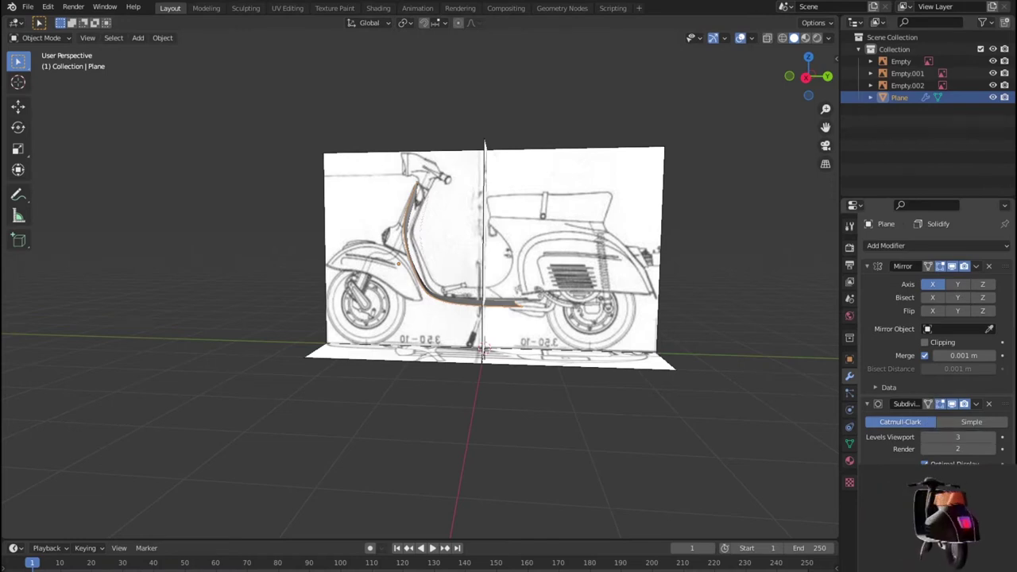
scroll(957, 449, "down", 2)
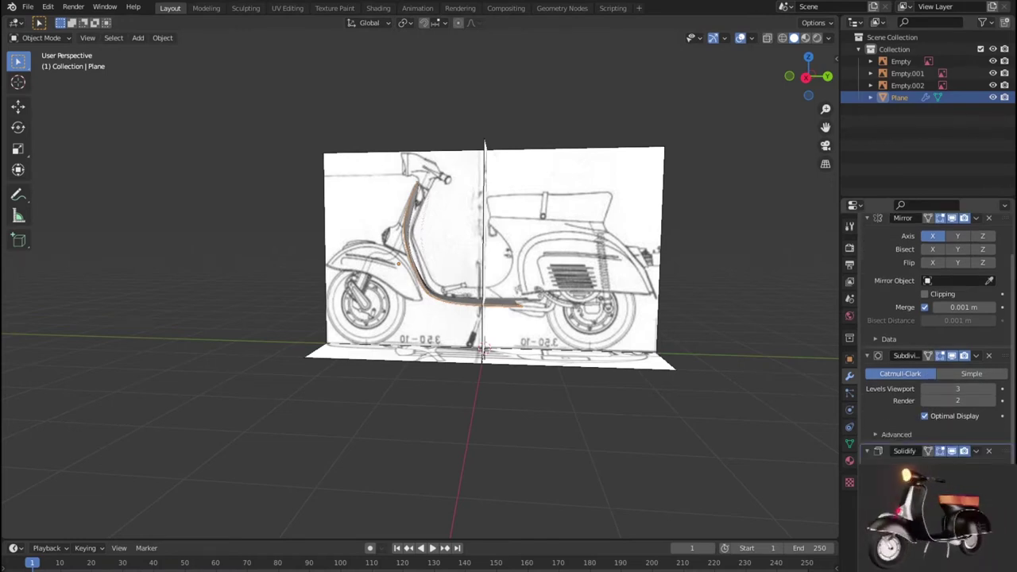
mouse_move(750, 413)
middle_mouse_down()
mouse_move(643, 433)
mouse_move(659, 454)
mouse_move(601, 447)
mouse_move(562, 395)
mouse_move(611, 393)
mouse_move(652, 414)
mouse_move(649, 360)
mouse_move(738, 341)
mouse_move(794, 358)
mouse_move(785, 400)
mouse_move(665, 376)
mouse_move(619, 347)
mouse_move(595, 273)
mouse_move(609, 268)
mouse_move(585, 278)
mouse_move(581, 325)
mouse_move(361, 320)
mouse_move(378, 306)
middle_mouse_up()
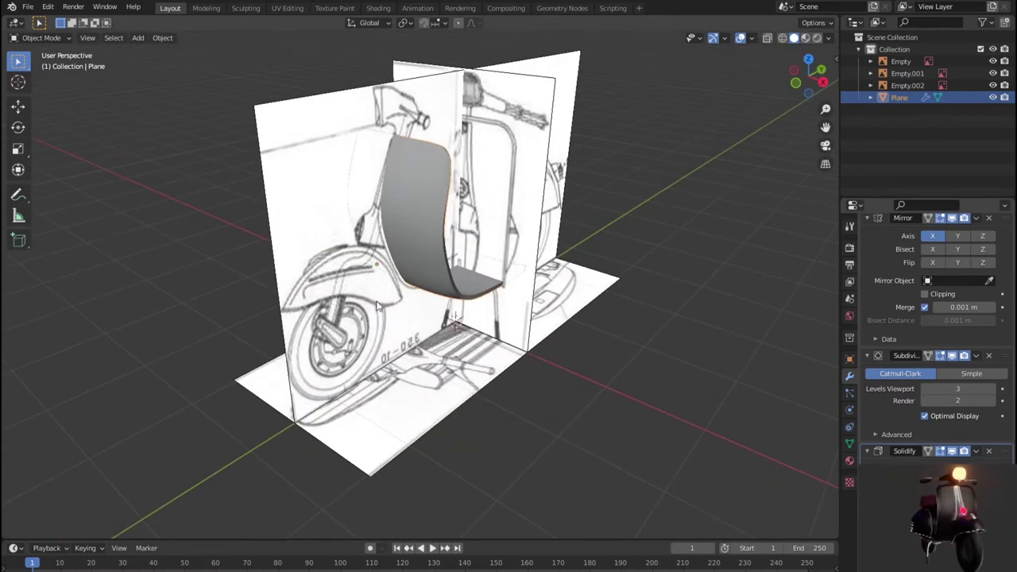
key("KP_1")
Switch the scene to wireframe display and orbit to an angled perspective.
scroll(384, 294, "up", 2)
scroll(385, 294, "up", 2)
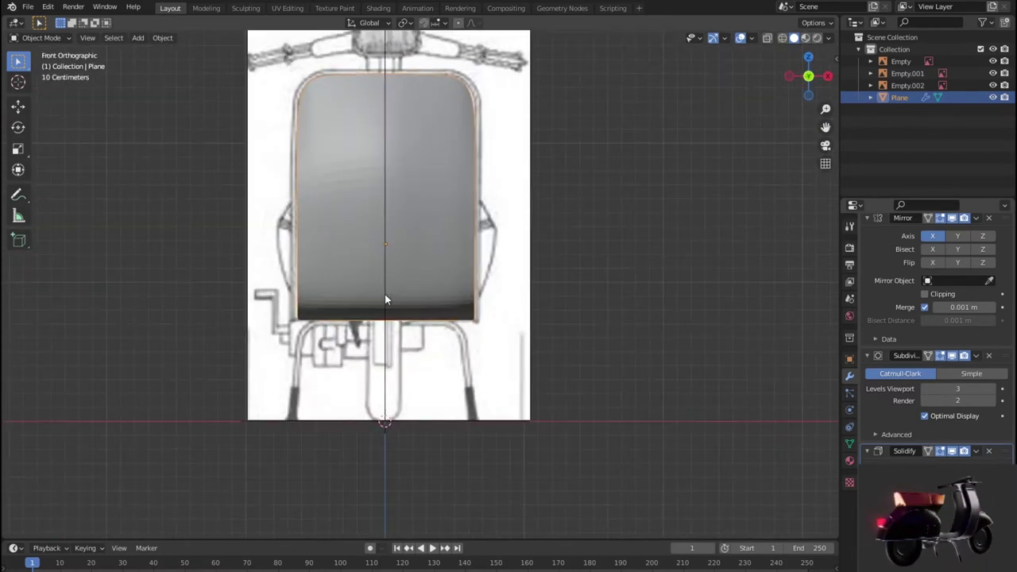
key("shift+z")
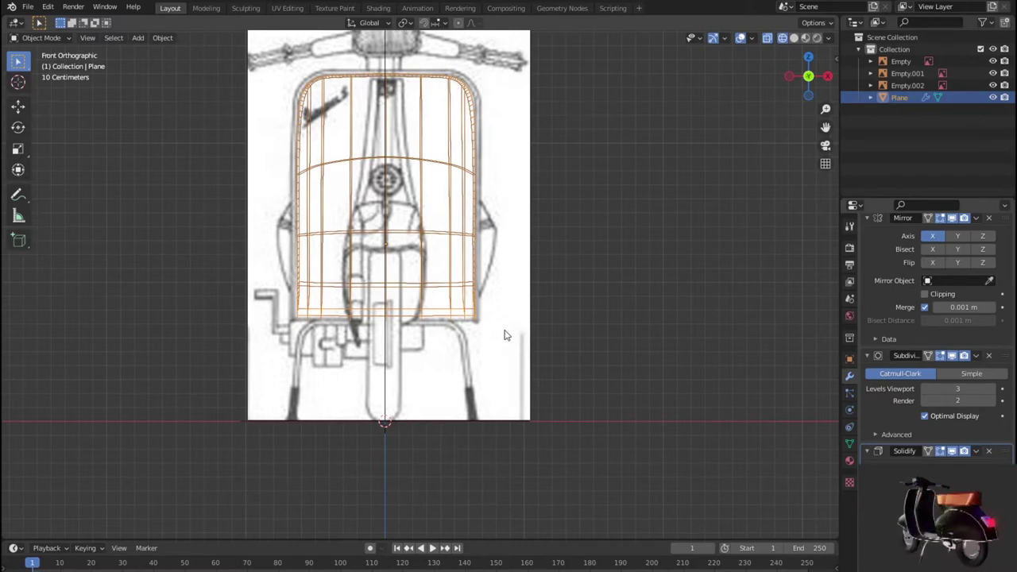
scroll(504, 335, "down", 1)
middle_click_drag(500, 331, 390, 356)
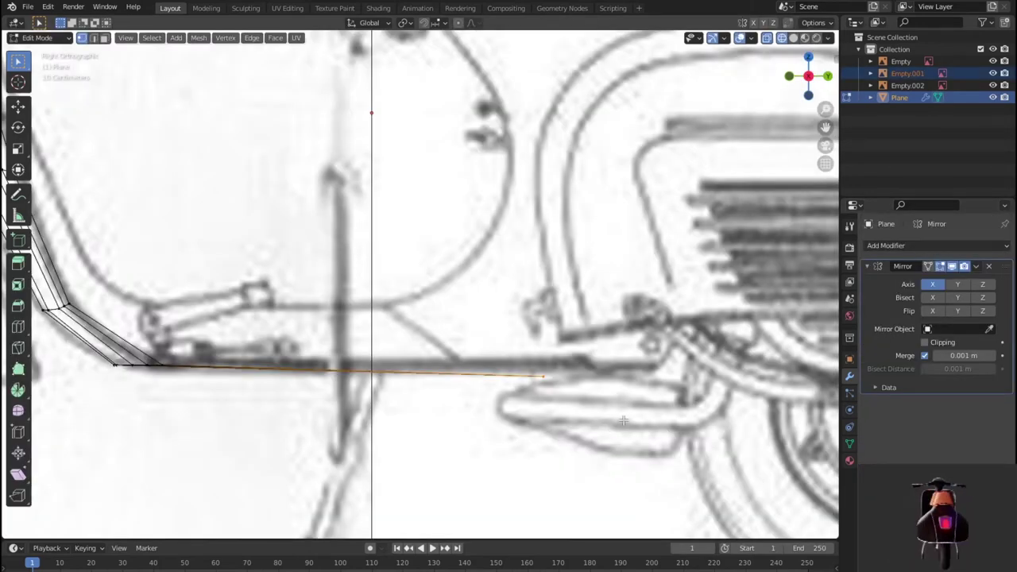
Move the floor edge's end vertex rearward to lengthen the floorboard.
key("g")
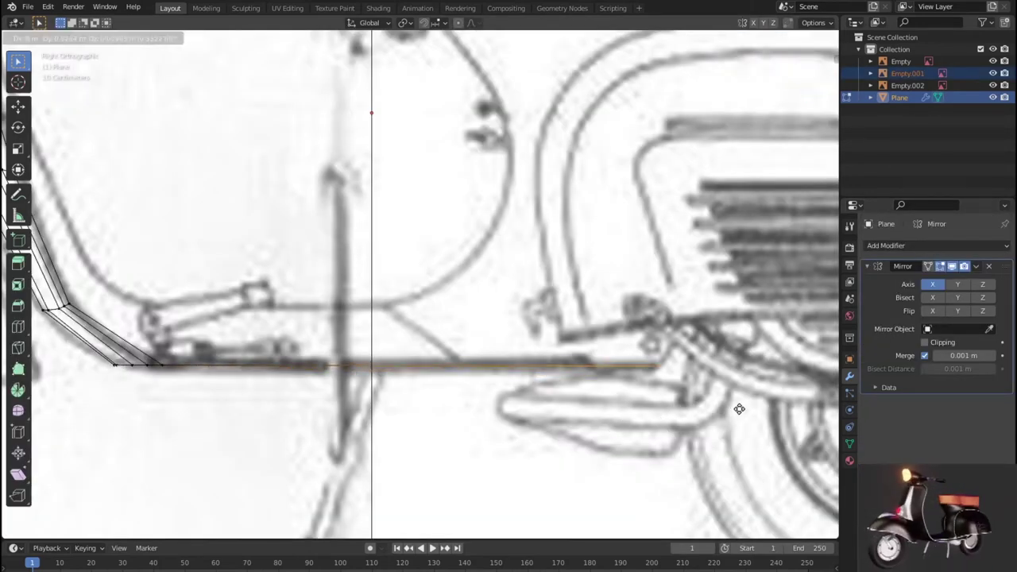
left_click(739, 409)
scroll(736, 409, "down", 3)
scroll(635, 397, "down", 5)
mouse_move(572, 386)
middle_mouse_down()
mouse_move(625, 447)
mouse_move(649, 430)
middle_mouse_up()
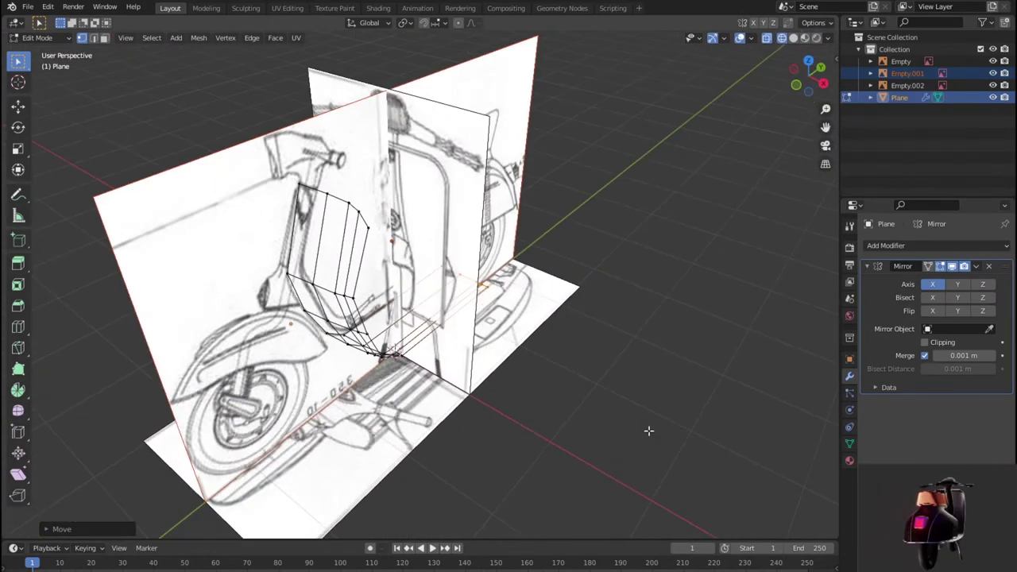
Return to front view and leave Edit Mode for Object Mode.
key("KP_1")
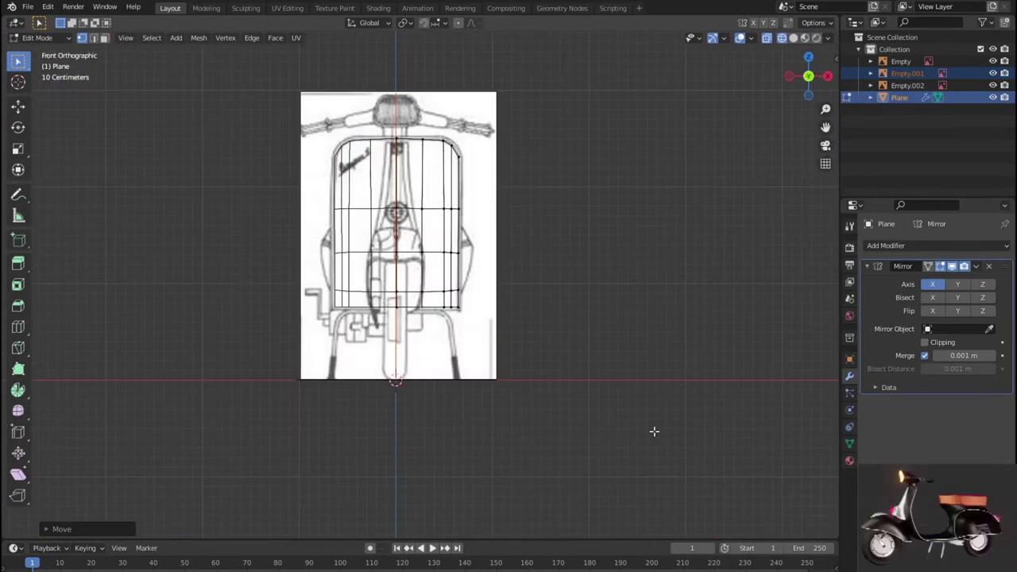
scroll(636, 429, "up", 4)
scroll(604, 421, "down", 1)
key("Tab")
scroll(556, 413, "up", 1)
scroll(556, 412, "up", 2)
scroll(575, 404, "down", 1)
scroll(576, 401, "down", 2)
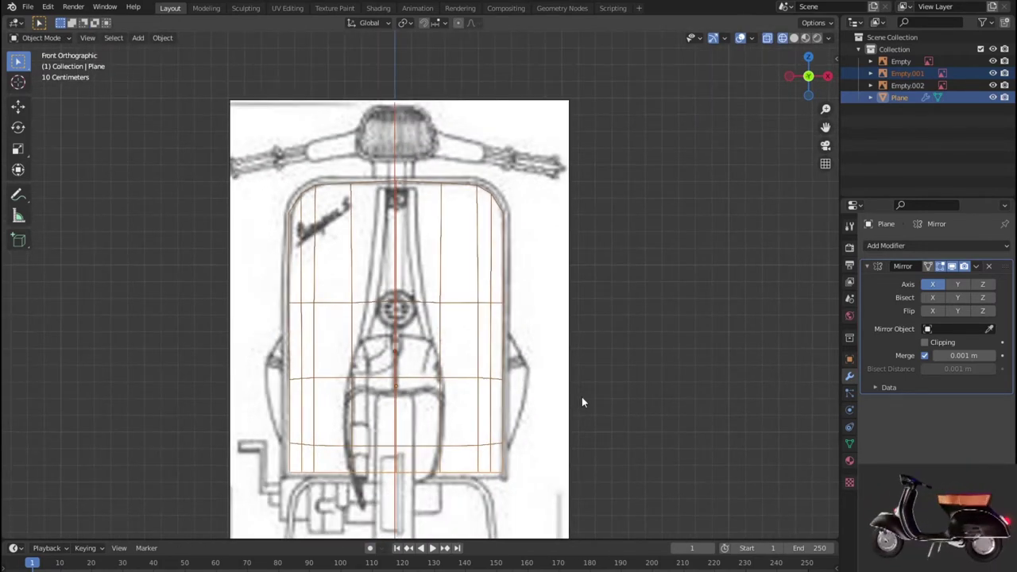
In side view, add a new plane mesh with Shift+A.
key("KP_3")
scroll(576, 297, "down", 1)
scroll(556, 299, "up", 1)
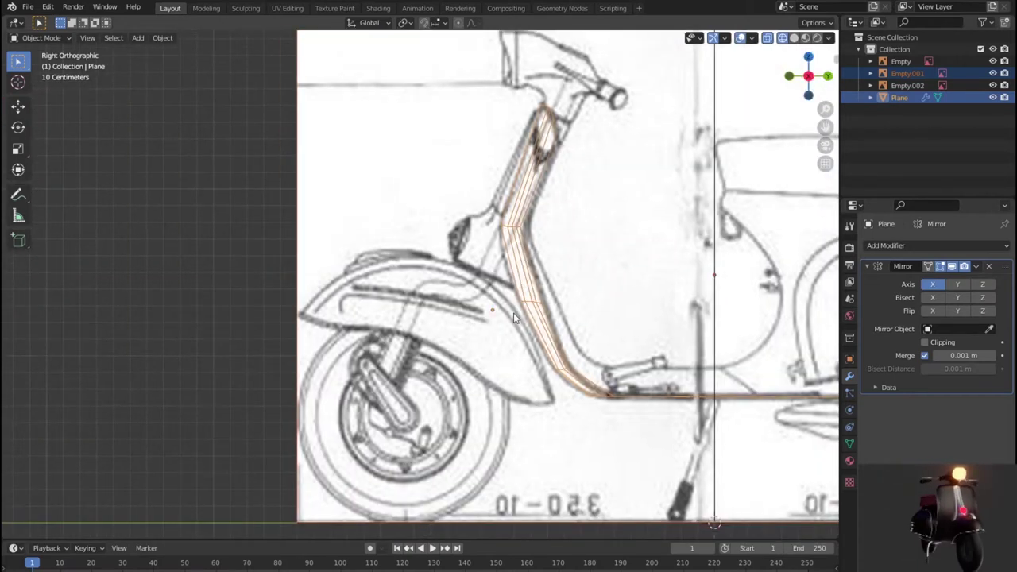
scroll(517, 303, "up", 1)
scroll(476, 307, "up", 1)
scroll(445, 310, "up", 1)
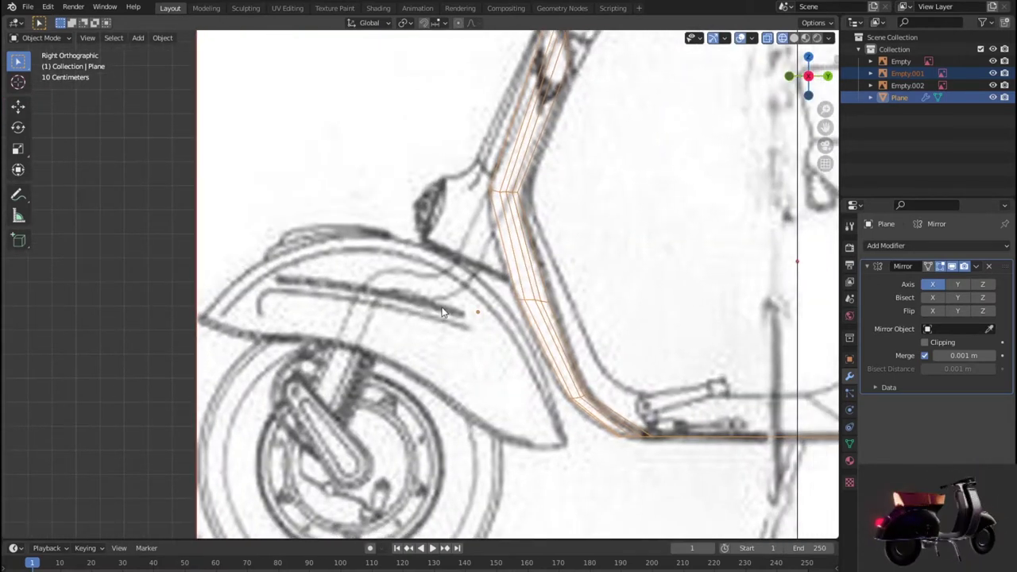
key("shift+a")
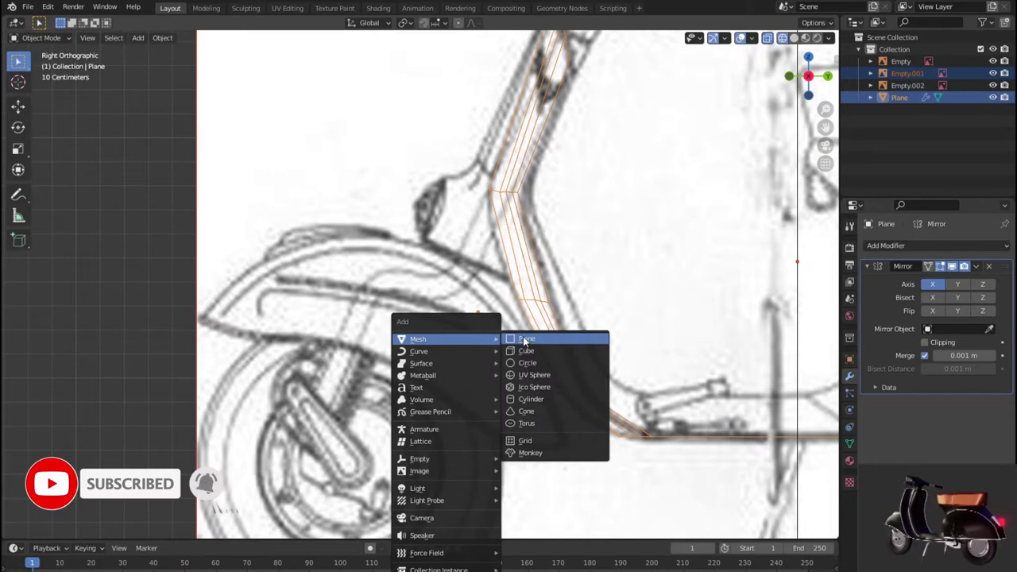
left_click(527, 337)
Move the plane near the front fender and rotate it 90° about Y.
key("g")
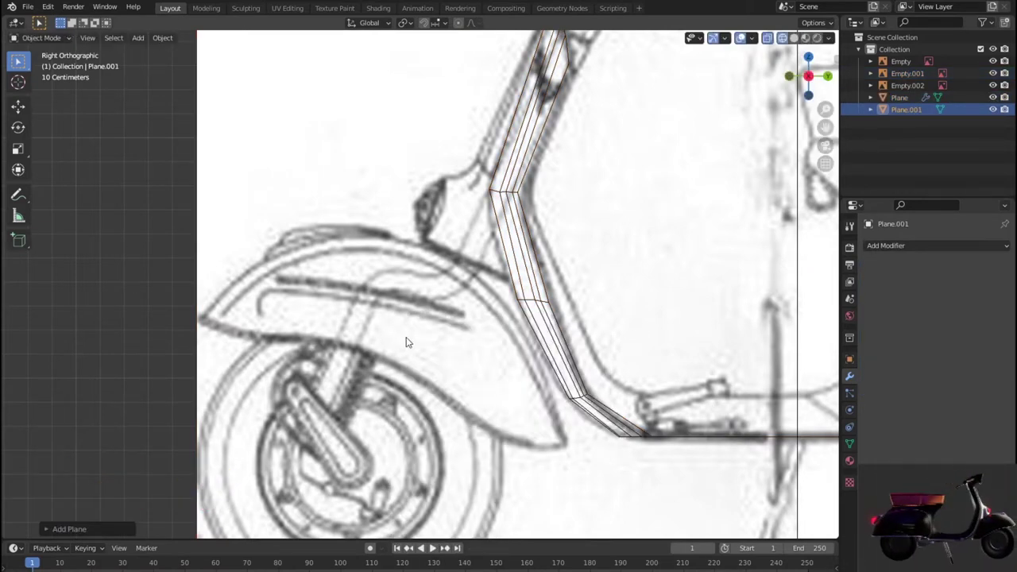
scroll(406, 341, "down", 5)
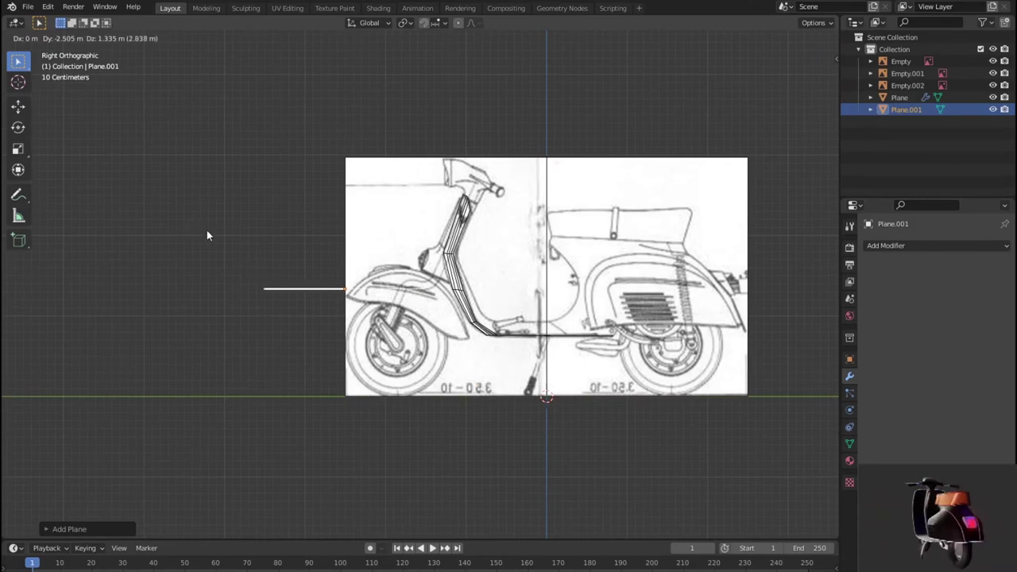
left_click(310, 298)
scroll(310, 298, "up", 5)
middle_click_drag(376, 317, 452, 318, "shift")
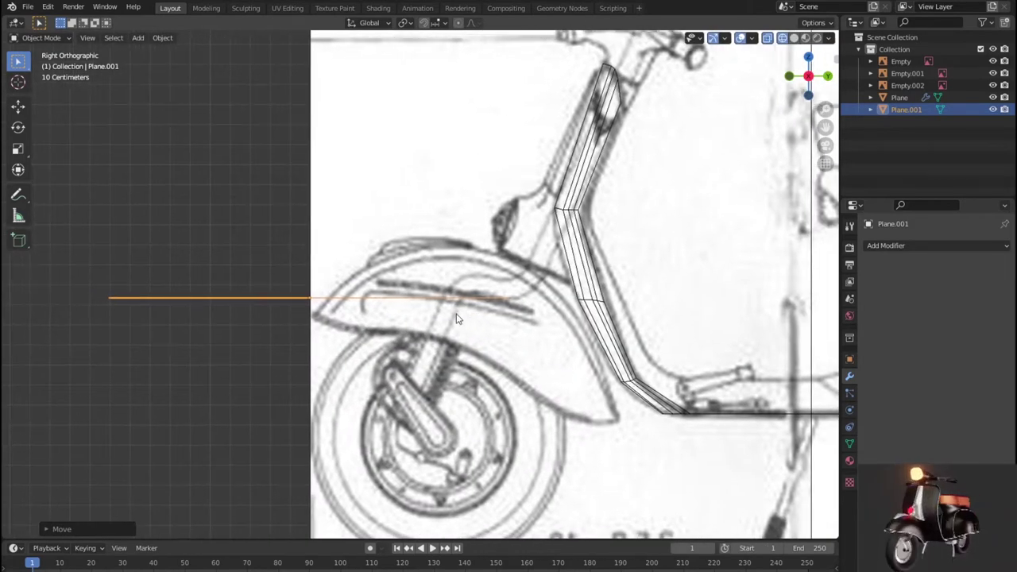
key("r")
type("y")
type("90")
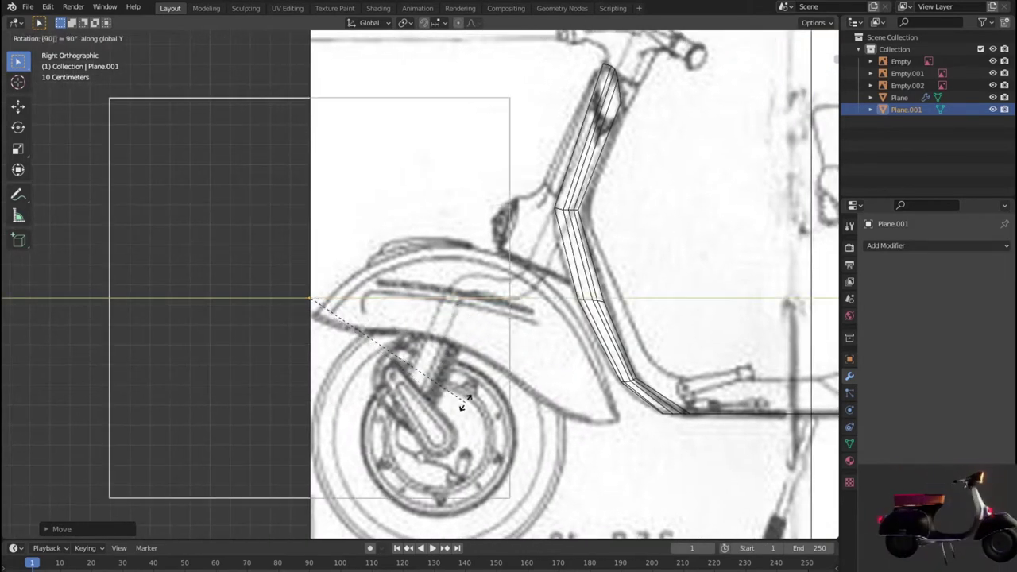
key("Return")
In front view, rotate the plane 90° about X so it stands upright facing front.
scroll(471, 405, "down", 3)
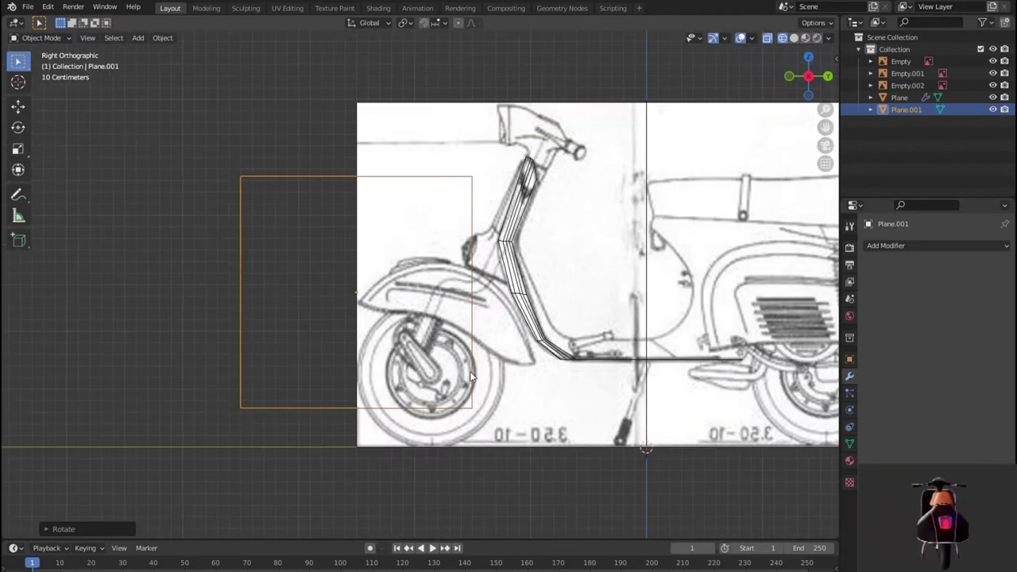
key("KP_1")
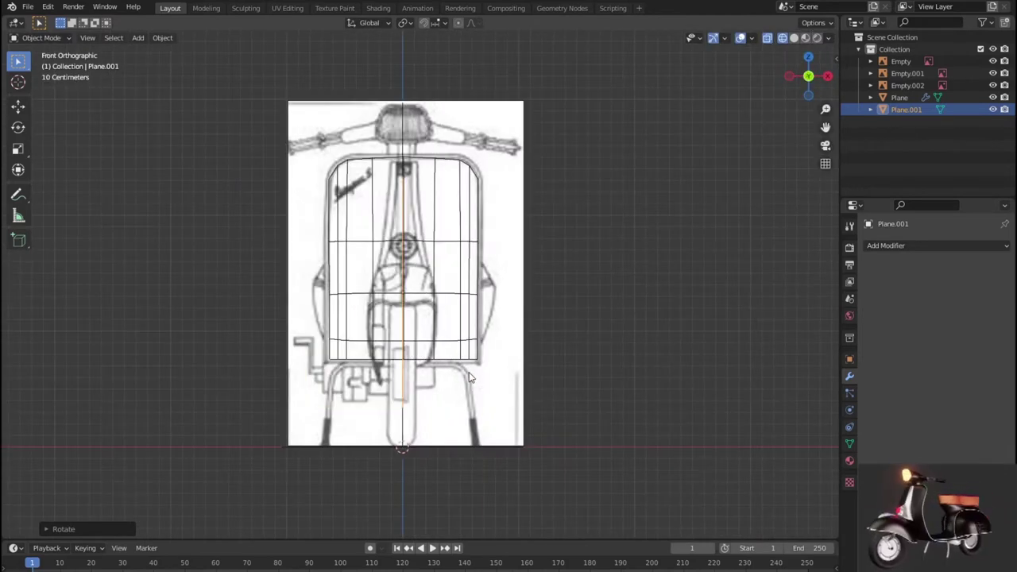
type("r90")
key("Return")
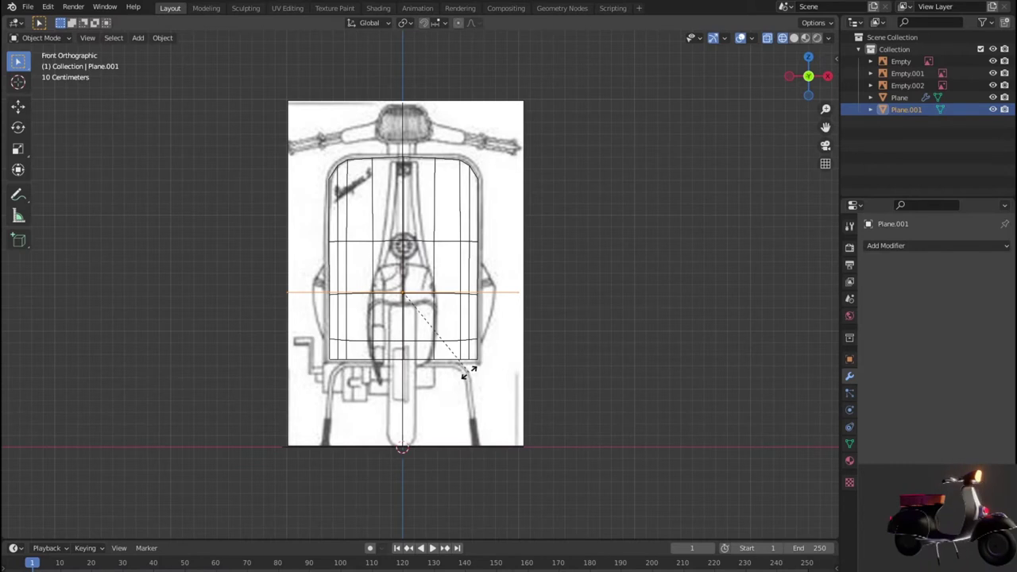
key("r")
type("x90")
key("Return")
Scale the plane down and slide it along X to centre it on the mirror line.
scroll(482, 470, "up", 1)
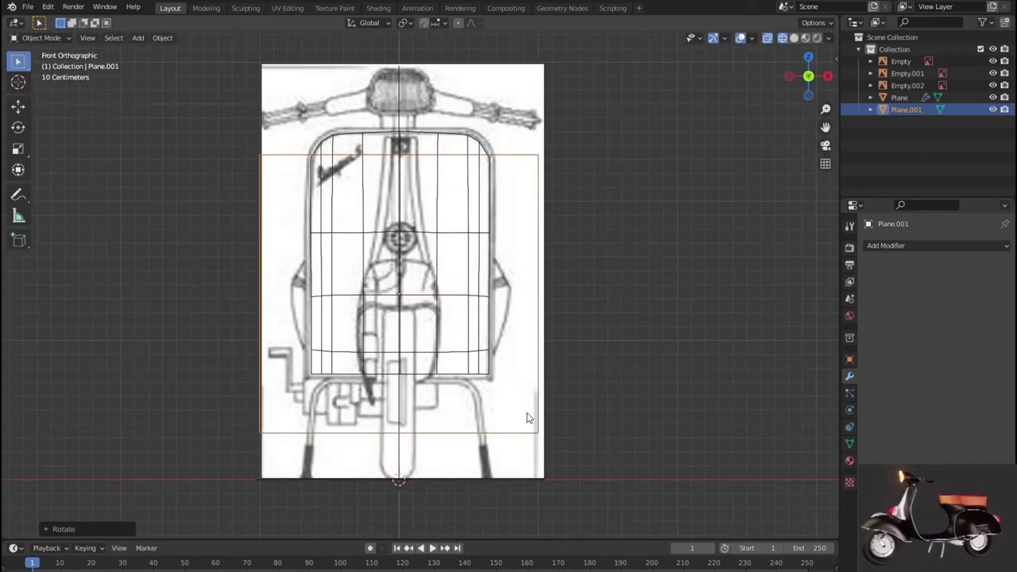
key("s")
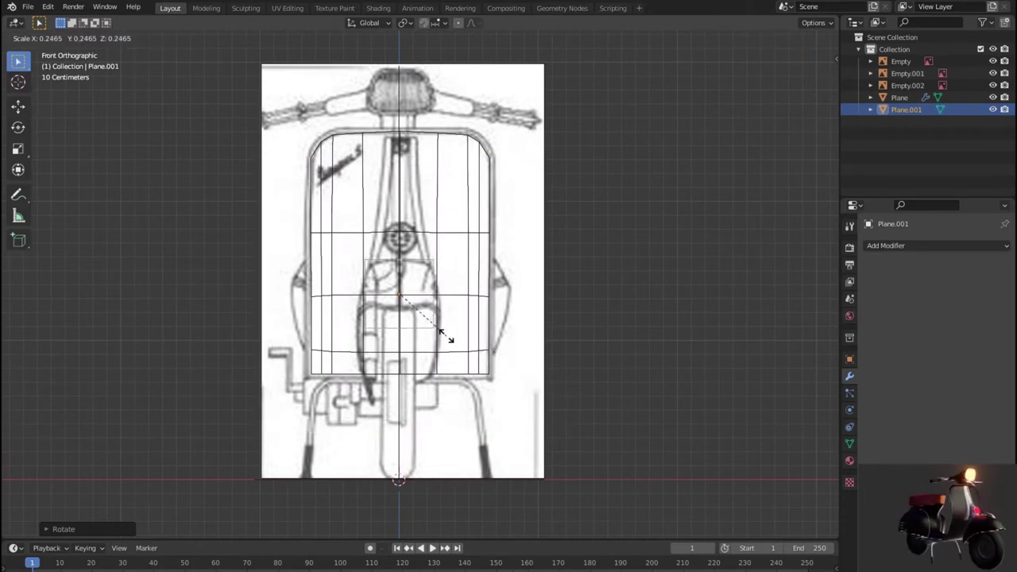
left_click(426, 299)
scroll(426, 299, "up", 5)
scroll(435, 316, "down", 1)
scroll(379, 313, "up", 2)
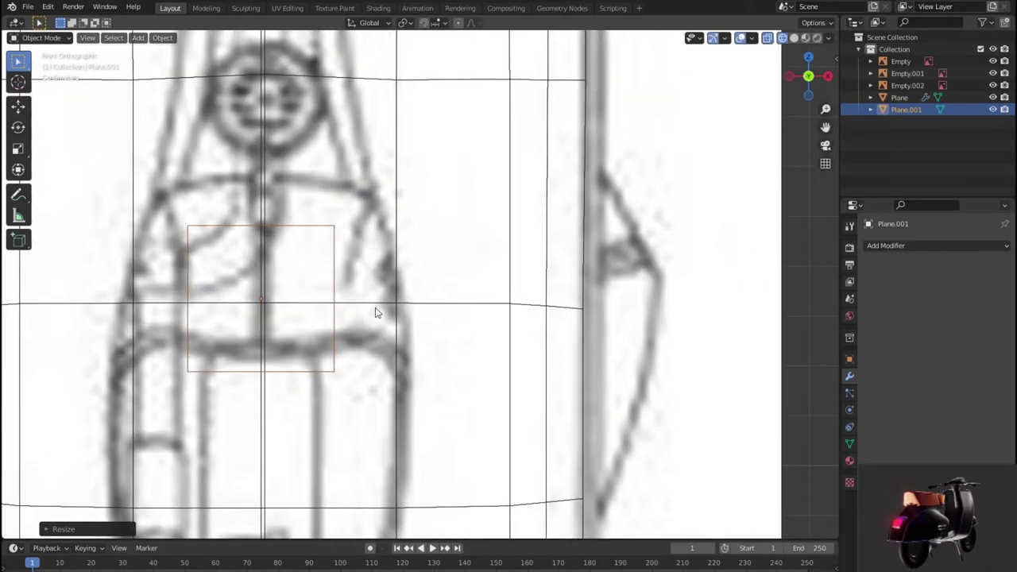
scroll(379, 313, "down", 3)
scroll(401, 321, "up", 1)
mouse_move(402, 318)
middle_mouse_down("shift")
mouse_move(413, 379)
mouse_move(410, 366)
middle_mouse_up("shift")
key("g")
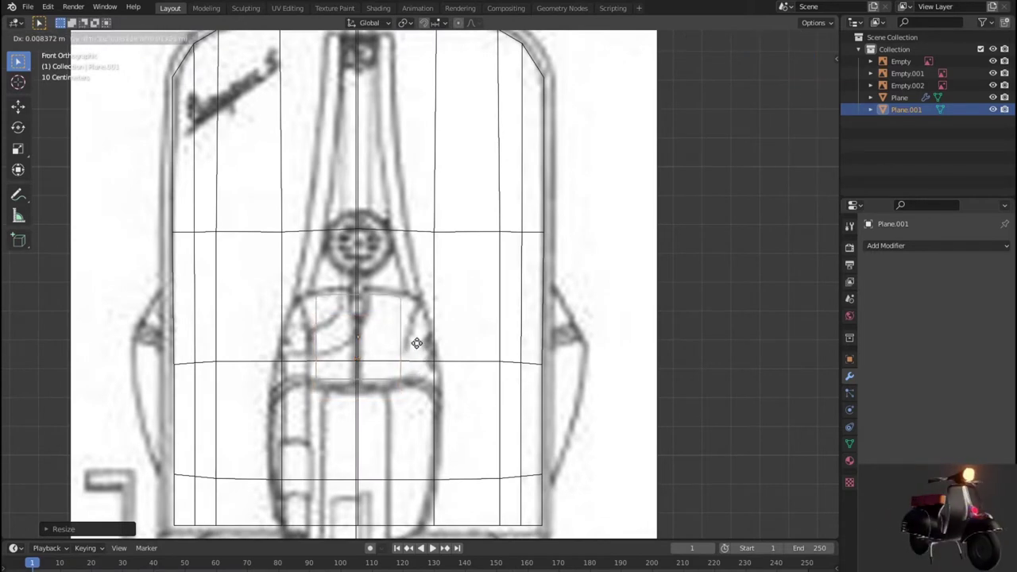
key("x")
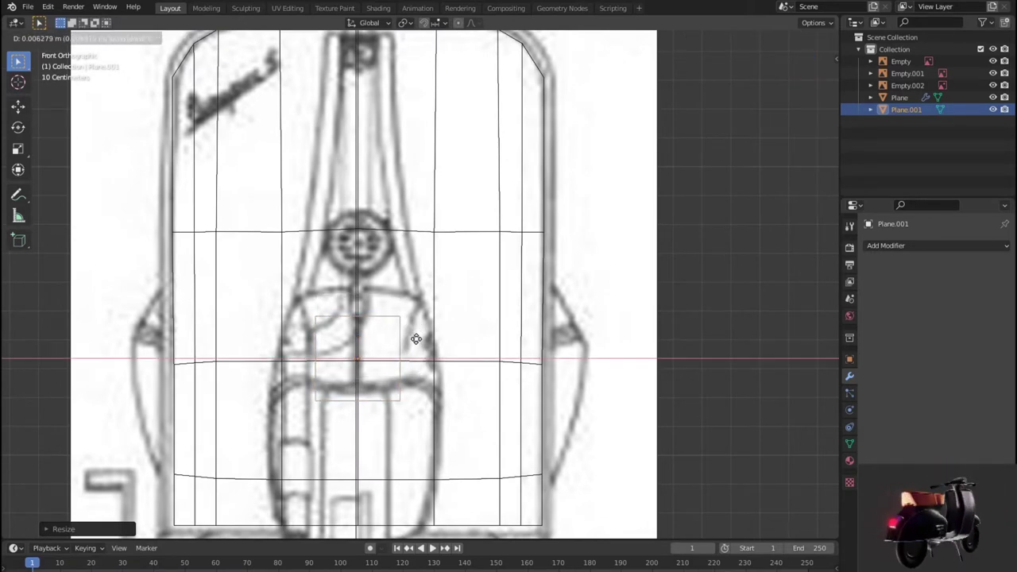
left_click(423, 337)
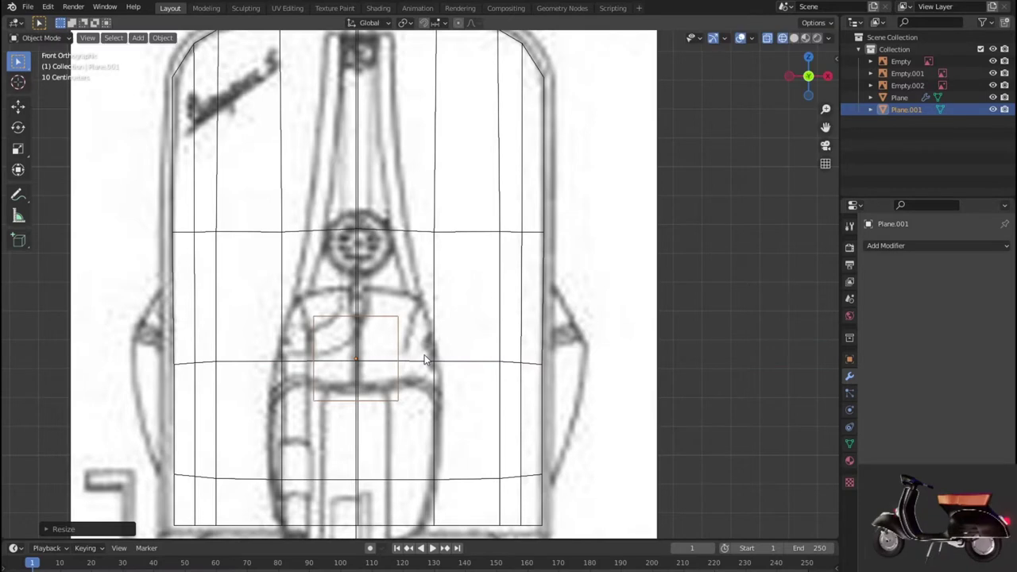
Loop-cut the plane down the middle and delete its left half.
key("Tab")
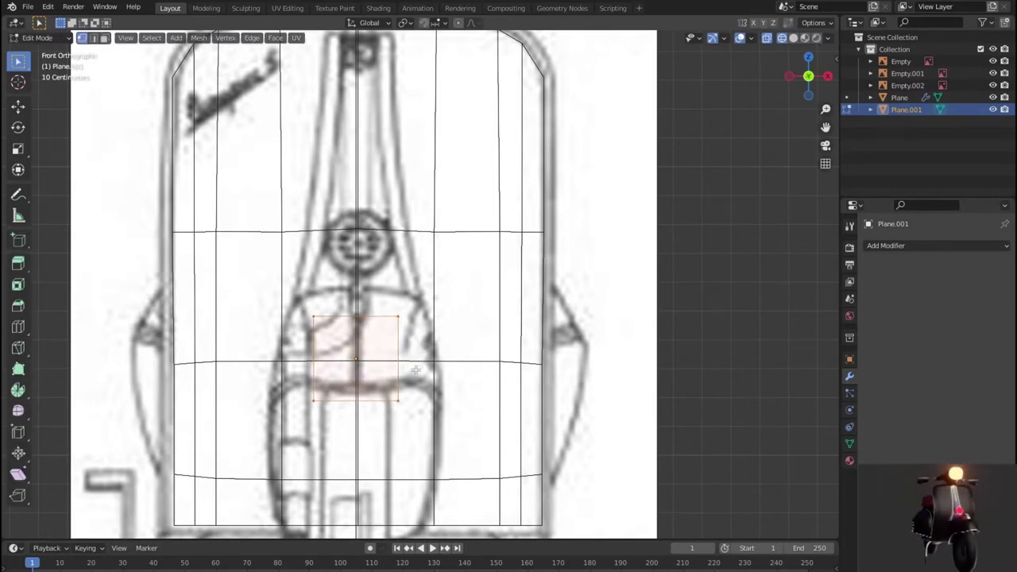
left_click(366, 327)
right_click(332, 352)
left_click(344, 440)
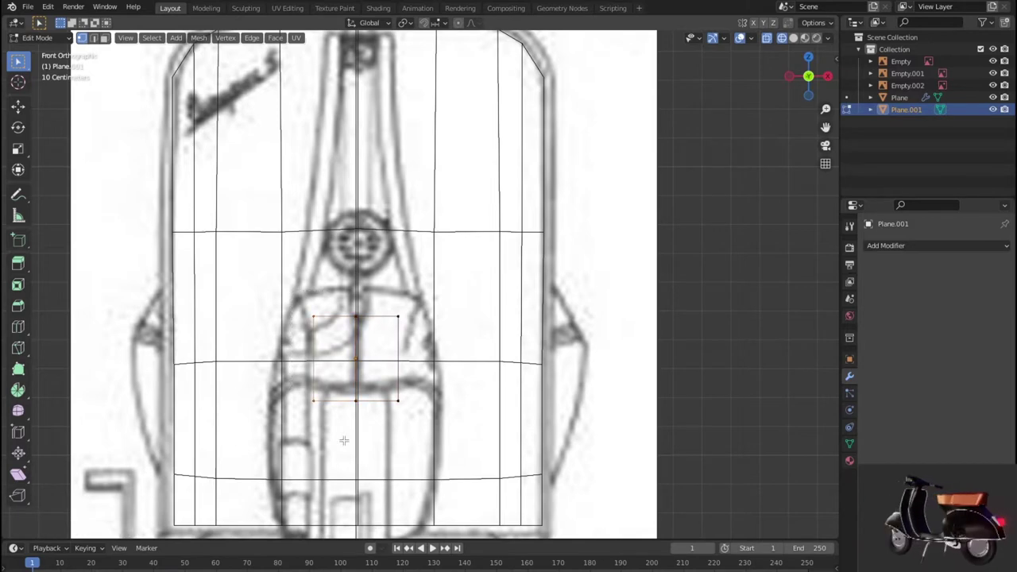
key("x")
left_click(342, 433)
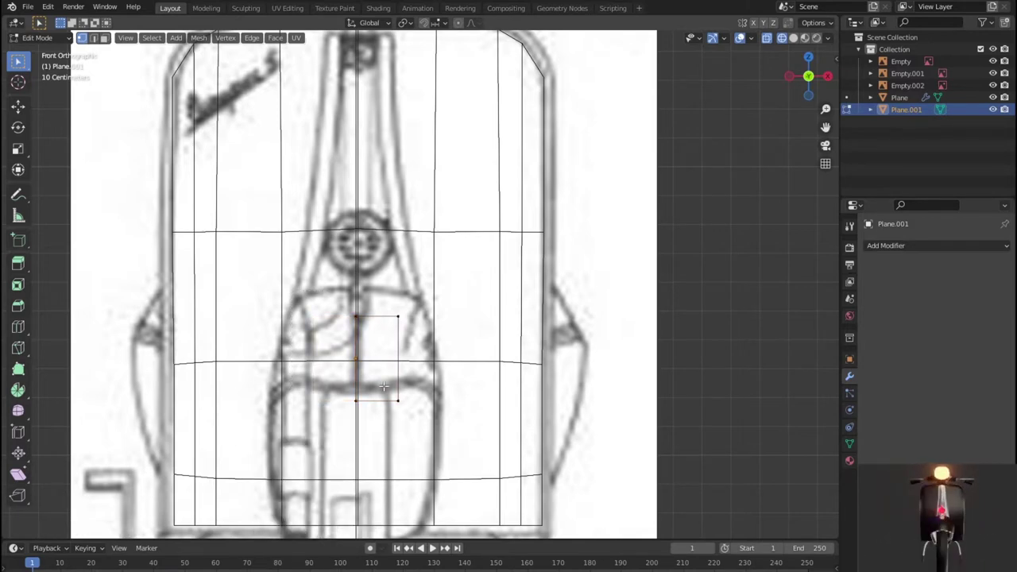
Move the half-plane's bottom and top edges vertically to the fender outline's heights.
scroll(389, 387, "up", 3)
scroll(388, 387, "down", 3, "shift")
left_click(350, 408)
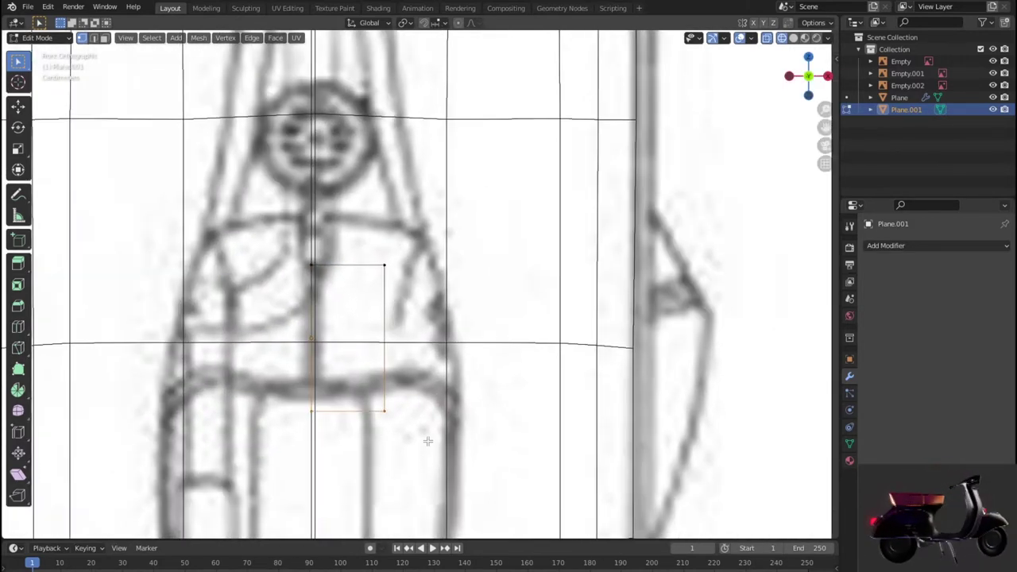
key("g")
key("z")
left_click(427, 412)
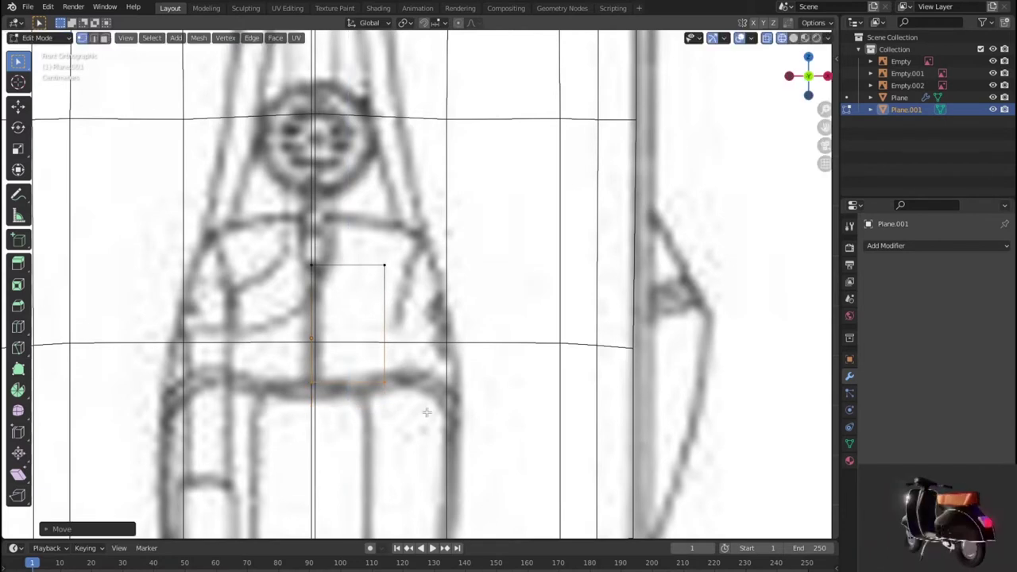
left_click(348, 266)
key("g")
key("z")
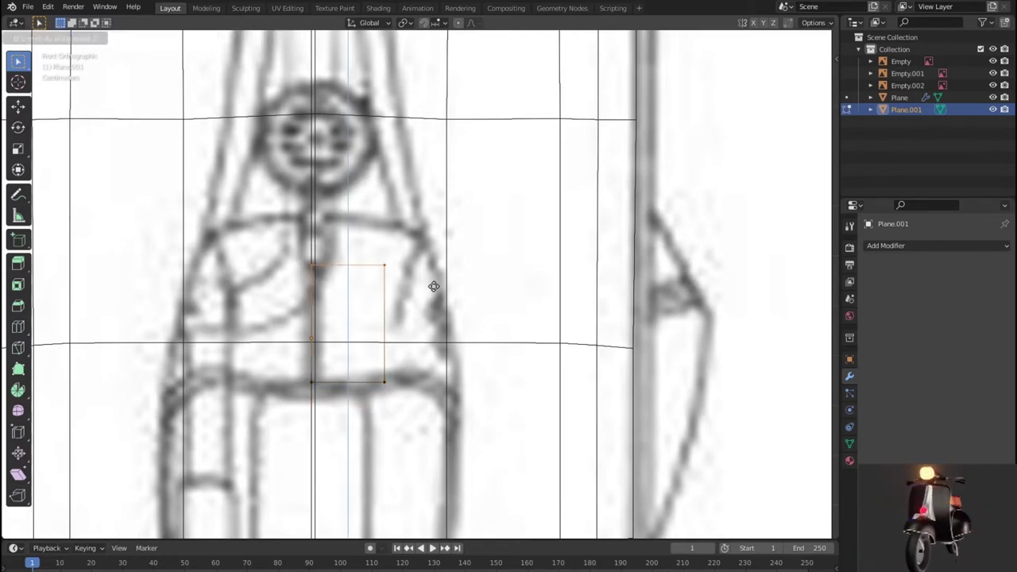
left_click(433, 261)
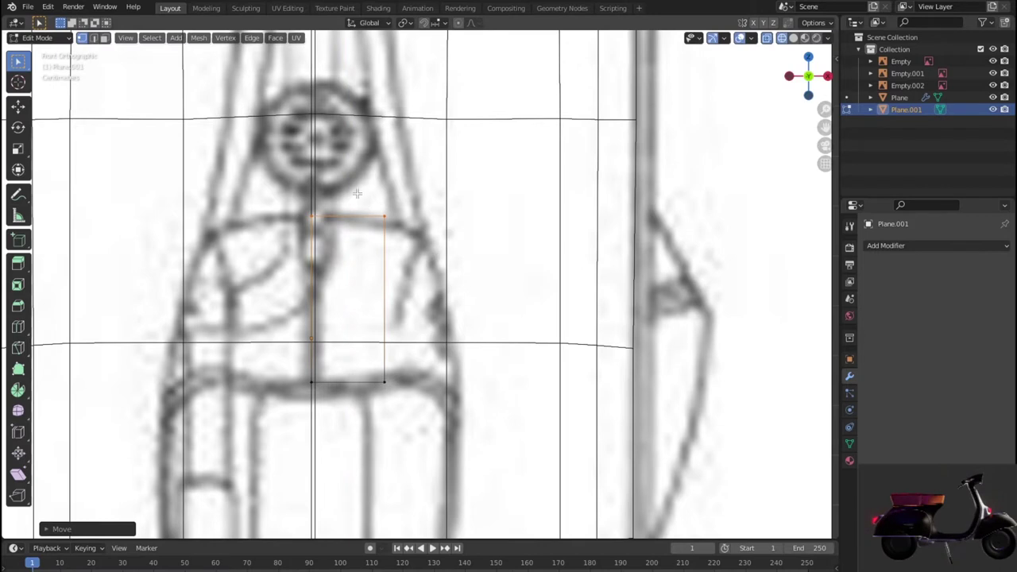
Fit the right edge and the bottom-right and top-right corners onto the fender outline.
left_click_drag(453, 387, 455, 389)
key("g")
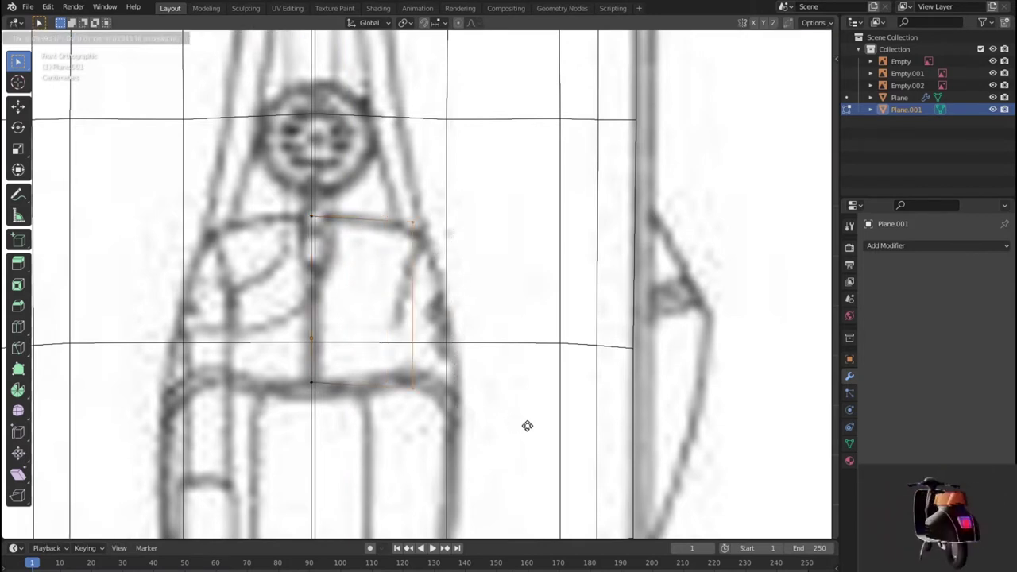
key("x")
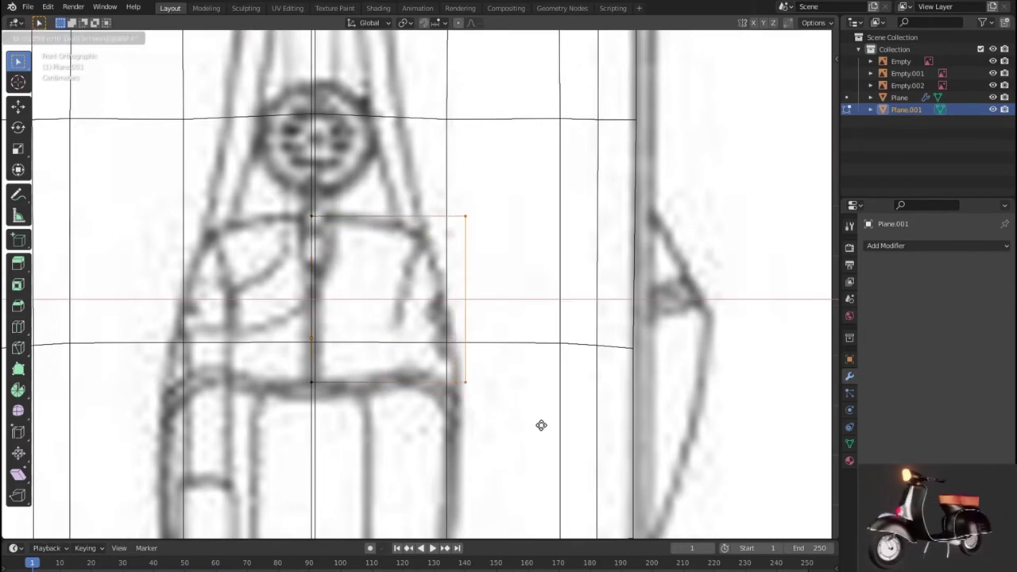
left_click(540, 422)
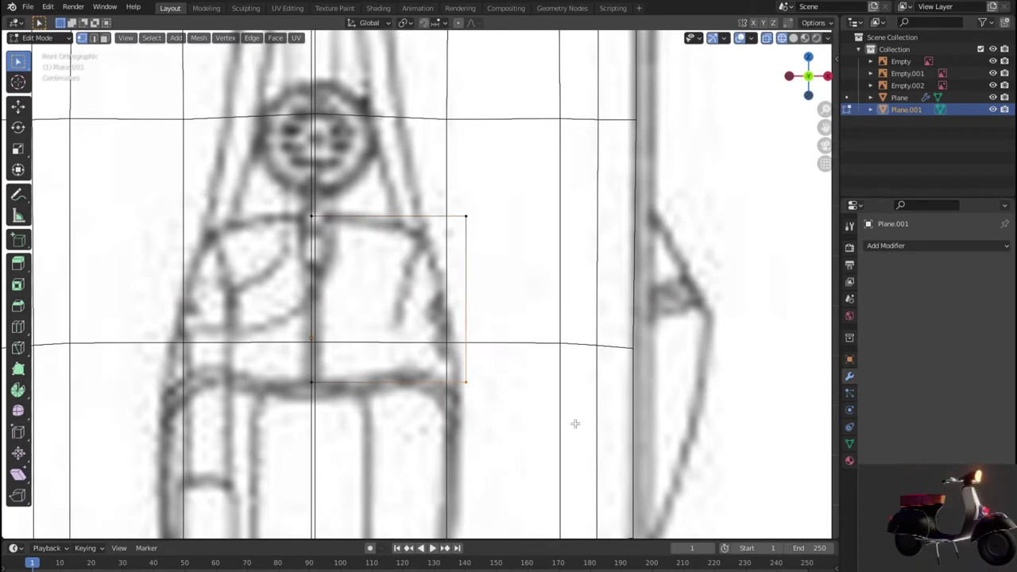
key("g")
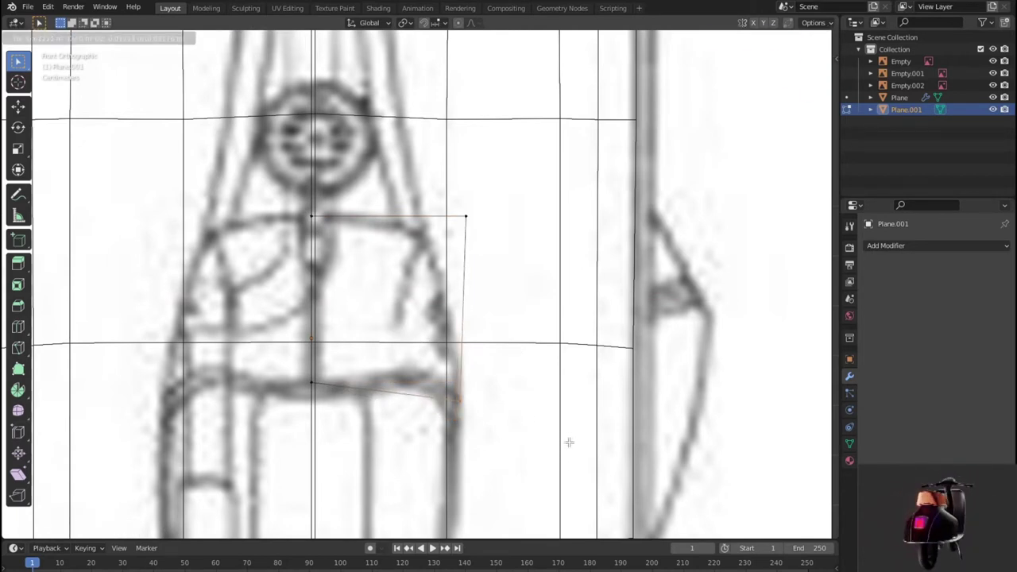
left_click(569, 442)
left_click(490, 215)
key("g")
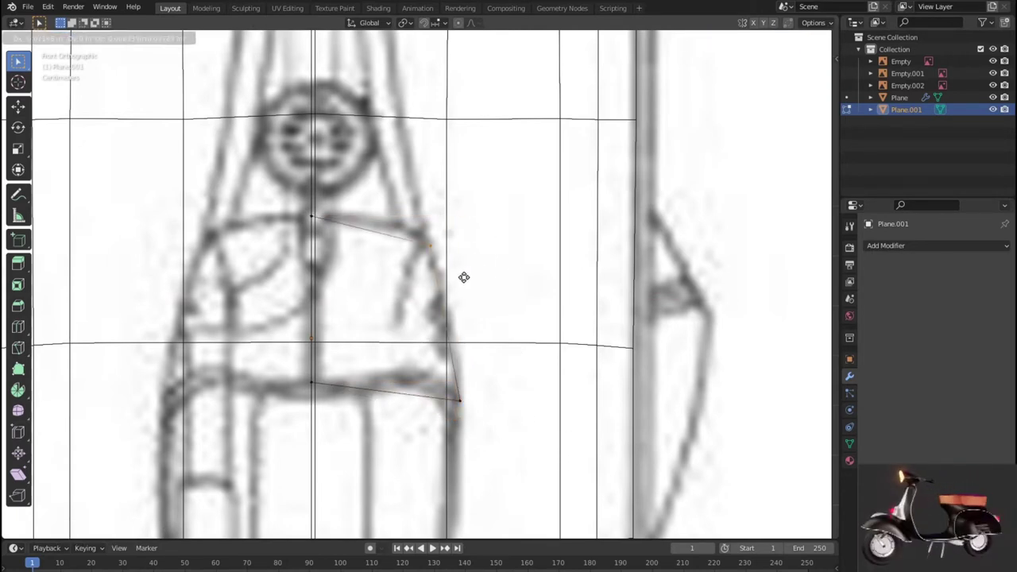
left_click(464, 274)
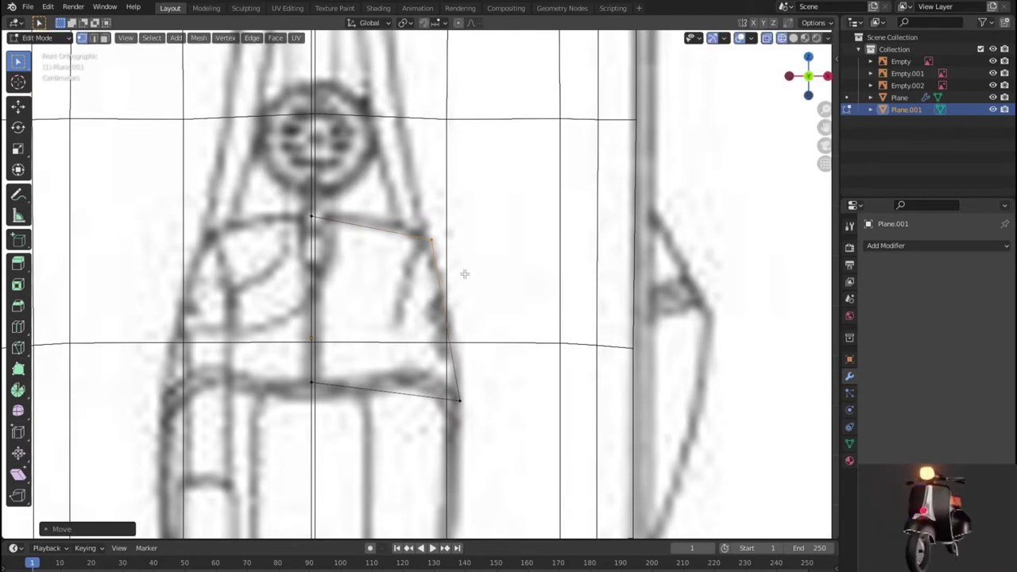
Add a vertical edge loop through the plane and slide it into position.
left_click(382, 249)
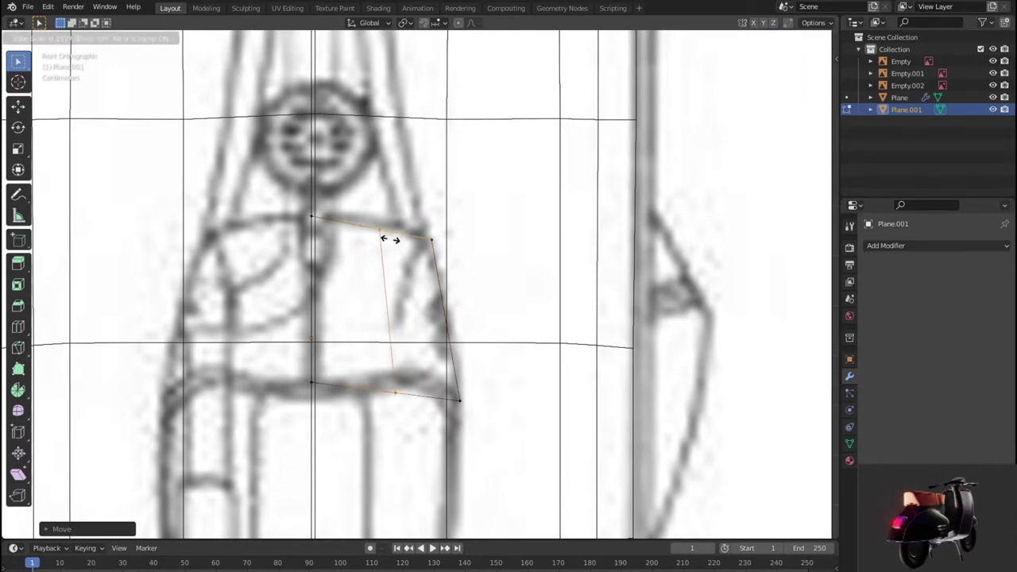
left_click(387, 238)
key("g")
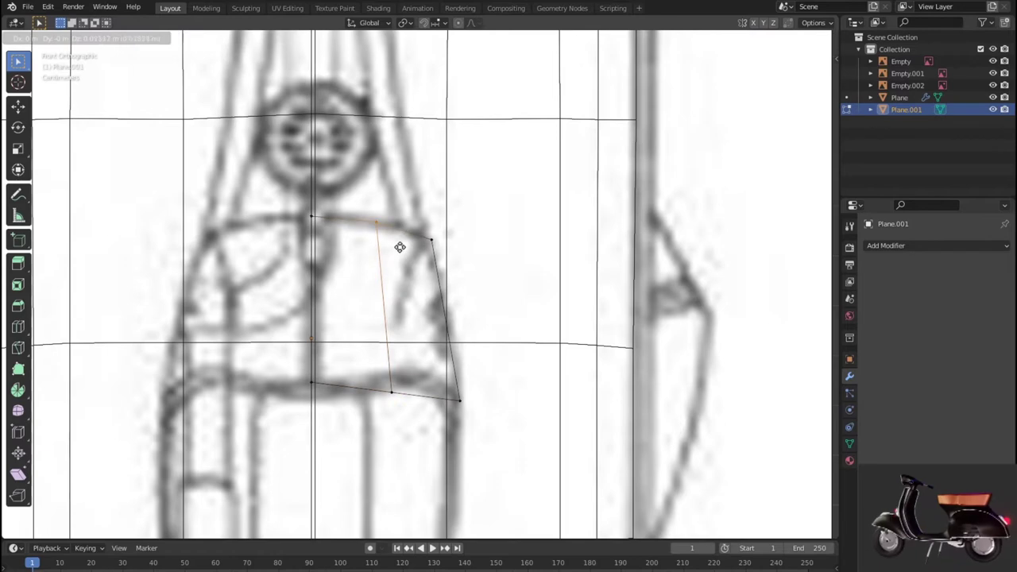
left_click(401, 254)
key("g")
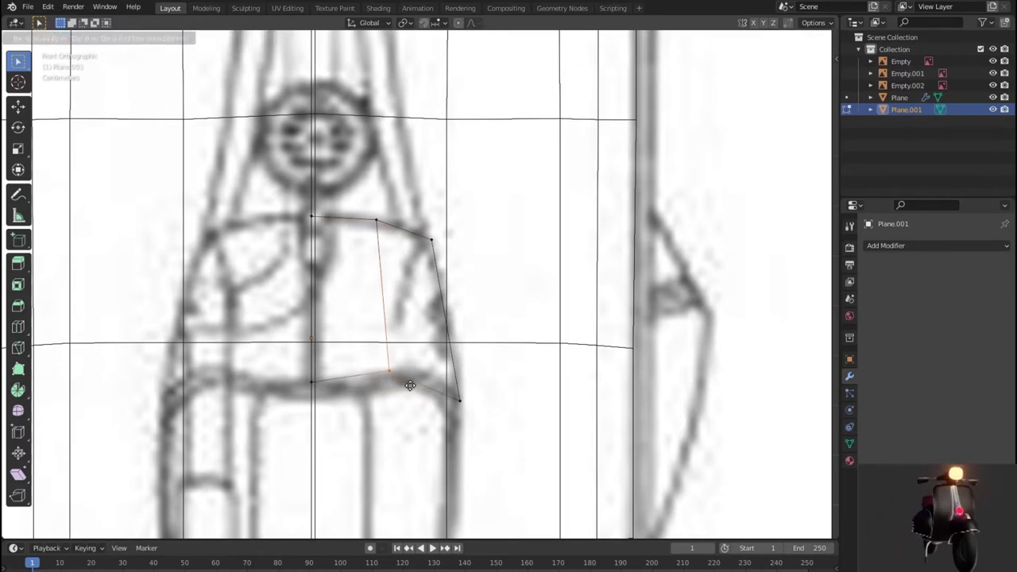
left_click(401, 385)
middle_click_drag(401, 384, 428, 389)
key("KP_3")
scroll(428, 389, "down", 3)
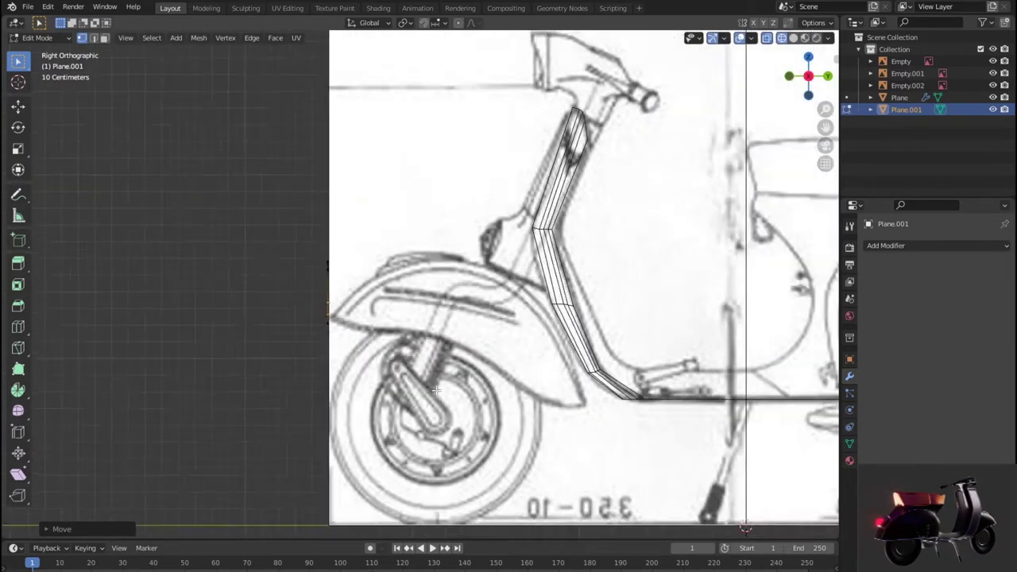
Set up a zoomed-in Right Orthographic side view of the scooter's fender.
scroll(433, 390, "down", 4)
scroll(536, 410, "up", 3)
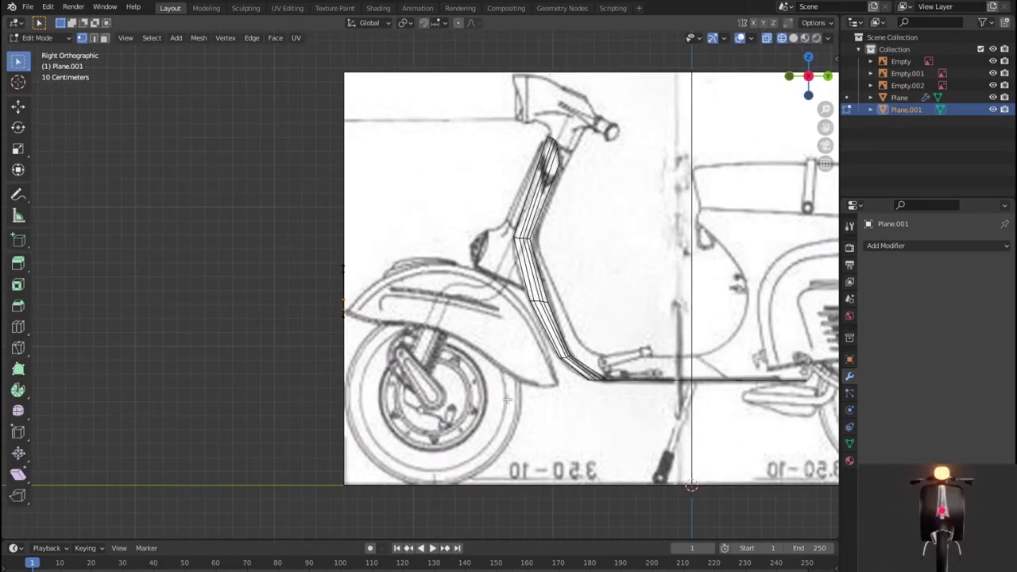
middle_click_drag(507, 399, 588, 384)
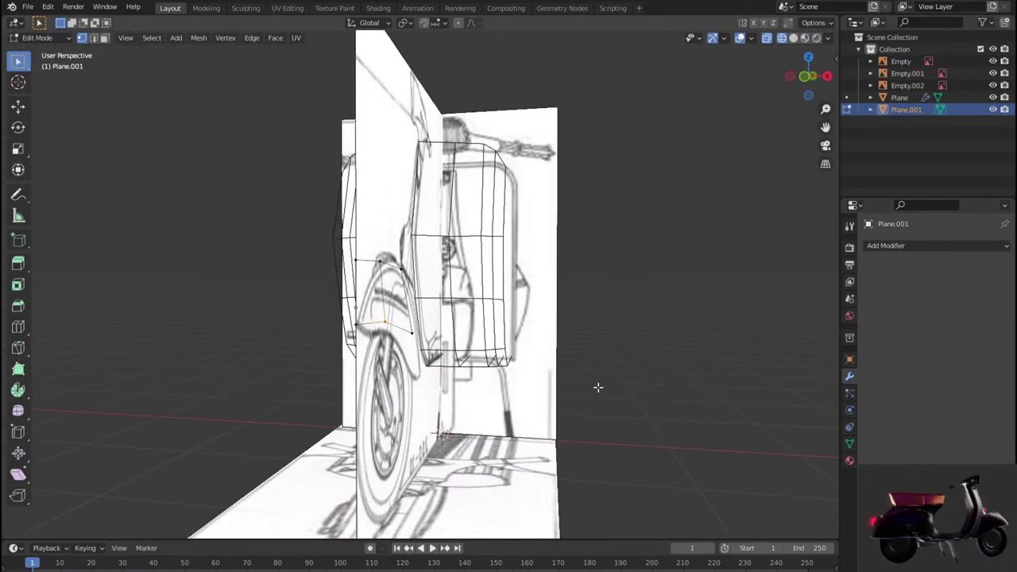
key("KP_3")
key("KP_1")
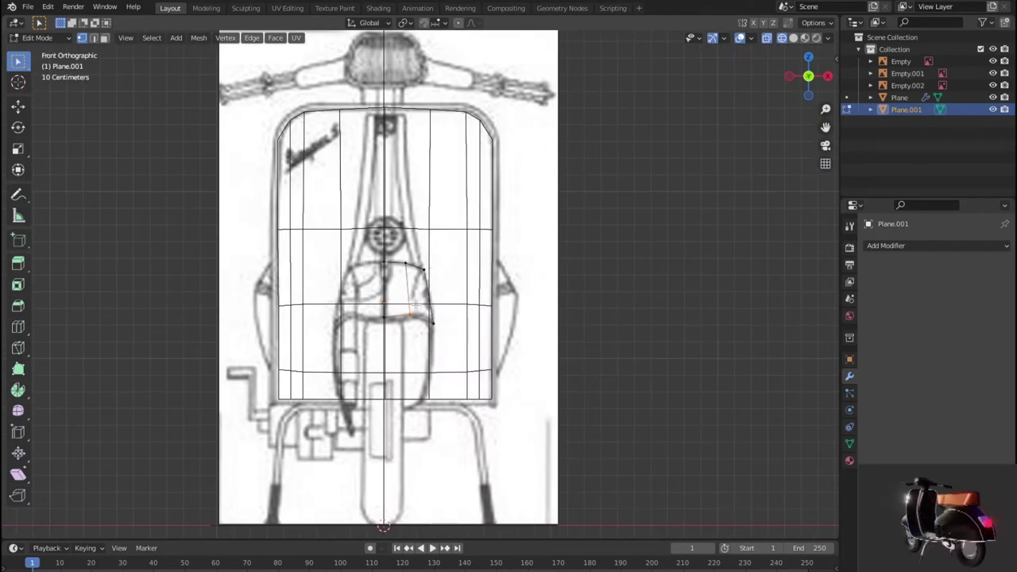
key("KP_3")
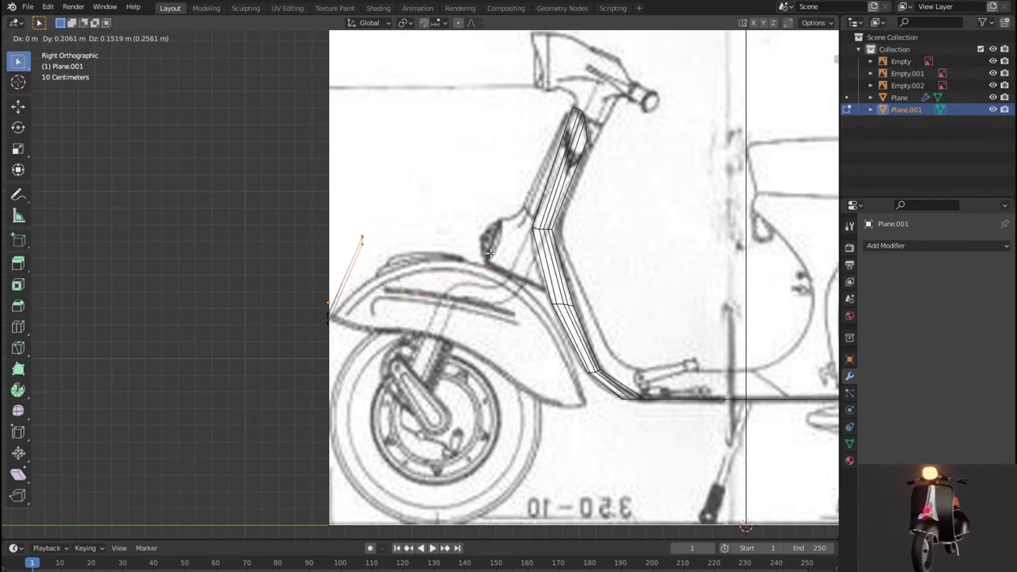
Drag the fender vertices onto the side blueprint's fender top curve and underside.
left_click(358, 238)
scroll(310, 300, "up", 2)
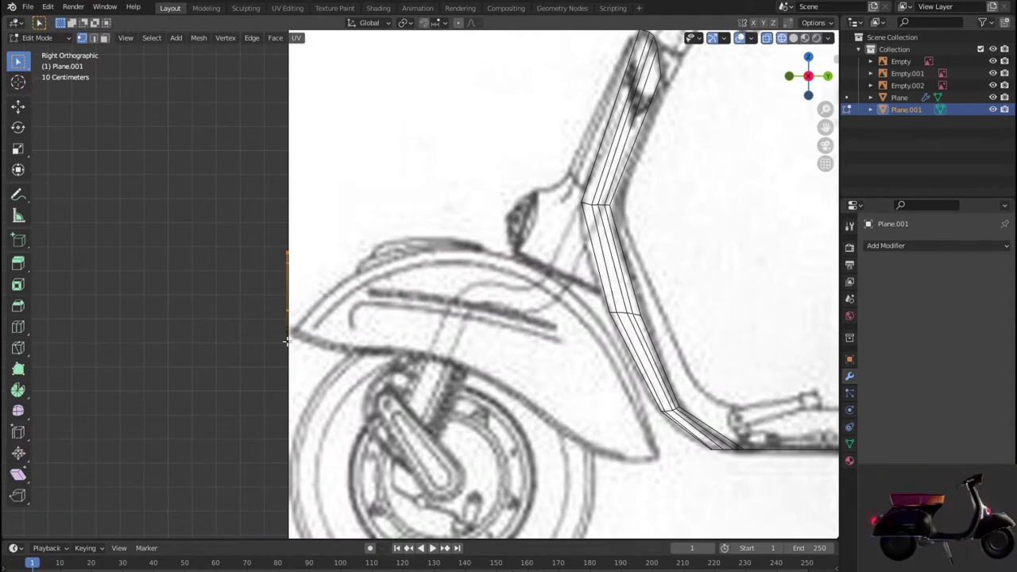
key("g")
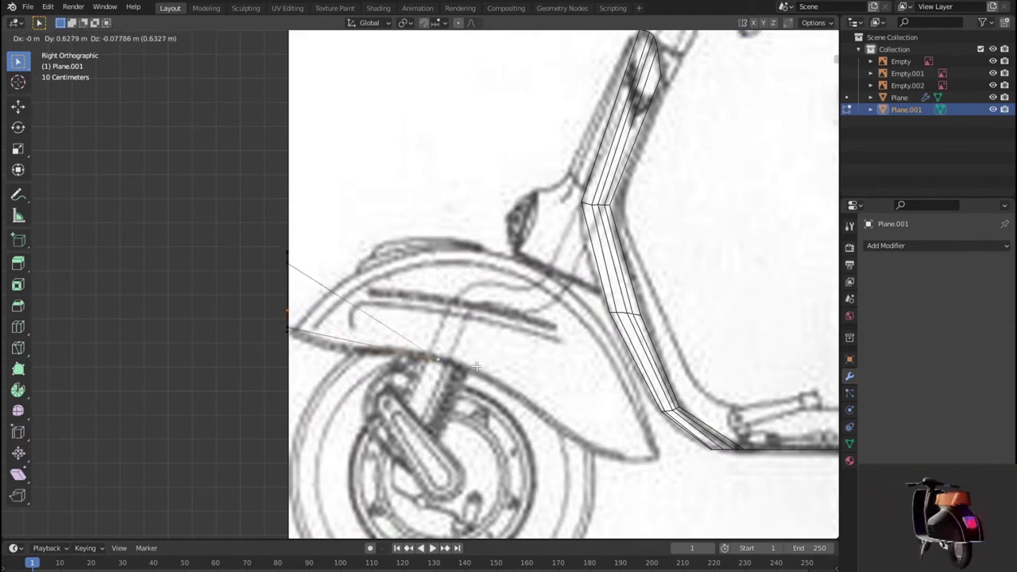
left_click(476, 366)
key("g")
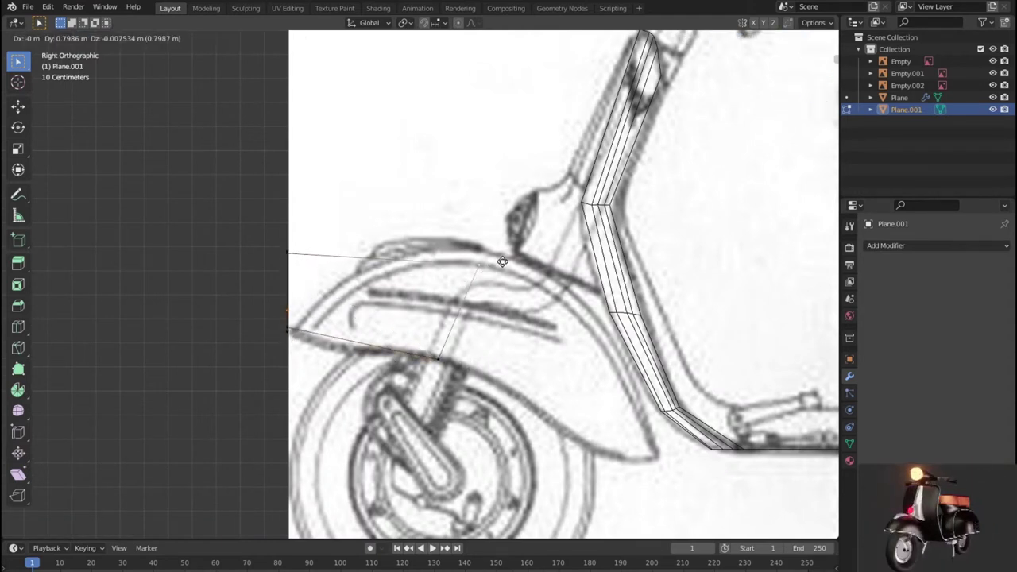
left_click(486, 257)
key("g")
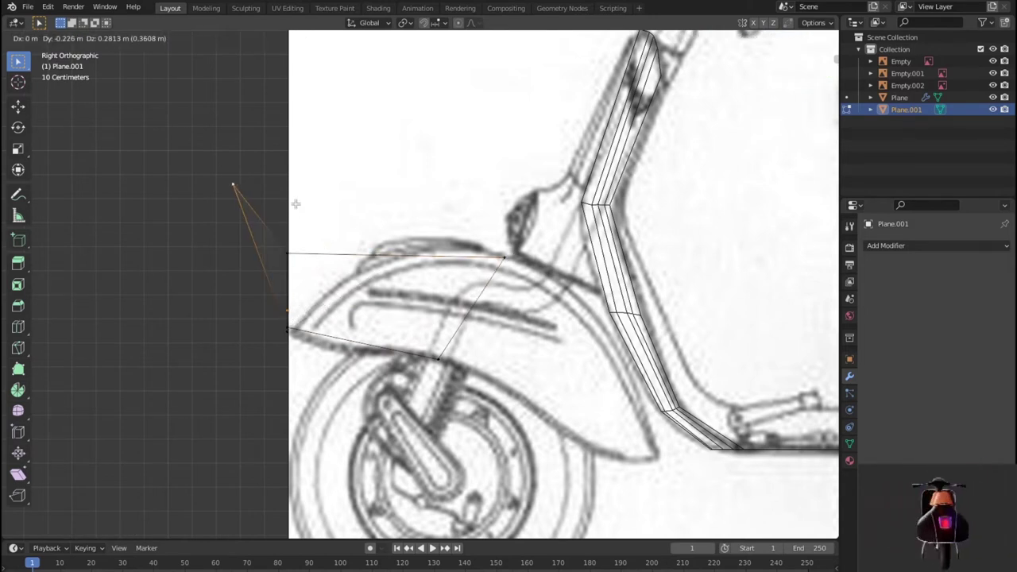
key("Escape")
key("g")
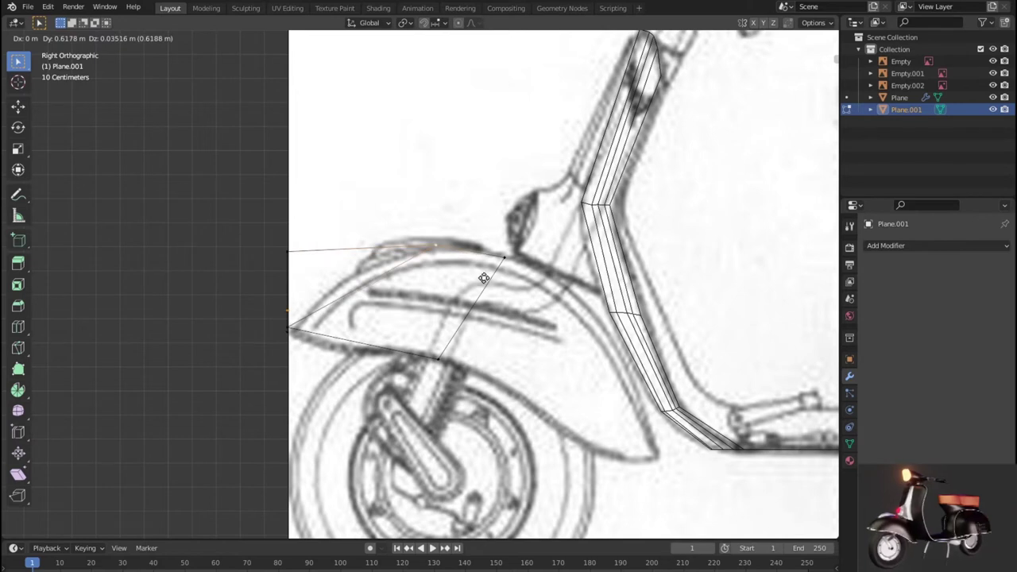
left_click(287, 332)
key("g")
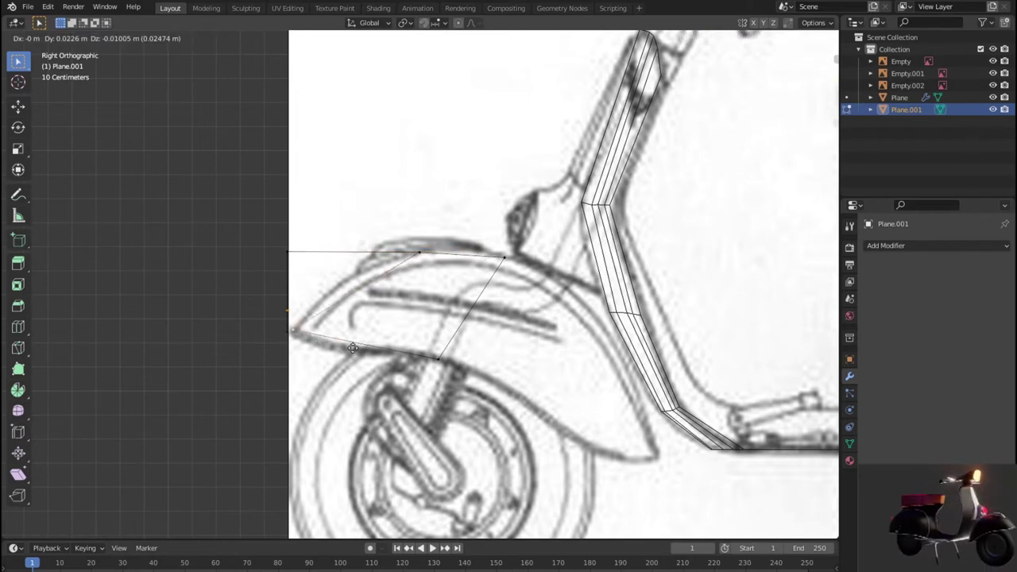
left_click(340, 342)
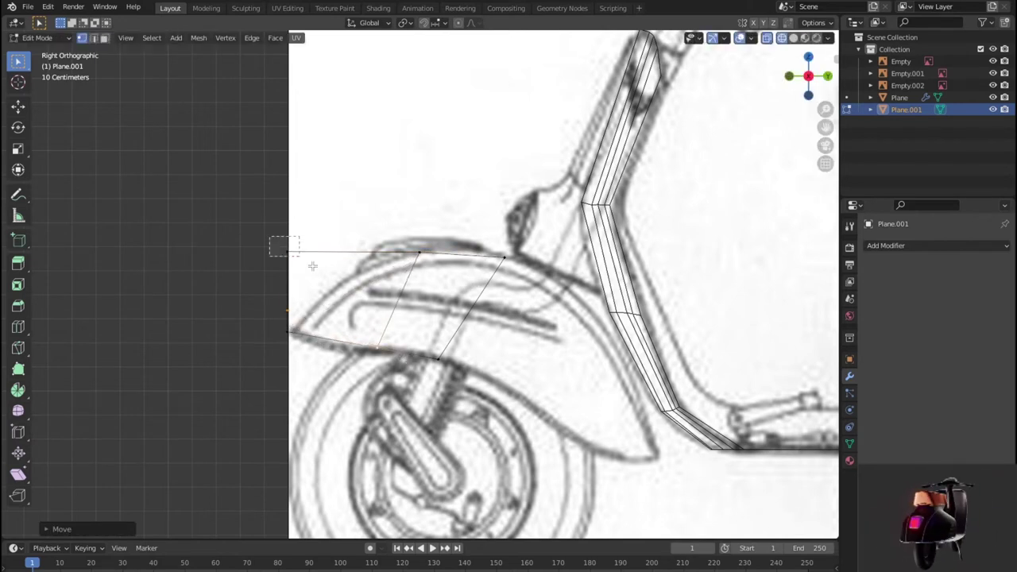
Move the top-left and front vertices onto the fender curve and its tip.
left_click_drag(270, 237, 313, 266)
key("g")
left_click(400, 310)
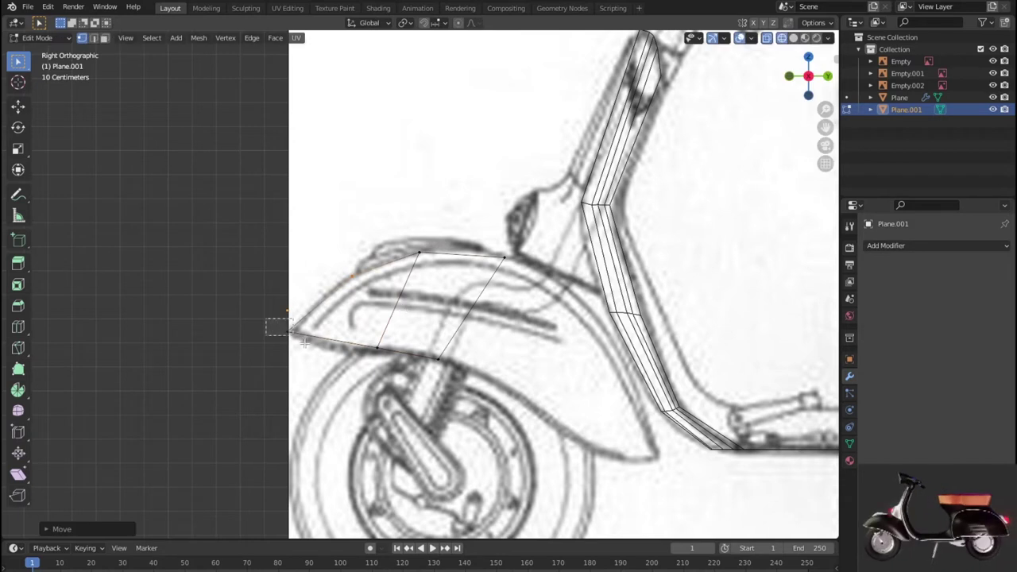
left_click_drag(305, 342, 306, 343)
key("g")
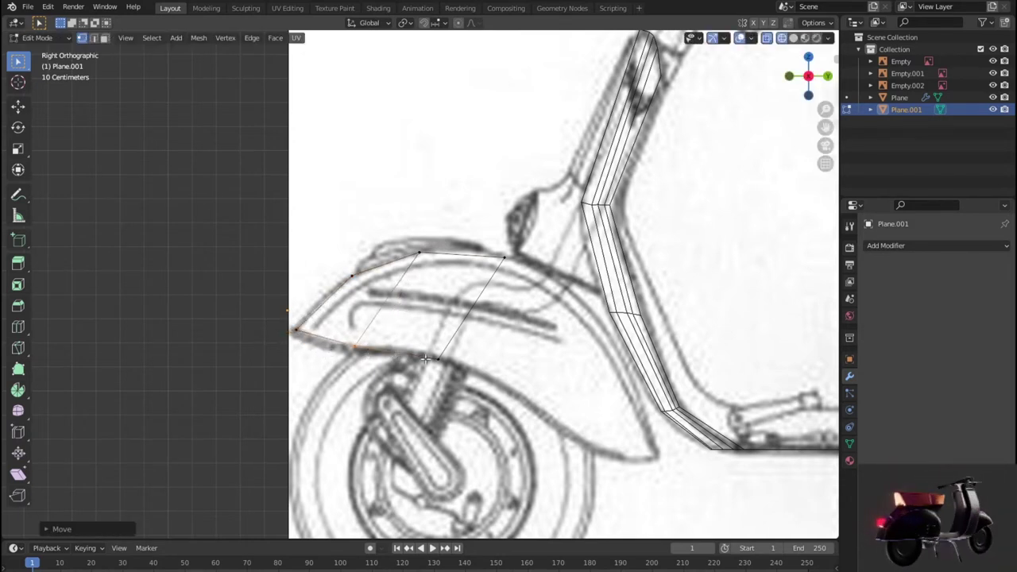
left_click(462, 366)
Fit the top vertices along the fender's upper curve.
left_click(414, 255)
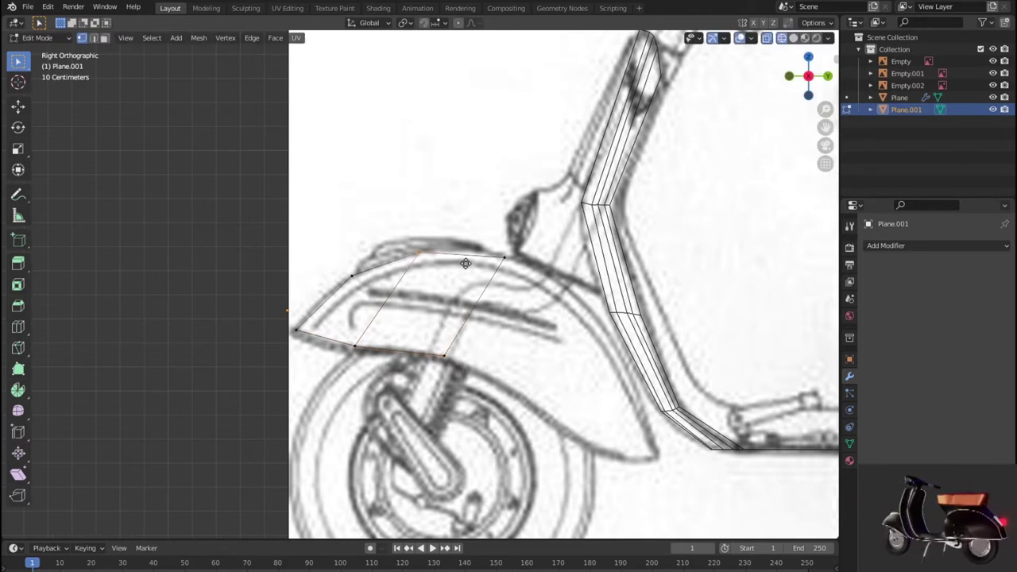
key("g")
left_click(479, 264)
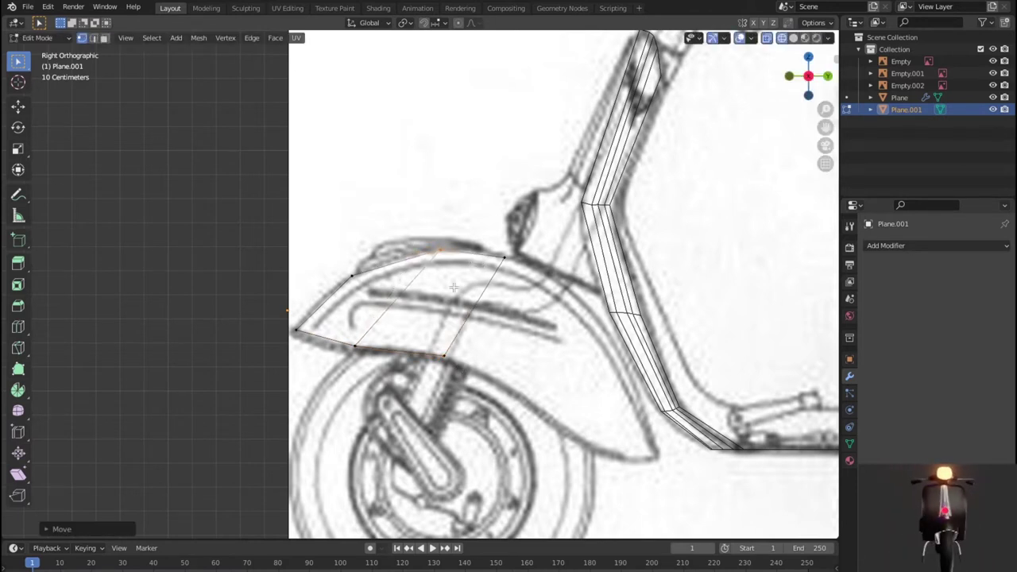
key("g")
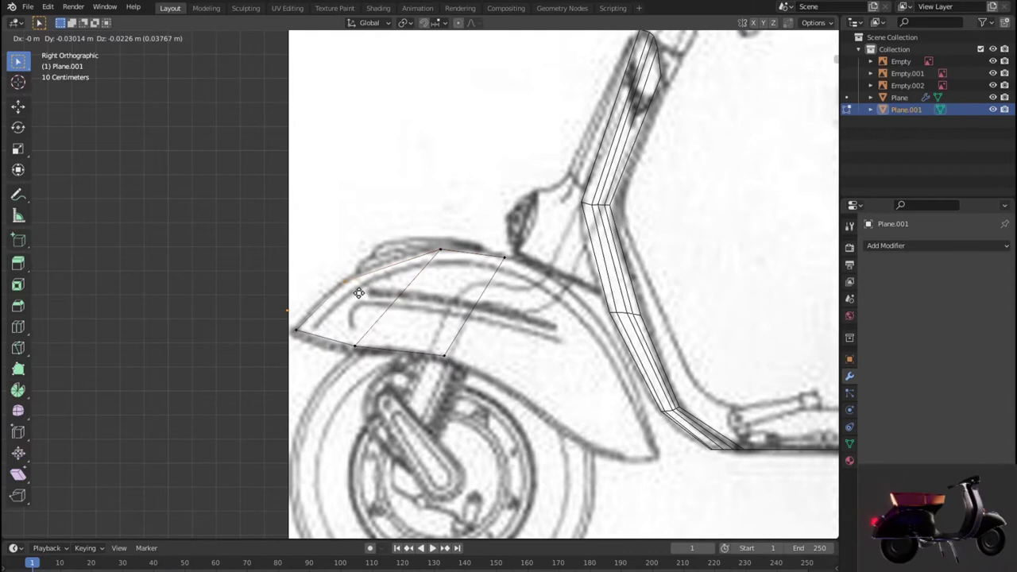
left_click(358, 292)
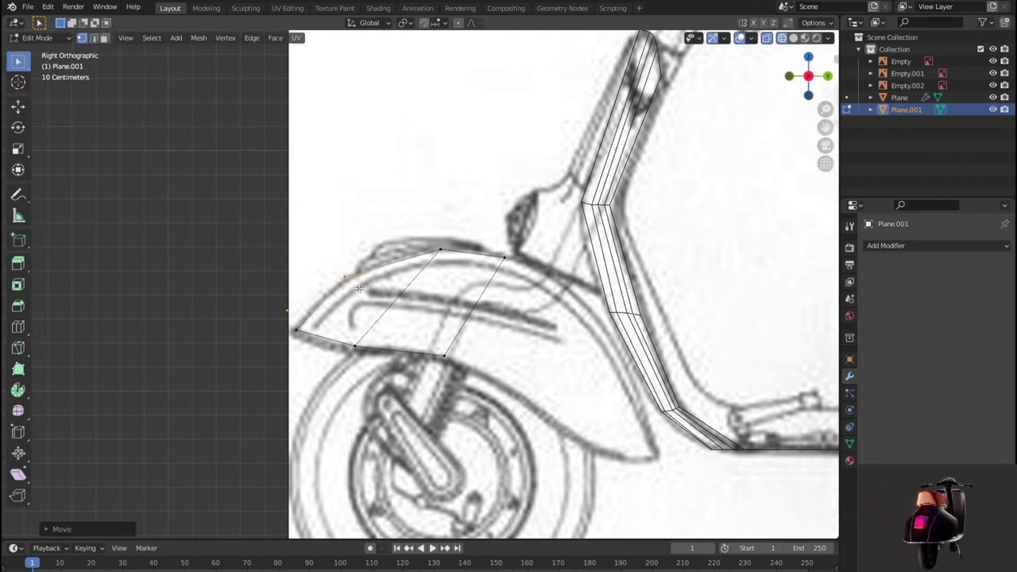
Place the right-top and lower-right vertices on the fender outline.
left_click(505, 267)
key("g")
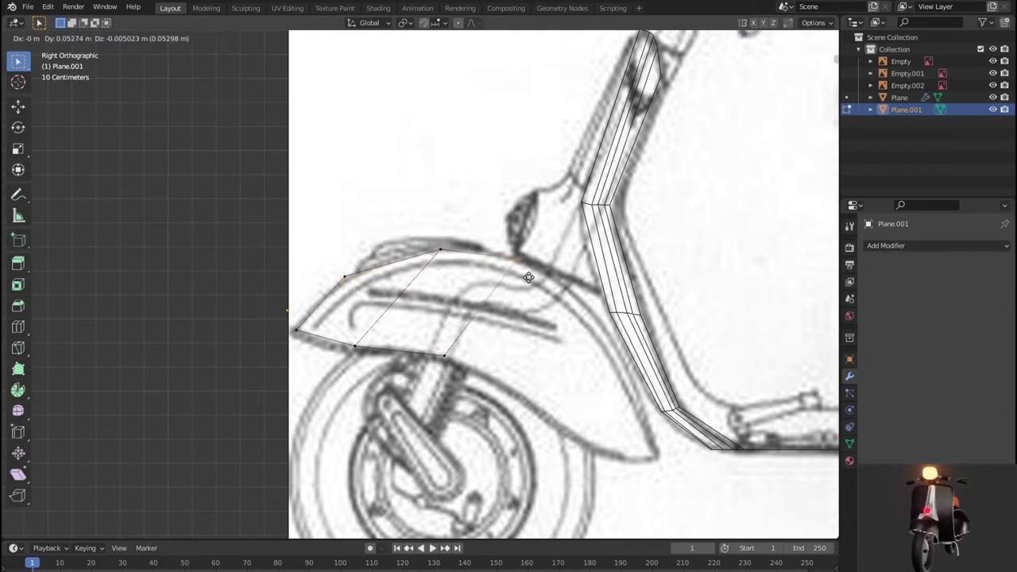
left_click(529, 278)
left_click(442, 351)
key("g")
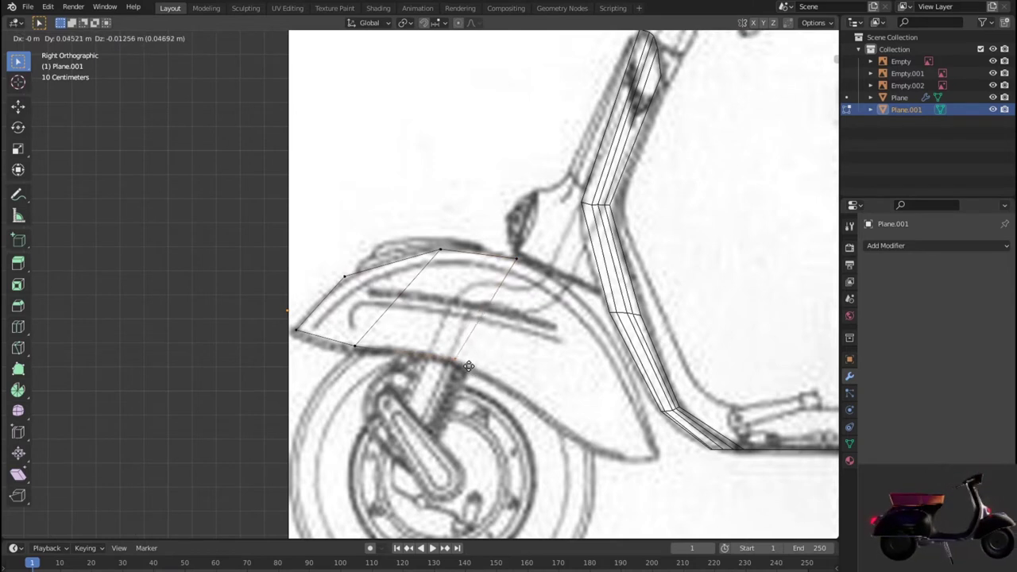
left_click(468, 366)
Extrude the fender's rear edge down along its curve, then begin a loop cut across it.
key("2")
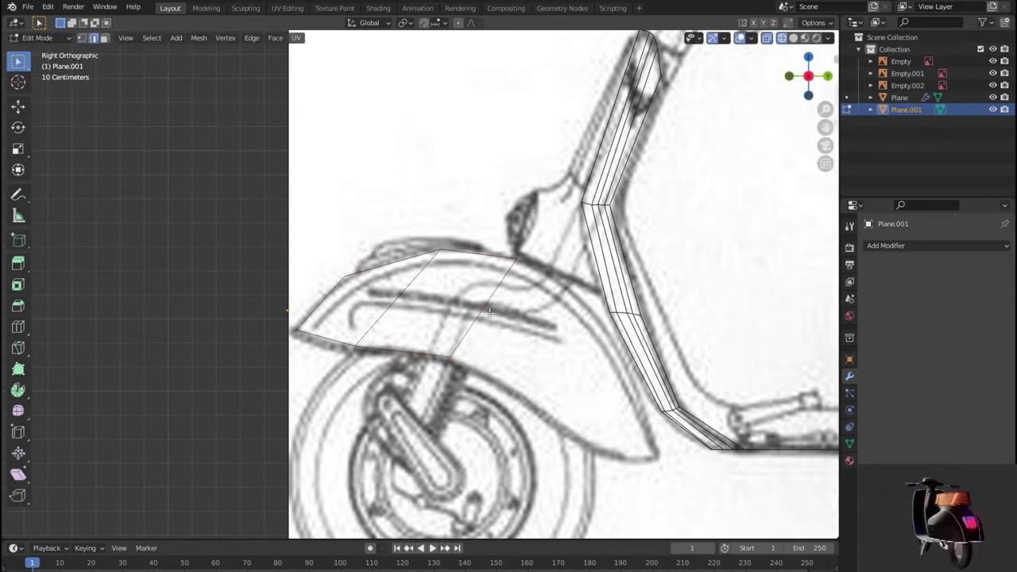
key("e")
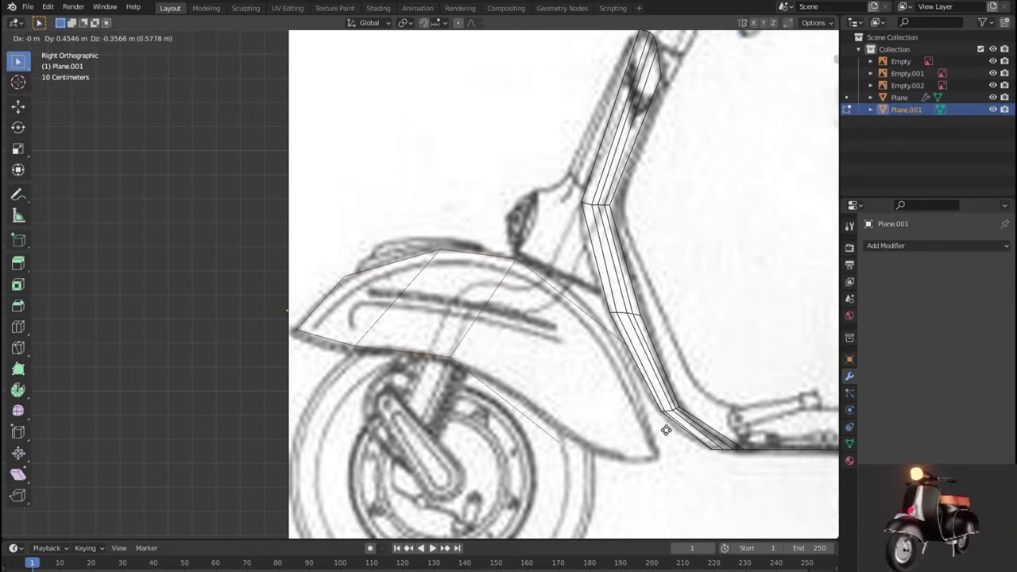
left_click(718, 471)
left_click(613, 341)
Centre the loop cut and move its vertices onto the fender's rear outline.
right_click(610, 339)
key("1")
left_click_drag(600, 326, 628, 346)
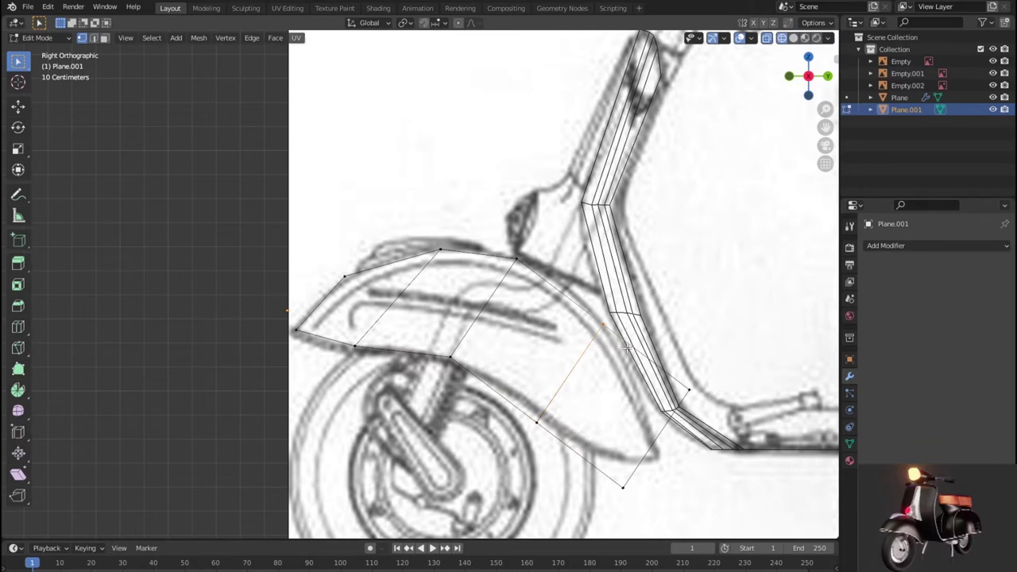
key("g")
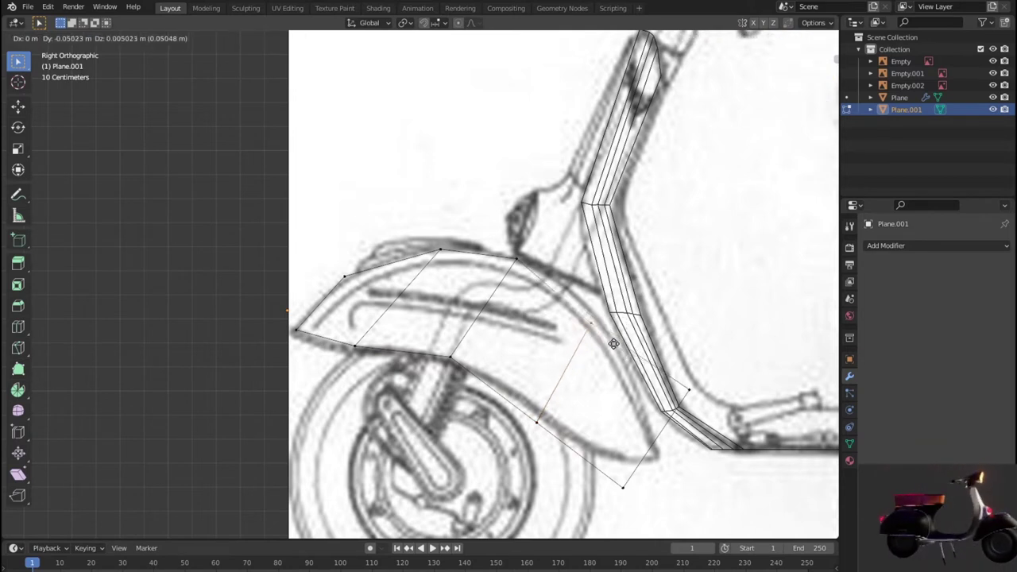
left_click(616, 339)
key("g")
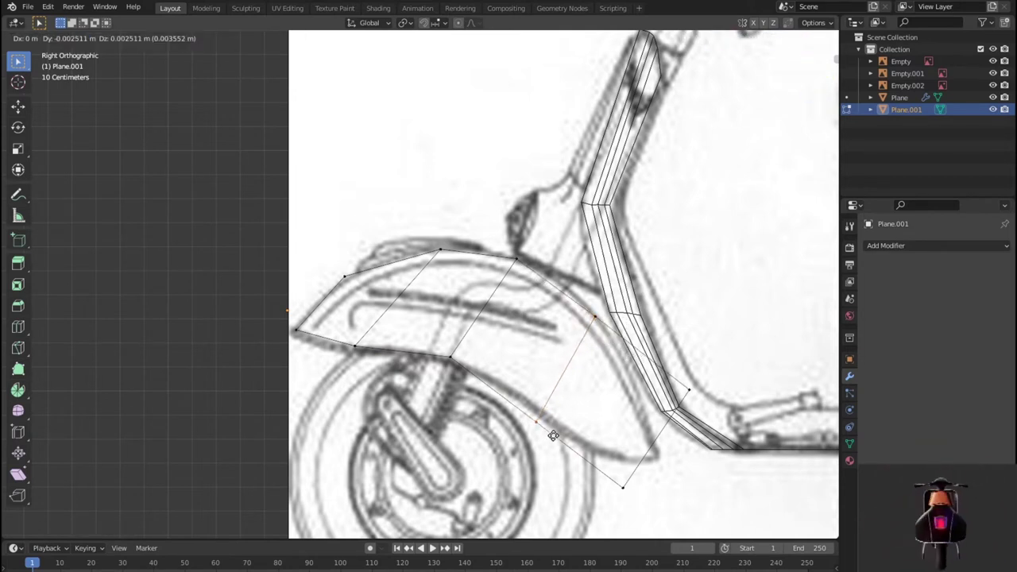
left_click(576, 454)
Place the bottom tip and rear corner vertices at the fender's lower point.
left_click(623, 486)
key("g")
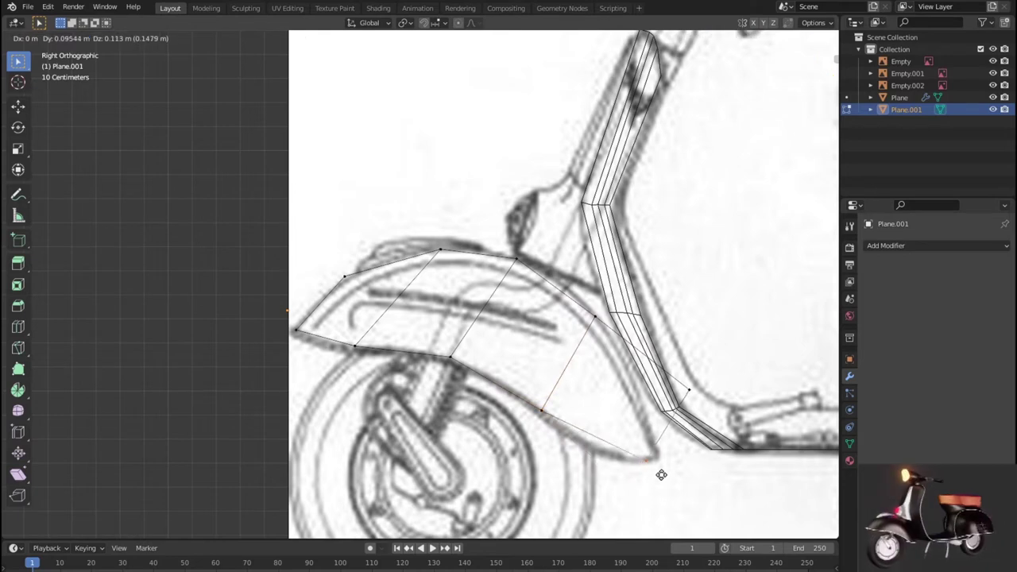
left_click(671, 469)
left_click(700, 391)
key("g")
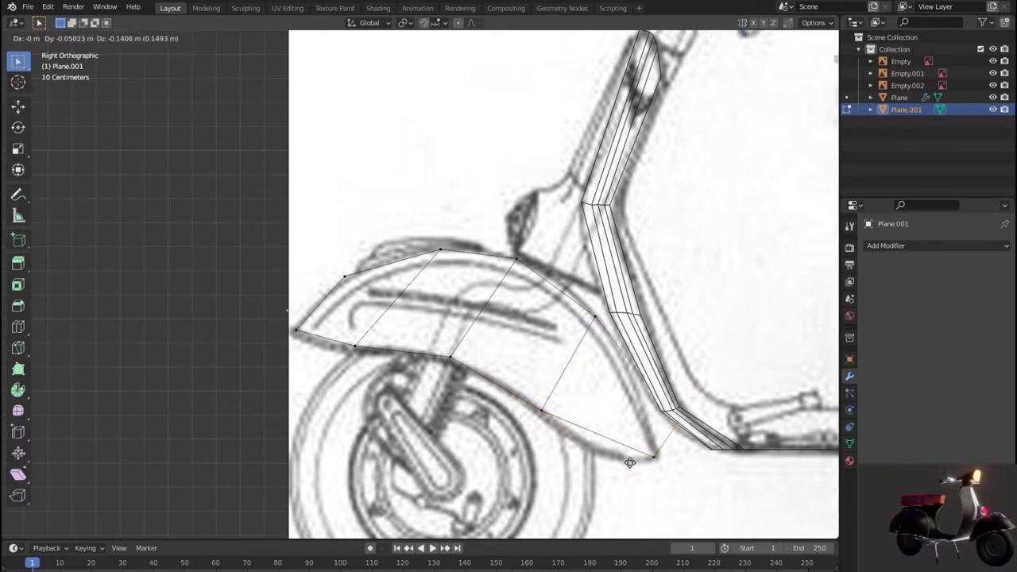
left_click(619, 474)
scroll(619, 475, "down", 4)
mouse_move(619, 474)
middle_mouse_down()
mouse_move(723, 400)
mouse_move(693, 414)
mouse_move(681, 447)
mouse_move(688, 476)
mouse_move(731, 443)
middle_mouse_up()
key("KP_1")
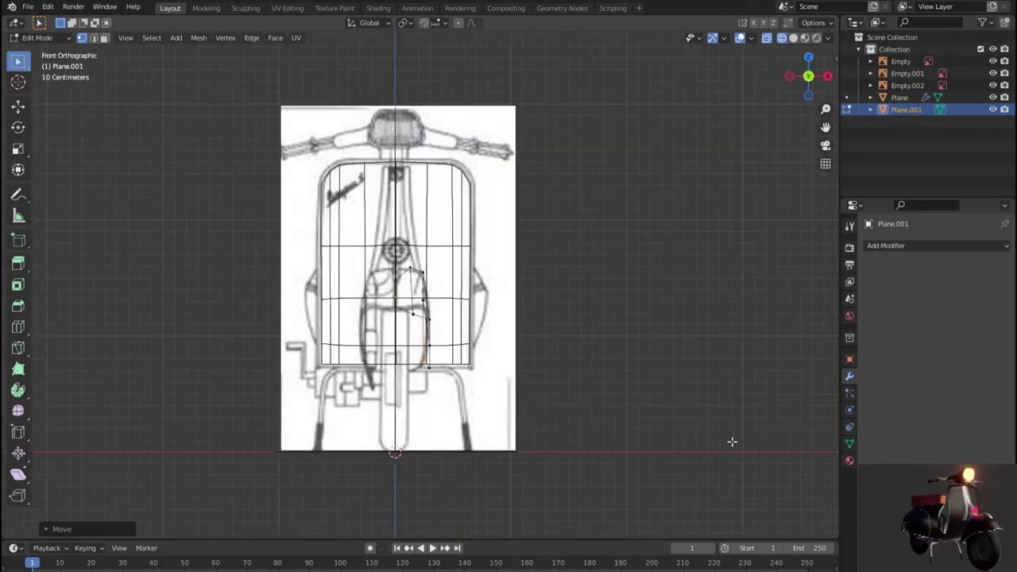
In front view, move the centre-line and middle vertices onto the blueprint fender outline.
scroll(732, 442, "up", 4)
scroll(702, 443, "up", 1)
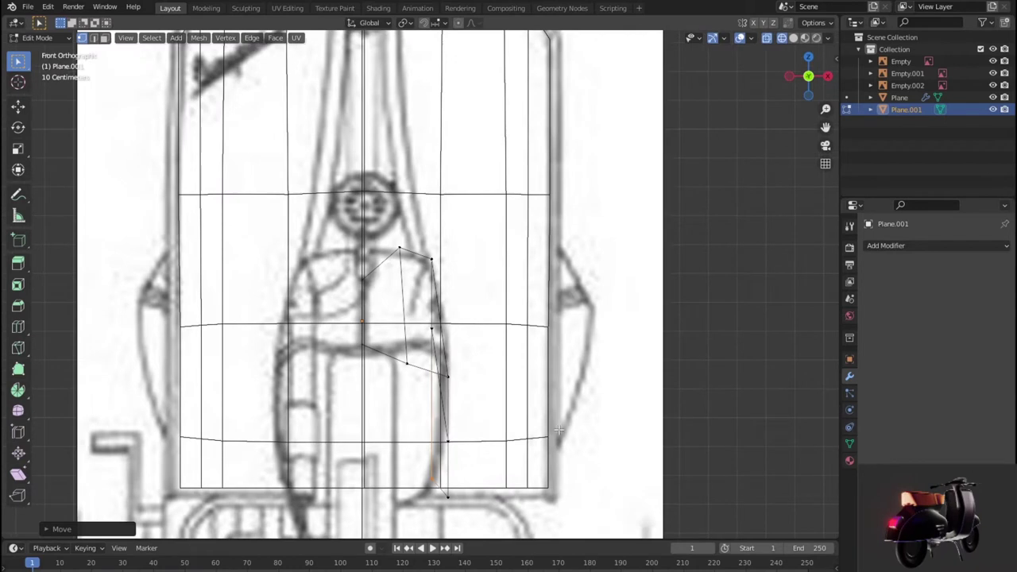
scroll(571, 447, "up", 1)
left_click(387, 326, "shift")
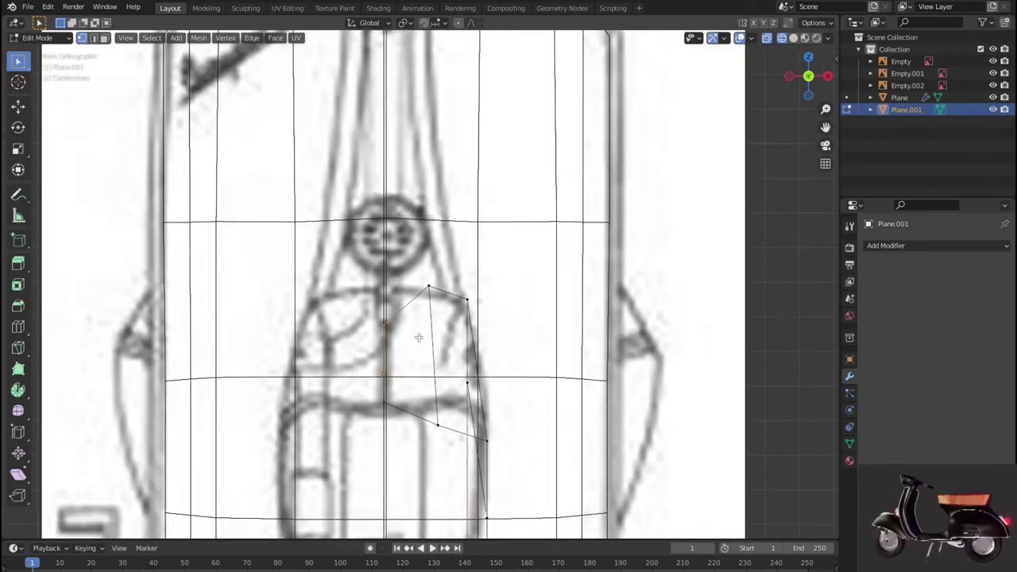
key("g")
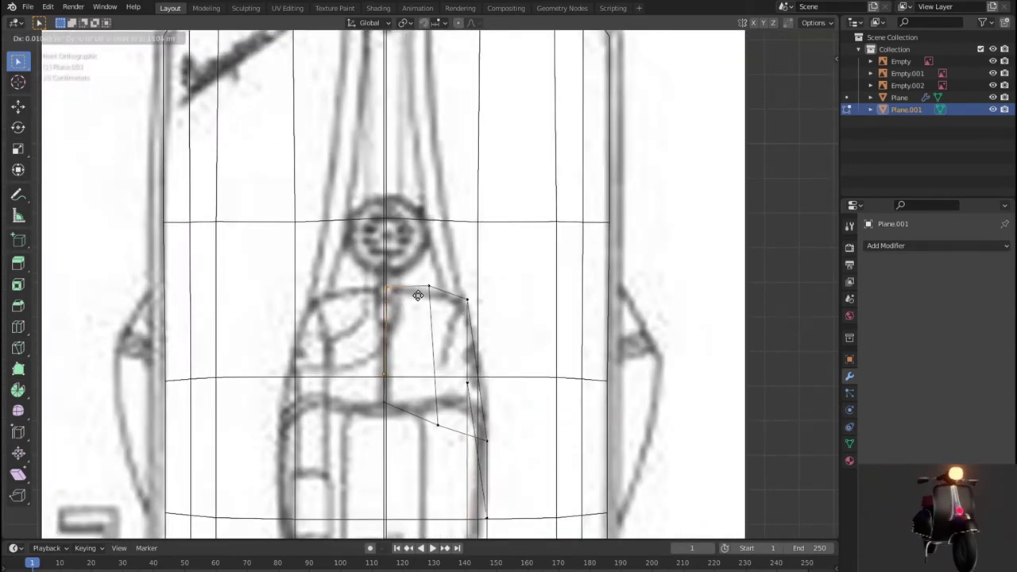
left_click(419, 295)
key("g")
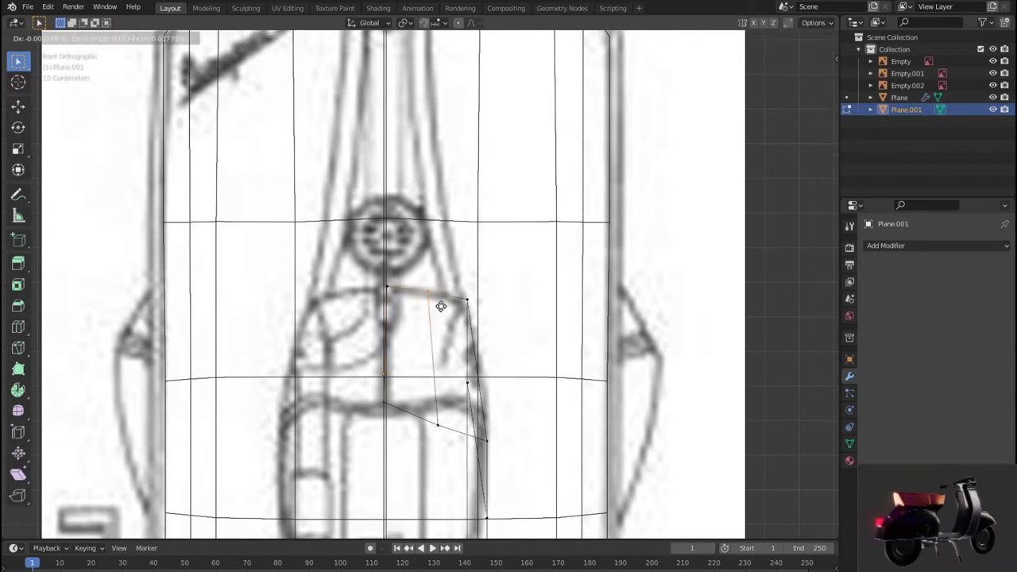
left_click(441, 306)
key("g")
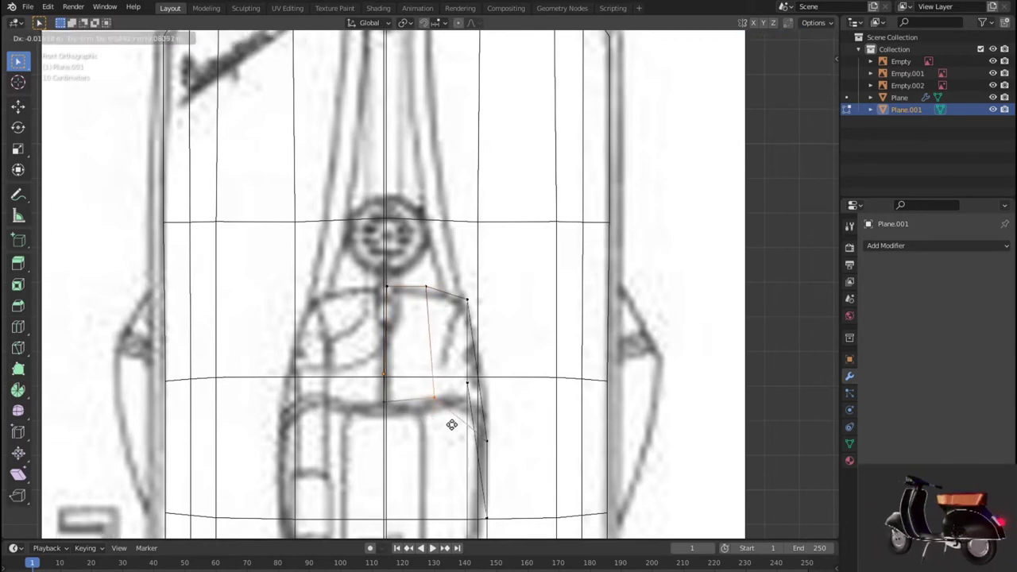
left_click(452, 425)
Place the upper and lower side vertices on the fender's edge in front view.
key("g")
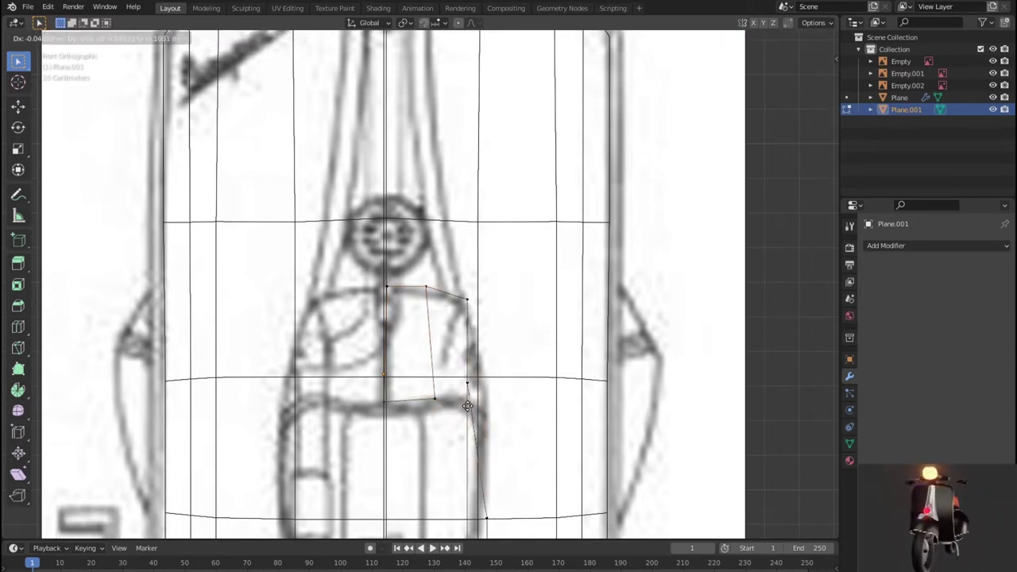
left_click(468, 306)
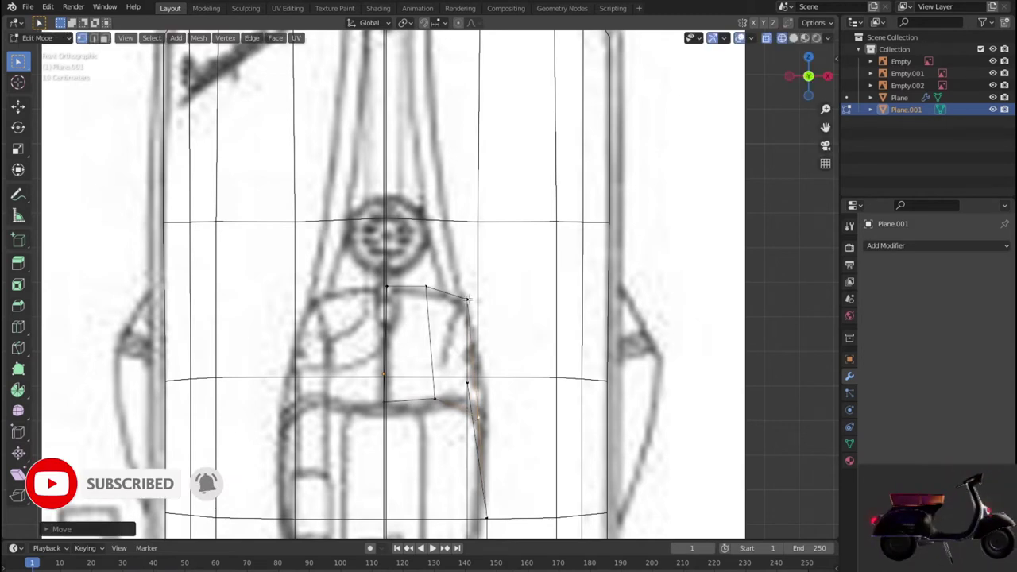
key("g")
left_click(468, 311)
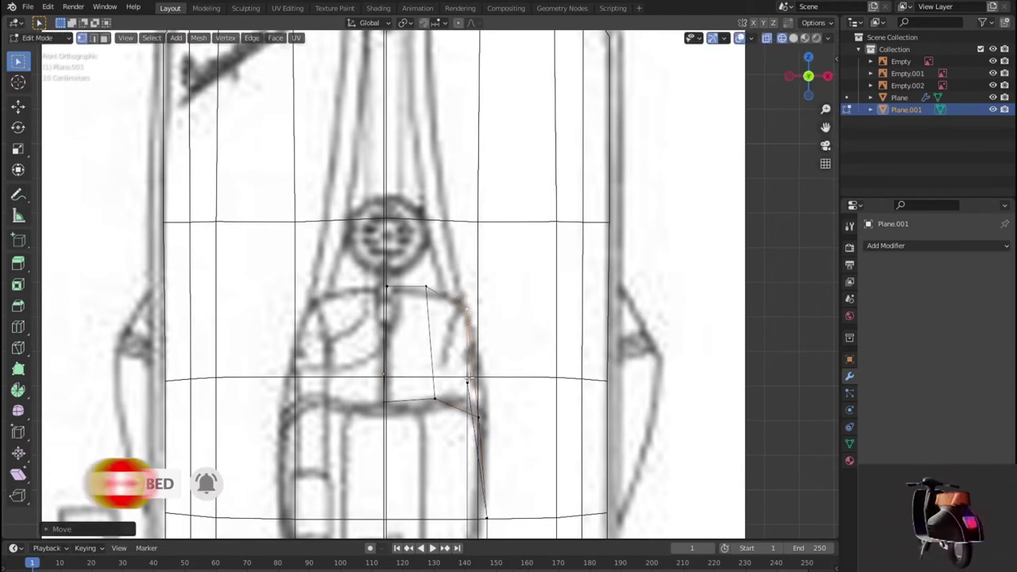
left_click(468, 381)
key("g")
left_click(494, 400)
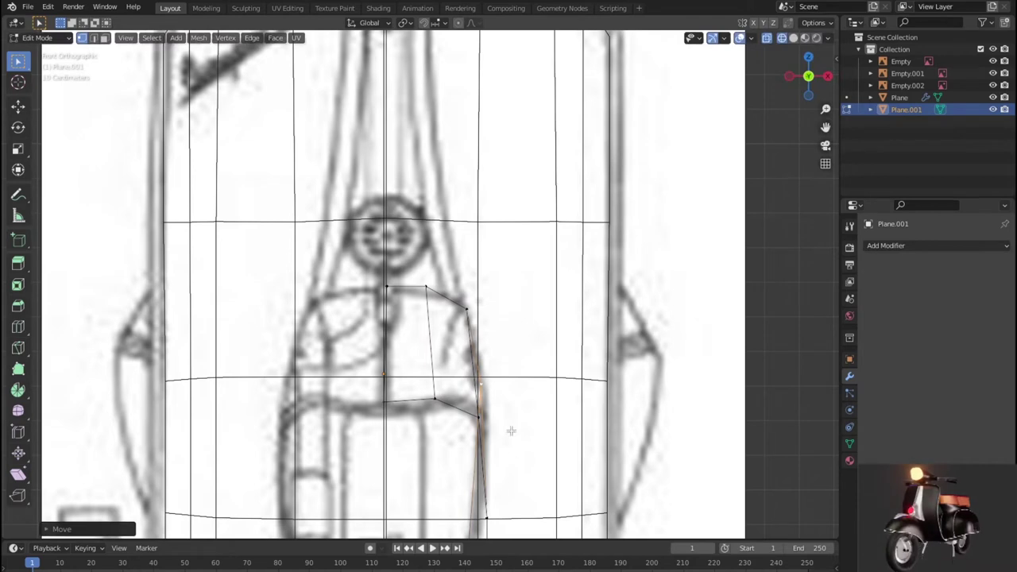
Pull the lower outer and bottom-right vertices onto the fender's bottom edge and side outline.
scroll(494, 399, "down", 1)
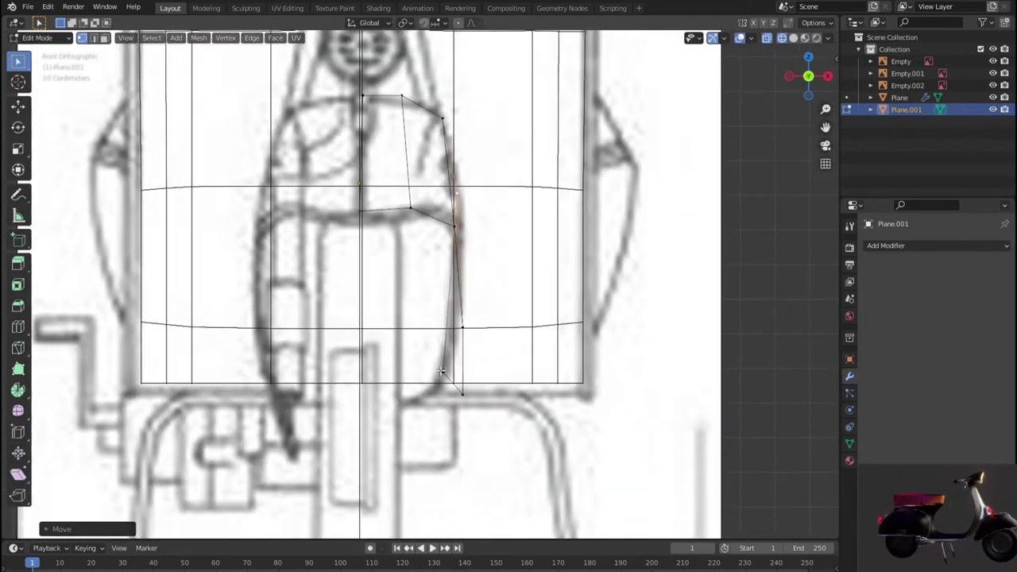
left_click(438, 372)
key("g")
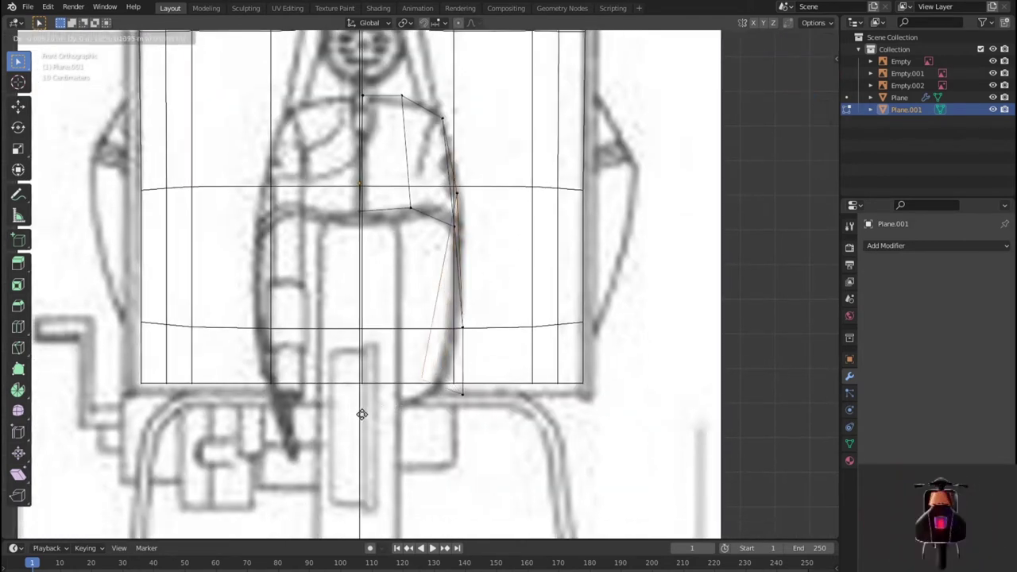
left_click(357, 431)
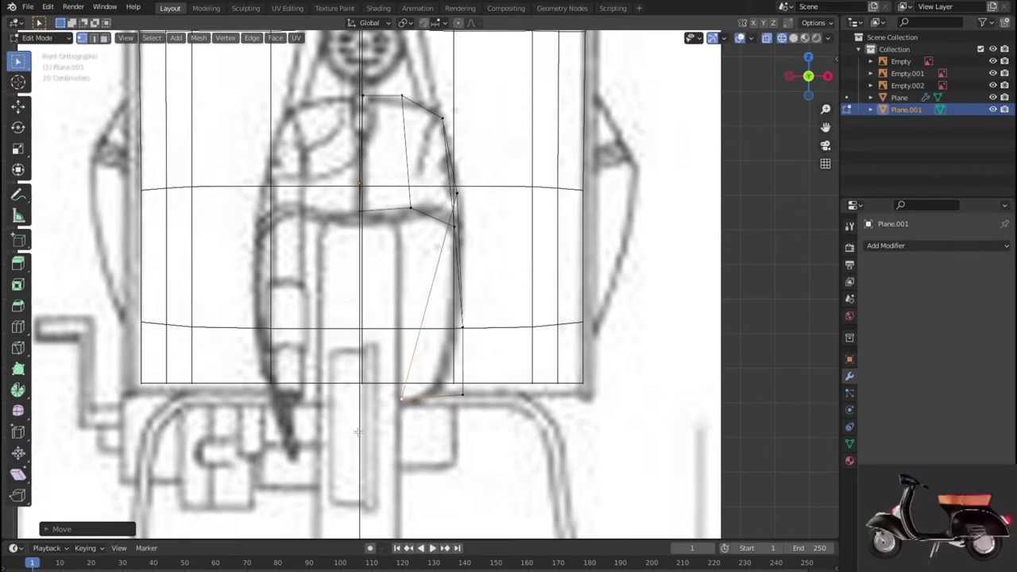
left_click(461, 397)
key("g")
left_click(466, 326)
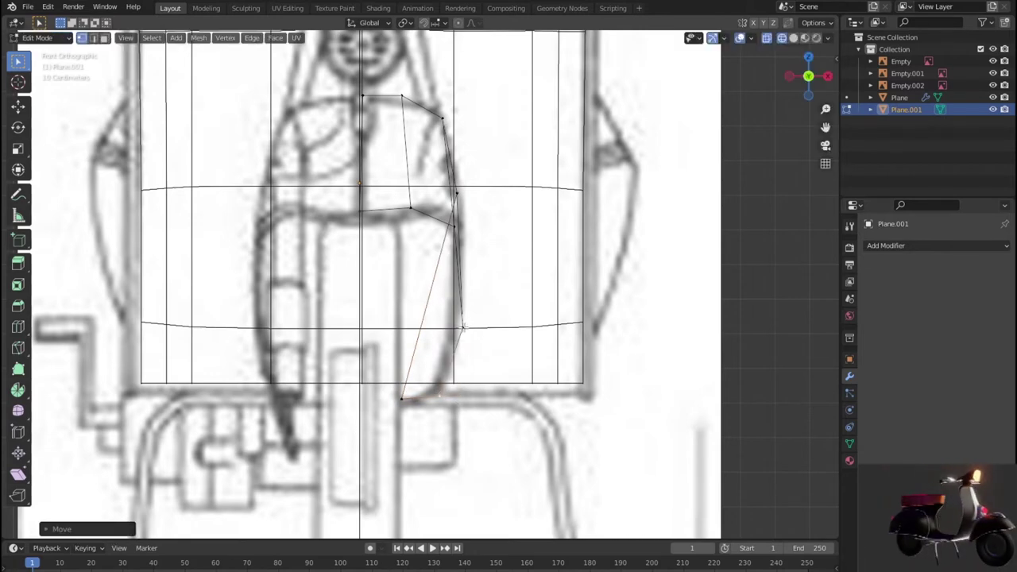
key("g")
left_click(458, 321)
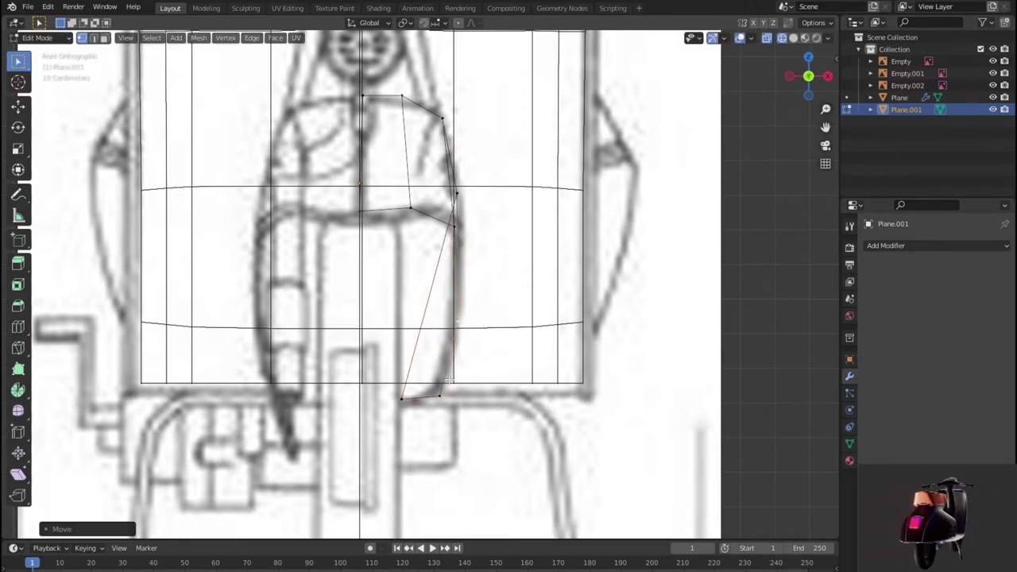
In right side view, extend the fender's bottom tip with a new end vertex.
scroll(459, 321, "down", 3)
mouse_move(459, 321)
middle_mouse_down()
mouse_move(336, 390)
mouse_move(374, 373)
middle_mouse_up()
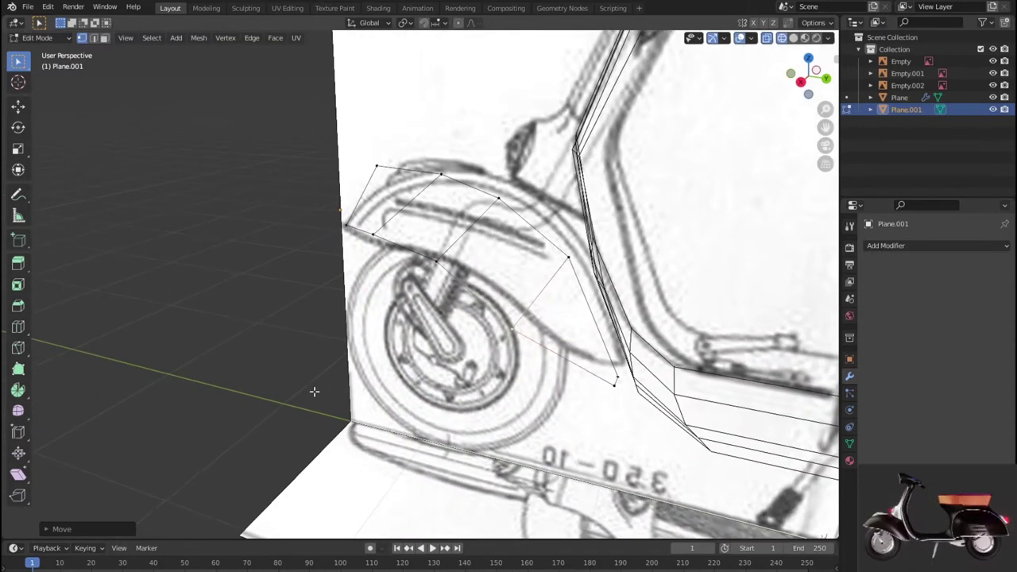
key("KP_3")
scroll(389, 364, "up", 3)
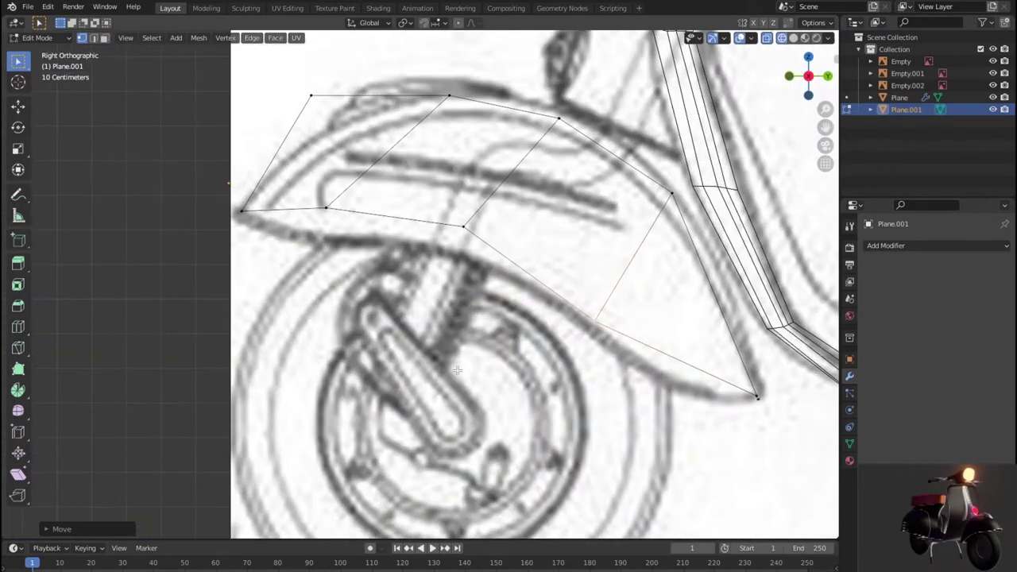
key("g")
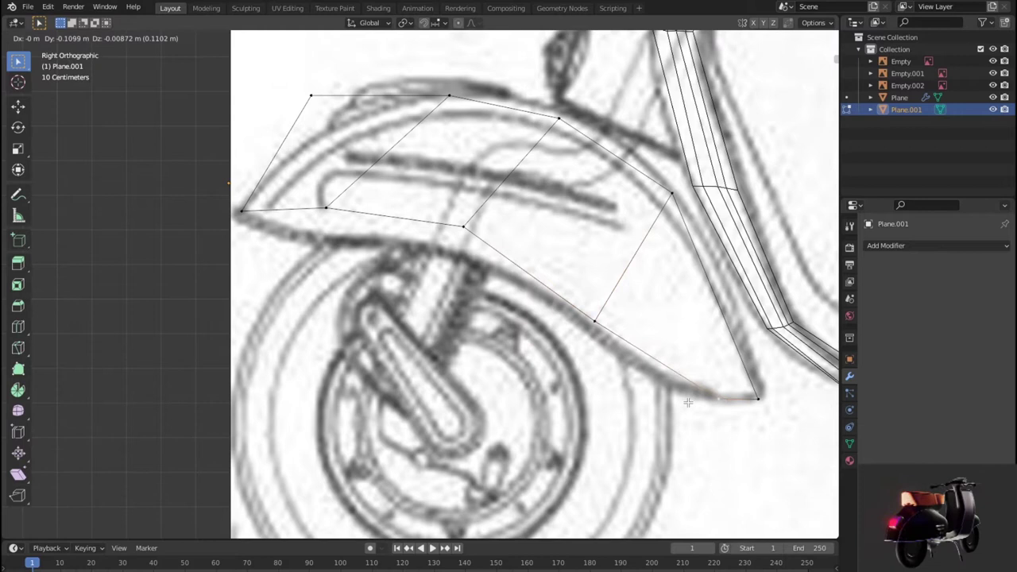
left_click(715, 399)
right_click(757, 392, "ctrl")
key("g")
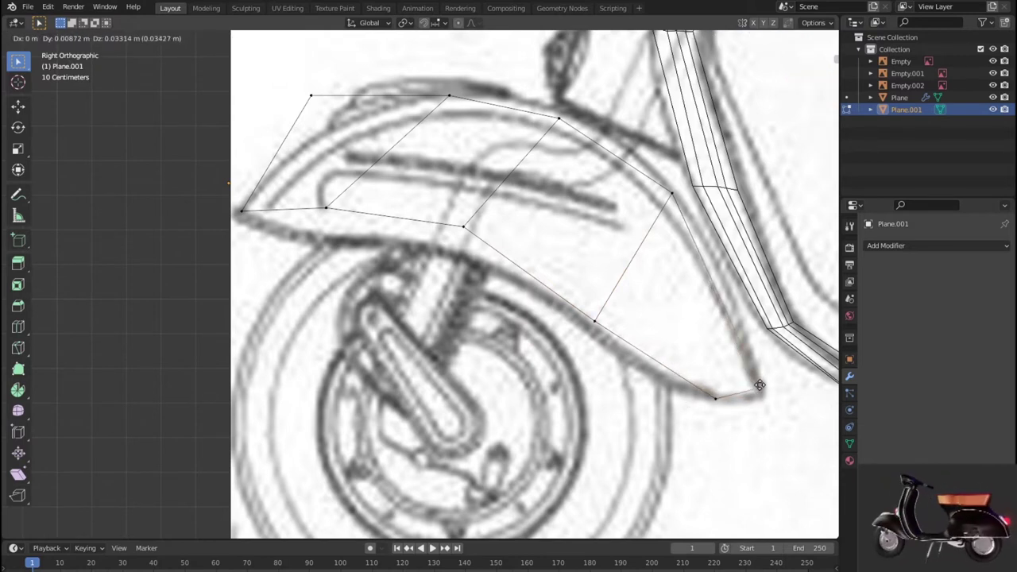
left_click(760, 384)
Move the upper front vertex onto the fender's front edge.
scroll(591, 316, "down", 4)
left_click(367, 193)
key("g")
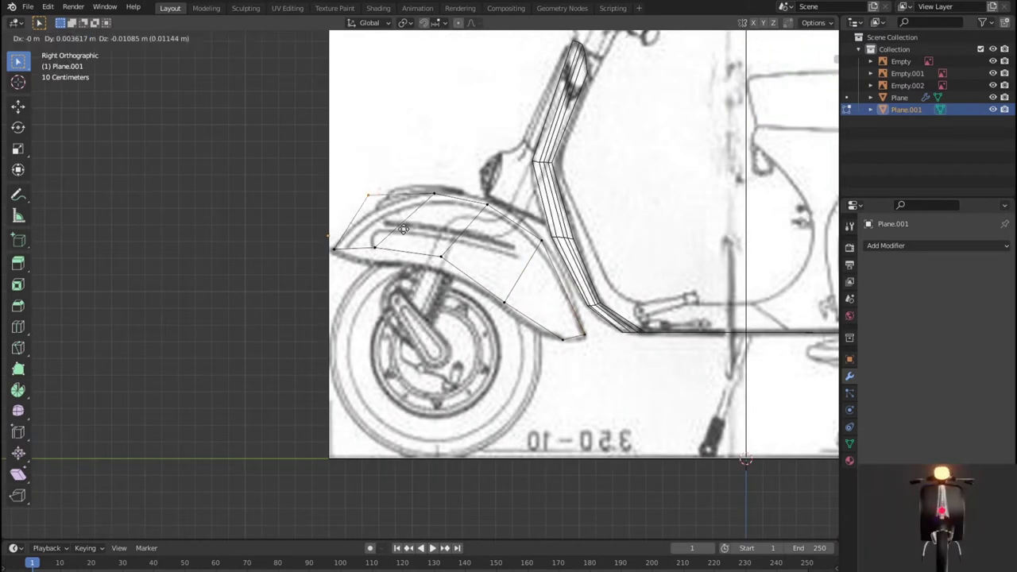
left_click(398, 227)
scroll(398, 227, "down", 3)
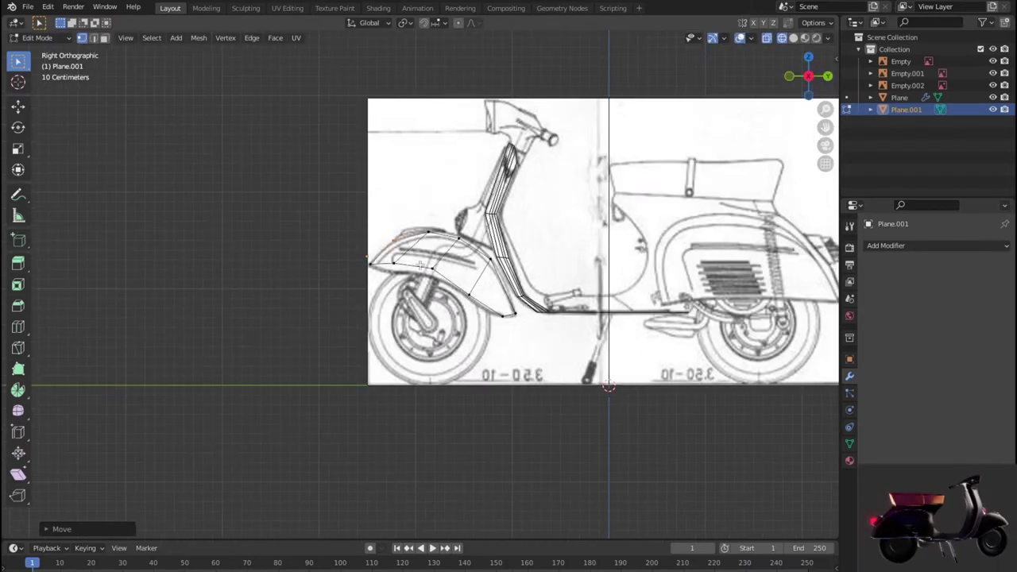
scroll(383, 284, "up", 4)
Lower the two lower front vertices onto the fender's underside.
left_click(353, 236)
key("g")
left_click(352, 253)
left_click(457, 274)
key("g")
left_click(453, 281)
mouse_move(454, 280)
middle_mouse_down()
mouse_move(707, 367)
mouse_move(630, 372)
mouse_move(630, 402)
mouse_move(592, 434)
mouse_move(519, 416)
mouse_move(644, 331)
mouse_move(675, 348)
middle_mouse_up()
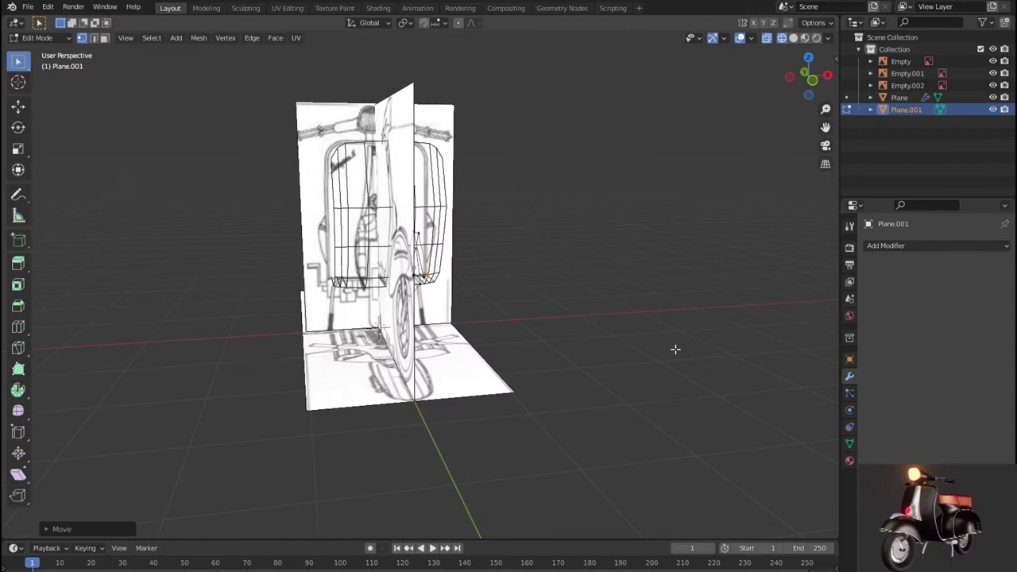
In top view, pull the fender's upper vertices inward onto the blueprint outline.
key("KP_7")
scroll(664, 354, "up", 2)
scroll(655, 358, "up", 2)
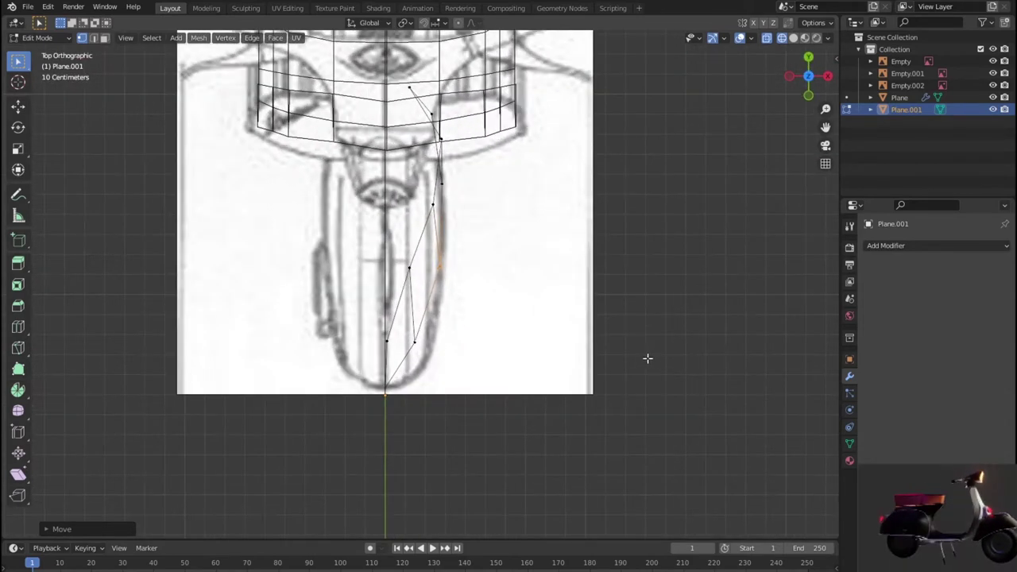
left_click(420, 276)
key("g")
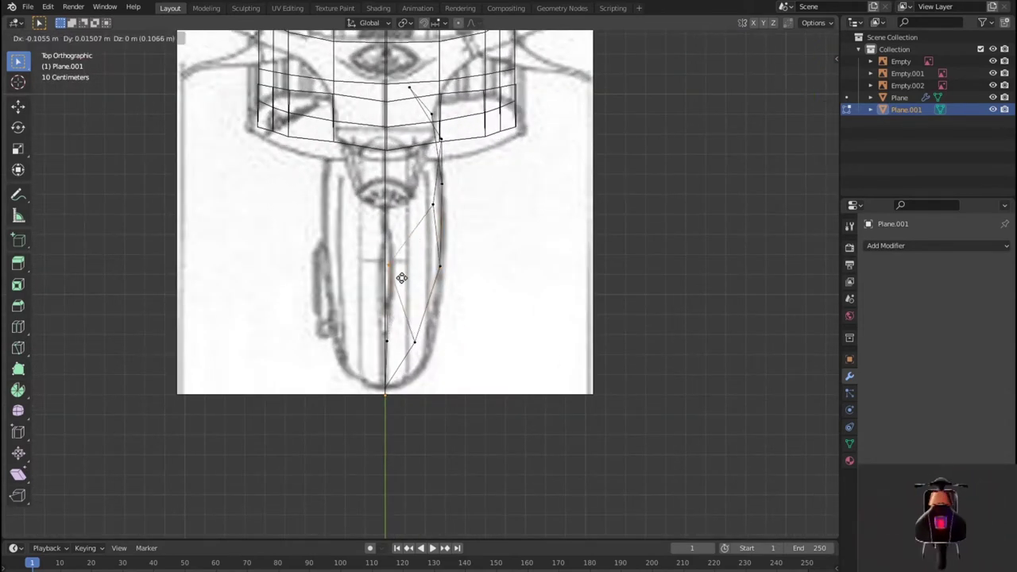
left_click(399, 277)
left_click(432, 205)
key("g")
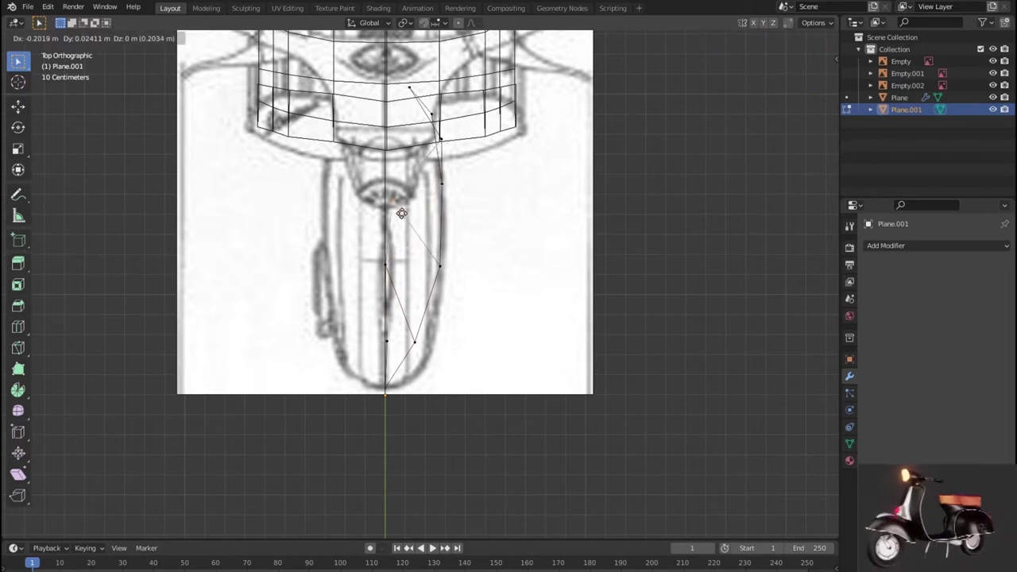
left_click(397, 213)
left_click(441, 140)
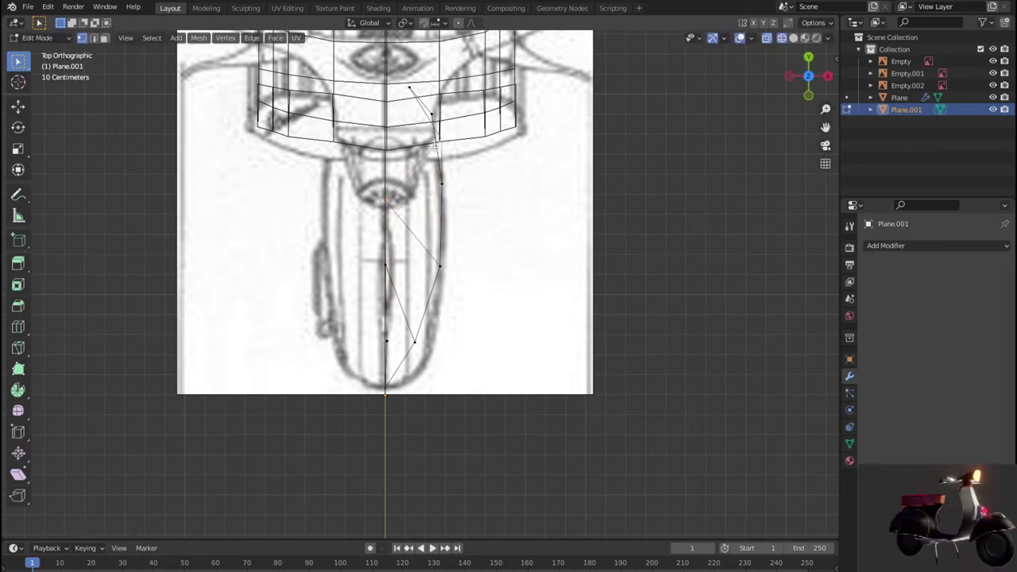
key("g")
left_click(368, 136)
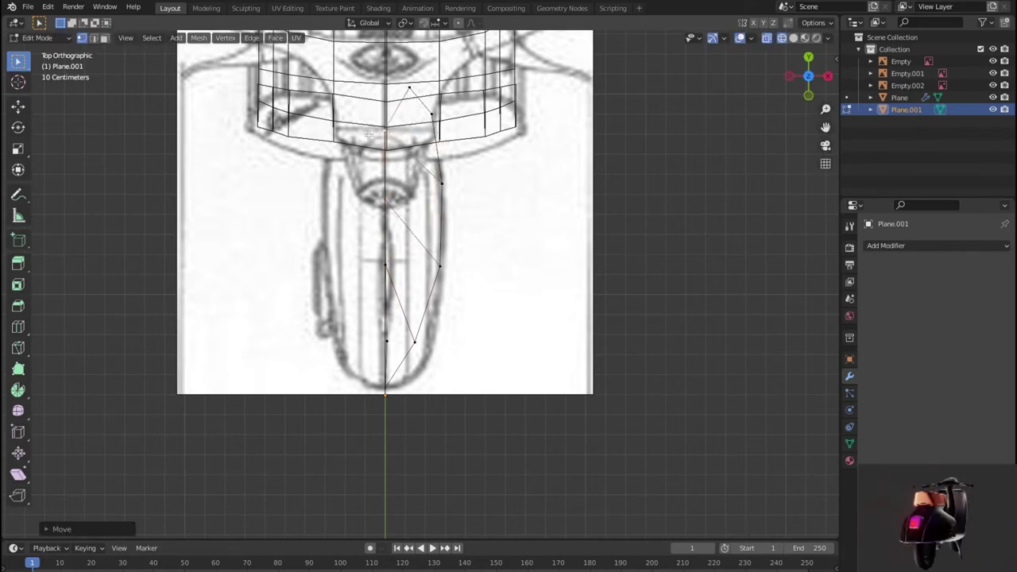
left_click(408, 89)
key("g")
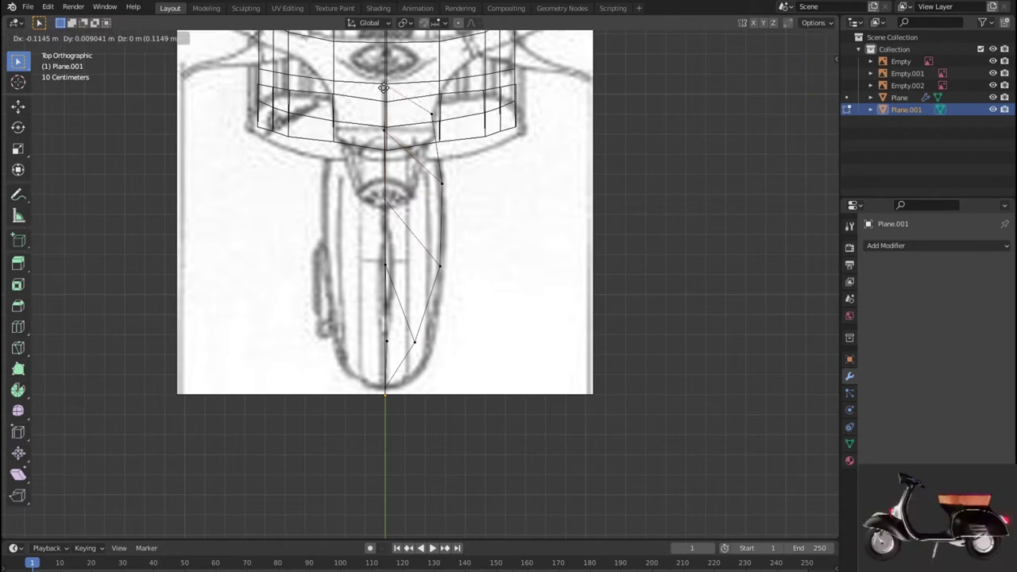
left_click(385, 88)
Move the lower-tip and upper outer fender vertices onto the top-view outline.
left_click(425, 351)
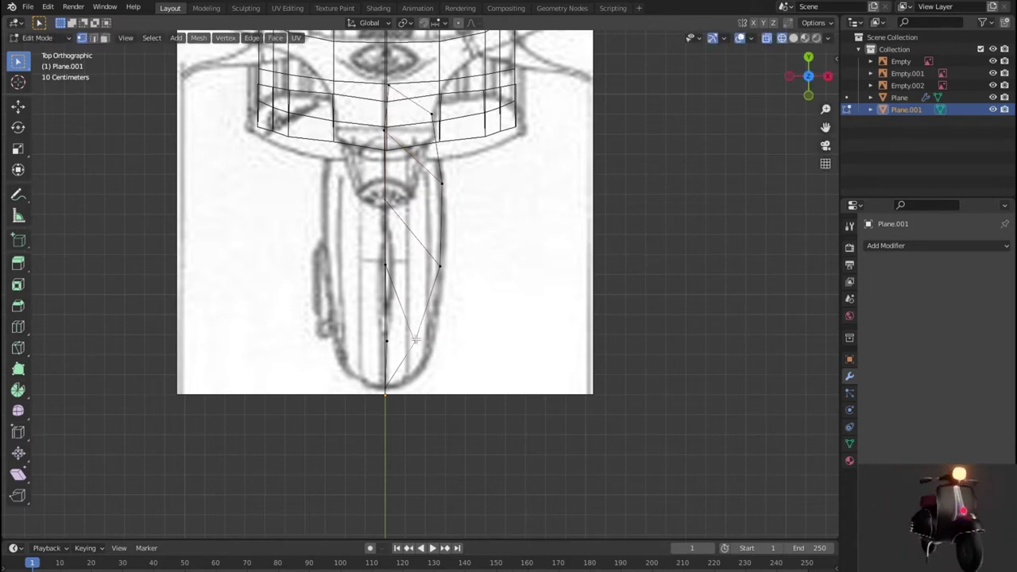
key("g")
left_click(419, 368)
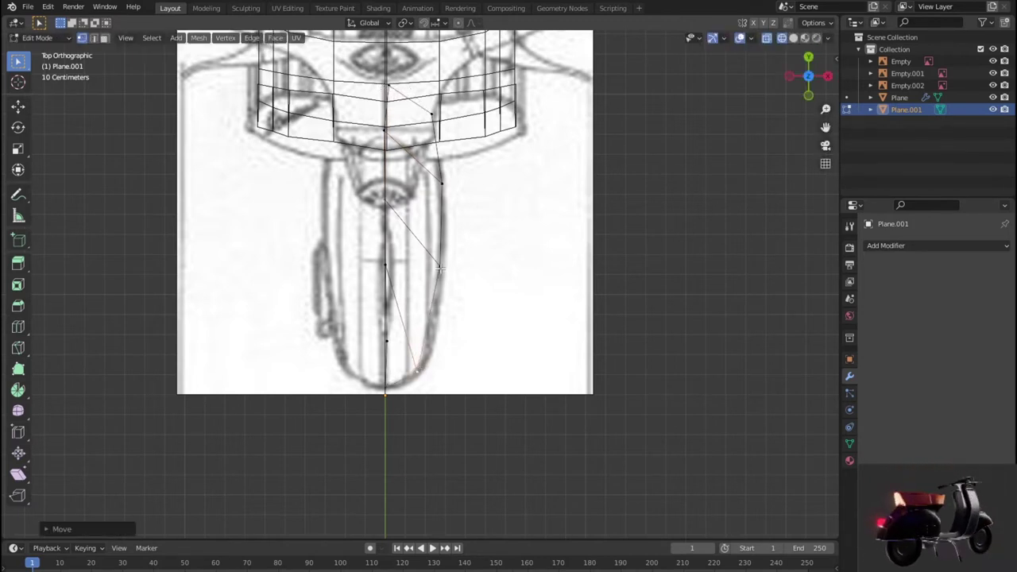
left_click(439, 268)
key("g")
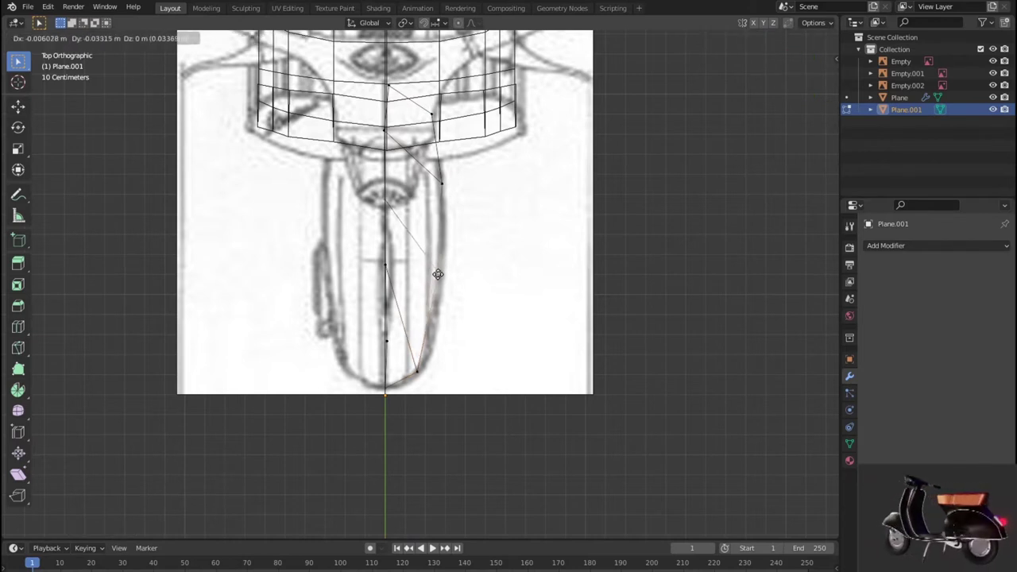
left_click(440, 275)
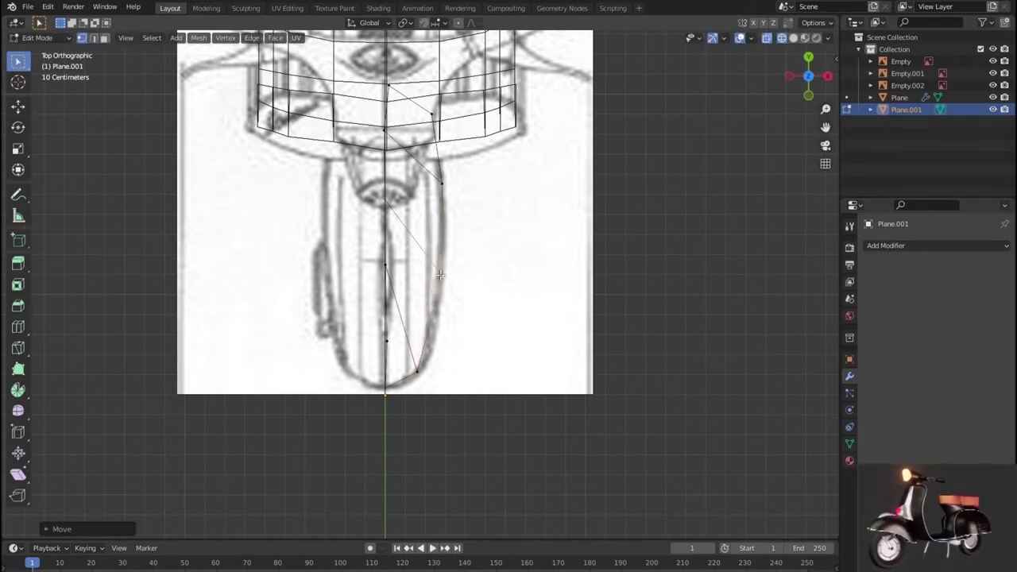
left_click(428, 107)
key("g")
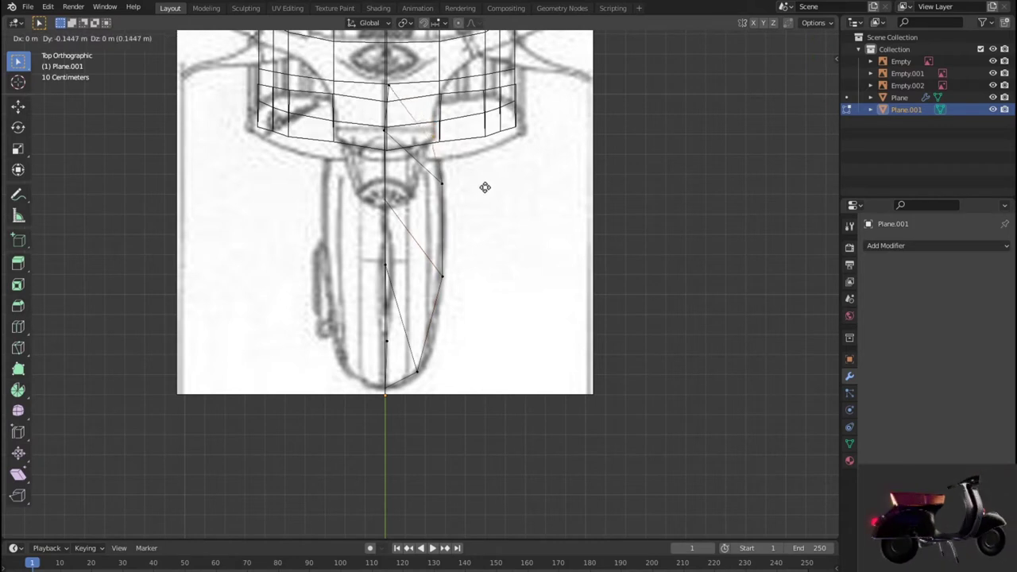
left_click(487, 186)
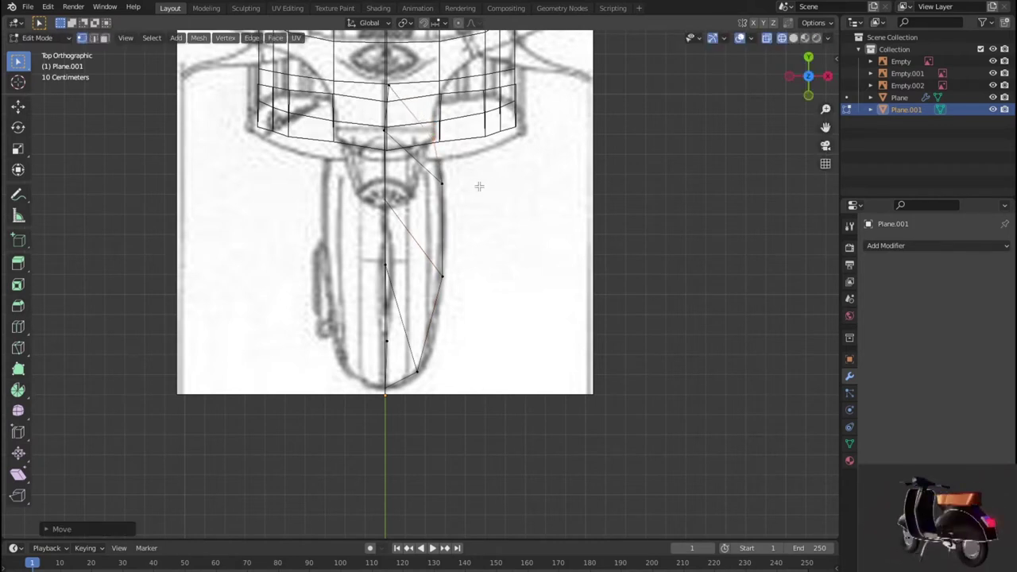
Add an edge loop down the fender and fit its lower vertices to the outline.
left_click(417, 168)
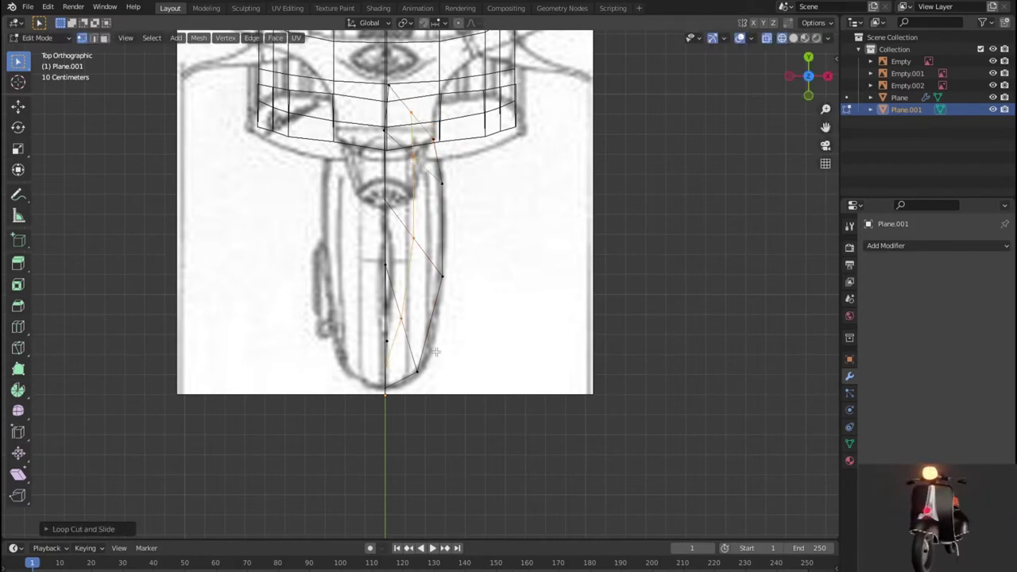
left_click(395, 316)
key("g")
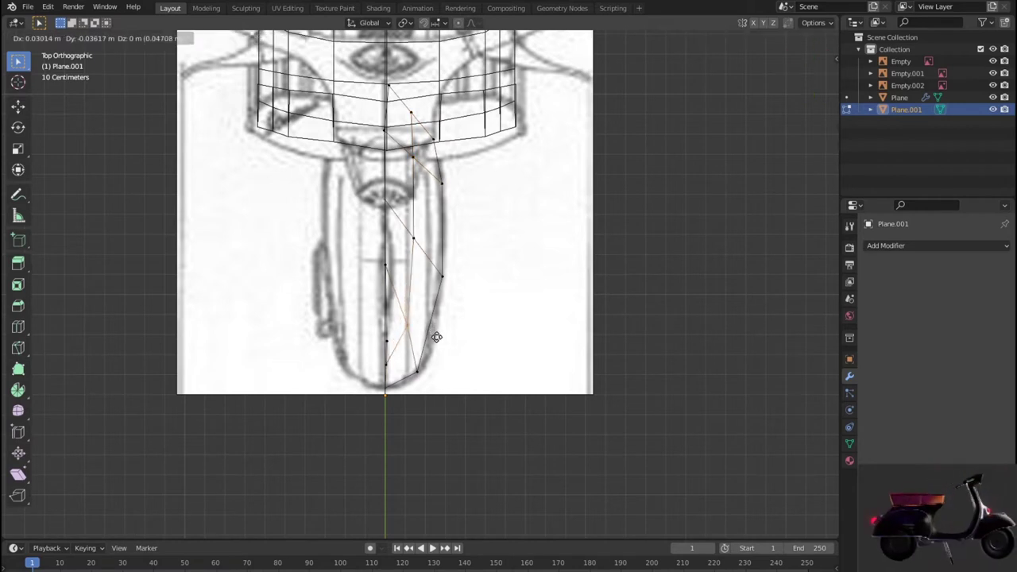
left_click(437, 340)
left_click(426, 252)
key("g")
left_click(427, 265)
Nudge the new loop's upper vertices into place along the blueprint outline.
left_click(412, 158)
key("g")
left_click(441, 178)
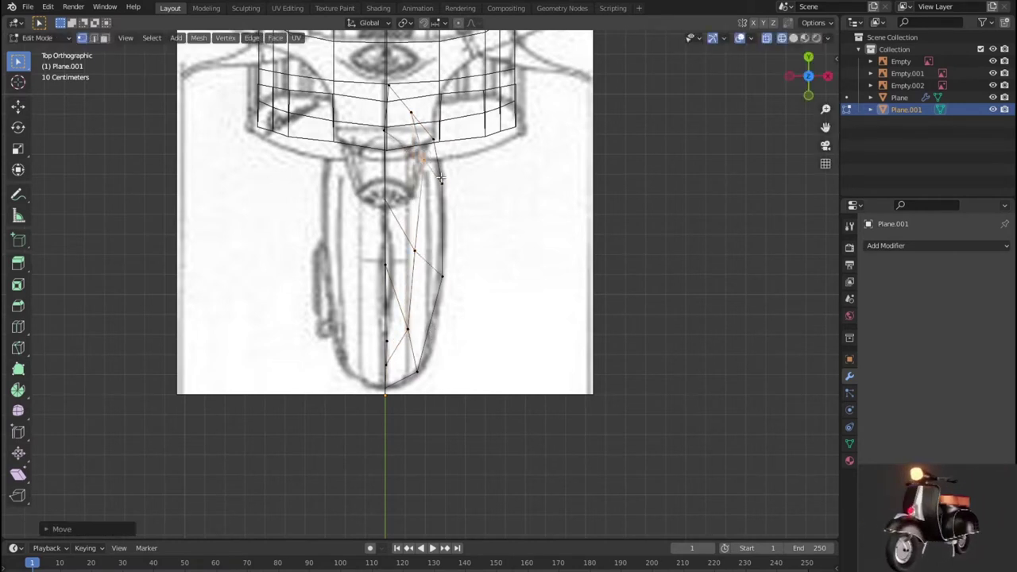
left_click(410, 112)
key("g")
left_click(409, 111)
key("g")
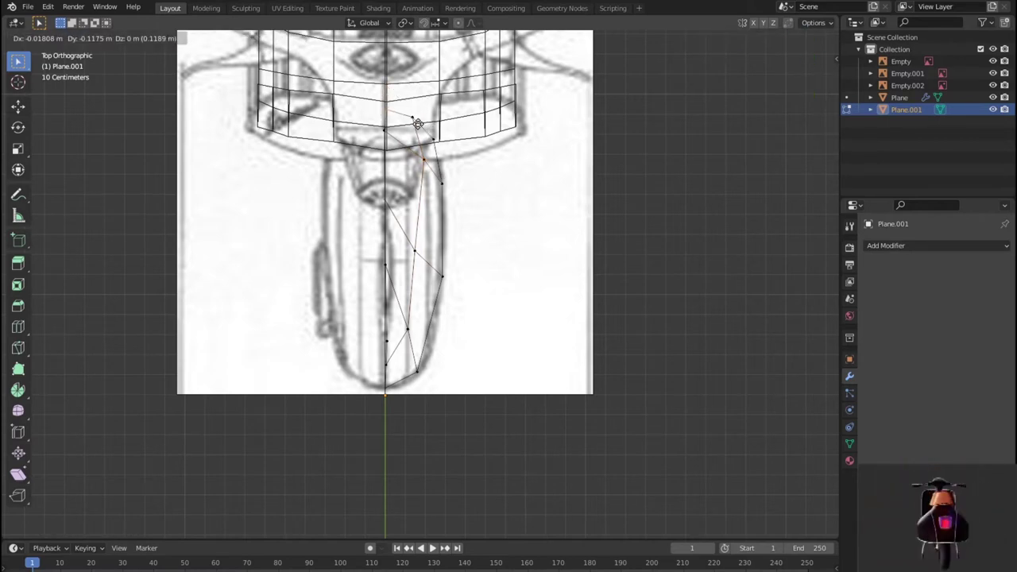
left_click(418, 124)
middle_click_drag(473, 178, 395, 141)
In right side view, move the fender's lower-right corner vertex onto the side outline.
key("KP_3")
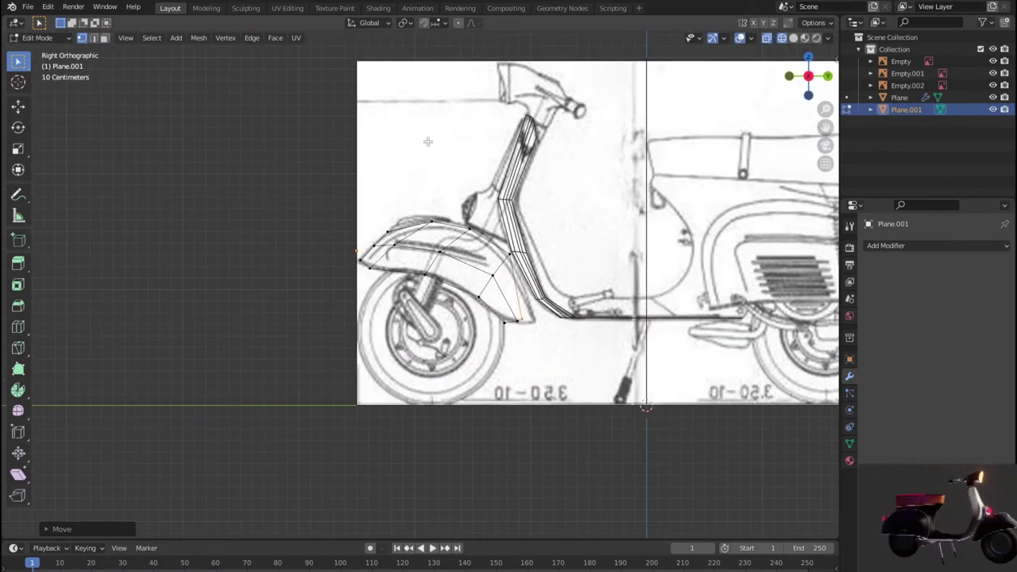
scroll(427, 141, "up", 3)
scroll(427, 142, "up", 3)
key("g")
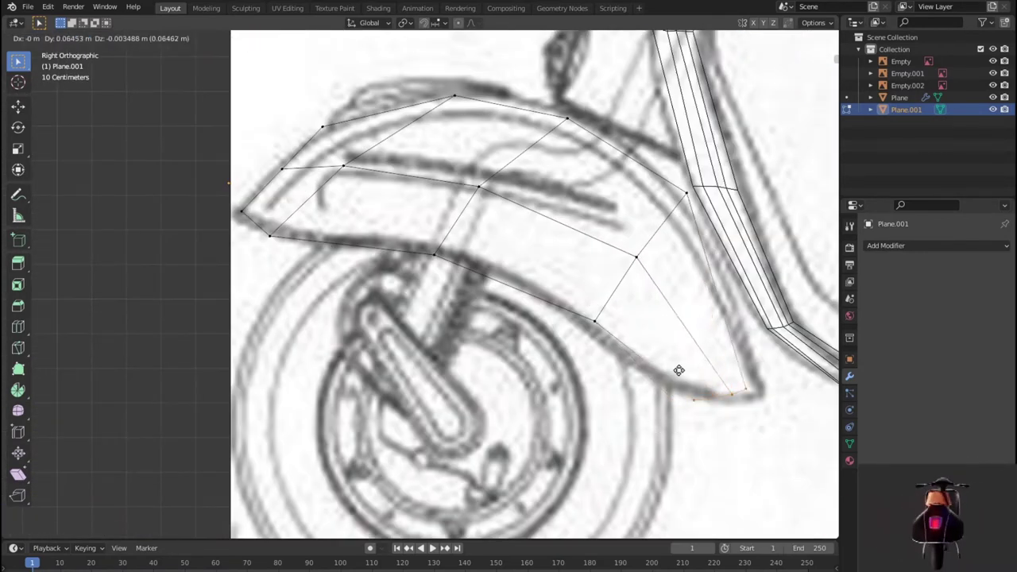
left_click(680, 370)
scroll(680, 365, "down", 2)
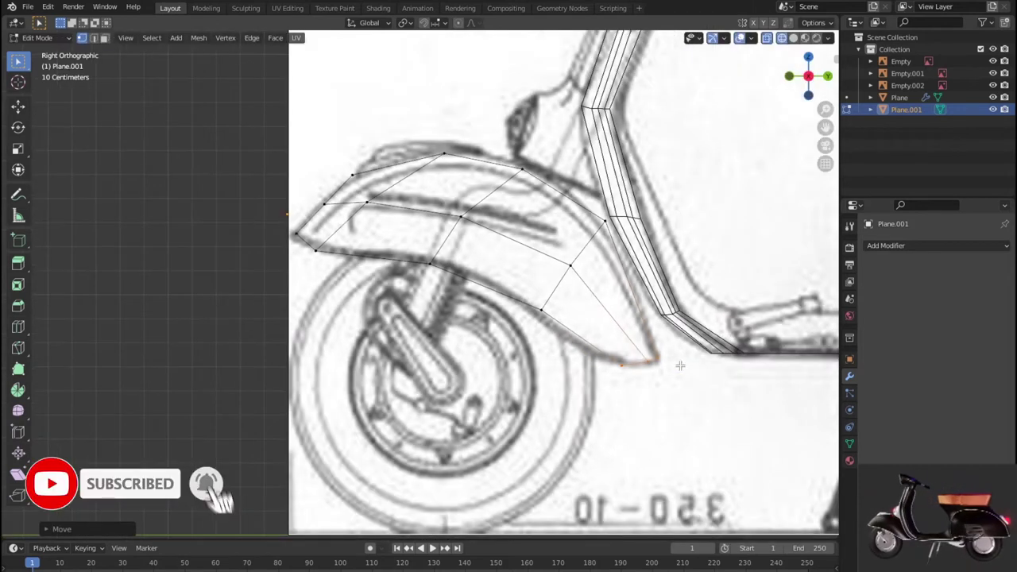
left_click(606, 226)
key("g")
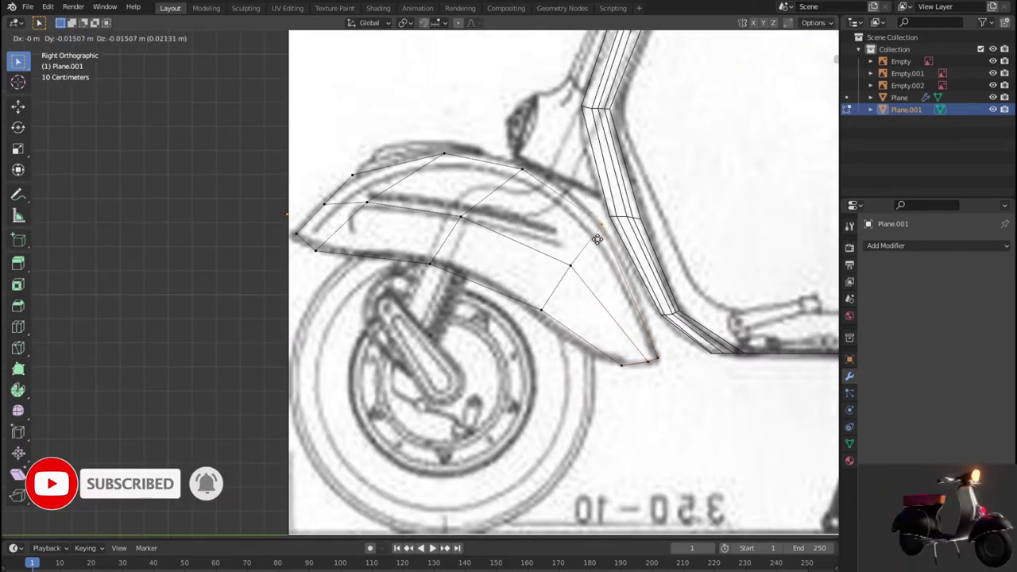
left_click(601, 230)
Align the fender's upper-left, lower-left, bottom-edge and top vertices to the side blueprint.
left_click(352, 174)
key("g")
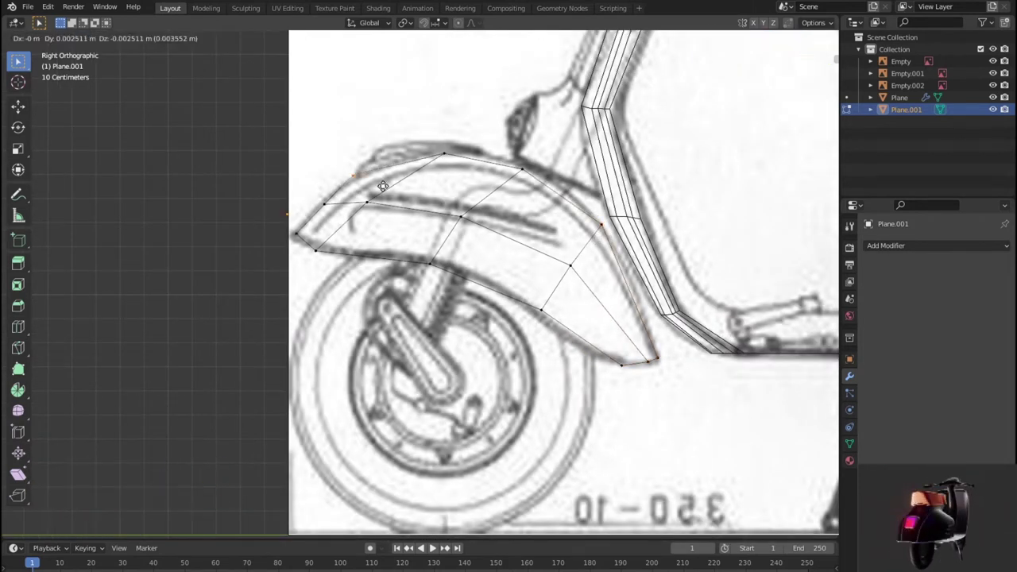
left_click(383, 185)
left_click(318, 252)
key("g")
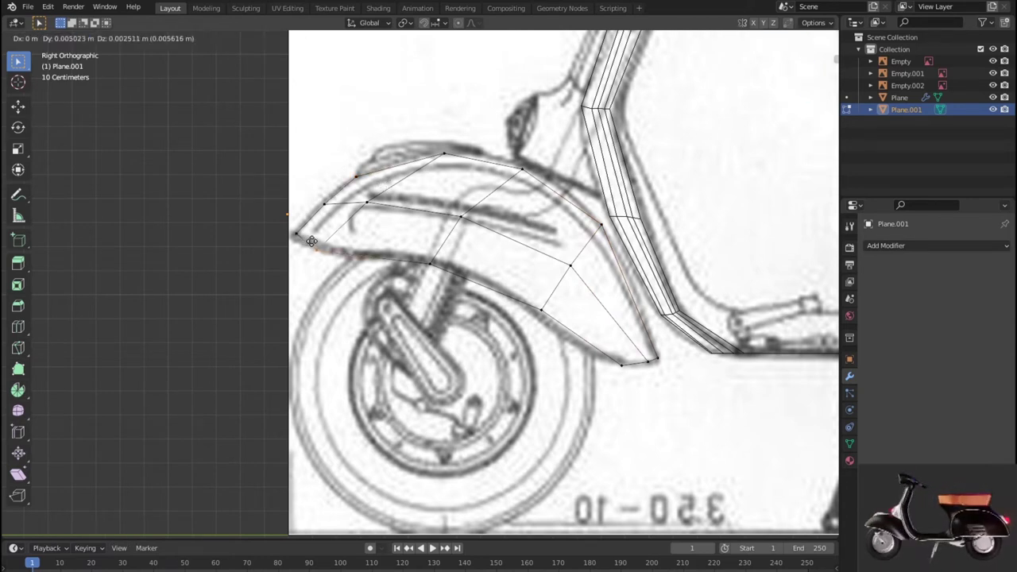
left_click(316, 237)
left_click(409, 255)
key("g")
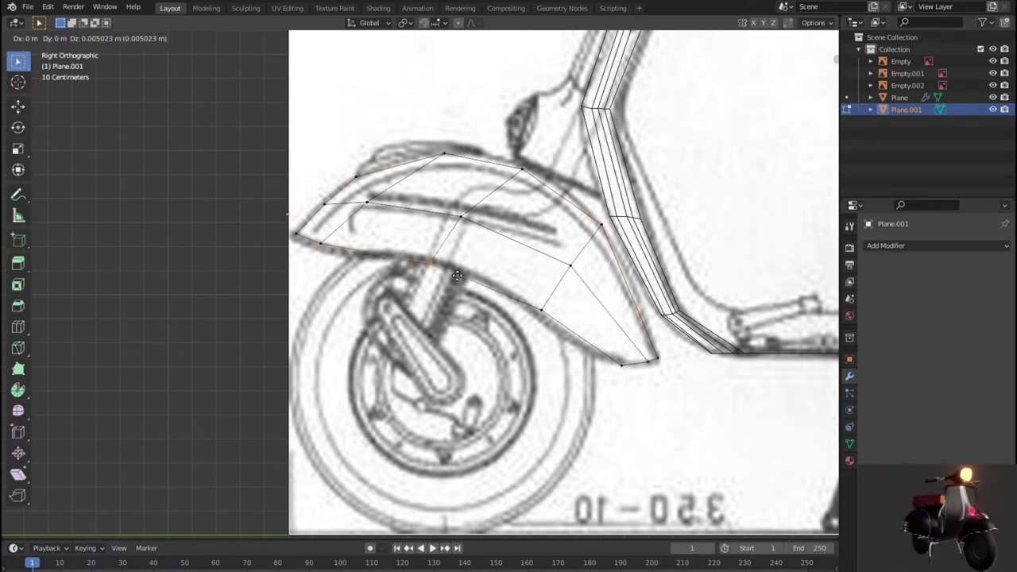
left_click(507, 210)
left_click(522, 169)
key("g")
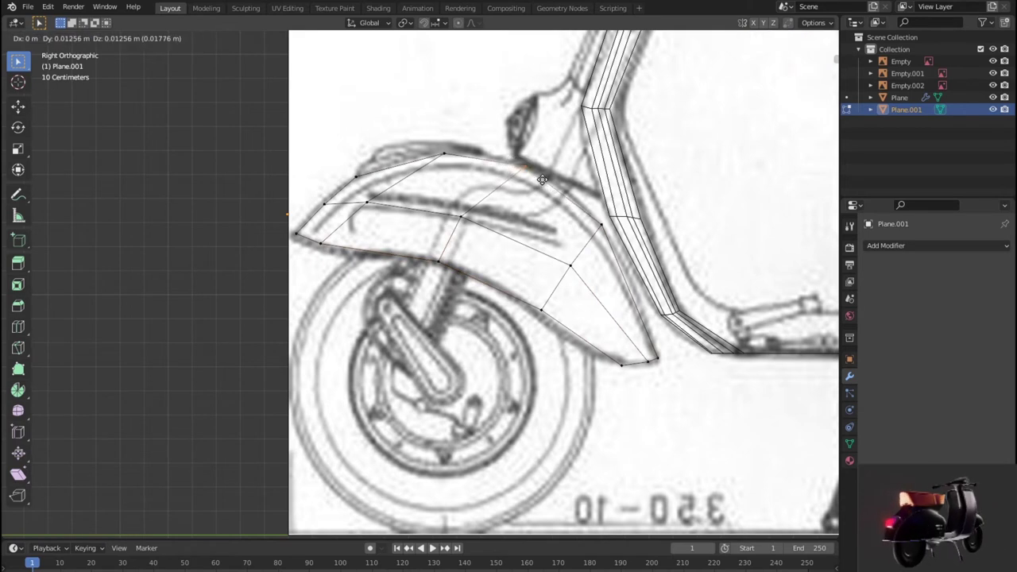
left_click(536, 185)
Raise the mid, right-side and left fender vertices onto the side outline.
left_click(461, 217)
key("g")
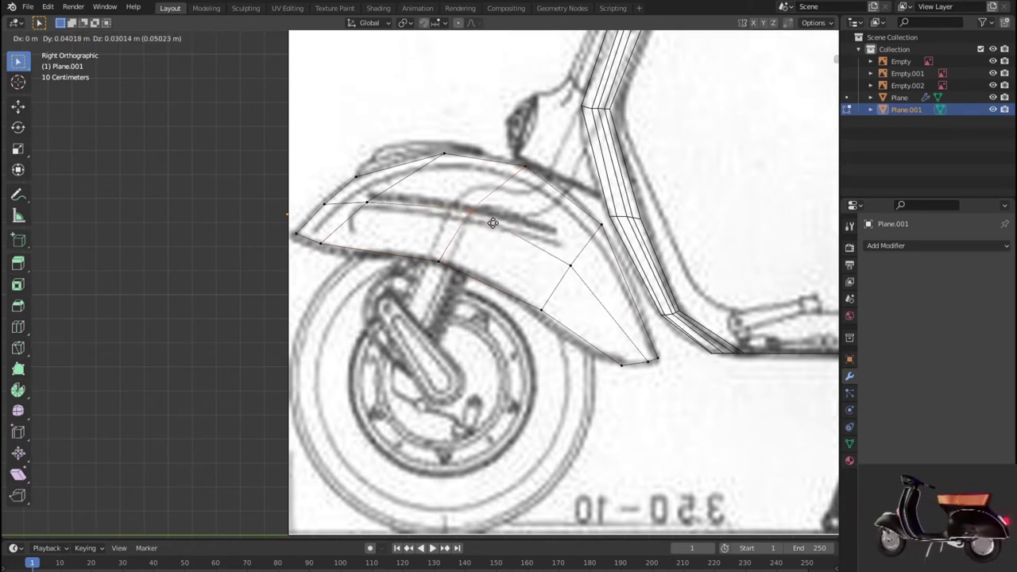
left_click(519, 242)
left_click(571, 265)
key("g")
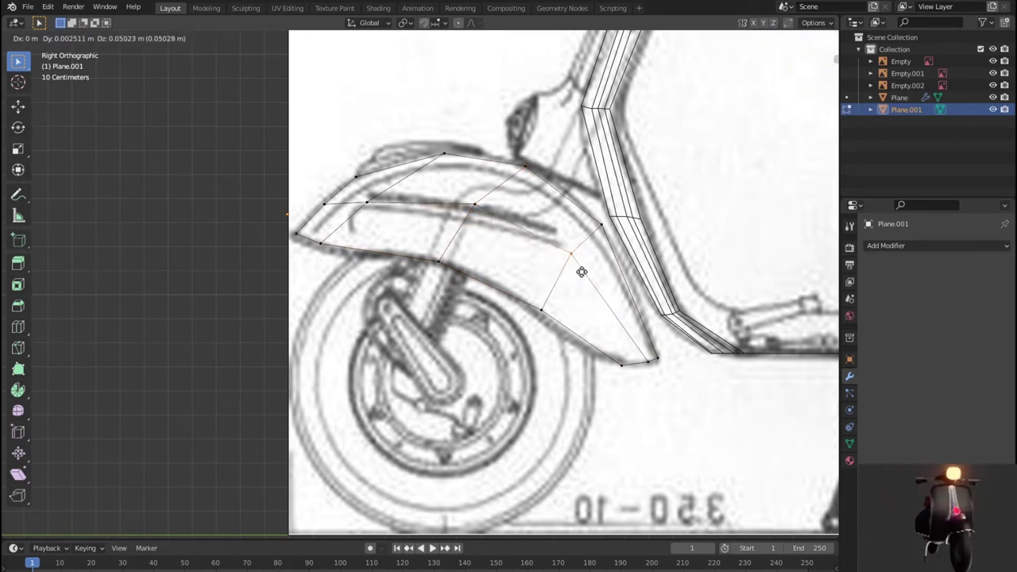
left_click(539, 255)
left_click(368, 203)
key("g")
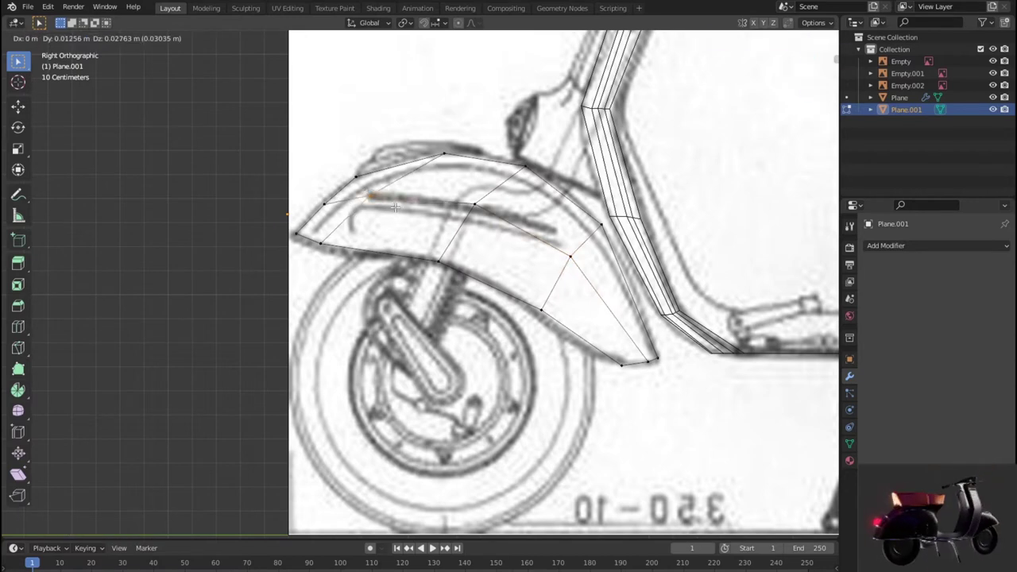
left_click(370, 196)
left_click(326, 203)
key("g")
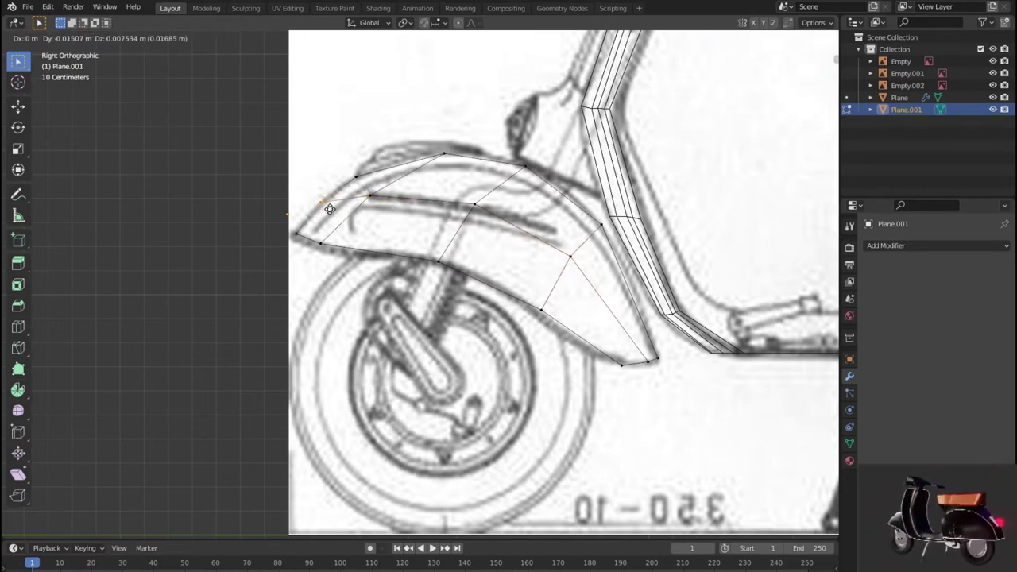
left_click(330, 208)
scroll(330, 208, "down", 5)
mouse_move(556, 317)
middle_mouse_down()
mouse_move(659, 389)
mouse_move(693, 377)
mouse_move(679, 377)
mouse_move(670, 343)
mouse_move(708, 336)
mouse_move(691, 339)
mouse_move(701, 318)
mouse_move(728, 317)
mouse_move(787, 347)
mouse_move(801, 411)
mouse_move(785, 443)
mouse_move(705, 429)
mouse_move(628, 350)
mouse_move(654, 272)
mouse_move(669, 275)
mouse_move(665, 306)
middle_mouse_up()
Leave Edit Mode, switch to solid shading and inspect the fender from front and side.
key("Tab")
scroll(619, 344, "up", 3)
scroll(620, 343, "up", 3)
scroll(620, 343, "down", 5)
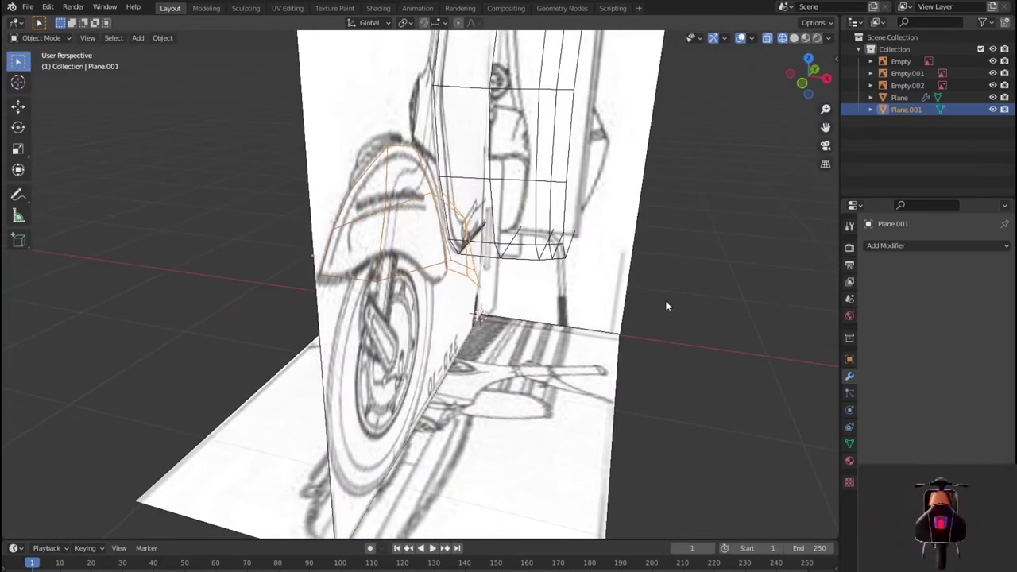
key("alt+z")
scroll(645, 328, "up", 1)
scroll(556, 310, "up", 4)
mouse_move(511, 286)
middle_mouse_down()
mouse_move(518, 242)
mouse_move(569, 399)
mouse_move(722, 370)
mouse_move(704, 320)
mouse_move(599, 333)
mouse_move(624, 348)
mouse_move(670, 345)
middle_mouse_up()
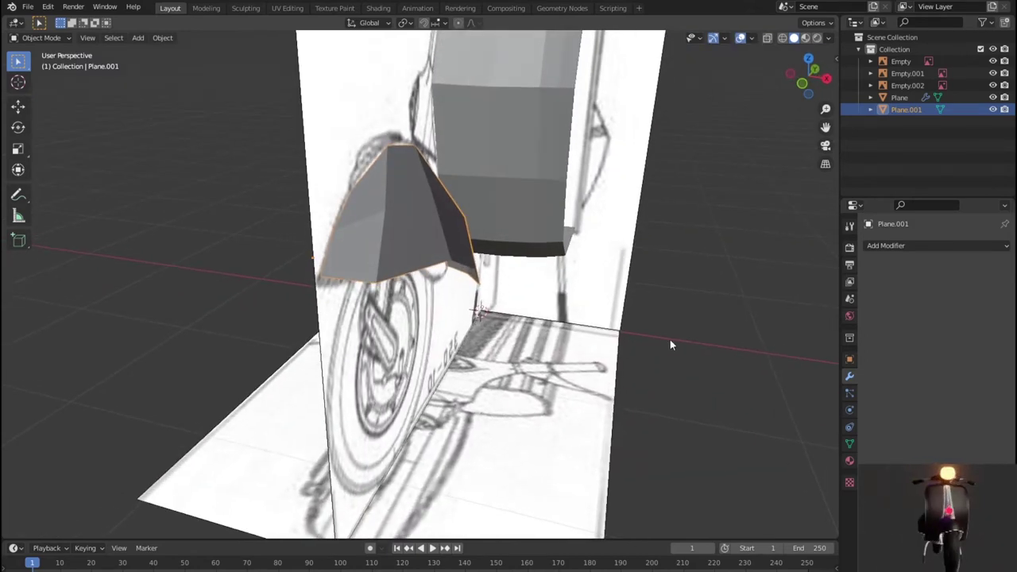
key("KP_1")
scroll(672, 347, "down", 3)
scroll(671, 346, "up", 2)
middle_click_drag(672, 346, 513, 360)
key("KP_3")
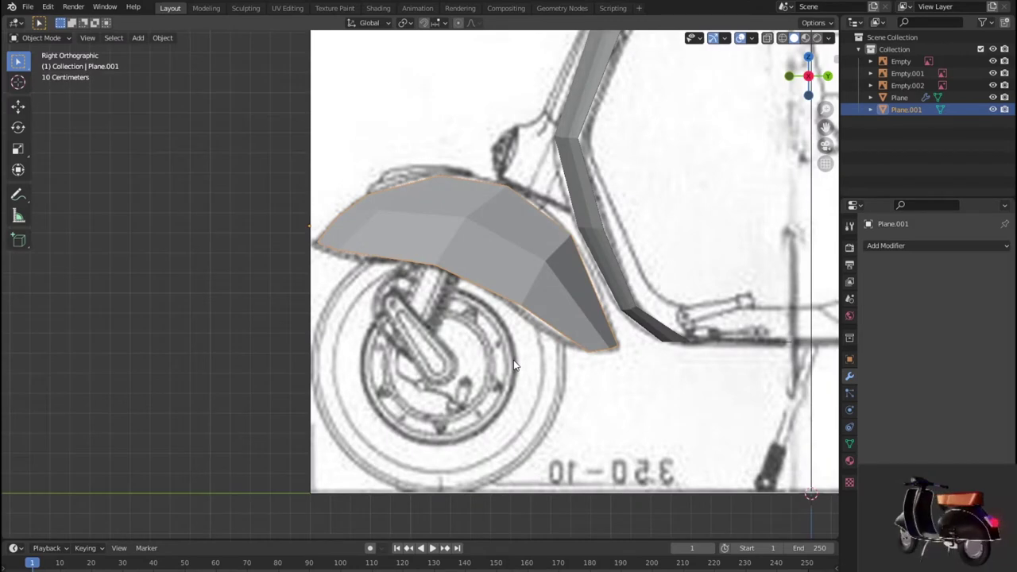
scroll(513, 365, "up", 1)
mouse_move(518, 362)
middle_mouse_down()
mouse_move(552, 363)
mouse_move(556, 326)
middle_mouse_up()
scroll(515, 351, "up", 2)
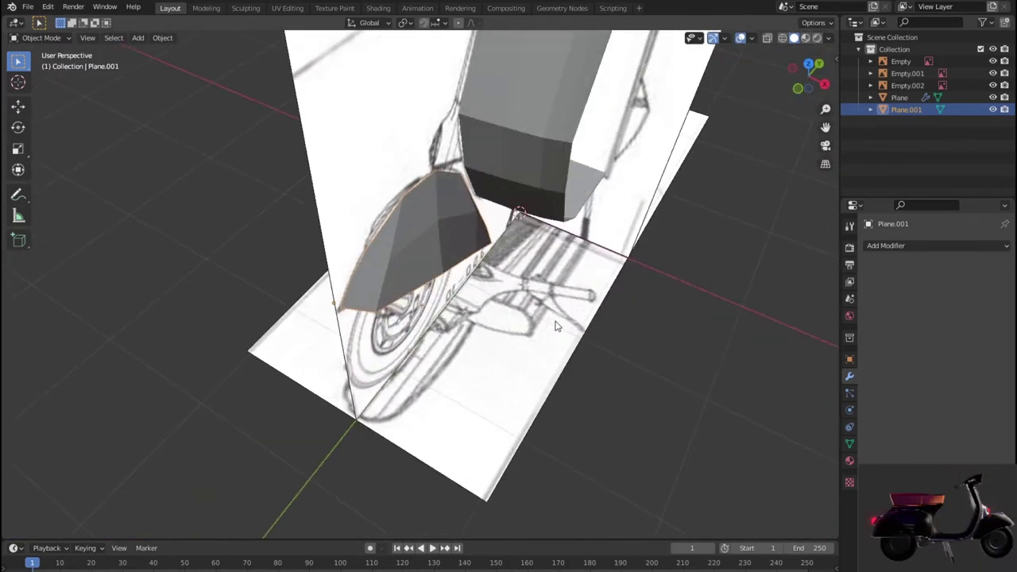
Add a Mirror modifier to the fender and view it from the front in wireframe.
left_click(882, 245)
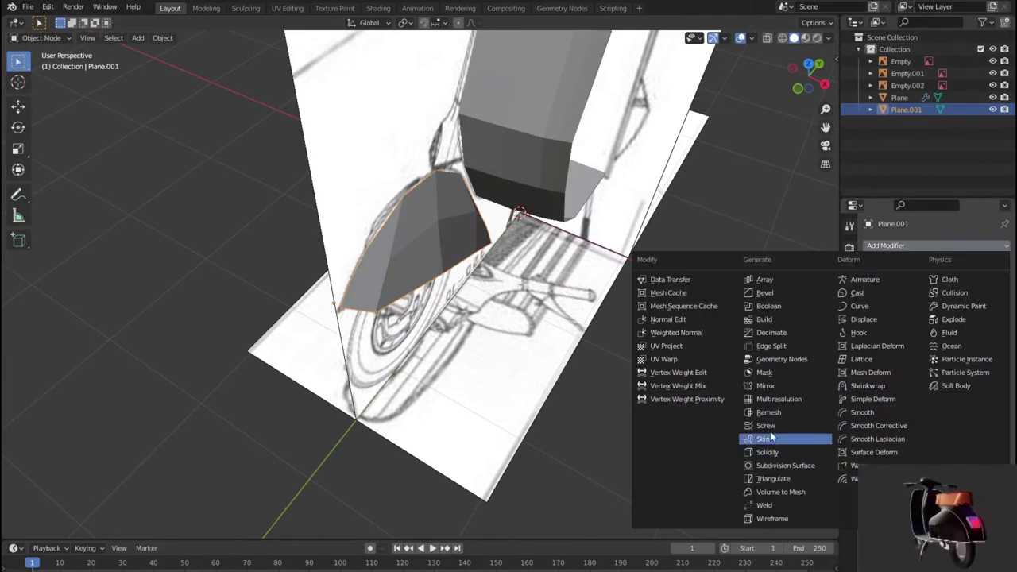
left_click(787, 387)
mouse_move(600, 395)
middle_mouse_down()
mouse_move(645, 366)
mouse_move(623, 324)
middle_mouse_up()
key("KP_1")
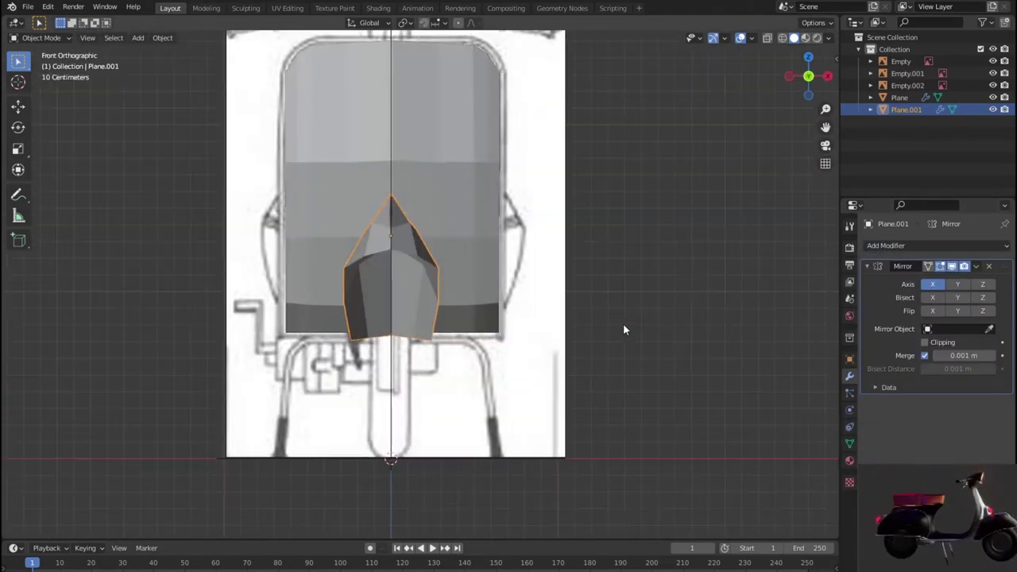
key("shift+z")
scroll(622, 327, "up", 2)
scroll(615, 325, "up", 1)
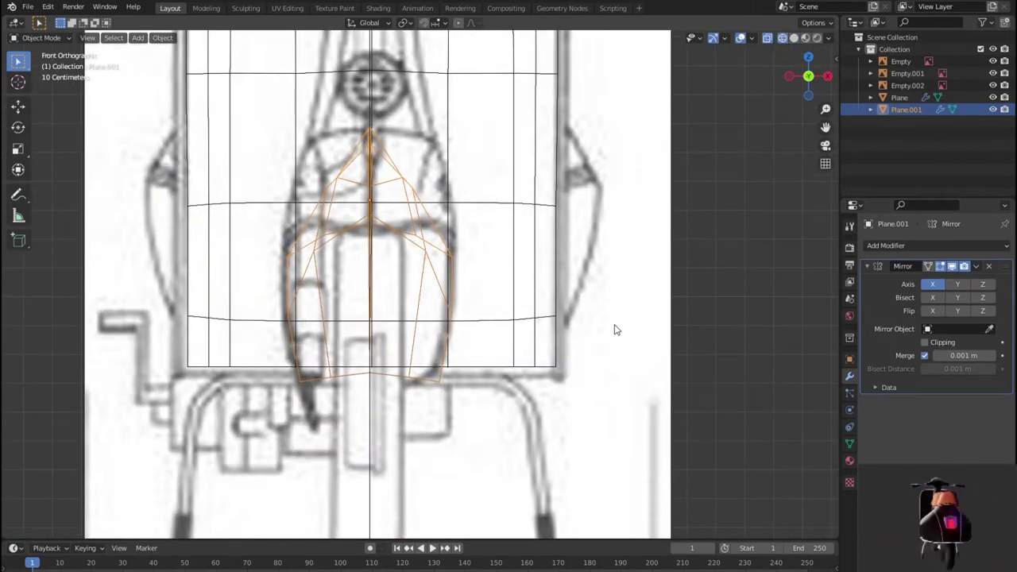
Hide the Plane leg-shield object using its eye icon in the outliner.
key("Tab")
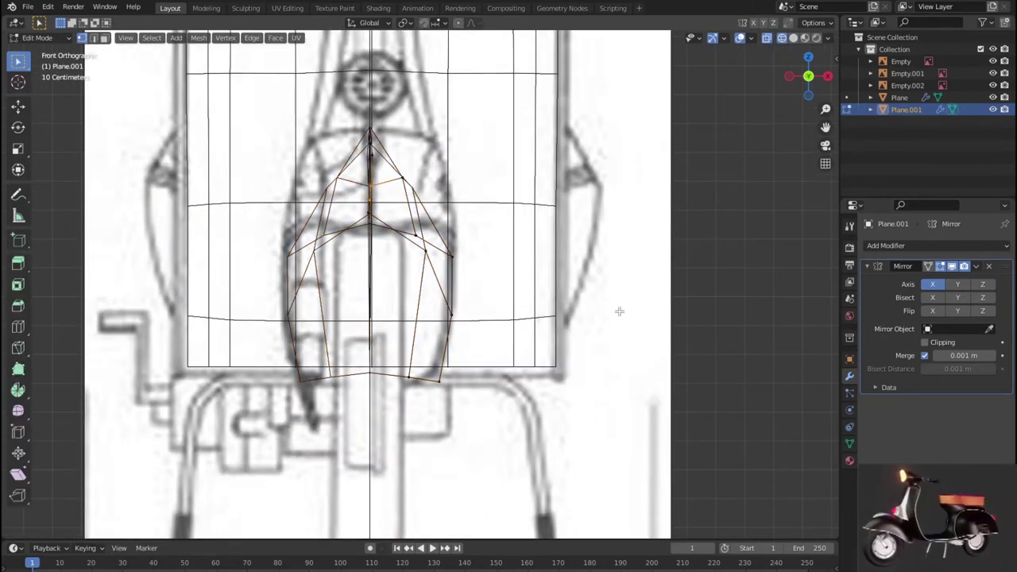
scroll(611, 294, "down", 1)
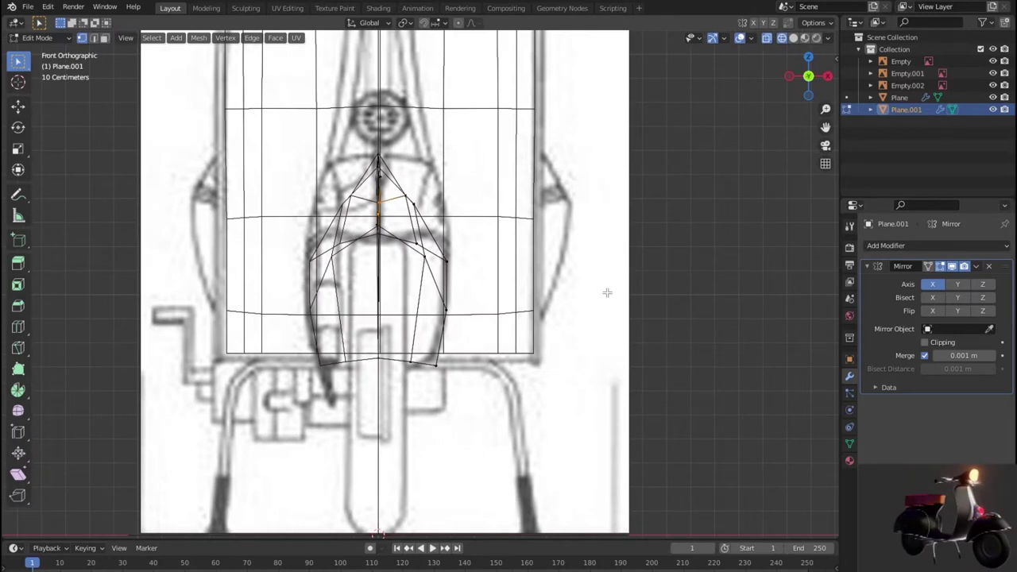
scroll(607, 293, "up", 1)
key("Tab")
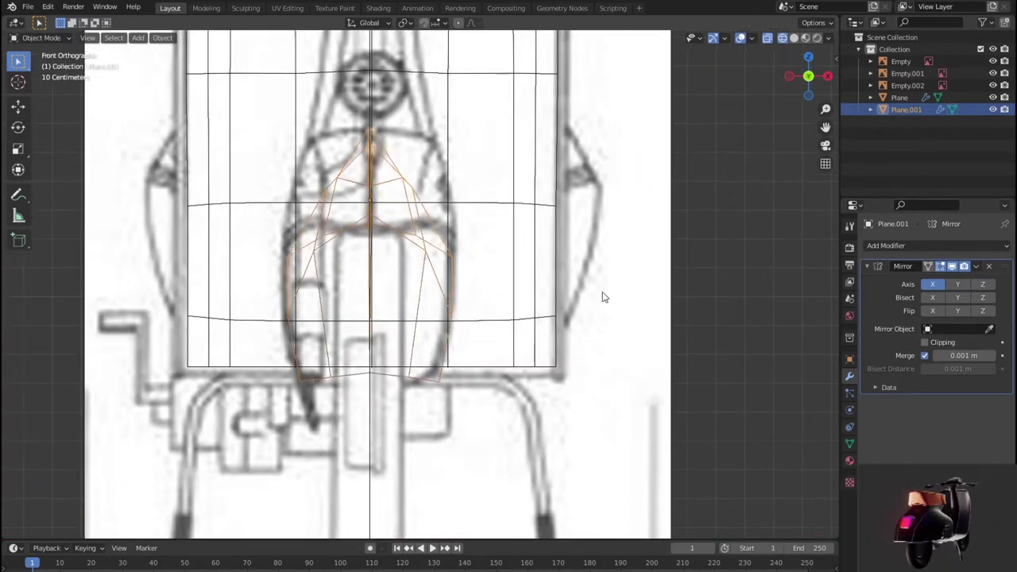
left_click(992, 97)
scroll(488, 263, "up", 1)
scroll(506, 295, "up", 1)
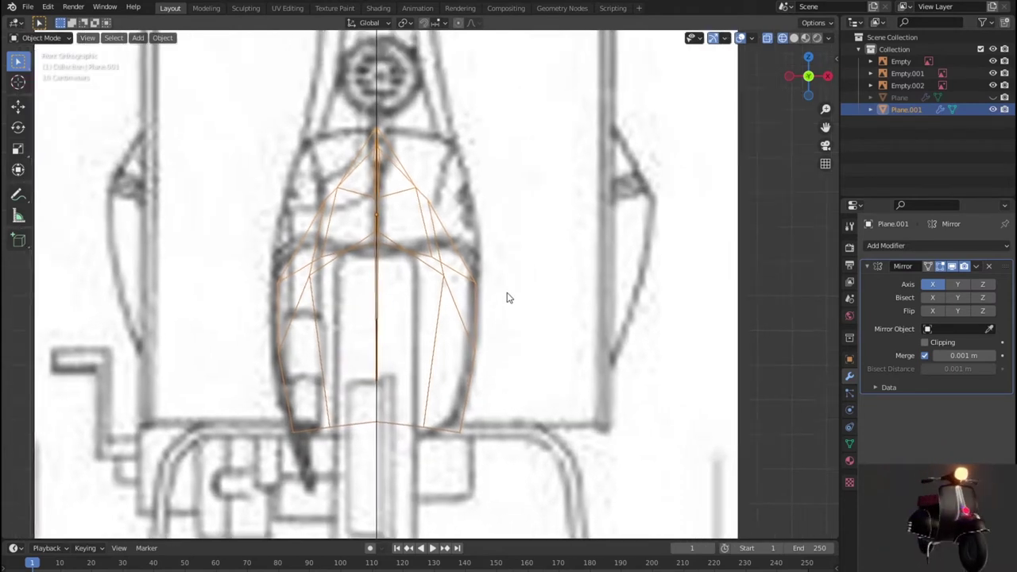
scroll(506, 293, "up", 1)
Extrude the fender's top edge upward and move its top-right vertex outward to the outline.
key("Tab")
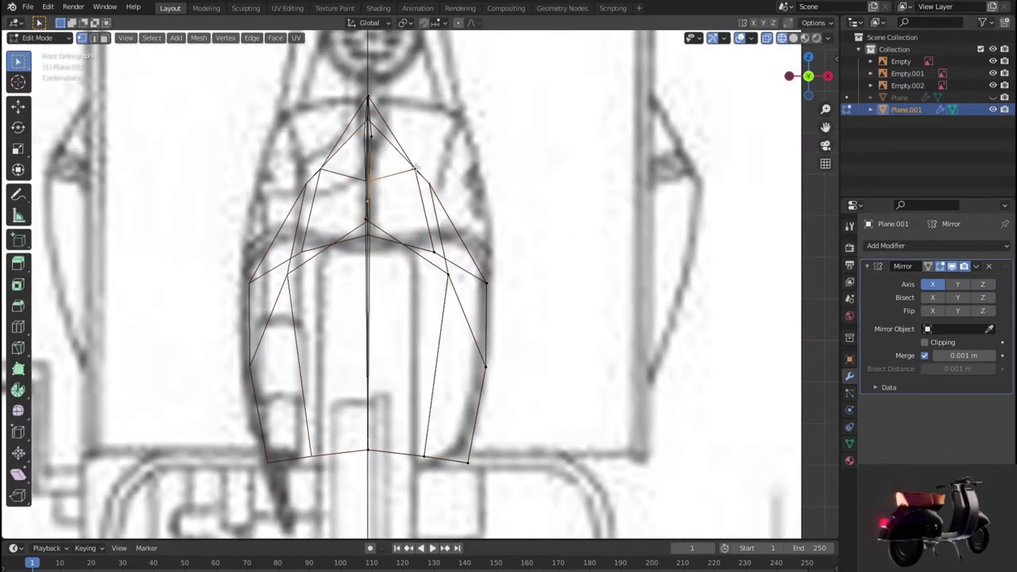
key("e")
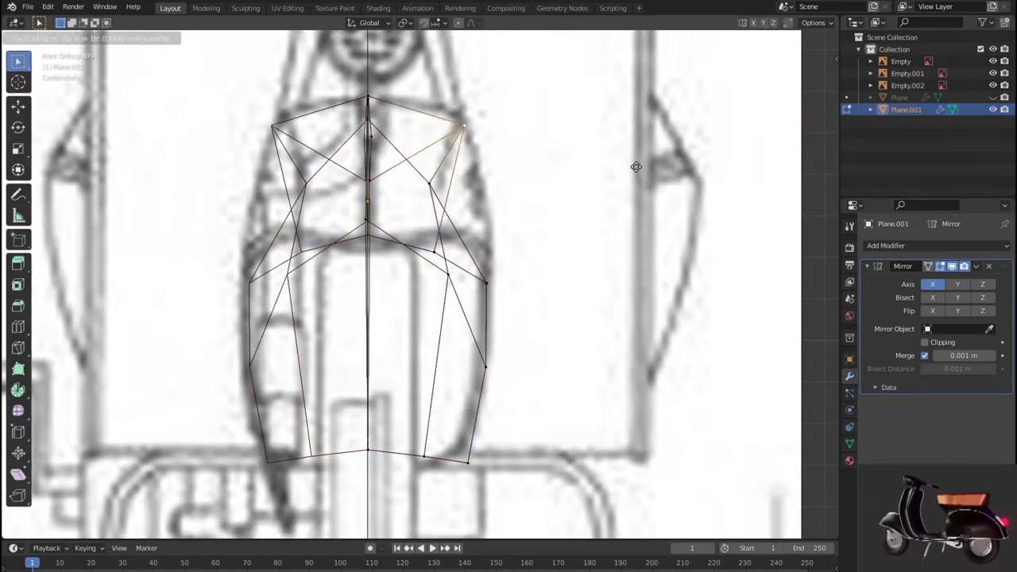
left_click(609, 152)
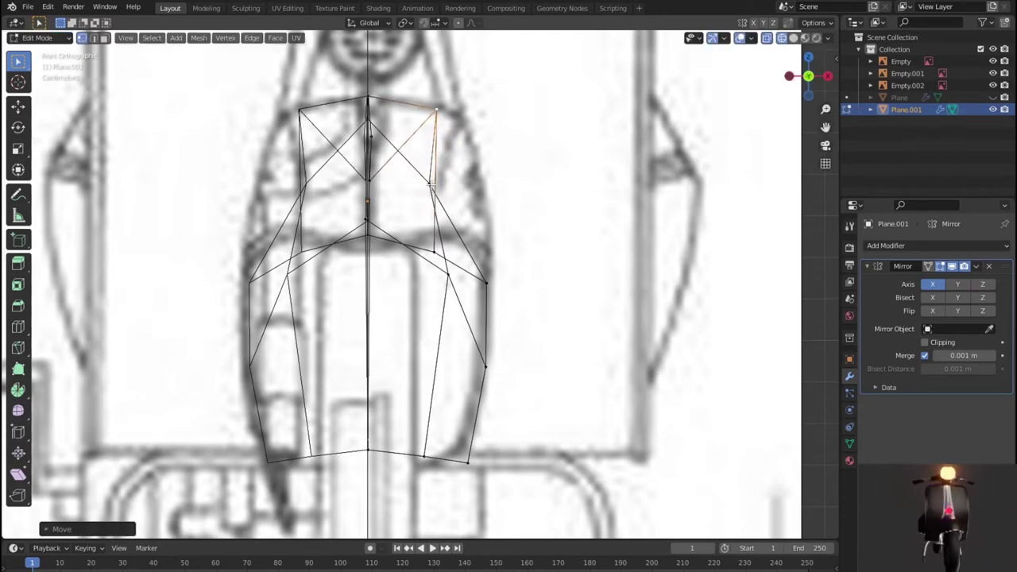
key("g")
left_click(480, 178)
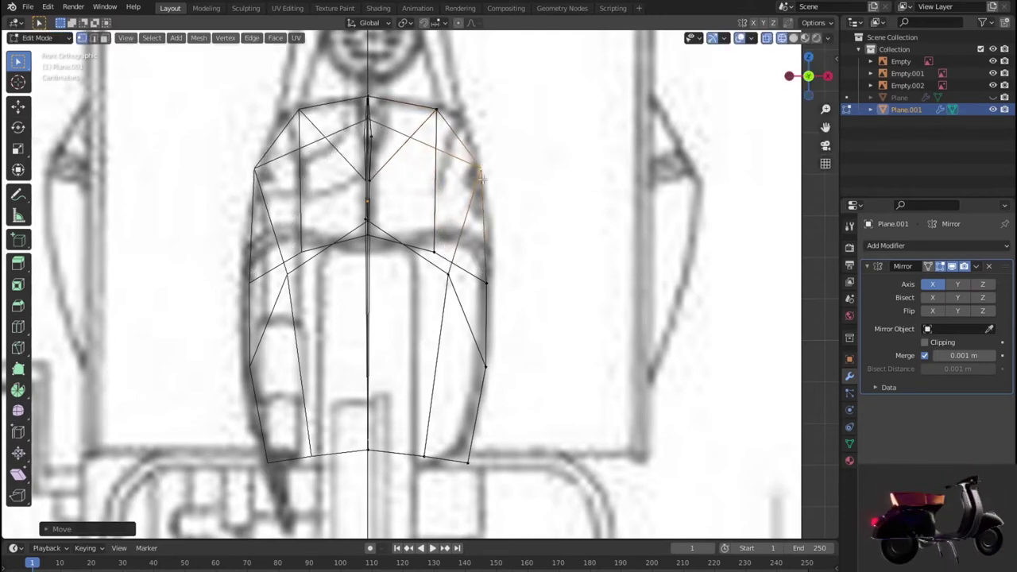
scroll(482, 281, "down", 4)
mouse_move(482, 282)
middle_mouse_down()
mouse_move(521, 354)
mouse_move(515, 347)
middle_mouse_up()
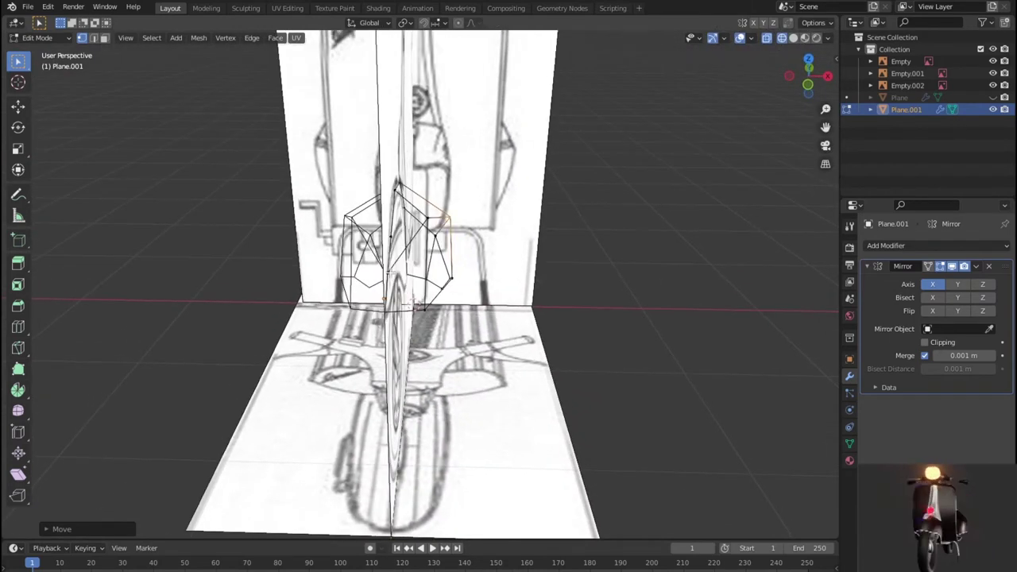
In right view, move and slide the new upper fender vertices down onto the side blueprint curve.
key("KP_1")
scroll(474, 323, "up", 2)
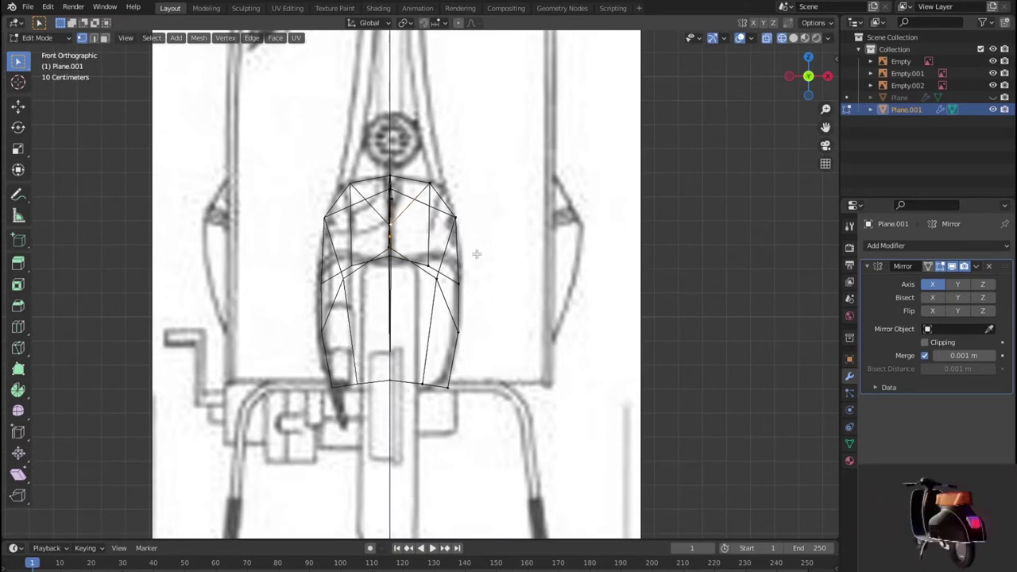
key("KP_3")
key("g")
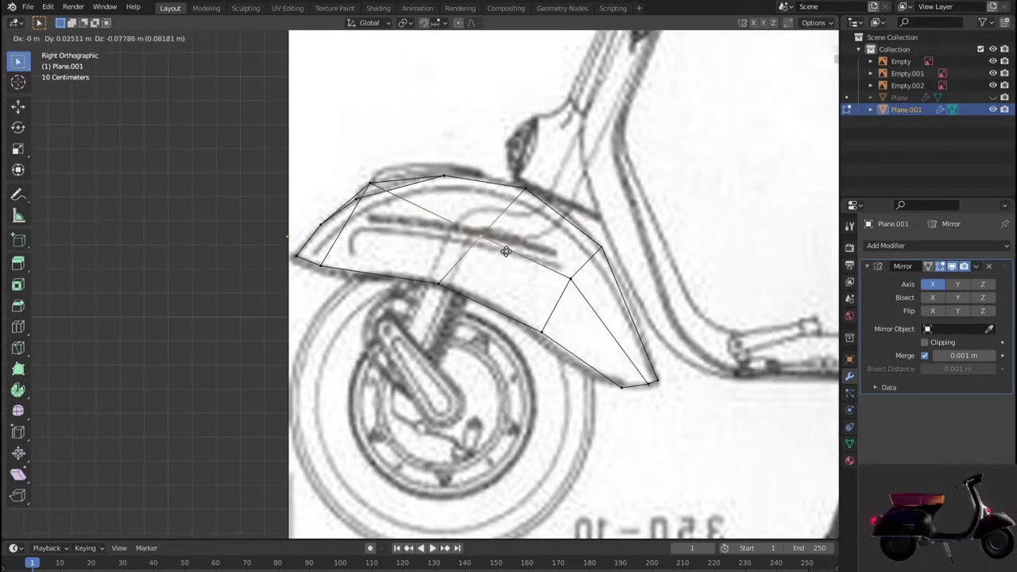
left_click(476, 229)
key("g")
key("g")
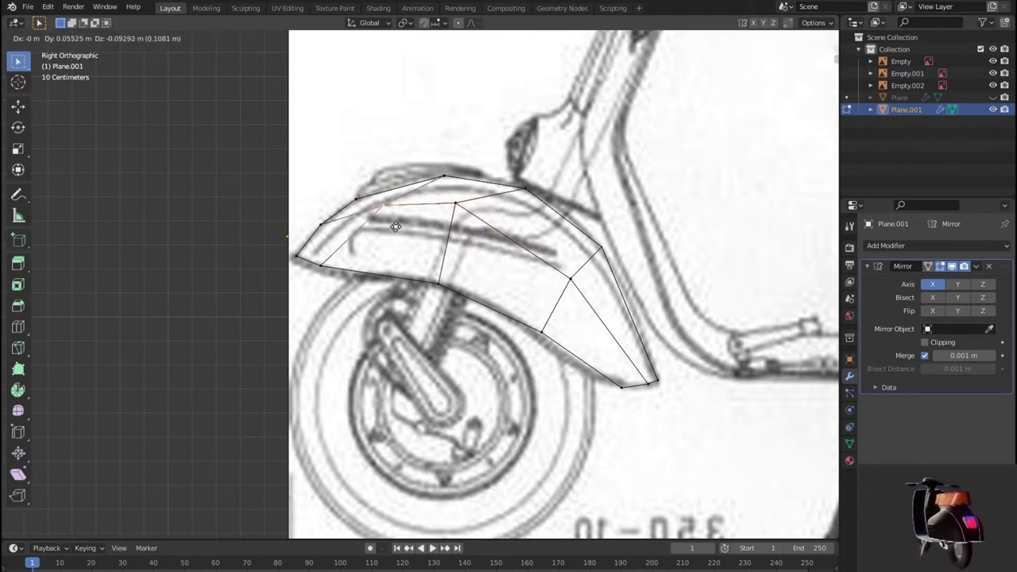
left_click(438, 217)
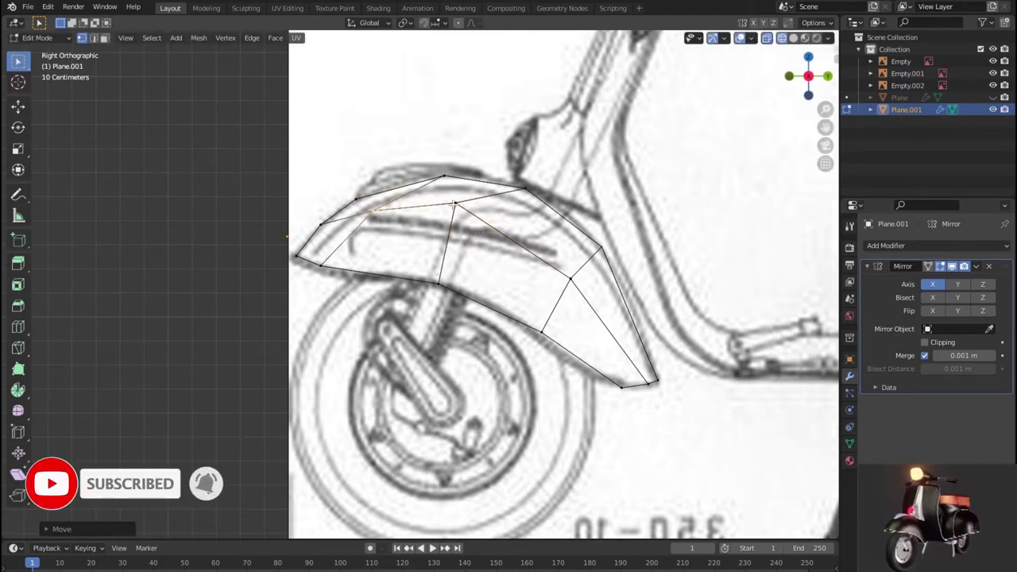
key("g")
left_click(515, 280)
mouse_move(554, 296)
middle_mouse_down()
mouse_move(719, 313)
mouse_move(688, 322)
middle_mouse_up()
key("KP_1")
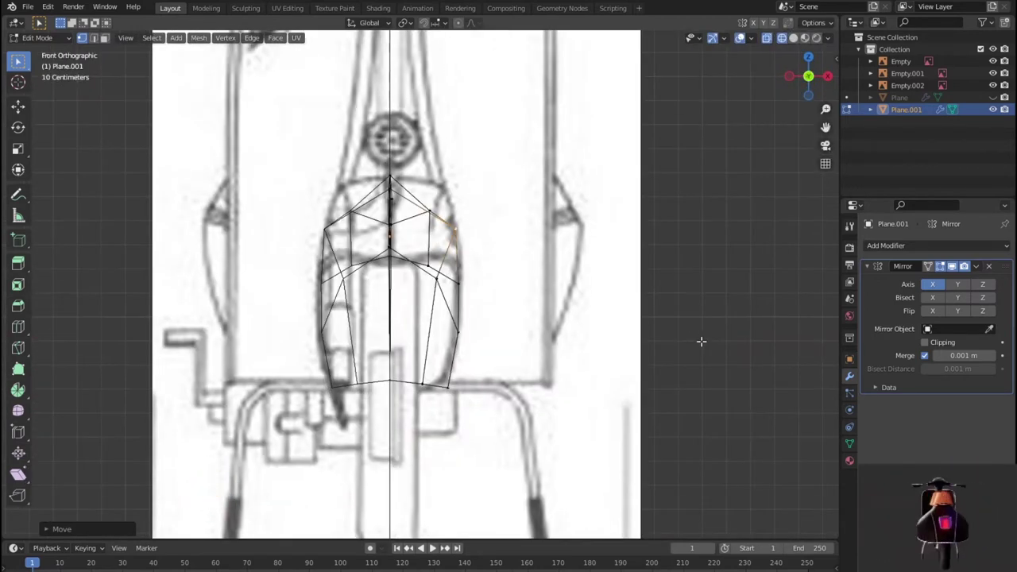
Move the fender's upper-right vertices up and outward onto the front blueprint outline.
scroll(701, 341, "up", 2)
key("g")
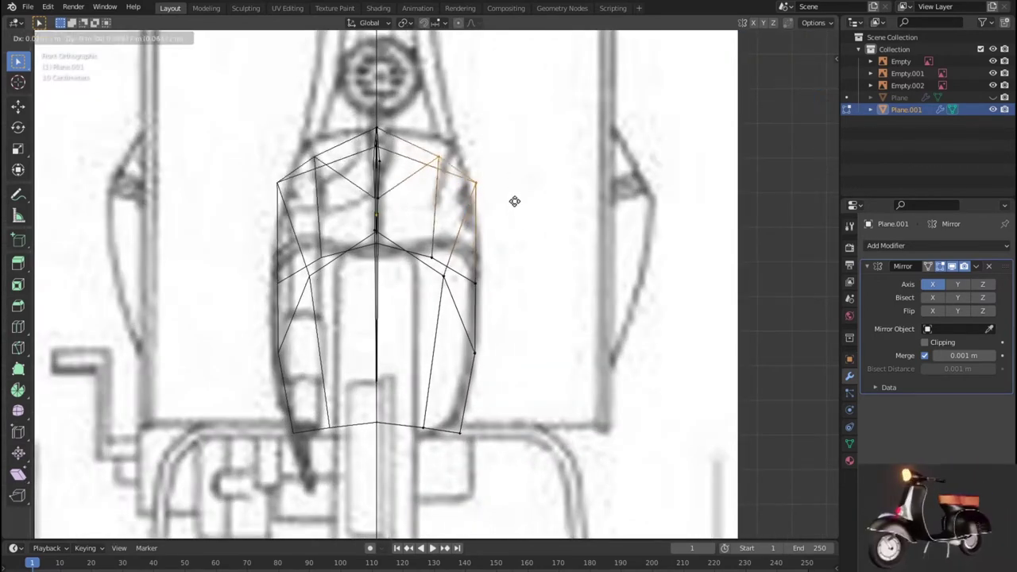
left_click(527, 194)
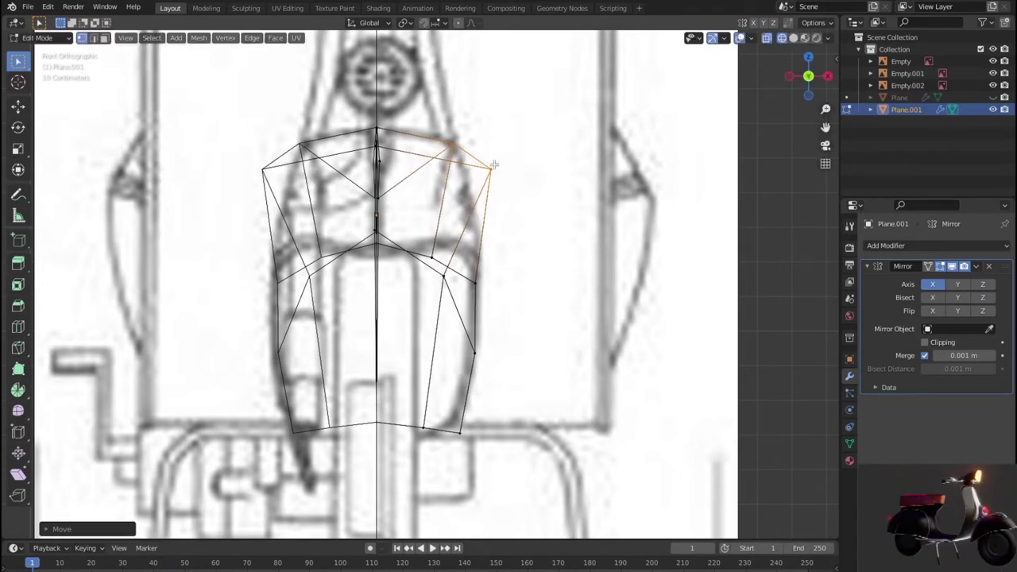
key("g")
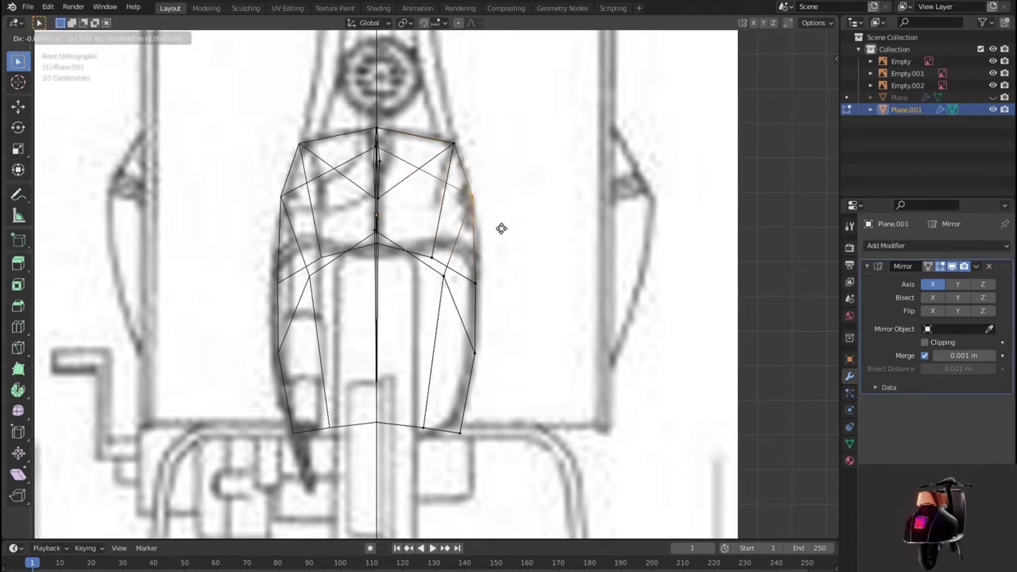
left_click(502, 228)
Reposition the bottom-right vertex and pull the bottom-centre vertex onto the centre line.
scroll(514, 252, "down", 1)
left_click(453, 407)
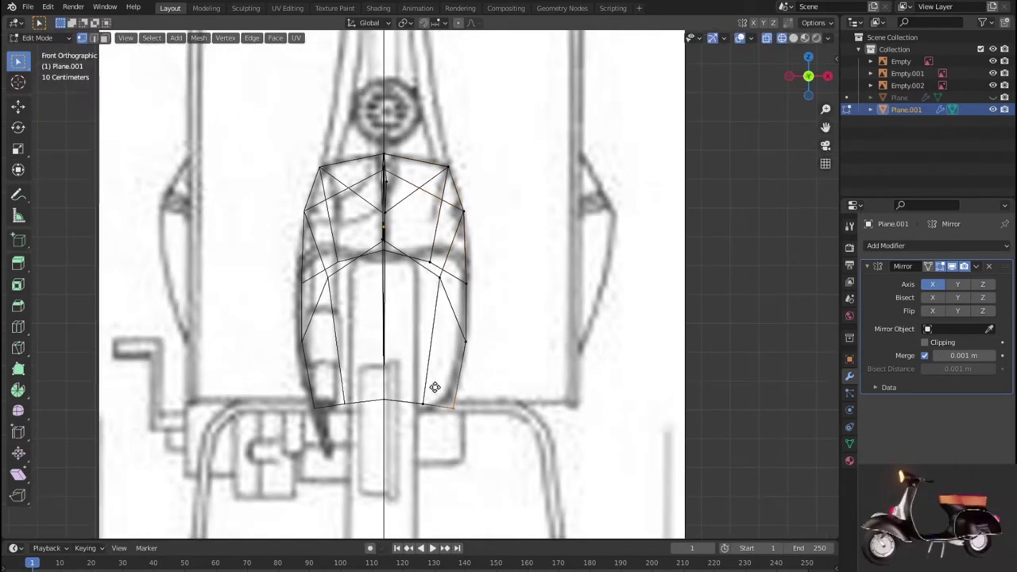
key("g")
left_click(431, 374)
key("g")
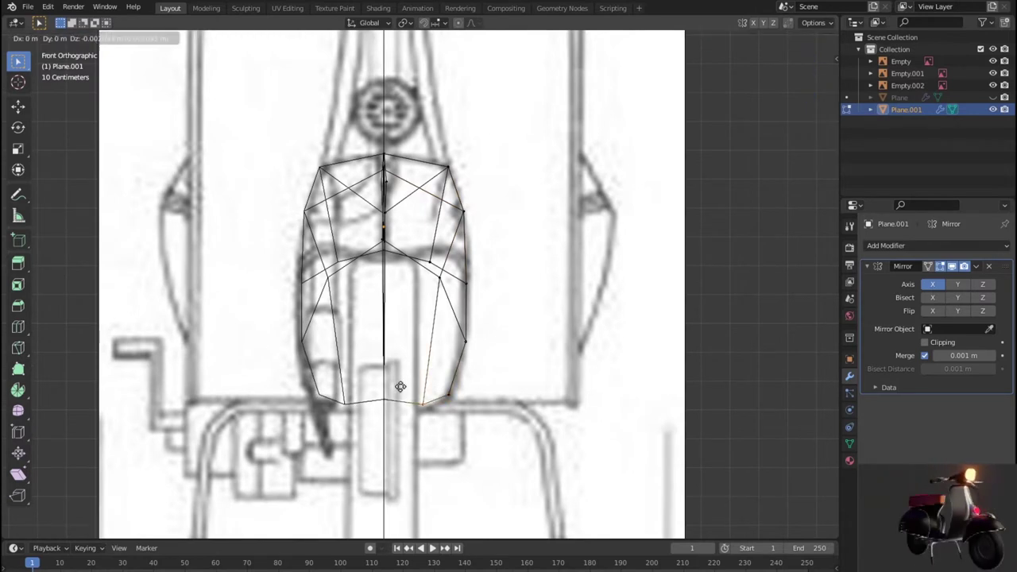
left_click(399, 387)
left_click(385, 407)
key("g")
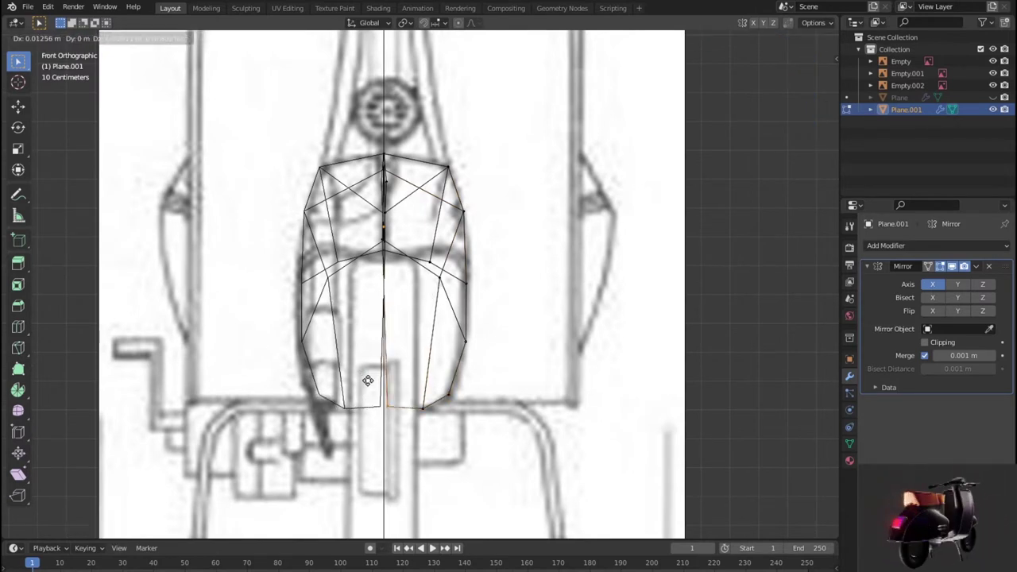
left_click(367, 384)
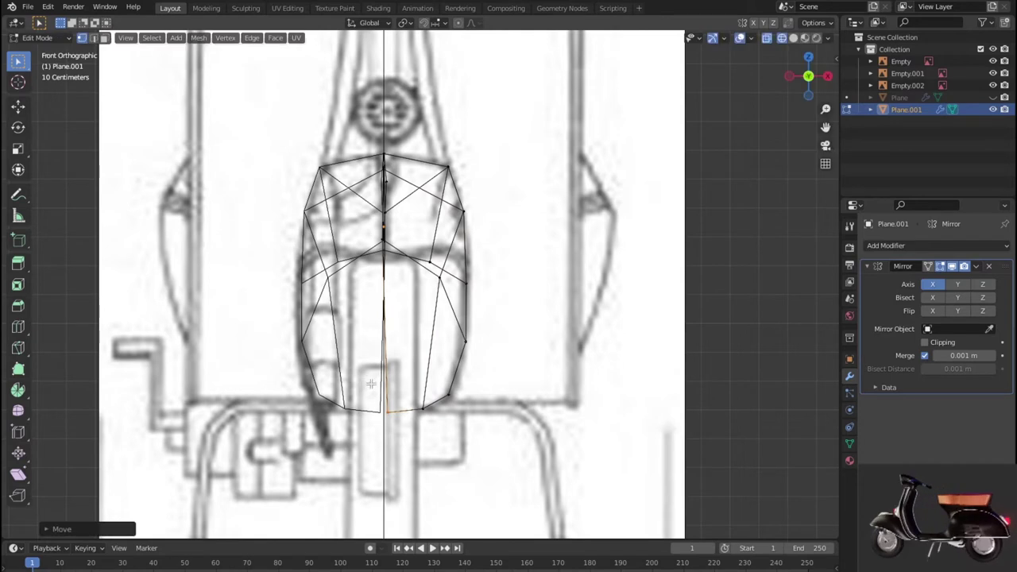
key("g")
left_click(394, 435)
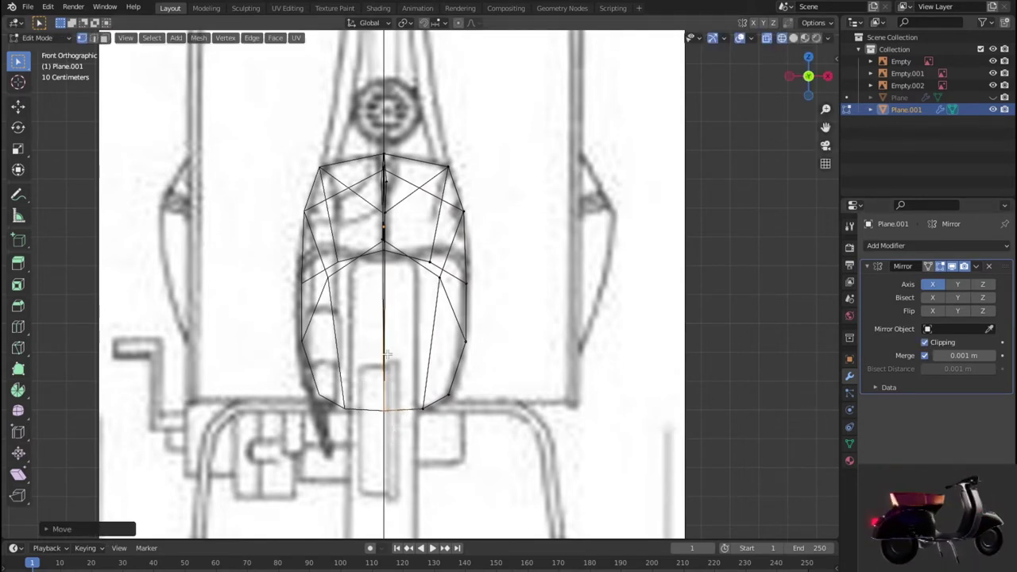
scroll(394, 268, "down", 2)
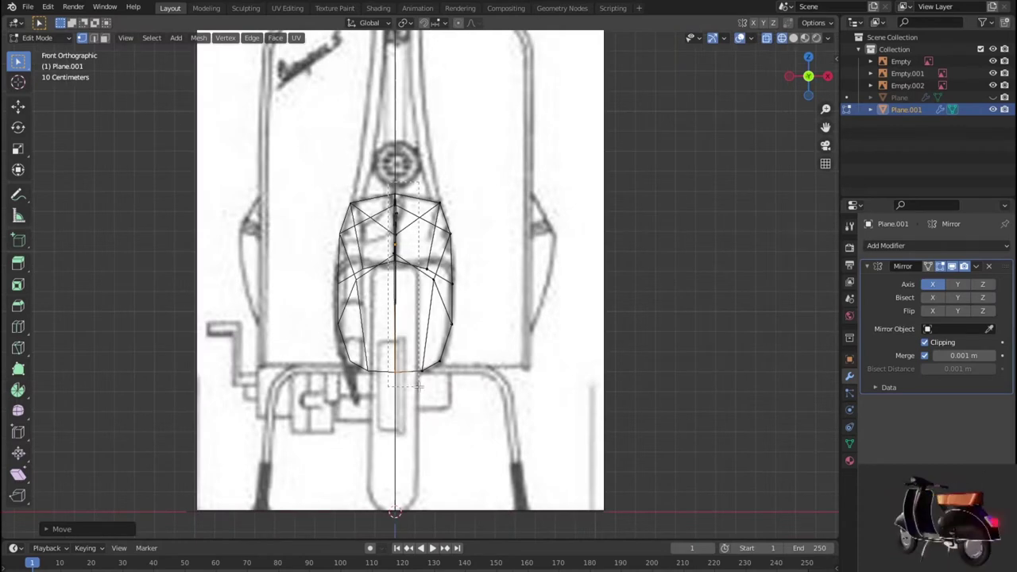
Select the centre-line vertex column, abandon its move, and view the fender from above.
left_click_drag(419, 386, 419, 387)
key("g")
key("Escape")
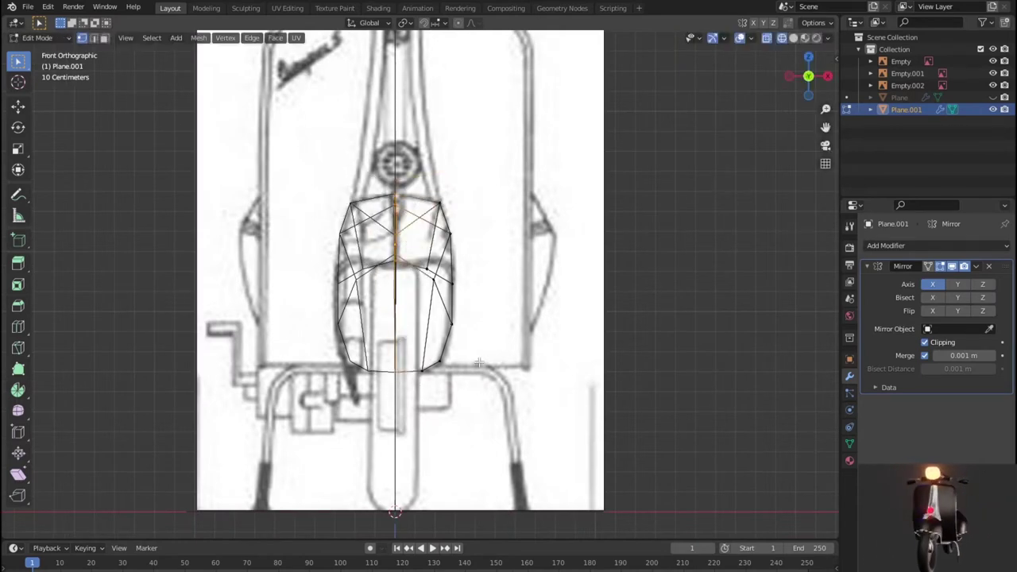
scroll(536, 418, "down", 4)
mouse_move(535, 418)
middle_mouse_down()
mouse_move(410, 437)
mouse_move(424, 488)
mouse_move(512, 391)
mouse_move(599, 379)
mouse_move(696, 346)
mouse_move(751, 352)
mouse_move(781, 418)
mouse_move(647, 392)
mouse_move(665, 393)
middle_mouse_up()
key("KP_7")
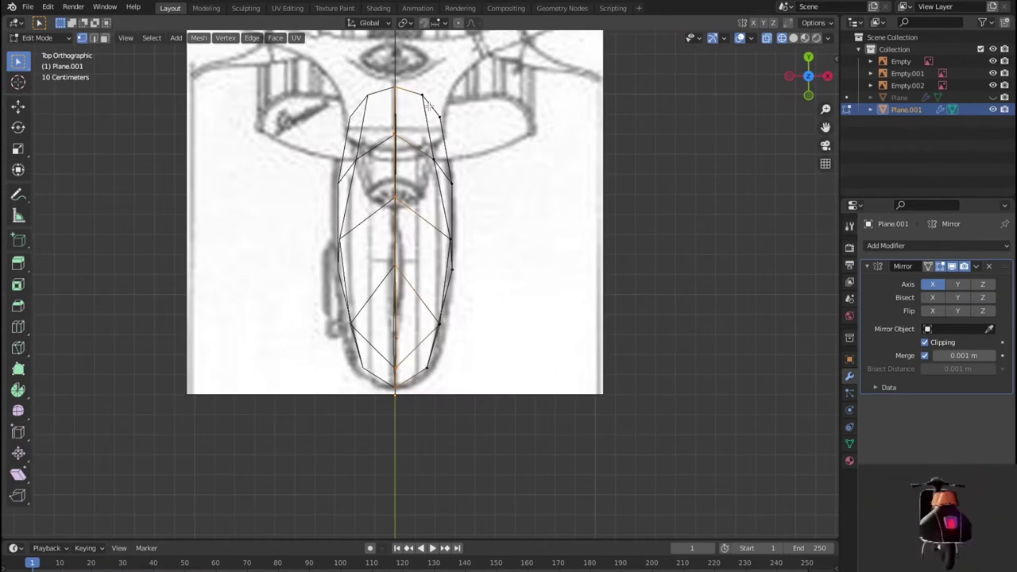
Move the right-side and lower-right fender vertices onto the top-view blueprint outline, leaving the centre vertex.
left_click(449, 238)
key("g")
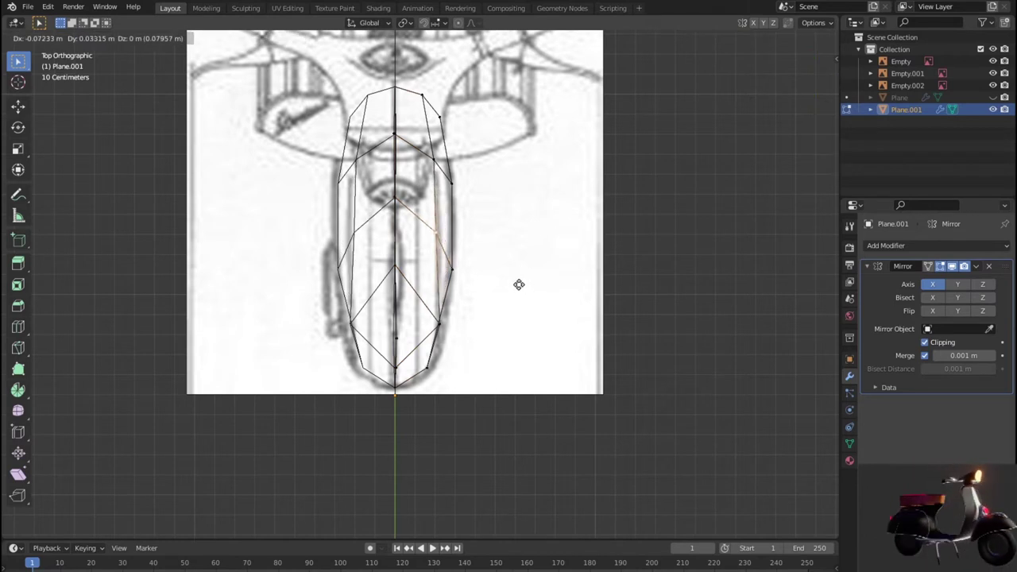
left_click(518, 285)
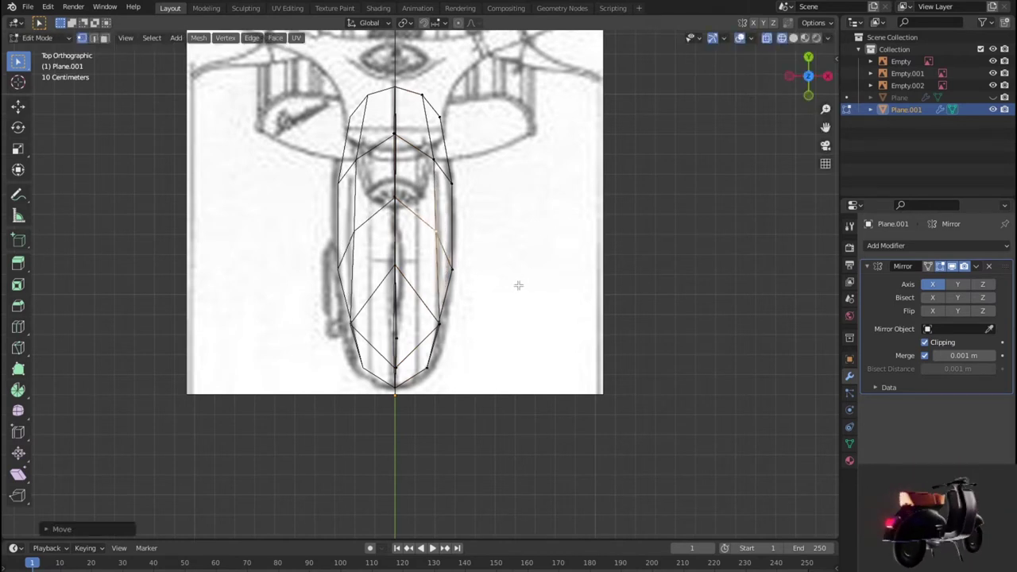
left_click(441, 326)
key("g")
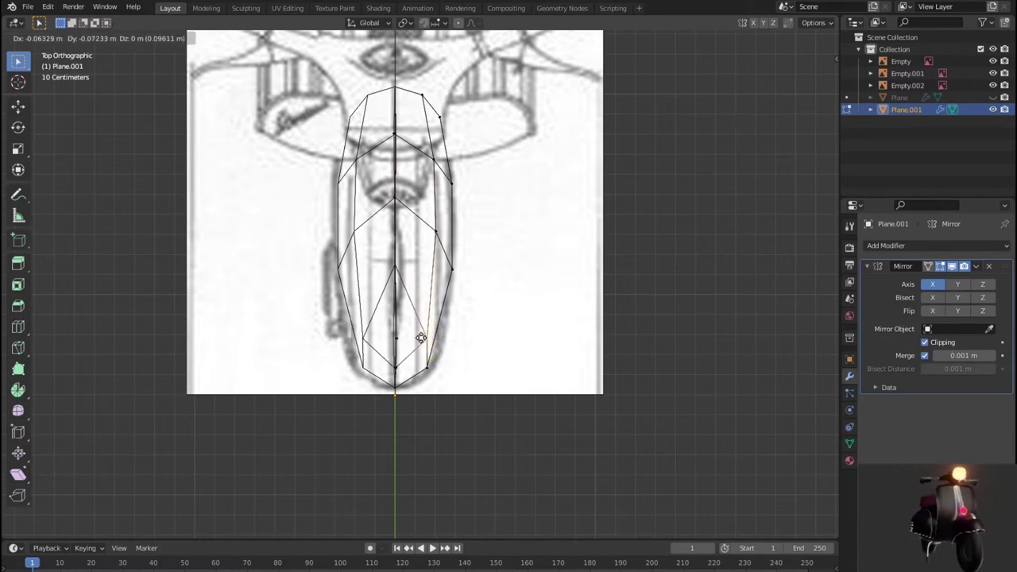
left_click(421, 337)
left_click(397, 271)
key("g")
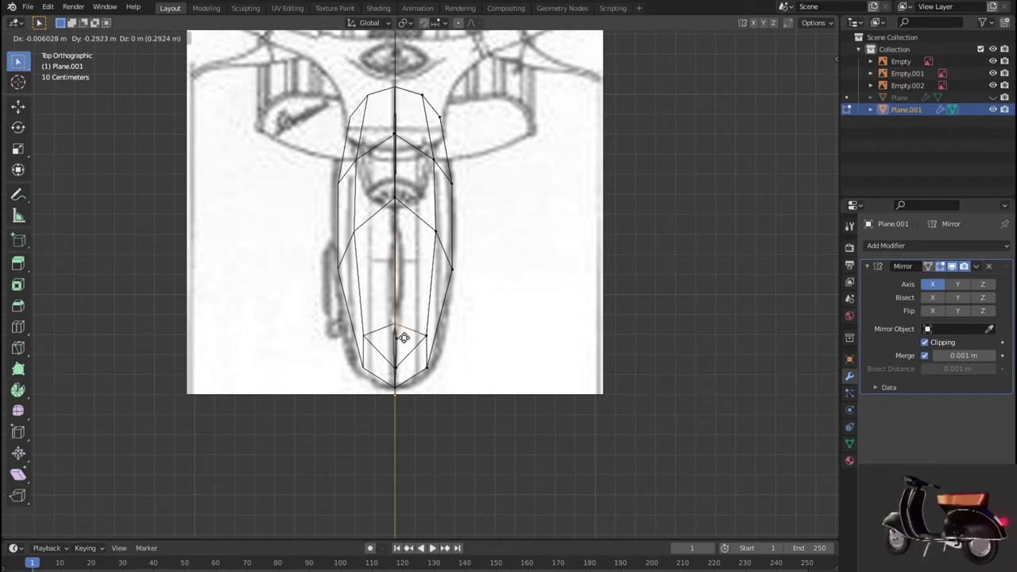
right_click(406, 269)
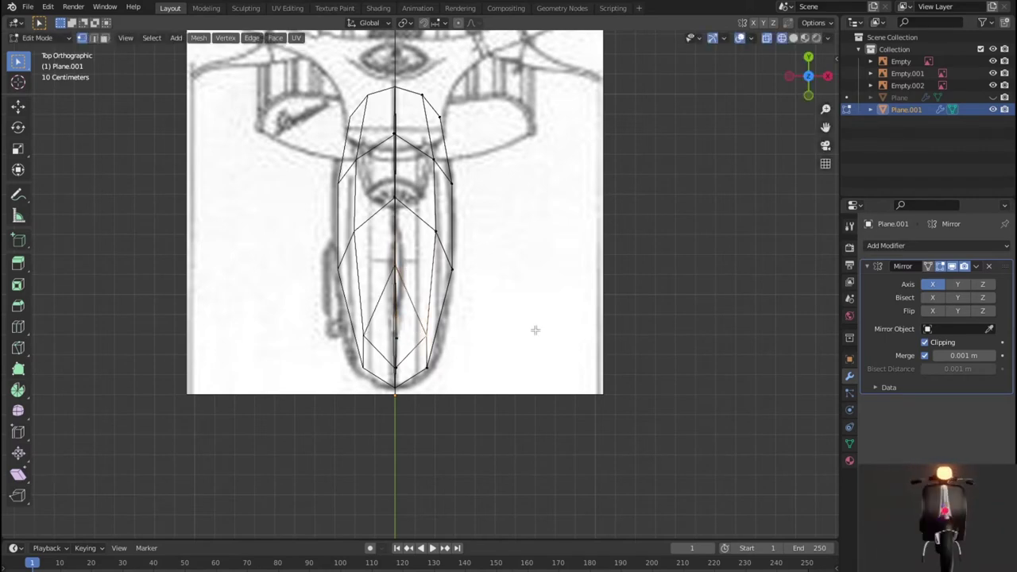
scroll(532, 327, "down", 2)
mouse_move(529, 324)
middle_mouse_down()
mouse_move(496, 252)
mouse_move(690, 218)
mouse_move(731, 228)
mouse_move(688, 260)
middle_mouse_up()
Add a level-3 Subdivision Surface to the whole fender and inspect it in solid front and side views.
key("a")
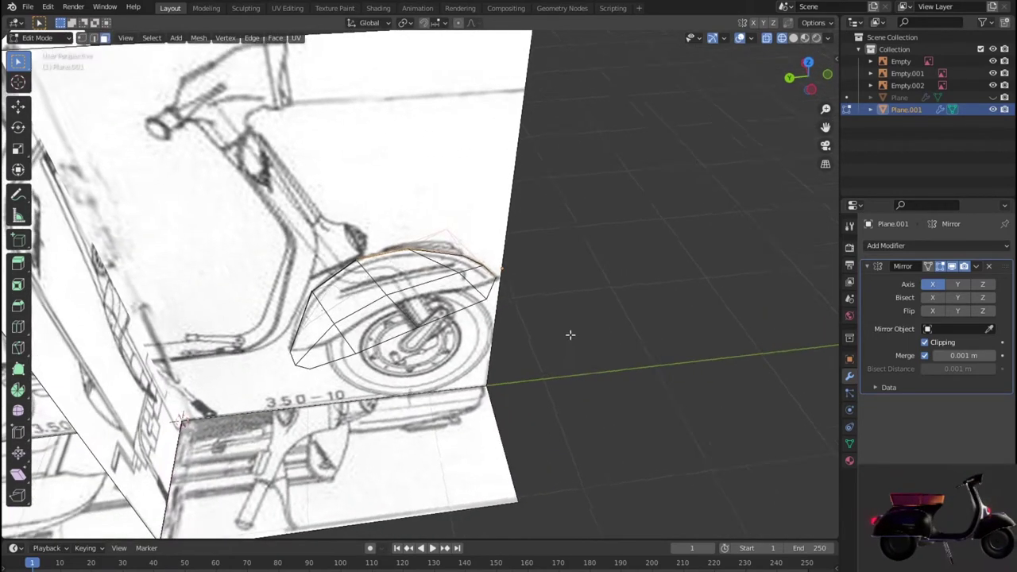
middle_click_drag(597, 336, 487, 304)
key("Tab")
middle_click_drag(552, 337, 773, 332)
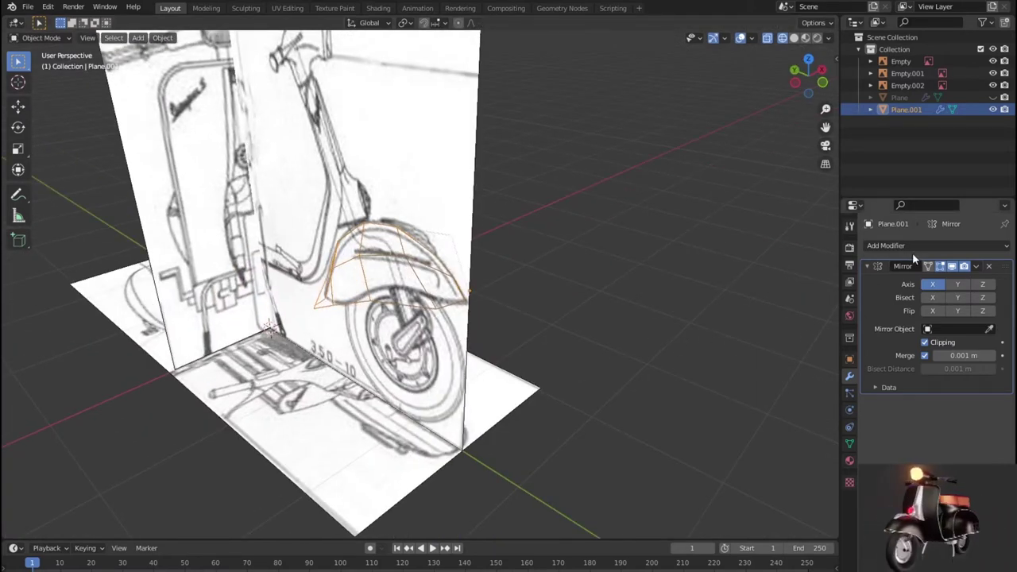
key("ctrl+3")
mouse_move(659, 325)
middle_mouse_down()
mouse_move(519, 365)
mouse_move(479, 335)
middle_mouse_up()
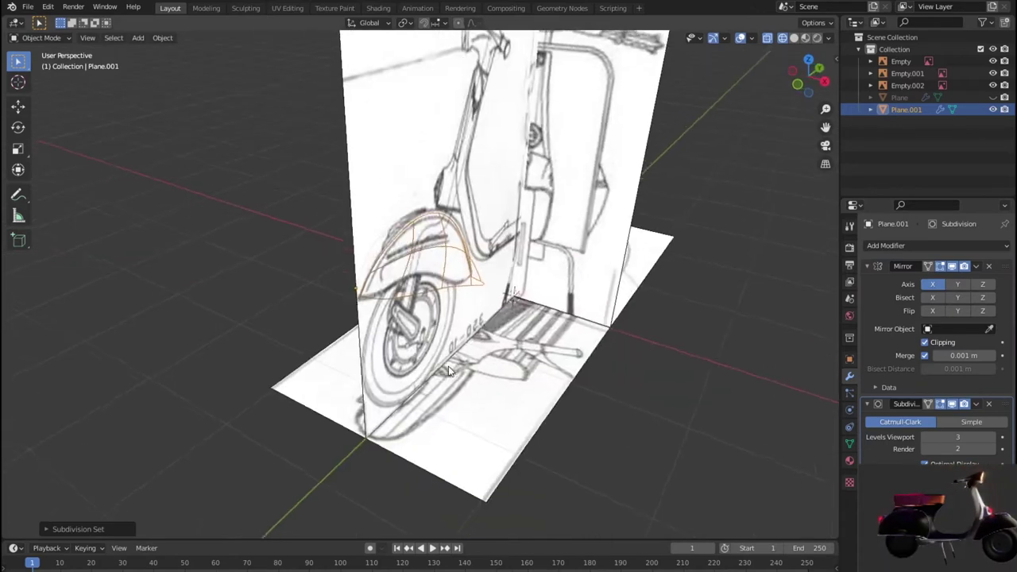
key("KP_1")
key("shift+z")
key("KP_Decimal")
middle_click_drag(481, 372, 398, 386)
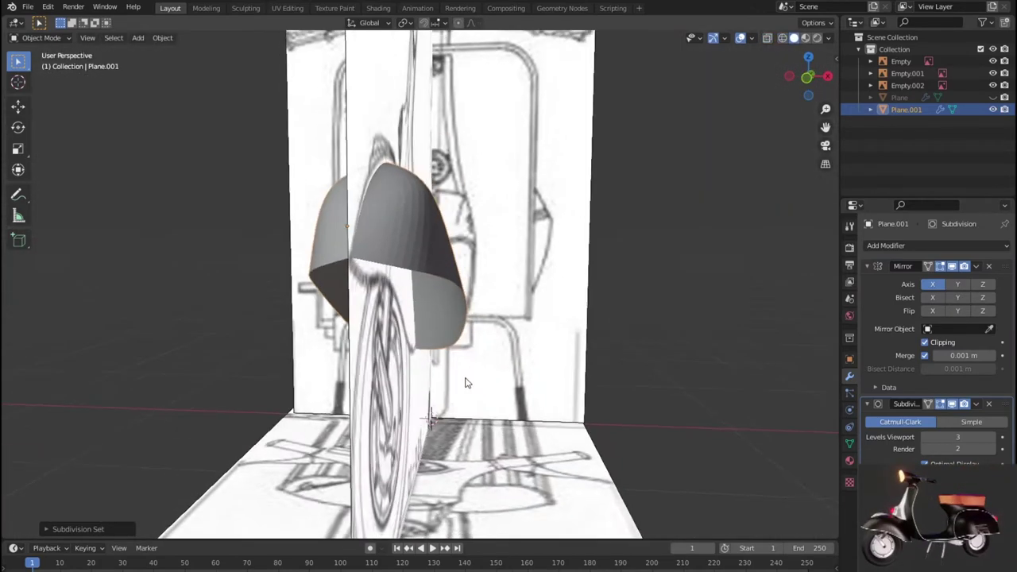
key("KP_3")
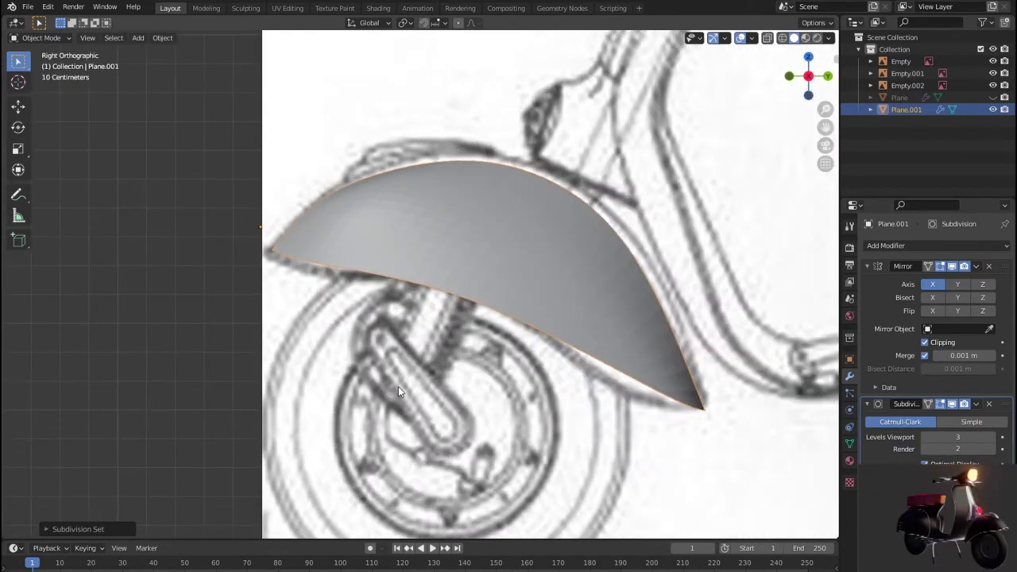
In vertex select mode, move the fender's rear edge vertices onto the side blueprint line.
scroll(398, 386, "up", 1)
key("Tab")
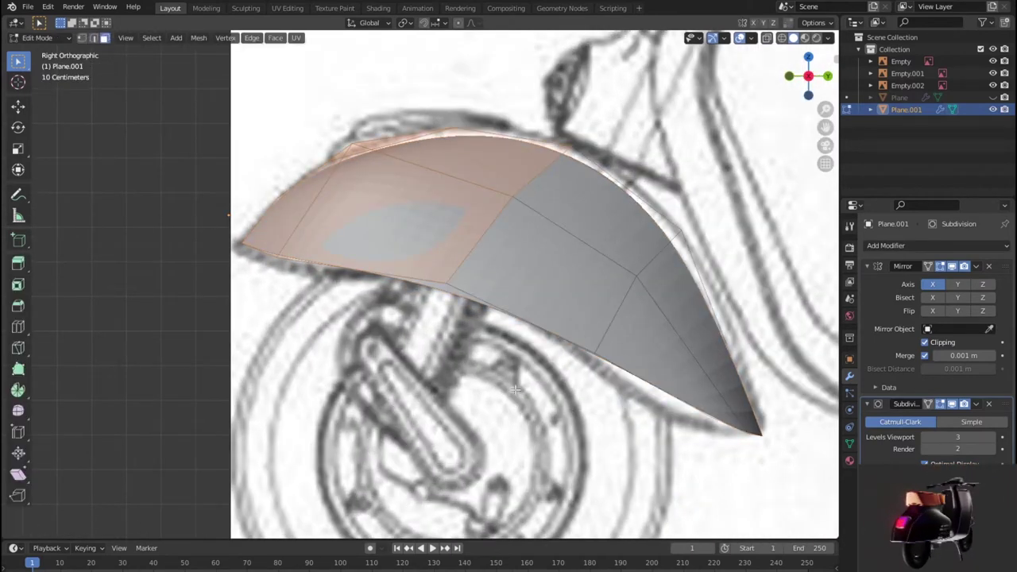
scroll(517, 389, "down", 2)
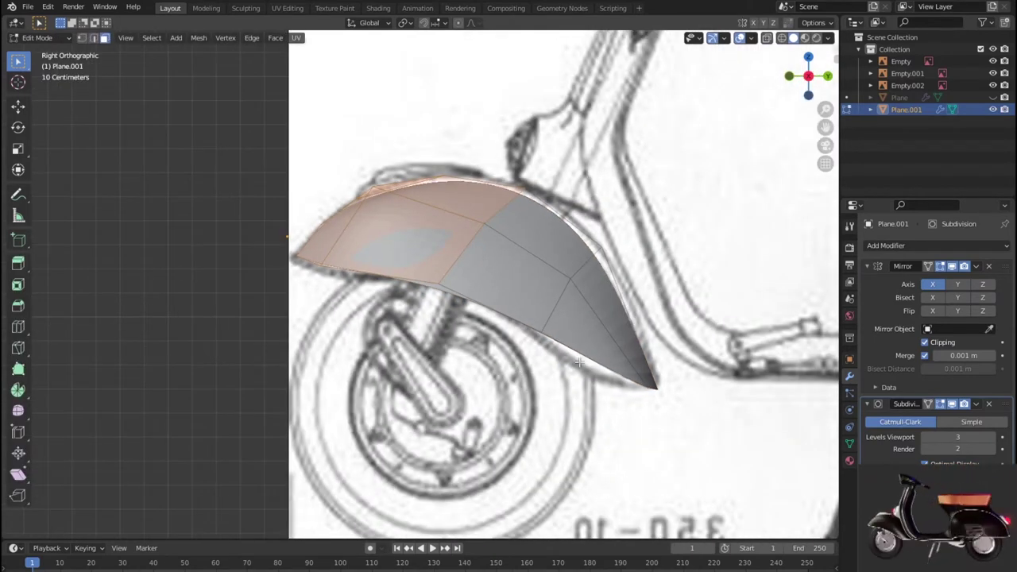
key("1")
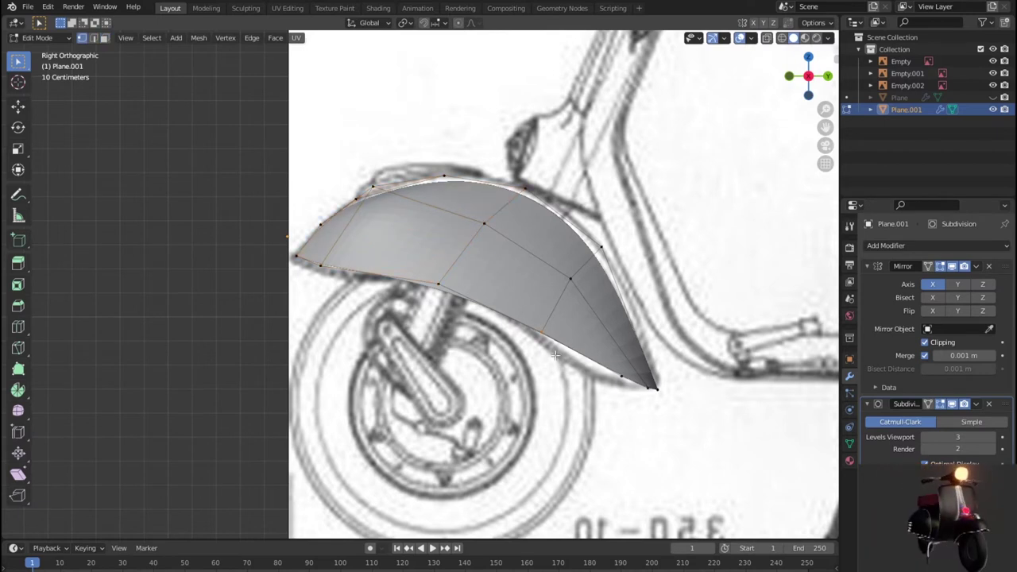
key("g")
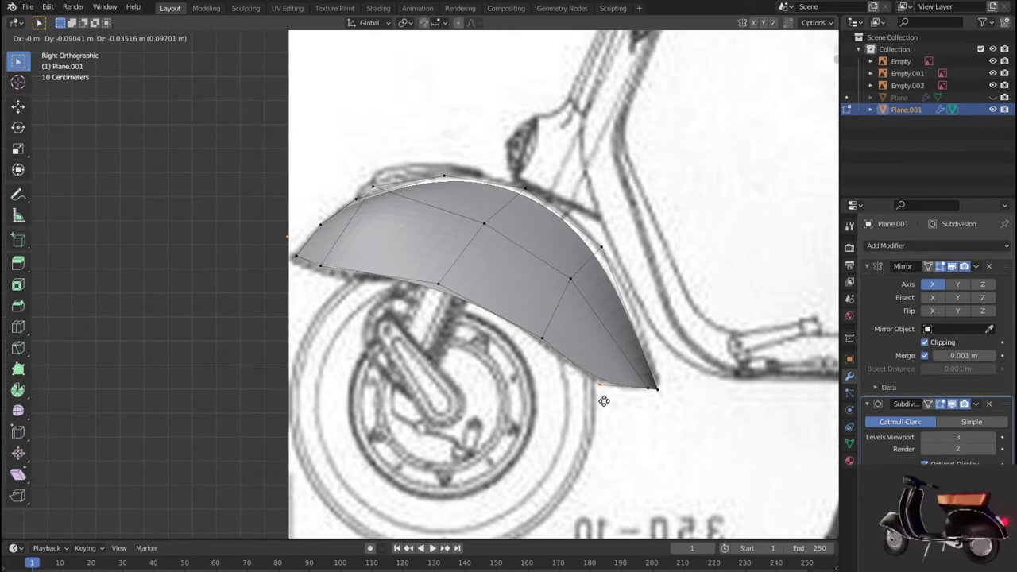
left_click(605, 396)
left_click(601, 247)
key("g")
left_click(636, 258)
key("g")
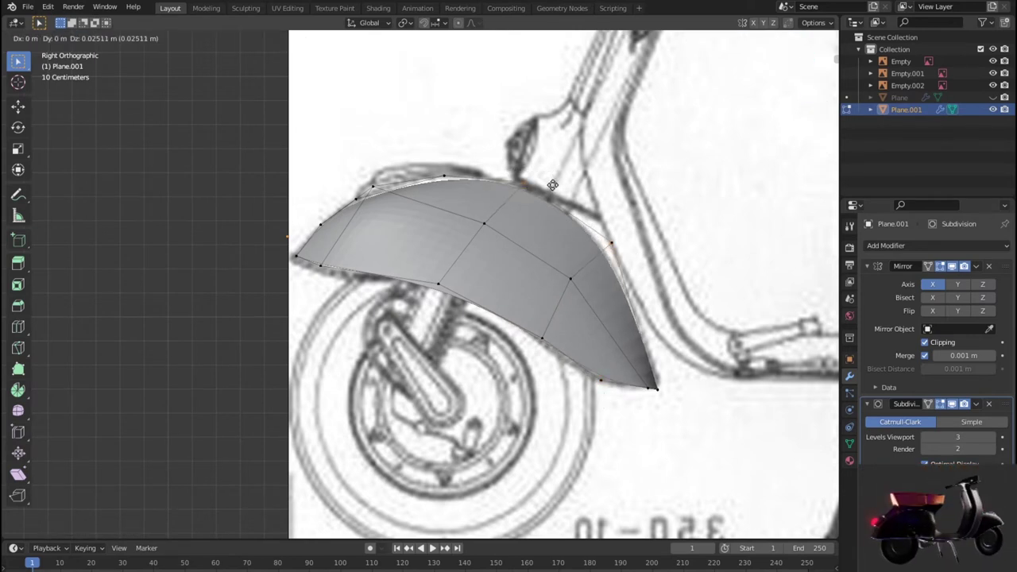
left_click(553, 184)
Adjust the top and front-edge fender vertices to follow the side blueprint curve.
left_click(443, 175)
key("g")
left_click(451, 171)
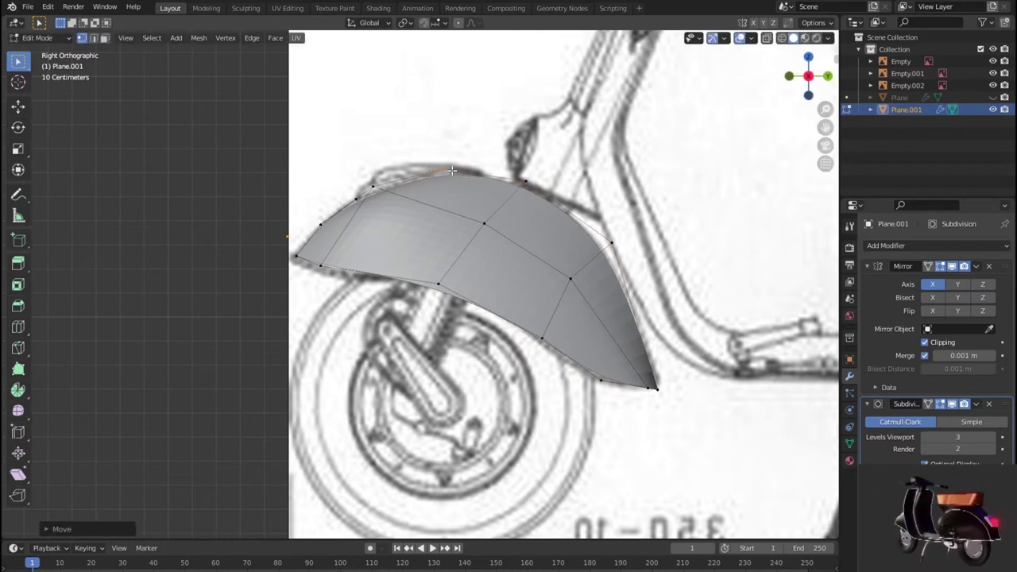
left_click(380, 185)
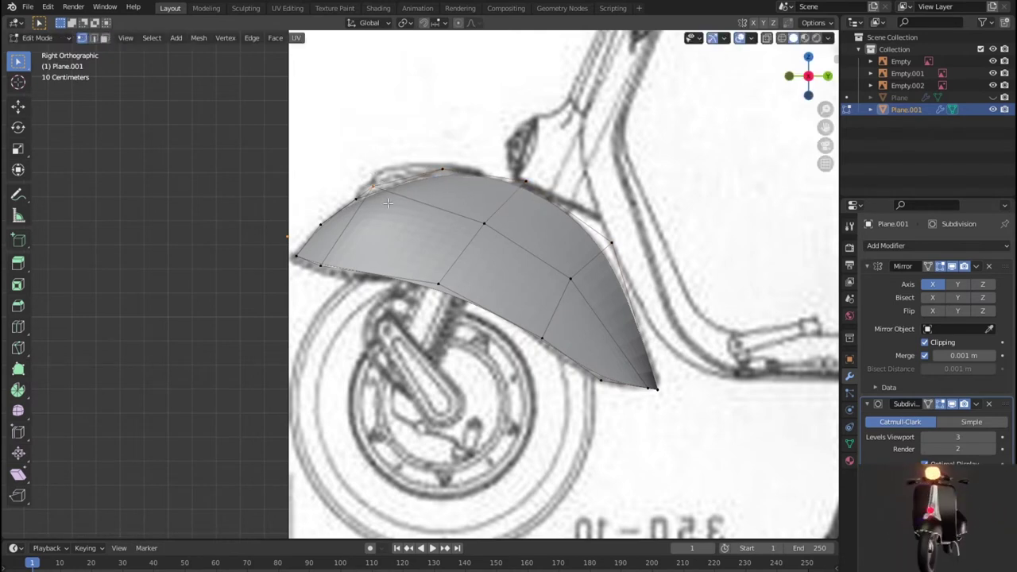
key("g")
left_click(388, 202)
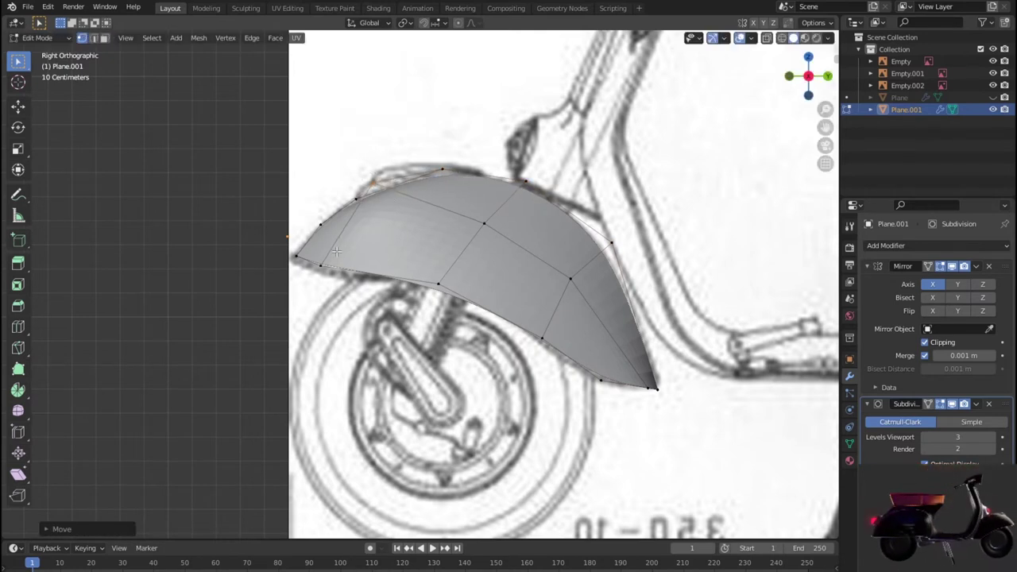
left_click(317, 284)
key("g")
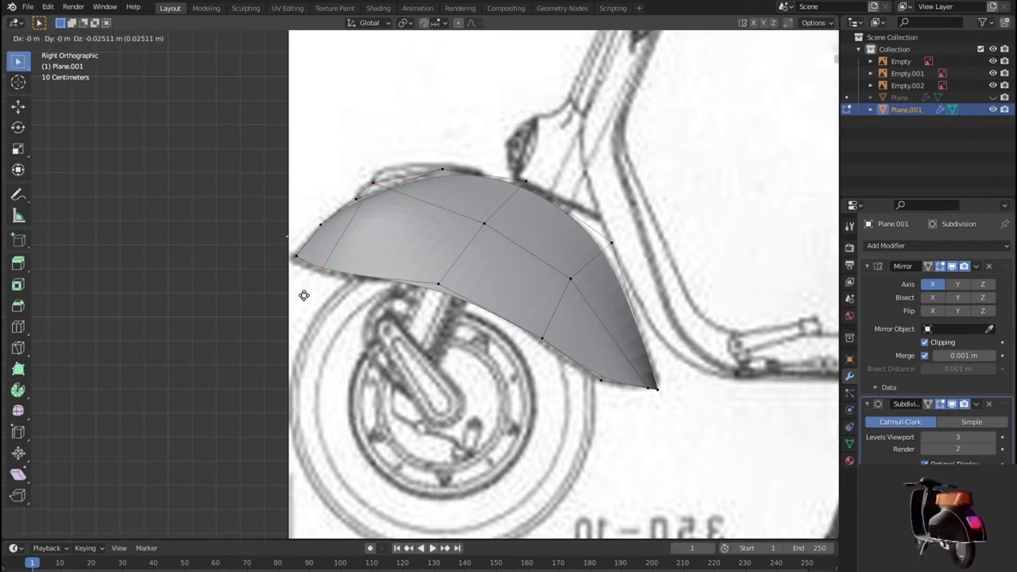
left_click(304, 298)
In Front view, move the fender's upper-right and side vertices outward to the blueprint outline.
key("KP_1")
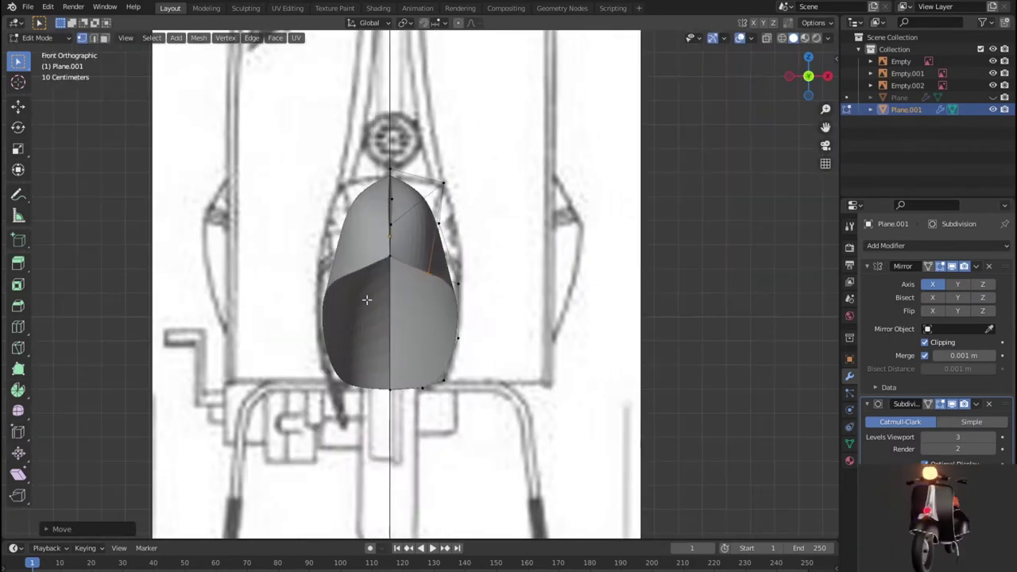
left_click(445, 225)
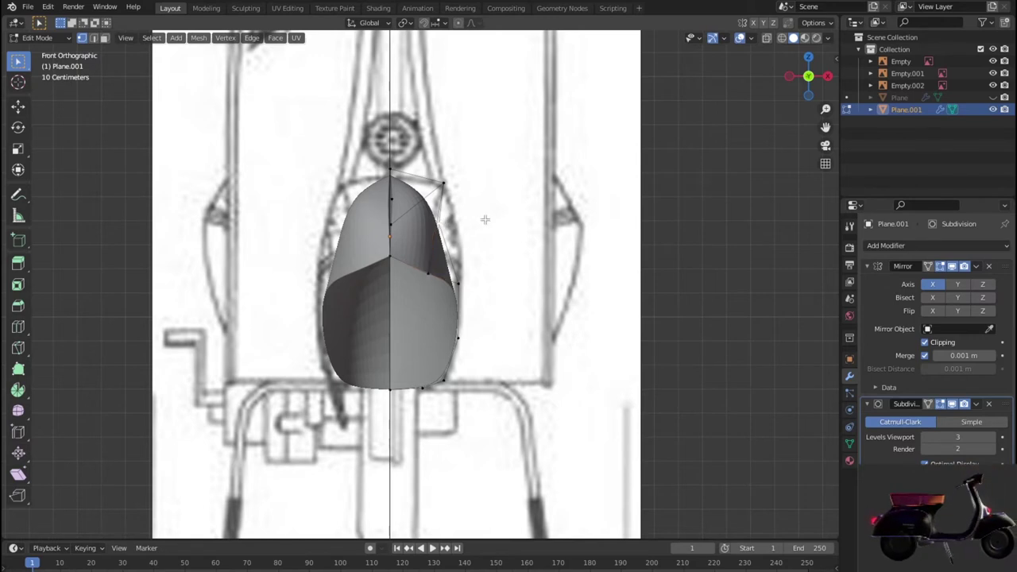
key("g")
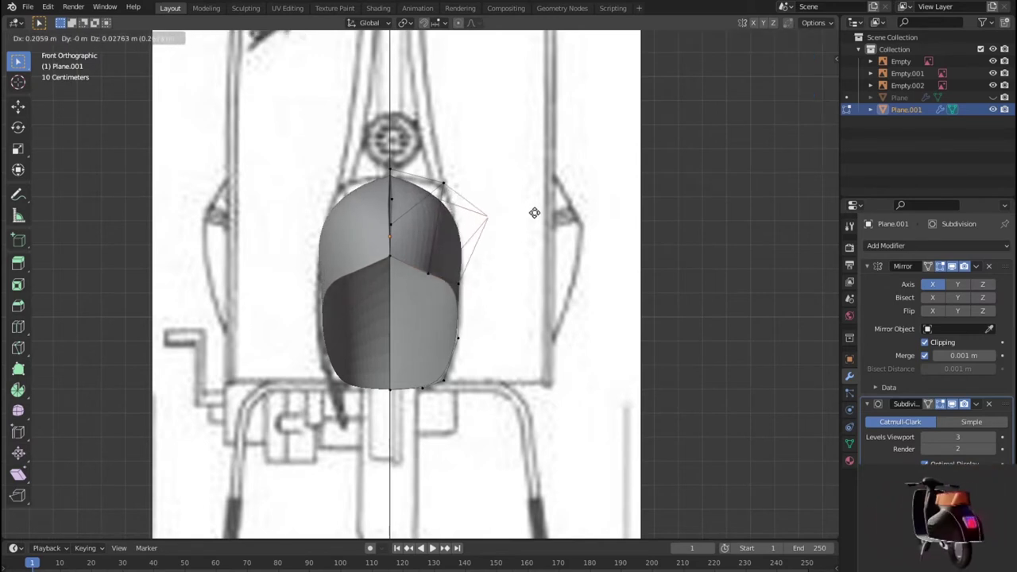
left_click(531, 214)
left_click_drag(468, 189, 471, 190)
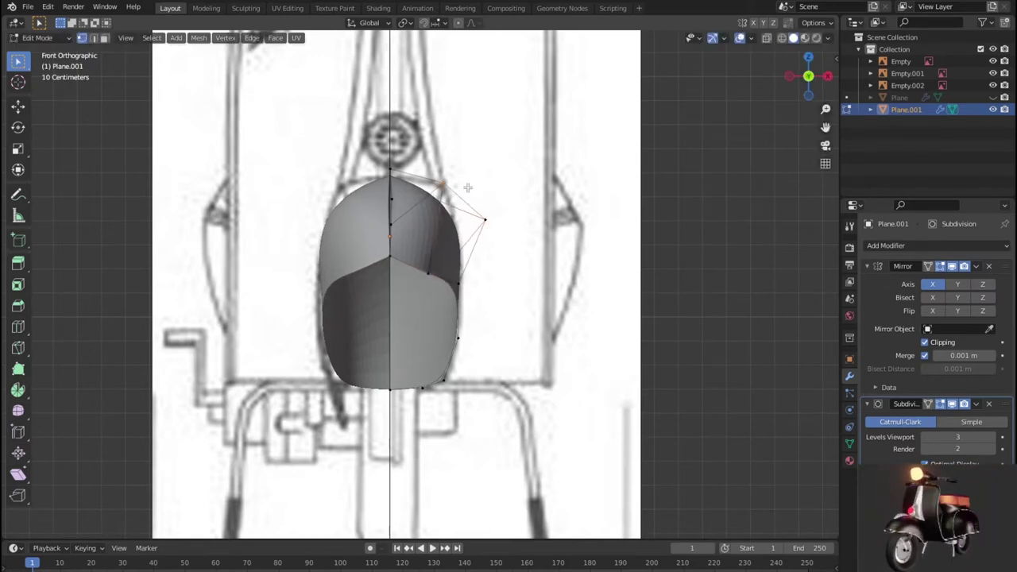
key("g")
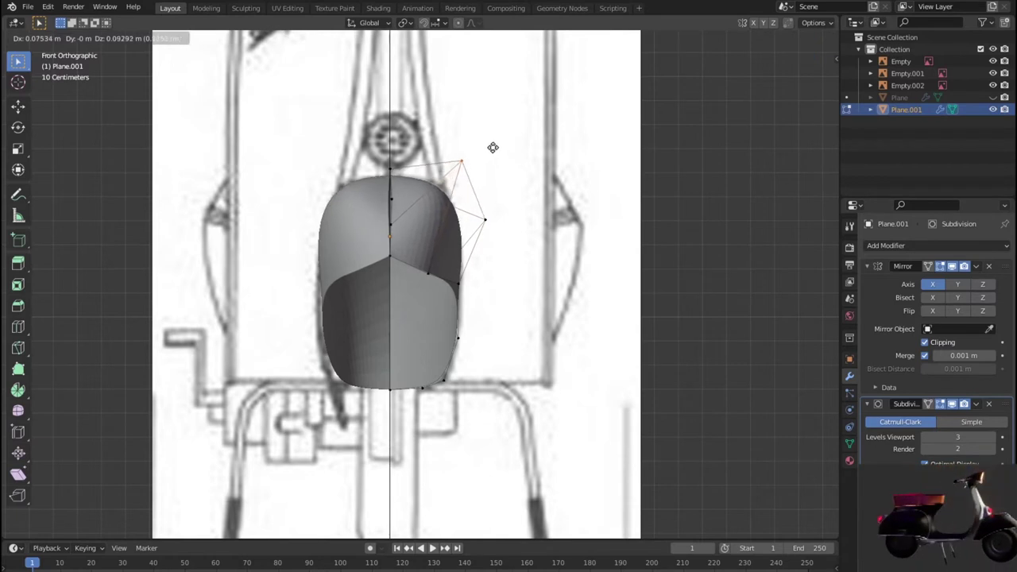
left_click(501, 150)
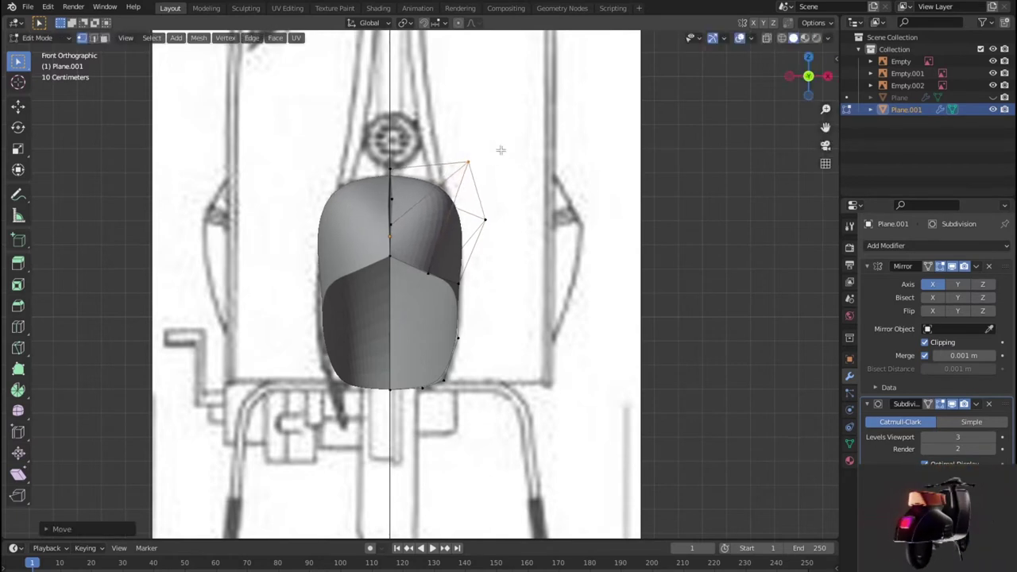
left_click(458, 285)
key("g")
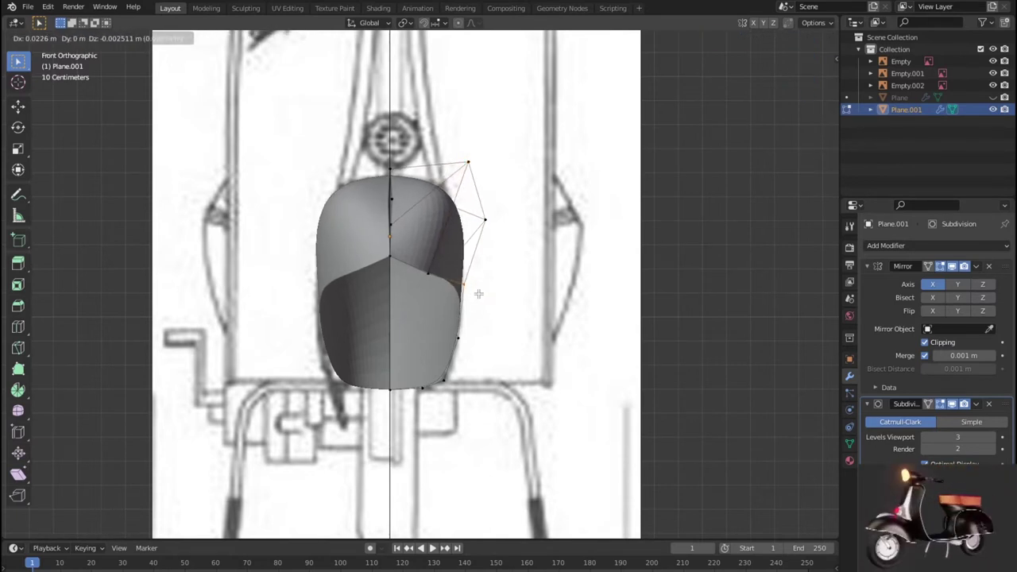
left_click(479, 294)
Return to Object Mode and orbit around the smoothed fender to inspect it.
scroll(479, 294, "down", 3)
mouse_move(478, 294)
middle_mouse_down()
mouse_move(482, 360)
mouse_move(653, 332)
mouse_move(698, 378)
mouse_move(572, 414)
mouse_move(509, 373)
middle_mouse_up()
key("Tab")
scroll(472, 343, "up", 5)
mouse_move(471, 343)
middle_mouse_down()
mouse_move(440, 288)
mouse_move(494, 240)
mouse_move(595, 263)
mouse_move(642, 289)
mouse_move(672, 379)
mouse_move(660, 454)
mouse_move(649, 387)
middle_mouse_up()
key("KP_7")
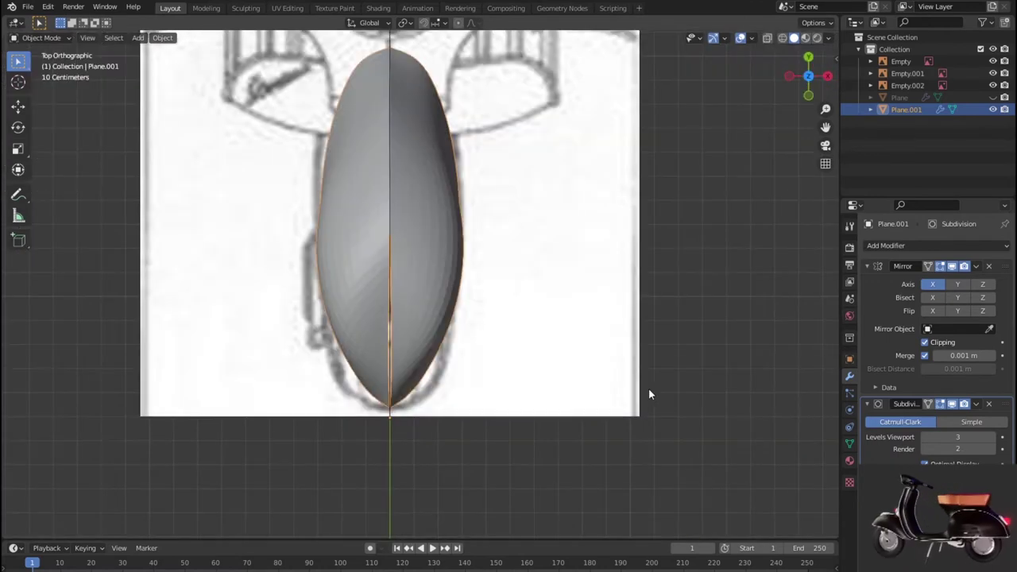
Re-enter Edit Mode in wireframe and line up the right-side view of the fender.
key("Tab")
key("shift+z")
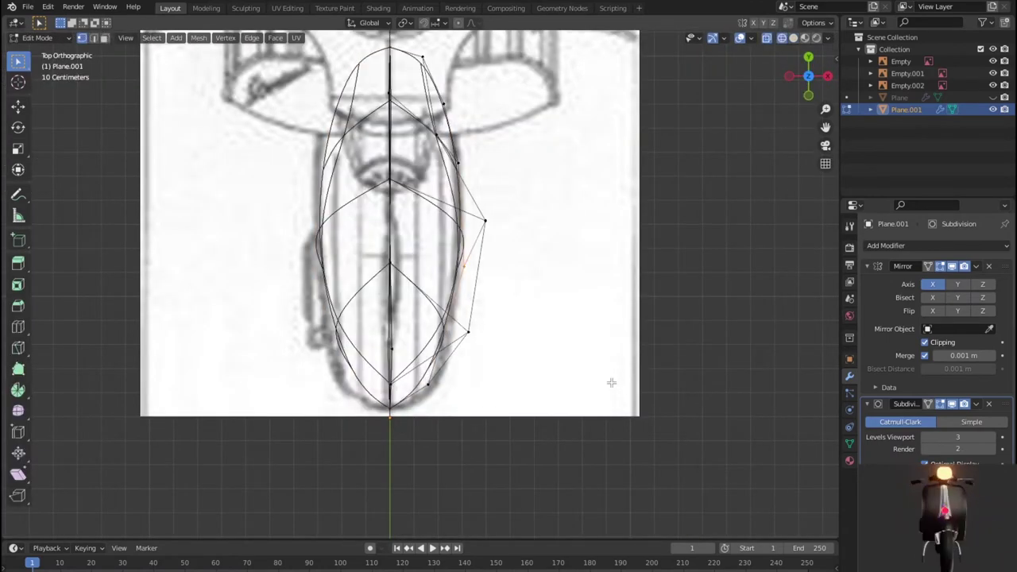
scroll(611, 382, "down", 2)
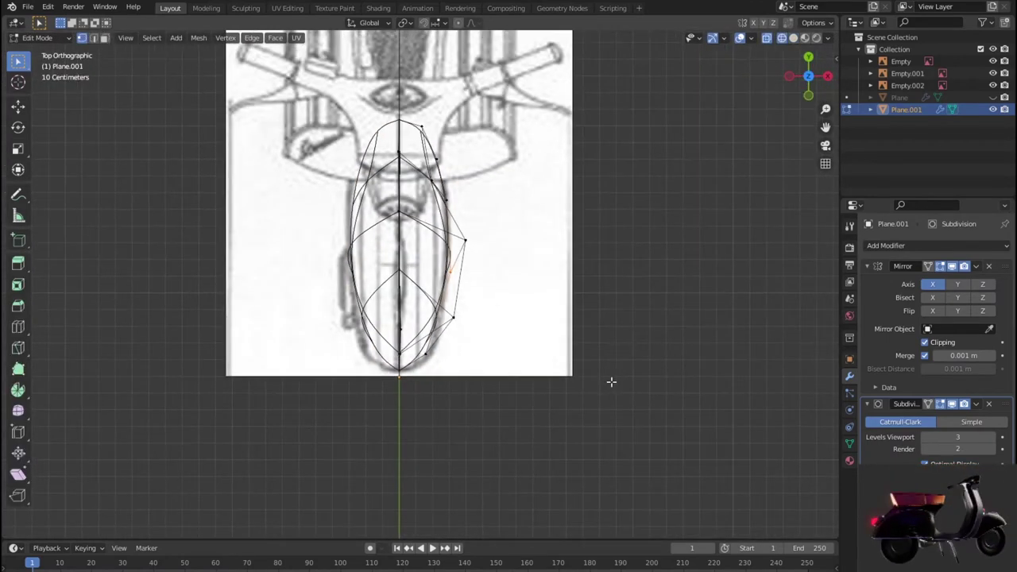
middle_click_drag(586, 368, 439, 264)
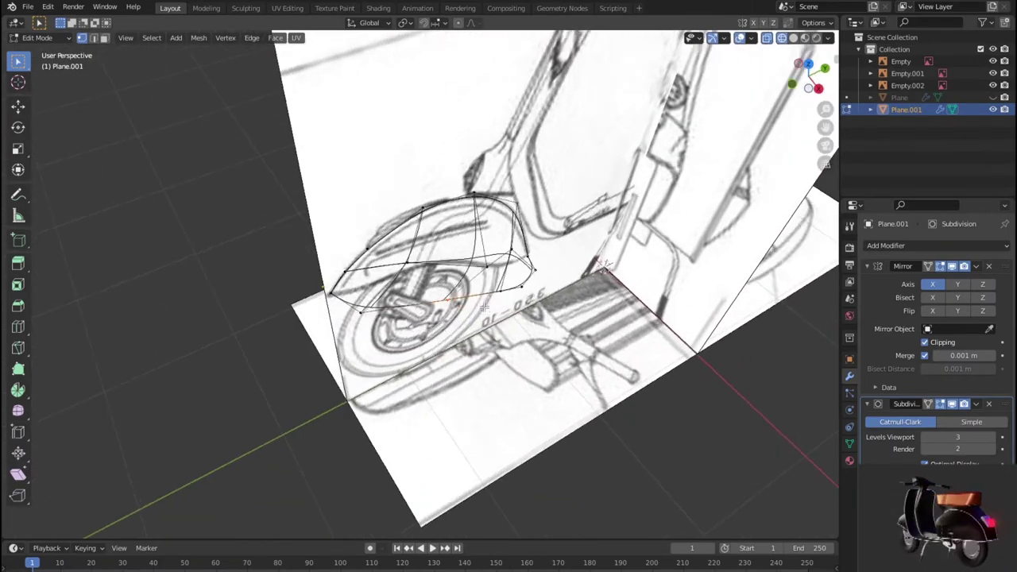
key("KP_3")
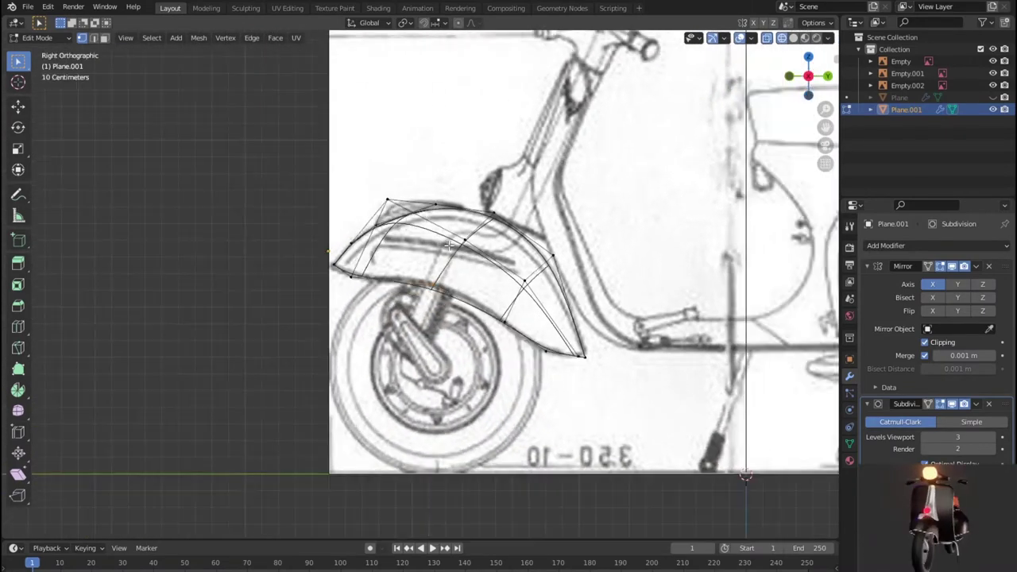
scroll(518, 284, "up", 2)
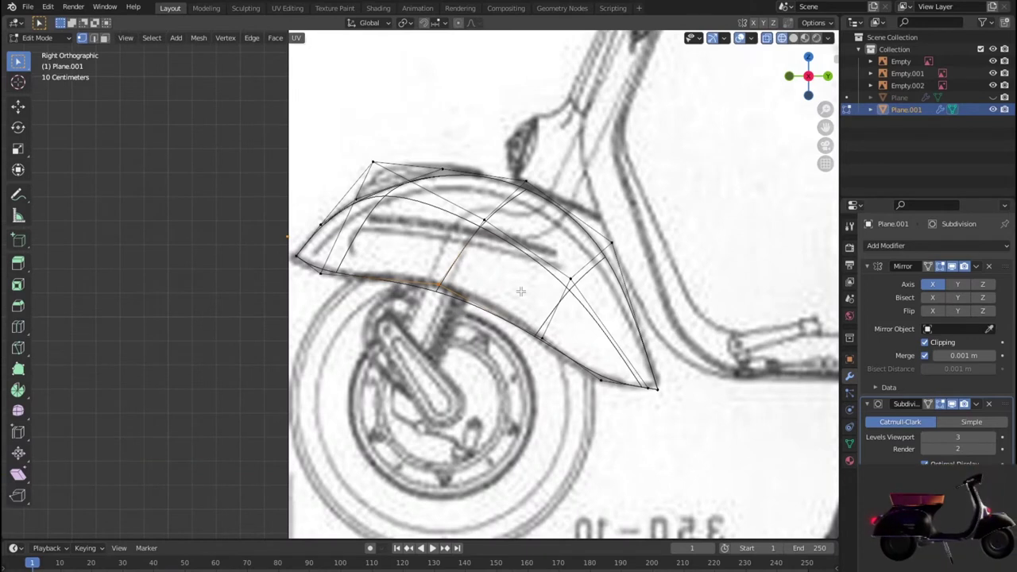
scroll(521, 292, "down", 1)
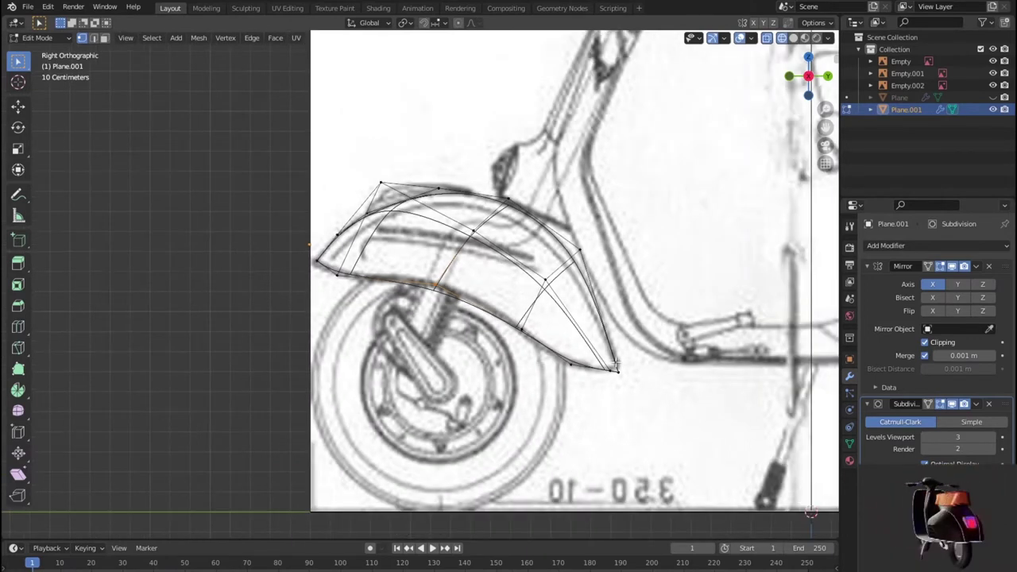
Drop the fender's lower rear tip vertex onto the side blueprint curve, then frame it from above.
left_click_drag(625, 377, 645, 387)
key("g")
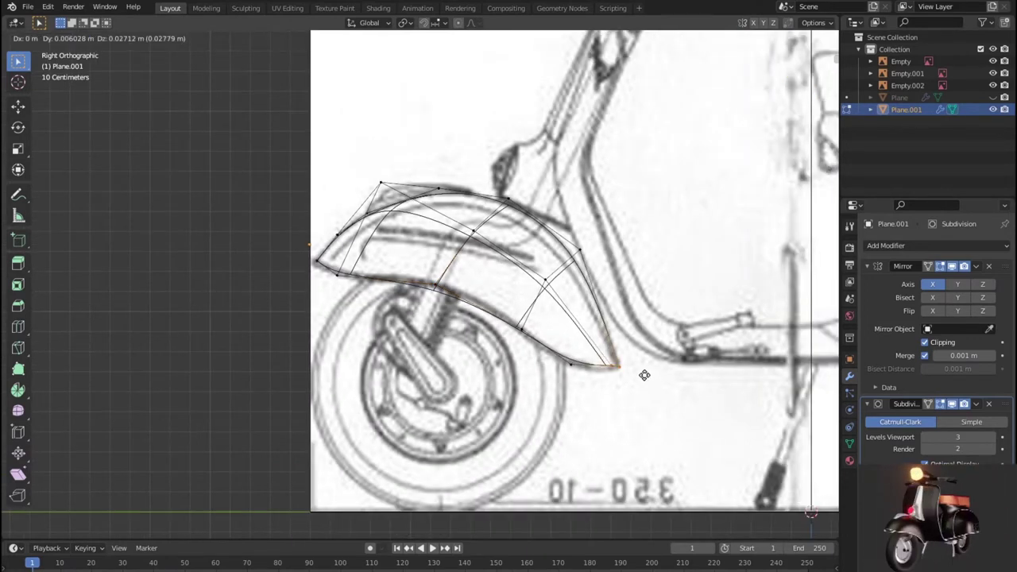
left_click(600, 382)
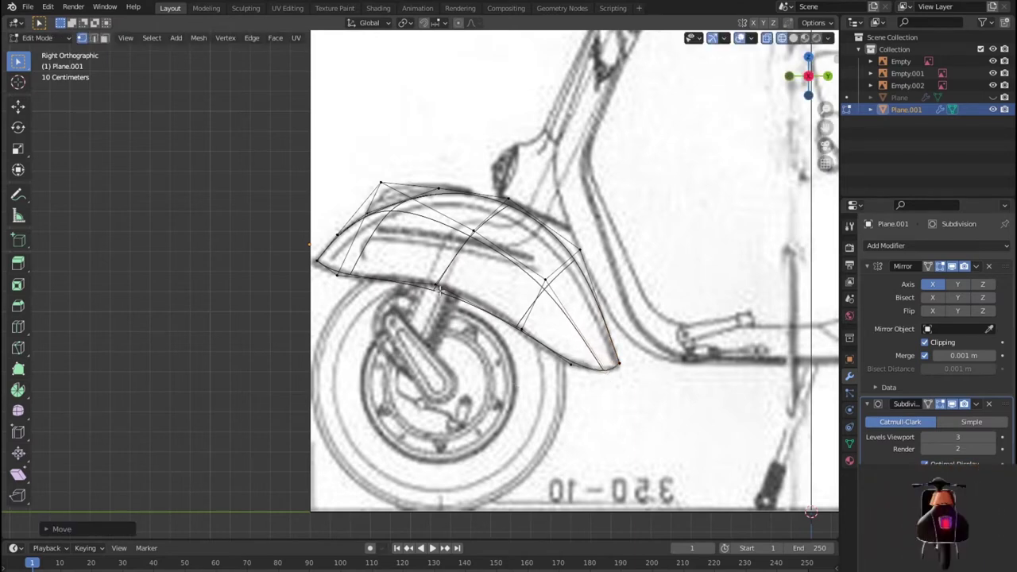
mouse_move(463, 281)
middle_mouse_down()
mouse_move(448, 393)
mouse_move(461, 374)
middle_mouse_up()
key("g")
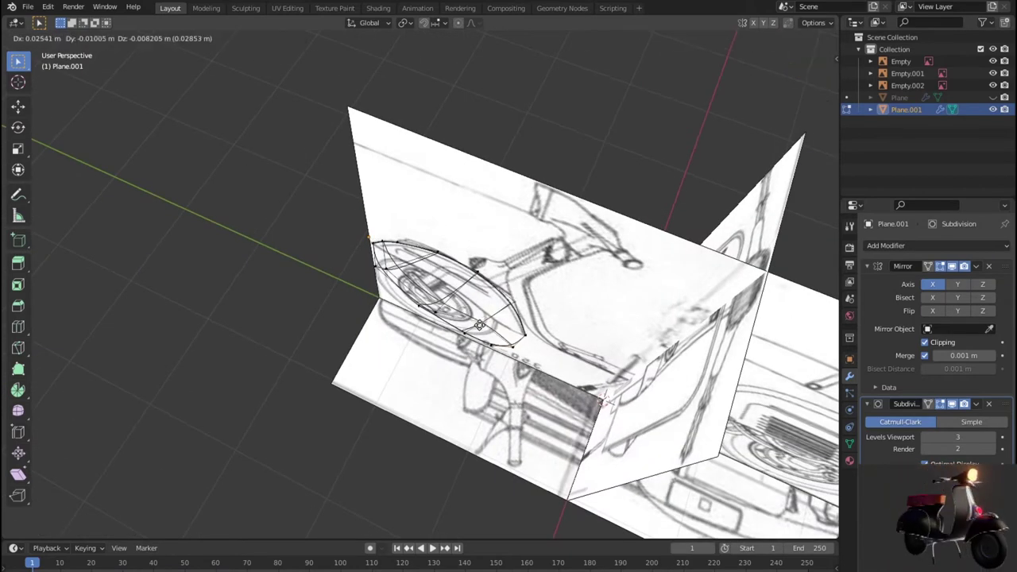
left_click(457, 326)
mouse_move(457, 326)
middle_mouse_down()
mouse_move(488, 427)
mouse_move(500, 429)
middle_mouse_up()
key("KP_7")
key("KP_Decimal")
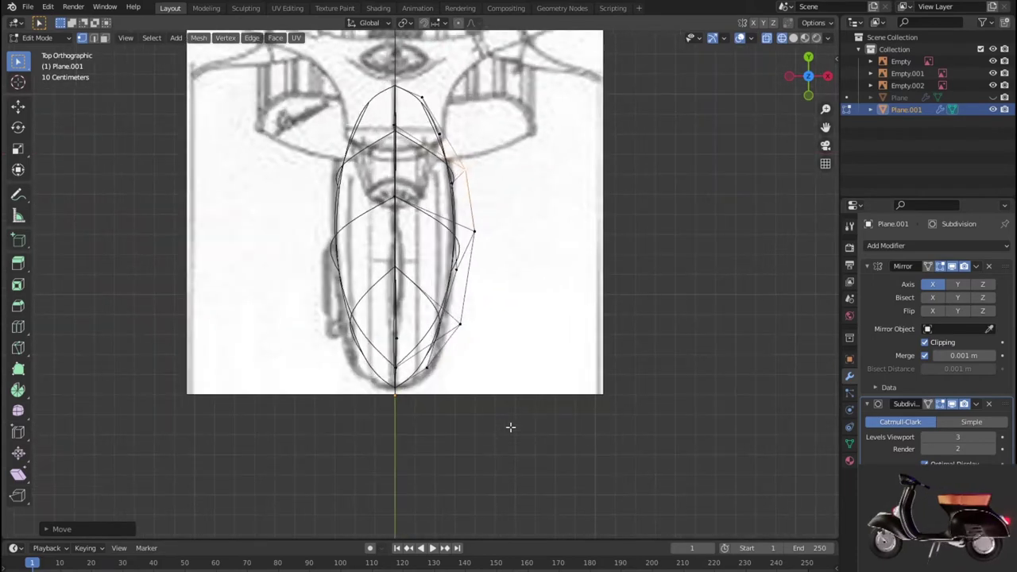
Turn off X-ray while editing the fender in the top view.
scroll(509, 423, "up", 1)
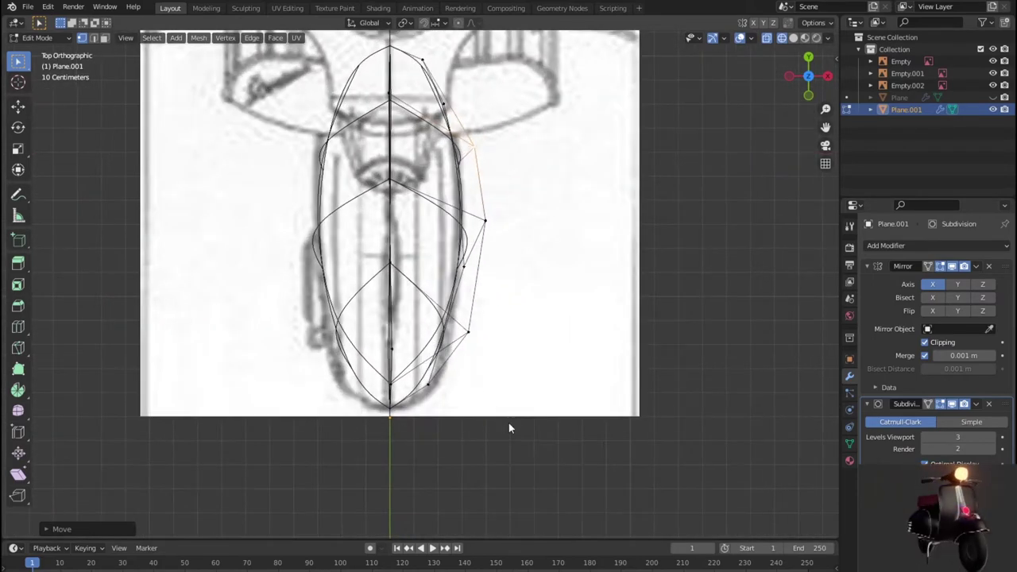
key("Tab")
scroll(509, 422, "down", 1)
mouse_move(509, 421)
middle_mouse_down()
mouse_move(491, 417)
mouse_move(498, 423)
middle_mouse_up()
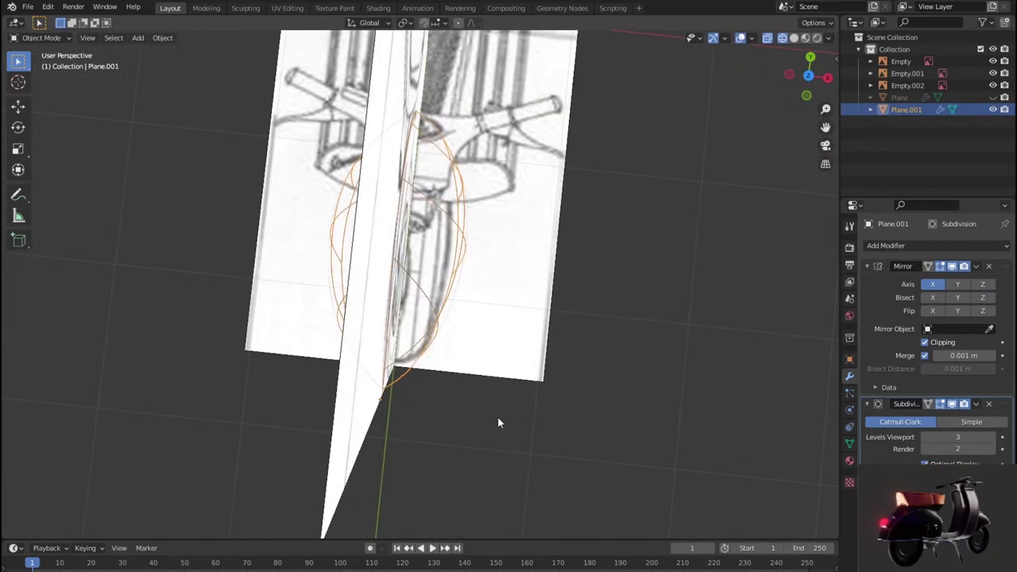
key("Tab")
key("KP_7")
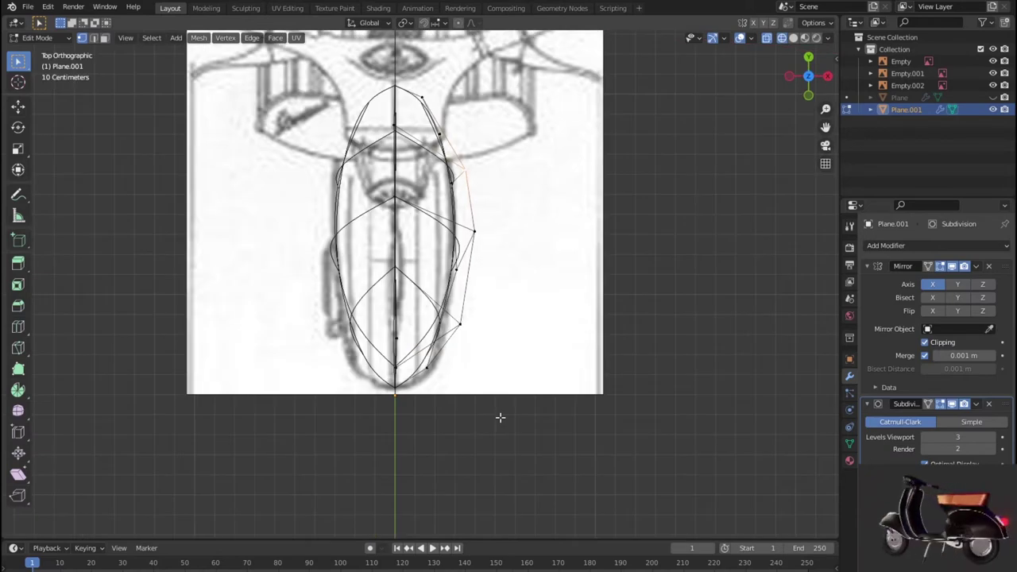
scroll(500, 418, "down", 3)
middle_click_drag(509, 411, 393, 302)
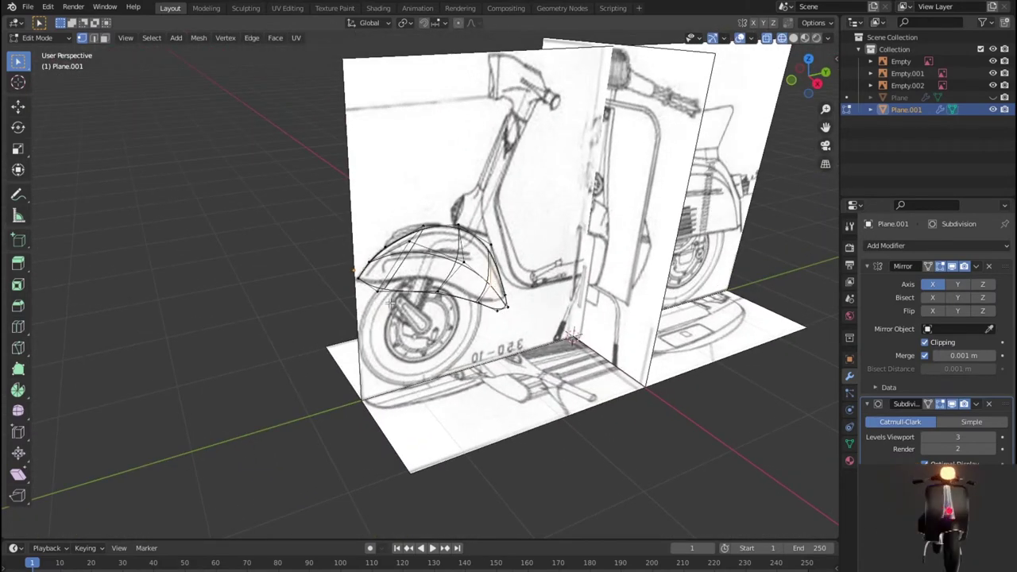
key("alt+z")
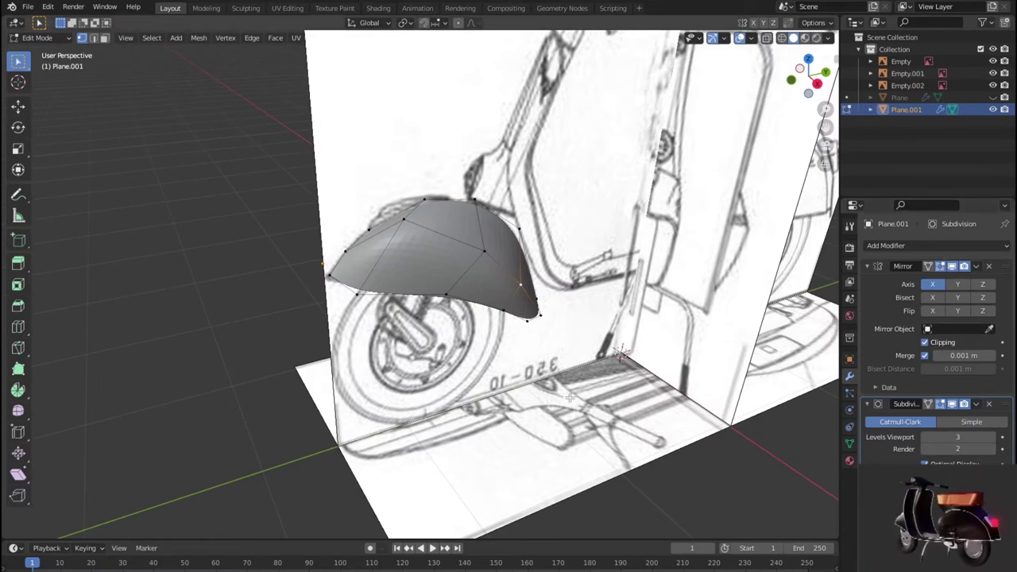
Return to Object Mode and view the fender in front wireframe.
key("Tab")
mouse_move(564, 395)
middle_mouse_down()
mouse_move(555, 432)
mouse_move(623, 395)
middle_mouse_up()
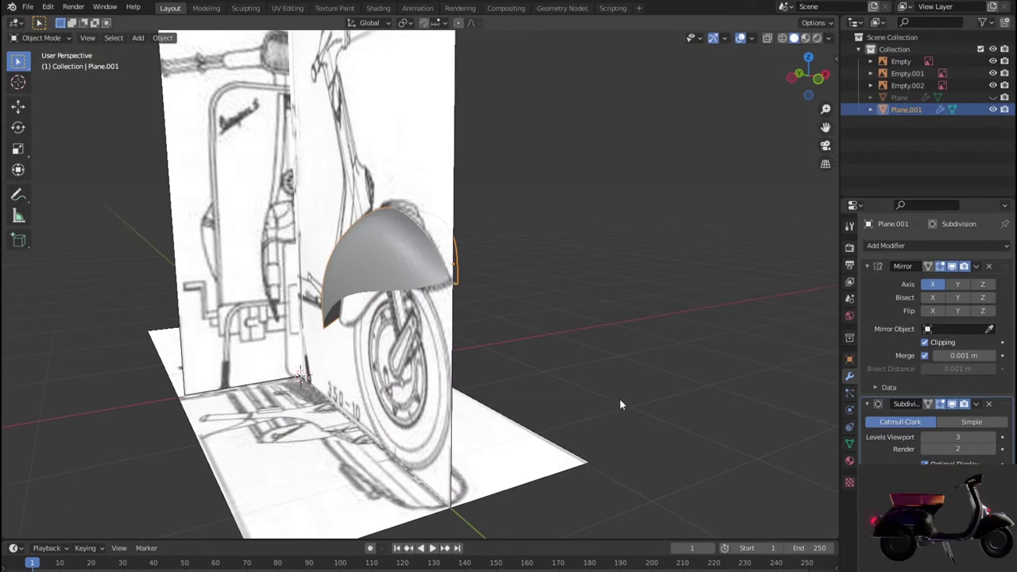
key("KP_1")
key("shift+z")
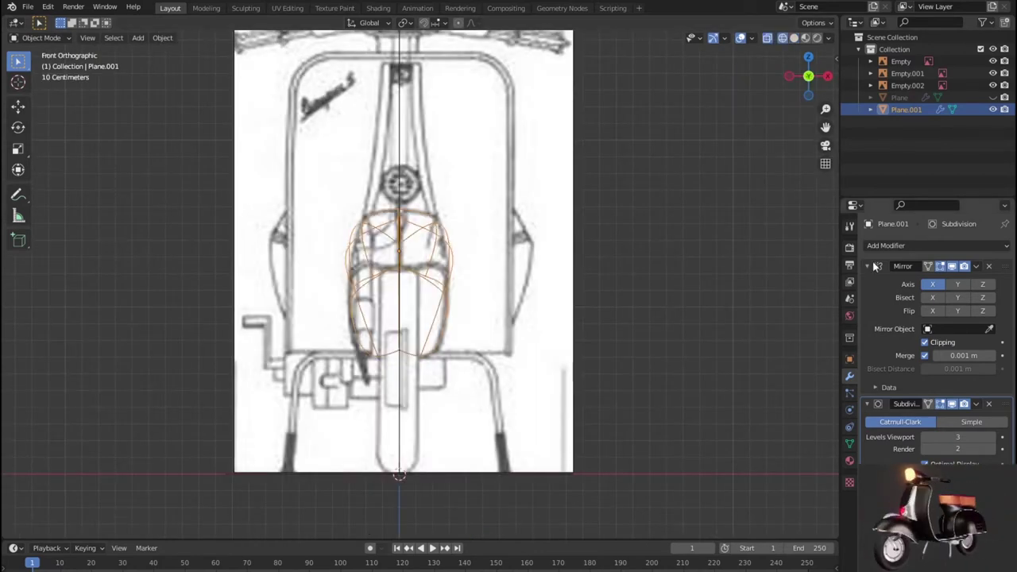
Add a Solidify modifier to the fender and check its thickness in solid shading.
left_click(898, 245)
left_click(782, 453)
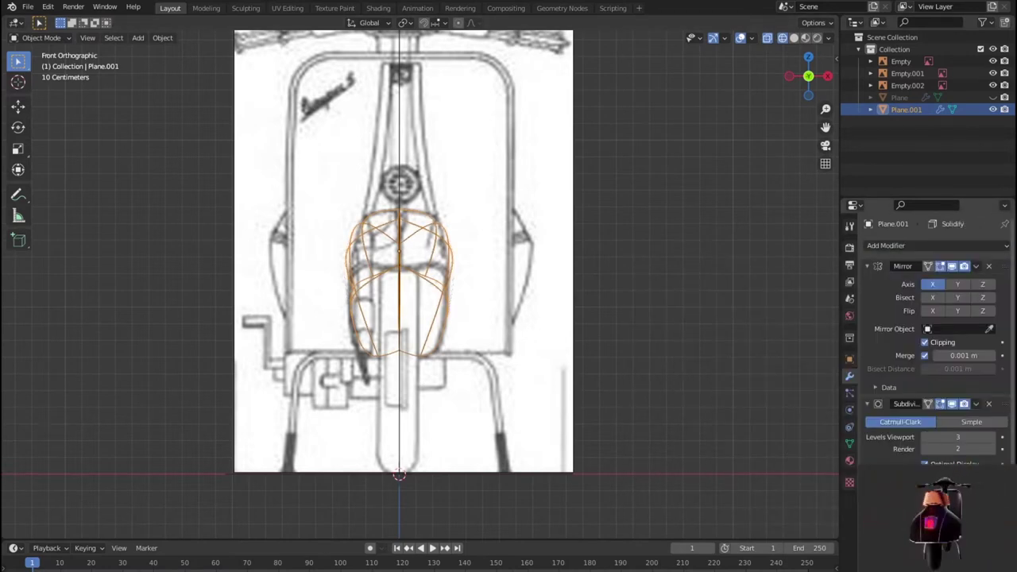
mouse_move(688, 444)
middle_mouse_down()
mouse_move(587, 443)
mouse_move(605, 335)
mouse_move(638, 330)
mouse_move(664, 338)
mouse_move(709, 448)
mouse_move(540, 442)
mouse_move(494, 414)
mouse_move(398, 472)
mouse_move(436, 39)
mouse_move(483, 452)
mouse_move(477, 371)
mouse_move(537, 363)
middle_mouse_up()
key("shift+z")
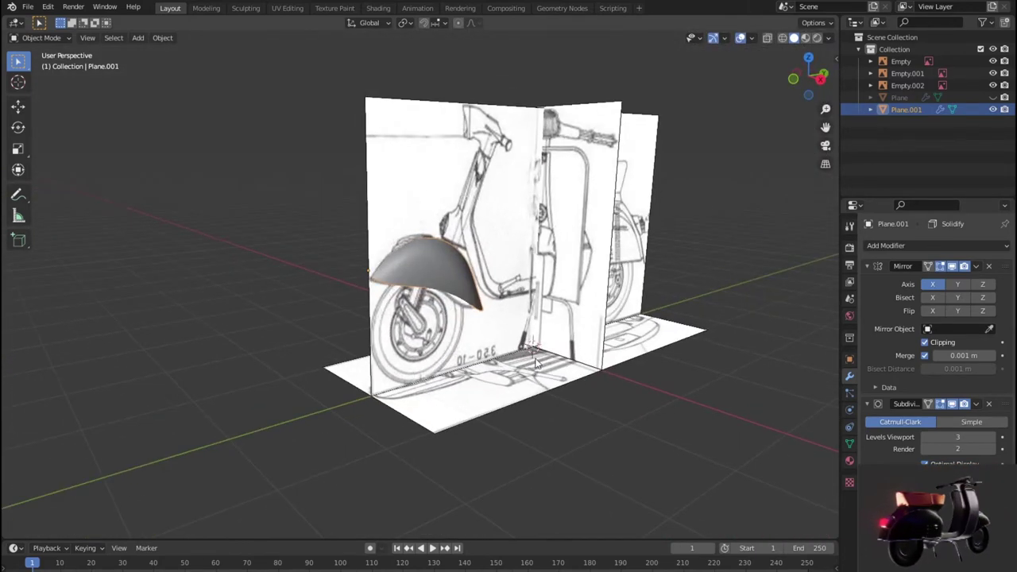
Hide the fender Plane.001 and check the blueprints in front and right views.
key("KP_1")
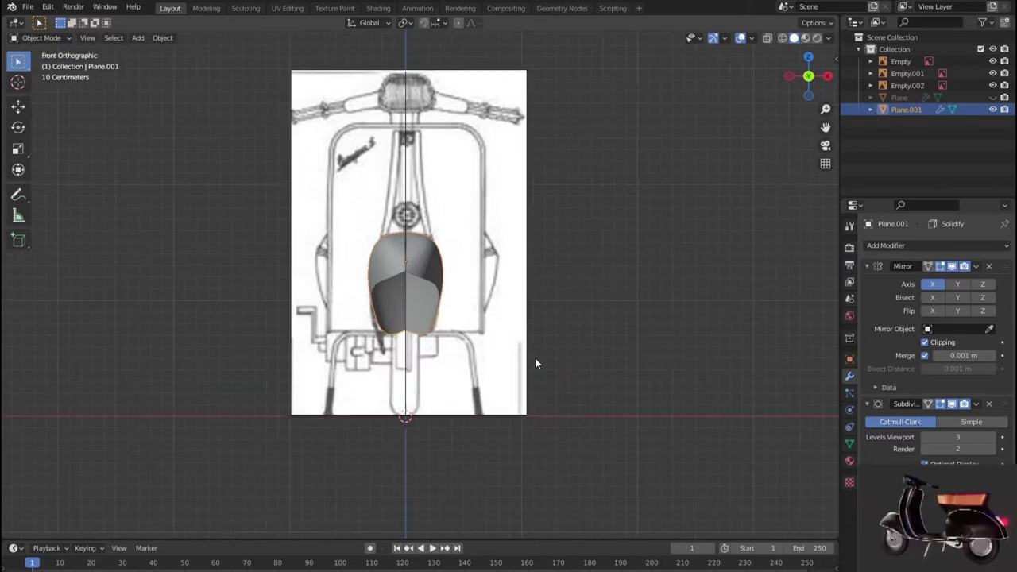
left_click(993, 109)
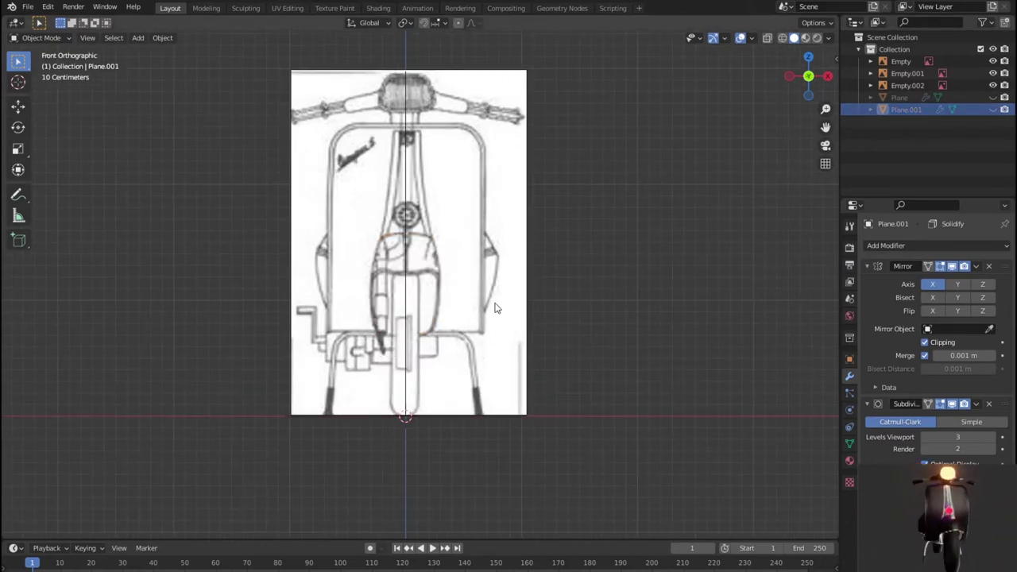
scroll(494, 308, "up", 2)
scroll(494, 308, "down", 2)
middle_click_drag(495, 308, 405, 387)
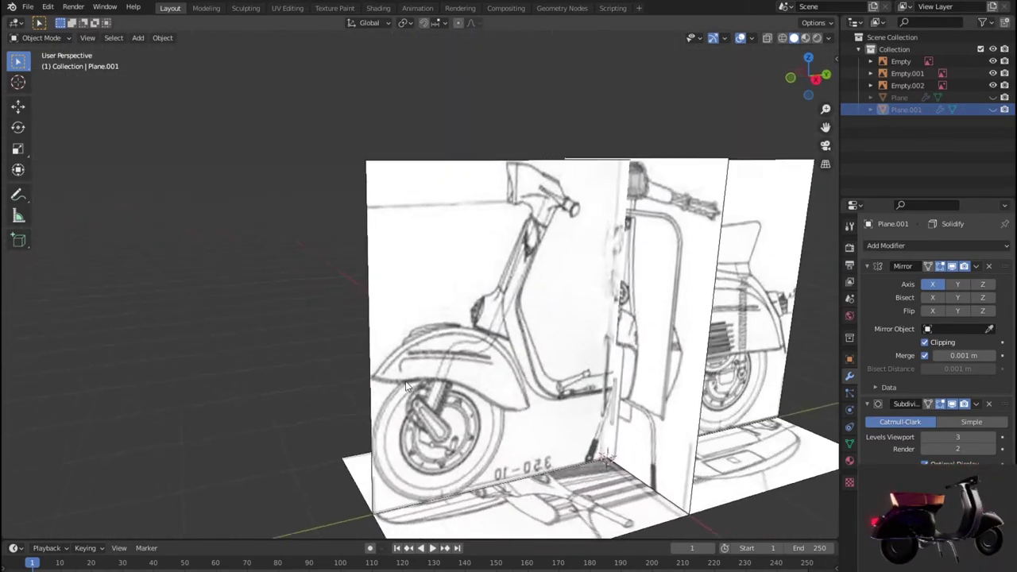
key("KP_3")
key("KP_1")
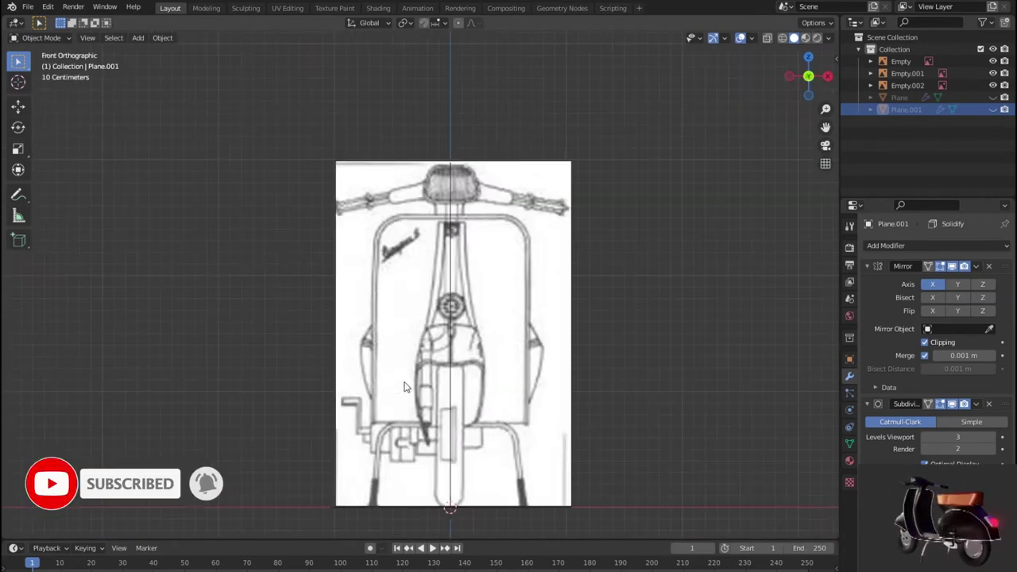
key("KP_3")
Unhide both the leg-shield Plane and the fender Plane.001 in the Outliner.
scroll(421, 375, "up", 4)
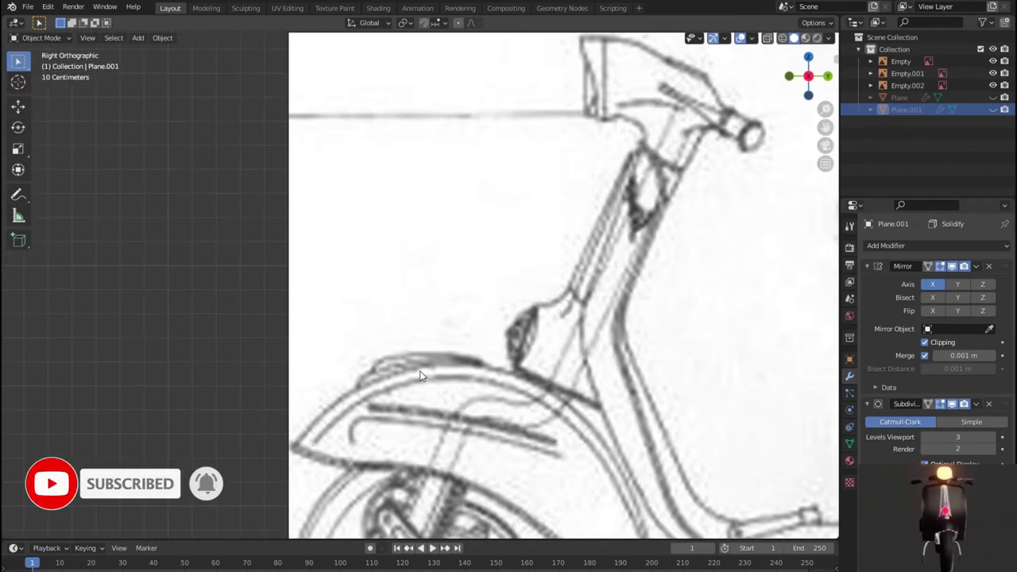
middle_click_drag(572, 373, 412, 346, "shift")
scroll(413, 340, "down", 1)
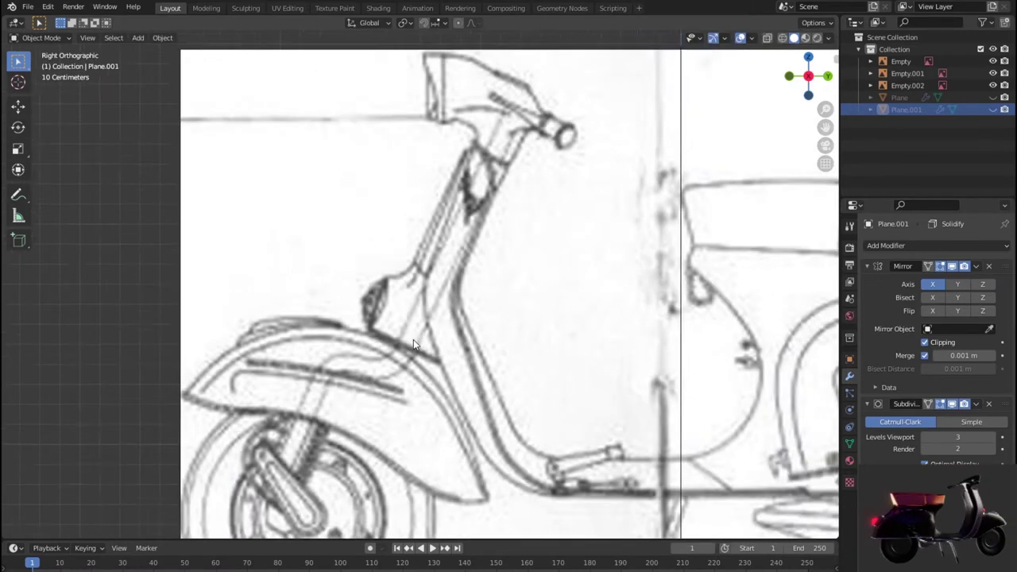
scroll(413, 339, "down", 2)
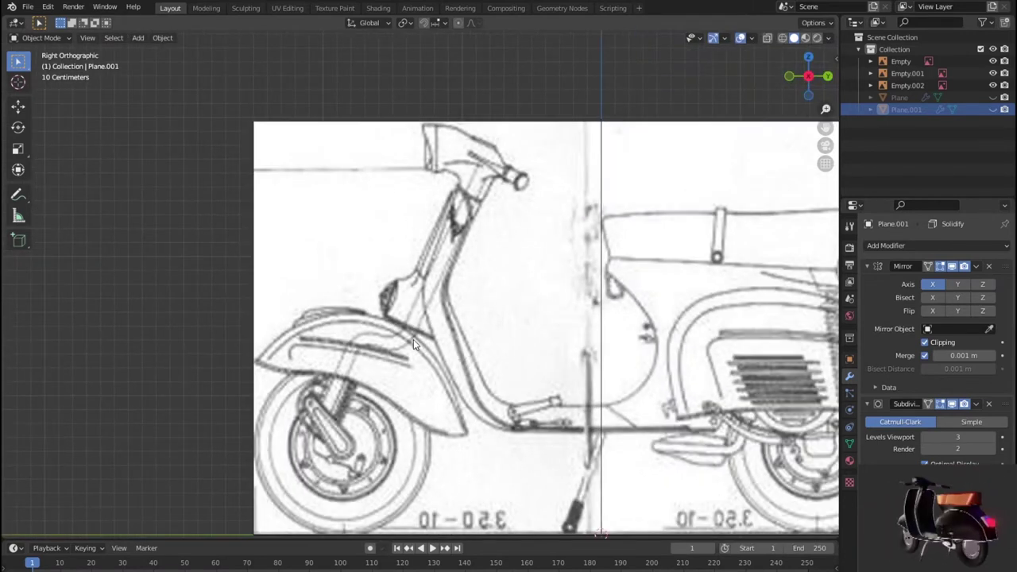
scroll(414, 339, "down", 1)
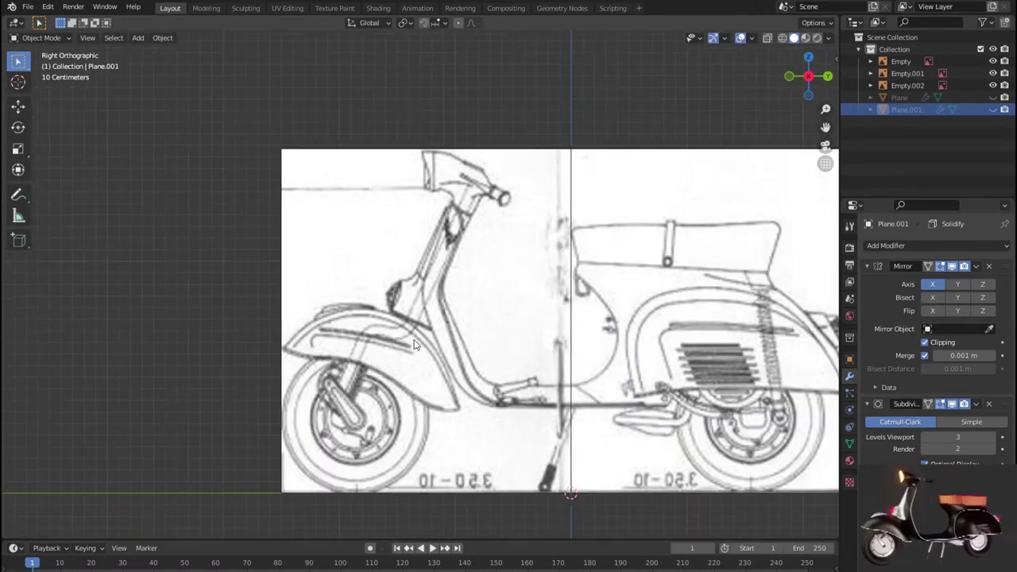
left_click(992, 97)
left_click(992, 109)
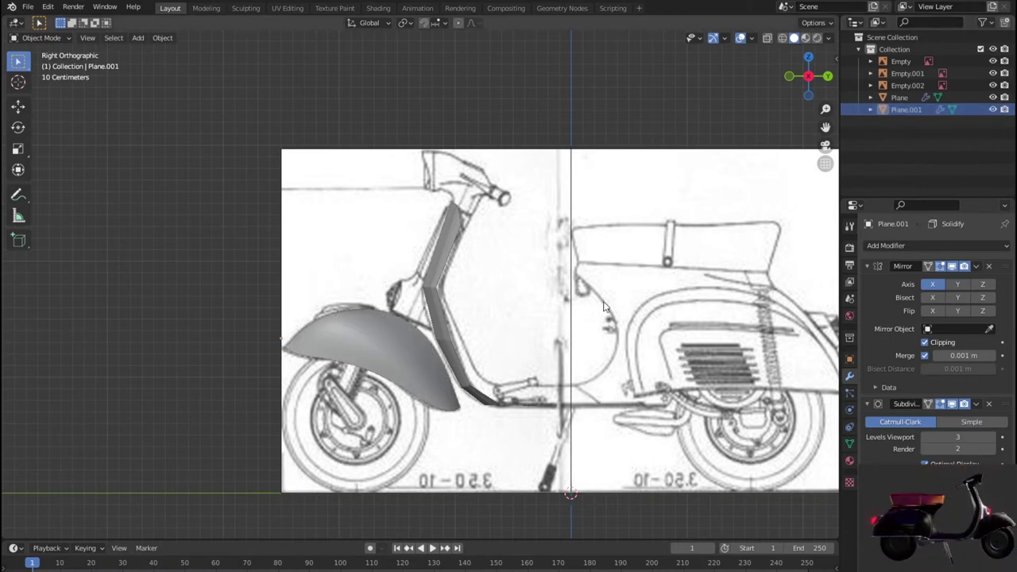
Select the leg-shield Plane and add a Solidify modifier with 0.03 m thickness.
scroll(654, 274, "down", 1)
mouse_move(653, 273)
middle_mouse_down()
mouse_move(609, 344)
mouse_move(615, 314)
mouse_move(560, 284)
mouse_move(623, 347)
mouse_move(681, 357)
mouse_move(654, 347)
mouse_move(669, 318)
mouse_move(728, 331)
mouse_move(627, 353)
middle_mouse_up()
left_click(488, 286)
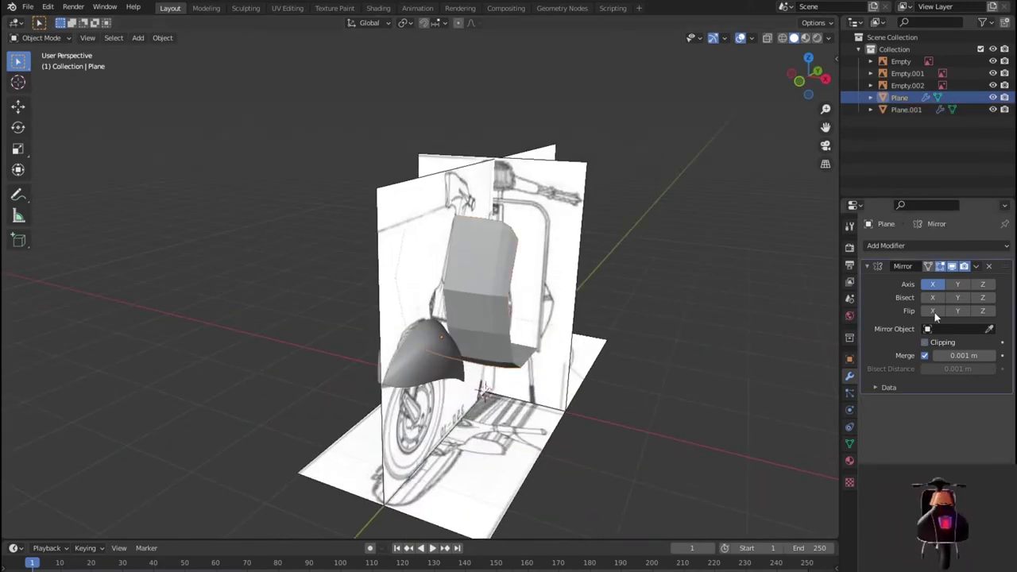
left_click(906, 247)
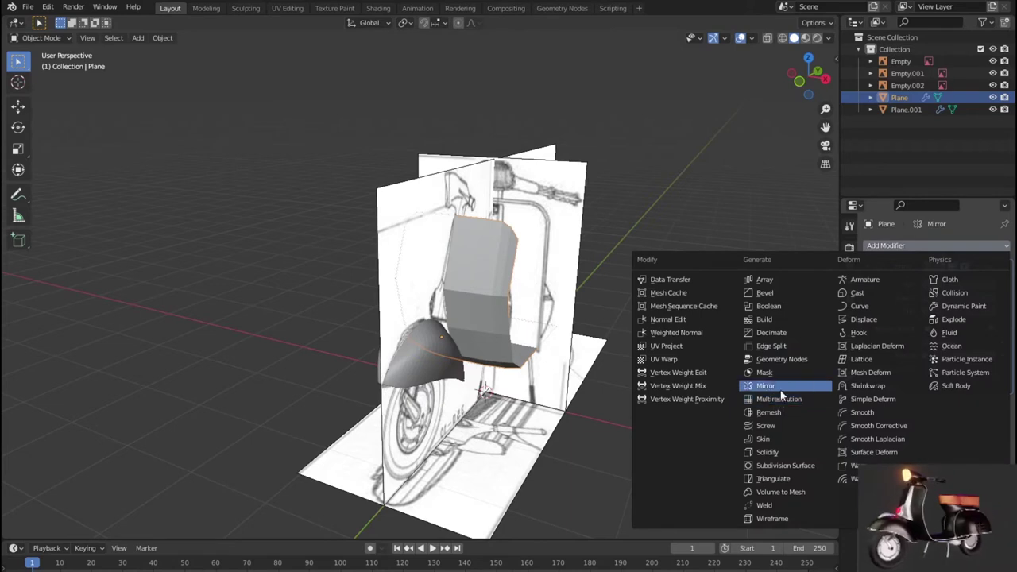
left_click(790, 452)
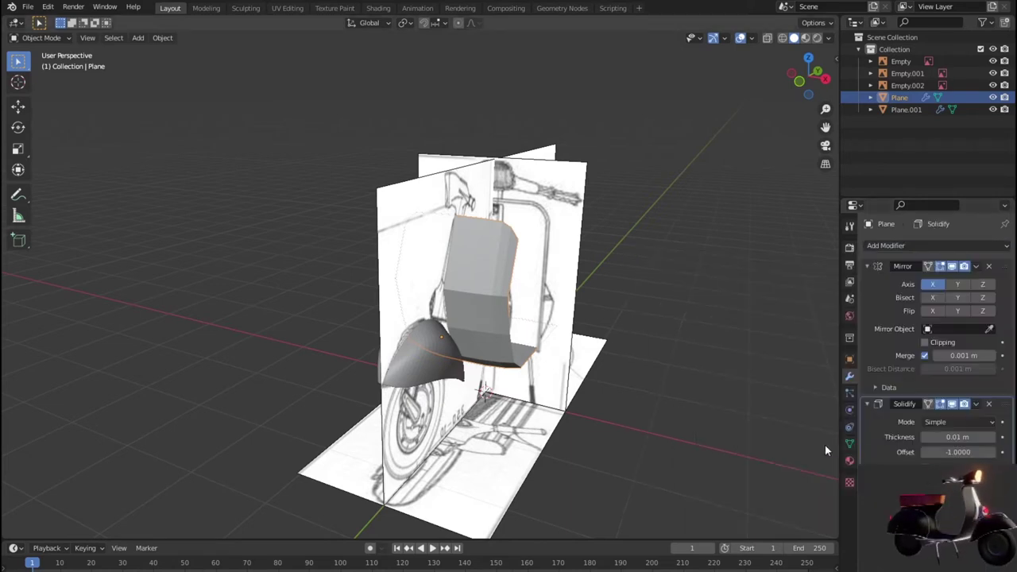
left_click_drag(957, 437, 993, 439)
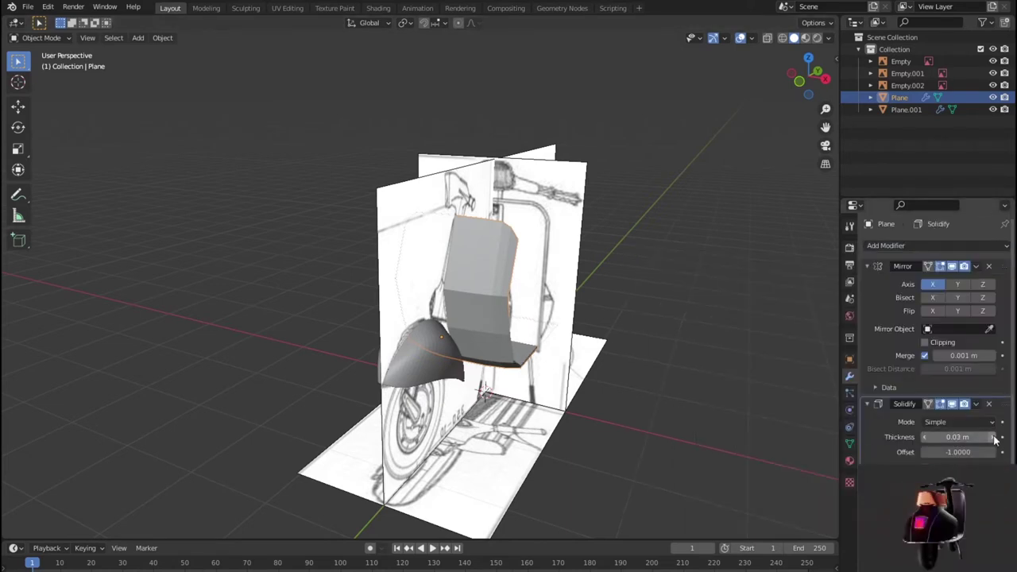
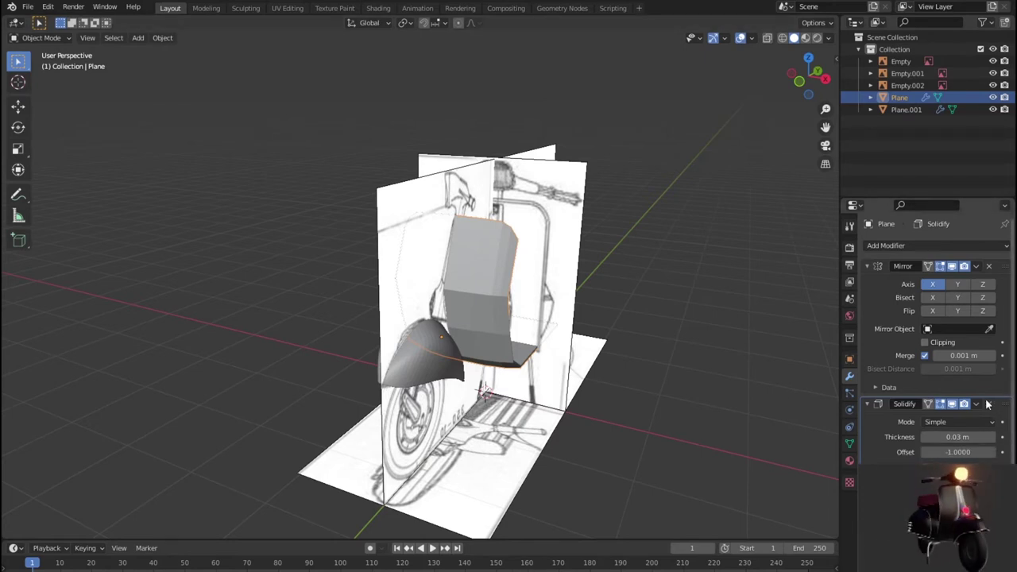
Replace the panel's Solidify modifier with a level-3 Subdivision Surface modifier.
left_click(988, 404)
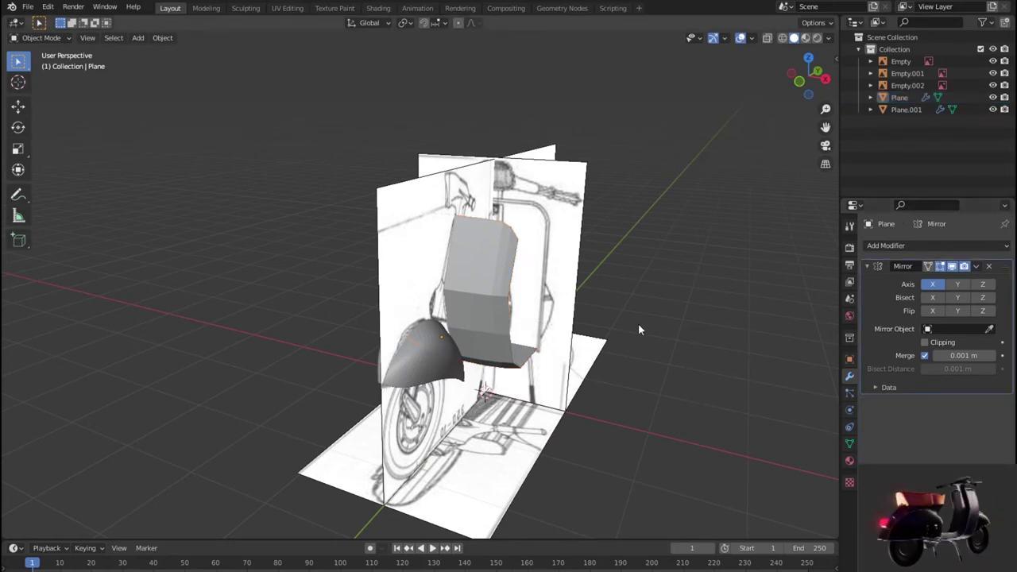
middle_click_drag(504, 269, 575, 381)
key("ctrl+3")
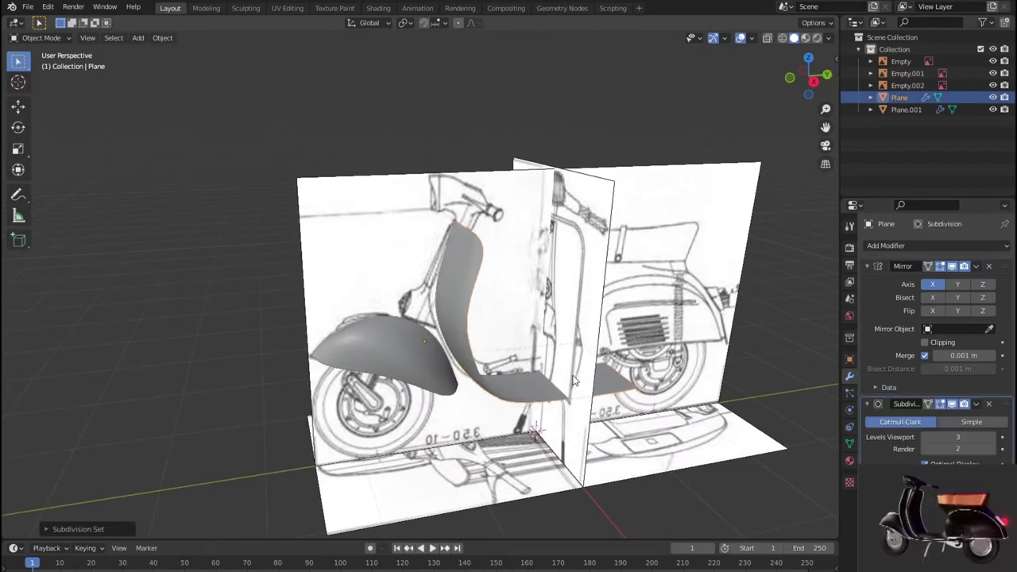
middle_click_drag(763, 395, 820, 396)
Add a Solidify modifier after the subdivision, then select the front fender Plane.001.
left_click(931, 246)
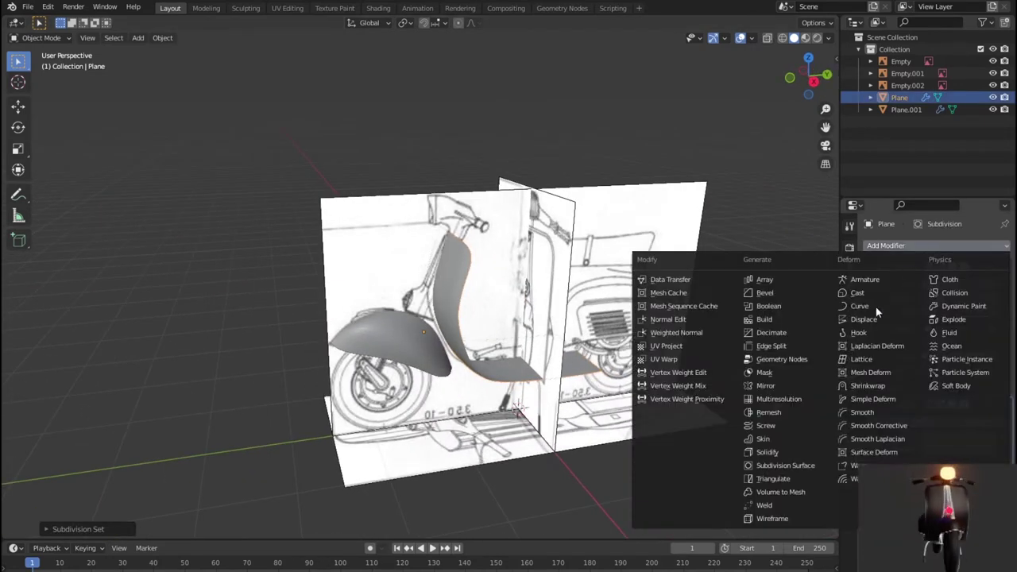
left_click(775, 452)
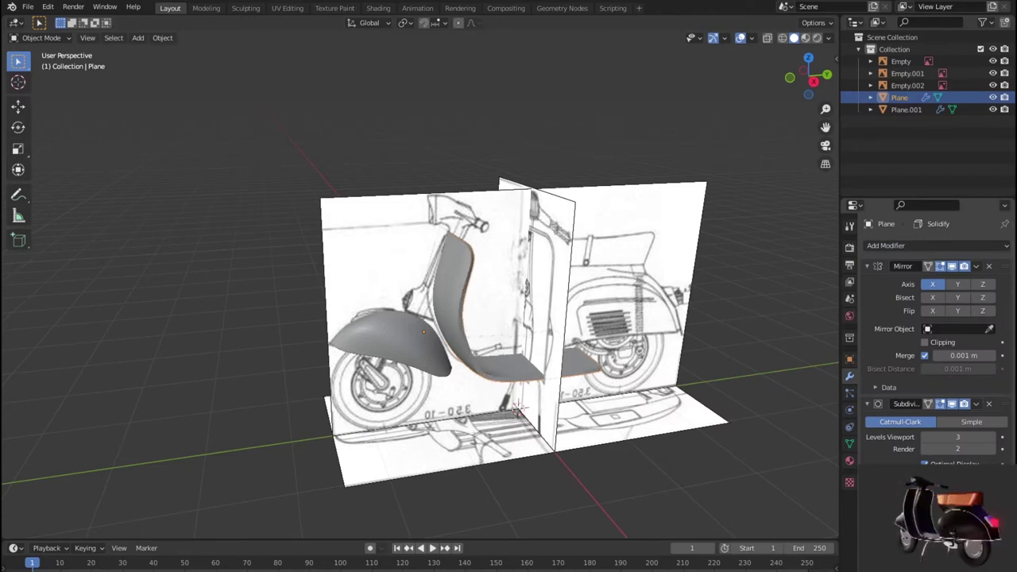
mouse_move(518, 408)
middle_mouse_down()
mouse_move(534, 463)
mouse_move(654, 451)
mouse_move(650, 433)
mouse_move(524, 427)
middle_mouse_up()
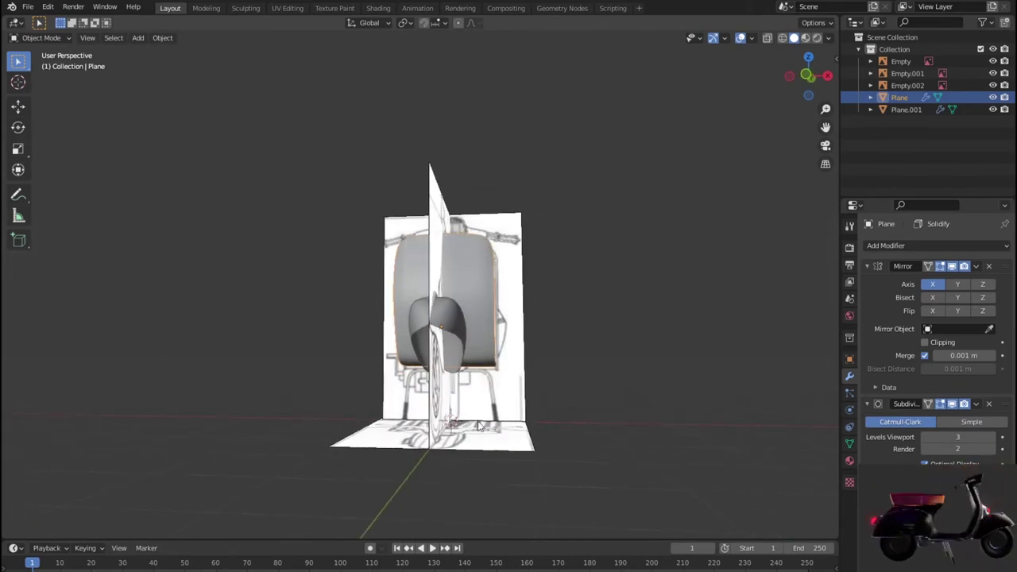
left_click(529, 428)
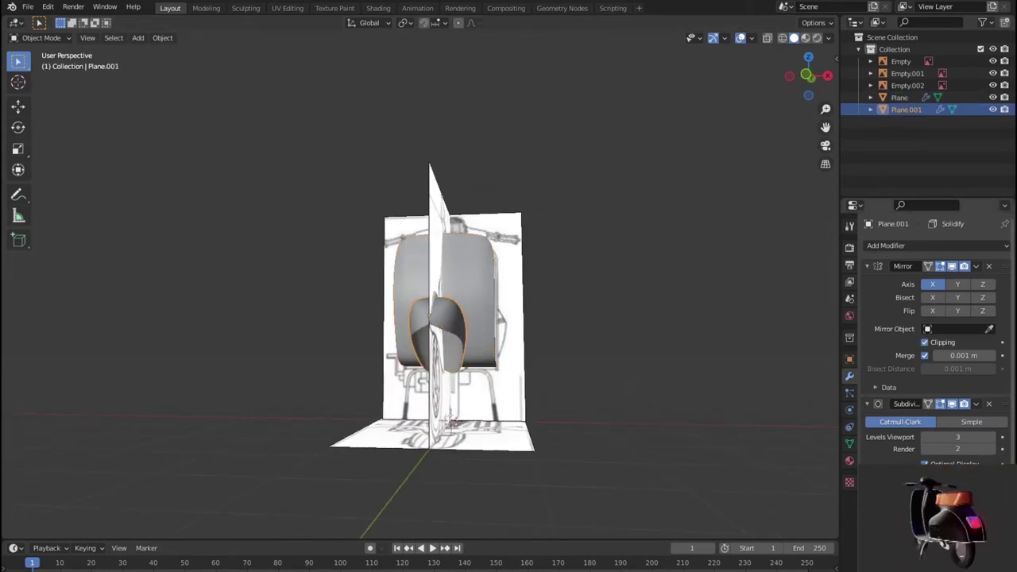
Frame the front fender Plane.001 and orbit around it toward the scooter's front.
mouse_move(529, 428)
middle_mouse_down()
mouse_move(729, 438)
mouse_move(754, 374)
mouse_move(649, 413)
mouse_move(645, 438)
middle_mouse_up()
key("KP_Decimal")
mouse_move(451, 379)
middle_mouse_down()
mouse_move(483, 351)
mouse_move(409, 431)
middle_mouse_up()
scroll(409, 431, "down", 4)
mouse_move(445, 468)
middle_mouse_down()
mouse_move(559, 493)
mouse_move(599, 436)
mouse_move(678, 424)
mouse_move(706, 436)
mouse_move(680, 394)
mouse_move(715, 426)
mouse_move(660, 453)
mouse_move(543, 471)
mouse_move(560, 477)
mouse_move(545, 459)
middle_mouse_up()
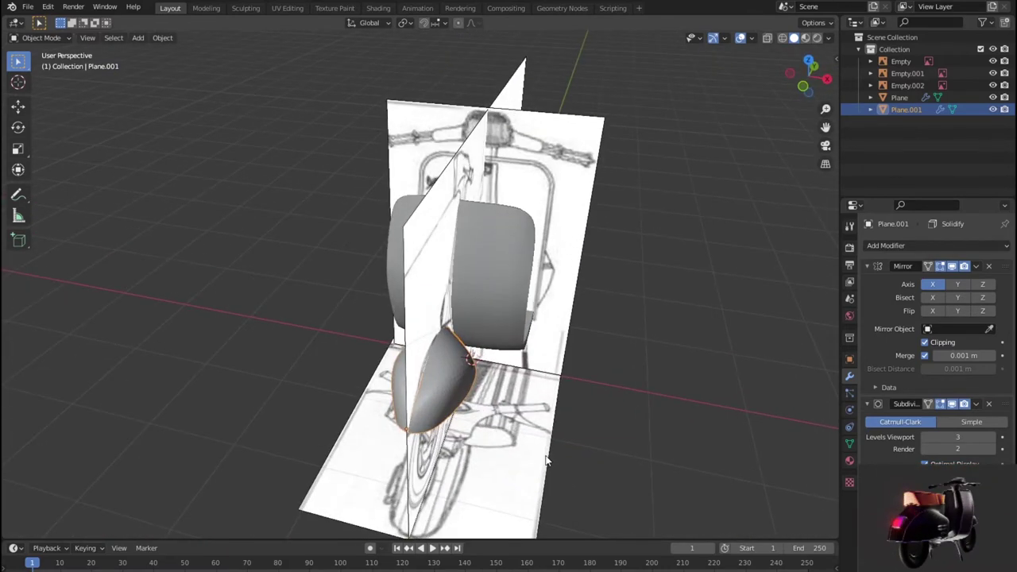
In front orthographic view, hide the front fender Plane.001 and the leg-shield Plane.
key("KP_1")
scroll(546, 460, "up", 1)
scroll(728, 201, "up", 1)
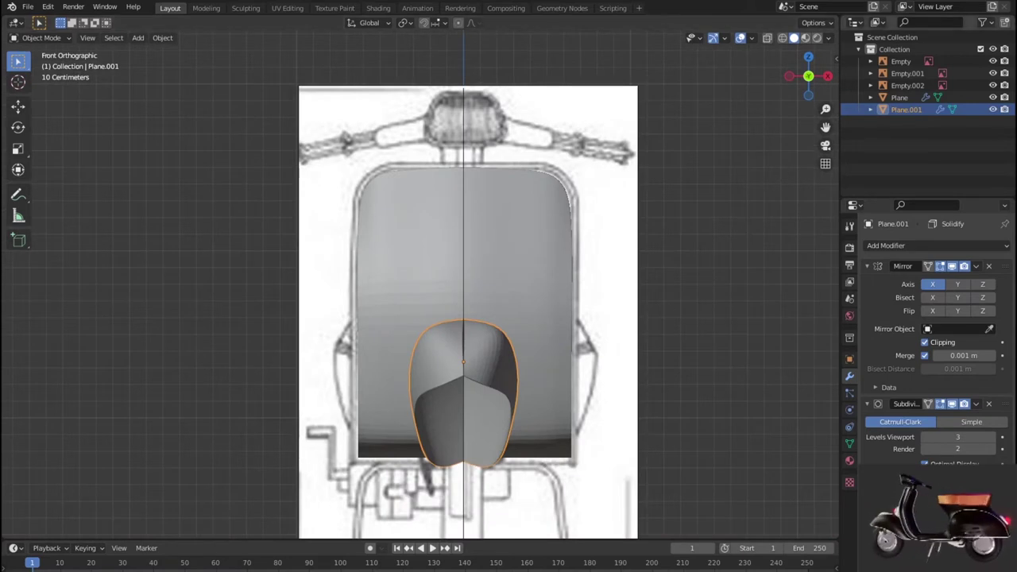
left_click(992, 109)
left_click(992, 97)
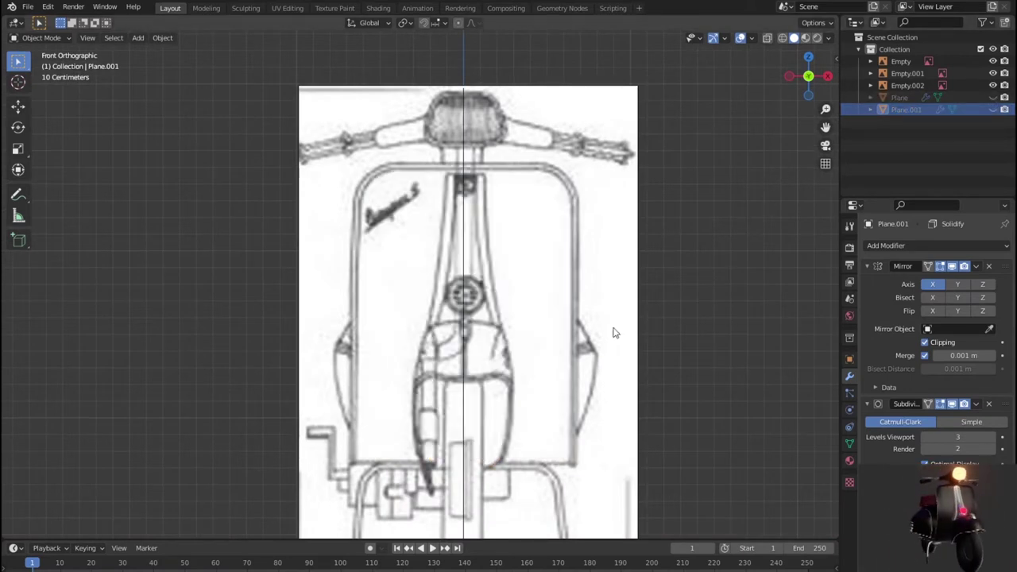
Add a new plane mesh to the scene.
middle_click_drag(534, 361, 526, 365, "shift")
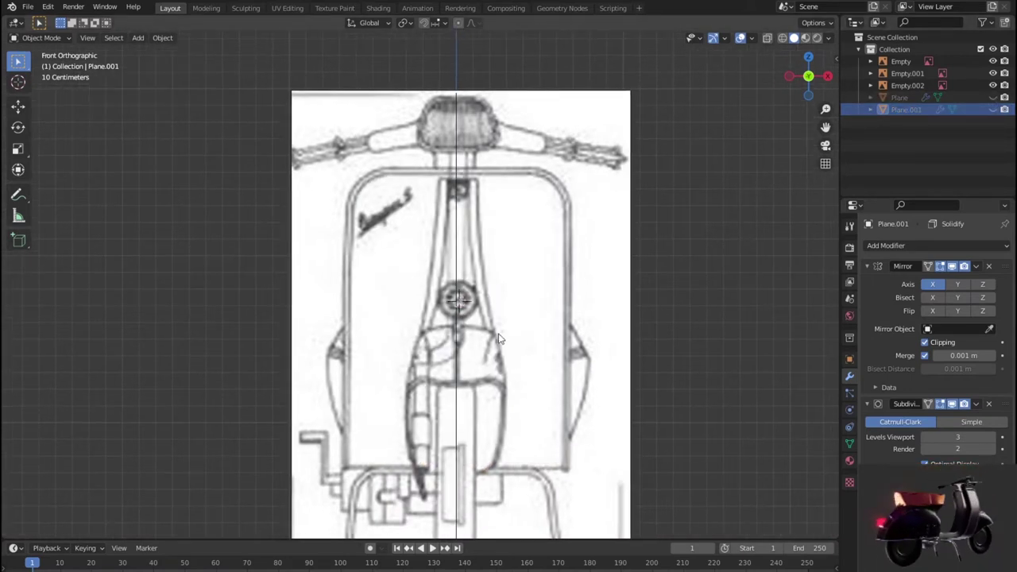
key("shift+a")
left_click(556, 330)
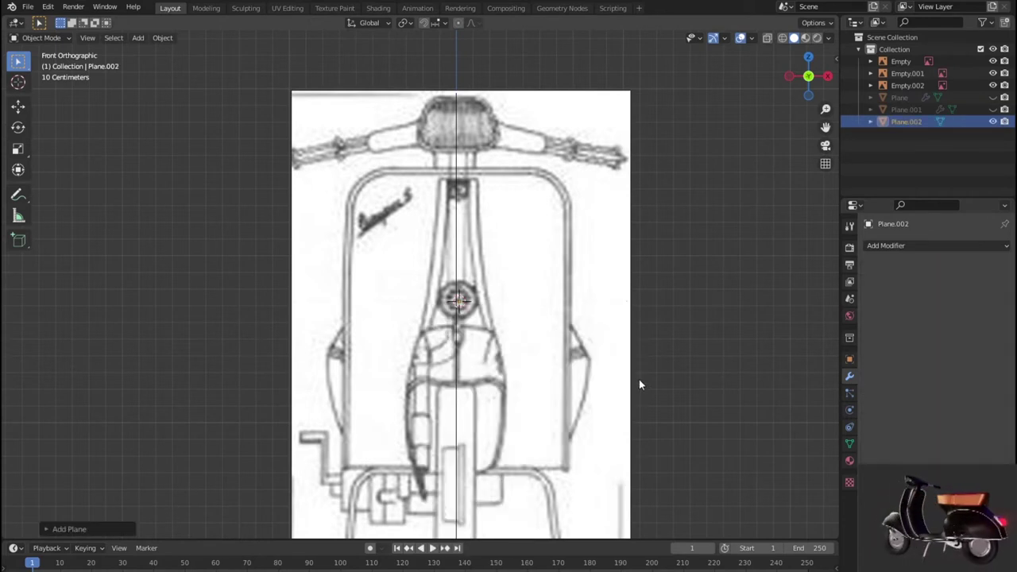
Resize the new plane and rotate it 90° about X so it faces the front.
key("s")
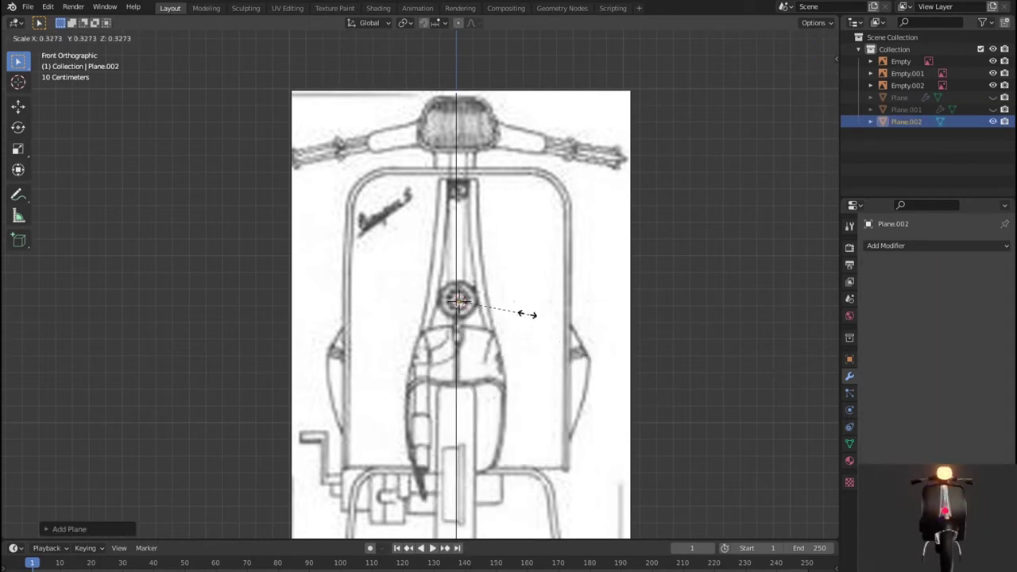
left_click(523, 318)
key("r")
key("y")
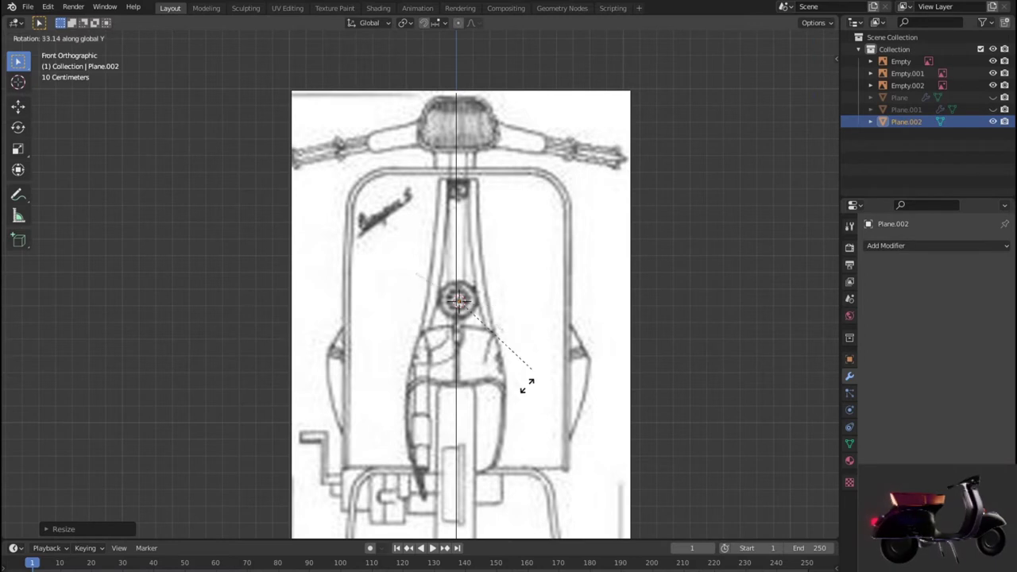
key("x")
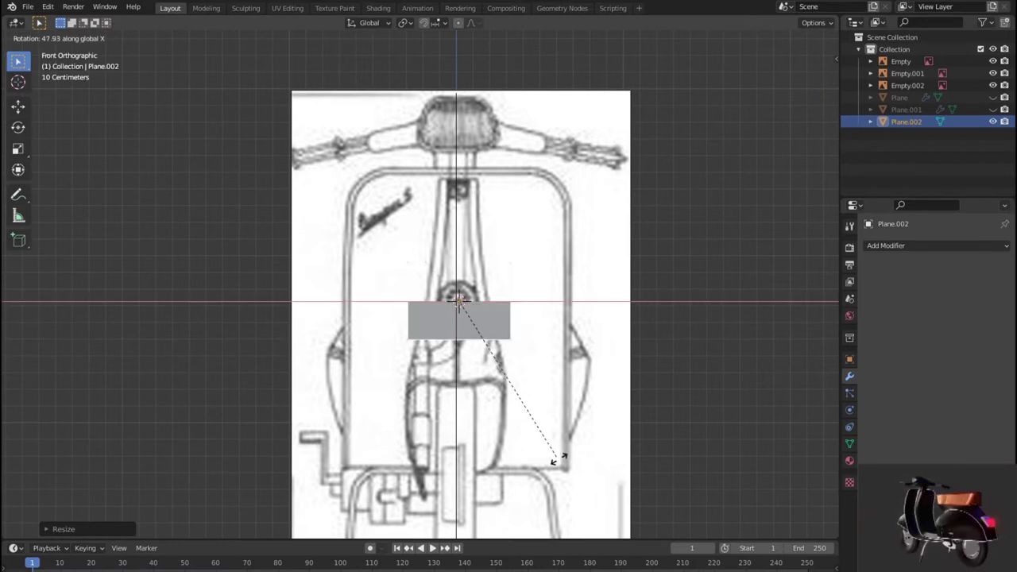
type("90")
key("Return")
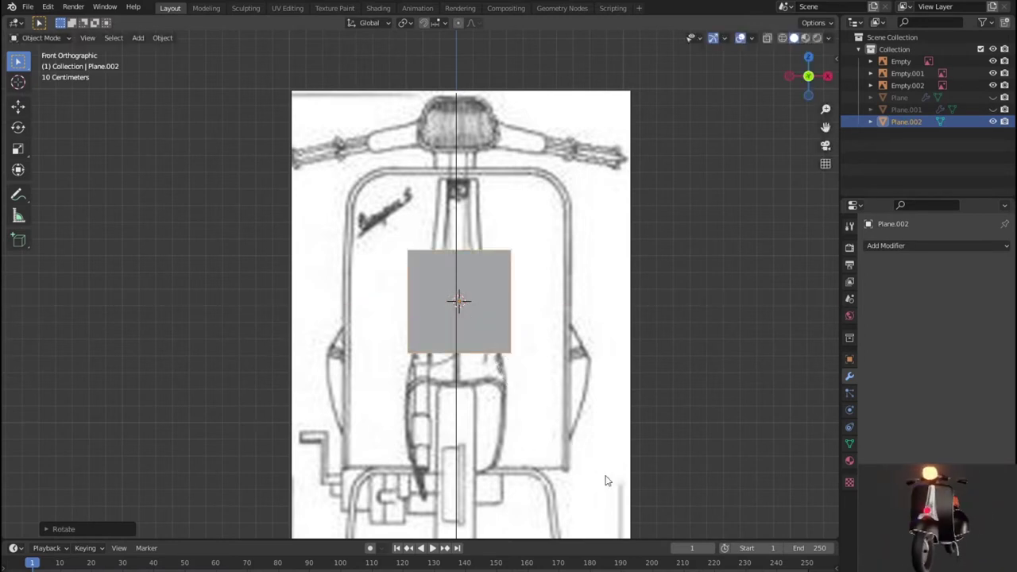
Adjust the zoom on the upright plane and enter Edit Mode.
scroll(604, 480, "up", 5)
scroll(606, 431, "down", 1)
scroll(606, 431, "down", 2)
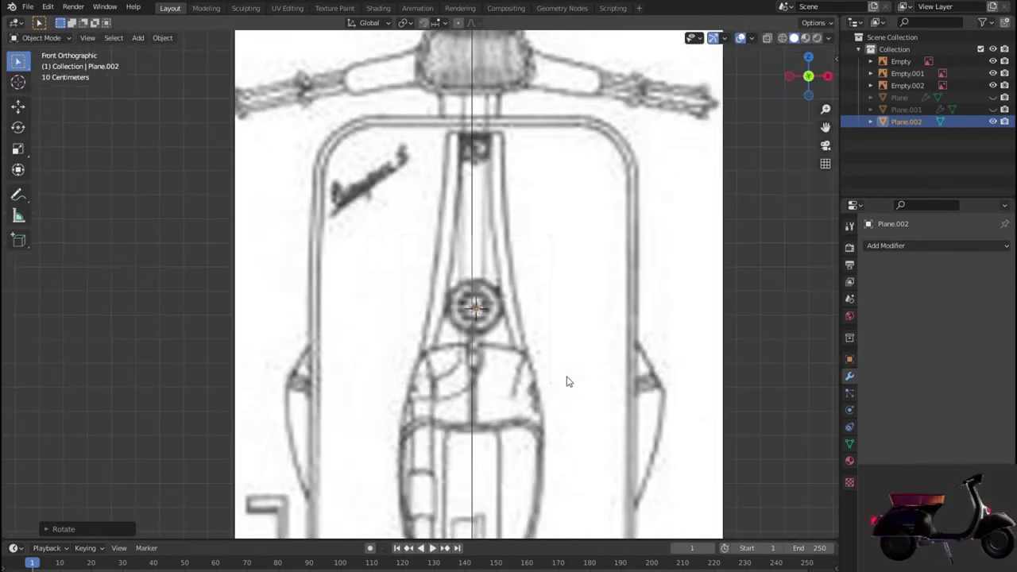
scroll(570, 386, "up", 5)
scroll(549, 381, "down", 1)
scroll(505, 366, "up", 2)
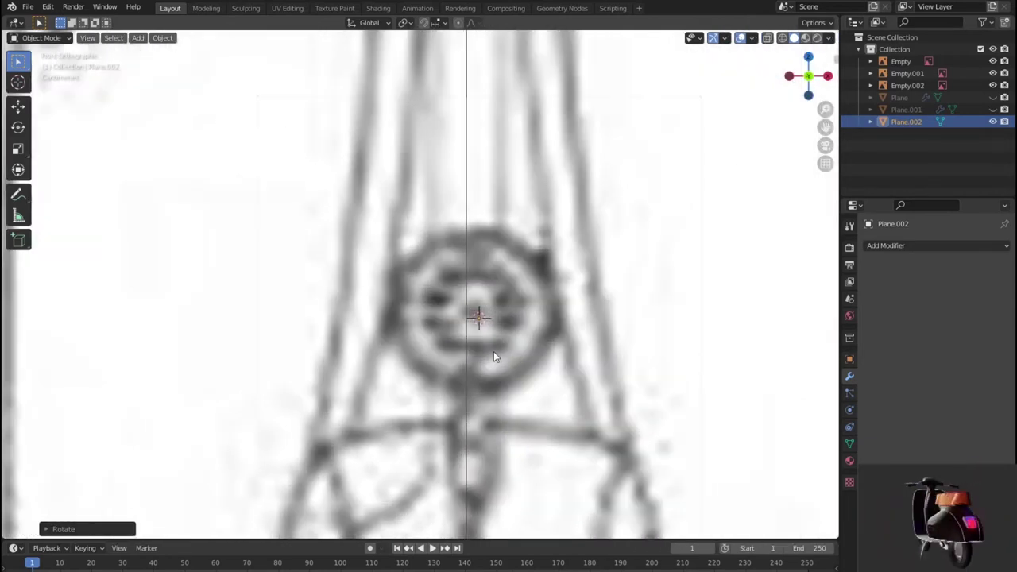
scroll(493, 356, "down", 8)
scroll(494, 357, "up", 4)
scroll(493, 357, "down", 4)
scroll(493, 357, "up", 2)
scroll(494, 357, "down", 1)
key("Tab")
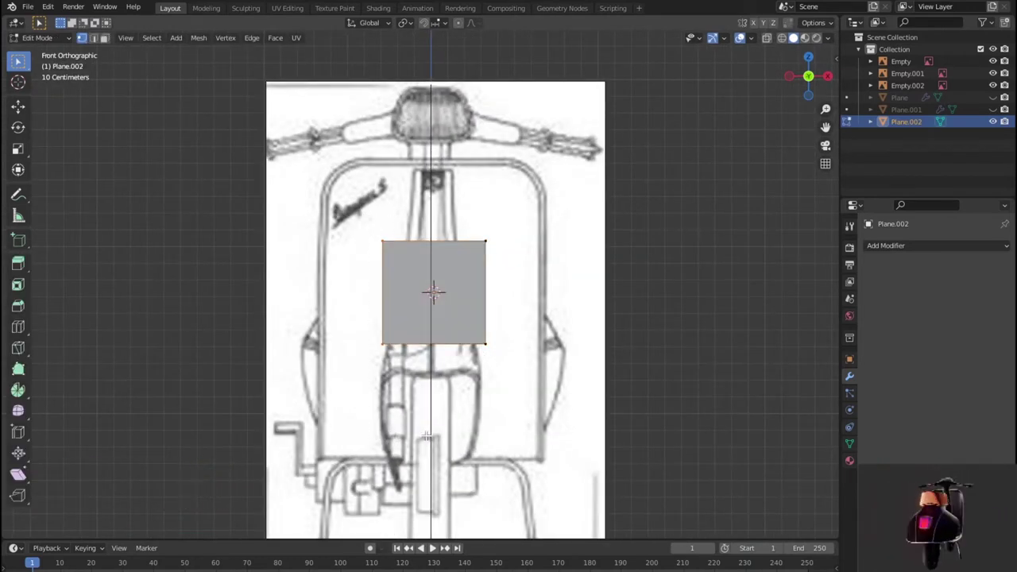
Cut a centred vertical edge loop and delete the plane's left half.
left_click(449, 326)
right_click(453, 325)
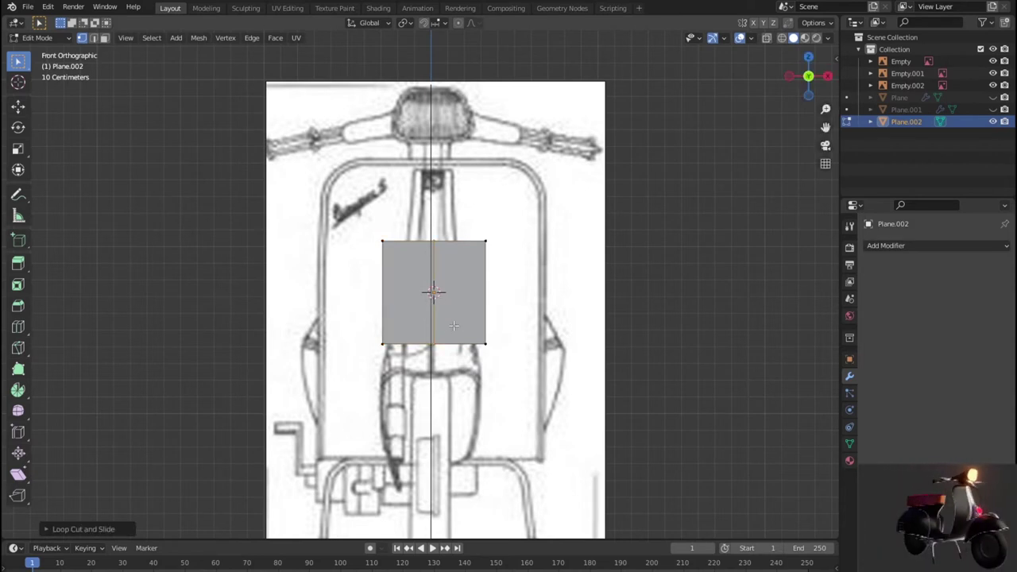
left_click_drag(374, 256, 405, 380)
key("x")
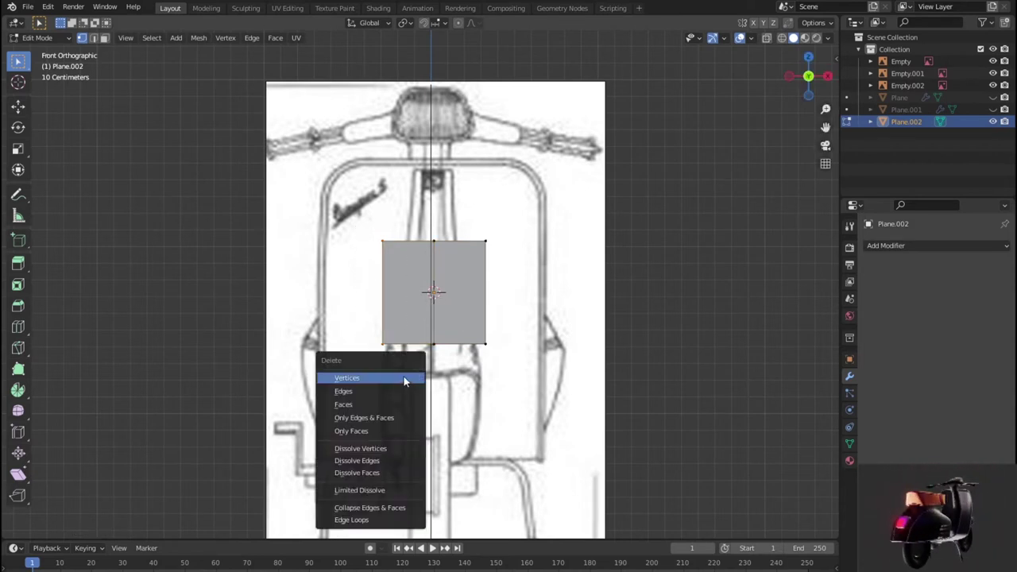
left_click(404, 378)
scroll(490, 361, "up", 5)
scroll(492, 361, "up", 2)
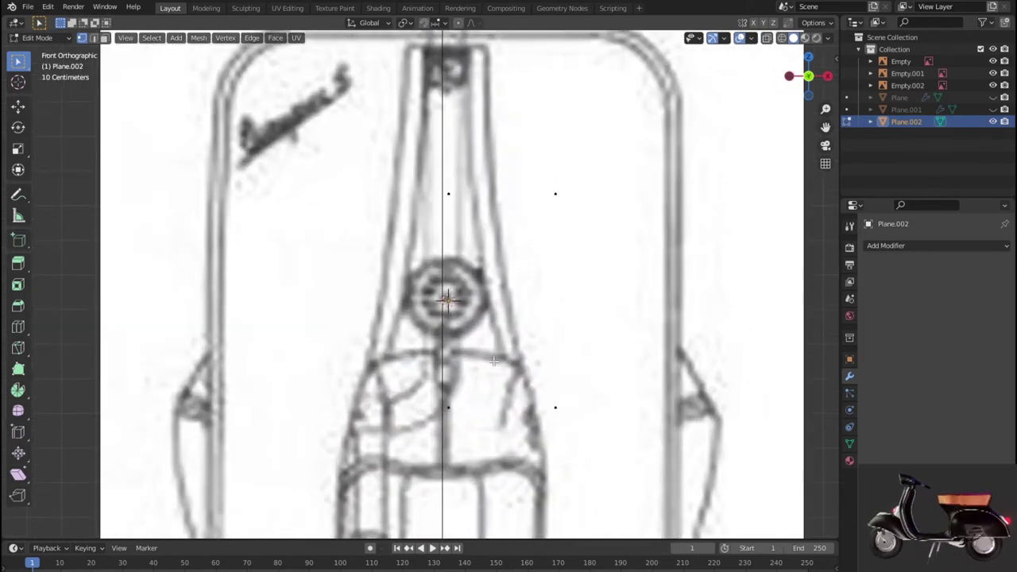
scroll(493, 362, "up", 4)
scroll(493, 361, "down", 6)
Back in Object Mode, set the half plane's origin to the 3D cursor.
key("Tab")
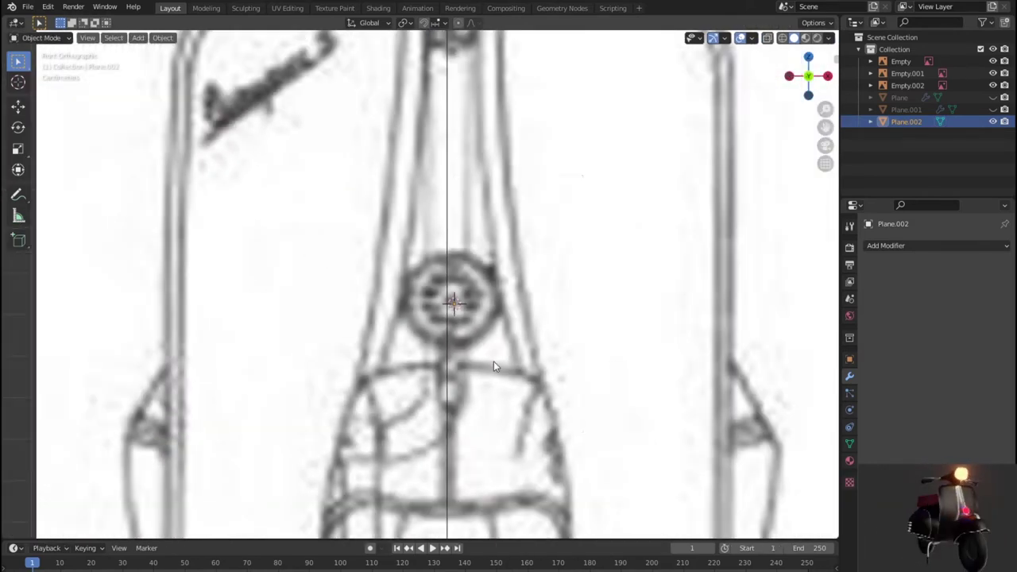
scroll(493, 361, "up", 3)
scroll(480, 351, "up", 3)
scroll(477, 347, "up", 1)
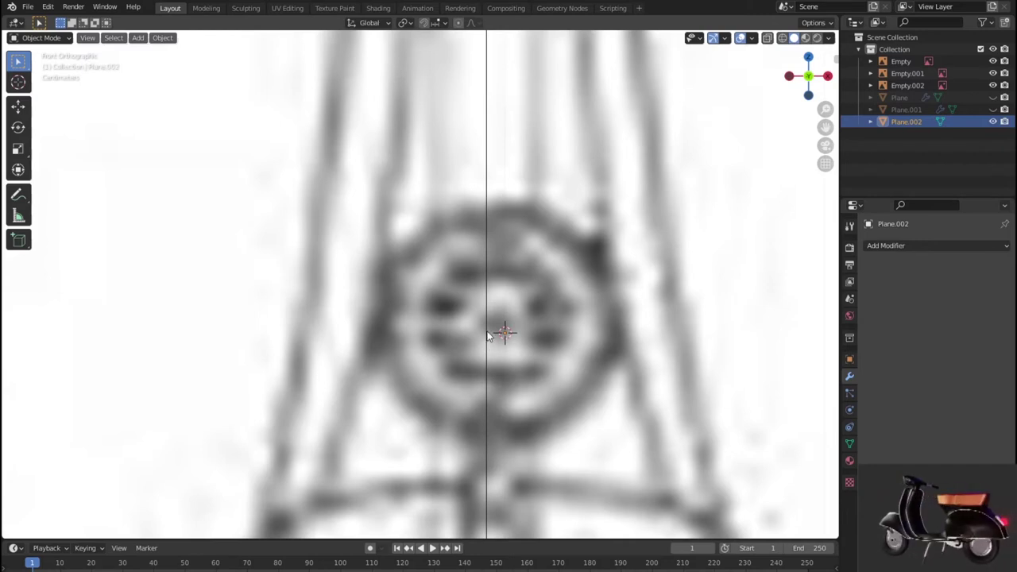
scroll(522, 367, "down", 4)
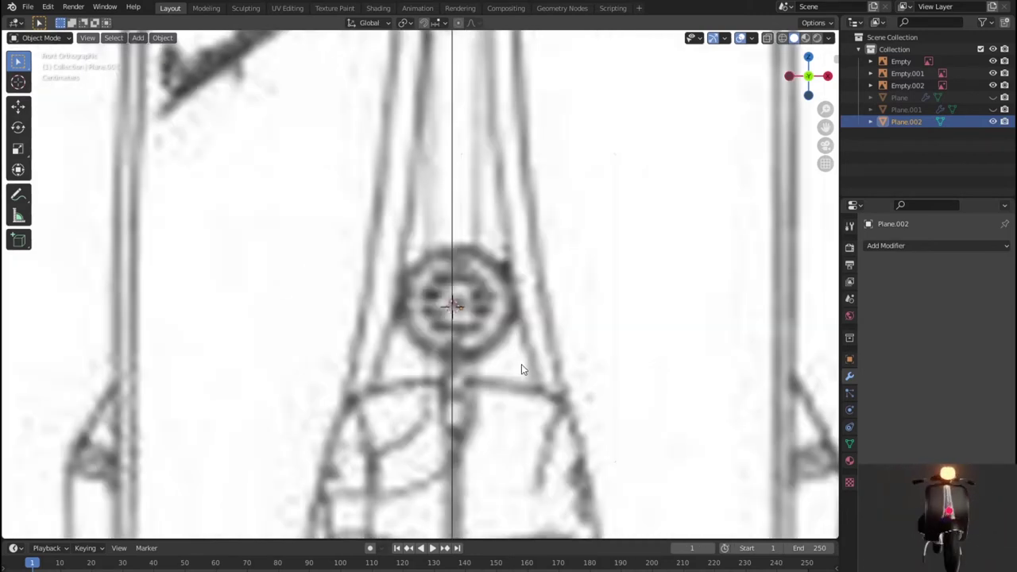
scroll(522, 367, "down", 7)
scroll(523, 369, "up", 1)
scroll(522, 369, "up", 1)
scroll(524, 353, "up", 1)
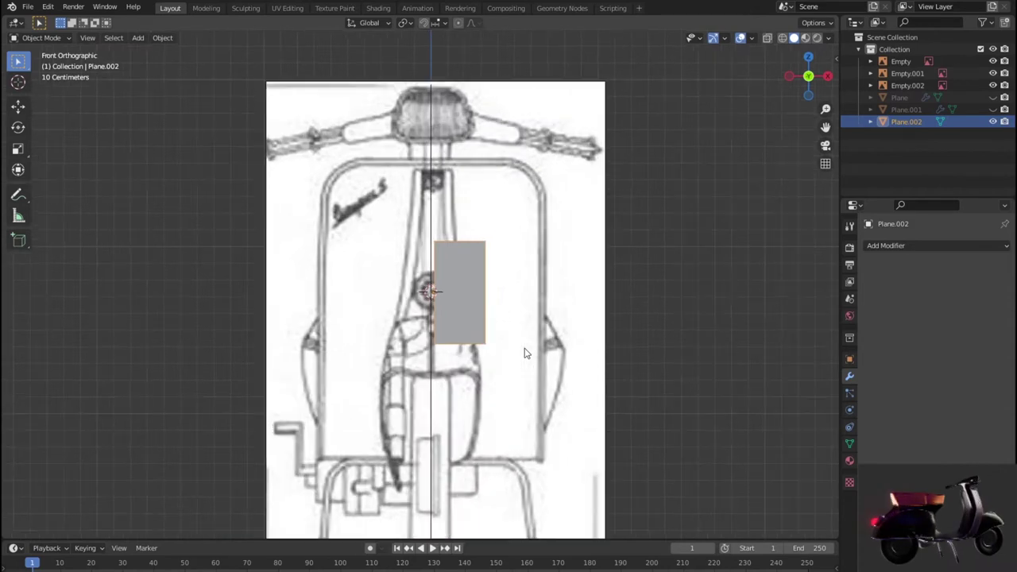
scroll(524, 353, "up", 2)
scroll(326, 221, "down", 2)
scroll(309, 202, "down", 1)
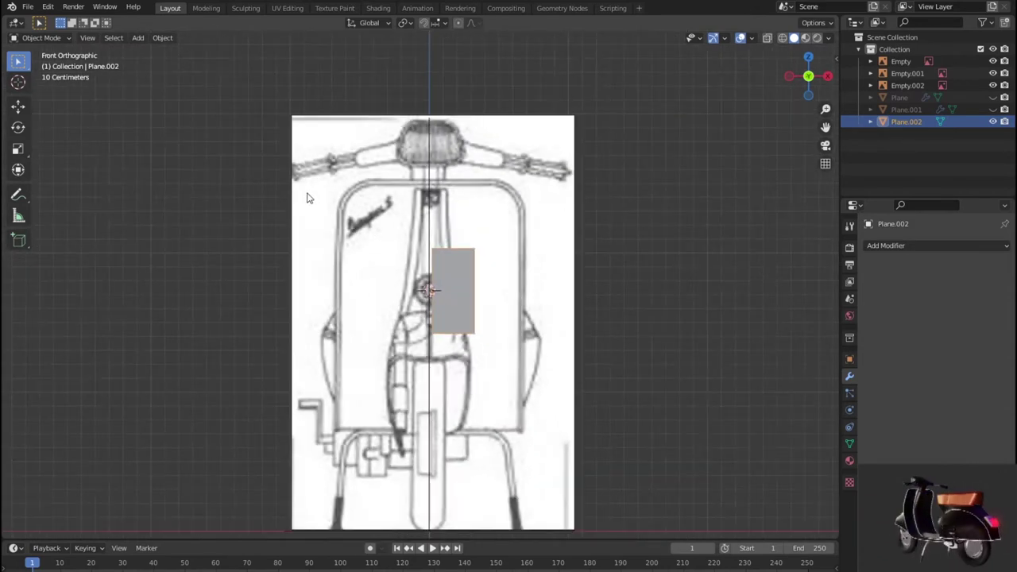
left_click(162, 37)
mouse_move(182, 63)
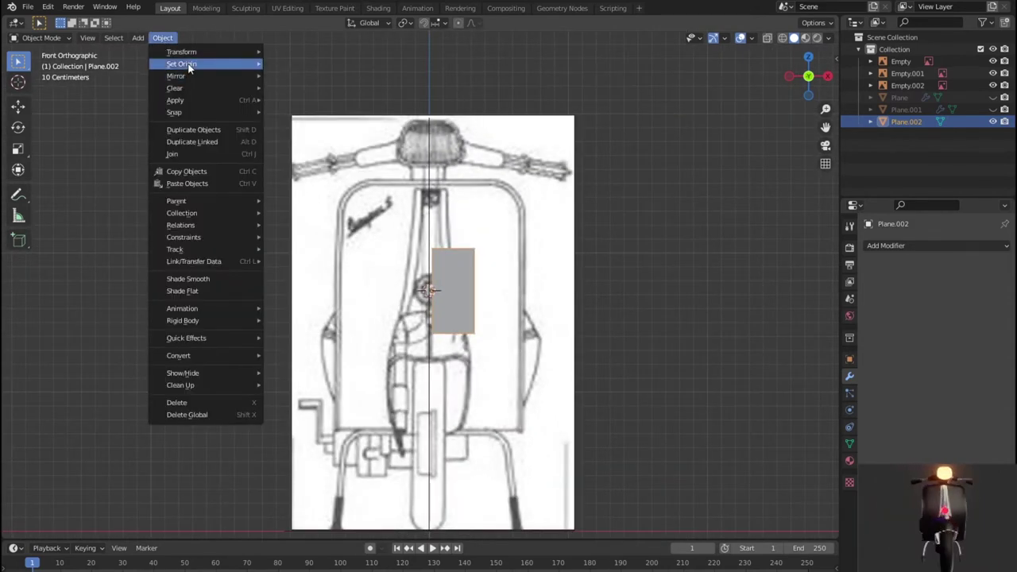
left_click(310, 90)
Nudge the half plane slightly sideways along the X axis.
scroll(493, 294, "up", 2)
scroll(492, 294, "down", 1)
scroll(493, 296, "down", 2)
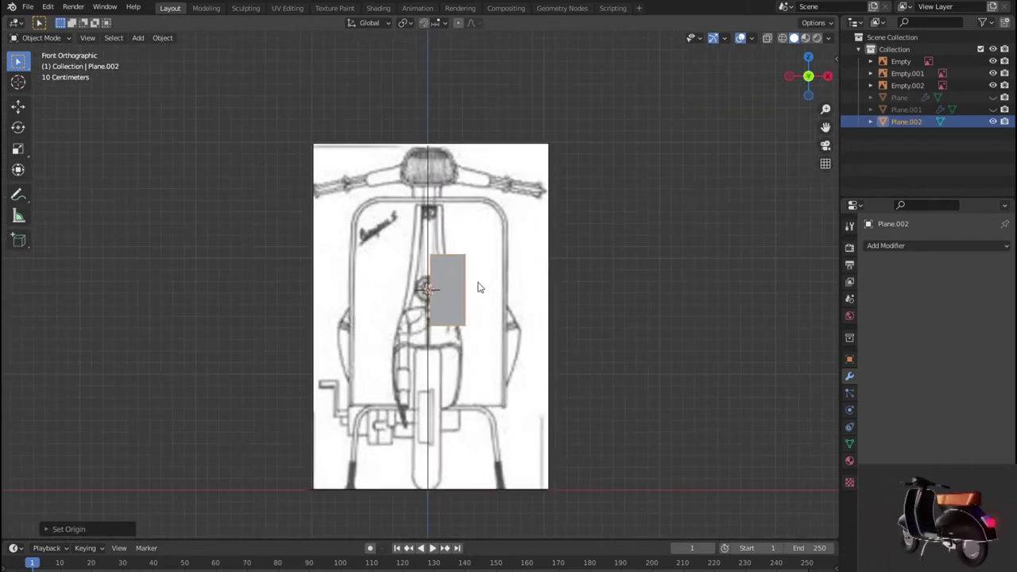
key("g")
key("z")
key("x")
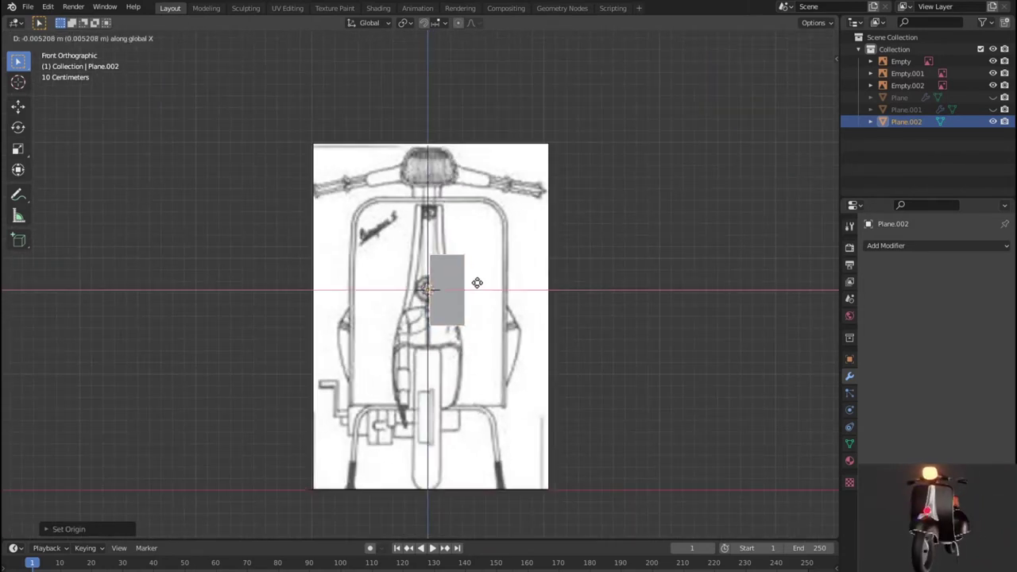
left_click(475, 283)
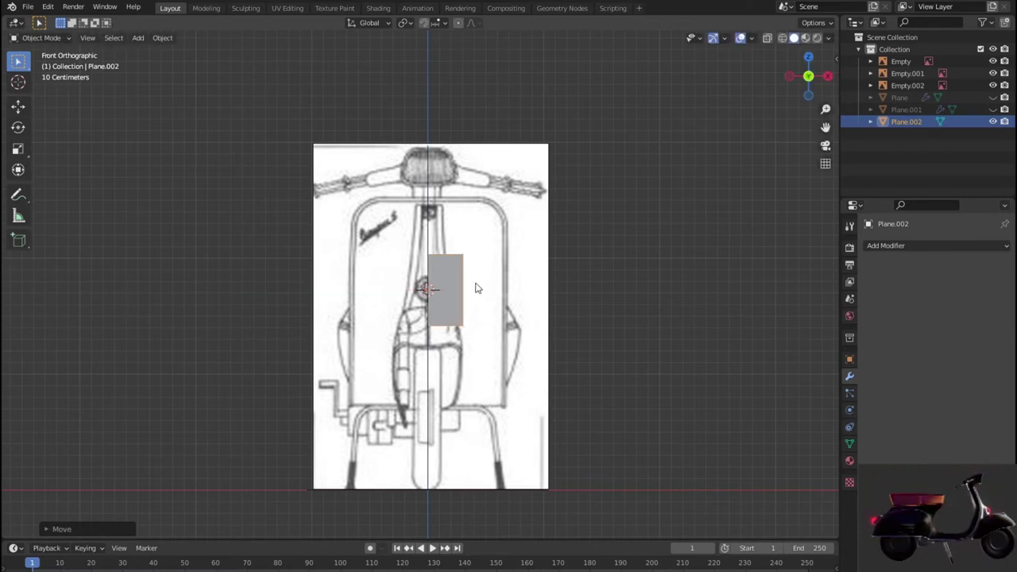
Reset the plane's origin to the scooter's centre with Origin to 3D Cursor.
scroll(477, 288, "up", 2)
scroll(477, 288, "up", 3)
scroll(476, 291, "down", 1)
scroll(477, 290, "down", 1)
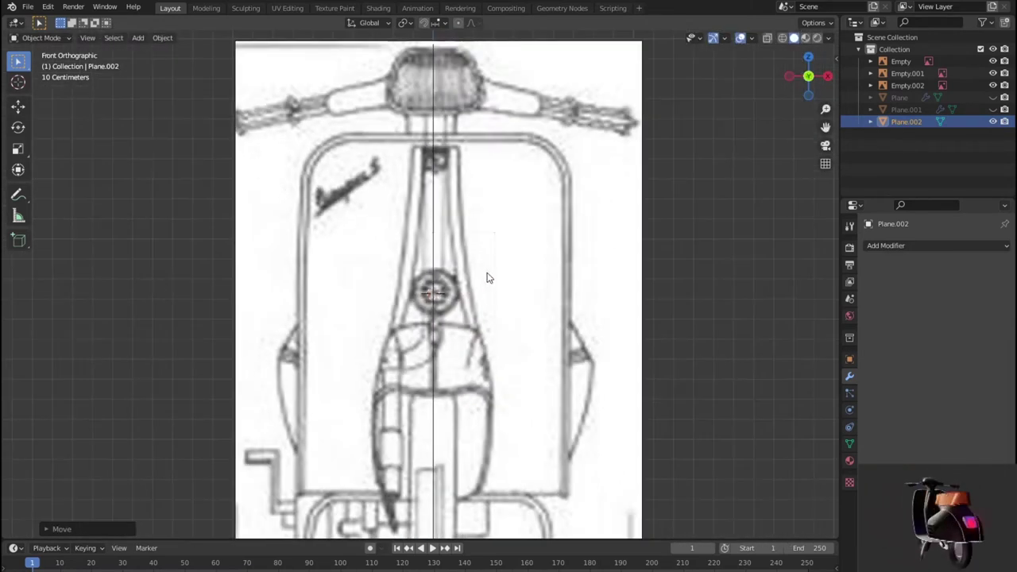
left_click(162, 37)
mouse_move(182, 63)
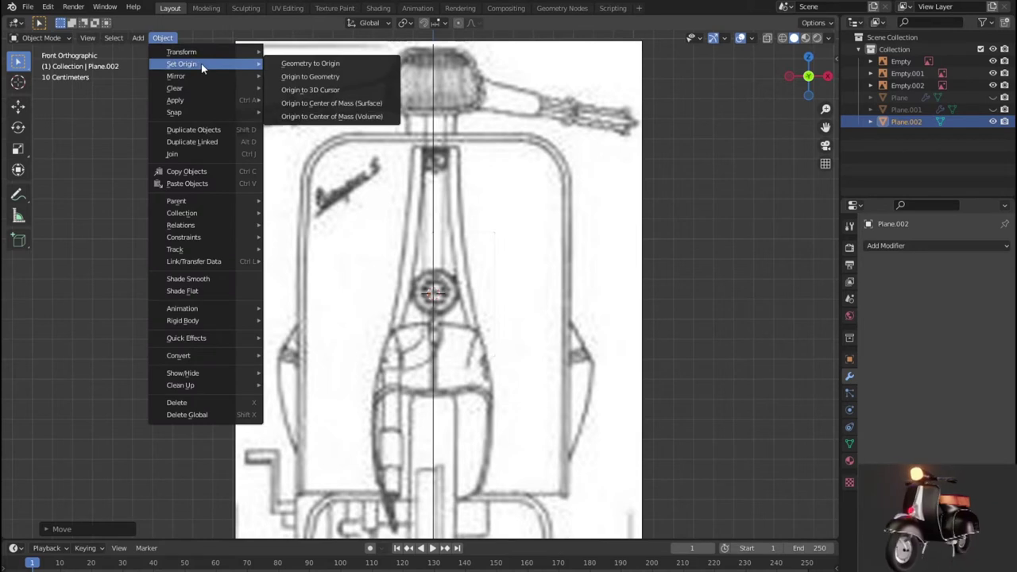
left_click(326, 88)
scroll(492, 230, "down", 1)
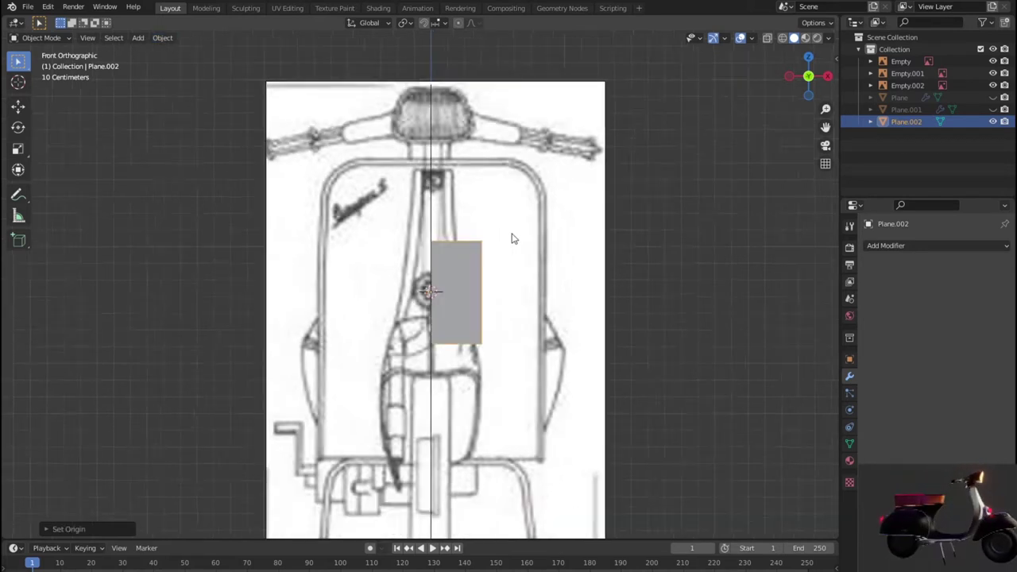
scroll(477, 263, "down", 1)
left_click(929, 245)
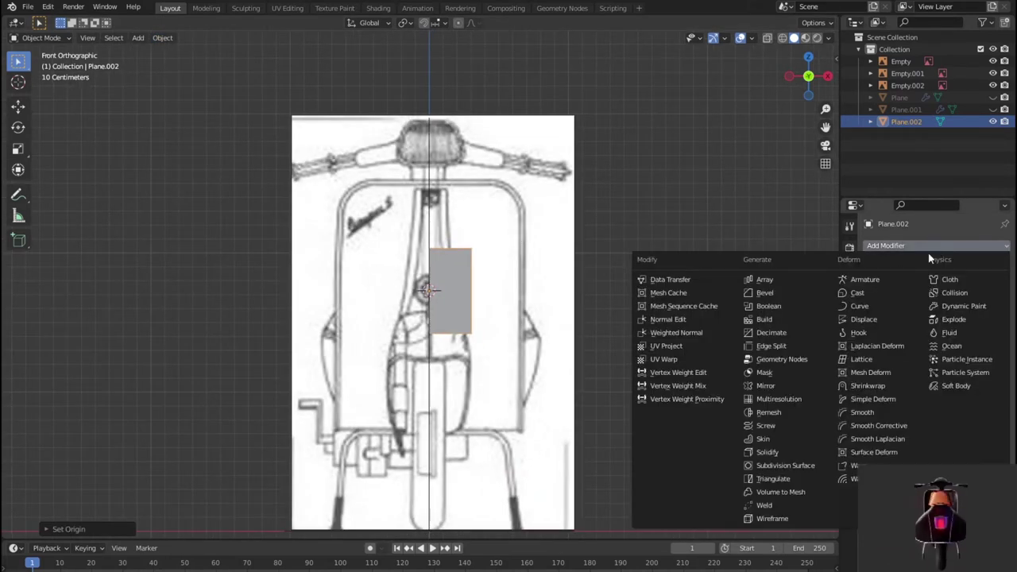
Add a Mirror modifier and move the bottom corner vertex onto the column outline.
left_click(791, 387)
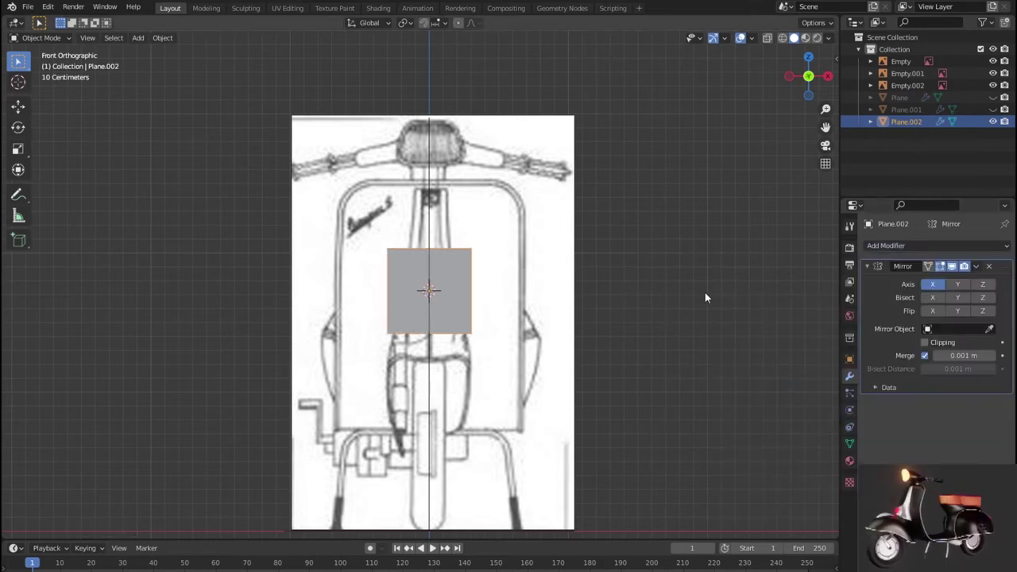
key("Tab")
scroll(556, 282, "up", 1)
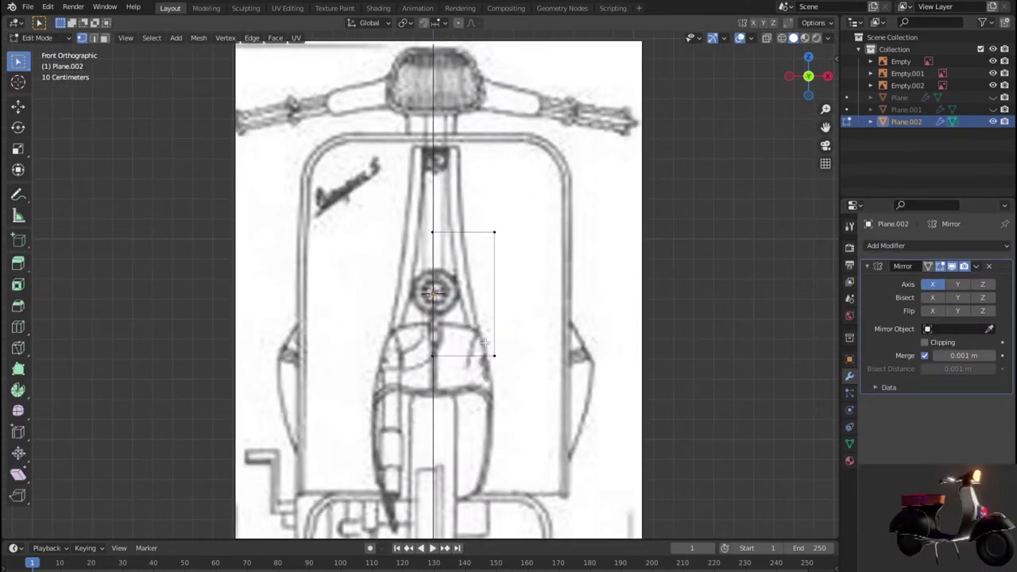
key("g")
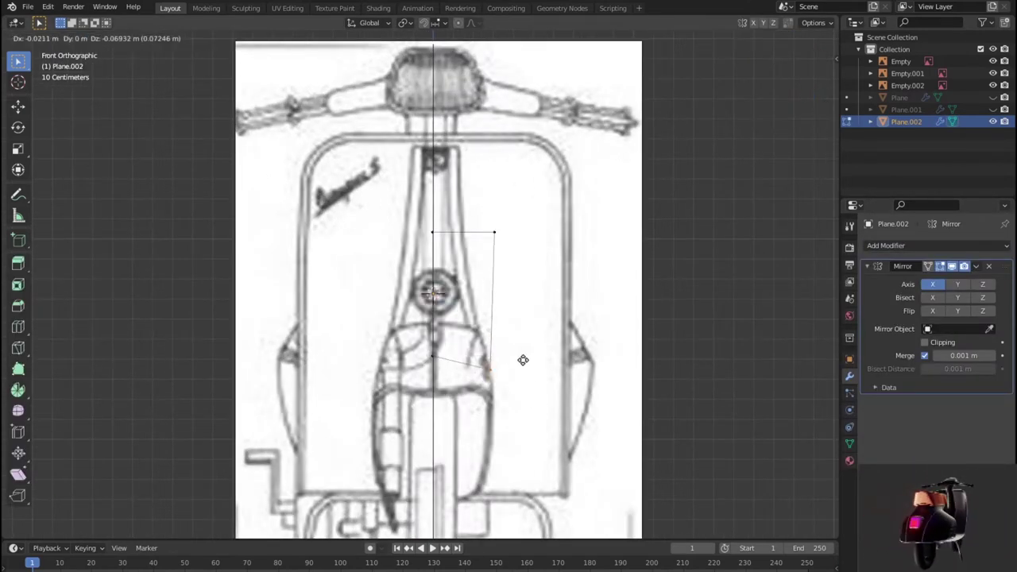
left_click(522, 345)
Move the top vertices up to the top of the steering column in front view.
key("g")
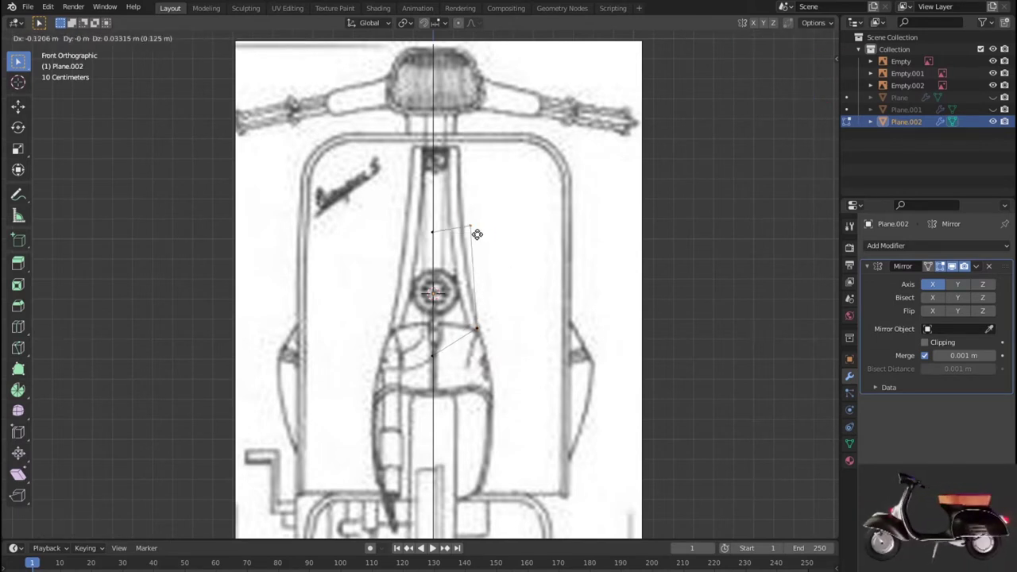
left_click(481, 174)
left_click(429, 208)
key("g")
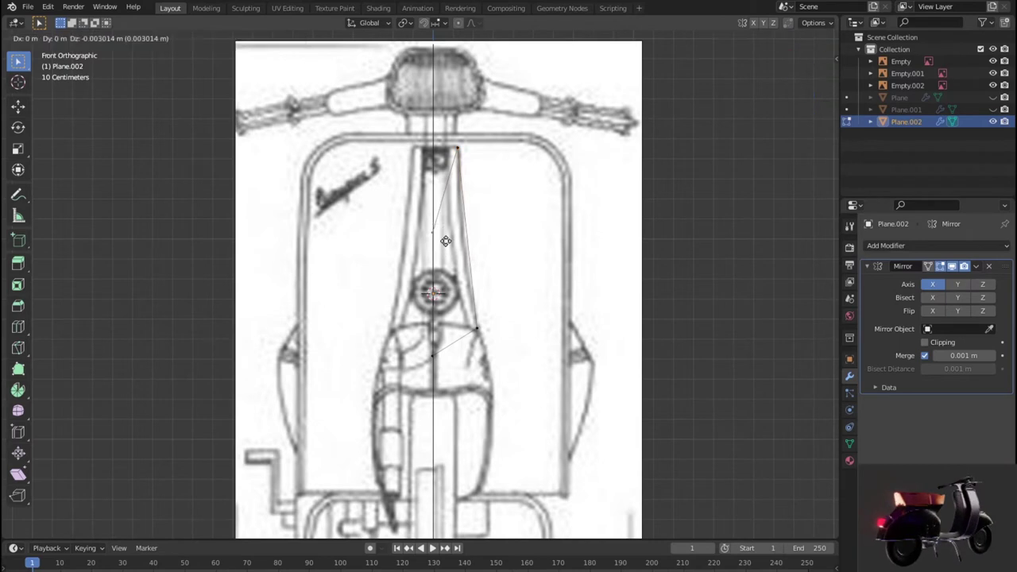
key("x")
key("z")
left_click(447, 164)
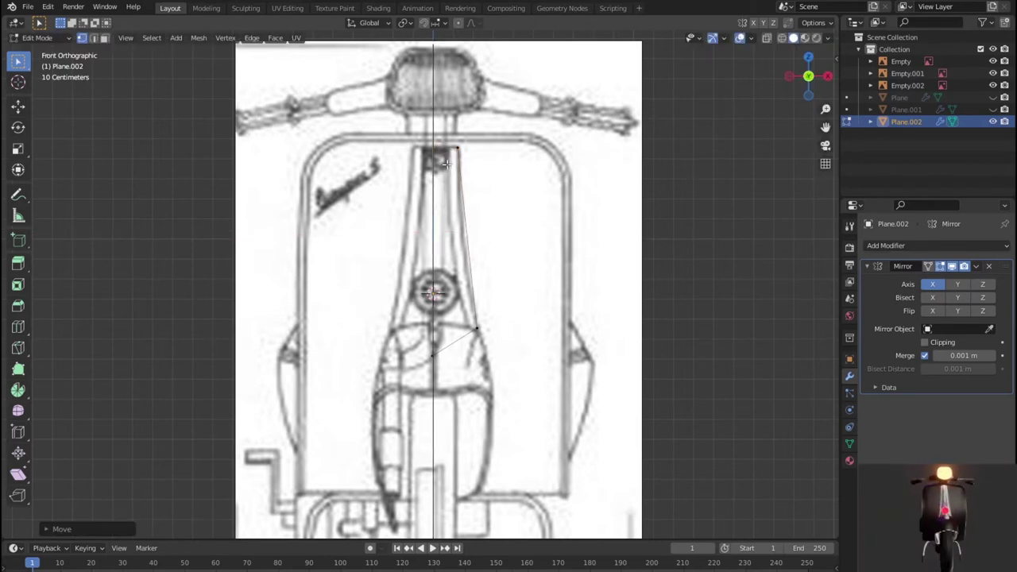
In the right side view, move the plane along Y over the steering column.
key("KP_3")
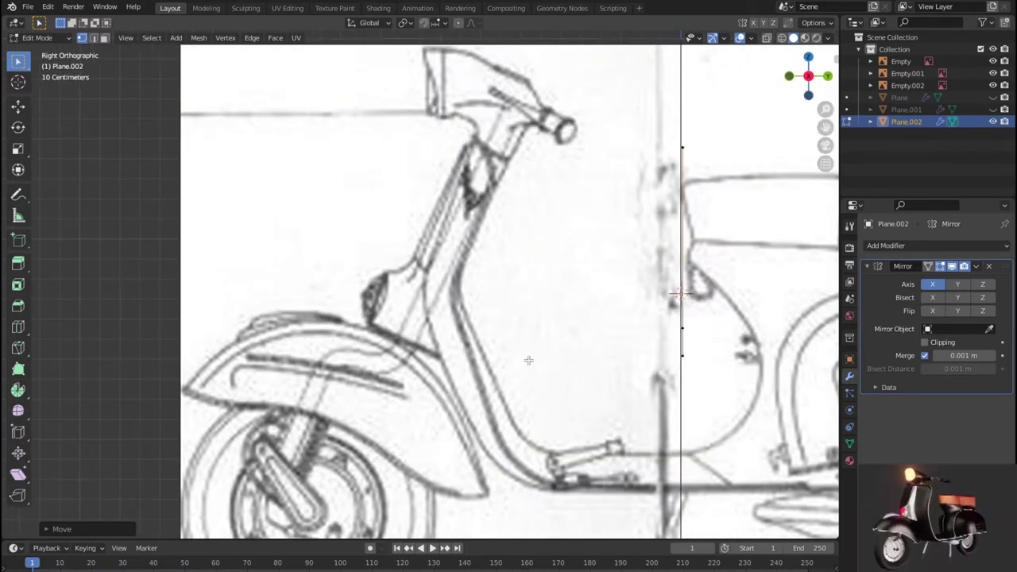
key("Tab")
key("g")
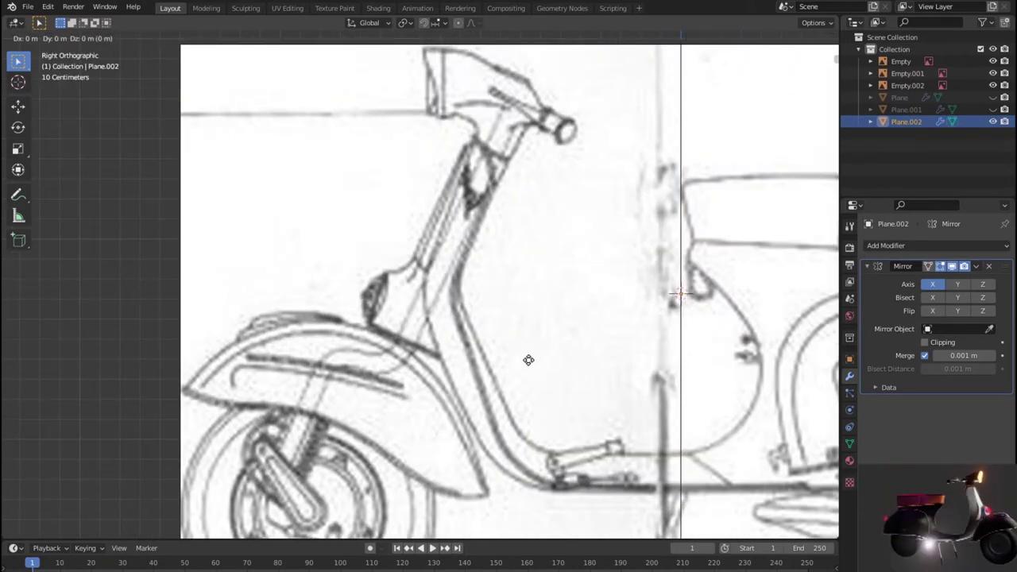
key("y")
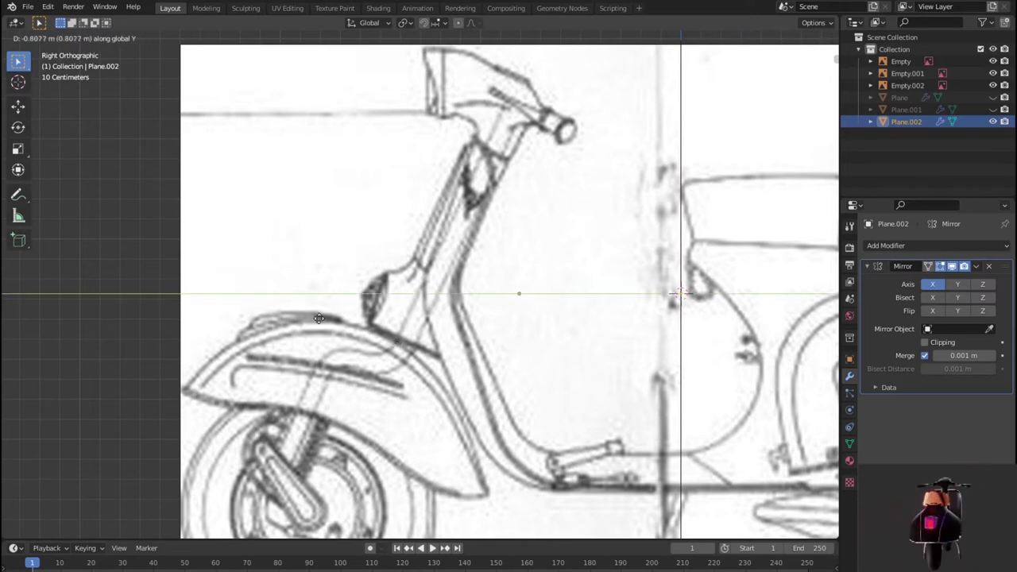
left_click(268, 311)
mouse_move(268, 311)
middle_mouse_down()
mouse_move(646, 336)
mouse_move(604, 359)
middle_mouse_up()
key("KP_3")
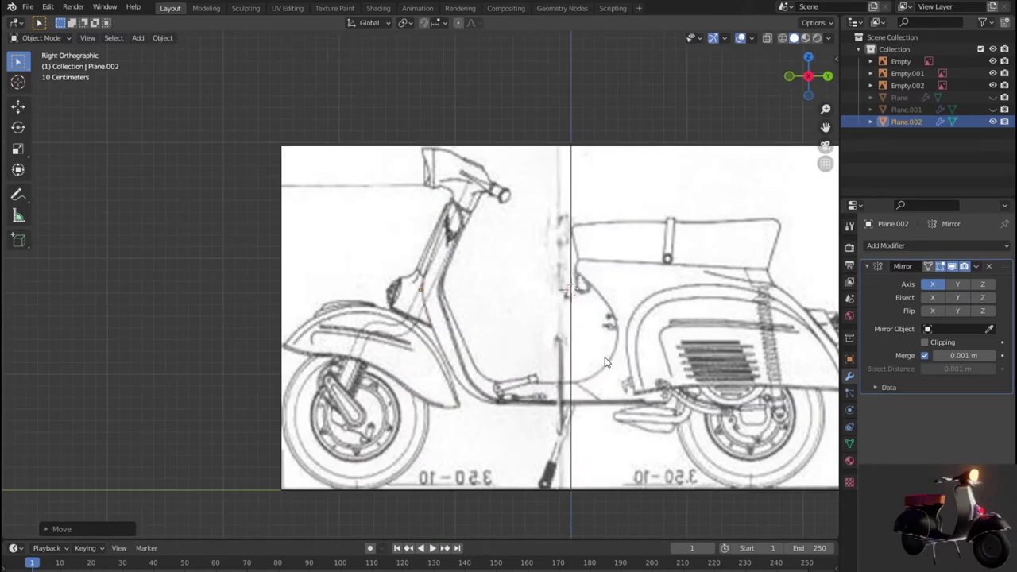
Raise the edge to the column top, then extrude and widen it into a triangle along the column.
key("Tab")
scroll(557, 342, "up", 1)
scroll(495, 322, "up", 4)
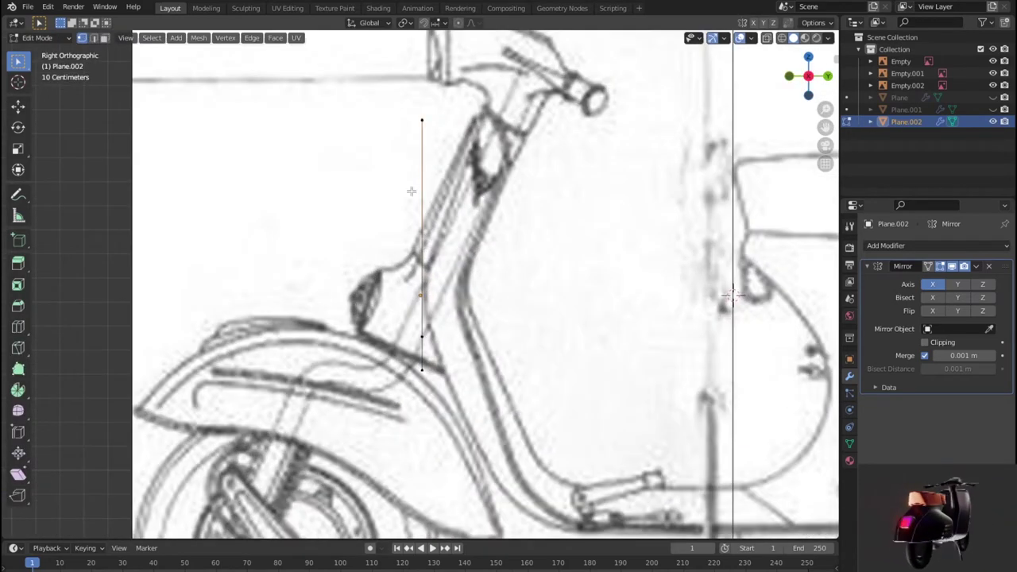
key("g")
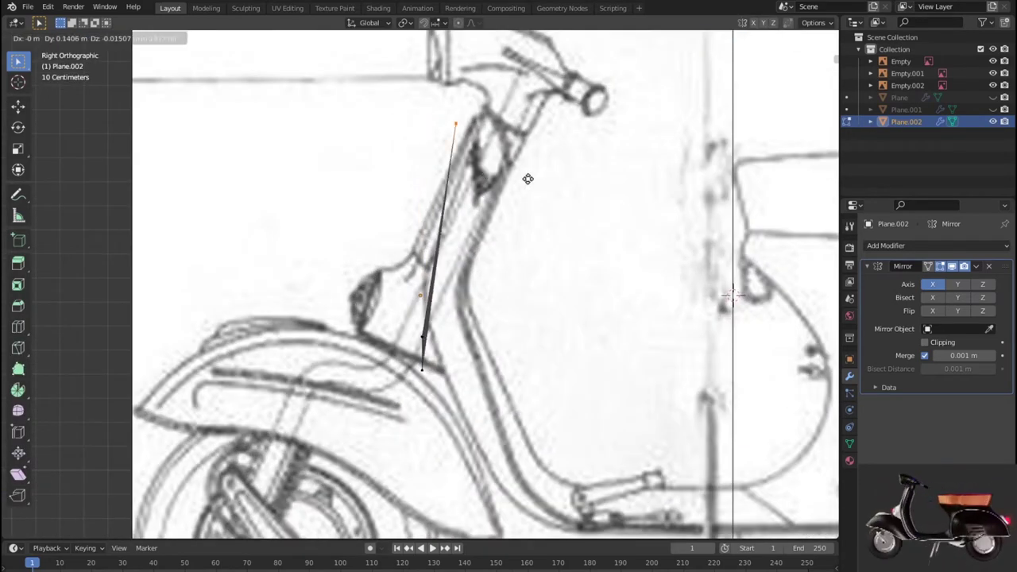
left_click(538, 172)
key("e")
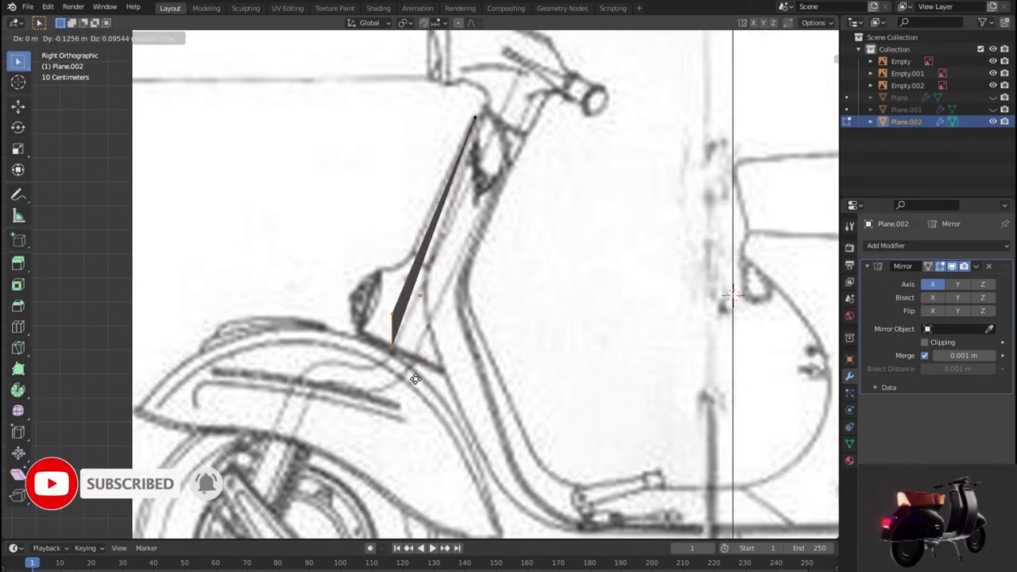
left_click(414, 379)
key("g")
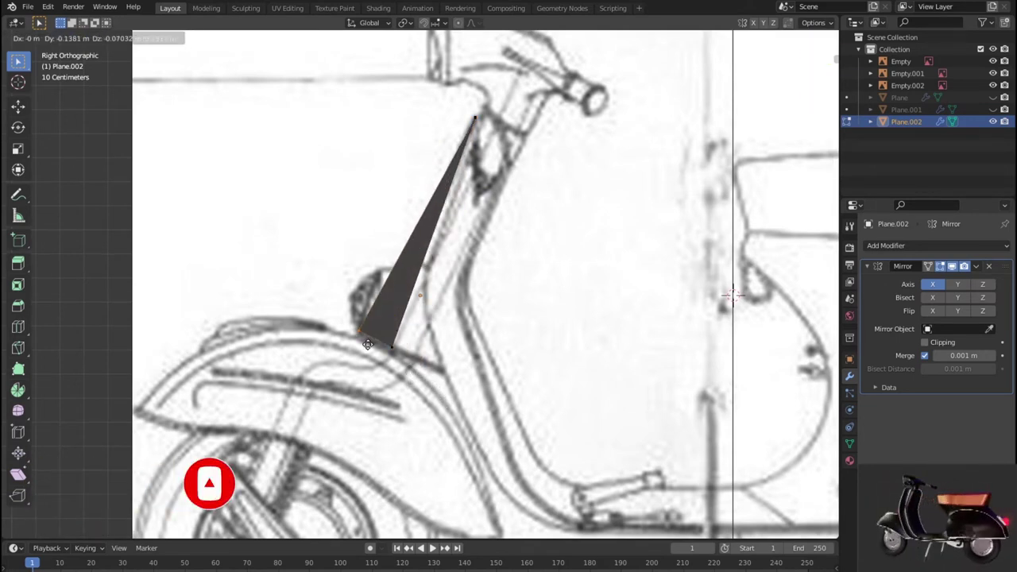
left_click(377, 336)
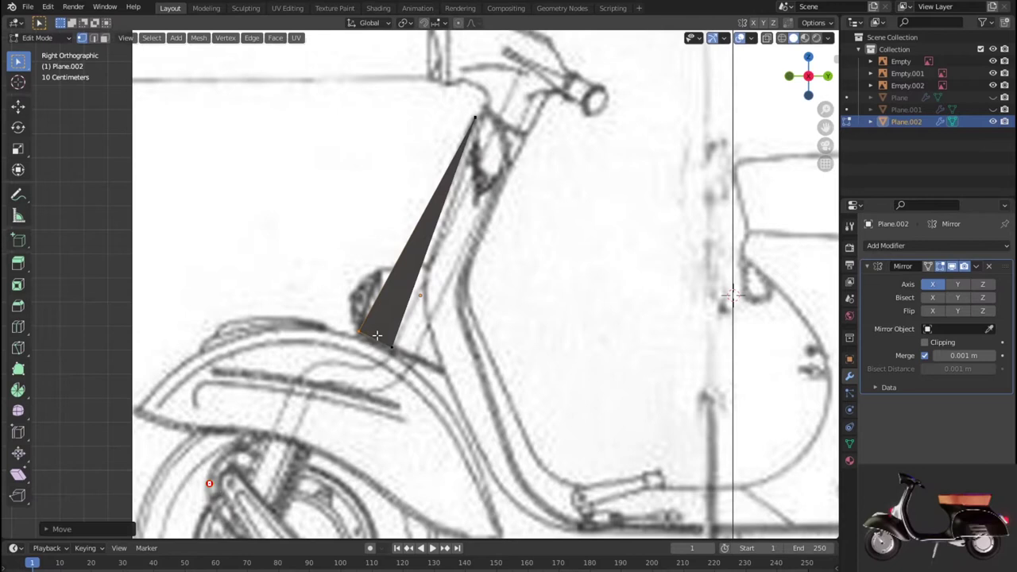
Add a centred loop cut and bend the panel's front edge onto the column curve in wireframe.
left_click(429, 225)
right_click(428, 226)
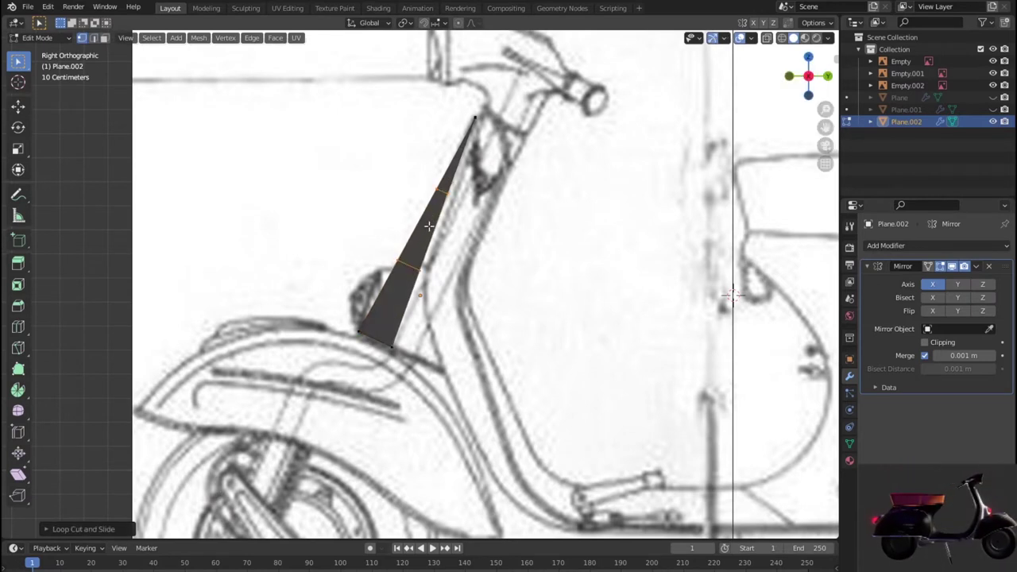
left_click(406, 284)
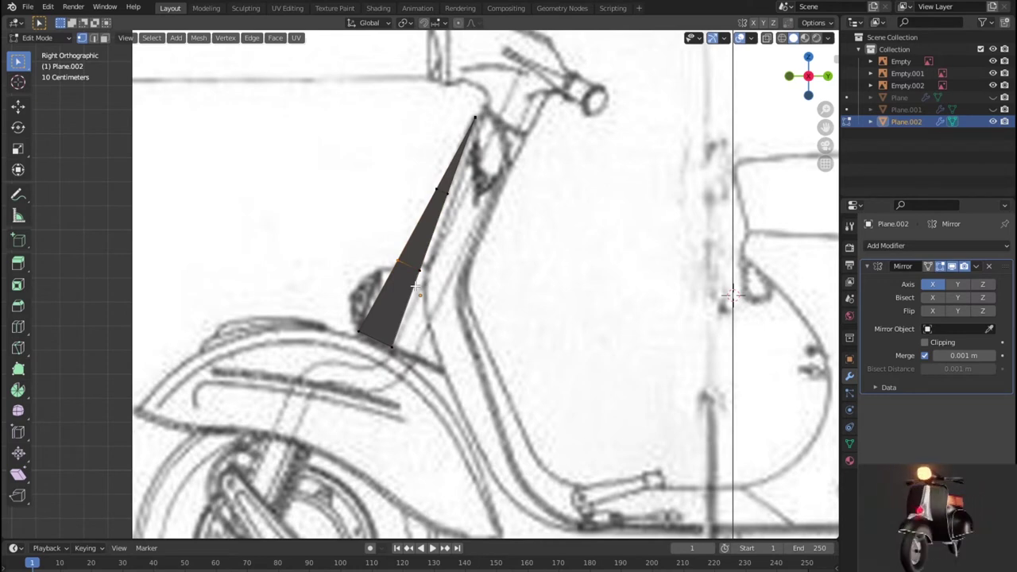
key("Tab")
key("shift+z")
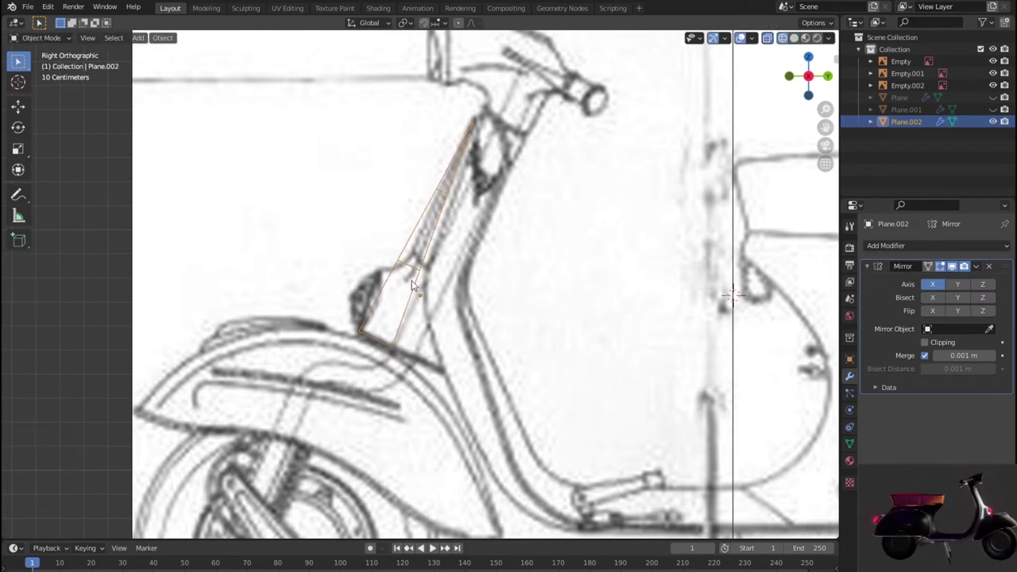
key("Tab")
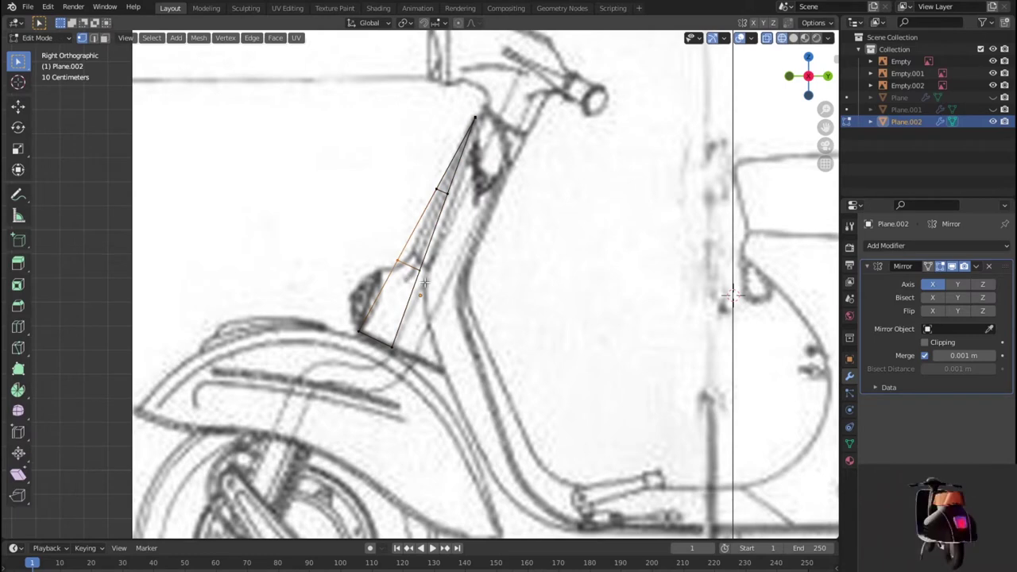
key("g")
left_click(426, 238)
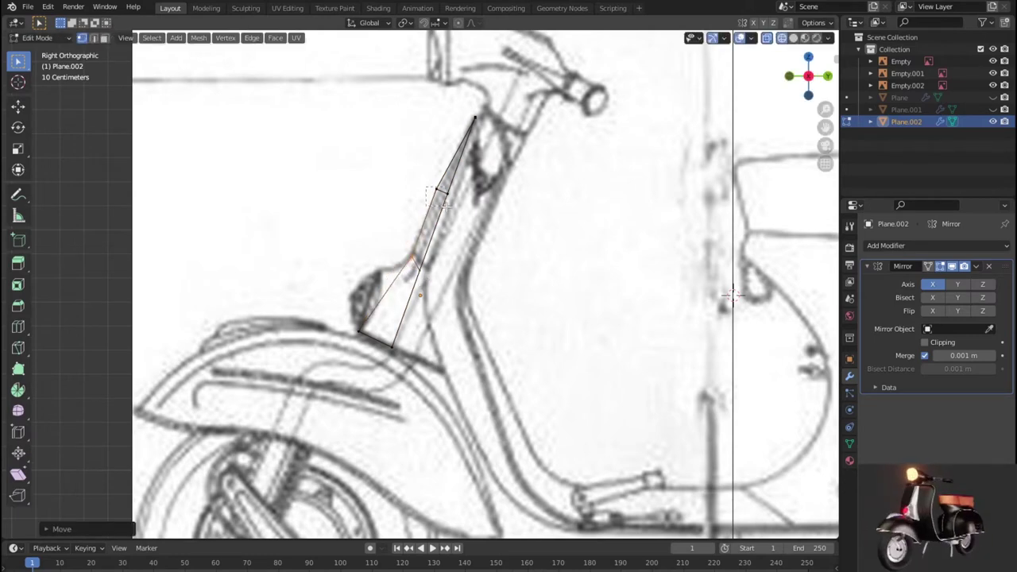
left_click_drag(447, 205, 447, 205)
key("g")
left_click(448, 211)
Reposition the middle-row and top vertices onto the column outline, checking in side and front views.
mouse_move(448, 211)
middle_mouse_down()
mouse_move(568, 200)
mouse_move(551, 198)
middle_mouse_up()
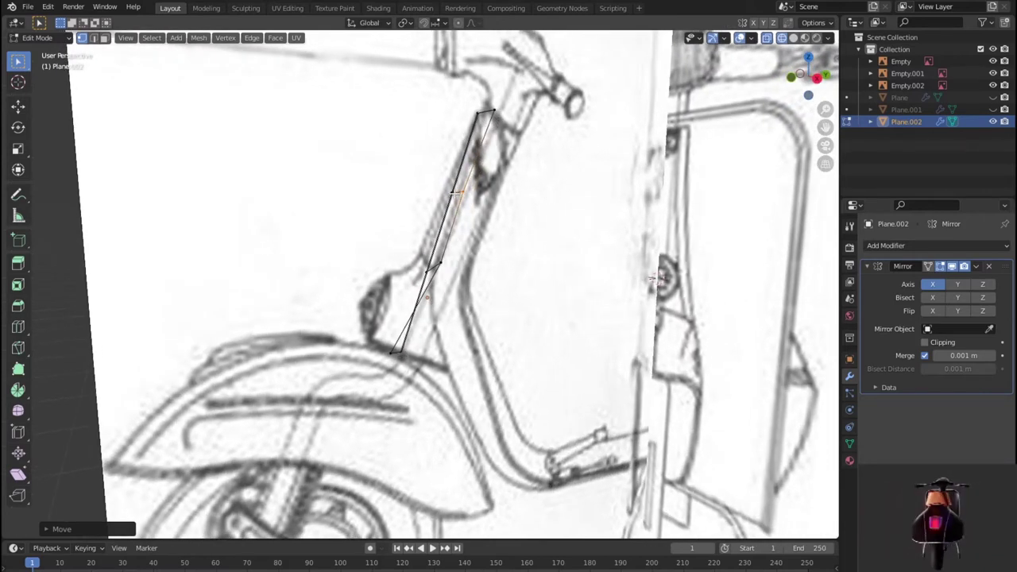
key("KP_3")
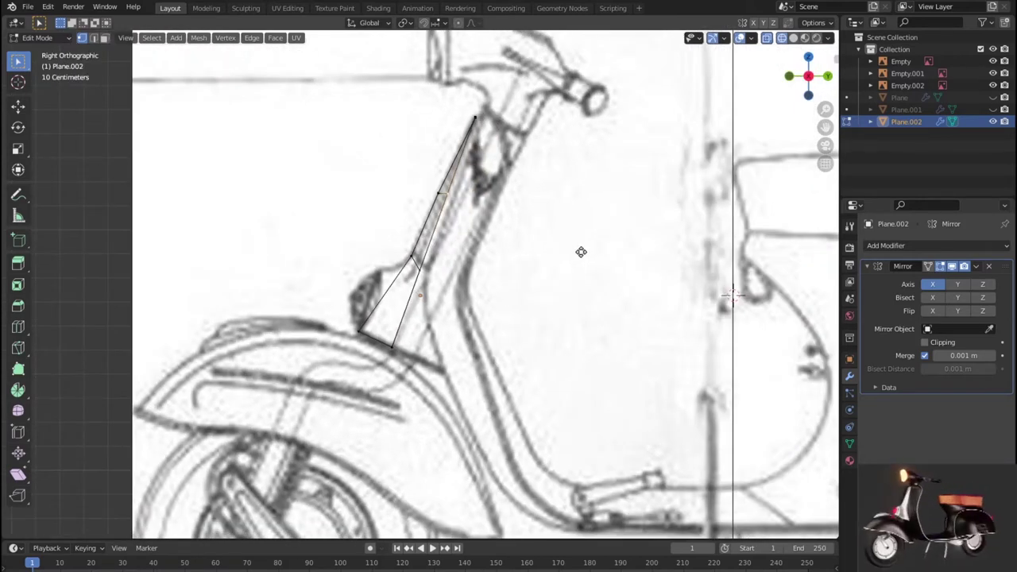
key("g")
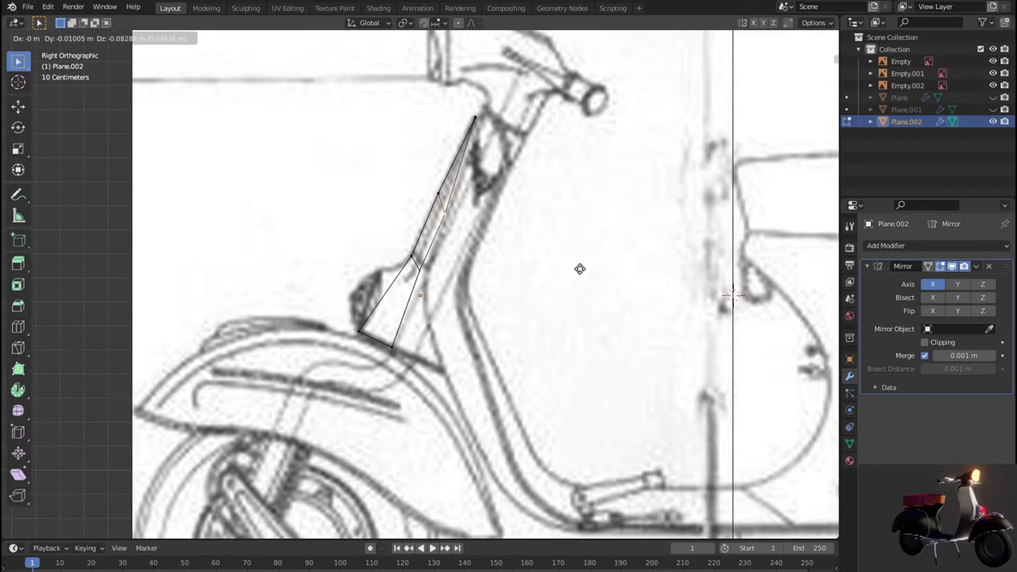
left_click(582, 262)
key("KP_1")
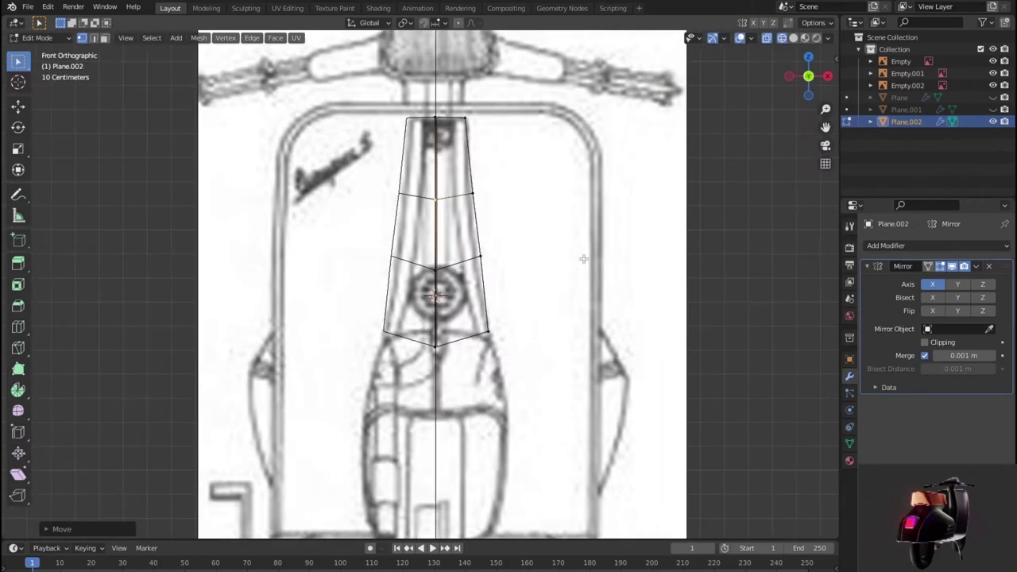
left_click(484, 192)
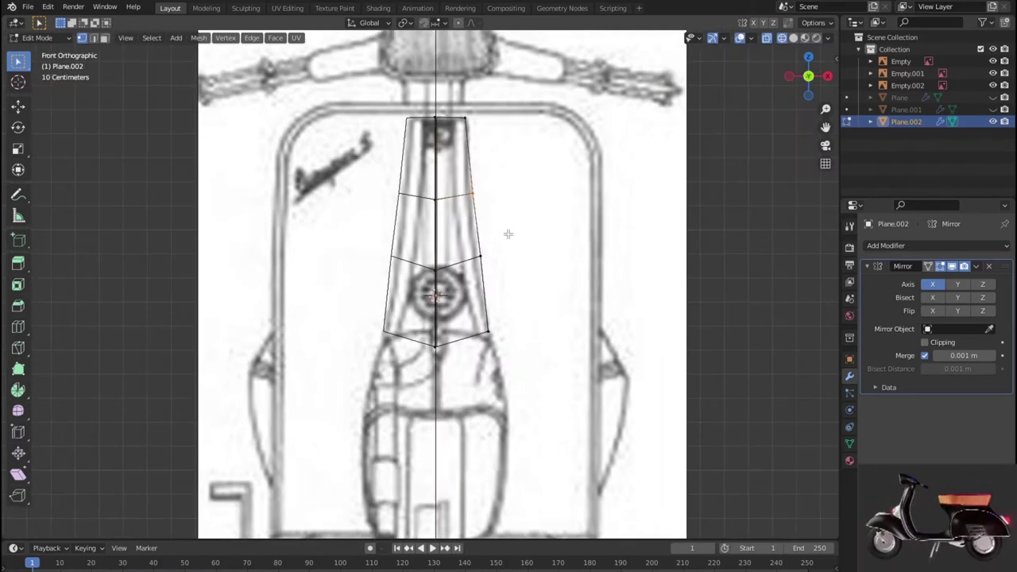
middle_click_drag(508, 234, 509, 275)
key("KP_5")
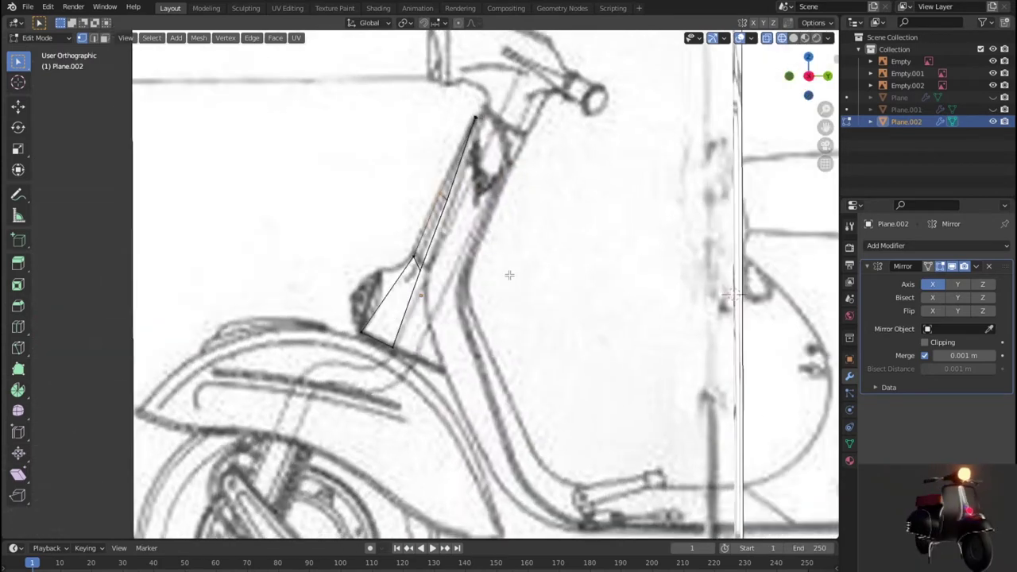
key("KP_3")
key("g")
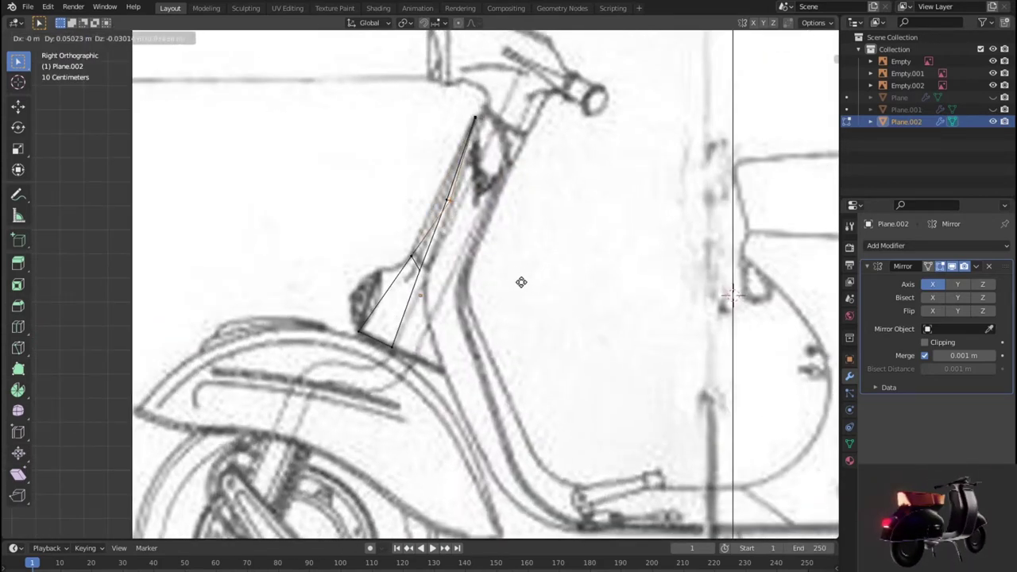
left_click(522, 281)
left_click_drag(449, 201, 434, 187)
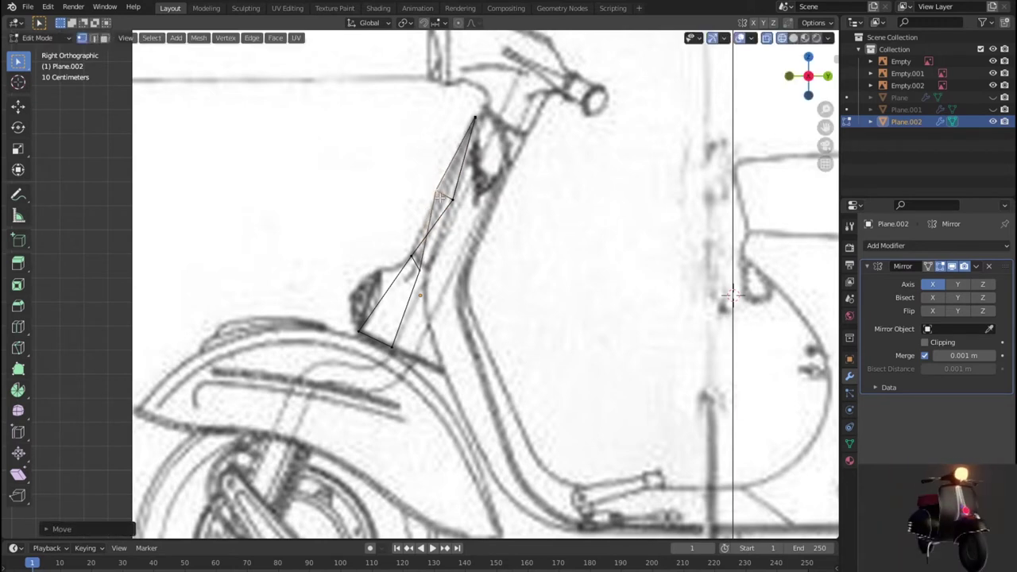
Extrude five vertices tracing the column down to the leg shield and back up the fork.
key("e")
left_click(398, 260)
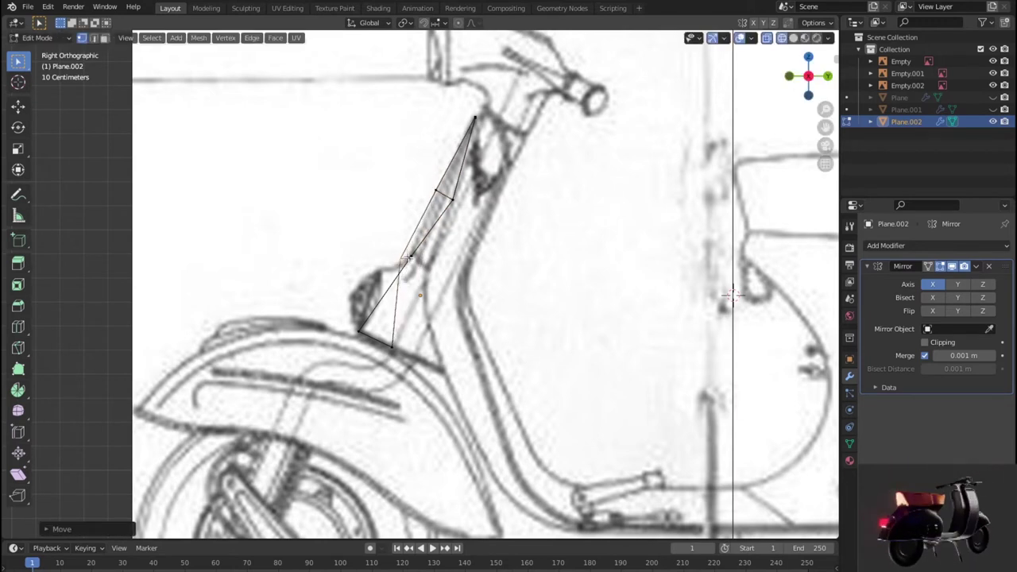
key("e")
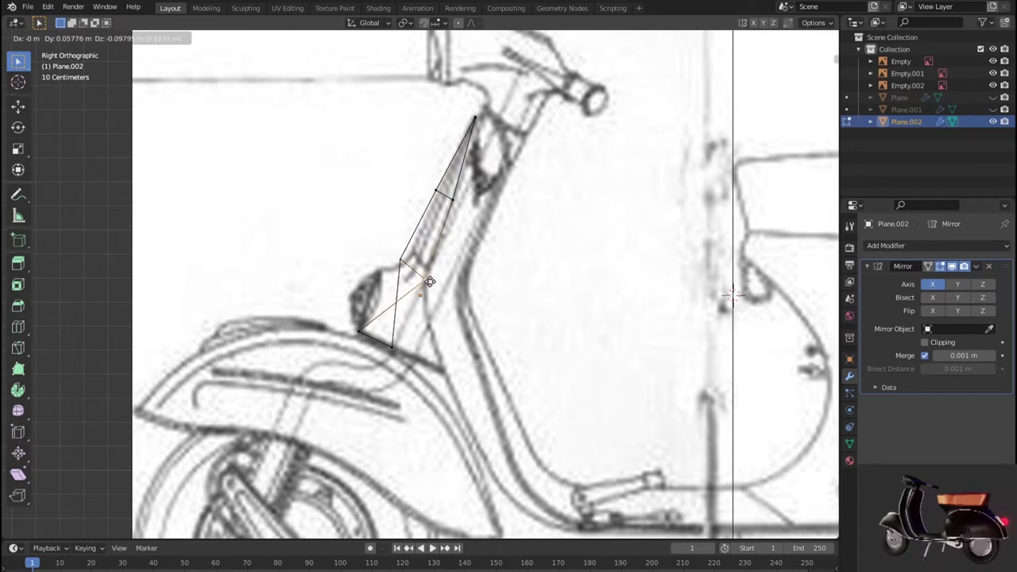
left_click(360, 328)
key("e")
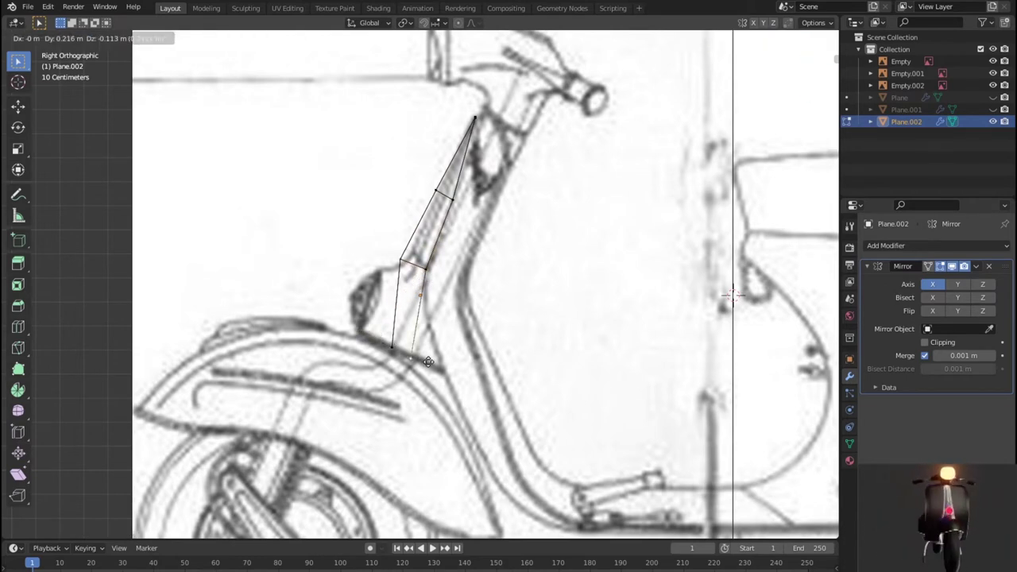
left_click(456, 372)
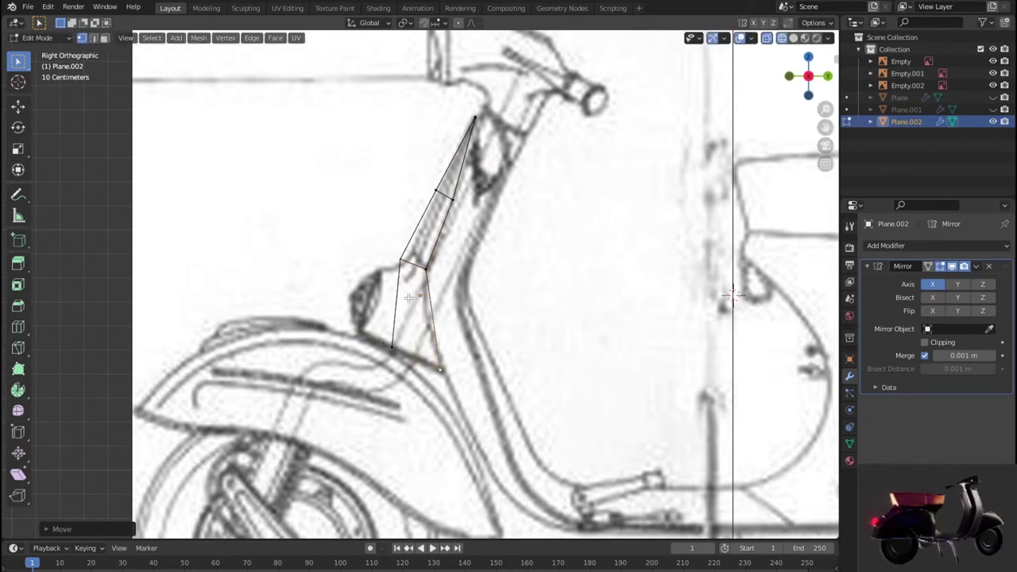
key("e")
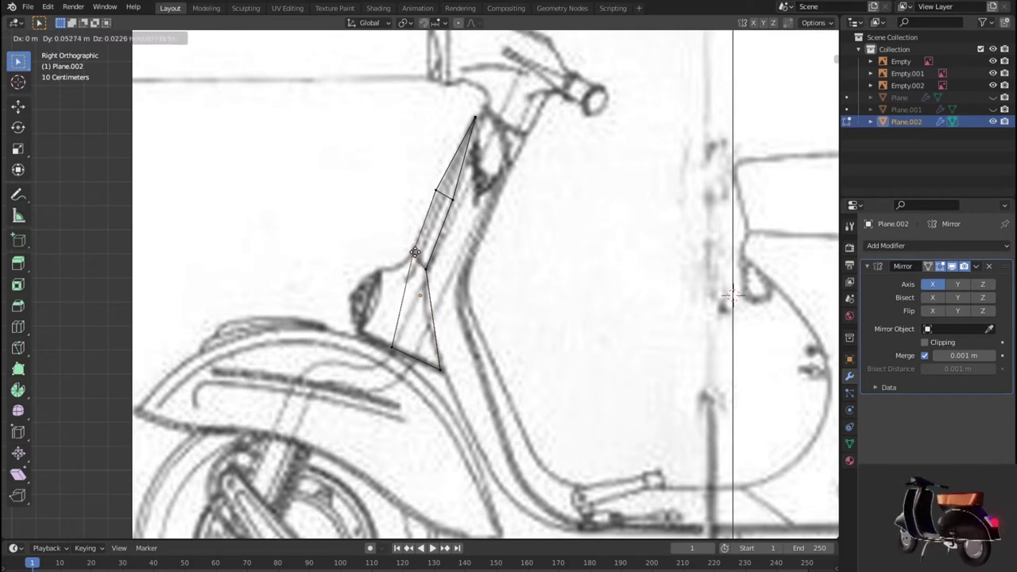
left_click(429, 203)
key("e")
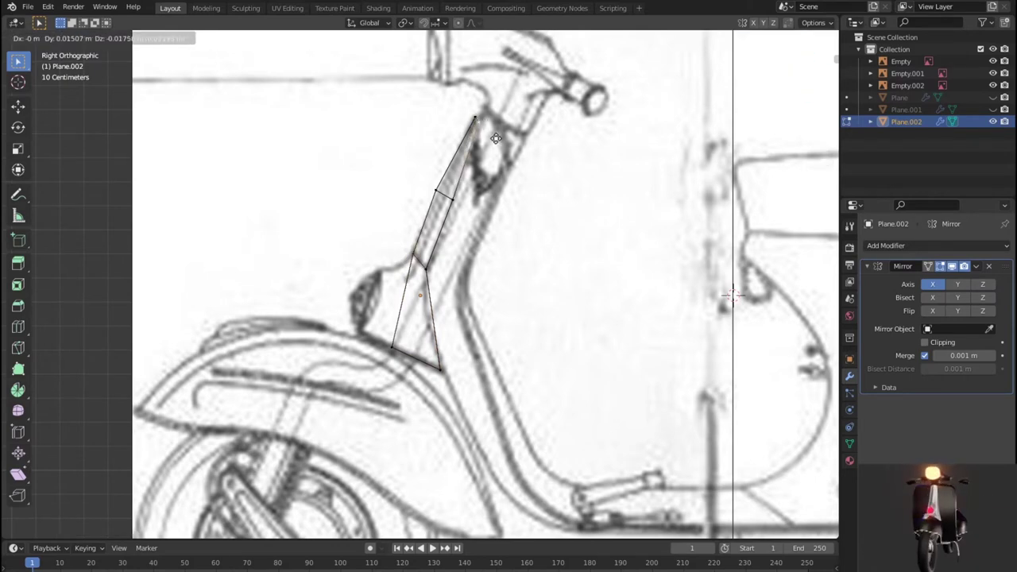
left_click(493, 151)
scroll(493, 151, "down", 5)
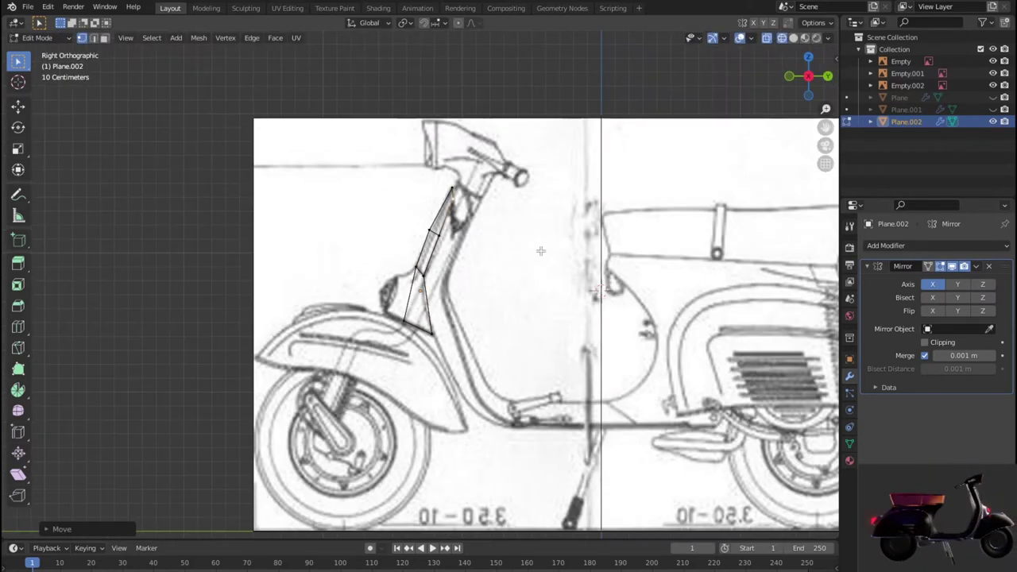
middle_click_drag(493, 151, 654, 265)
In front view, raise the top vertex to the column top and fit the upper right-side vertex.
key("KP_1")
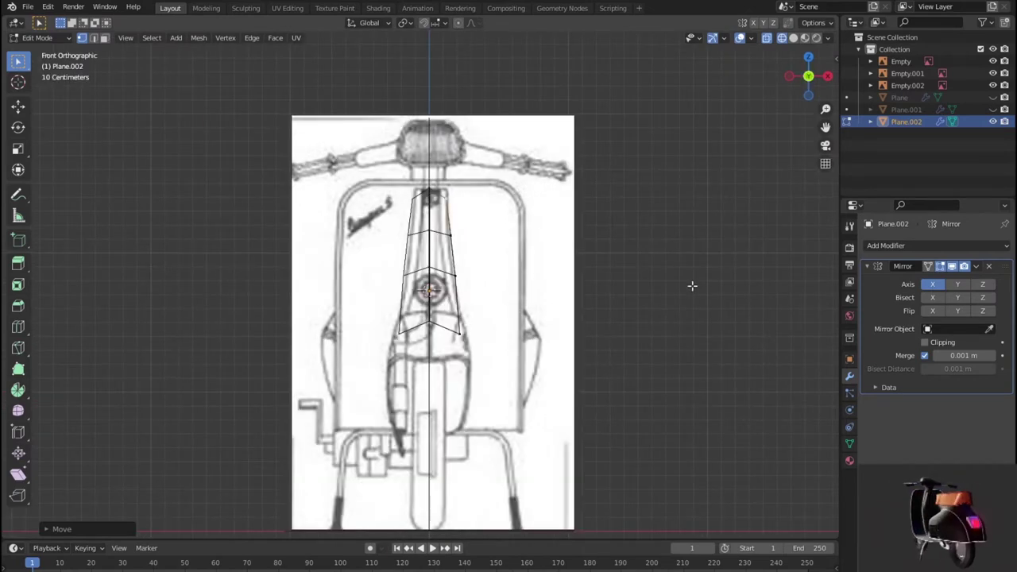
scroll(692, 285, "up", 4)
key("g")
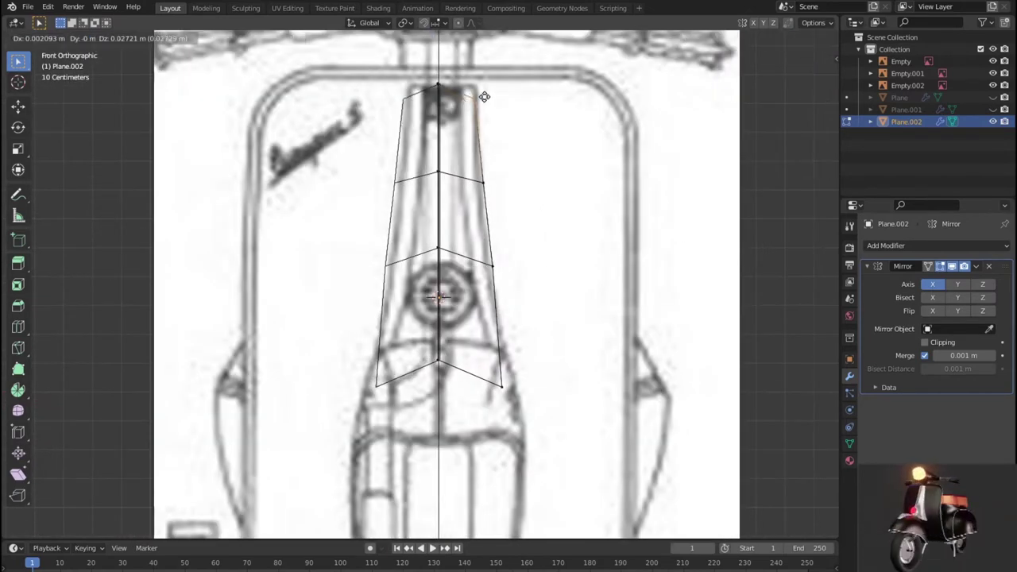
left_click(484, 91)
left_click(483, 183)
key("g")
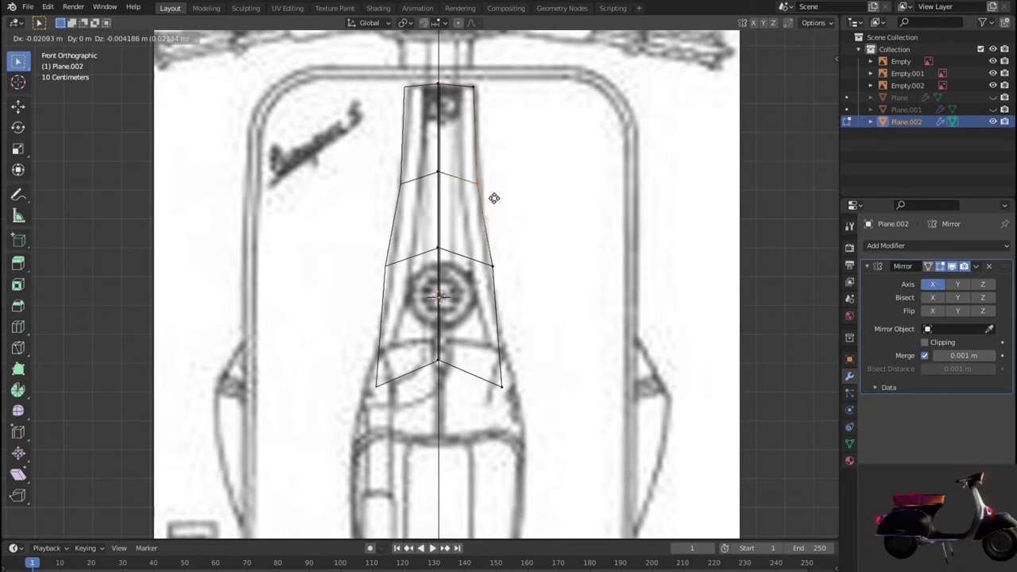
left_click(496, 200)
Narrow the lower-right vertices and move the bottom-right vertex out to the column edge.
left_click(473, 251, "shift")
key("g")
left_click(505, 295)
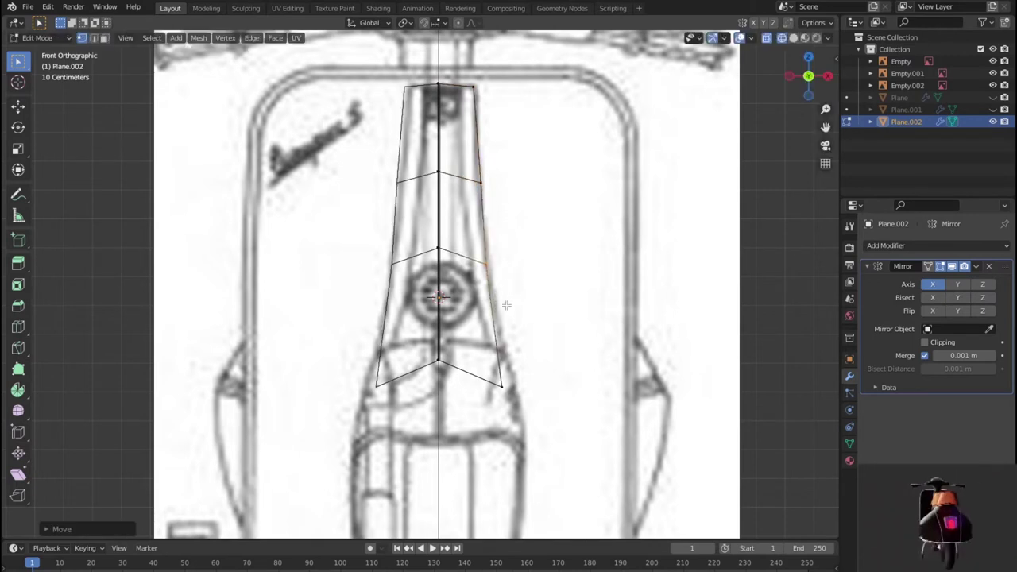
left_click(486, 373)
key("g")
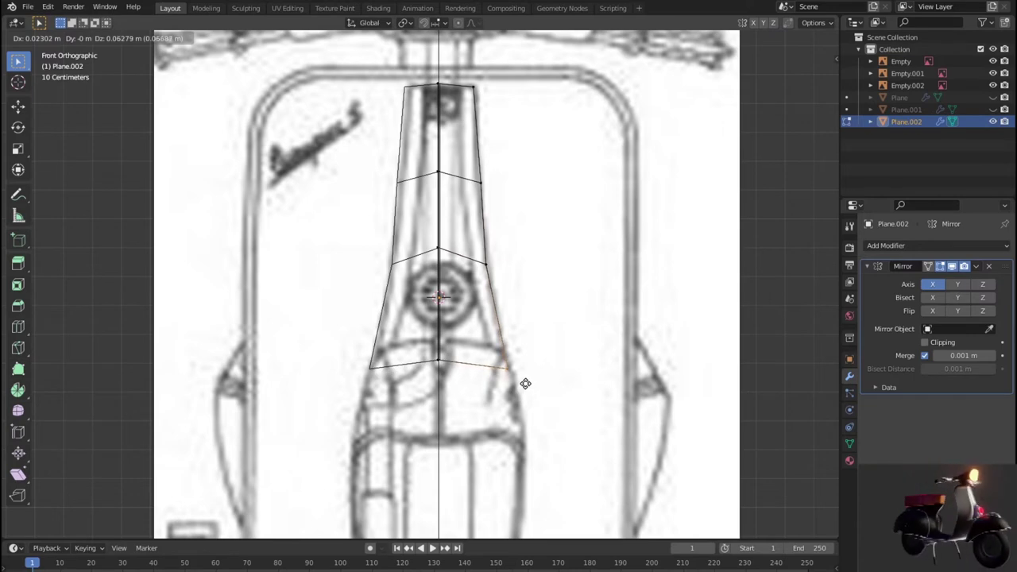
left_click(525, 384)
mouse_move(526, 384)
middle_mouse_down()
mouse_move(405, 392)
mouse_move(415, 341)
middle_mouse_up()
In side view, move the bottom vertices down and left and lower the upper-left vertex.
key("KP_3")
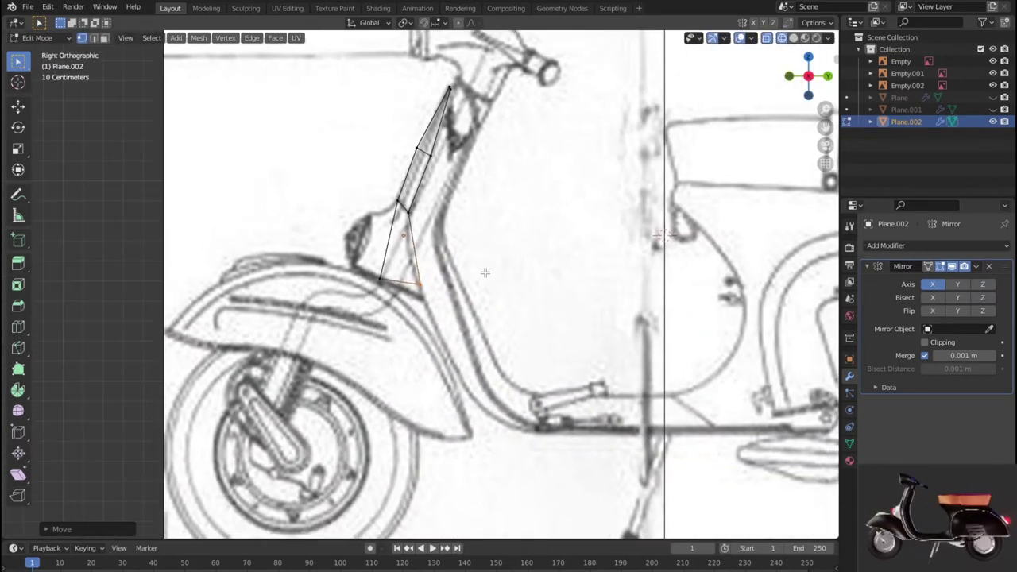
key("g")
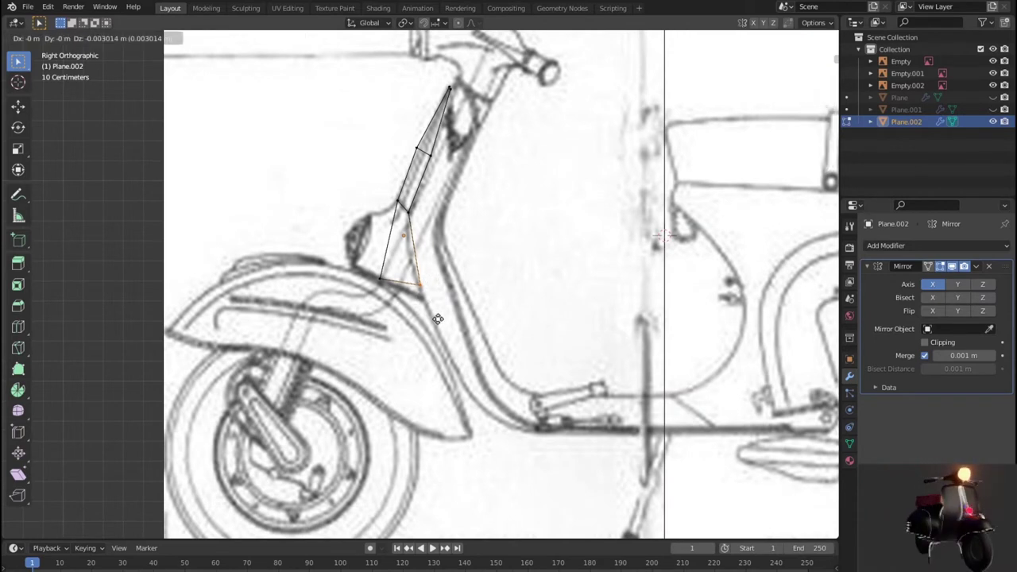
left_click(441, 332)
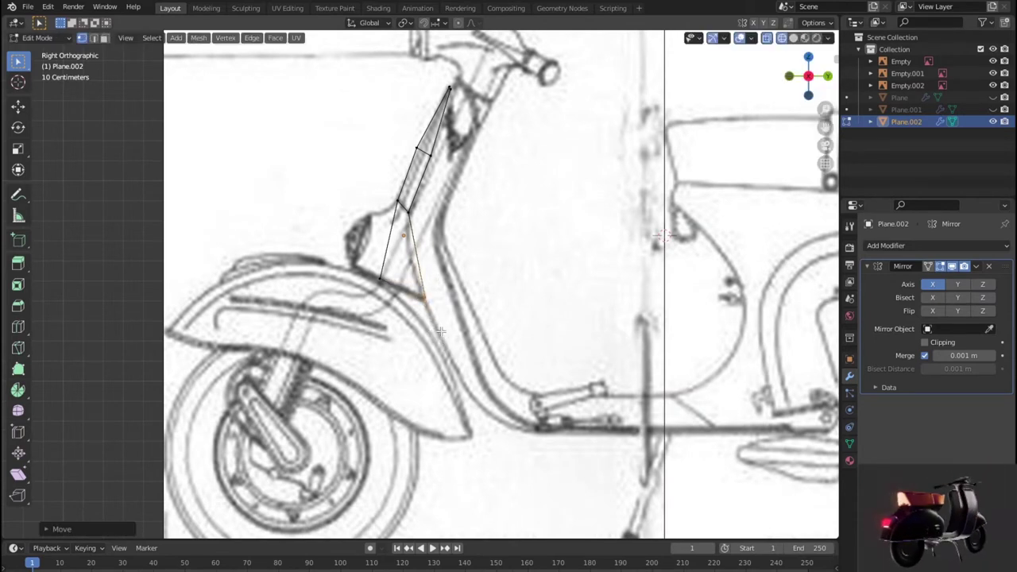
key("g")
left_click(377, 253)
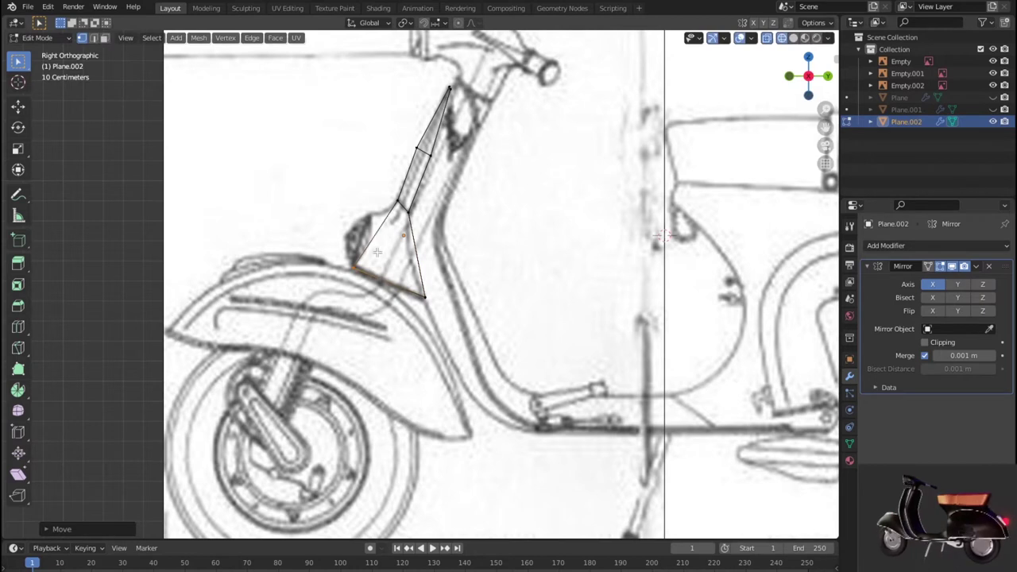
left_click(397, 203)
key("g")
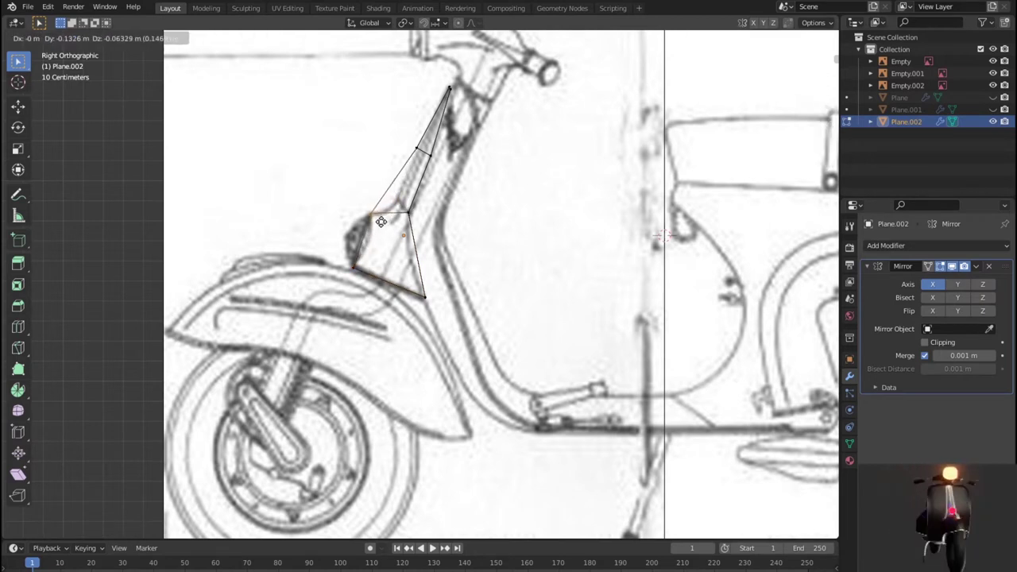
left_click(383, 221)
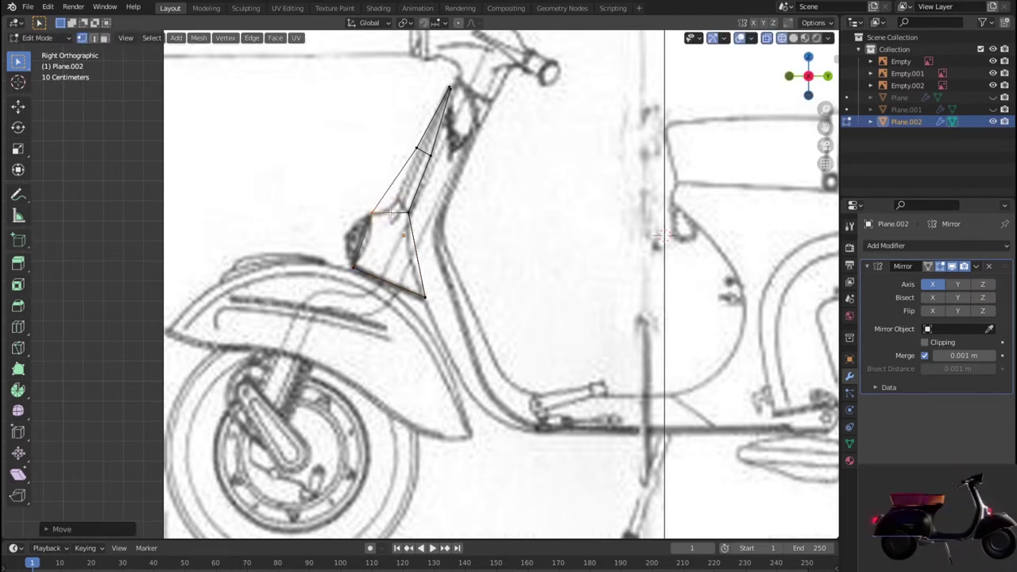
Add two centred edge loops, one across the lower face and one across the upper triangle.
key("ctrl+e")
left_click(434, 197)
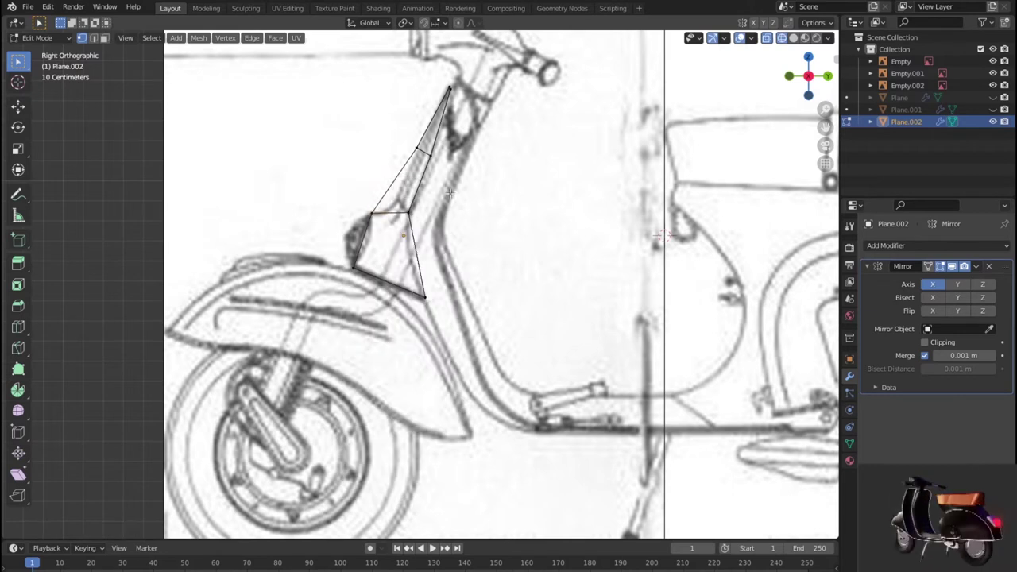
key("ctrl+r")
left_click(433, 233)
right_click(433, 233)
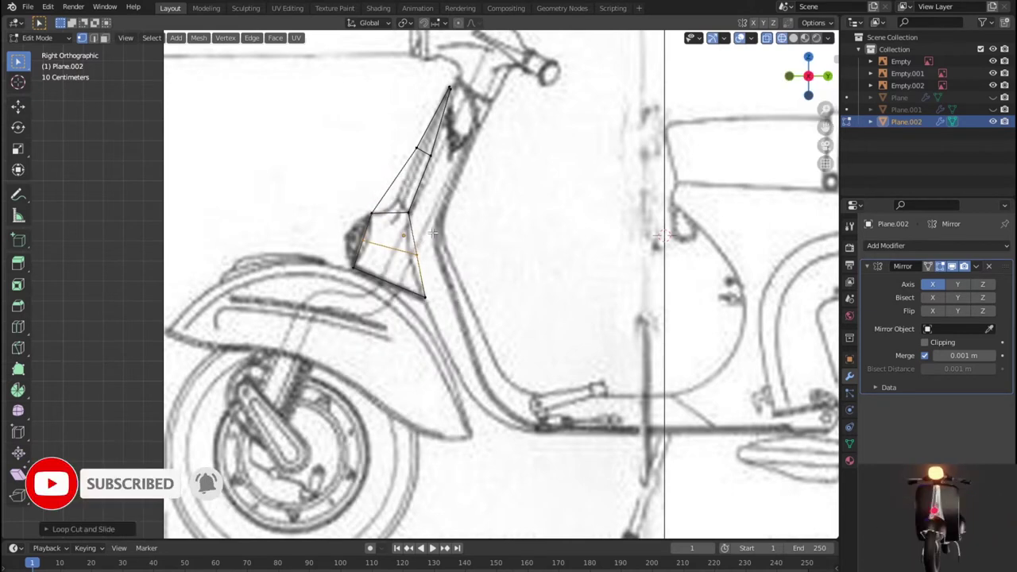
key("ctrl+r")
left_click(429, 189)
right_click(433, 195)
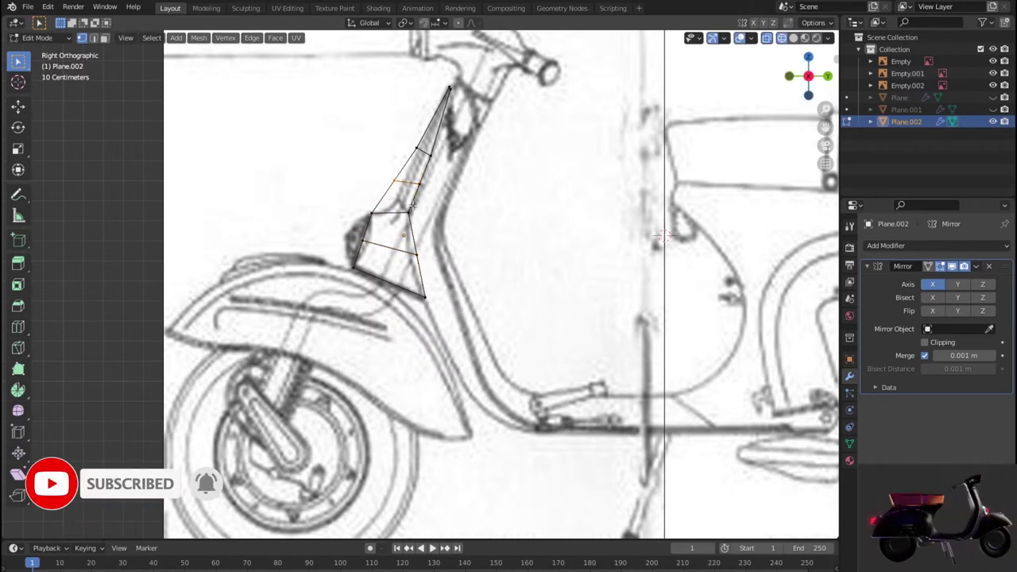
Move the new edges and upper vertices so the front edge follows the column outline.
key("g")
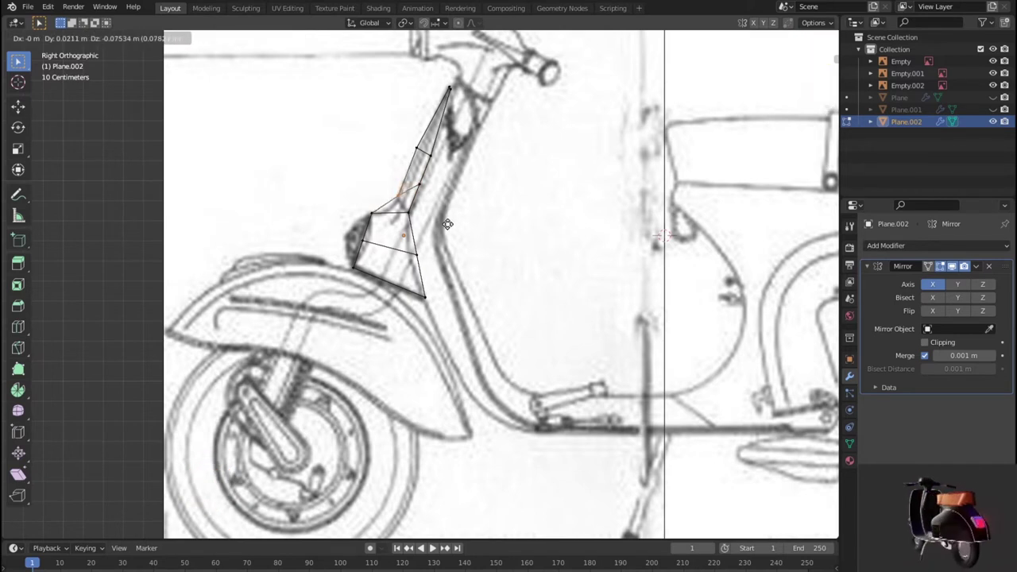
left_click(449, 215)
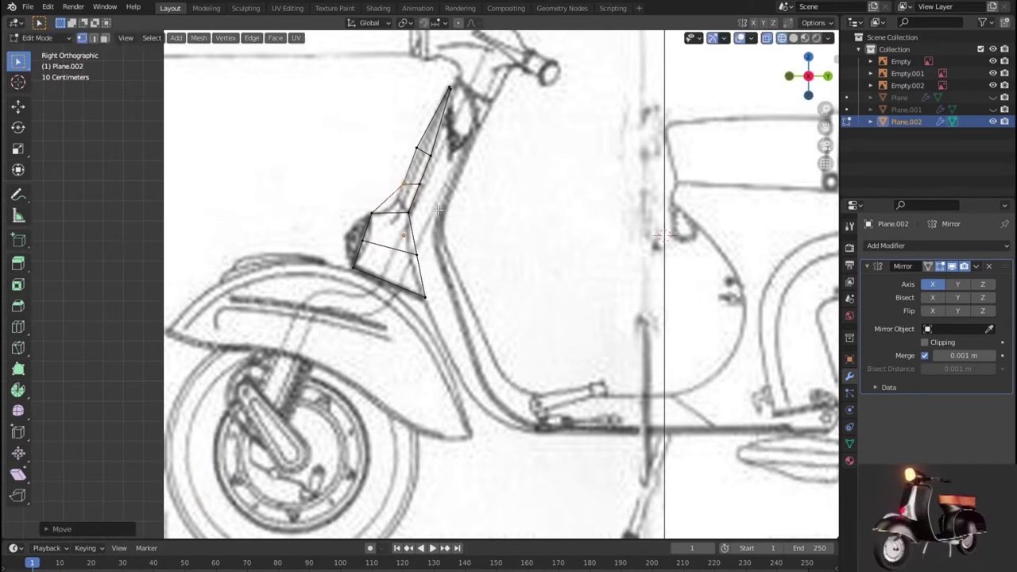
key("g")
left_click(364, 234)
key("g")
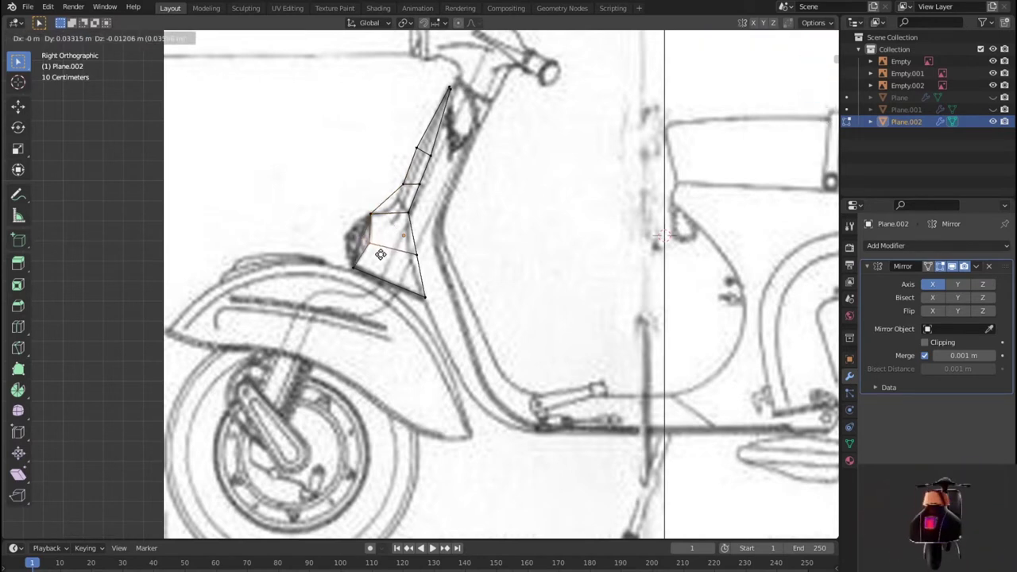
left_click(381, 254)
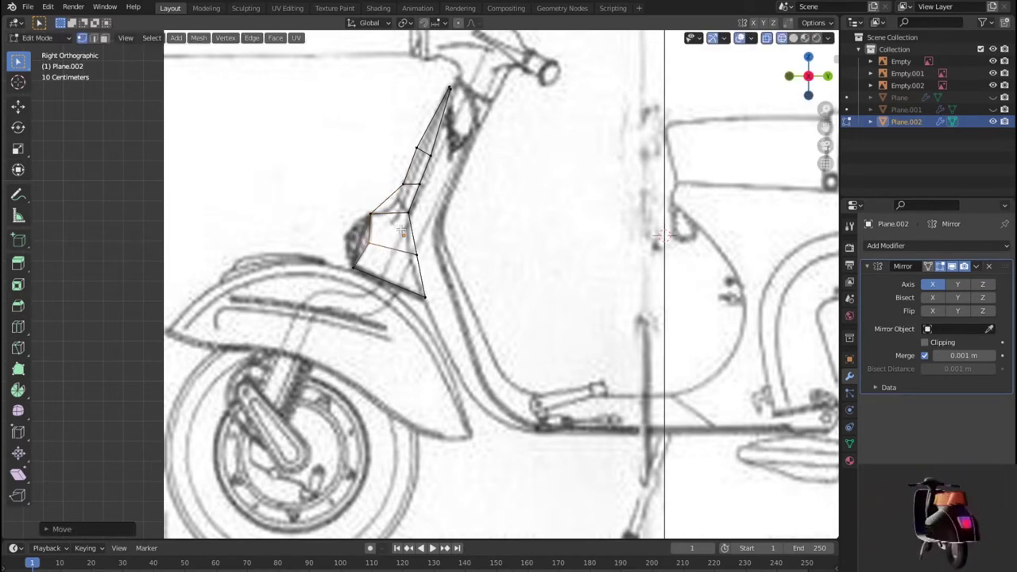
key("g")
left_click(414, 178)
left_click_drag(403, 139, 425, 163)
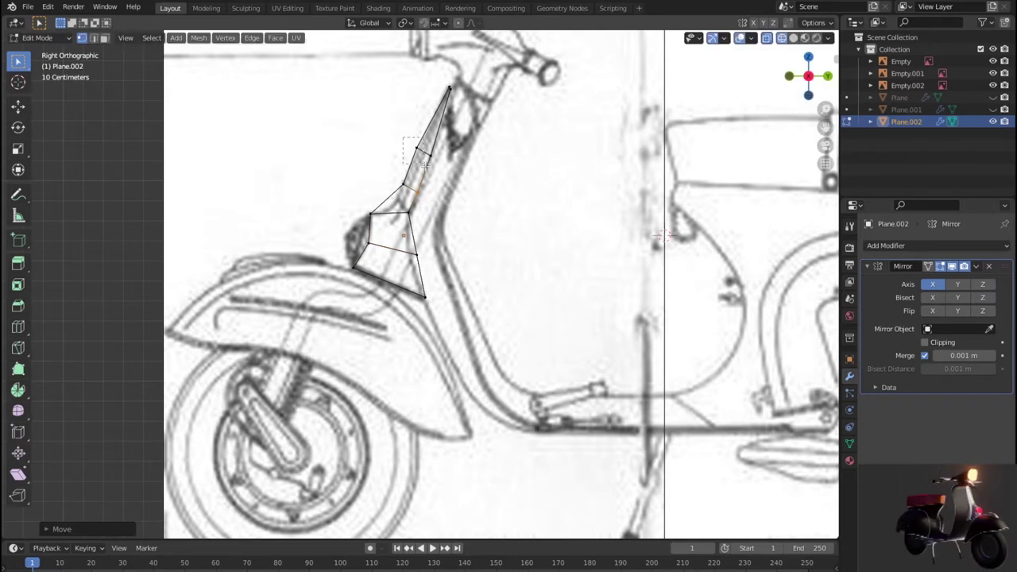
key("g")
left_click(428, 167)
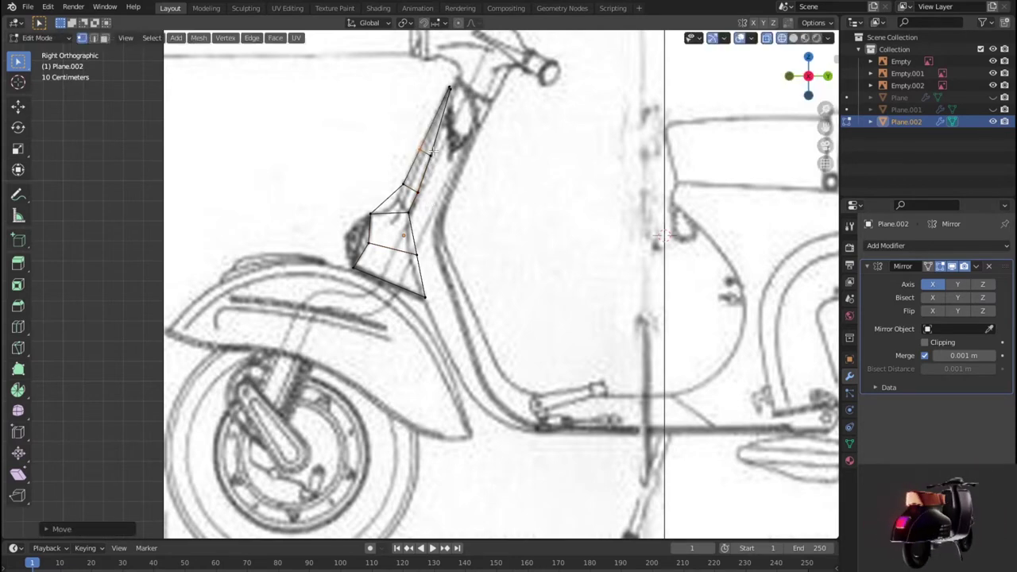
scroll(403, 205, "up", 4)
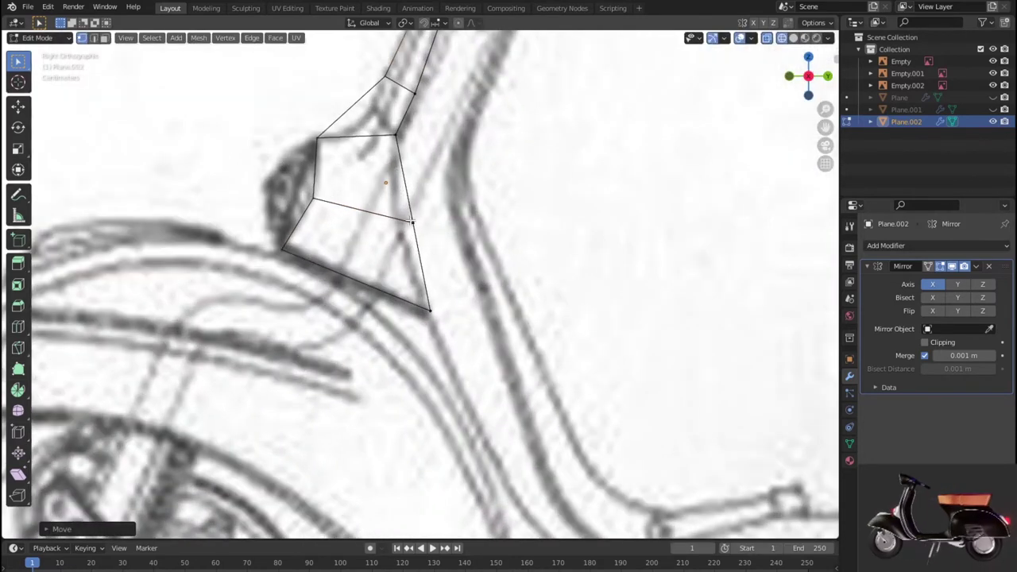
Adjust the lower face's top vertex and nudge a neighbouring vertex slightly left.
key("g")
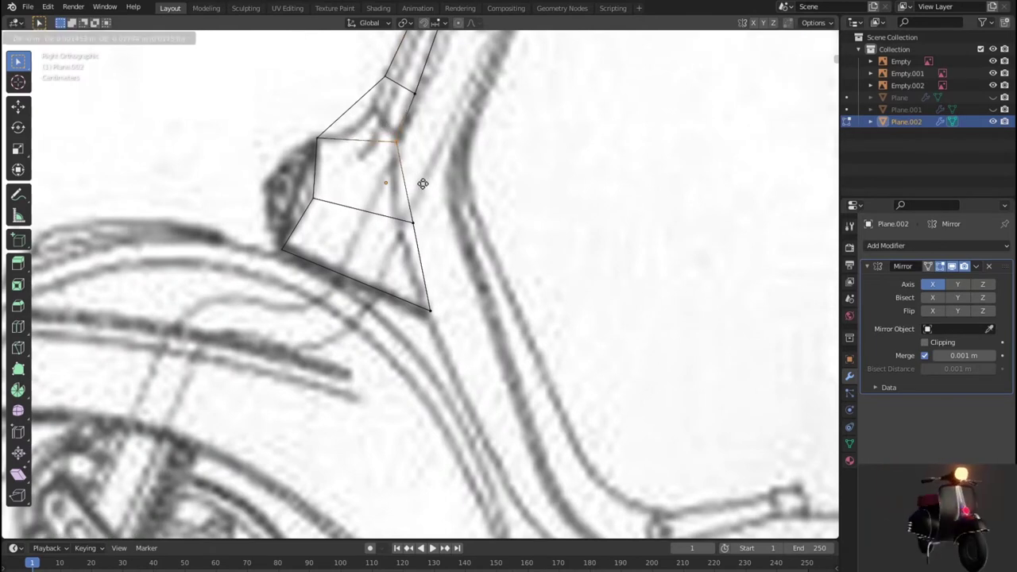
left_click(422, 205)
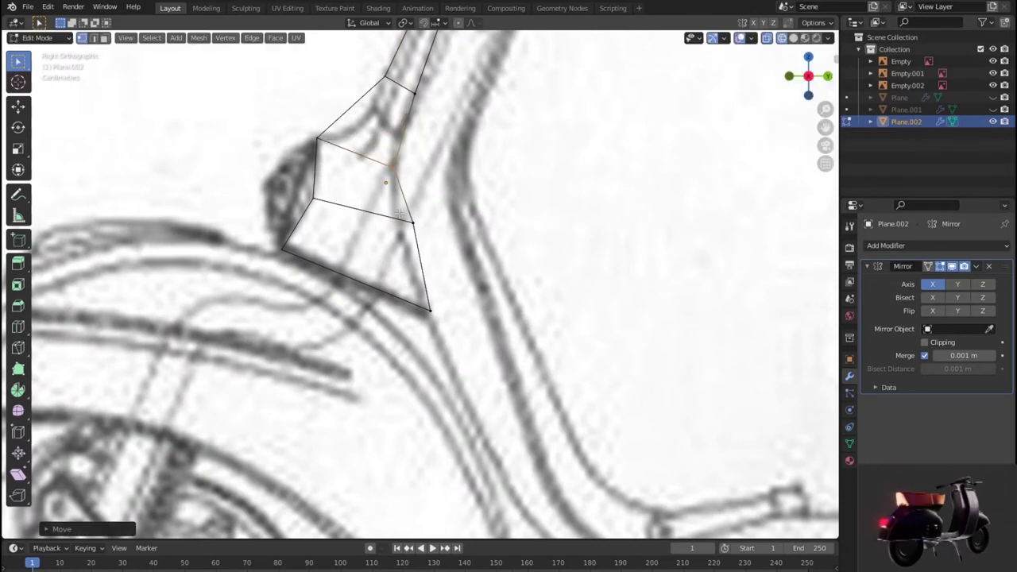
left_click(414, 223)
key("g")
left_click(410, 231)
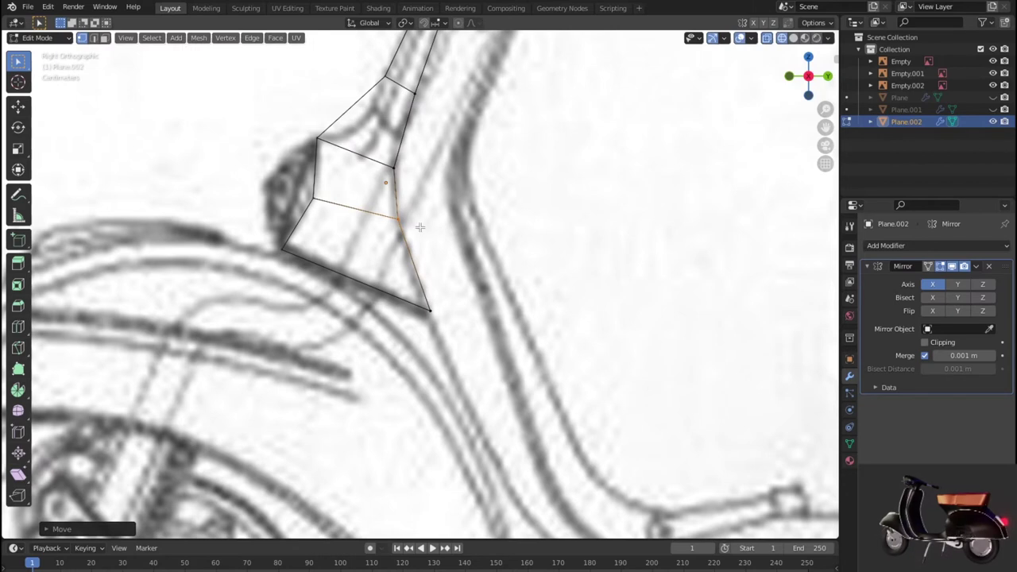
Loop cut the upper quad and fit its new vertex and the left corner onto the sketch lines.
key("ctrl+r")
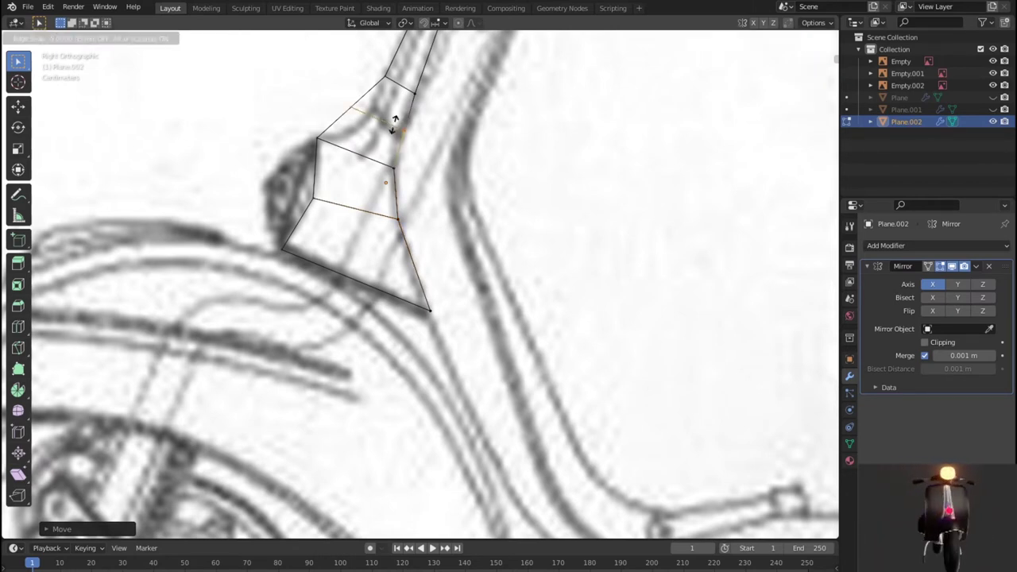
left_click(376, 134)
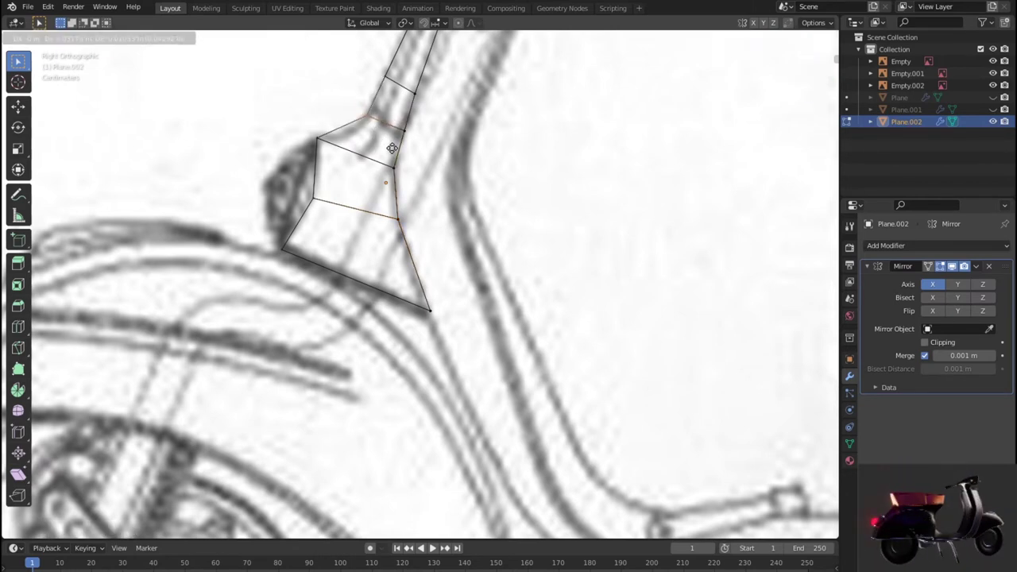
left_click(392, 148)
left_click(402, 132)
key("g")
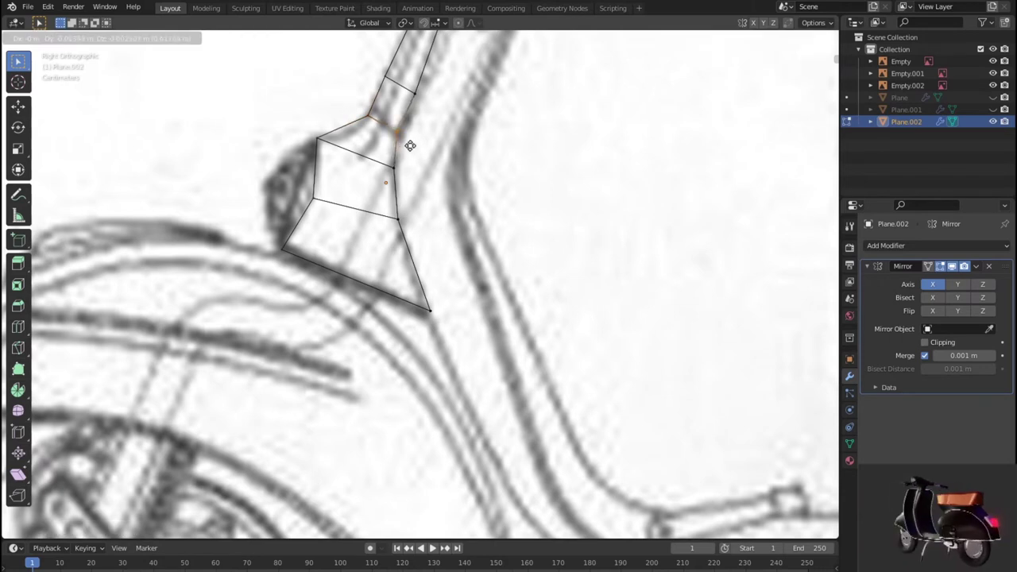
left_click(413, 148)
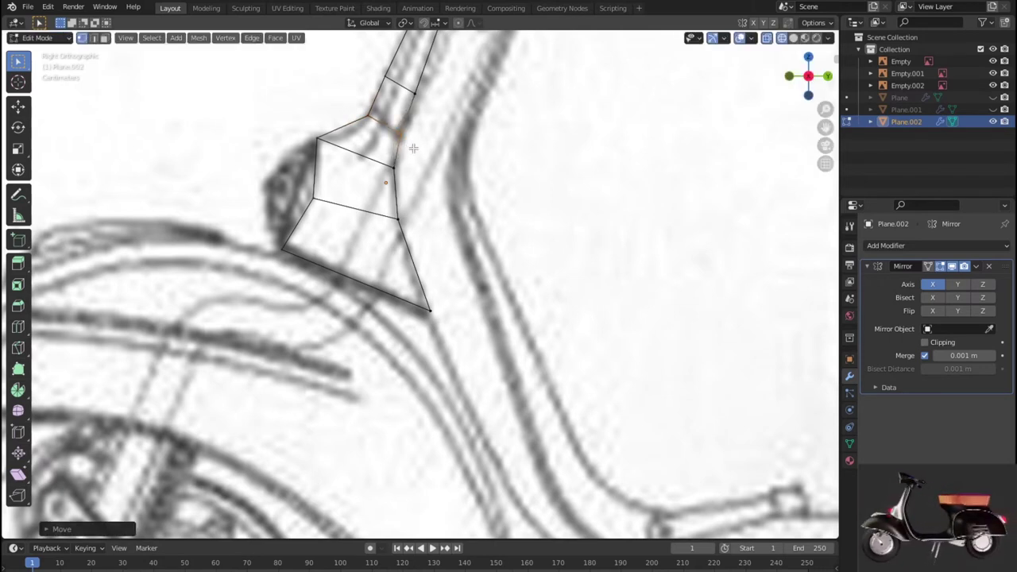
left_click(394, 83, "shift")
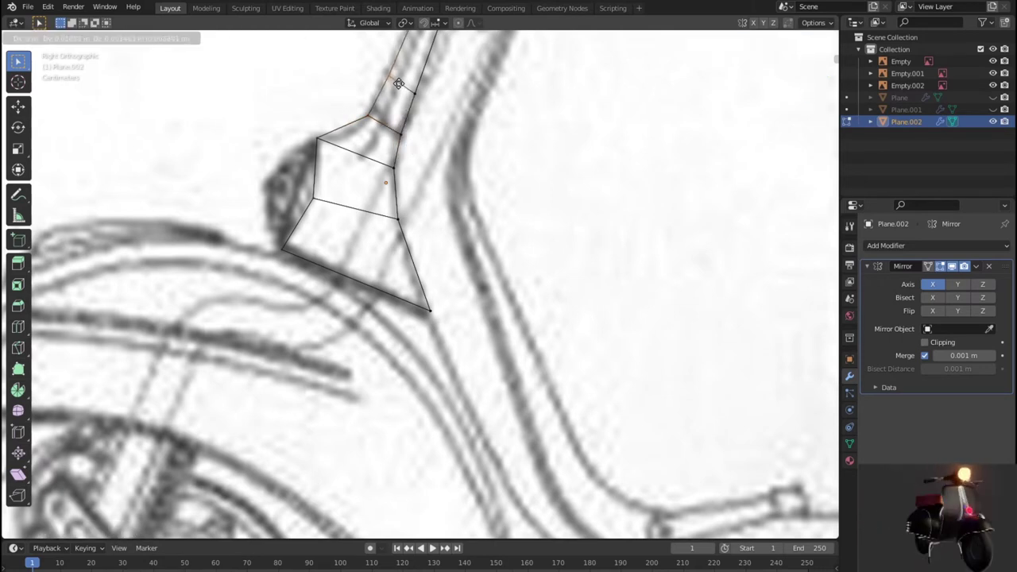
left_click(318, 139)
key("g")
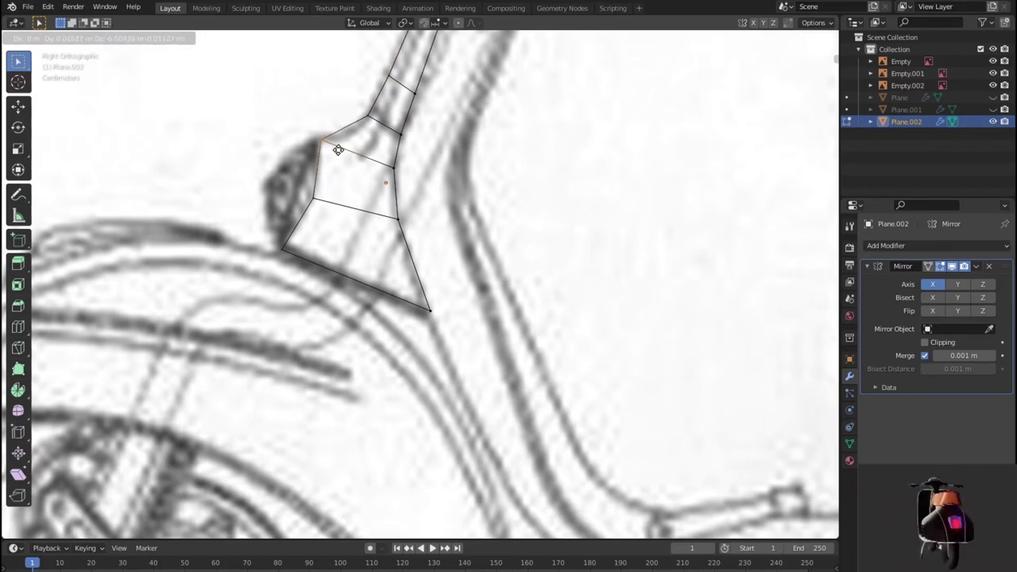
left_click(338, 150)
scroll(456, 233, "down", 5)
middle_click_drag(465, 238, 615, 277)
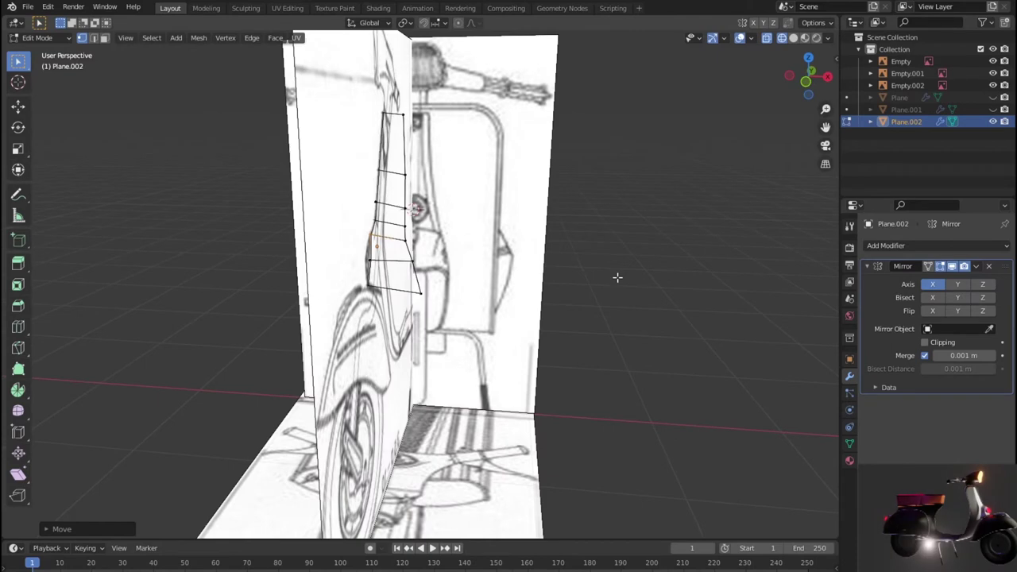
In front view, move the centre bottom vertex along Z to flatten the bottom edge.
key("KP_1")
scroll(617, 277, "up", 3)
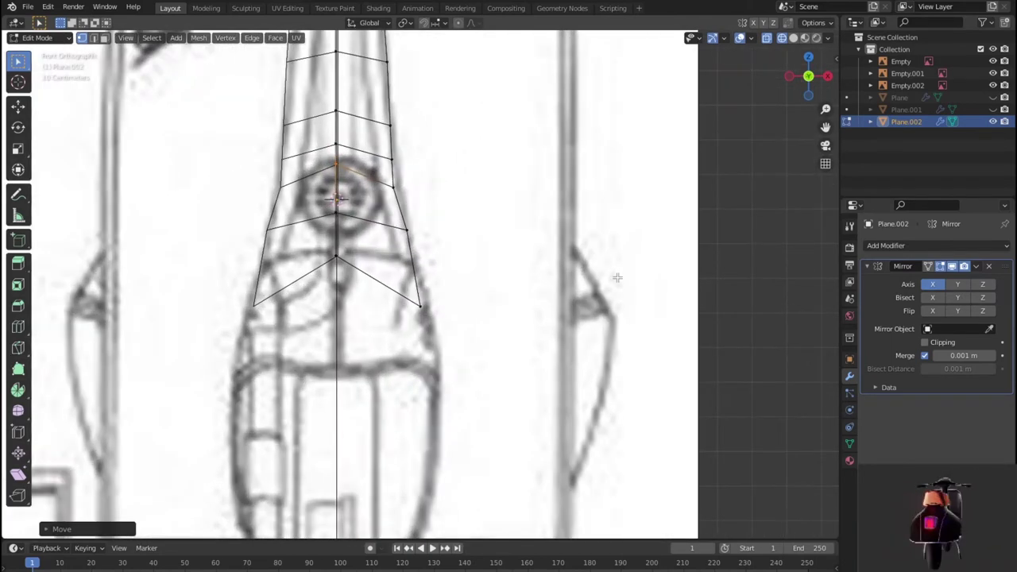
left_click(372, 292)
key("g")
key("z")
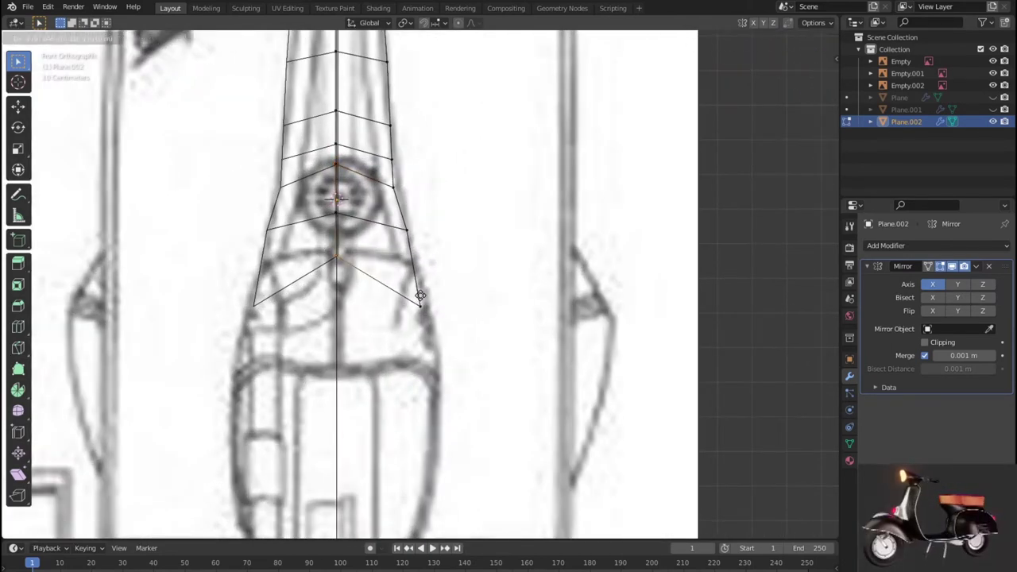
left_click(412, 344)
key("KP_3")
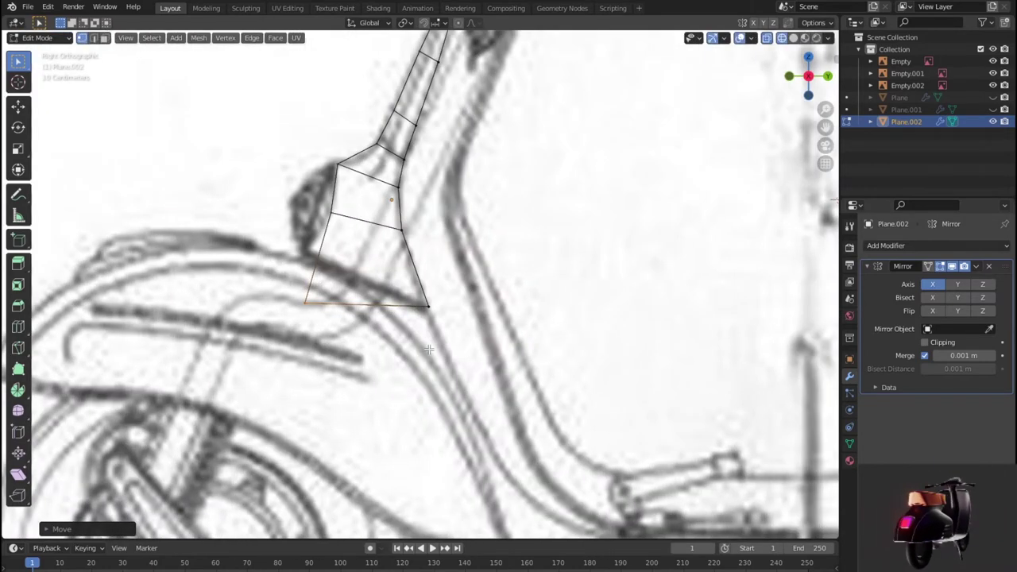
key("KP_1")
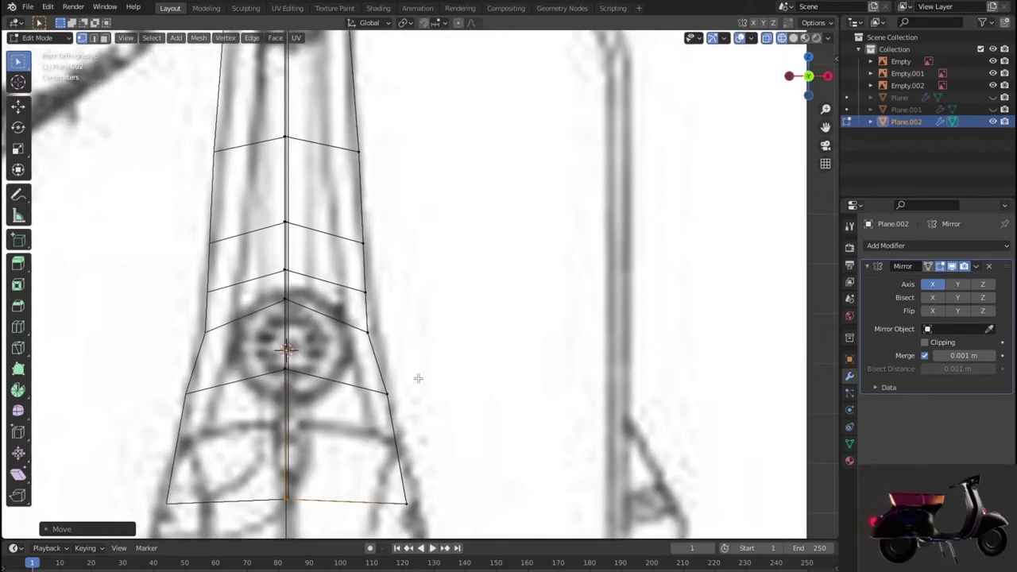
Move the right-edge vertices, bottom to top corner, onto the column outline in the sketch.
left_click(411, 411, "shift")
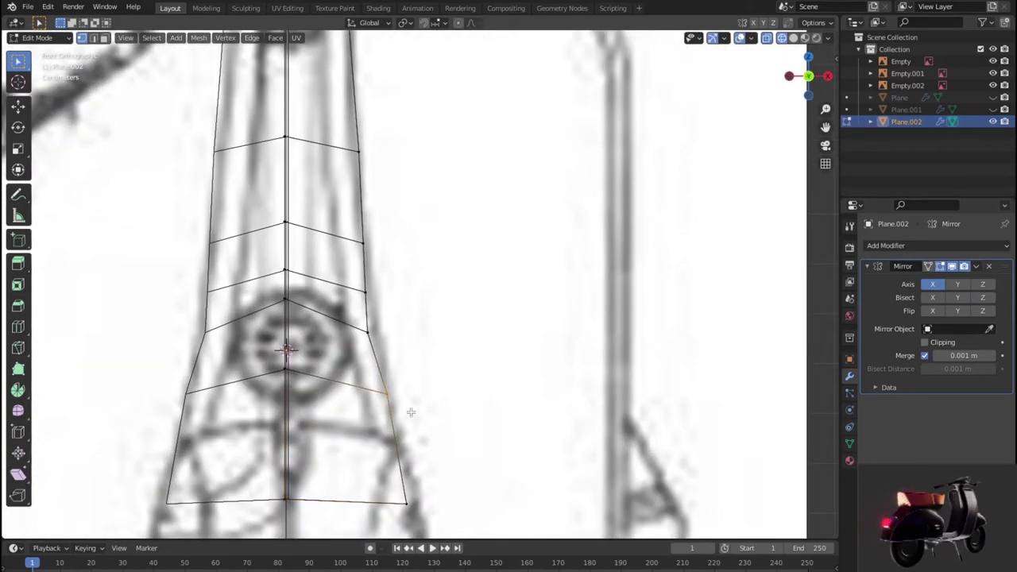
key("g")
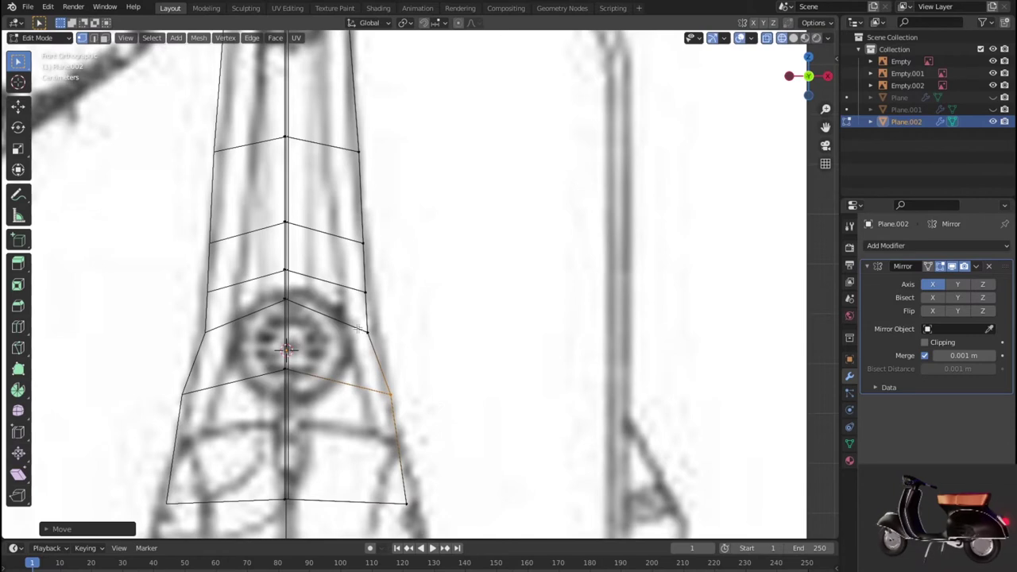
left_click(399, 347)
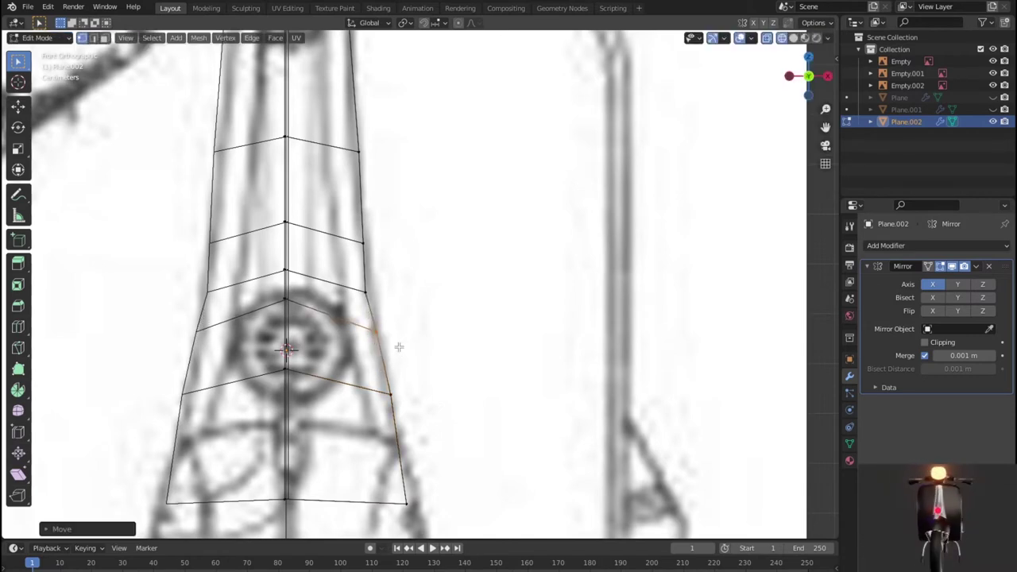
left_click_drag(379, 297, 379, 297, "shift")
key("g")
left_click(385, 298)
left_click_drag(343, 227, 379, 248, "shift")
key("g")
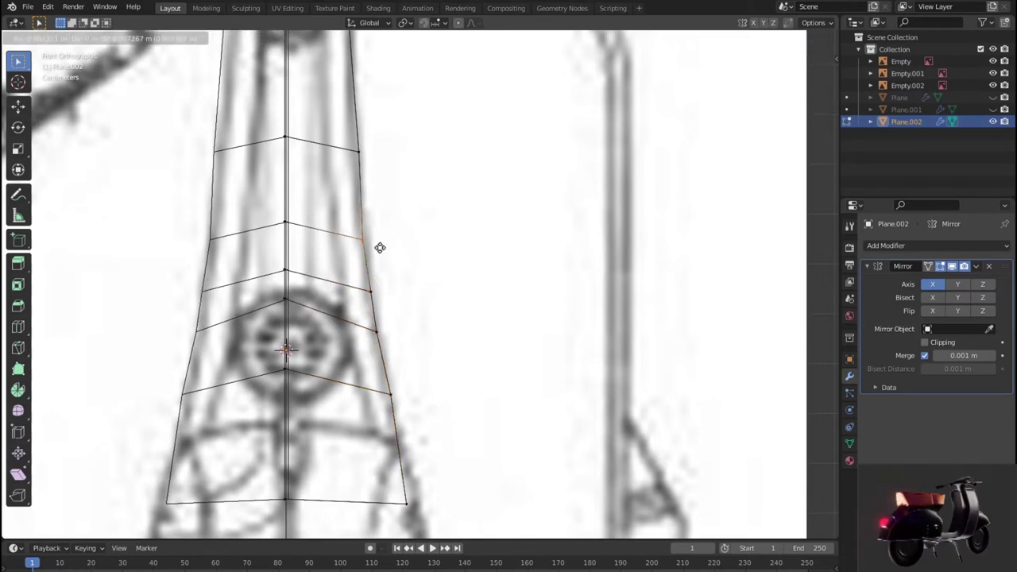
left_click(381, 249)
left_click_drag(369, 158, 363, 152, "shift")
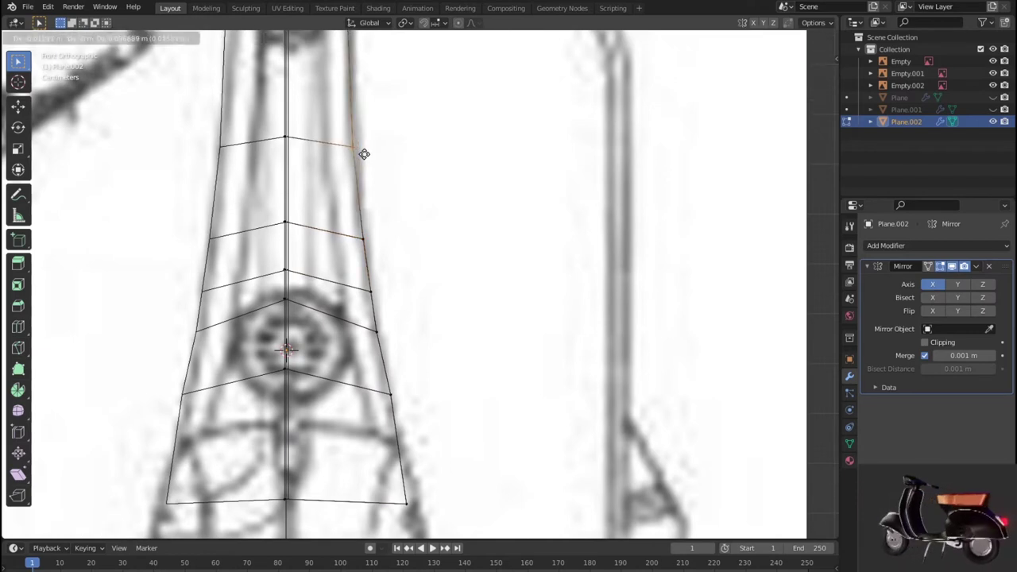
scroll(373, 135, "down", 5)
key("g")
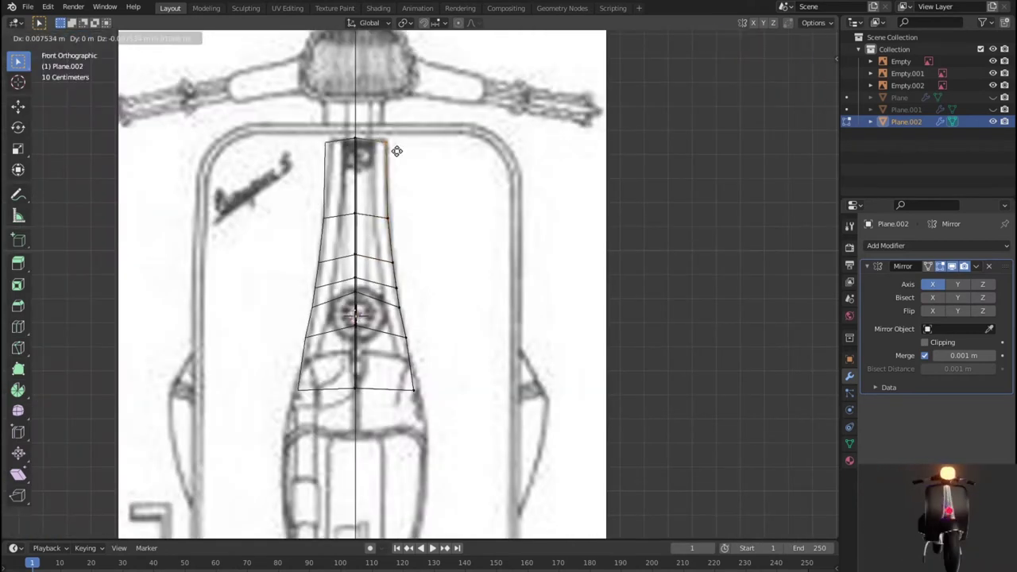
left_click(396, 150)
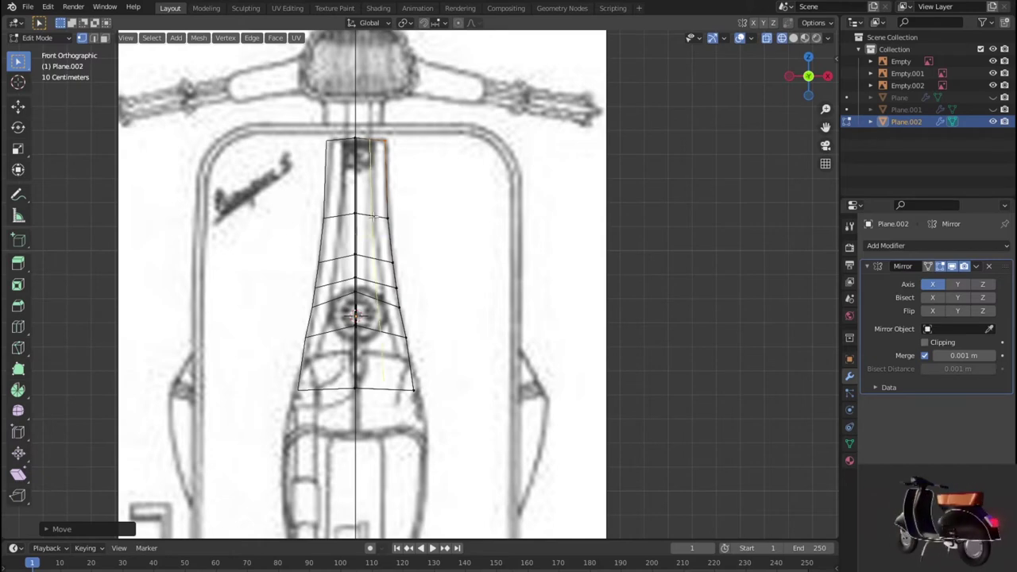
Add a vertical edge loop running down the length of the half-panel.
key("ctrl+r")
left_click(381, 256)
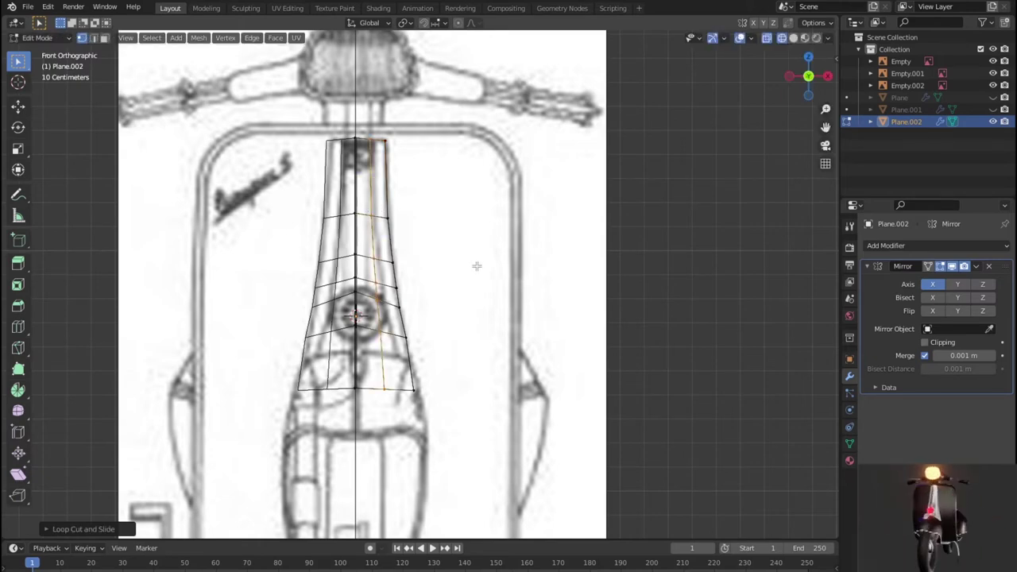
key("KP_3")
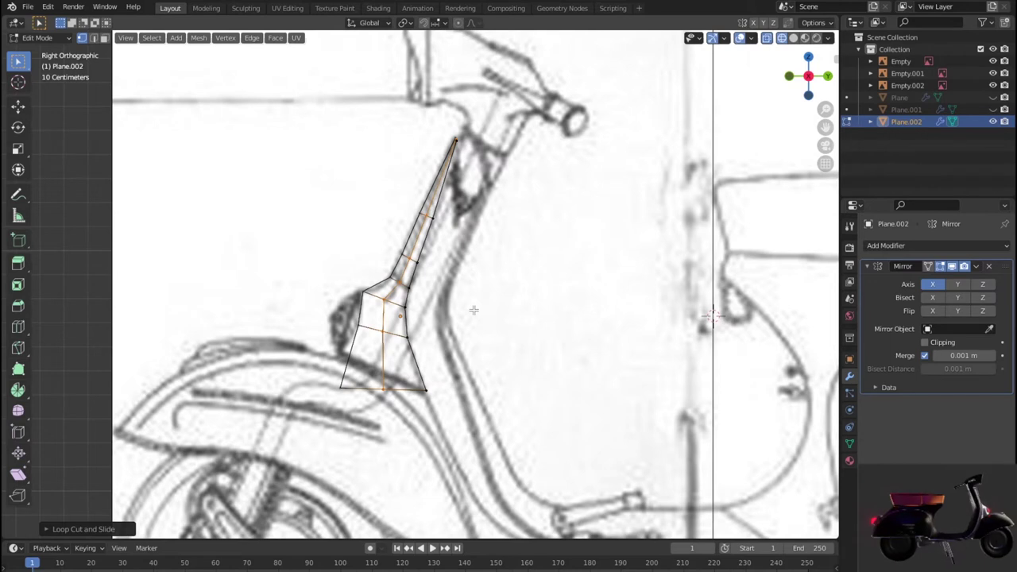
Shift the panel's lower-left edge and check the result in perspective.
scroll(475, 309, "up", 1)
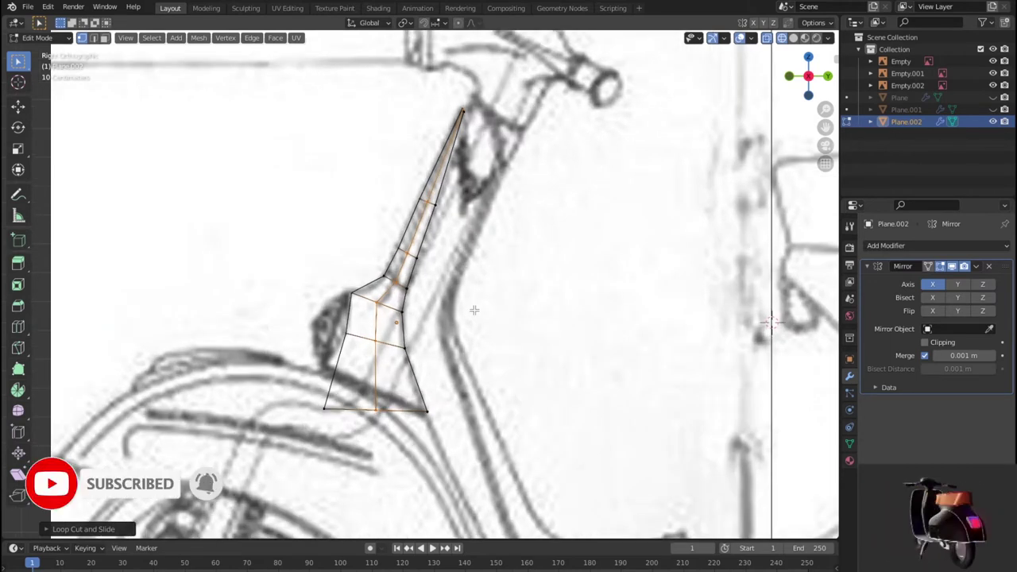
left_click(337, 432)
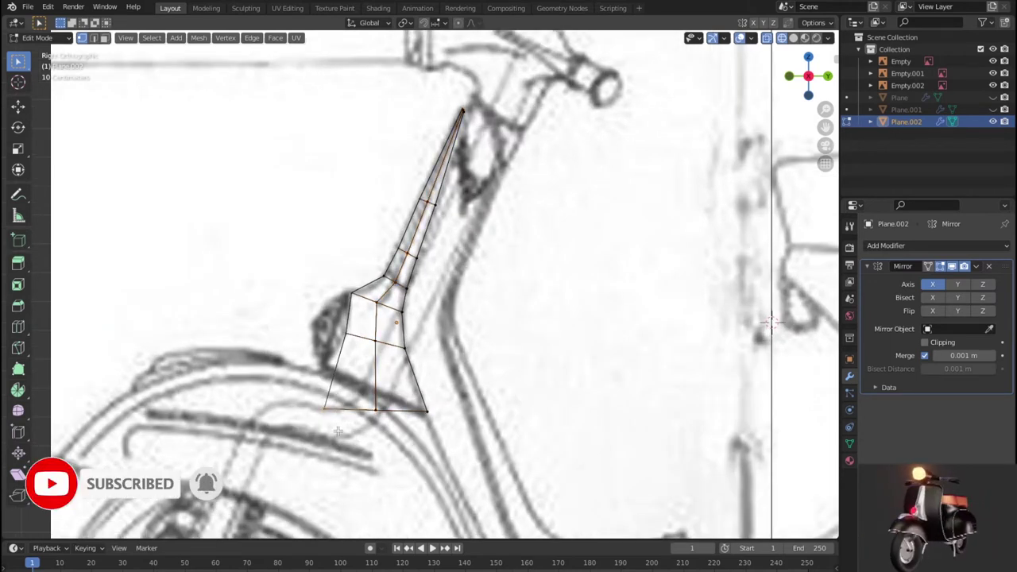
left_click(348, 390)
key("g")
left_click(388, 407)
scroll(388, 407, "down", 2)
mouse_move(387, 406)
middle_mouse_down()
mouse_move(599, 416)
mouse_move(593, 427)
mouse_move(435, 439)
mouse_move(420, 421)
middle_mouse_up()
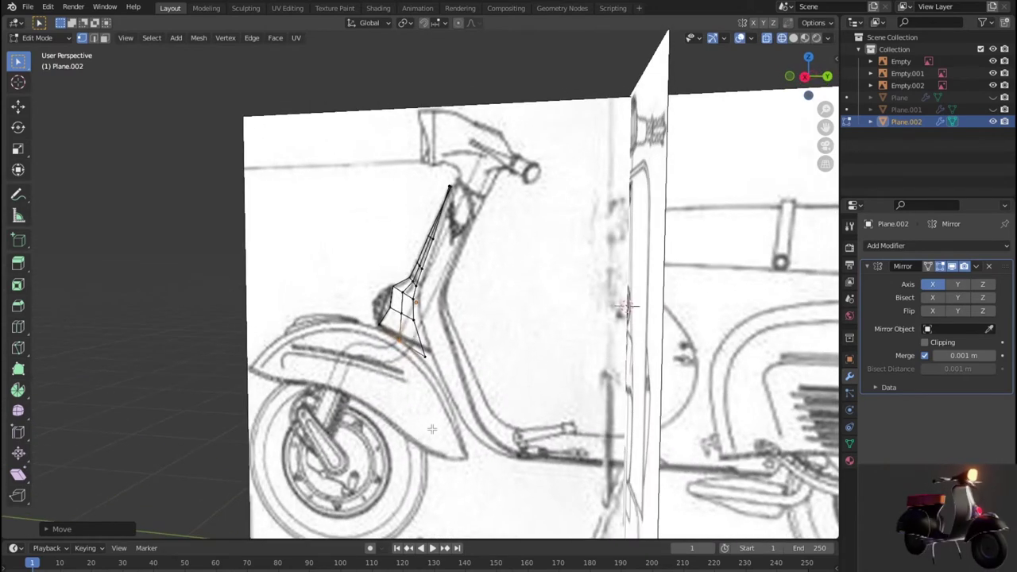
key("KP_3")
Align the selected vertices and the vertex near the panel top with the side sketch.
scroll(369, 388, "up", 2)
scroll(370, 388, "up", 2)
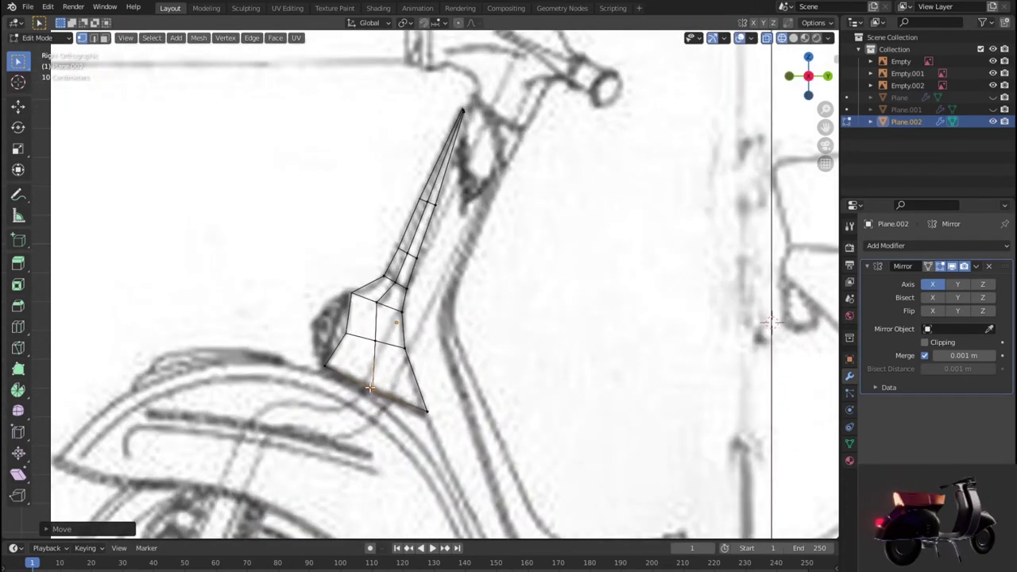
key("g")
left_click(360, 340)
left_click(375, 305)
key("g")
left_click(388, 288)
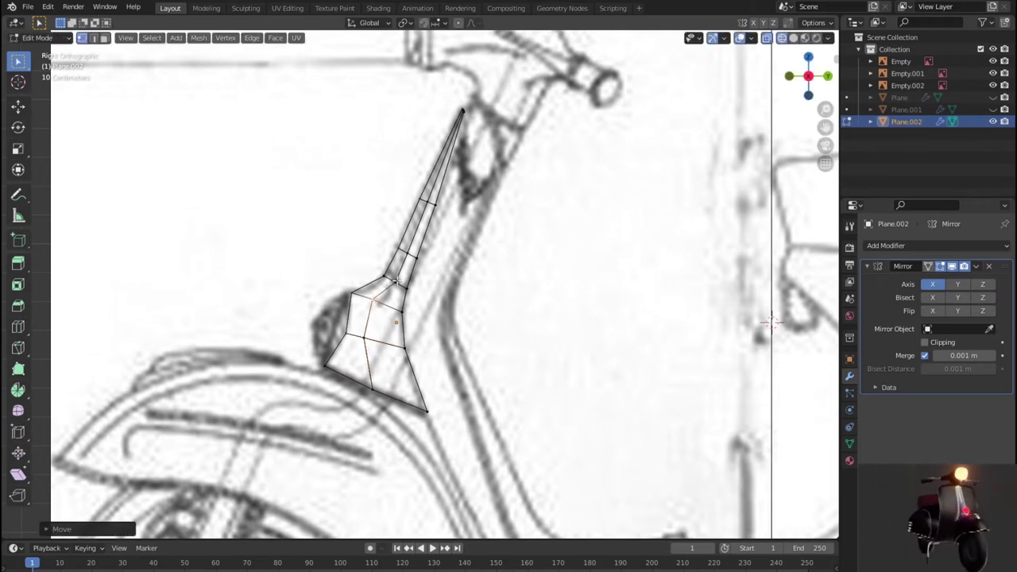
key("g")
left_click(393, 278)
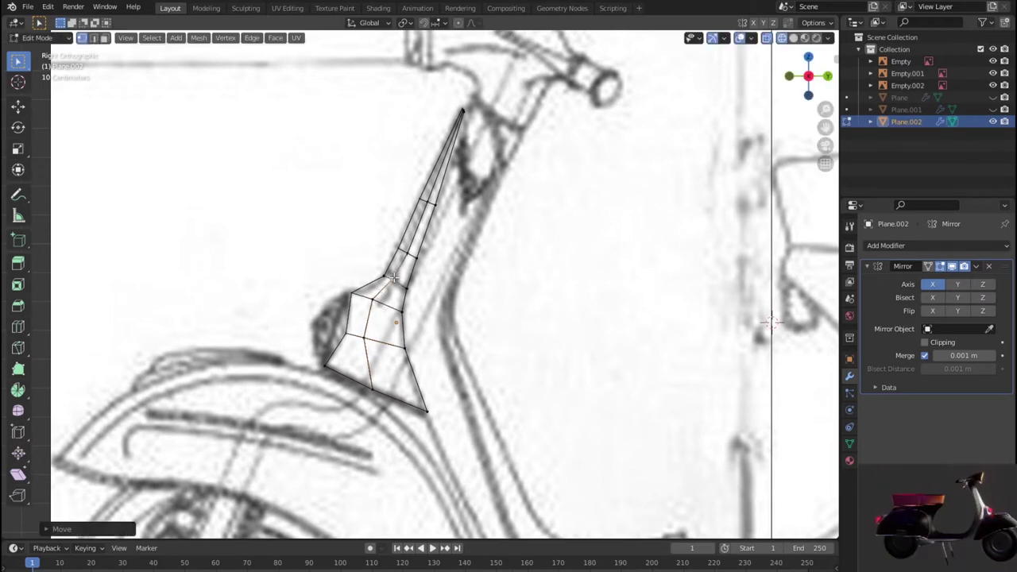
Move the panel's left-edge and upper-left vertices onto the side sketch.
left_click(351, 294)
key("g")
left_click(358, 305)
left_click(337, 326)
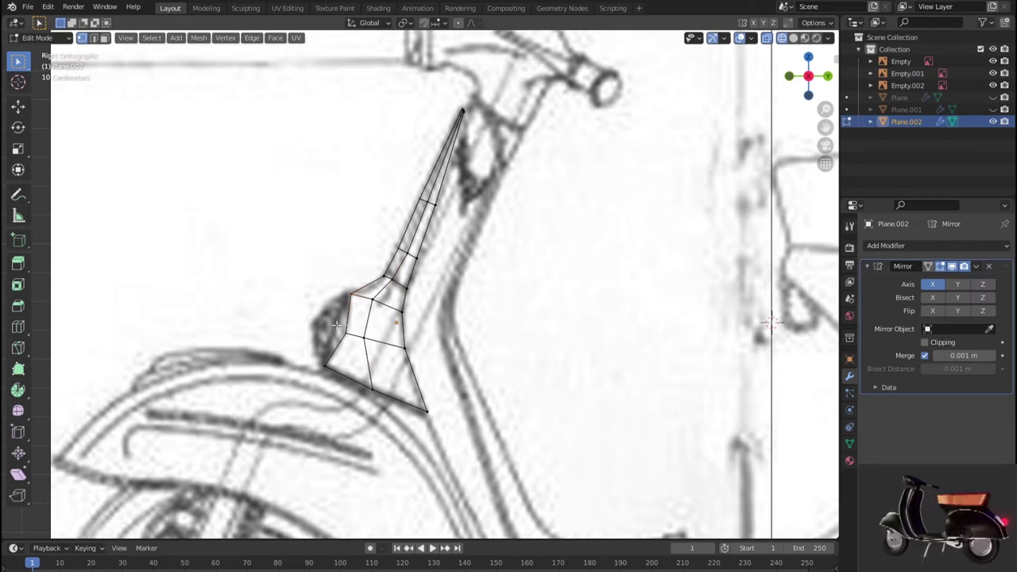
key("g")
left_click(324, 357)
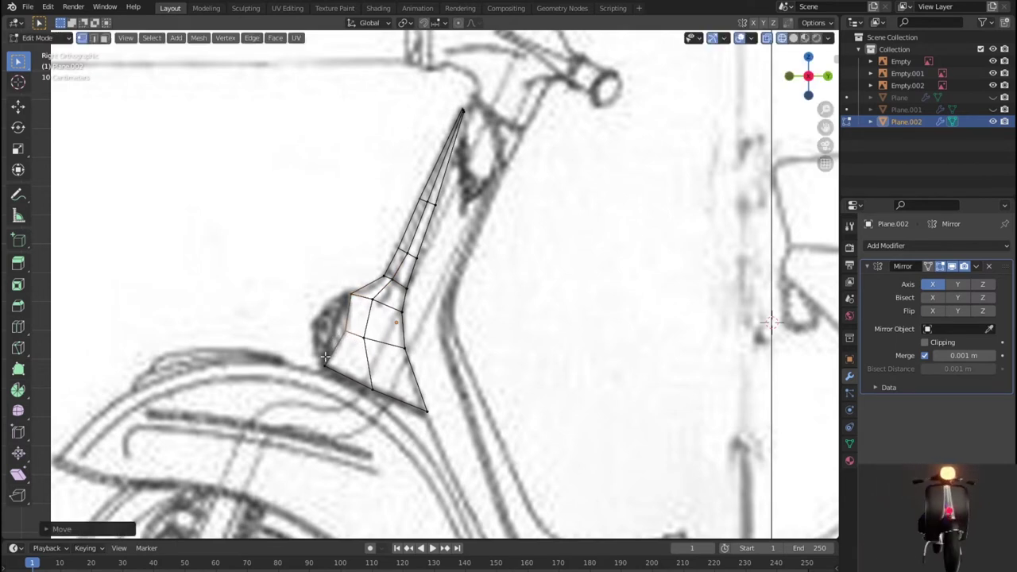
scroll(350, 292, "down", 1)
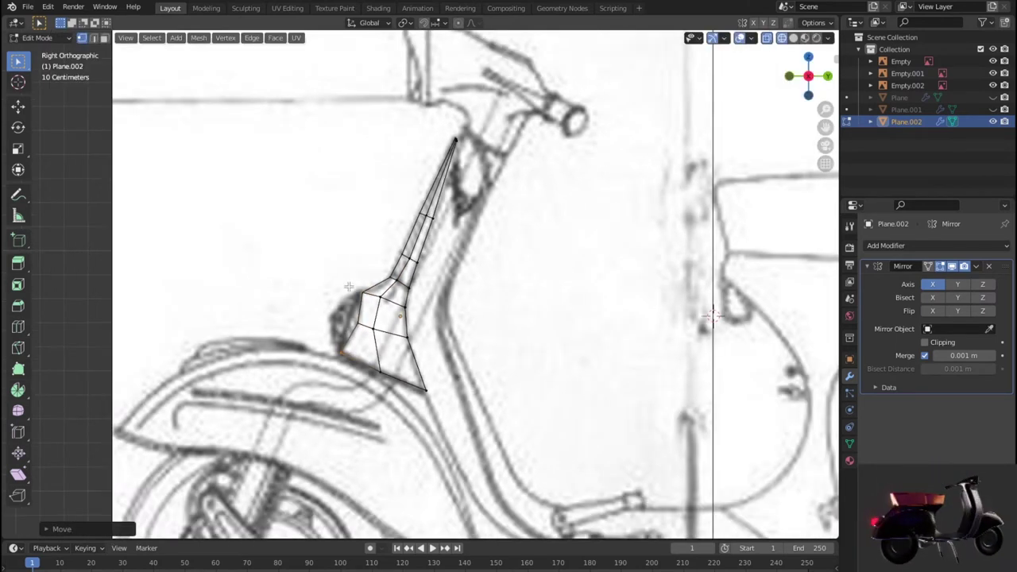
left_click(350, 291)
key("g")
left_click(388, 301)
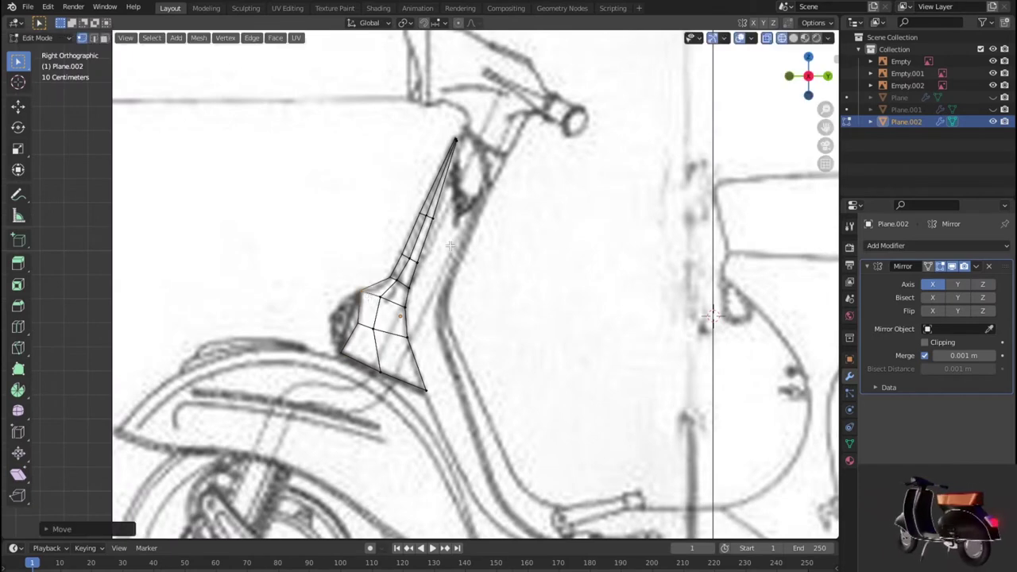
Drop the pointed top tip vertex down and slide it along its edge, then go to Front view.
scroll(470, 185, "up", 5)
scroll(470, 185, "up", 1)
scroll(397, 318, "up", 4)
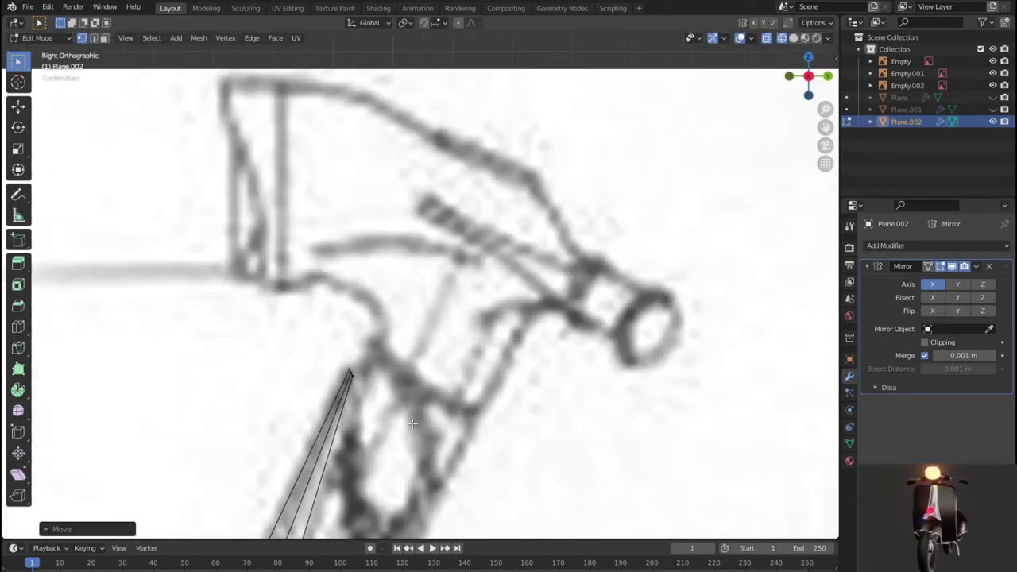
scroll(349, 424, "up", 3)
middle_click_drag(349, 424, 524, 271, "shift")
left_click(489, 273)
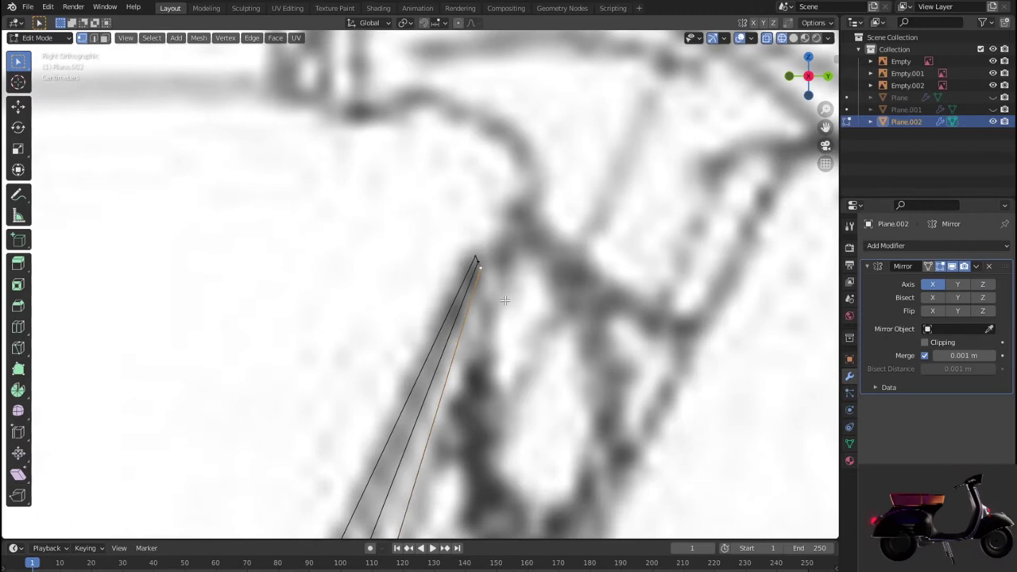
key("g")
left_click(504, 344)
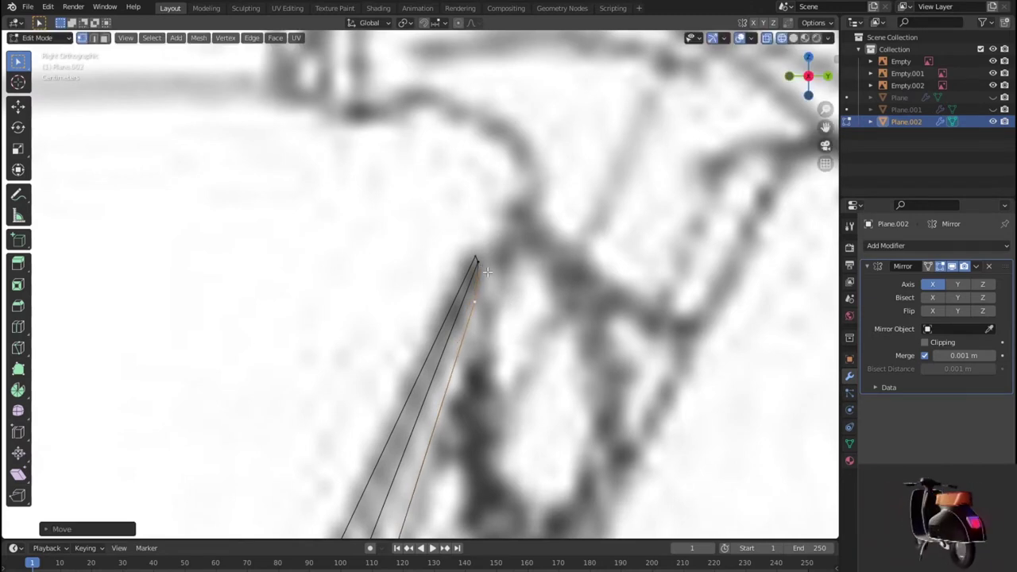
key("g")
left_click(499, 283)
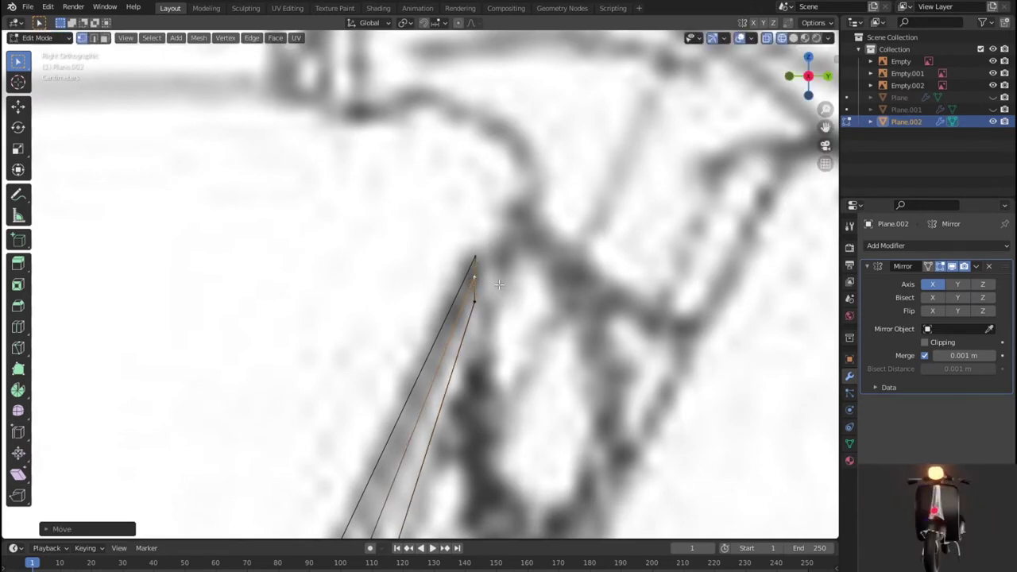
left_click(536, 291)
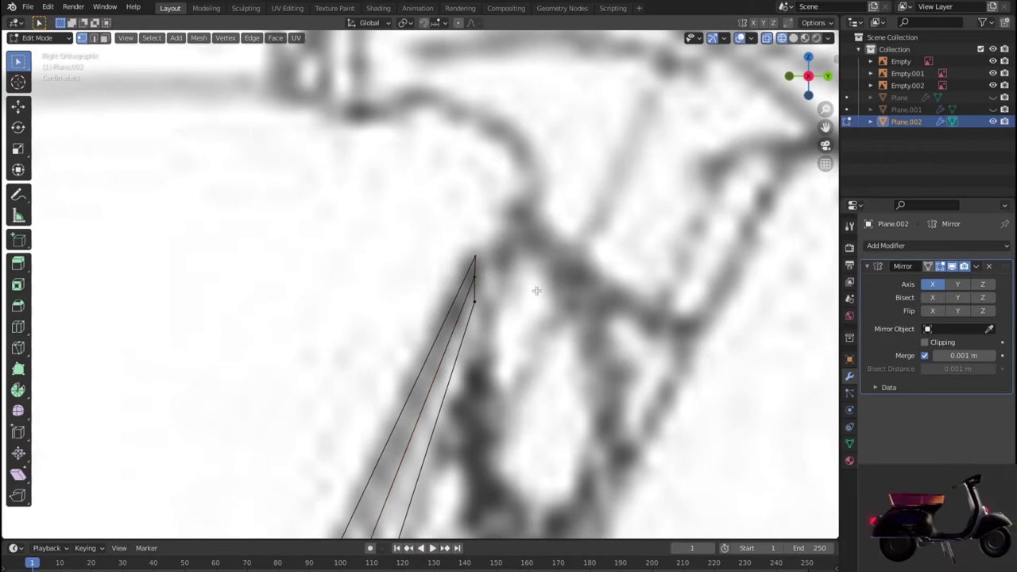
key("KP_1")
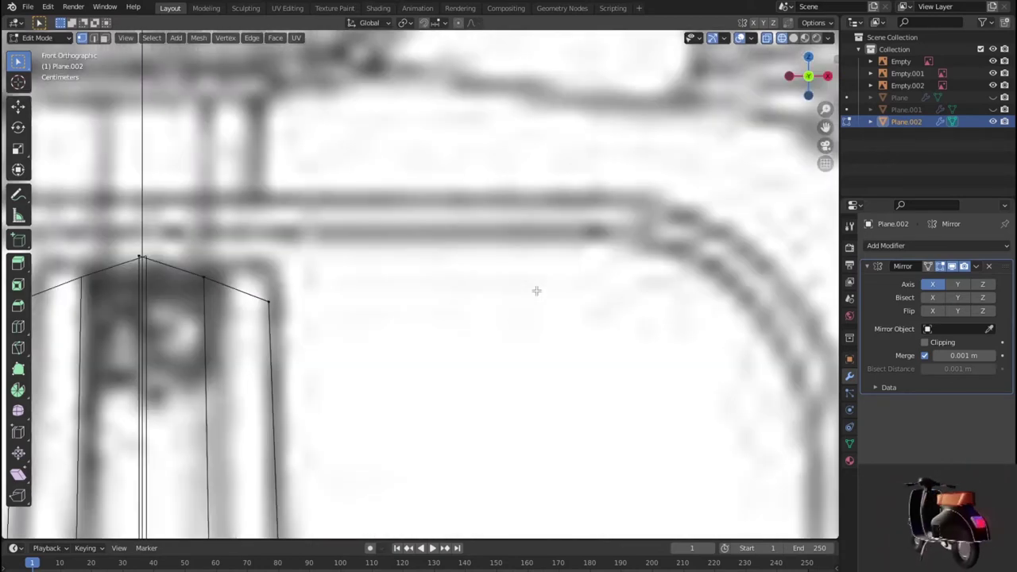
Reposition the panel's top corner vertex in Front Ortho.
key("g")
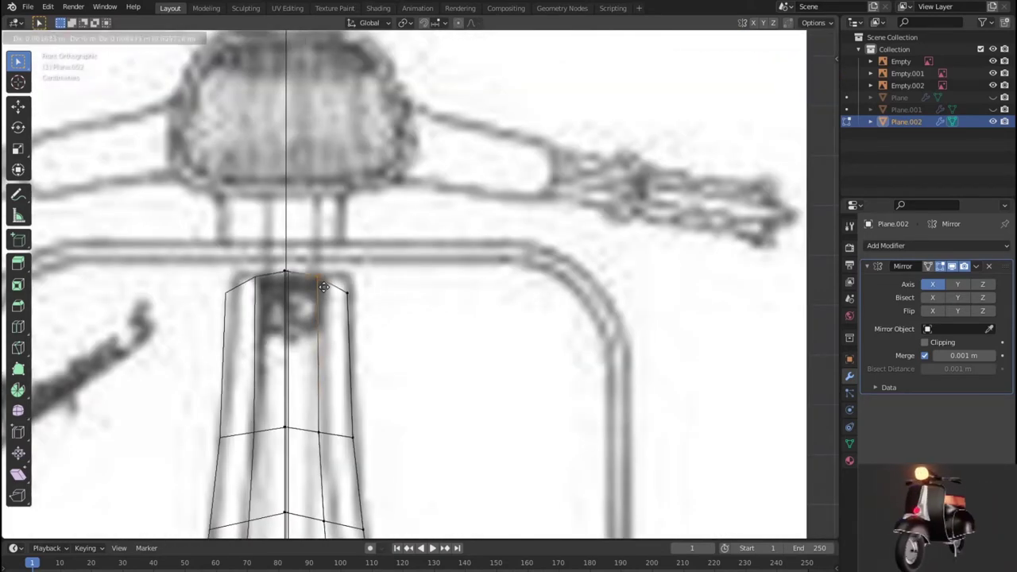
left_click(325, 287)
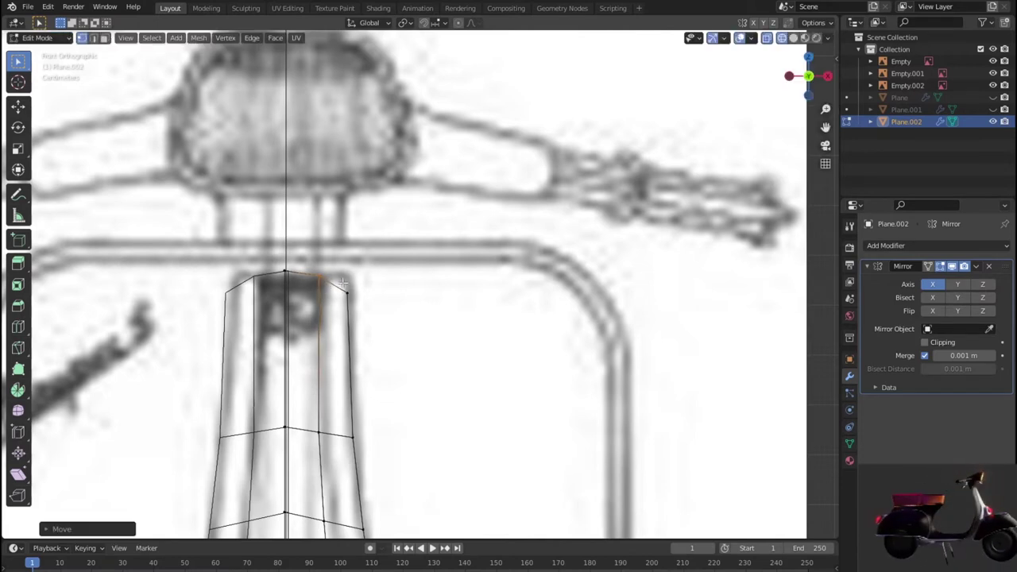
key("g")
left_click(356, 282)
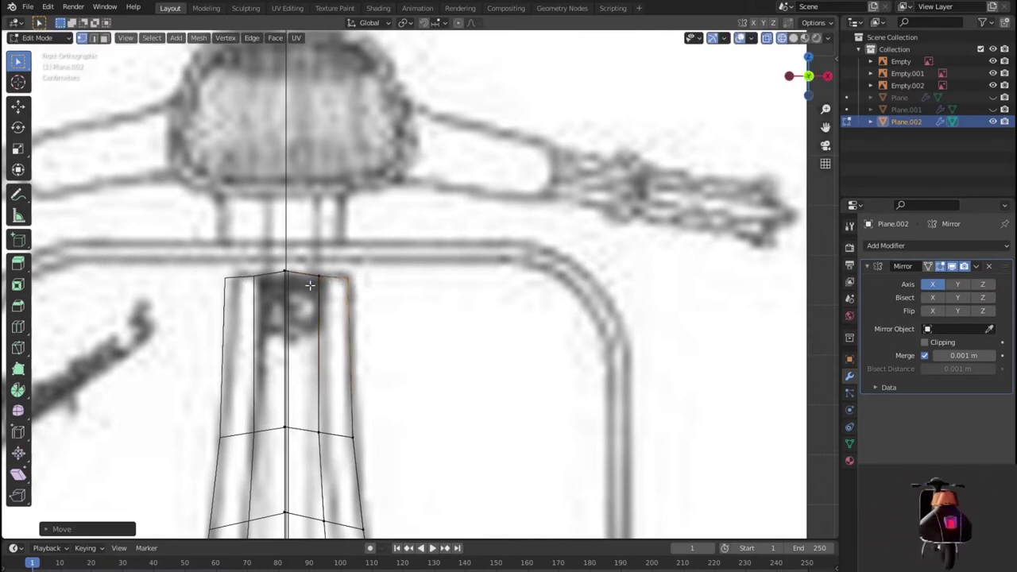
key("g")
left_click(338, 288)
scroll(338, 288, "down", 3)
scroll(318, 302, "up", 1)
scroll(316, 311, "up", 2)
Move each right-edge vertex, down past the circular emblem, onto the sketch outline.
left_click(264, 307)
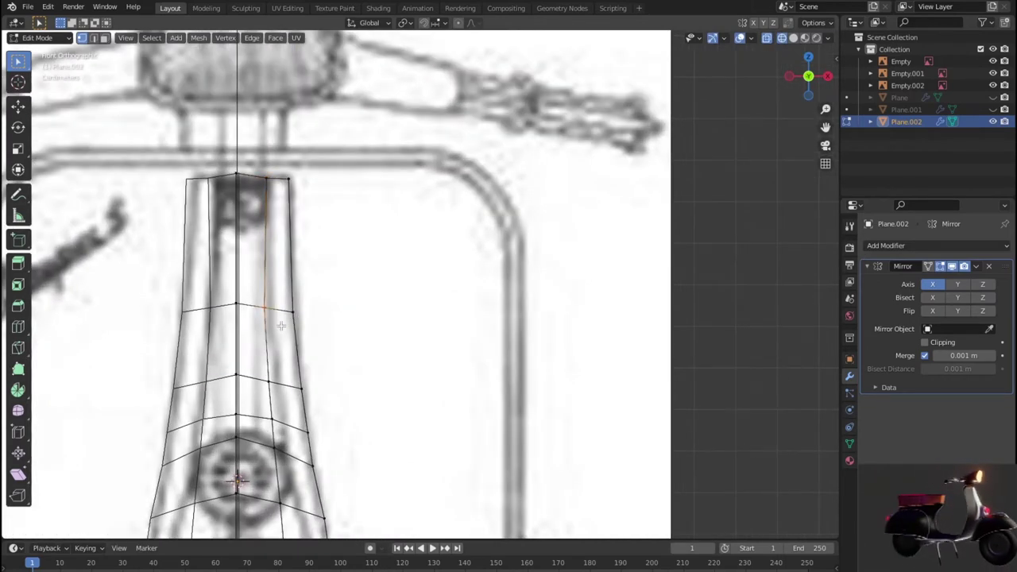
key("g")
left_click(286, 328)
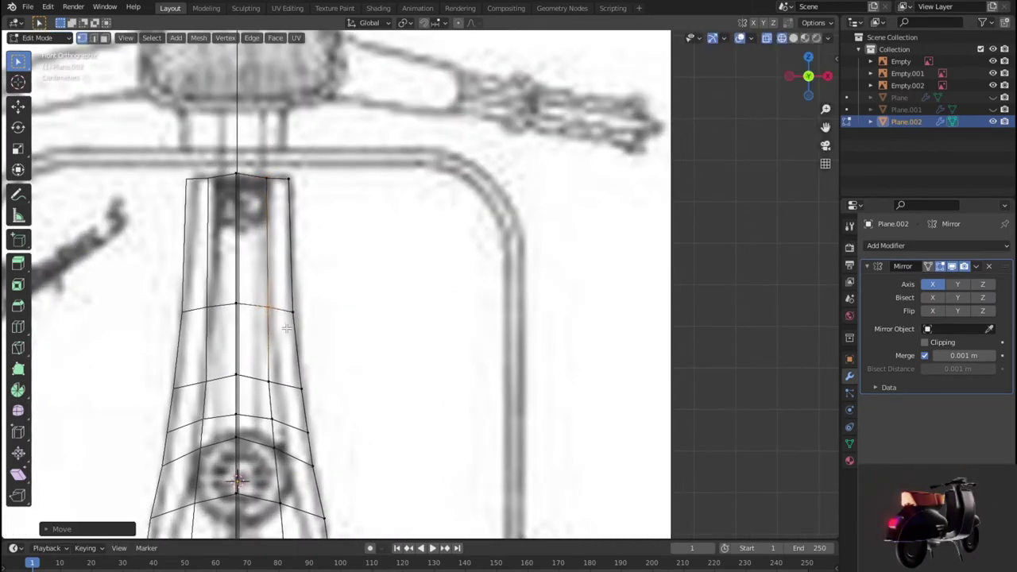
left_click(270, 381)
key("g")
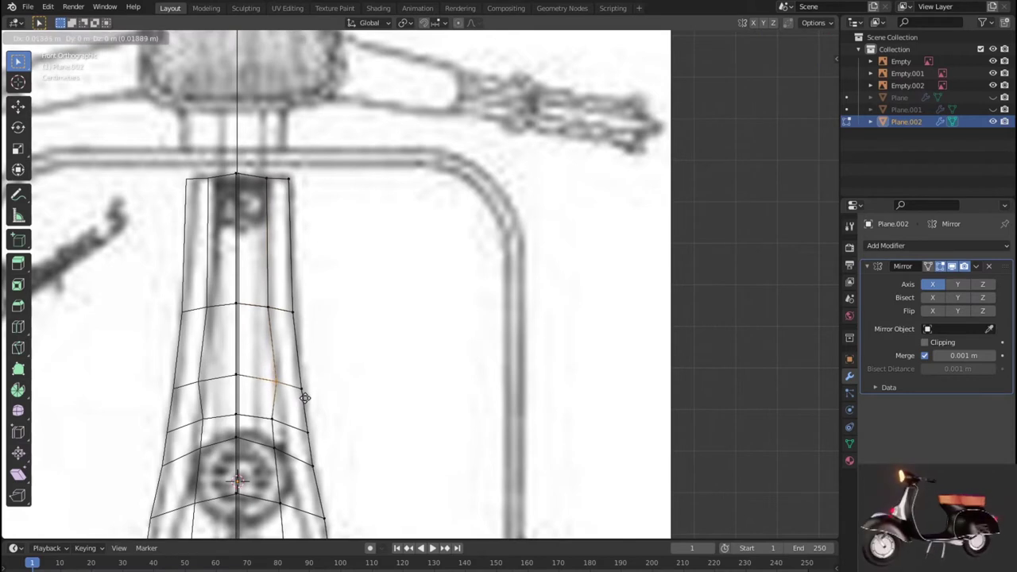
left_click(298, 401)
left_click(270, 421)
key("g")
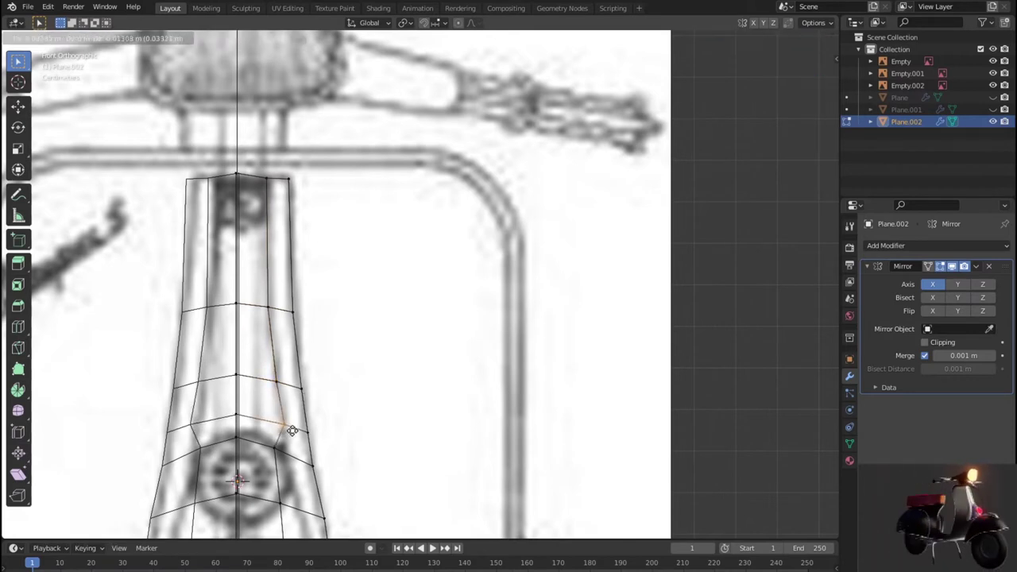
left_click(291, 430)
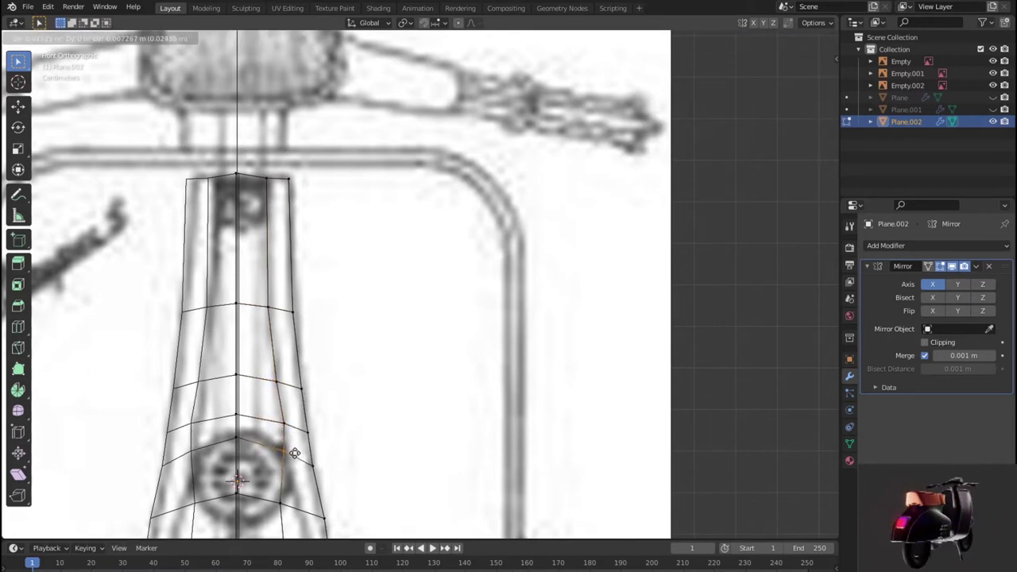
left_click(294, 453)
left_click_drag(285, 503, 294, 504)
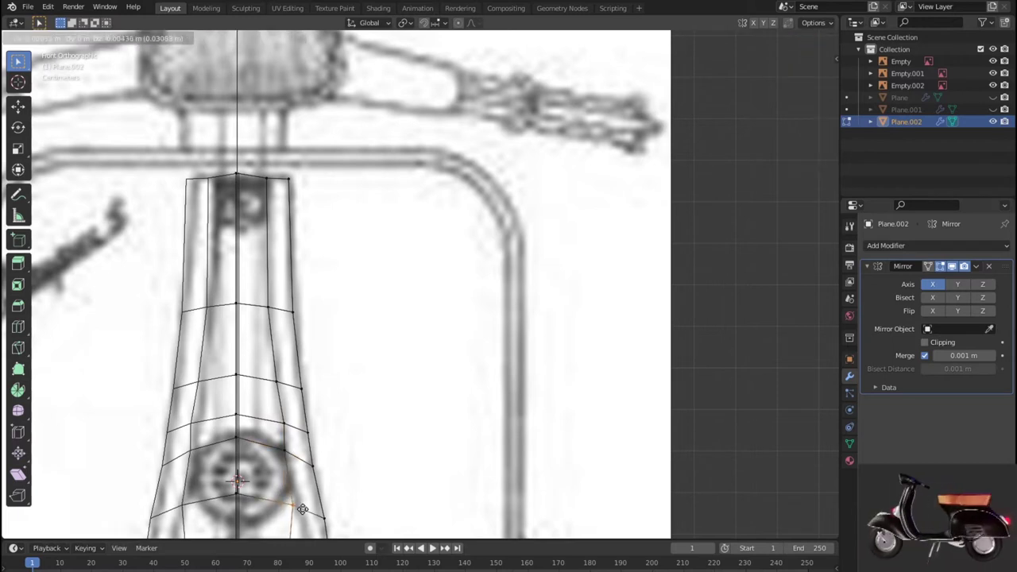
Push the panel's lower corner vertex outward onto the V-shaped lower edge.
middle_click_drag(352, 469, 345, 345, "shift")
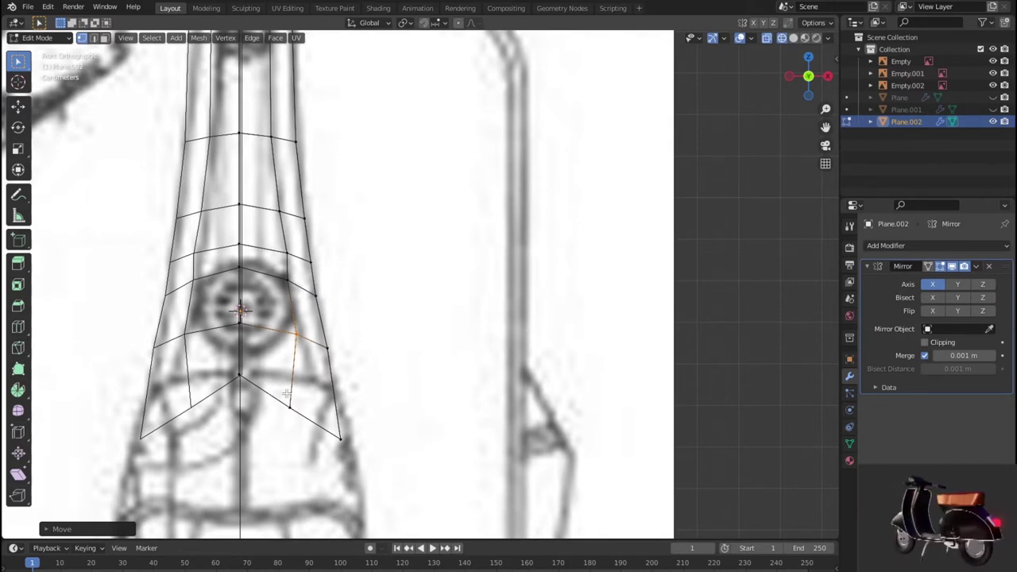
left_click(290, 408)
key("g")
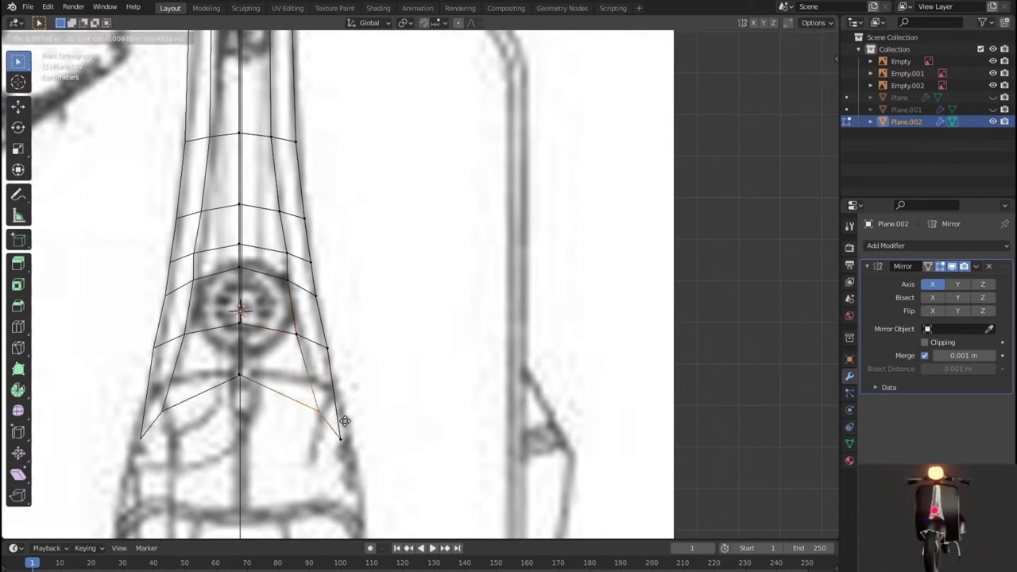
left_click(342, 424)
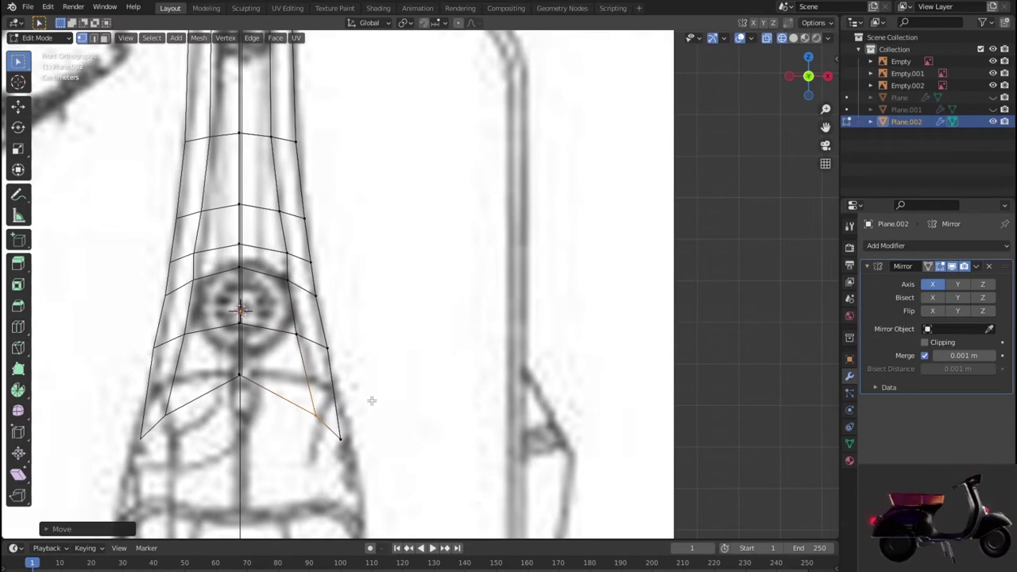
scroll(387, 391, "down", 4)
key("alt+z")
In solid shading, push a flared-section vertex outward to match the side sketch, then inspect.
mouse_move(389, 387)
middle_mouse_down()
mouse_move(263, 380)
mouse_move(385, 394)
middle_mouse_up()
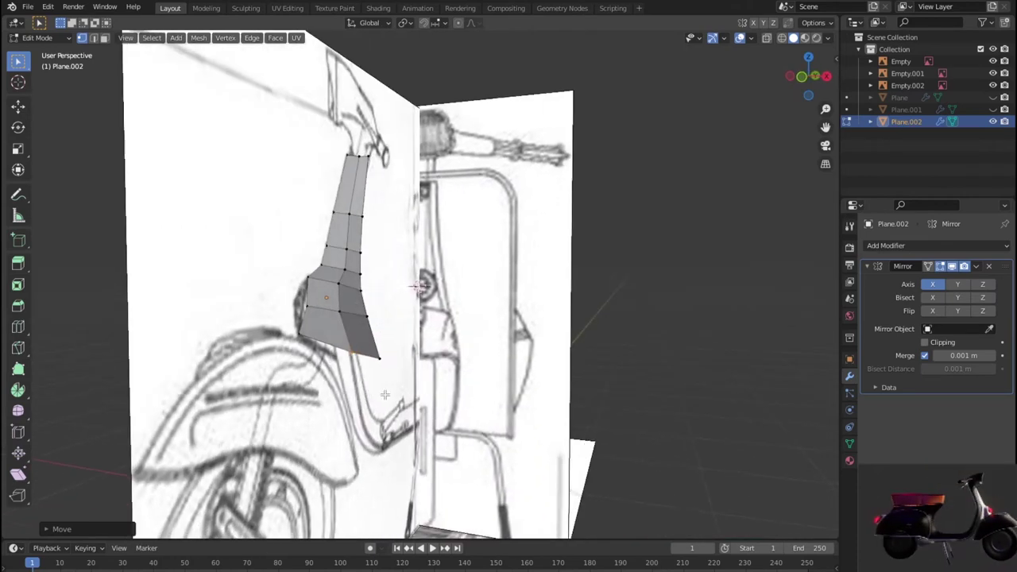
key("KP_3")
scroll(384, 394, "up", 2)
scroll(385, 394, "up", 2)
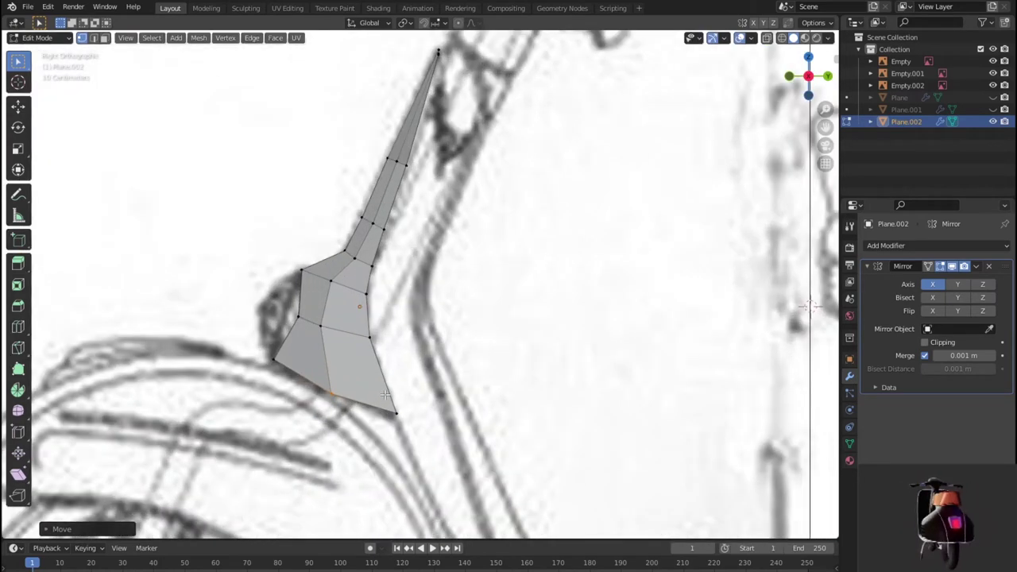
left_click(299, 315)
key("g")
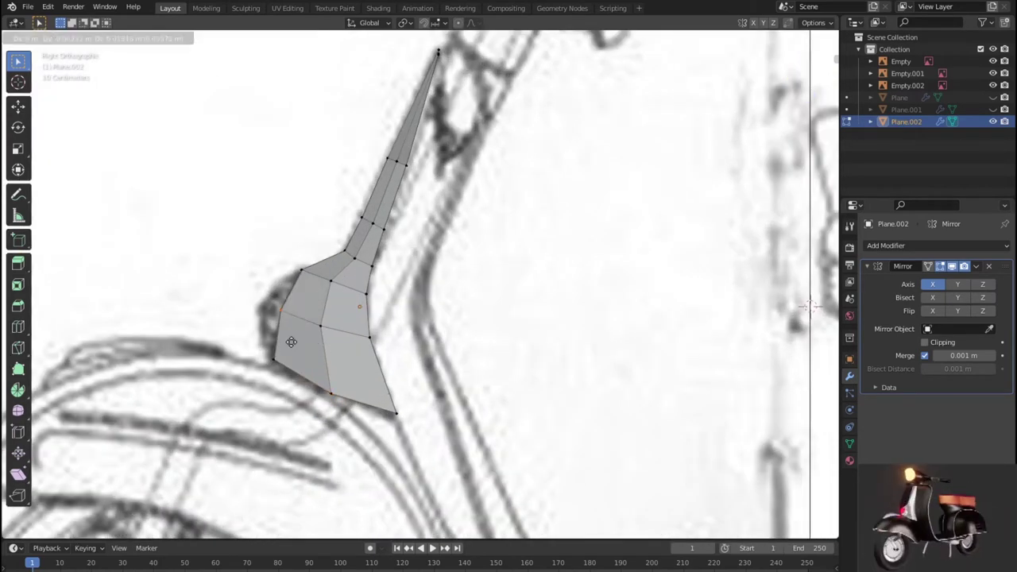
key("KP_1")
left_click(316, 333)
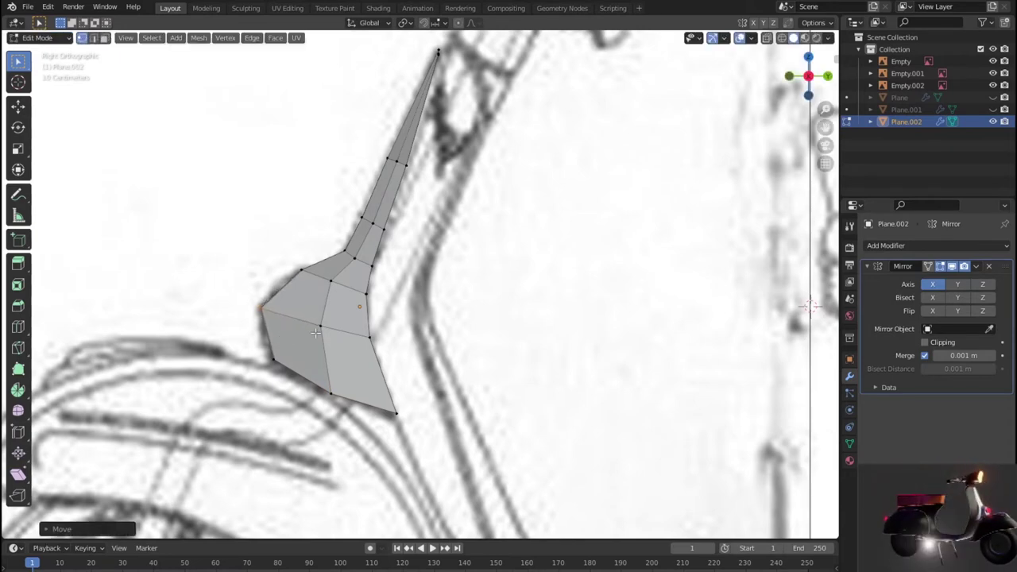
scroll(315, 334, "up", 2)
scroll(316, 334, "up", 1)
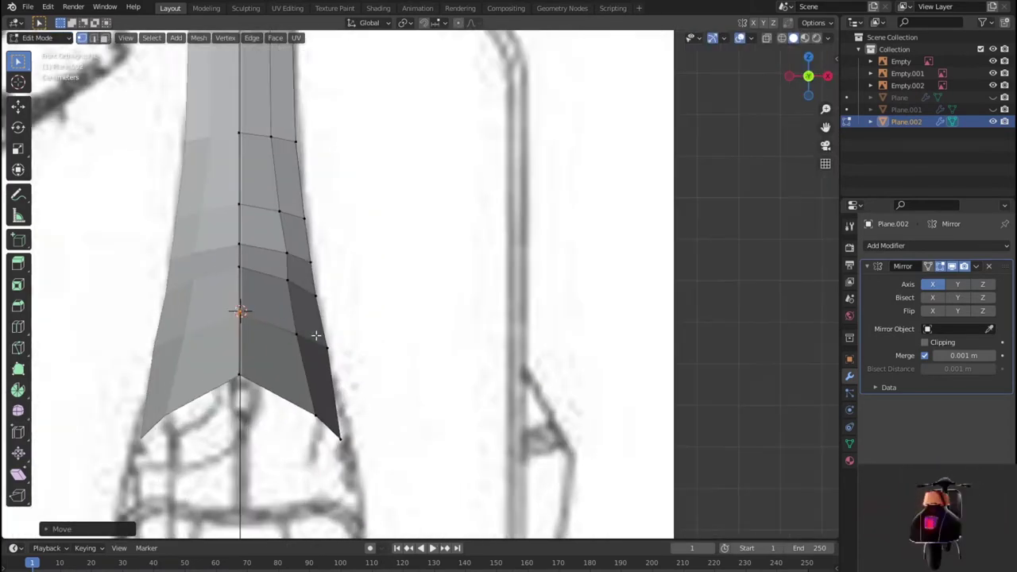
scroll(316, 335, "down", 2)
mouse_move(315, 336)
middle_mouse_down()
mouse_move(277, 360)
mouse_move(292, 362)
middle_mouse_up()
key("KP_1")
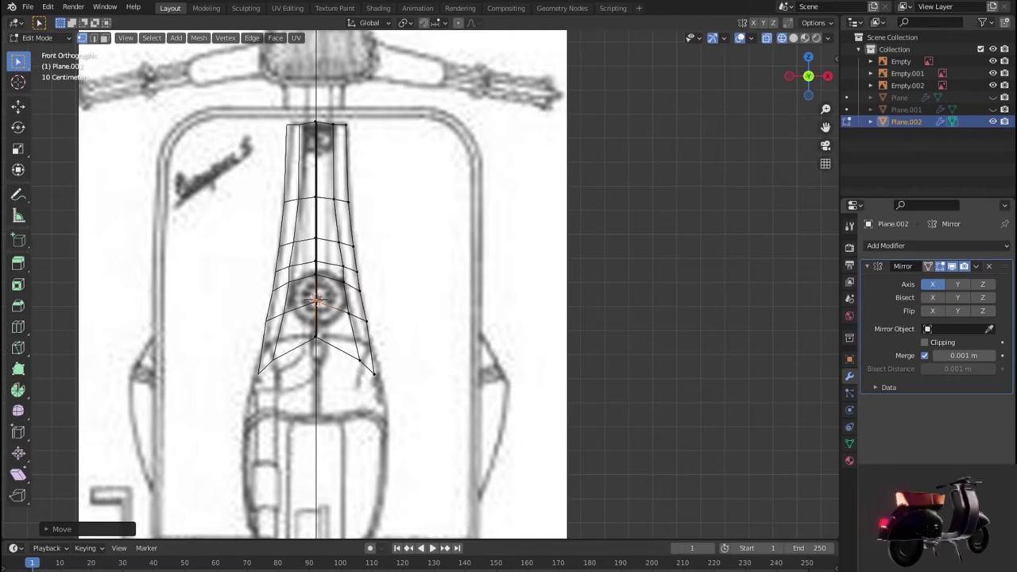
In Top view, shift an edge of the curved section and raise its outer vertex.
scroll(325, 298, "up", 1)
scroll(446, 298, "down", 3)
scroll(408, 291, "up", 2)
scroll(377, 237, "up", 1)
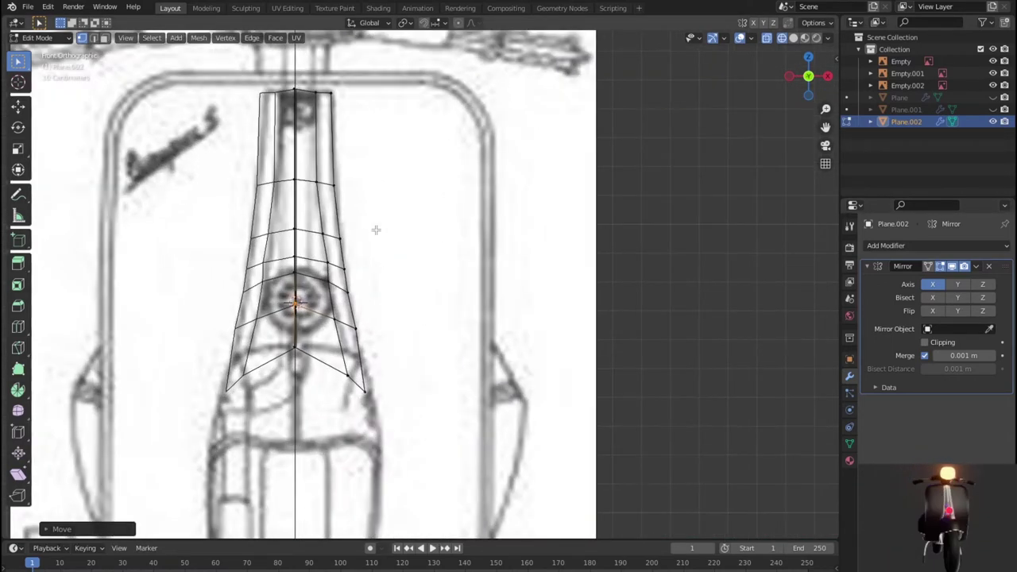
middle_click_drag(377, 236, 487, 339)
key("KP_7")
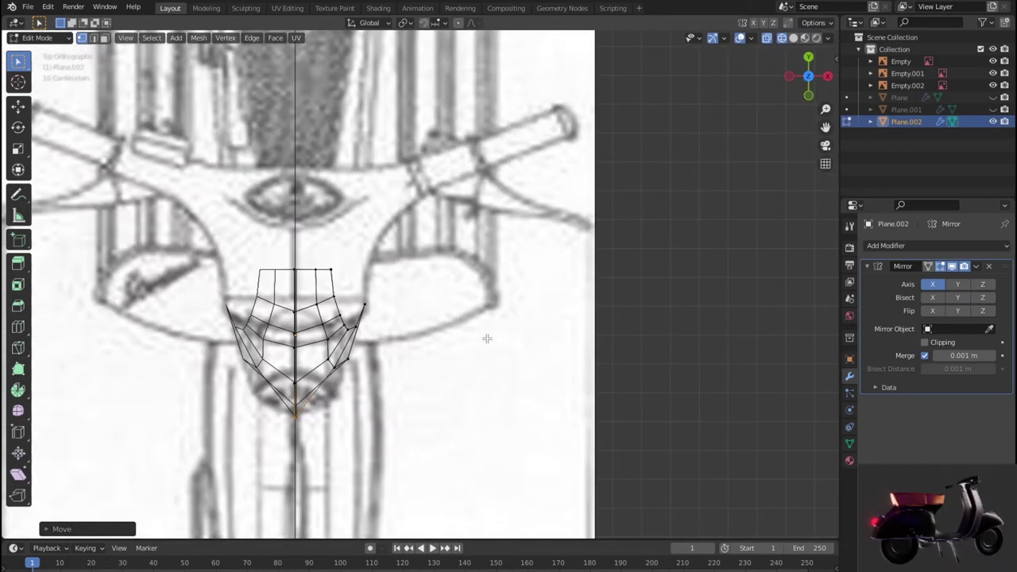
scroll(475, 339, "down", 3)
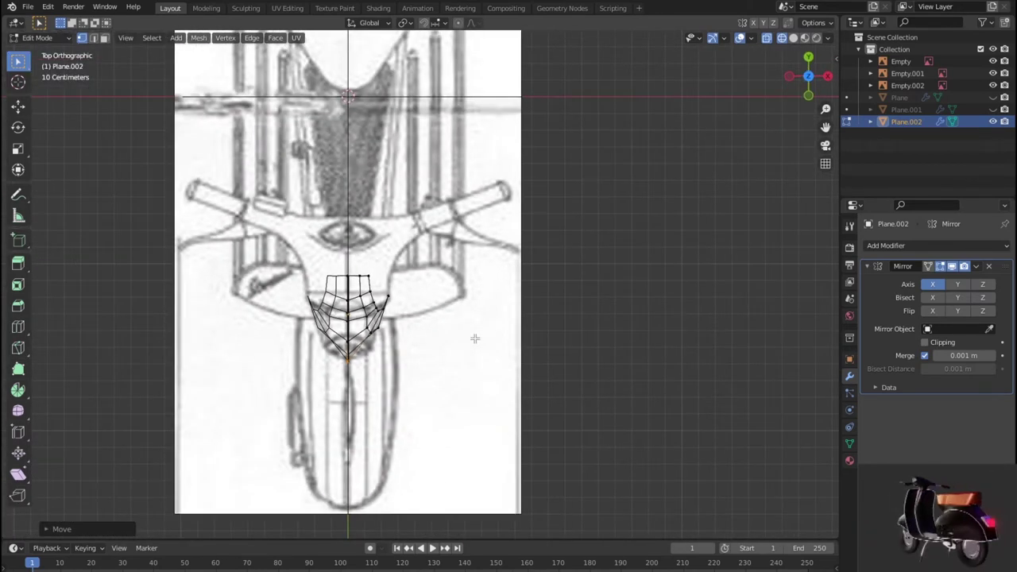
scroll(476, 339, "up", 3)
scroll(415, 365, "up", 1)
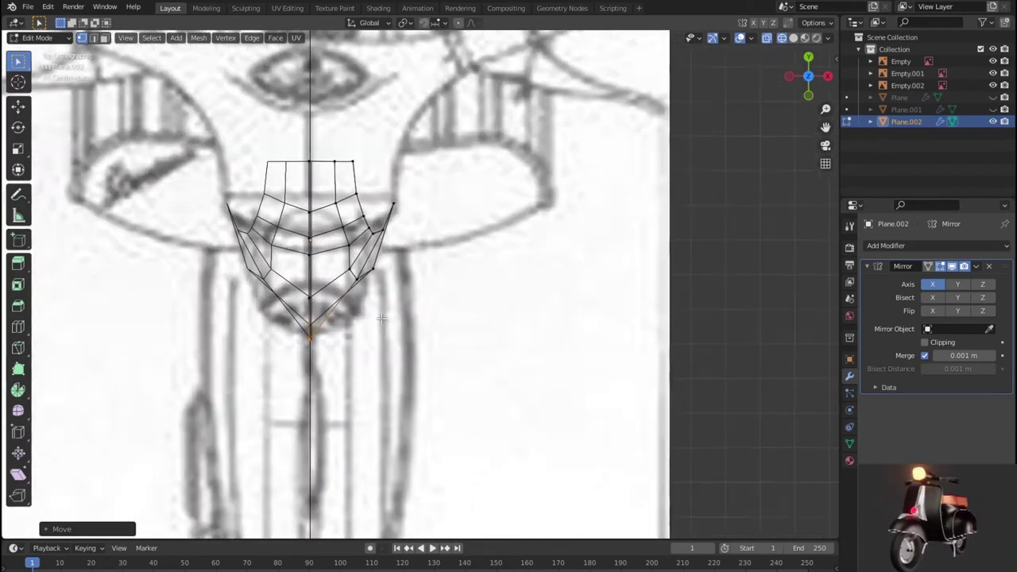
scroll(398, 341, "up", 1)
left_click(335, 240, "shift")
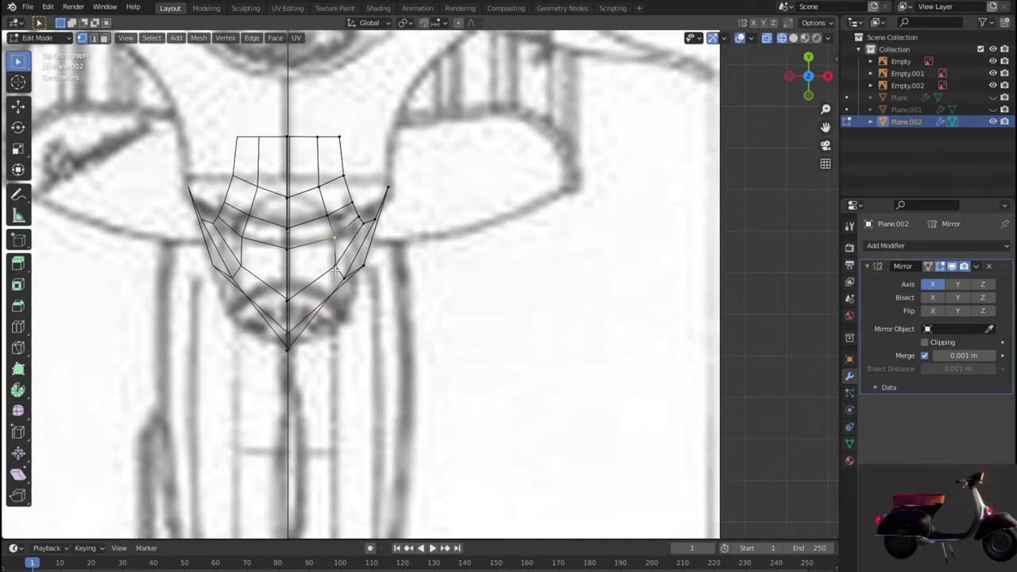
key("g")
left_click(333, 271)
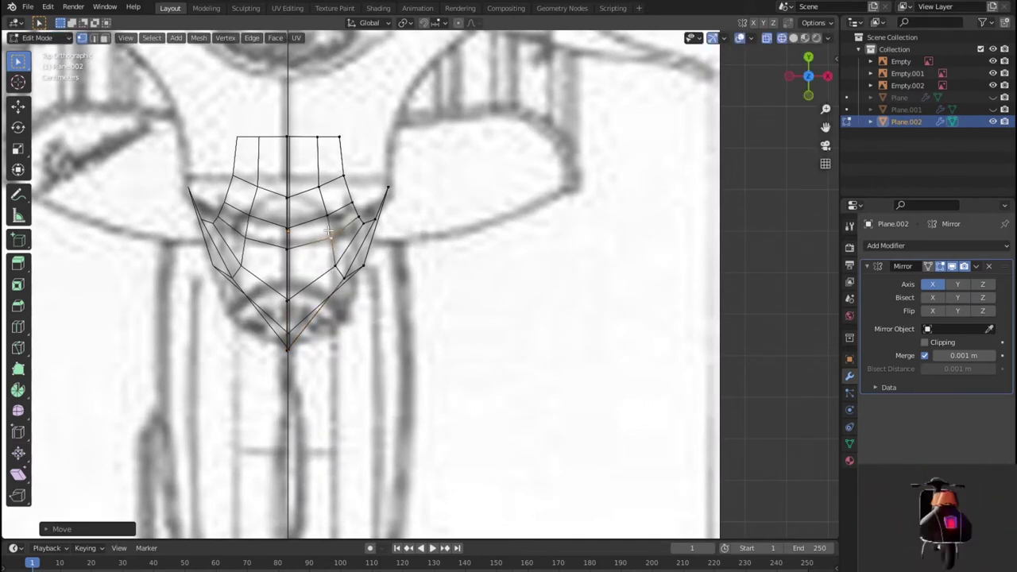
key("g")
left_click(324, 212)
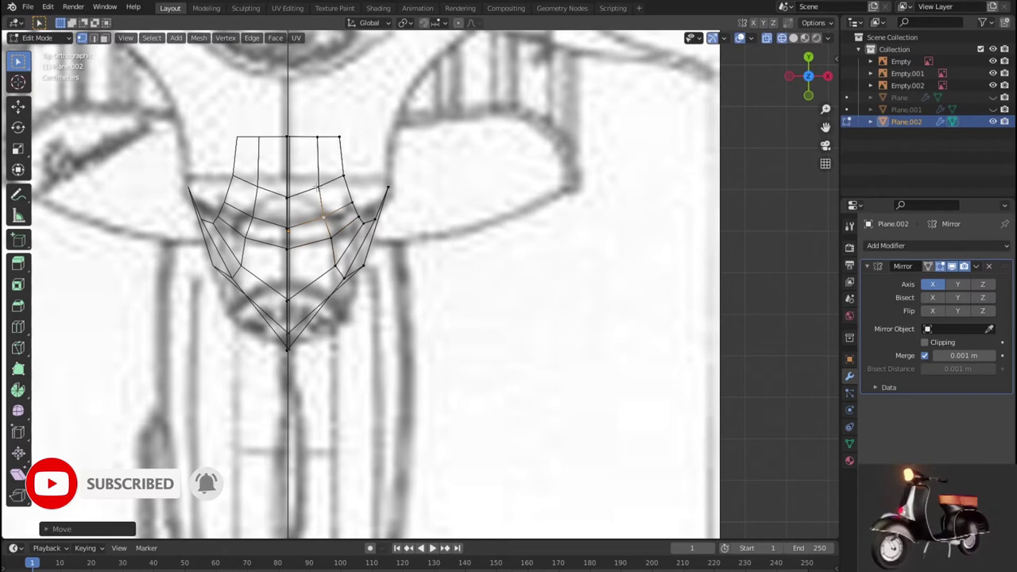
Refit the panel's lower edge vertices onto the reference lines and raise the bottom vertex.
left_click(316, 186, "shift")
left_click(348, 277, "shift")
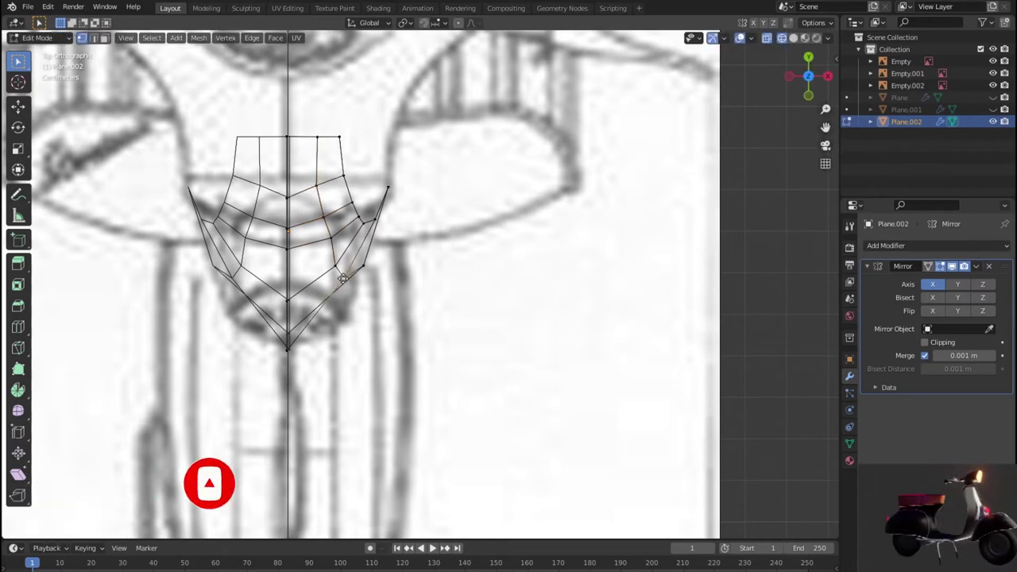
key("g")
left_click(346, 277)
key("g")
left_click(353, 302)
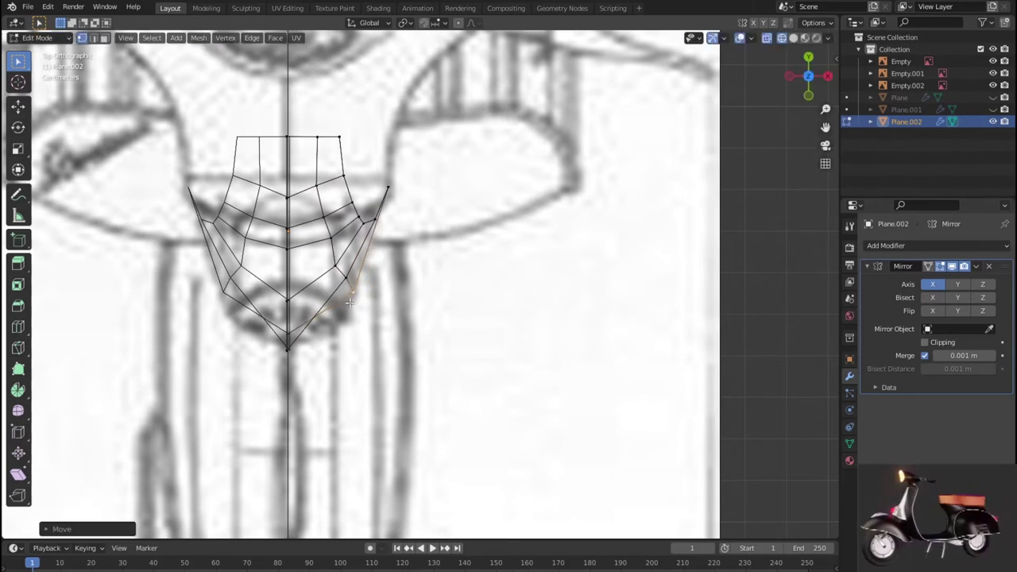
key("g")
left_click(335, 291)
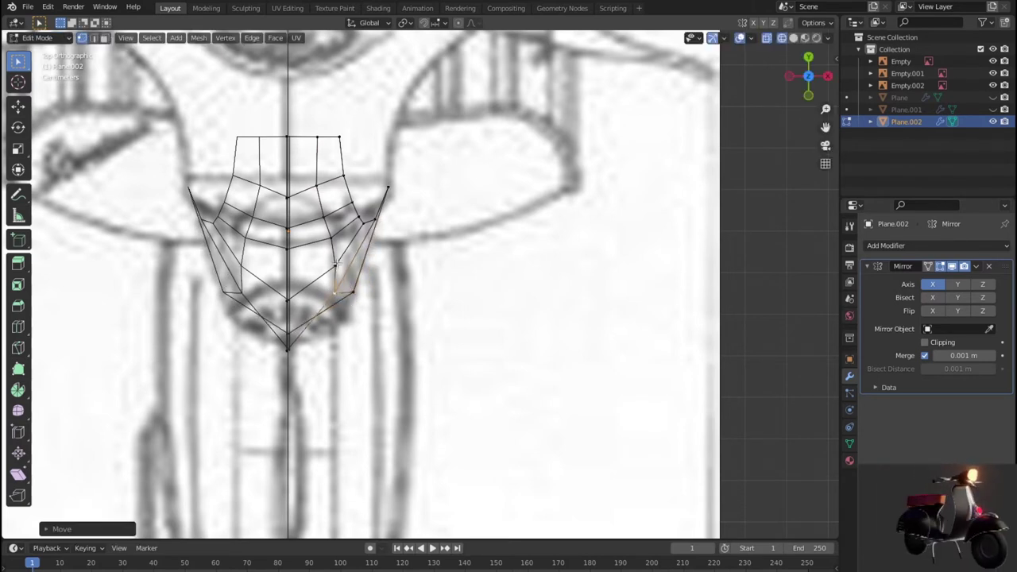
key("g")
left_click(332, 267)
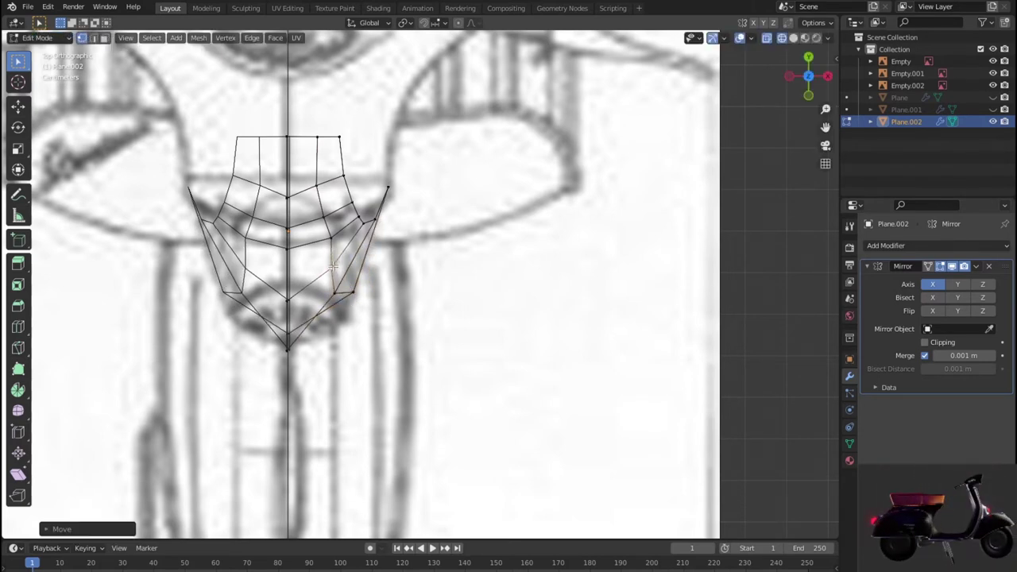
left_click(288, 350)
key("g")
left_click(282, 333)
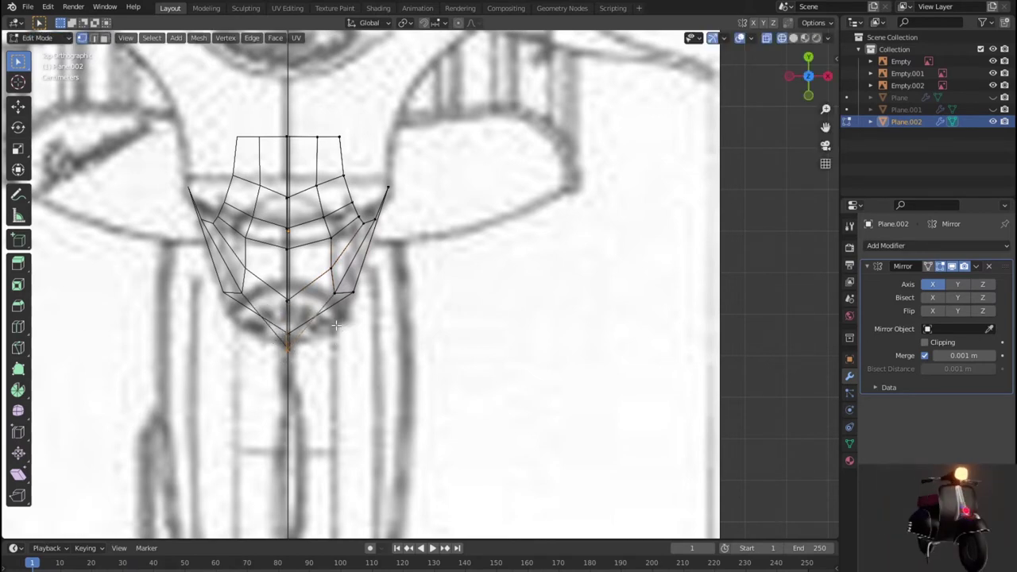
Add a centred loop cut through the panel and push its edges outward to round the bottom.
left_click(302, 135)
right_click(335, 309)
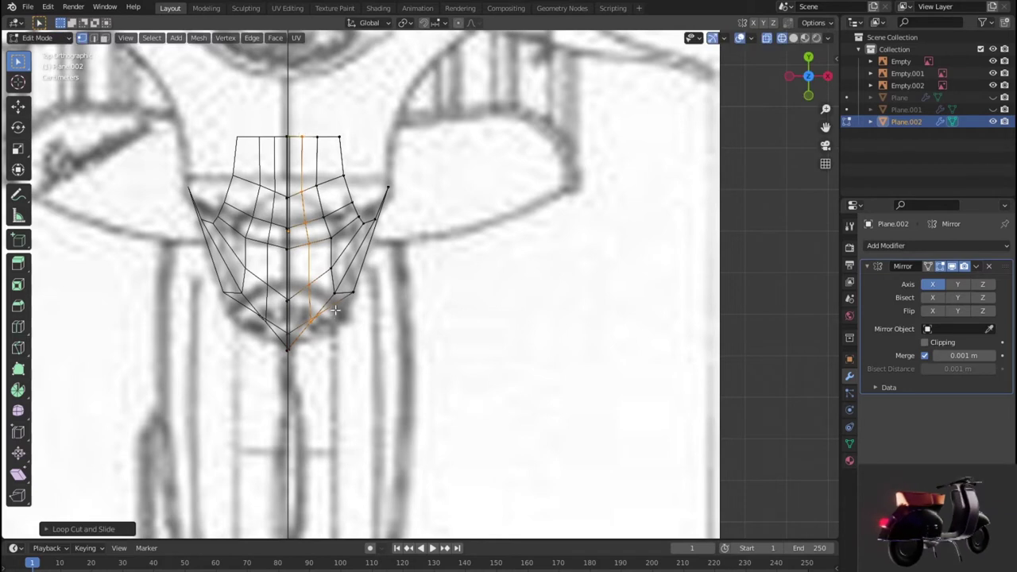
key("g")
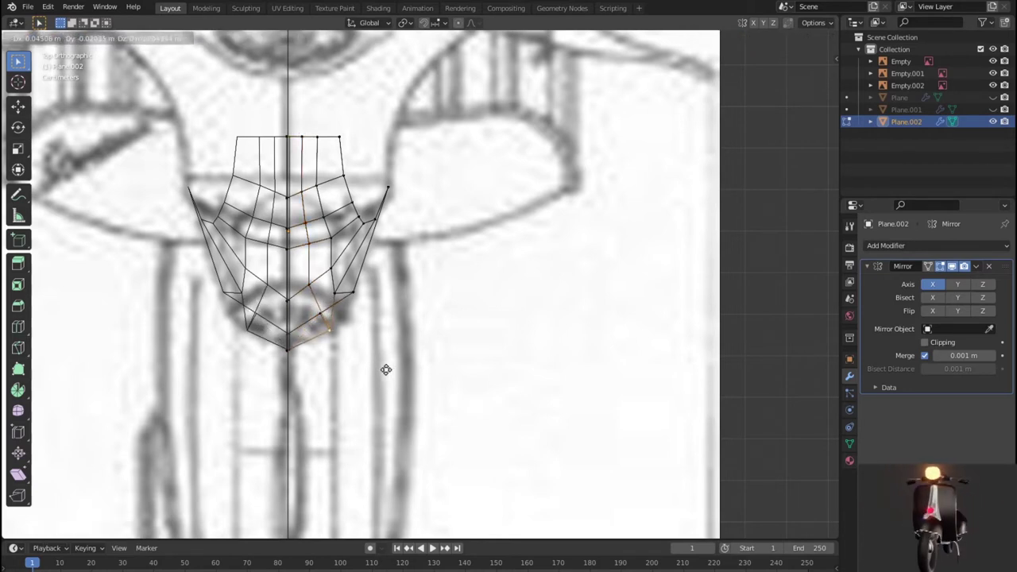
left_click(387, 369)
key("g")
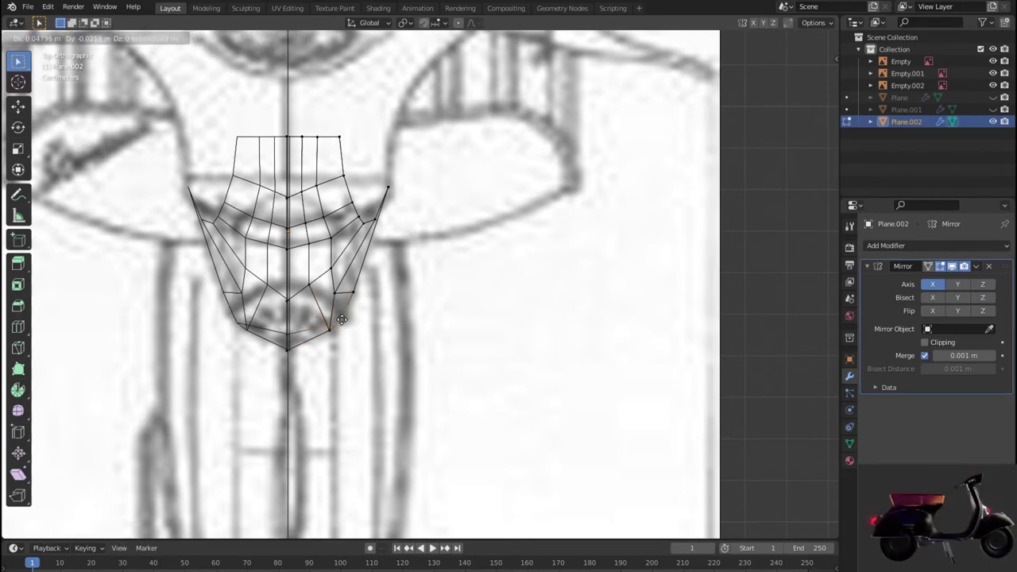
left_click(341, 319)
key("g")
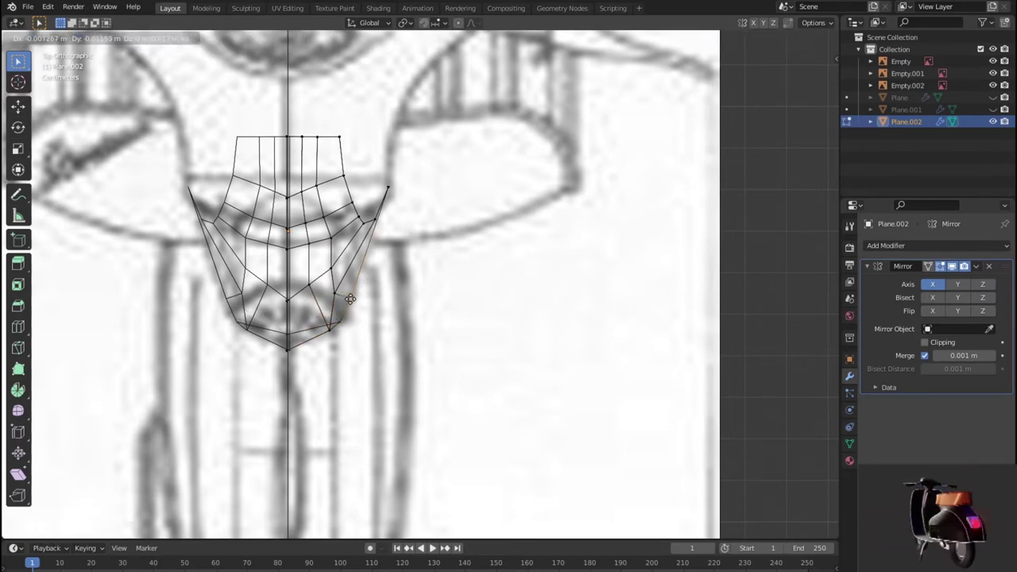
left_click(379, 232)
mouse_move(388, 189)
middle_mouse_down()
mouse_move(389, 273)
mouse_move(408, 230)
middle_mouse_up()
Review the panel from front and side views, then unhide Plane.001 in the Outliner.
key("KP_1")
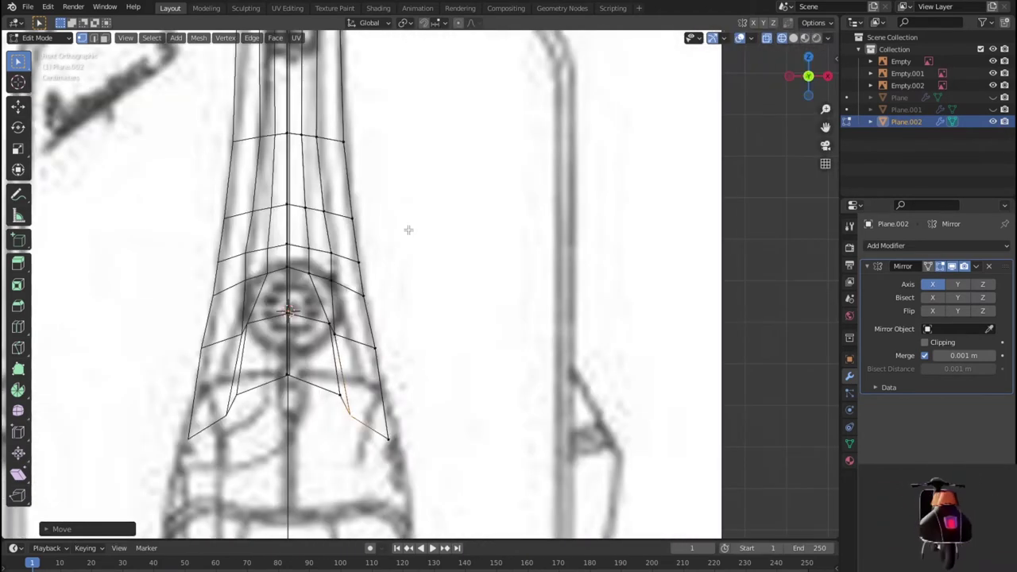
scroll(398, 273, "down", 2)
mouse_move(398, 273)
middle_mouse_down()
mouse_move(416, 288)
mouse_move(467, 297)
middle_mouse_up()
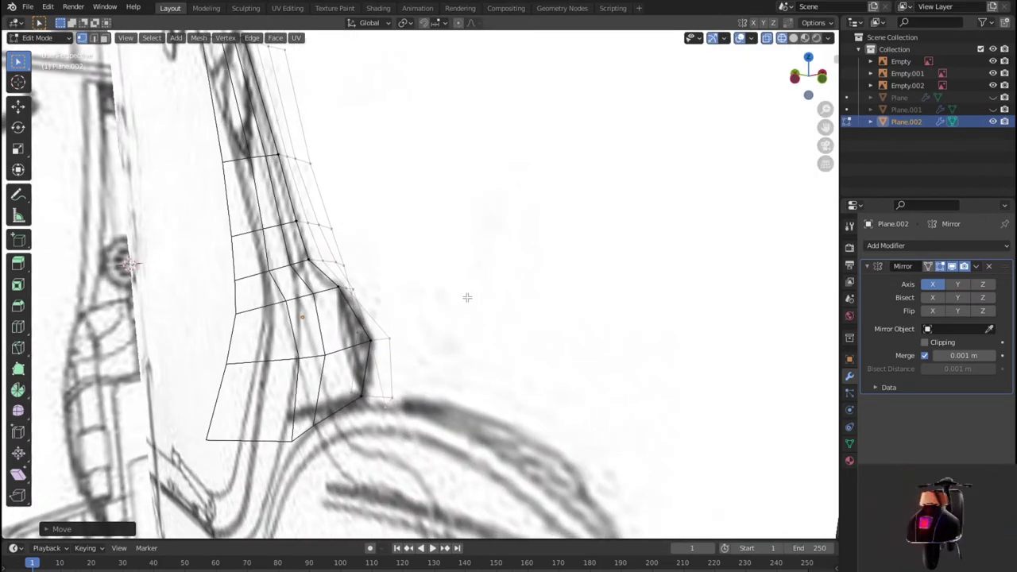
mouse_move(467, 296)
middle_mouse_down()
mouse_move(402, 318)
mouse_move(404, 329)
mouse_move(274, 304)
mouse_move(216, 310)
mouse_move(481, 313)
mouse_move(504, 305)
mouse_move(421, 349)
mouse_move(362, 325)
mouse_move(464, 323)
middle_mouse_up()
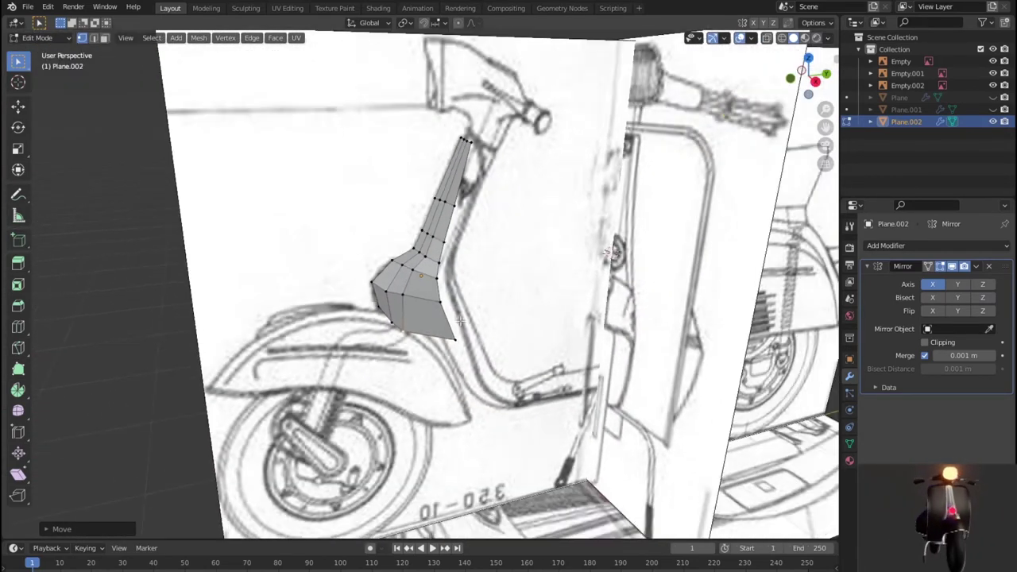
key("KP_3")
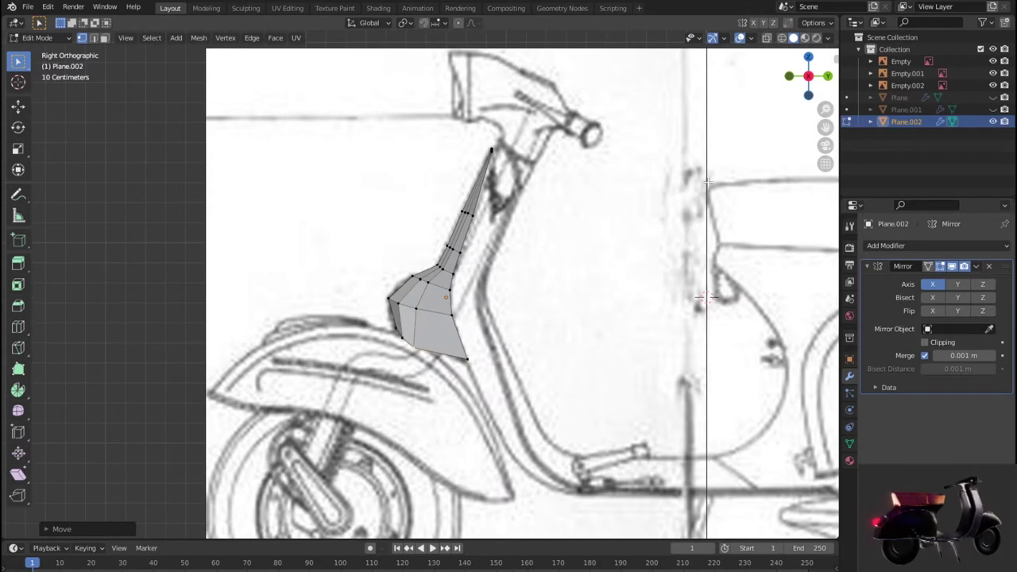
left_click(992, 108)
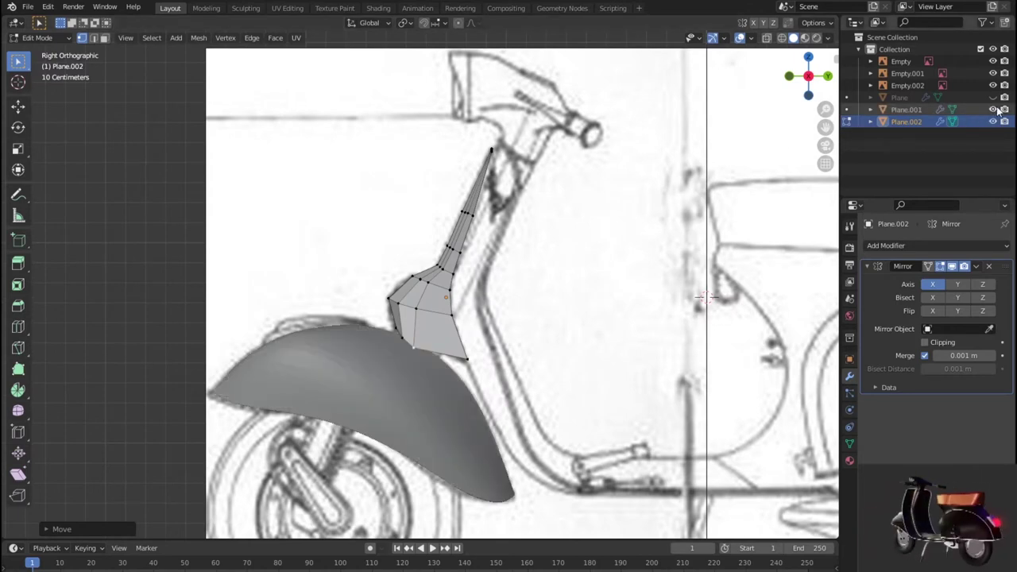
Unhide the leg-shield mesh Plane and return to Right Ortho.
left_click(992, 96)
mouse_move(469, 318)
middle_mouse_down()
mouse_move(539, 336)
mouse_move(635, 329)
mouse_move(692, 342)
mouse_move(738, 302)
mouse_move(739, 278)
mouse_move(683, 268)
mouse_move(461, 314)
mouse_move(498, 287)
middle_mouse_up()
key("KP_3")
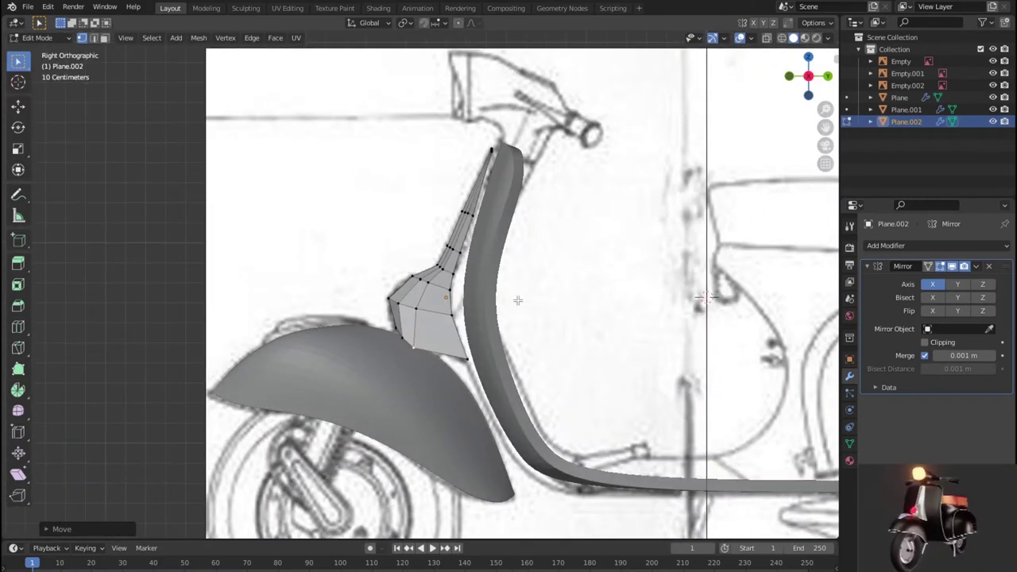
scroll(487, 325, "up", 1)
scroll(496, 374, "up", 1)
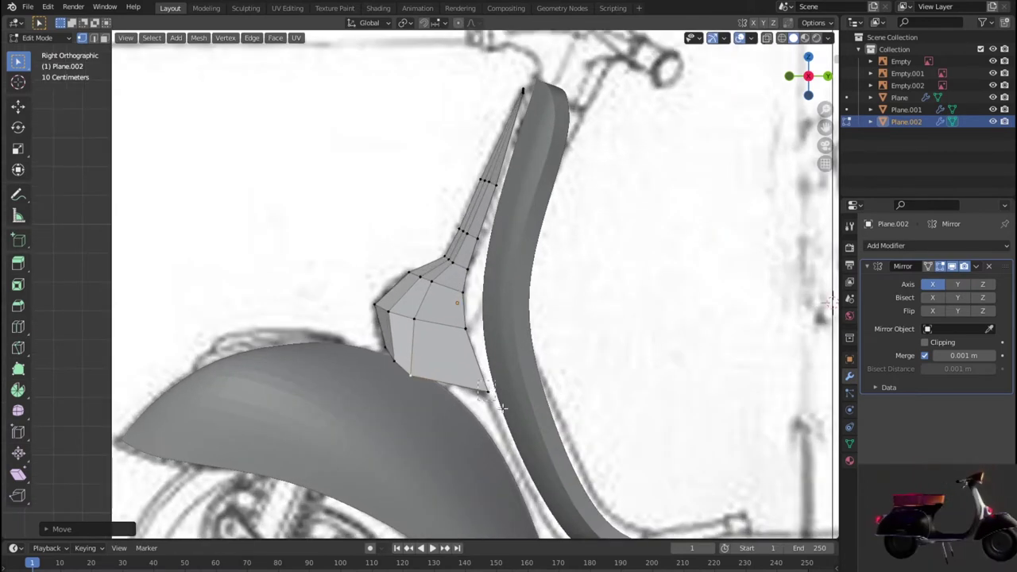
Pull the panel's bottom rear and rear-edge vertices against the leg shield's curve.
left_click(502, 406)
key("g")
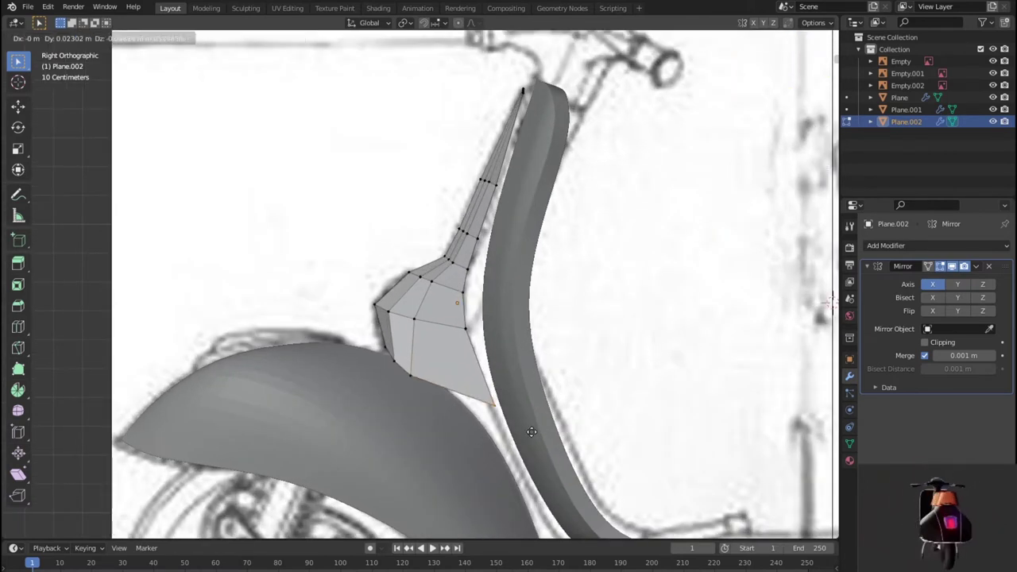
left_click(532, 432)
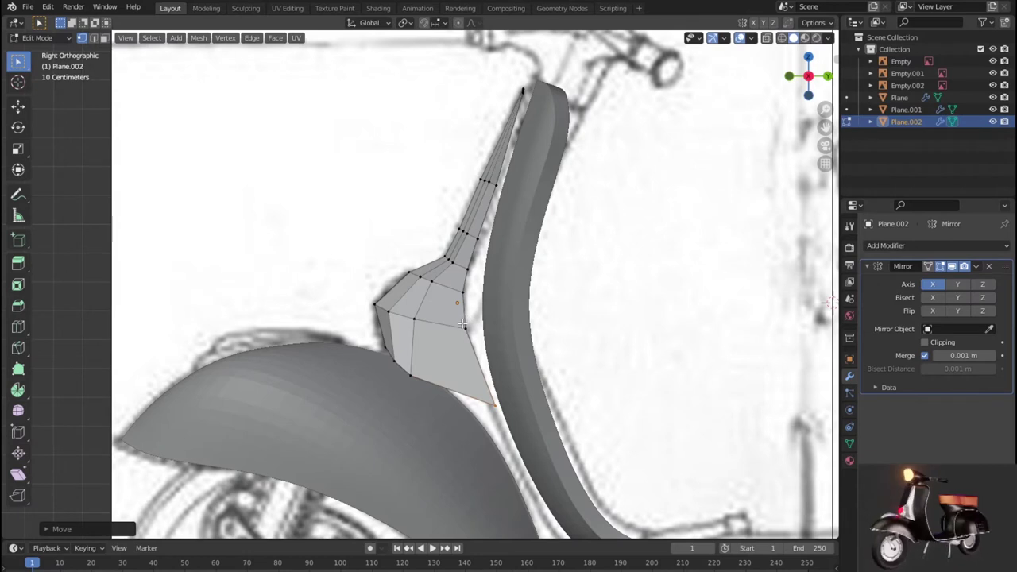
left_click_drag(462, 324, 492, 337)
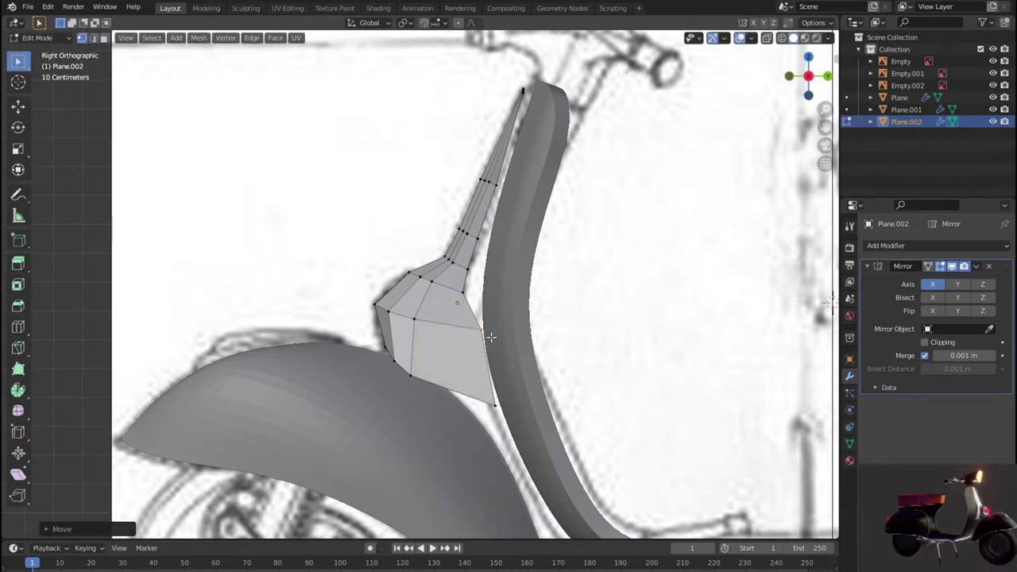
key("g")
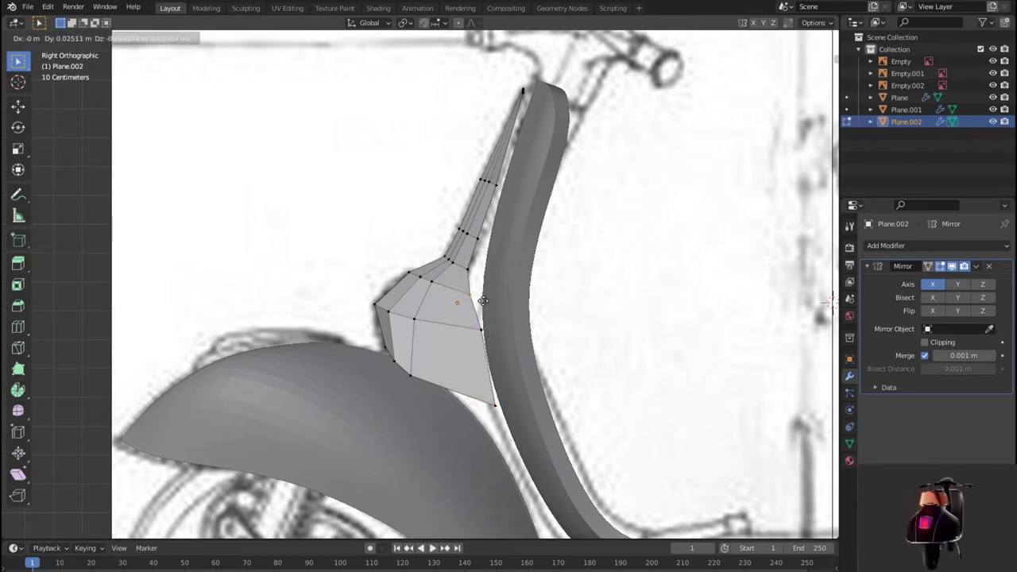
left_click(484, 301)
key("g")
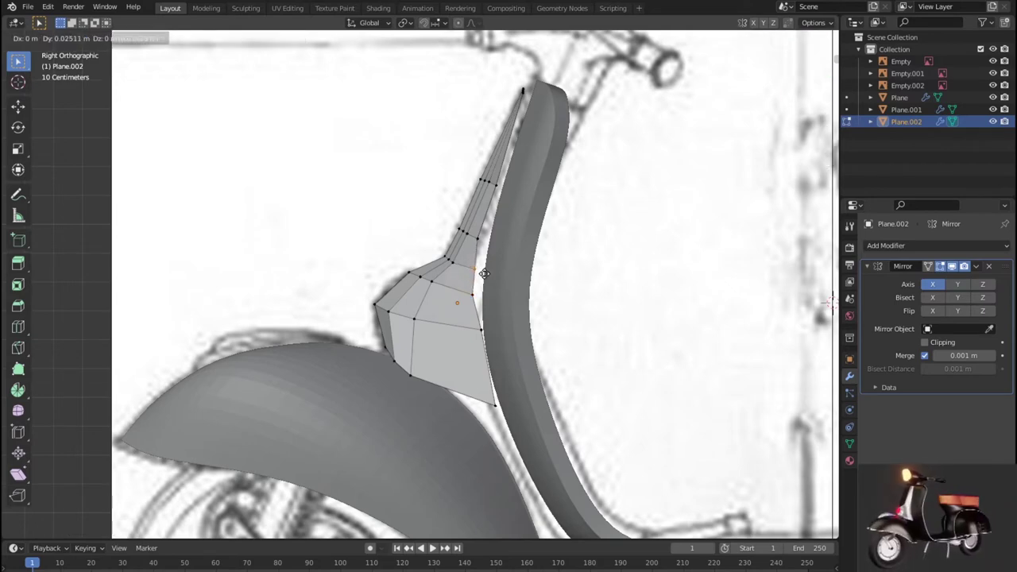
left_click(484, 272)
mouse_move(484, 272)
middle_mouse_down()
mouse_move(612, 347)
mouse_move(747, 341)
mouse_move(657, 390)
middle_mouse_up()
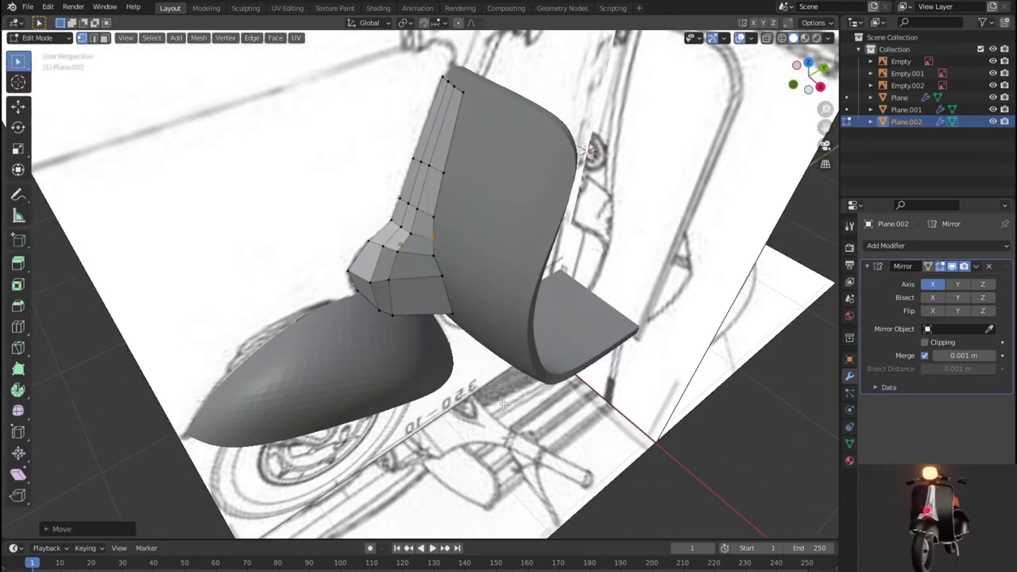
In the right side view, move a rear-edge vertex of the column toward the leg shield.
middle_click_drag(657, 389, 481, 427)
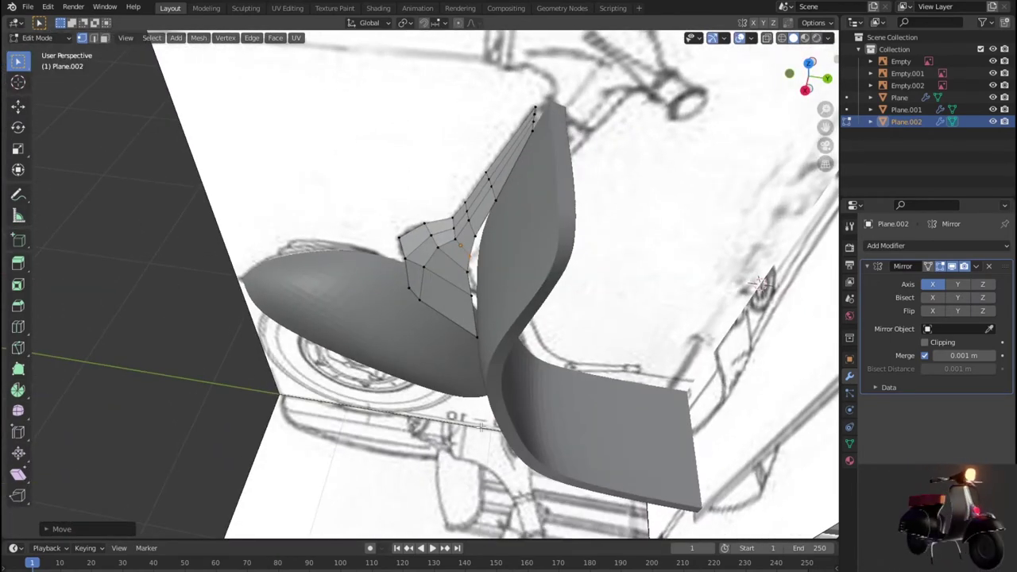
key("KP_3")
middle_click_drag(443, 251, 538, 193)
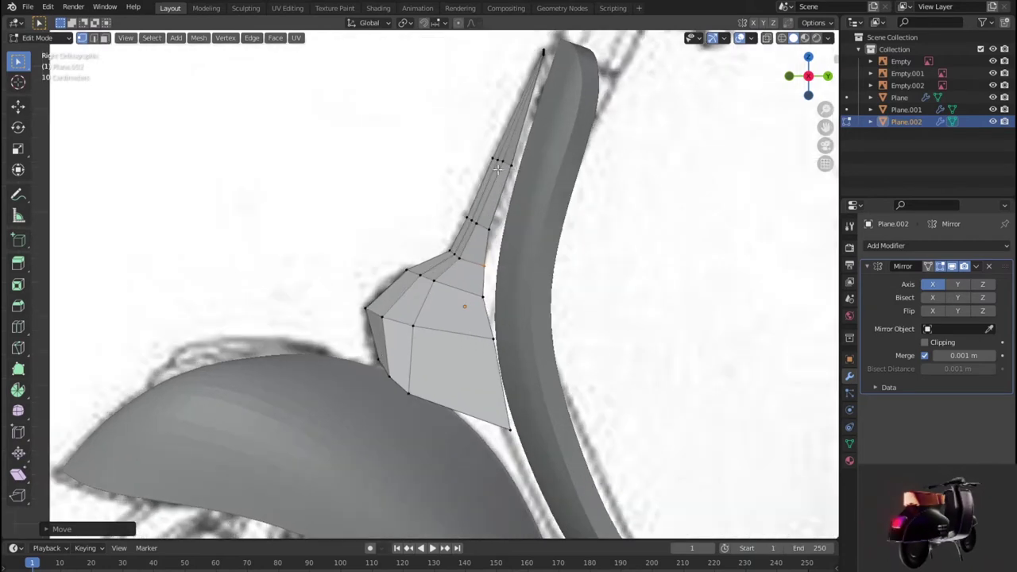
scroll(503, 273, "up", 2)
left_click(498, 276)
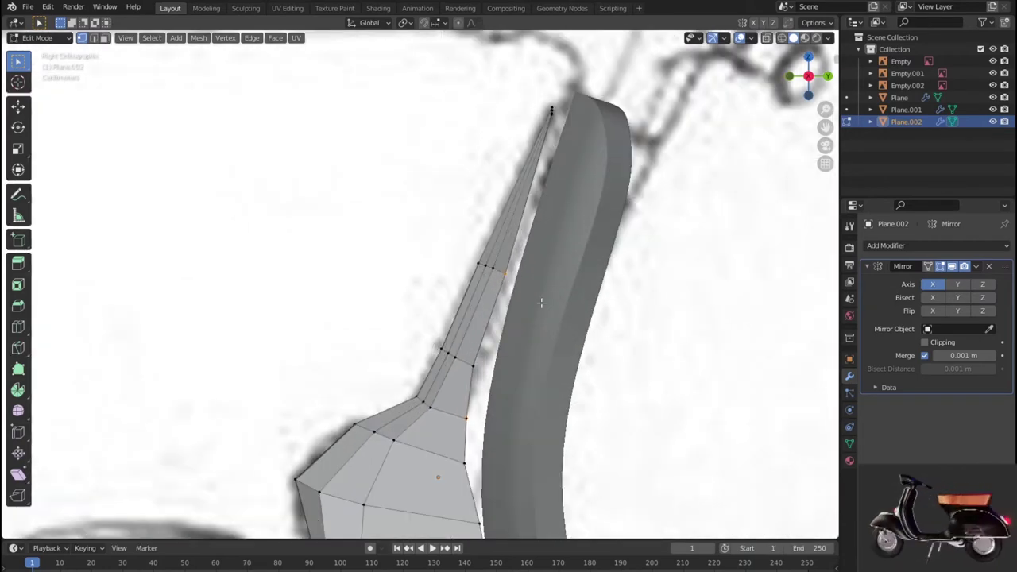
key("g")
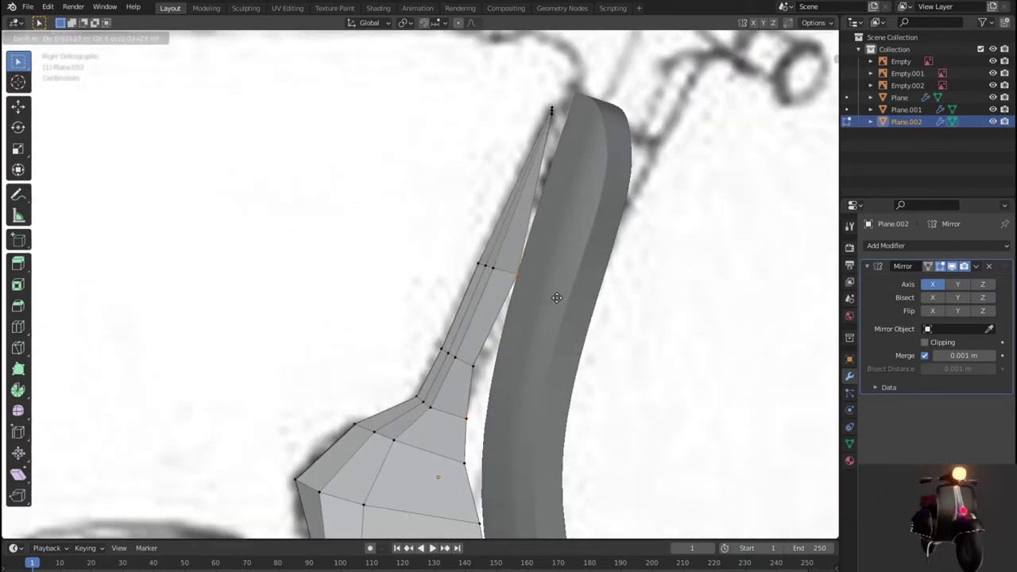
left_click(557, 298)
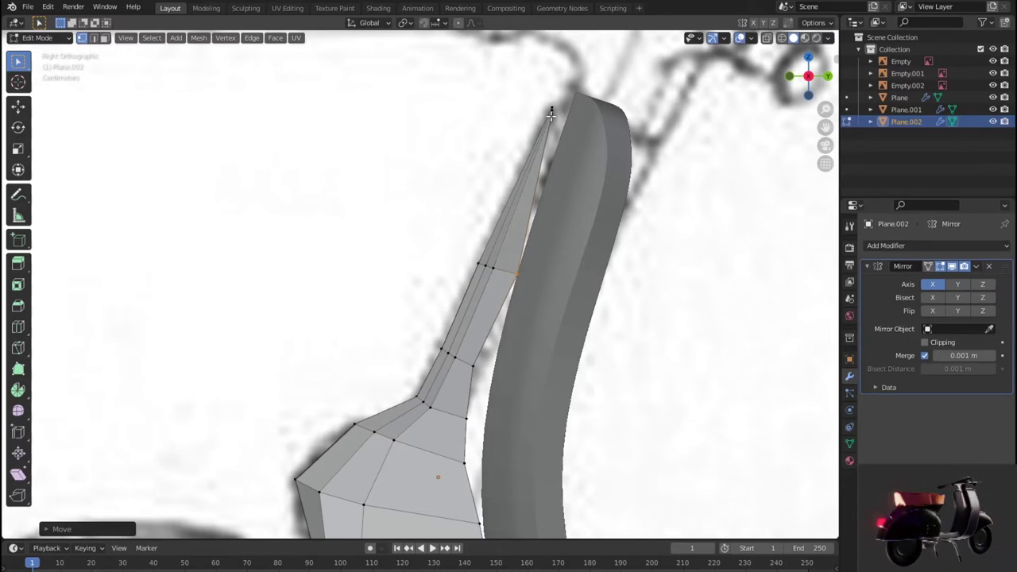
Reposition the column's top vertex so it meets the leg shield.
left_click(550, 114)
key("g")
left_click(562, 139)
key("g")
left_click(552, 111)
key("g")
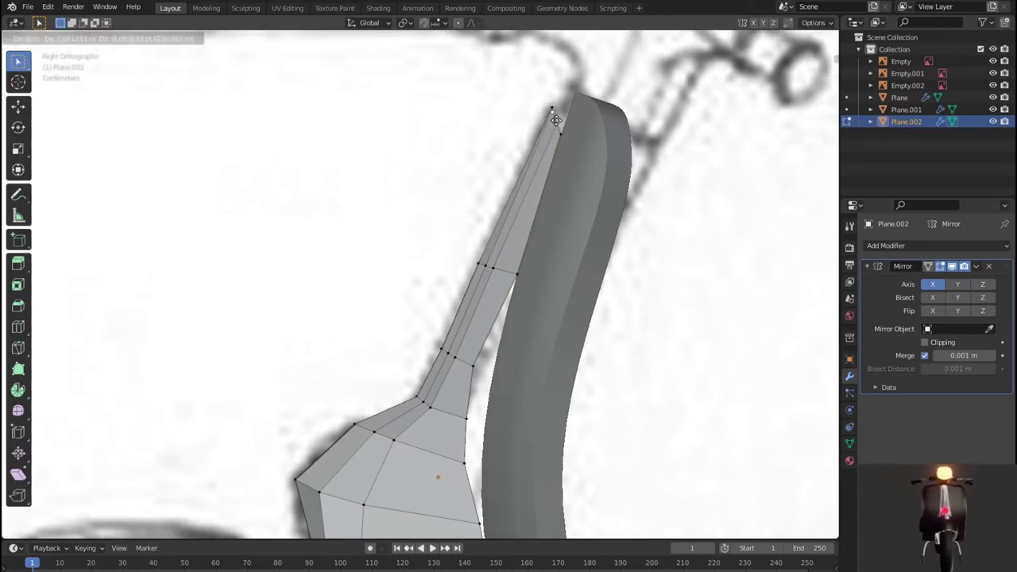
left_click(585, 170)
Set another rear base vertex against the leg shield's curve, then open the Add Modifier list.
mouse_move(585, 170)
middle_mouse_down()
mouse_move(641, 238)
mouse_move(669, 244)
middle_mouse_up()
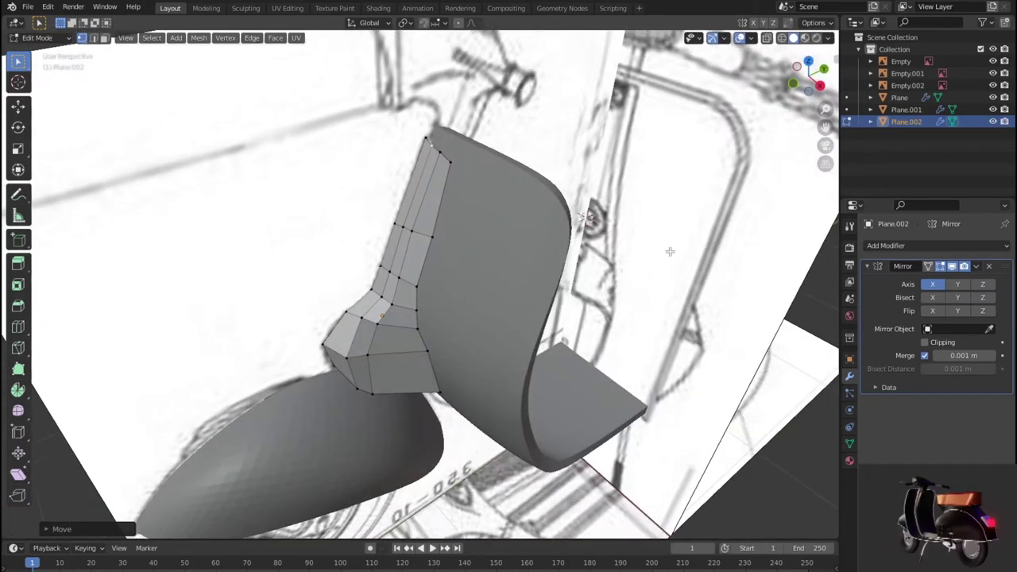
key("KP_3")
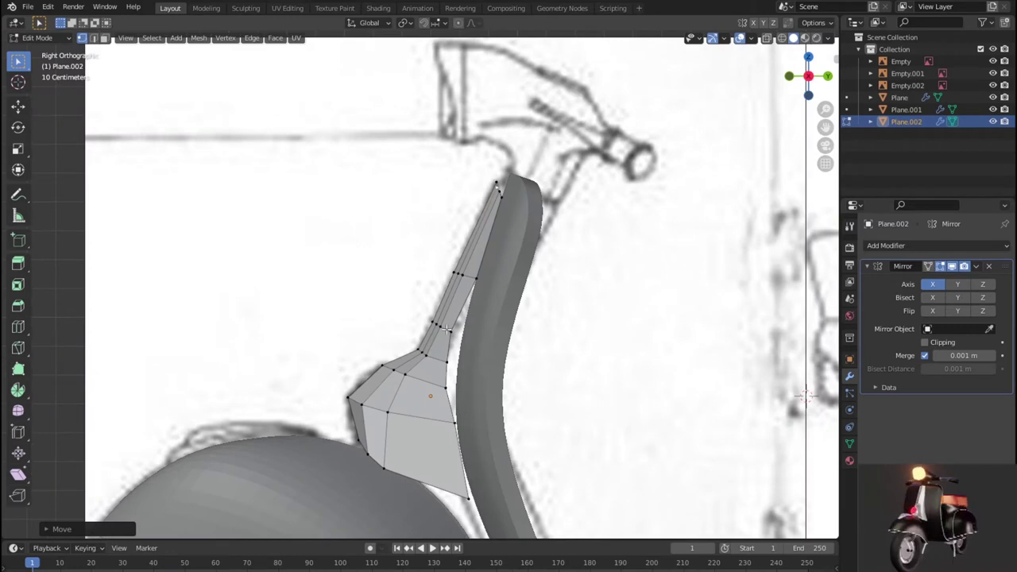
key("g")
left_click(457, 336)
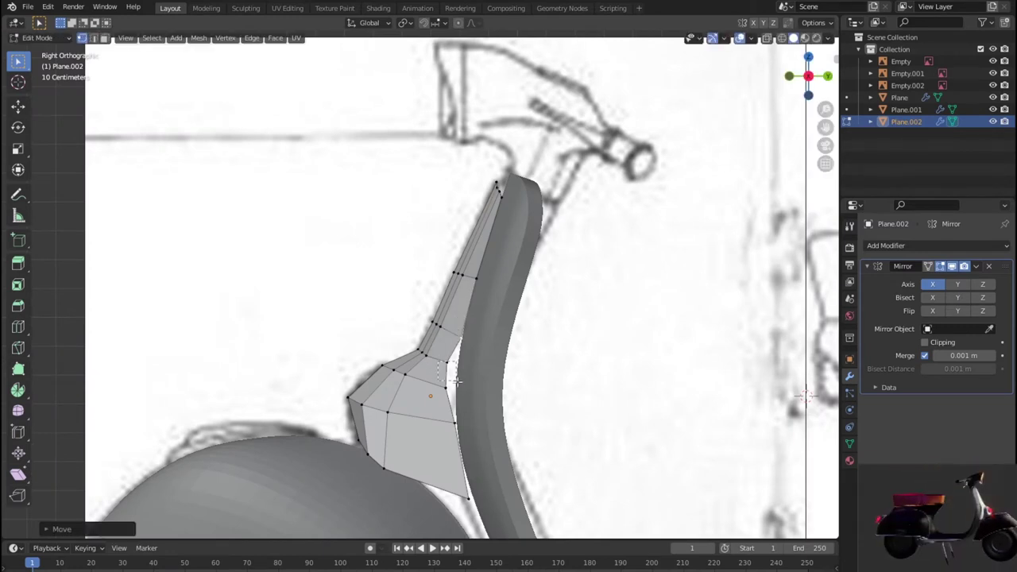
key("g")
left_click(475, 391)
key("g")
left_click(468, 395)
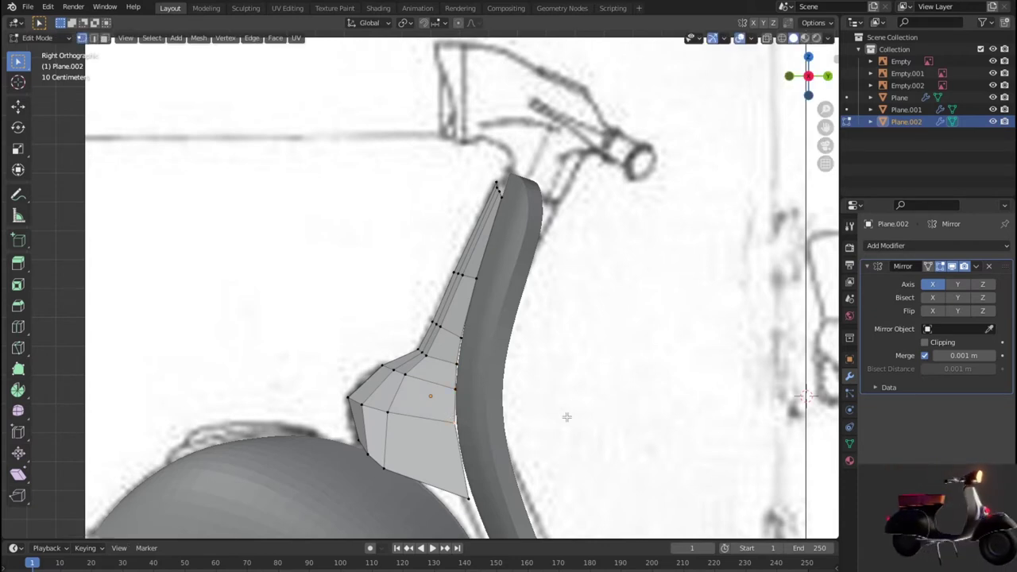
left_click(914, 245)
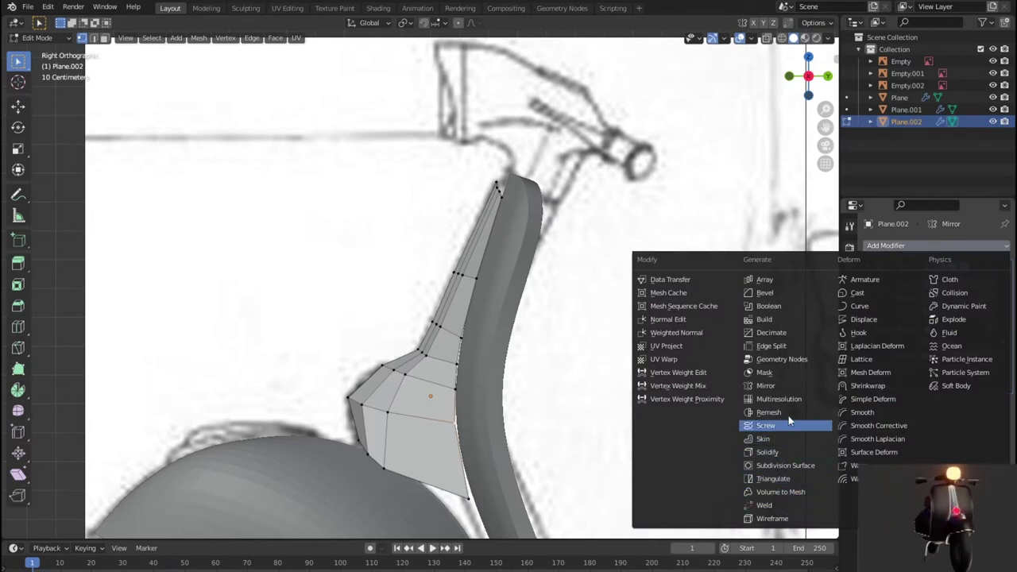
Add a Subdivision Surface after the Mirror with viewport levels 2, then check it from the front.
left_click(791, 465)
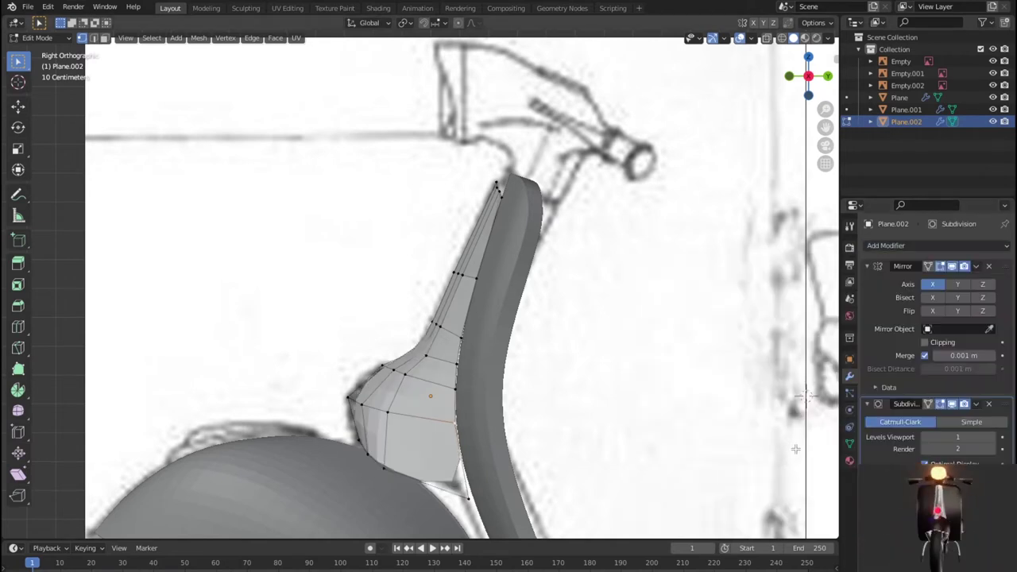
left_click(998, 437)
mouse_move(578, 381)
middle_mouse_down()
mouse_move(481, 333)
mouse_move(766, 362)
mouse_move(381, 336)
mouse_move(488, 383)
middle_mouse_up()
key("KP_1")
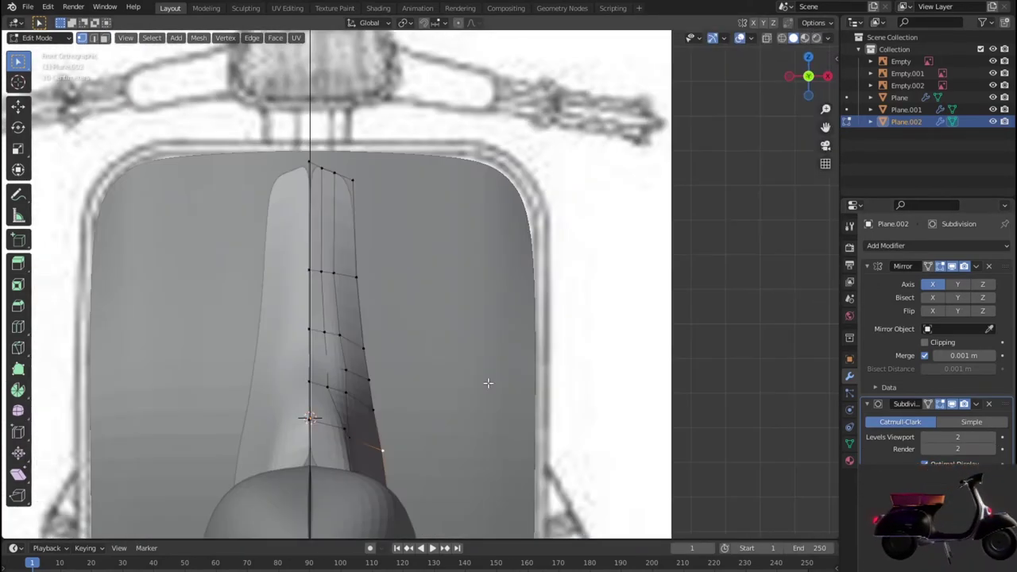
Add two loop cuts to the panel in front view, one near the bottom.
scroll(364, 264, "up", 3)
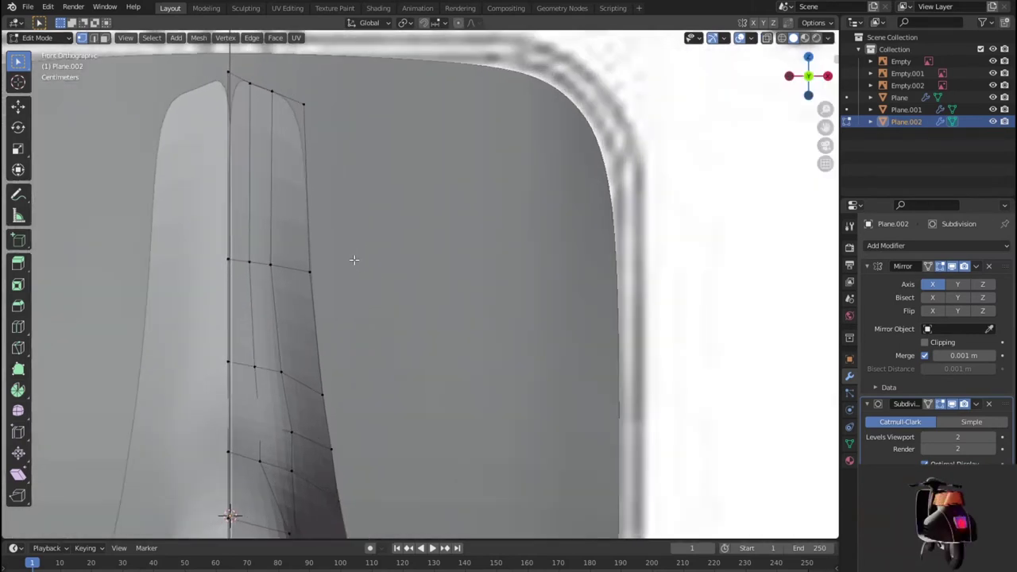
left_click(279, 122)
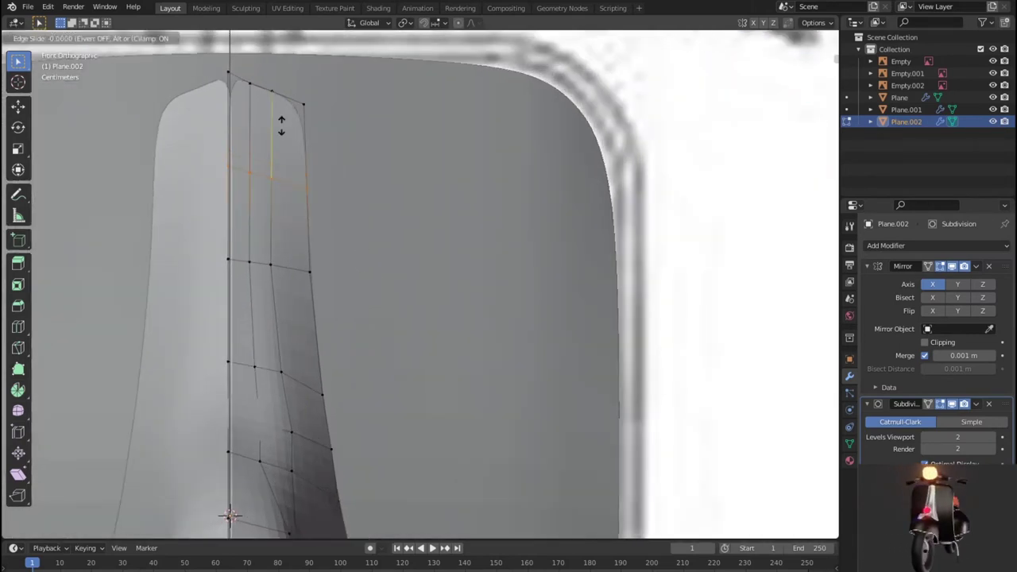
left_click(285, 43)
scroll(364, 200, "down", 3)
scroll(379, 363, "up", 1)
scroll(371, 347, "up", 2)
scroll(371, 348, "up", 1)
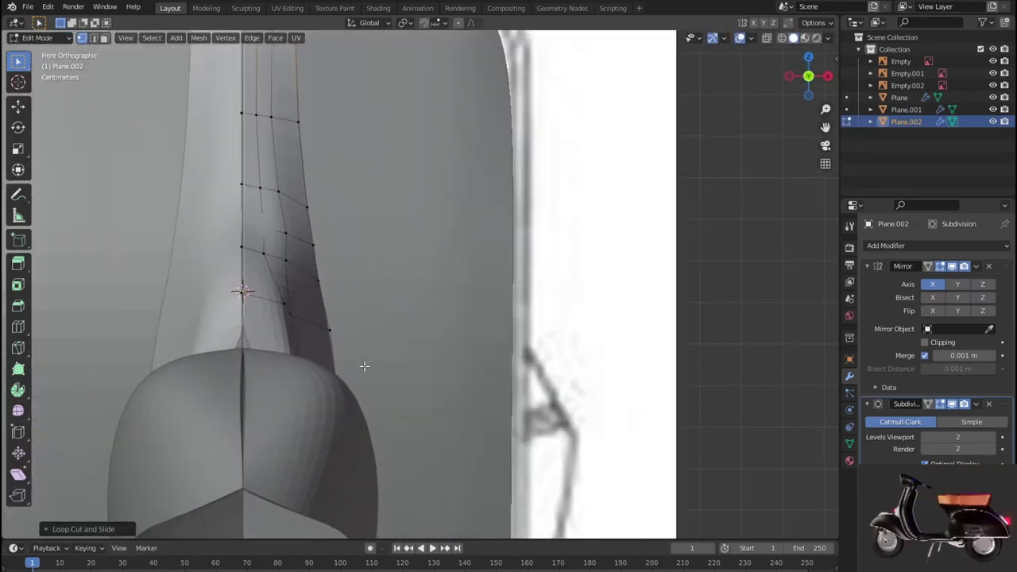
left_click(289, 347)
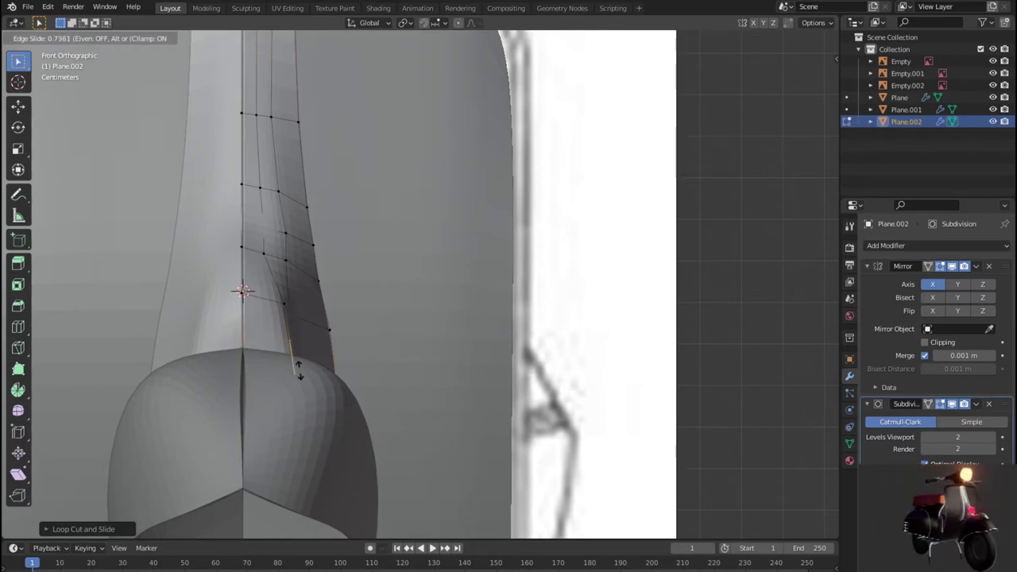
left_click(299, 370)
Slide in another vertical loop at an angle, then return to Object Mode to view the scooter.
mouse_move(300, 370)
middle_mouse_down()
mouse_move(379, 390)
mouse_move(423, 385)
mouse_move(398, 359)
mouse_move(295, 386)
mouse_move(287, 376)
middle_mouse_up()
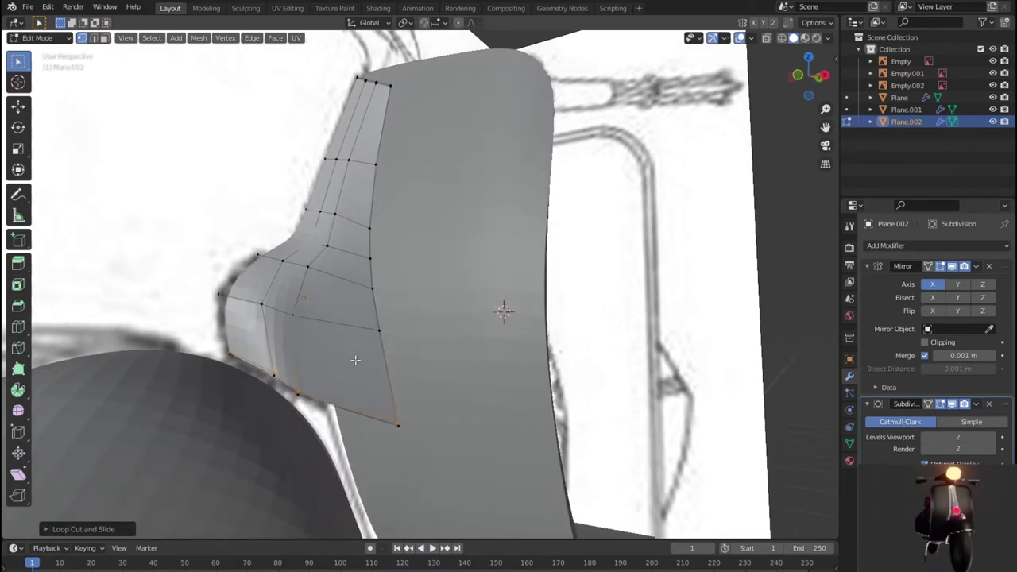
left_click_drag(357, 318, 354, 317)
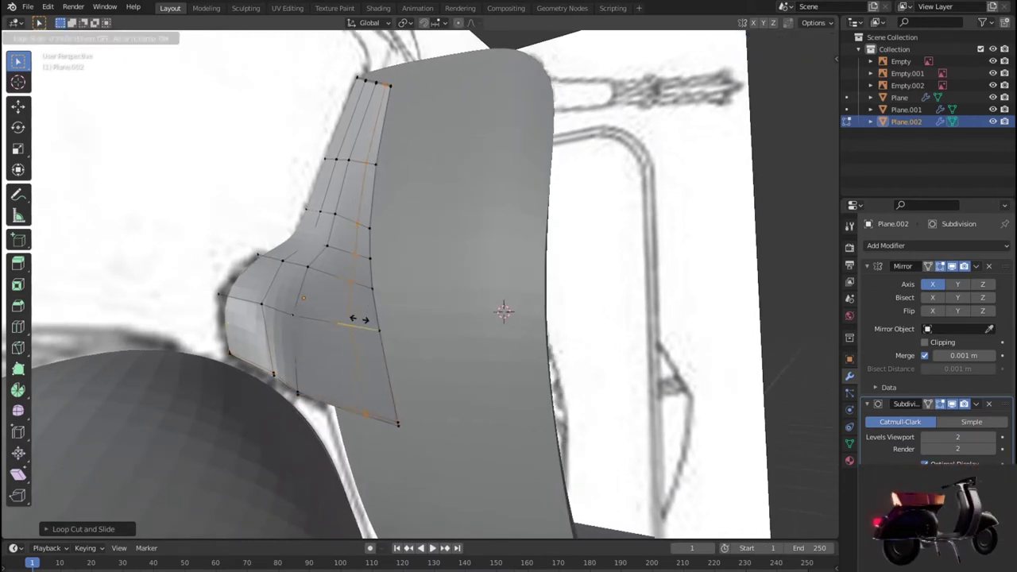
left_click(382, 322)
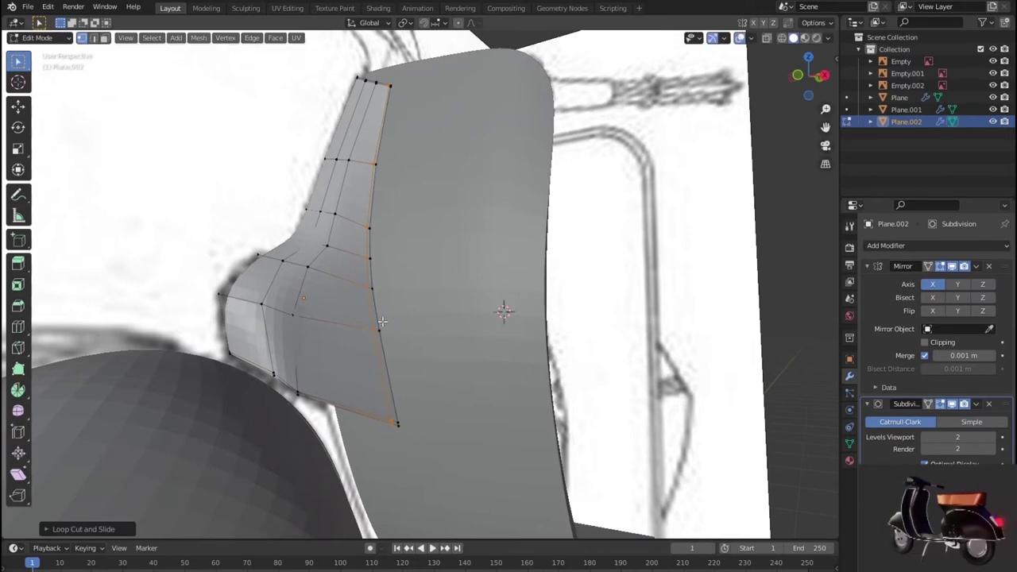
key("KP_3")
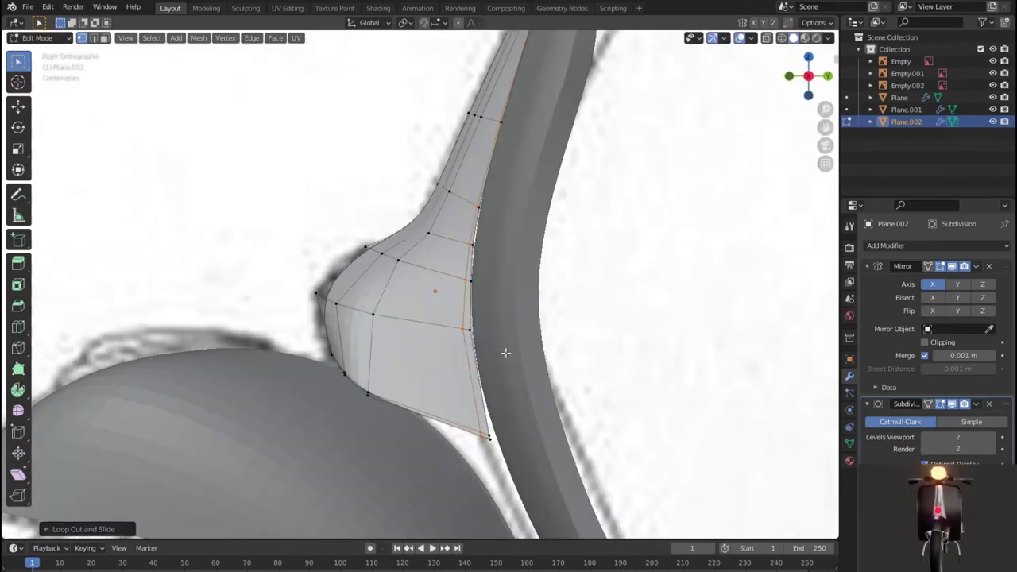
scroll(506, 352, "down", 3)
key("Tab")
scroll(511, 358, "down", 2)
mouse_move(515, 359)
middle_mouse_down()
mouse_move(718, 371)
mouse_move(658, 402)
mouse_move(584, 420)
mouse_move(515, 397)
mouse_move(633, 385)
mouse_move(645, 371)
mouse_move(512, 383)
mouse_move(442, 359)
middle_mouse_up()
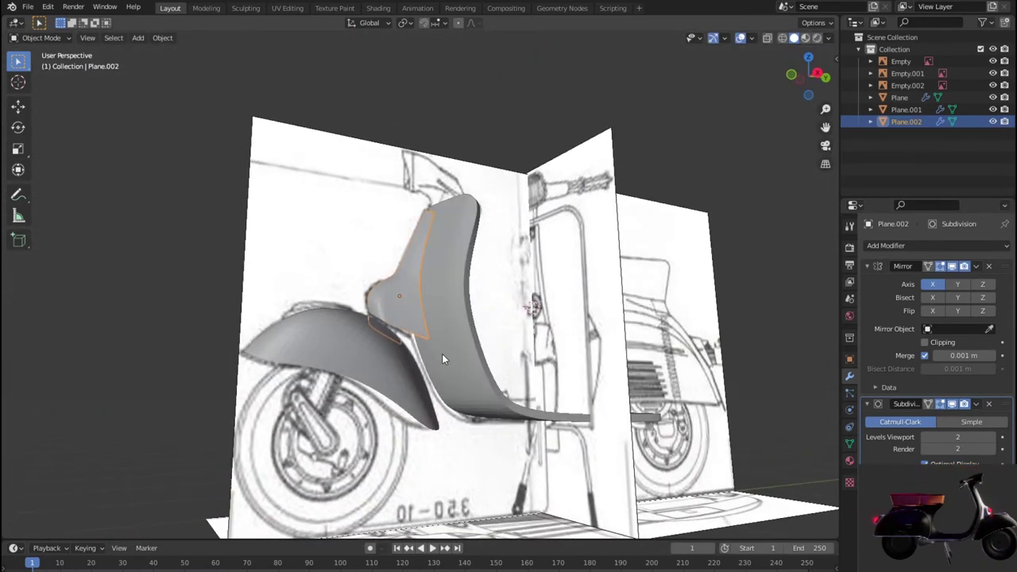
Re-enter Edit Mode in right view and move the panel's bottom corner and rear edge.
key("KP_1")
key("KP_3")
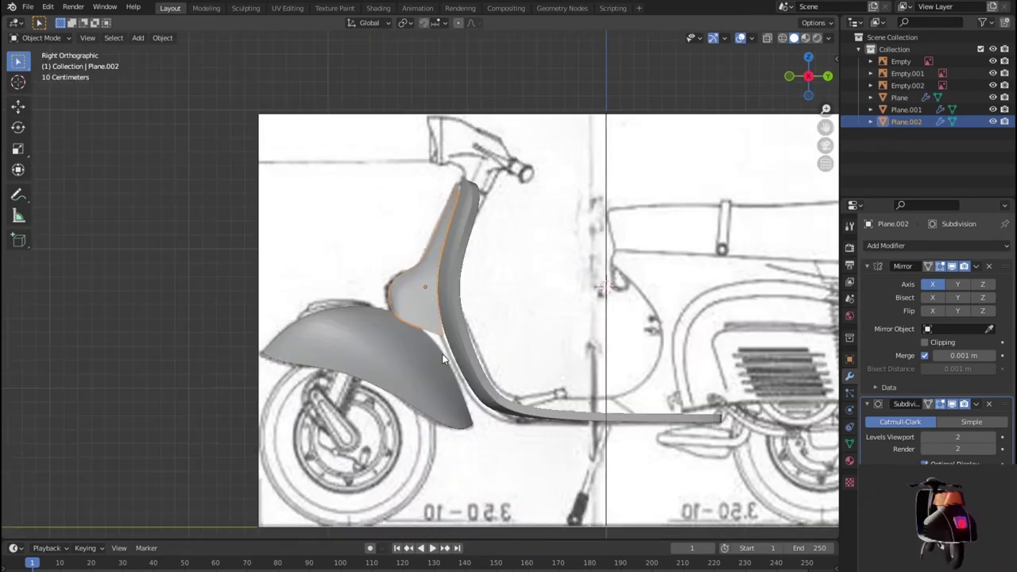
scroll(443, 354, "up", 2)
key("Tab")
scroll(453, 361, "up", 2)
middle_click_drag(466, 376, 504, 419)
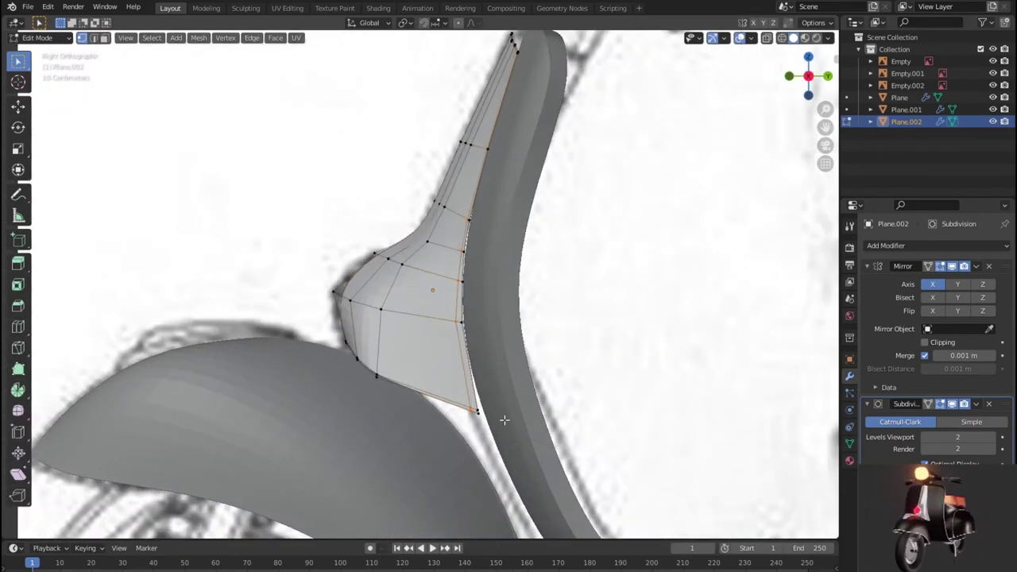
key("g")
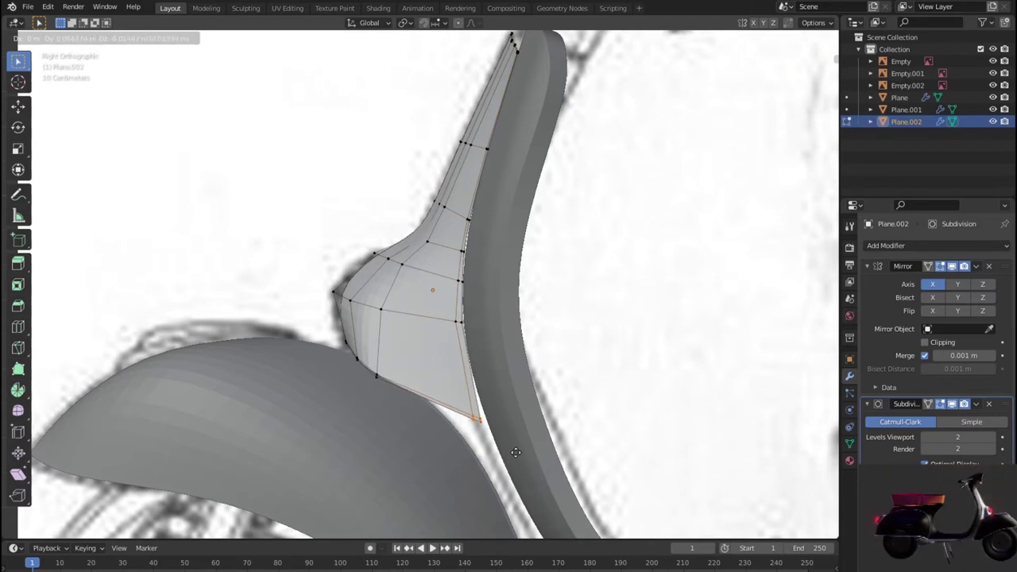
left_click(520, 453)
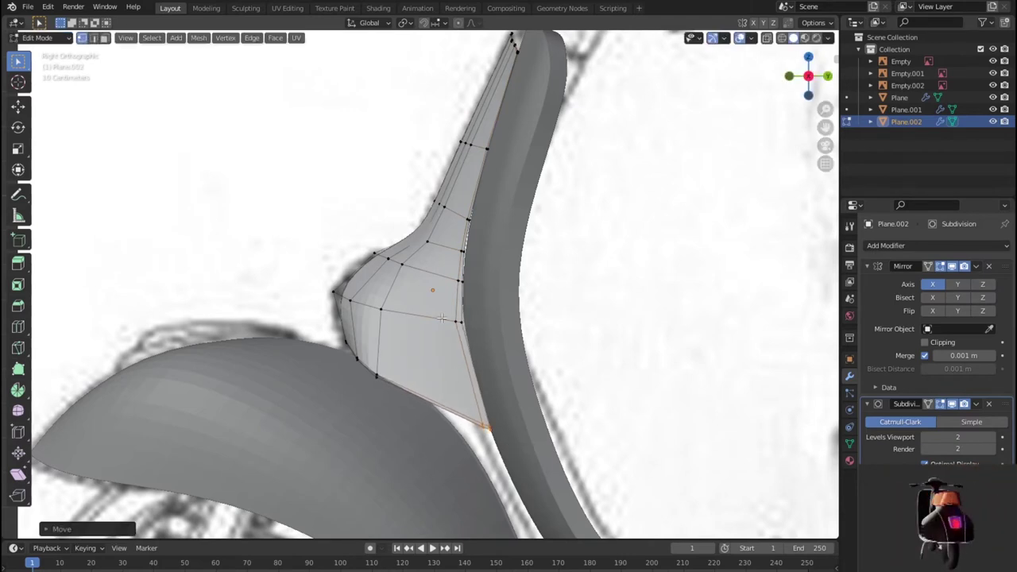
key("g")
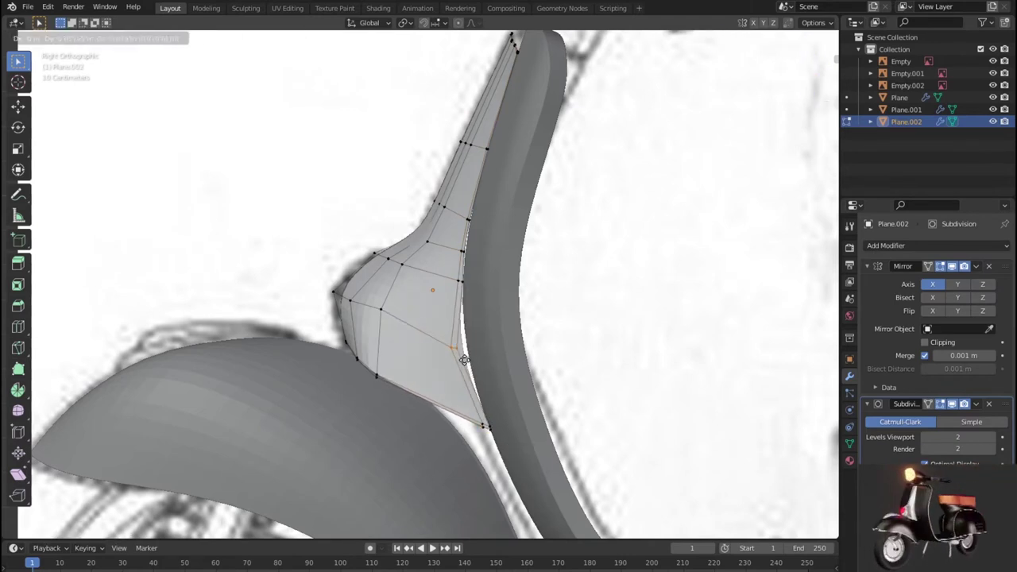
left_click(471, 359)
Place the rear-edge vertices along the frame's curve in the reference.
left_click(458, 285)
key("g")
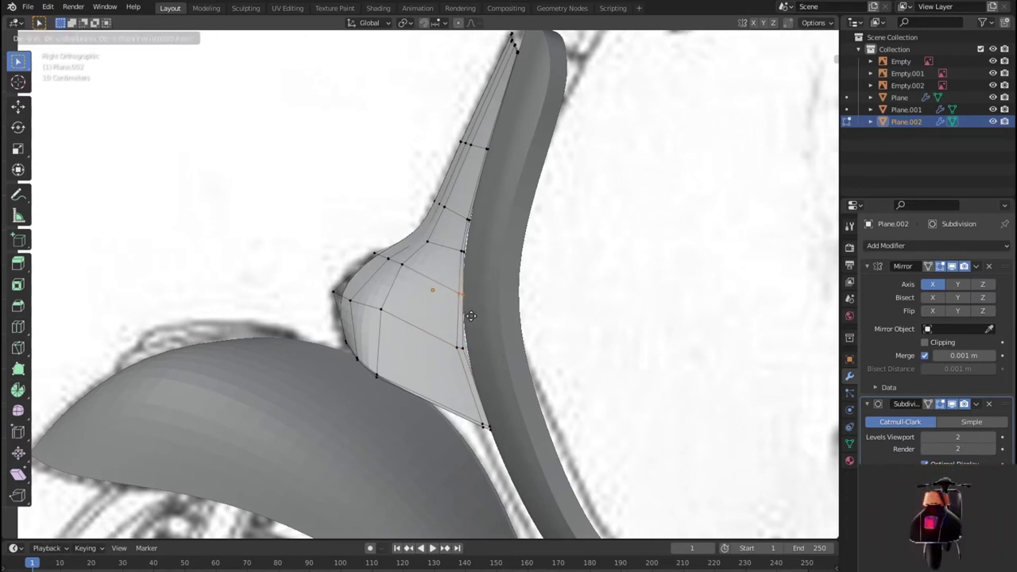
left_click(469, 315)
left_click(462, 251)
key("g")
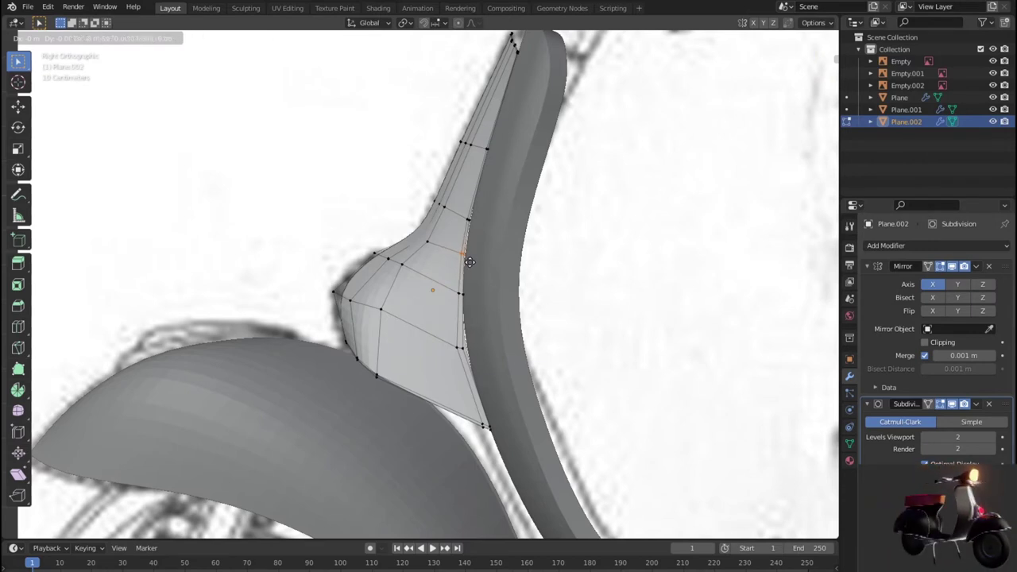
left_click(467, 252)
left_click(472, 226)
key("g")
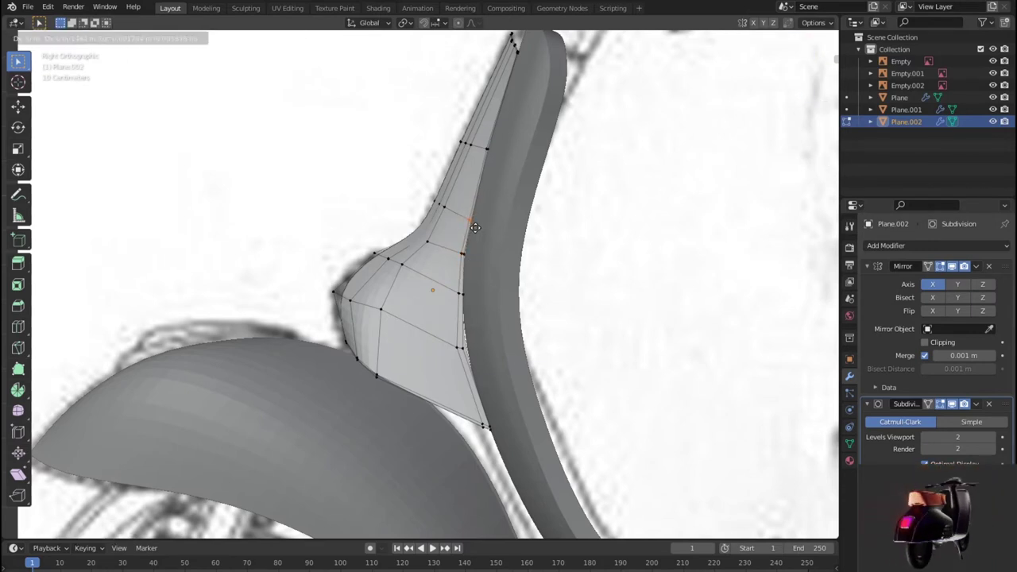
left_click(475, 228)
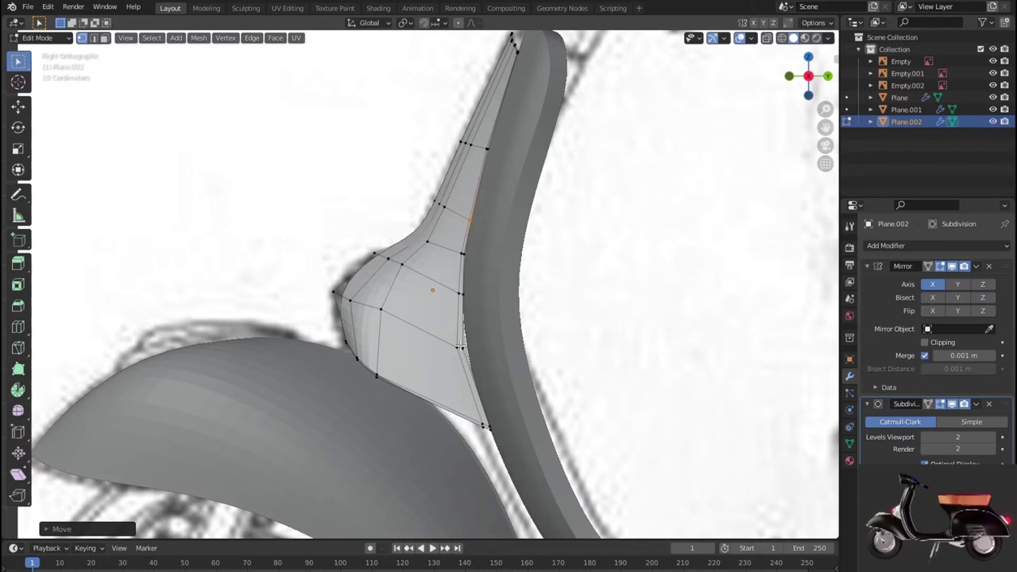
left_click(461, 346)
key("g")
left_click(472, 347)
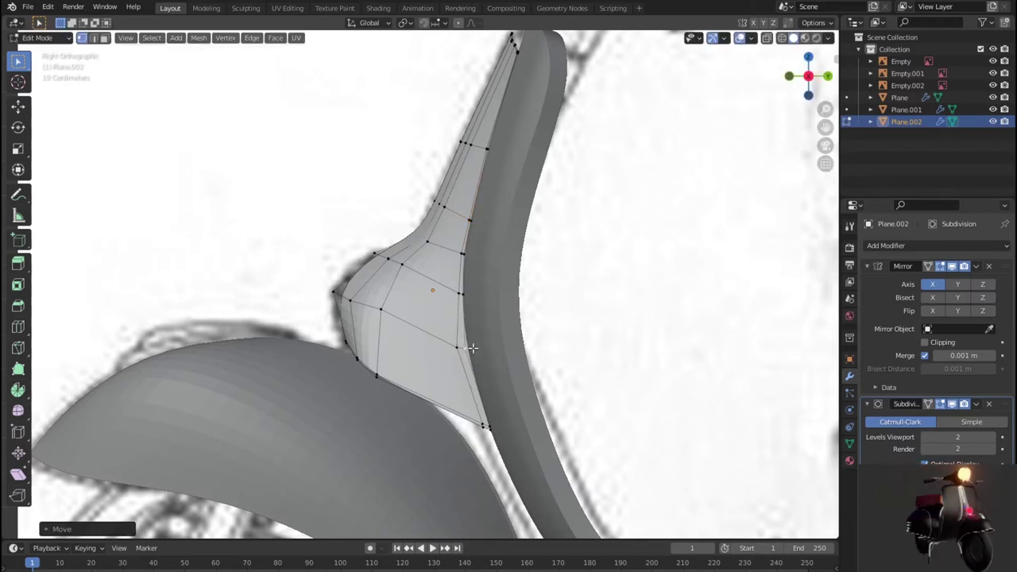
Reshape the lower edge vertices so the panel's bottom hugs the fender curve.
left_click(368, 367)
key("g")
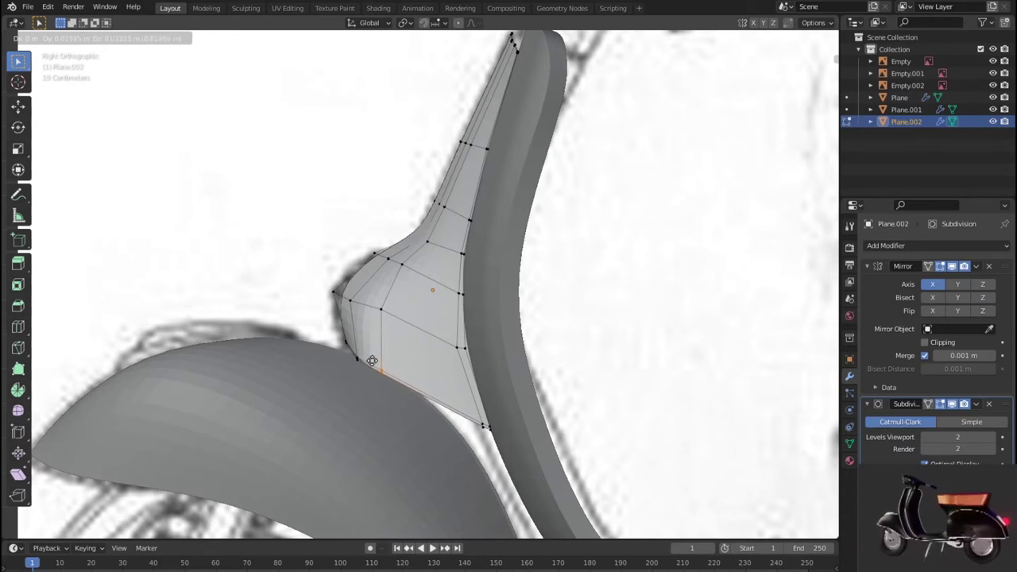
left_click(372, 360)
key("g")
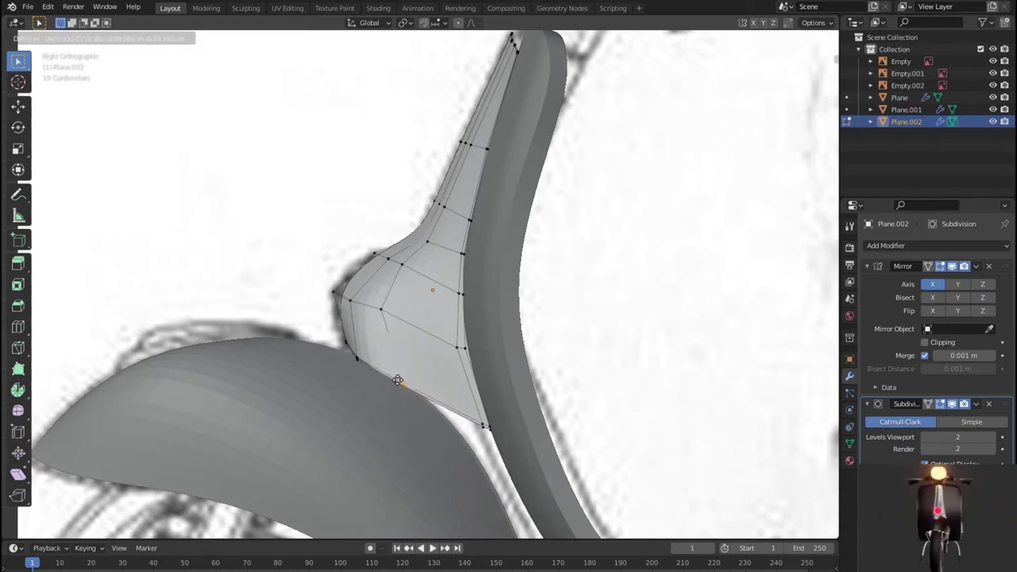
left_click(403, 383)
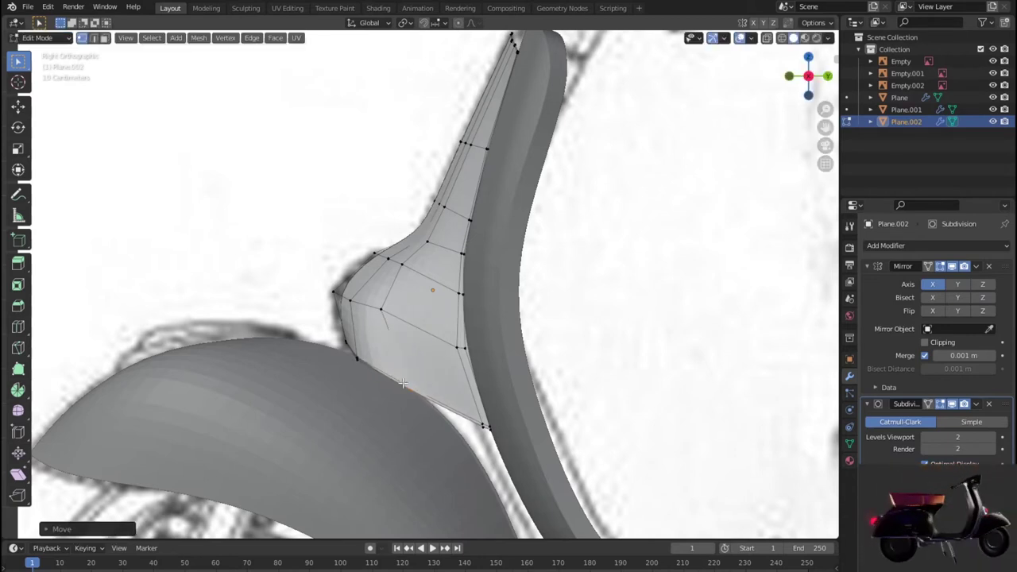
left_click(350, 353)
key("g")
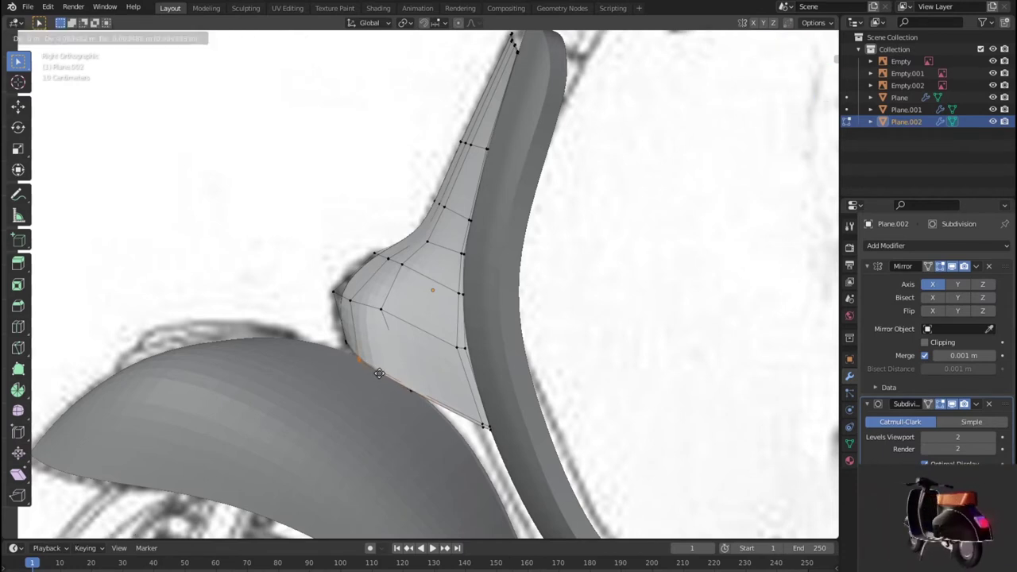
left_click(376, 370)
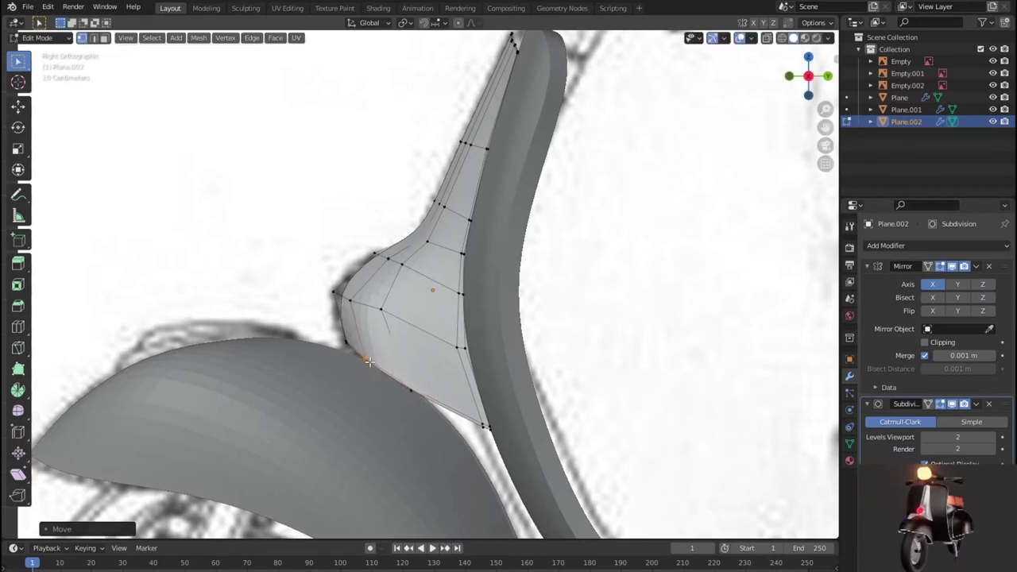
left_click_drag(351, 350, 351, 351)
key("g")
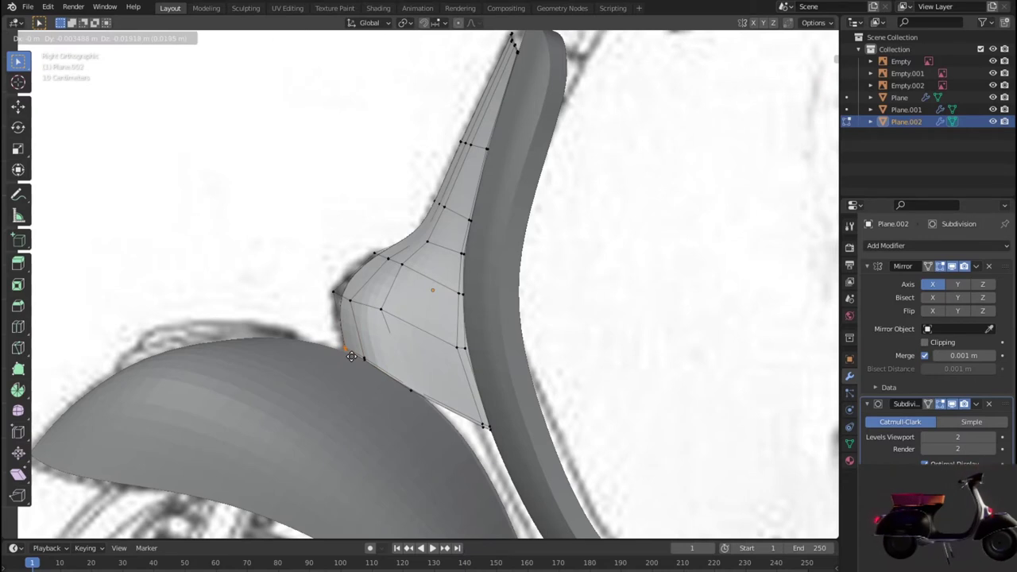
left_click(330, 306)
Pull the front corner vertex outward and adjust the upper vertices to the outline.
key("g")
left_click(355, 302)
key("g")
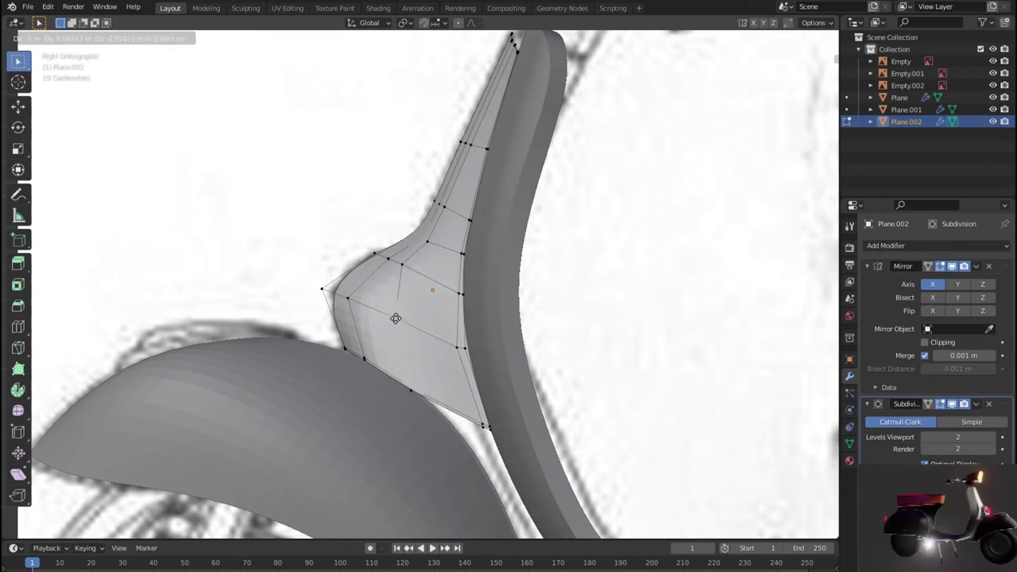
left_click(396, 318)
left_click(401, 265)
key("g")
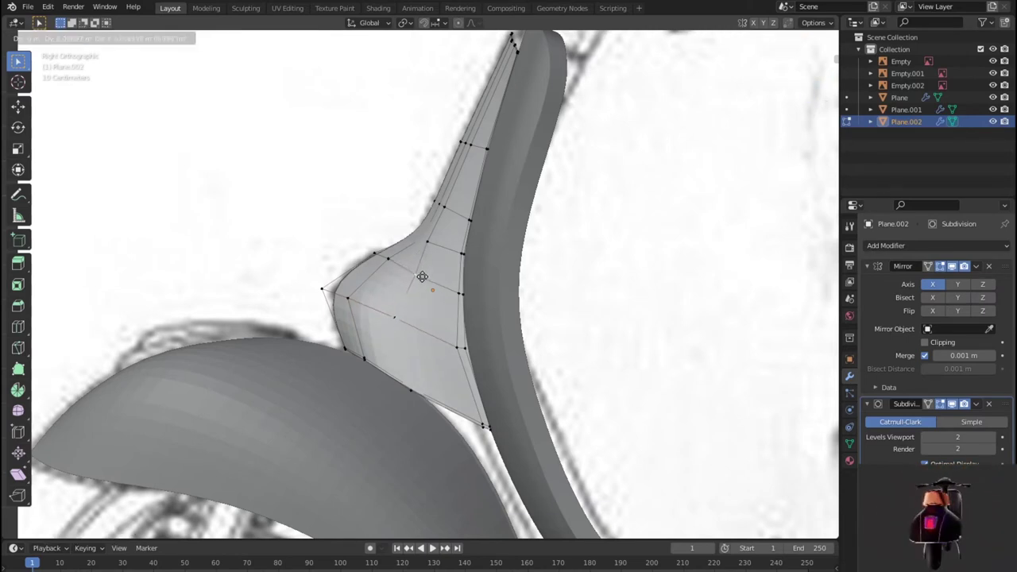
left_click(422, 276)
key("g")
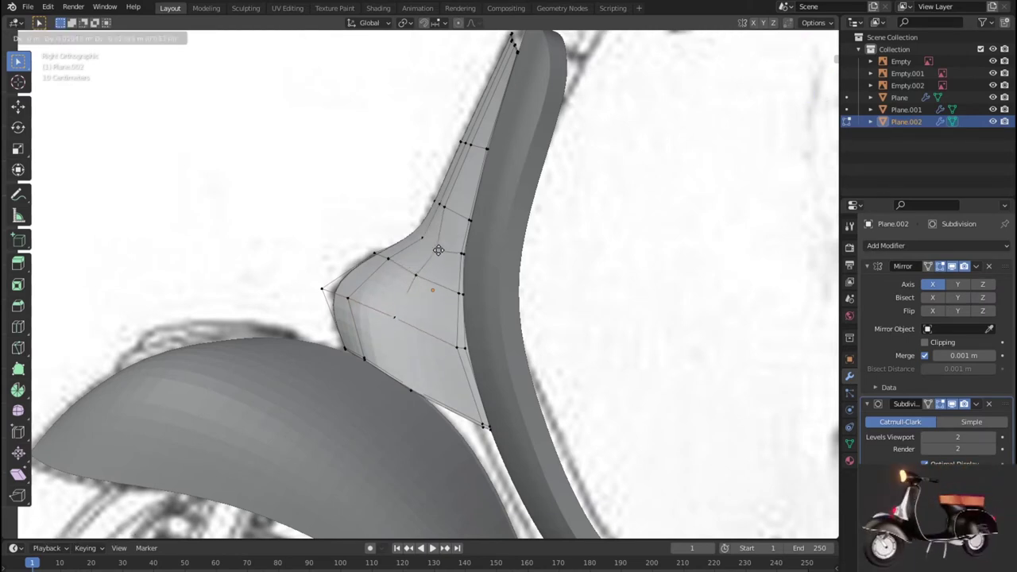
left_click(433, 246)
mouse_move(433, 245)
middle_mouse_down()
mouse_move(651, 335)
mouse_move(688, 336)
mouse_move(728, 307)
mouse_move(646, 387)
mouse_move(572, 386)
mouse_move(658, 422)
middle_mouse_up()
In front wireframe view, move the panel's vertical edge loops up to the shield rim.
key("KP_1")
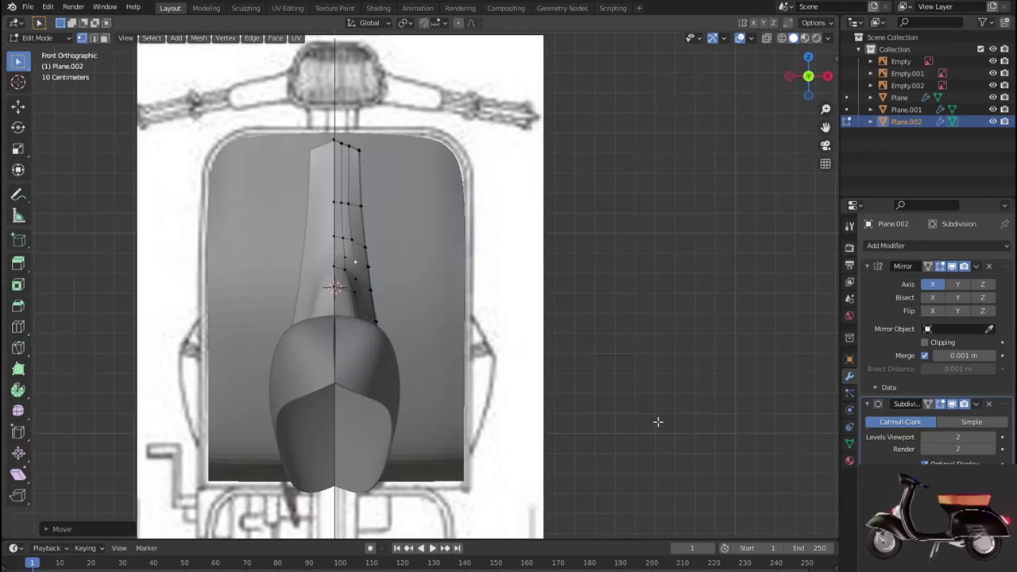
key("shift+z")
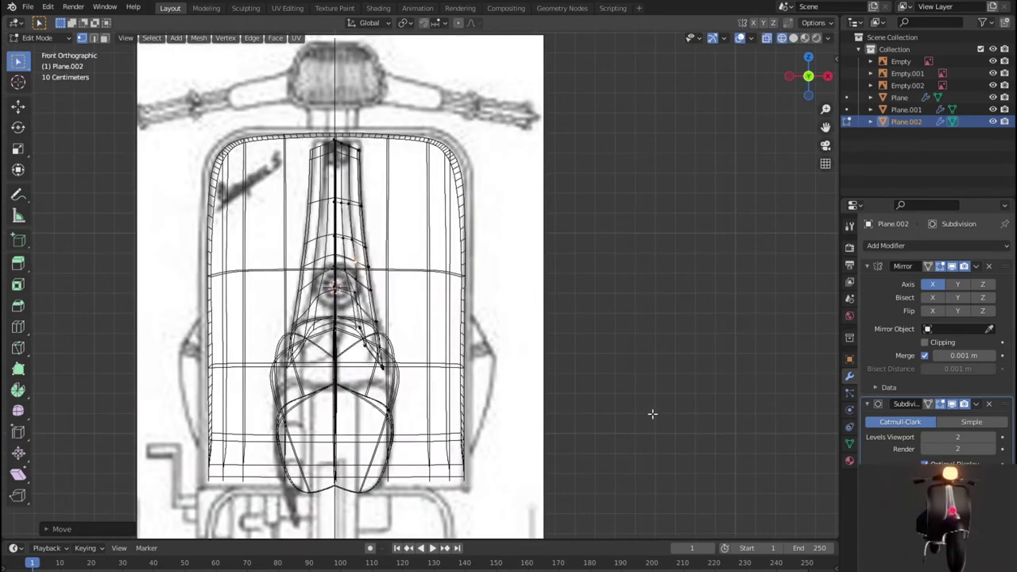
scroll(365, 232, "up", 3)
scroll(407, 287, "up", 3)
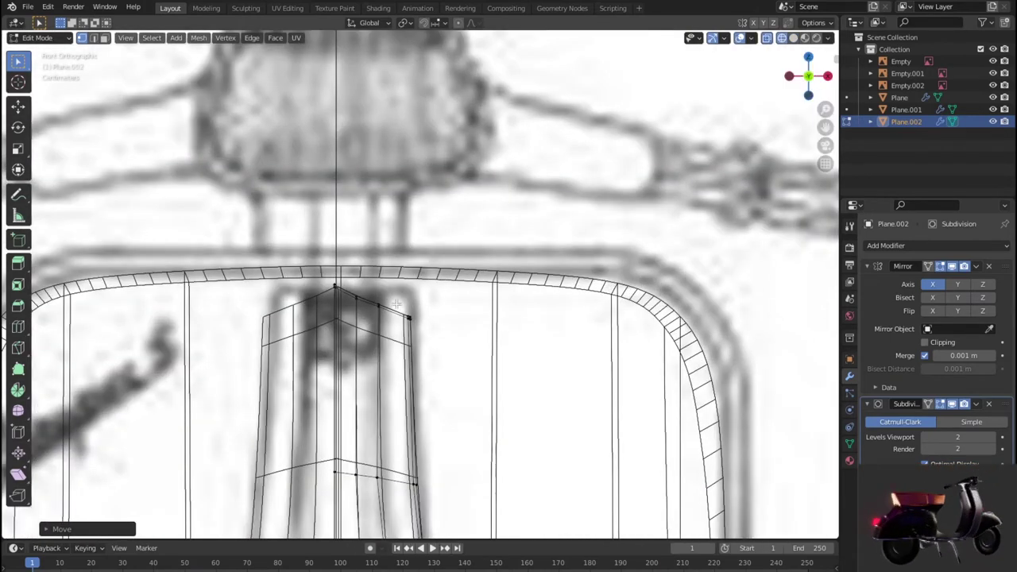
left_click(424, 334, "alt")
key("g")
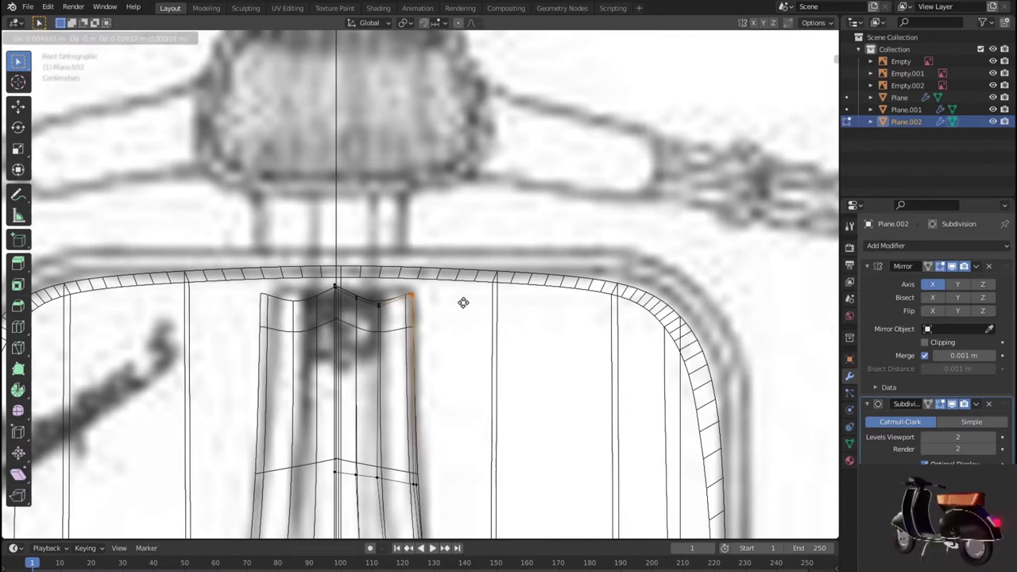
left_click(458, 304)
left_click(380, 305, "alt")
key("g")
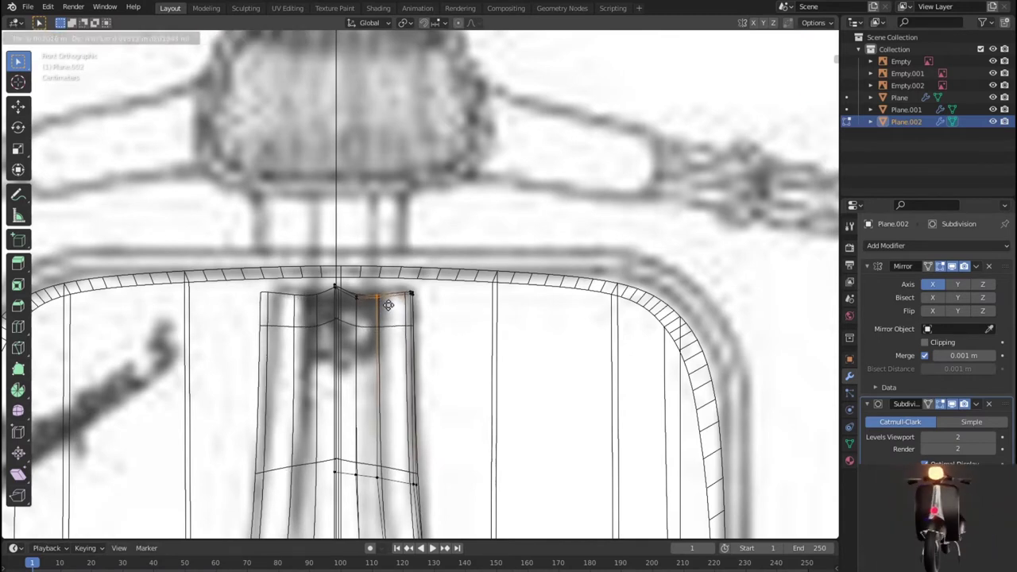
left_click(388, 305)
left_click(352, 309, "alt")
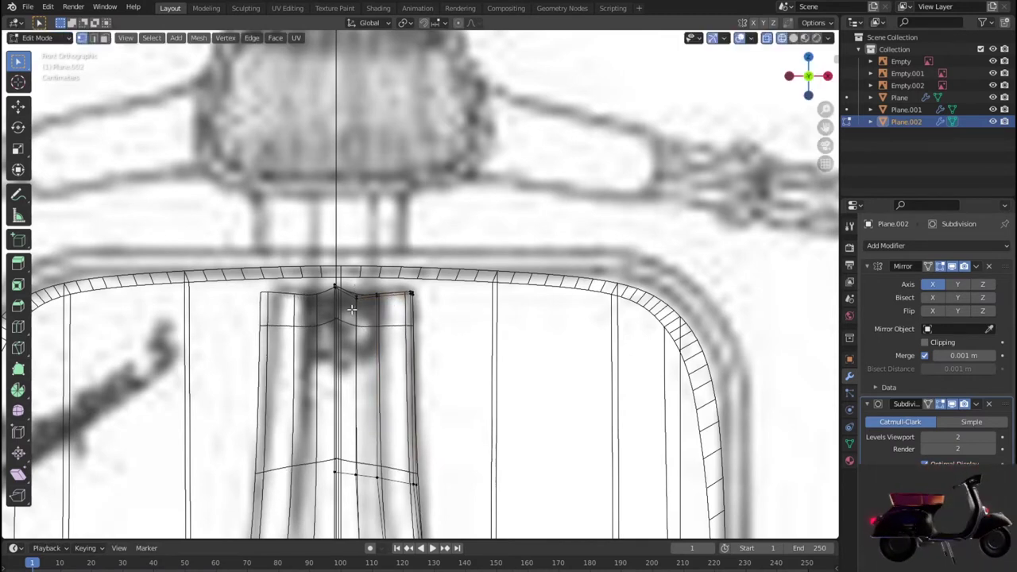
left_click(350, 294, "alt")
key("g")
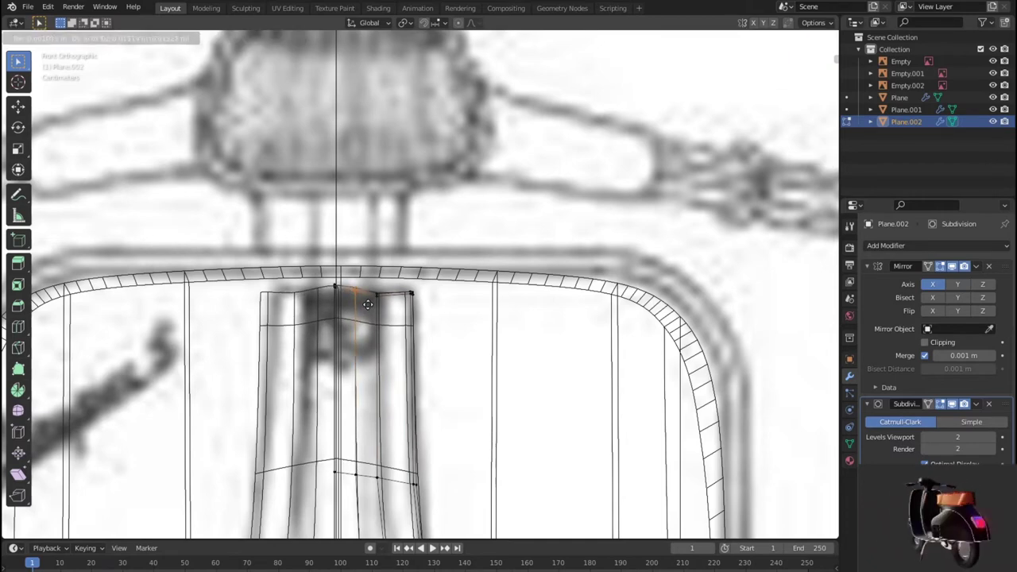
left_click(368, 306)
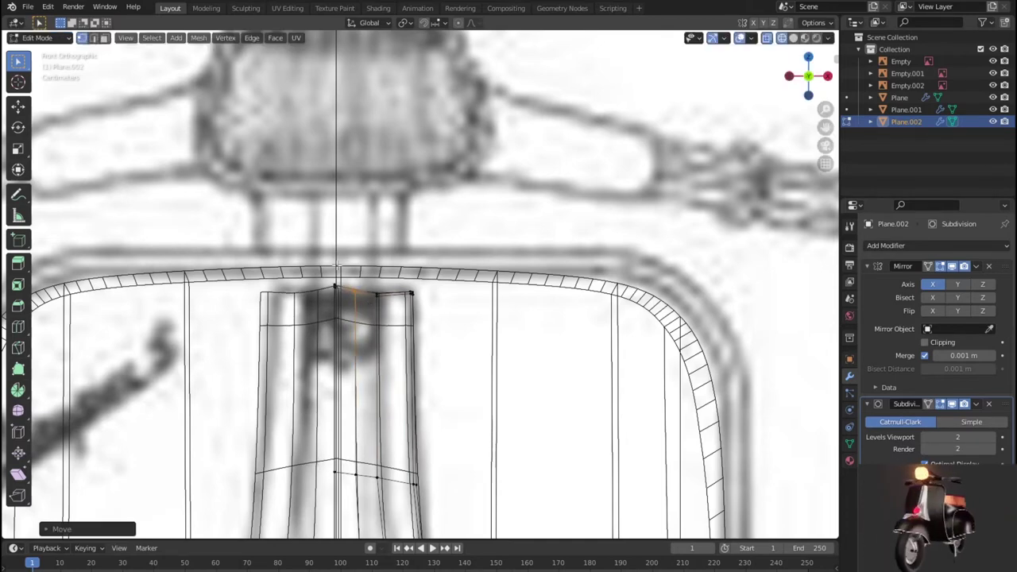
Restore solid shading, return to Object Mode, deselect all, and inspect the panel from several angles.
scroll(327, 261, "down", 5)
scroll(328, 260, "down", 4)
scroll(327, 261, "down", 2)
mouse_move(327, 260)
middle_mouse_down()
mouse_move(381, 238)
mouse_move(400, 386)
middle_mouse_up()
key("shift+z")
middle_click_drag(461, 401, 506, 399)
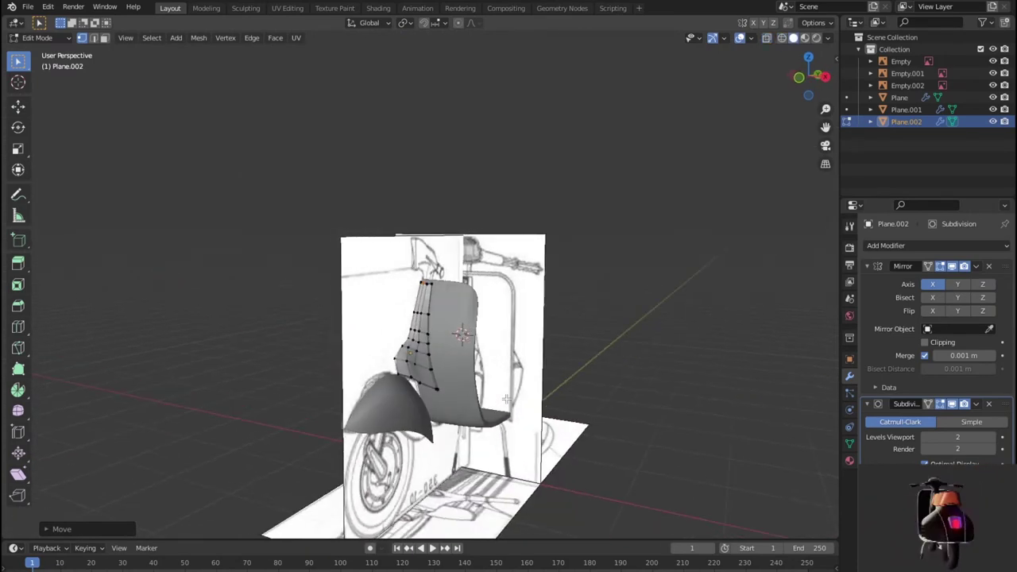
key("Tab")
left_click(580, 432)
left_click(691, 428)
key("KP_1")
mouse_move(692, 390)
middle_mouse_down()
mouse_move(791, 376)
mouse_move(753, 314)
mouse_move(556, 381)
middle_mouse_up()
scroll(446, 414, "up", 5)
scroll(413, 358, "up", 3)
mouse_move(413, 359)
middle_mouse_down()
mouse_move(397, 359)
mouse_move(435, 405)
mouse_move(434, 427)
middle_mouse_up()
Select Plane.002, add a Solidify modifier, and inspect the thickened panel.
left_click(429, 427)
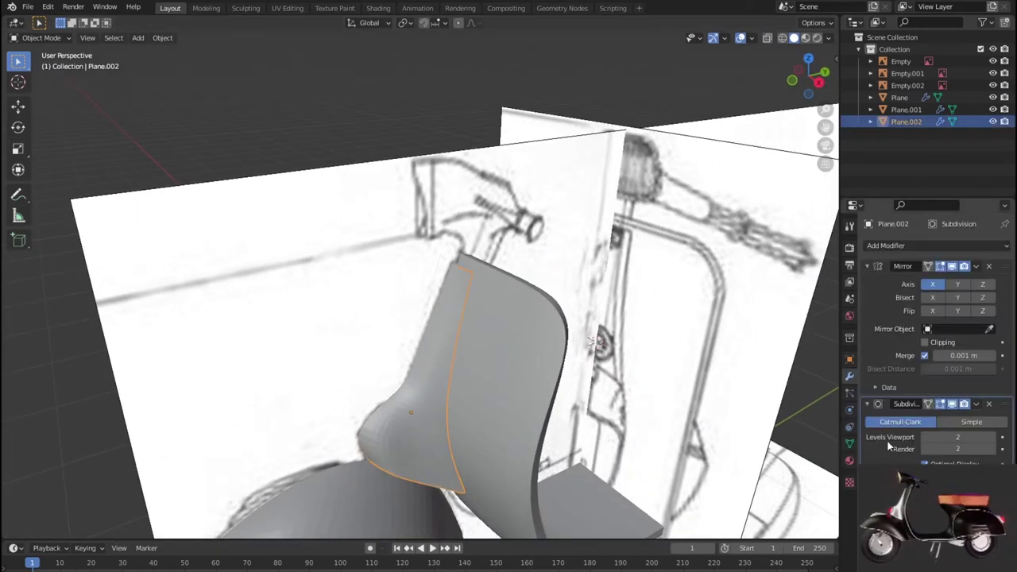
left_click(901, 247)
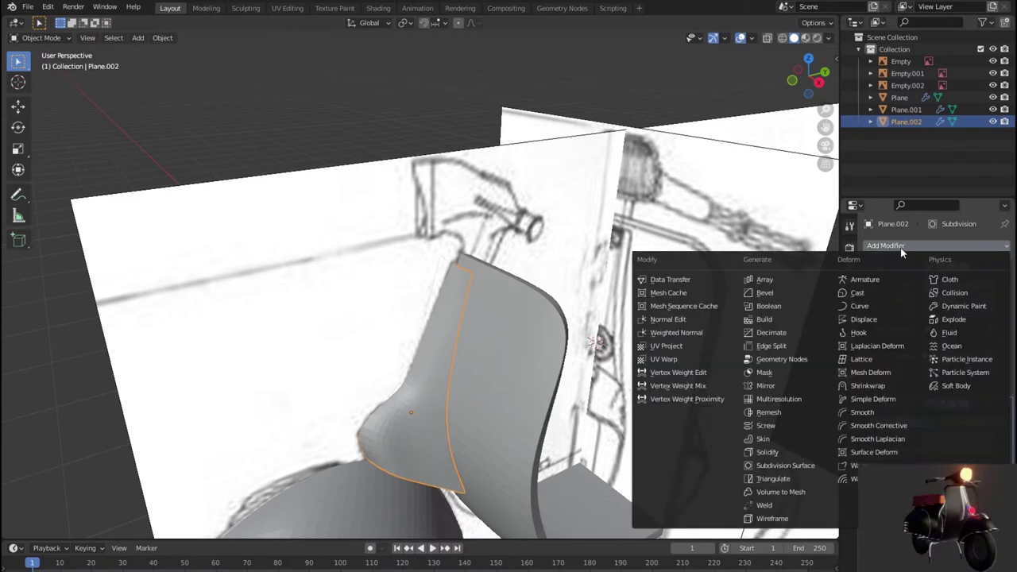
left_click(802, 455)
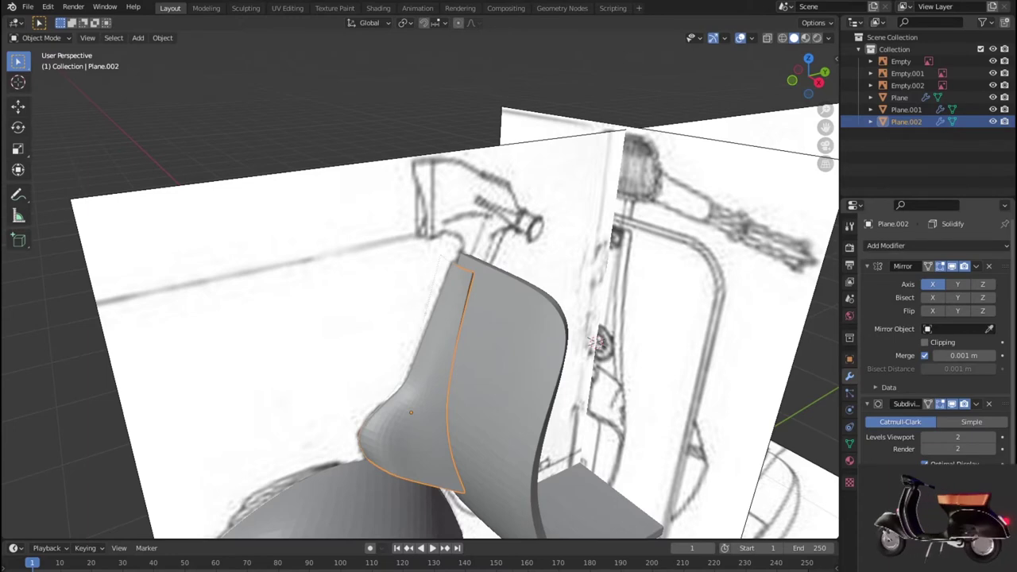
mouse_move(541, 424)
middle_mouse_down()
mouse_move(546, 404)
mouse_move(610, 416)
middle_mouse_up()
scroll(610, 415, "down", 4)
scroll(688, 406, "up", 4)
scroll(701, 421, "up", 1)
mouse_move(701, 421)
middle_mouse_down()
mouse_move(716, 439)
mouse_move(685, 479)
mouse_move(701, 537)
mouse_move(614, 507)
mouse_move(456, 389)
mouse_move(602, 447)
mouse_move(670, 437)
mouse_move(623, 433)
middle_mouse_up()
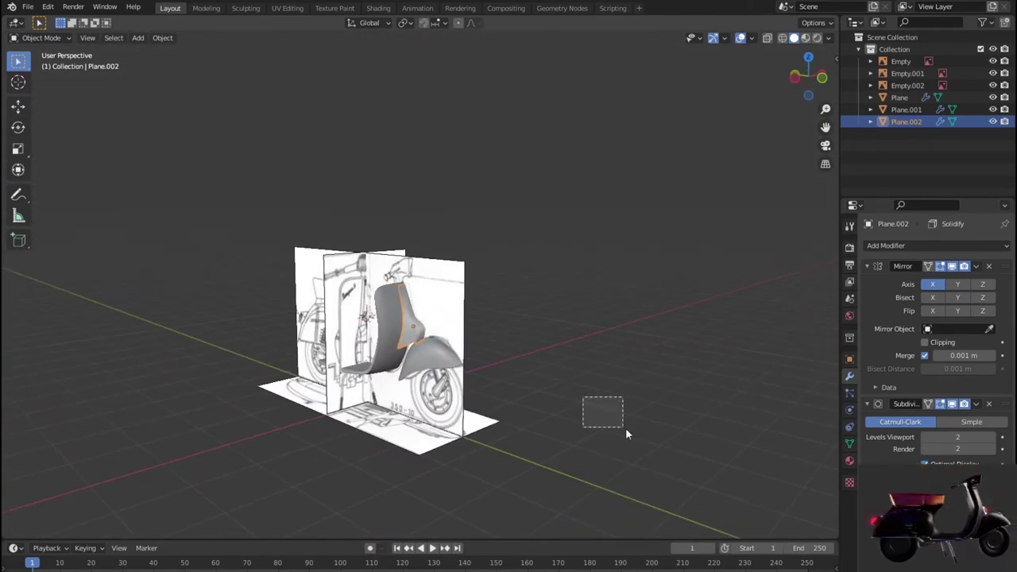
left_click_drag(623, 432, 615, 389)
mouse_move(615, 388)
middle_mouse_down()
mouse_move(337, 430)
mouse_move(348, 398)
mouse_move(523, 367)
mouse_move(547, 347)
mouse_move(612, 386)
mouse_move(622, 340)
mouse_move(436, 367)
mouse_move(435, 383)
middle_mouse_up()
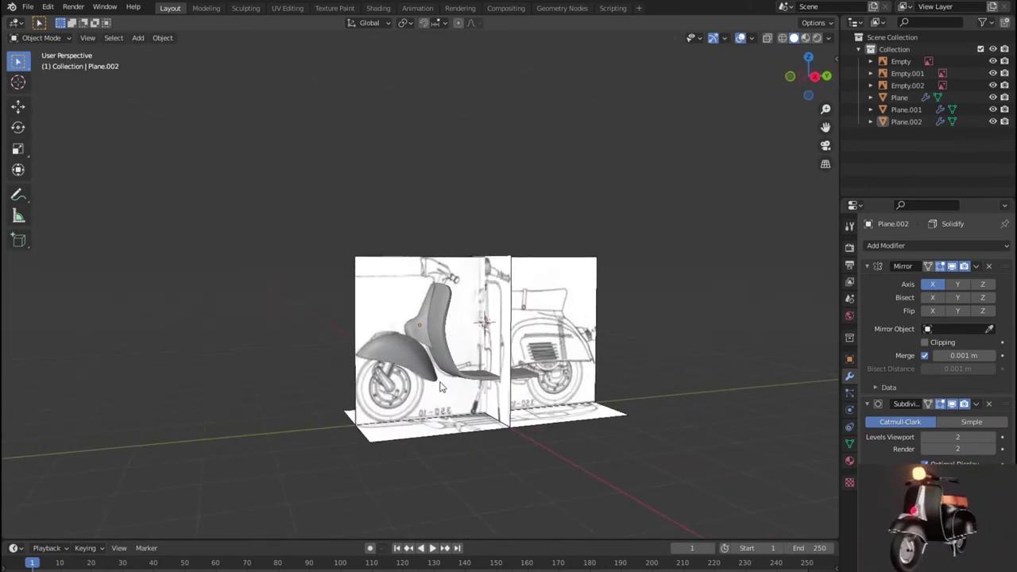
Zoom the right side view in on the front wheel area and select the leg shield object.
key("KP_1")
scroll(441, 387, "up", 4)
scroll(441, 387, "up", 1)
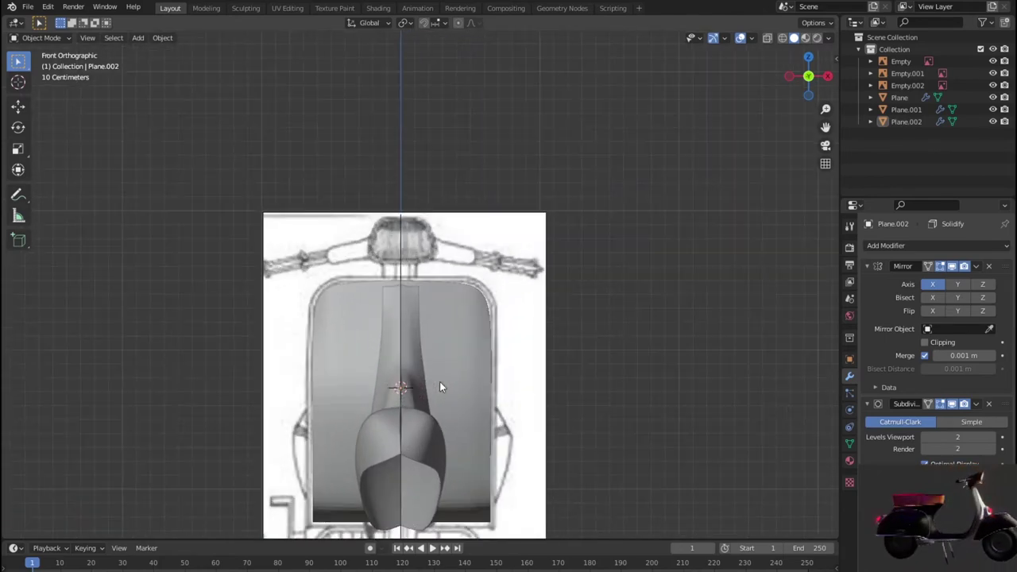
key("KP_3")
scroll(465, 376, "down", 2)
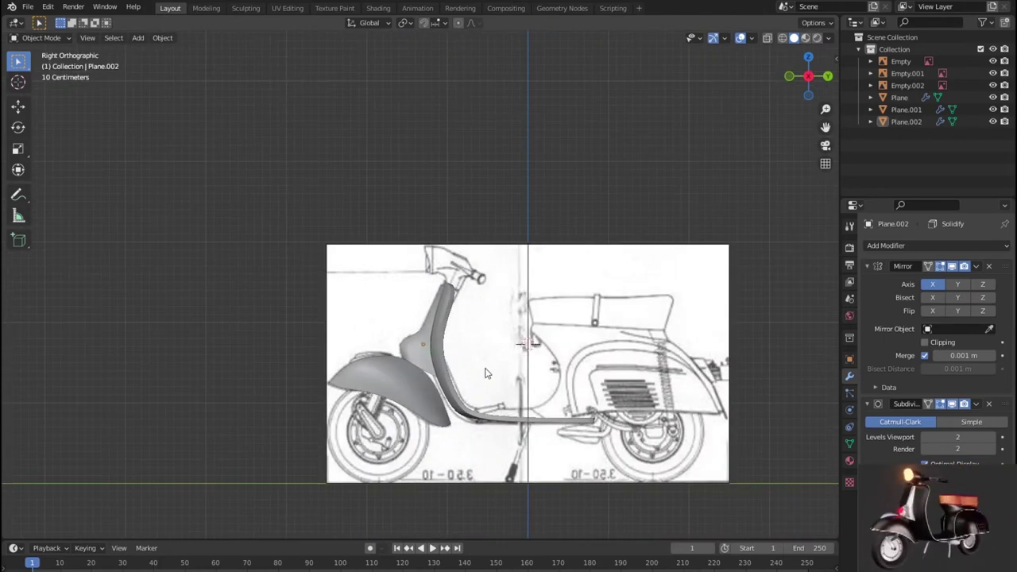
scroll(469, 391, "up", 1)
scroll(413, 342, "up", 3)
scroll(381, 320, "up", 1)
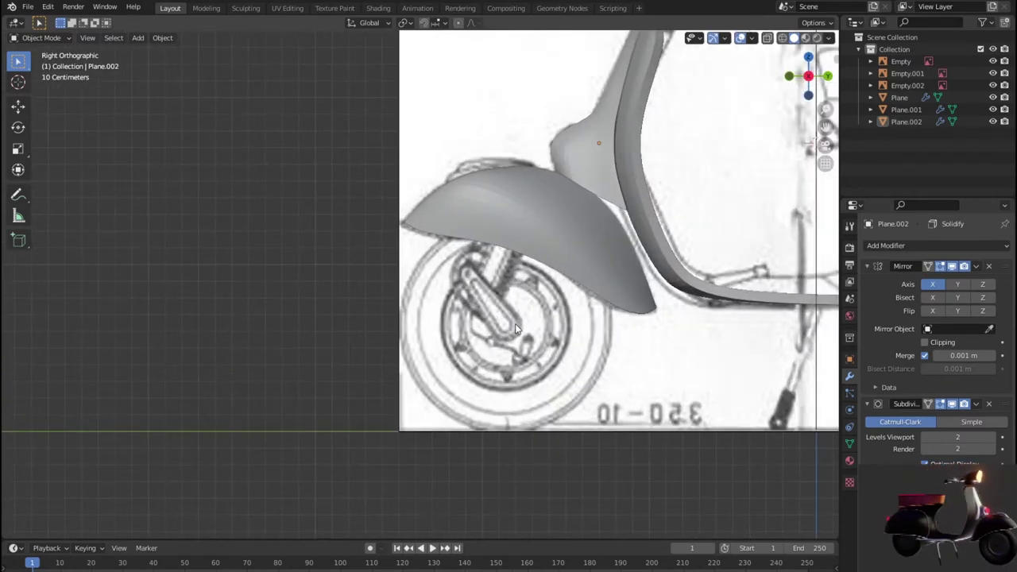
scroll(382, 320, "right", 2, "ctrl")
scroll(438, 341, "up", 1)
scroll(448, 345, "down", 1)
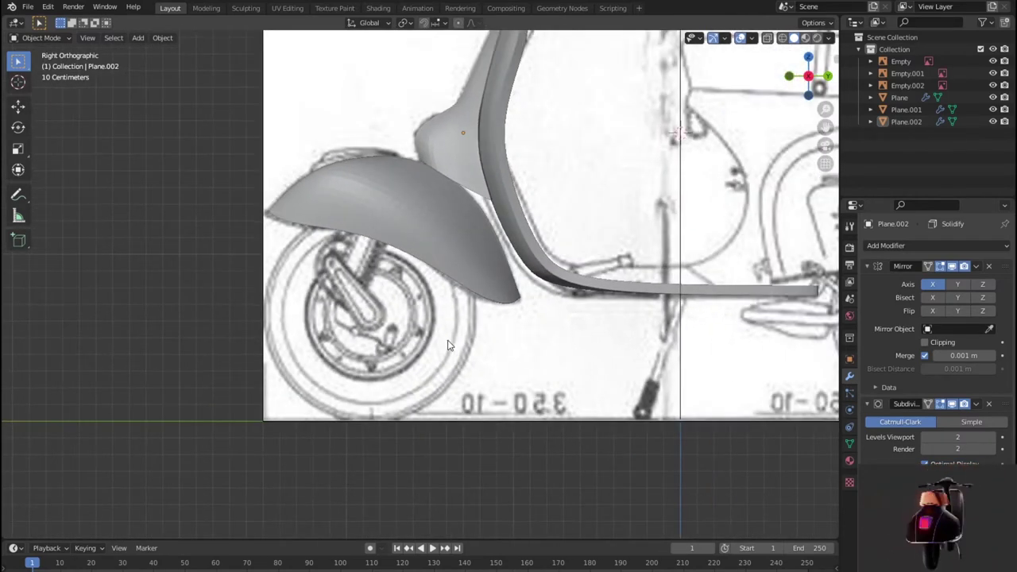
middle_click_drag(418, 336, 457, 363, "shift")
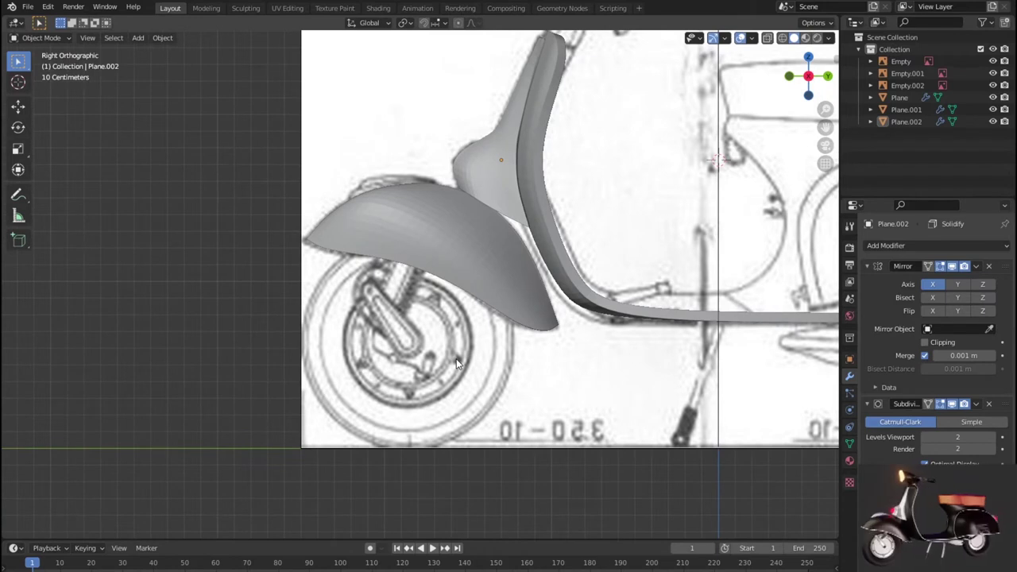
left_click(557, 273)
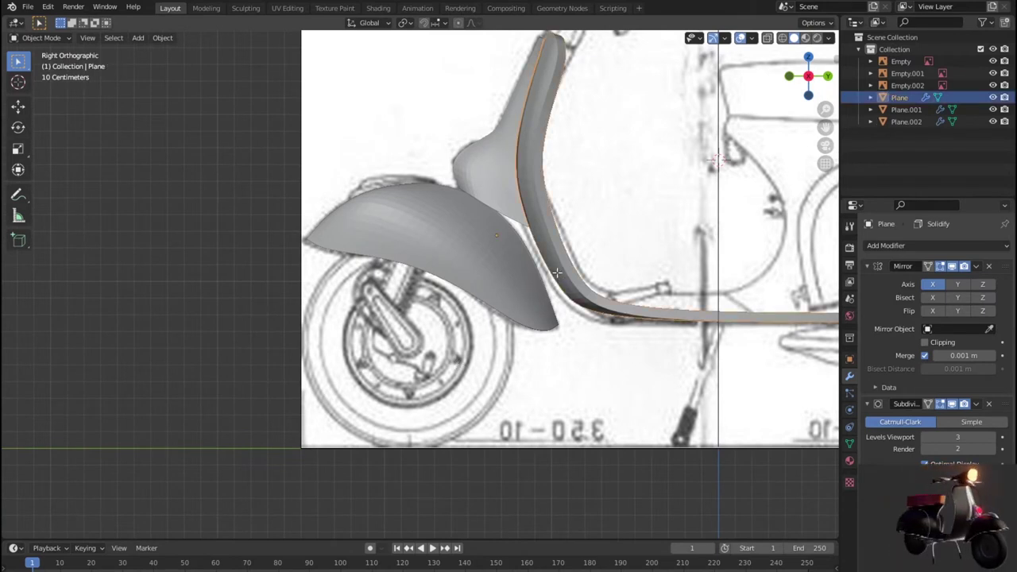
Move the bend's edge-loop vertices and a lower curve vertex to follow the side reference.
key("Tab")
left_click_drag(571, 243, 590, 246)
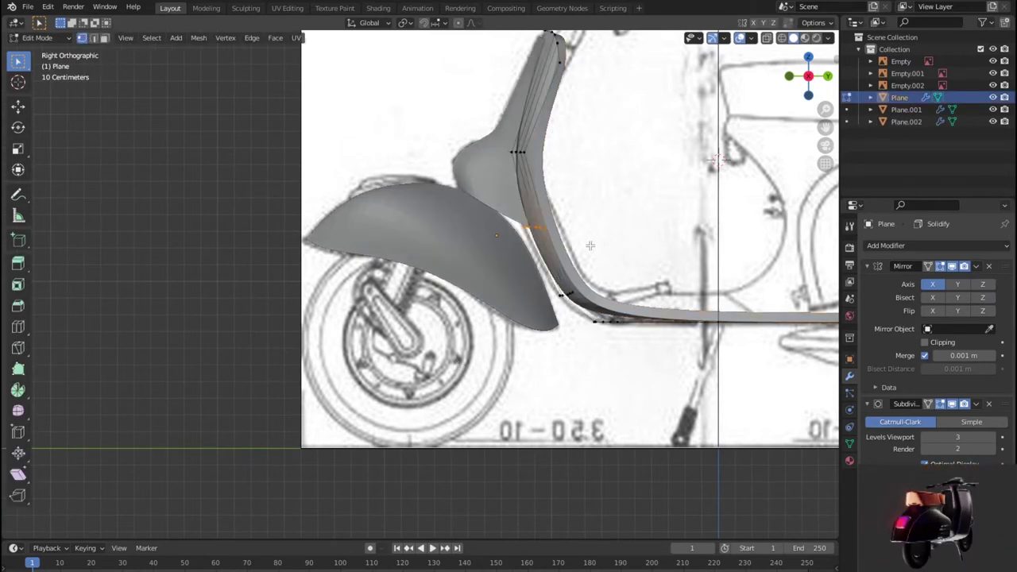
key("g")
left_click(578, 260)
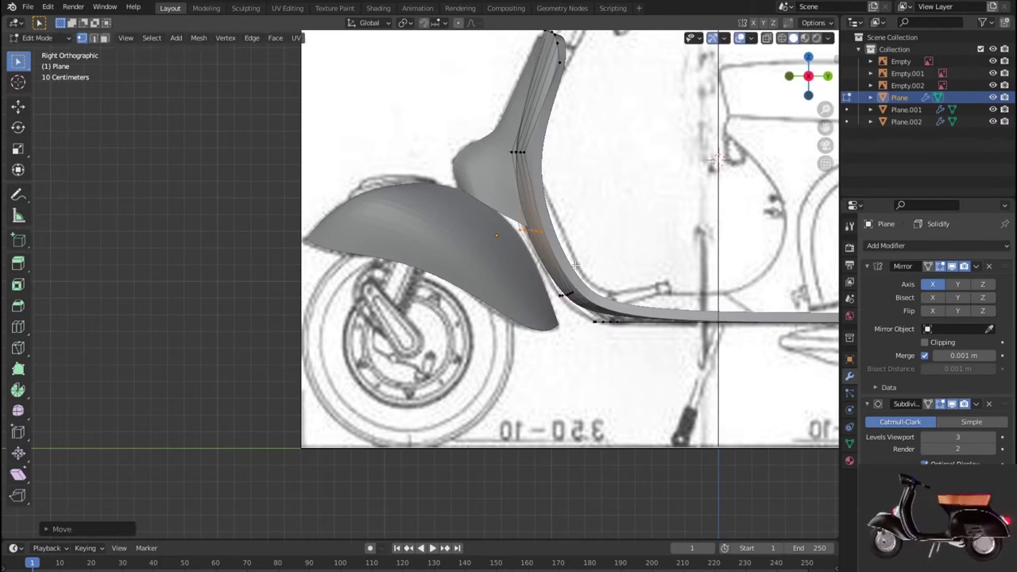
left_click(574, 294)
key("g")
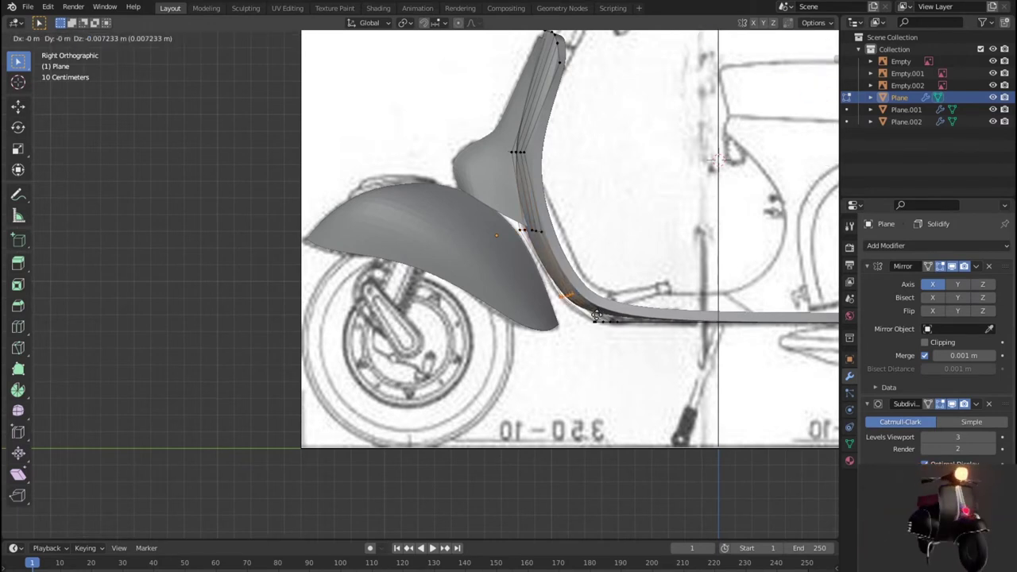
left_click(595, 315)
Shift the floorboard's bottom edge vertices into place, cancelling two tentative bend-vertex moves.
left_click_drag(566, 315, 567, 316)
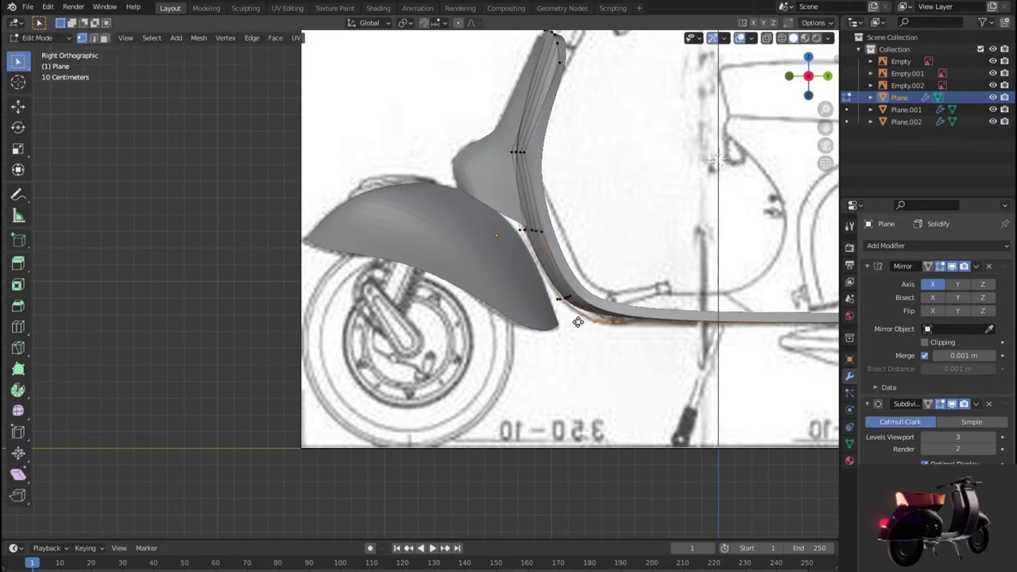
key("g")
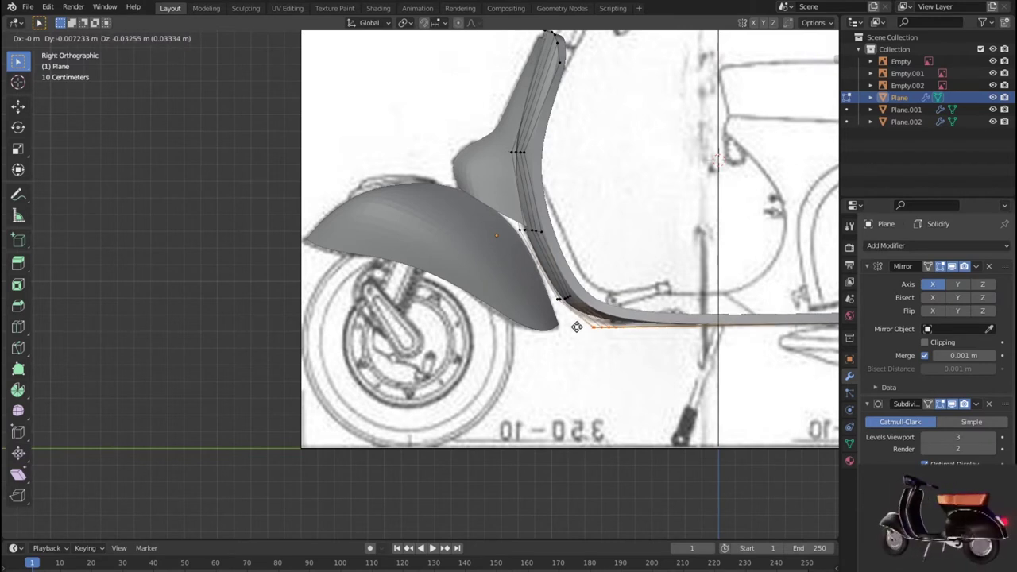
left_click(577, 325)
left_click(542, 231)
key("g")
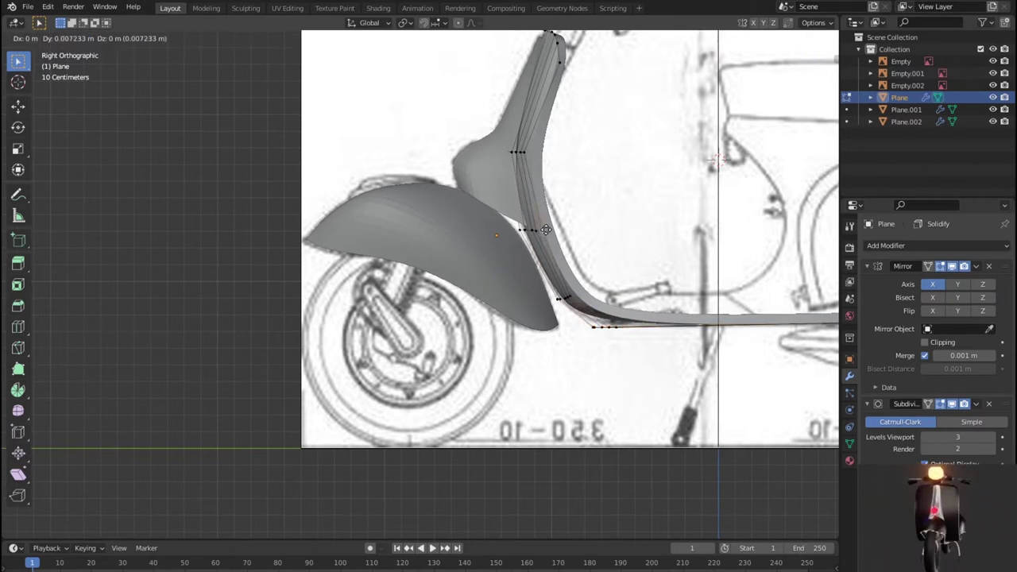
key("Escape")
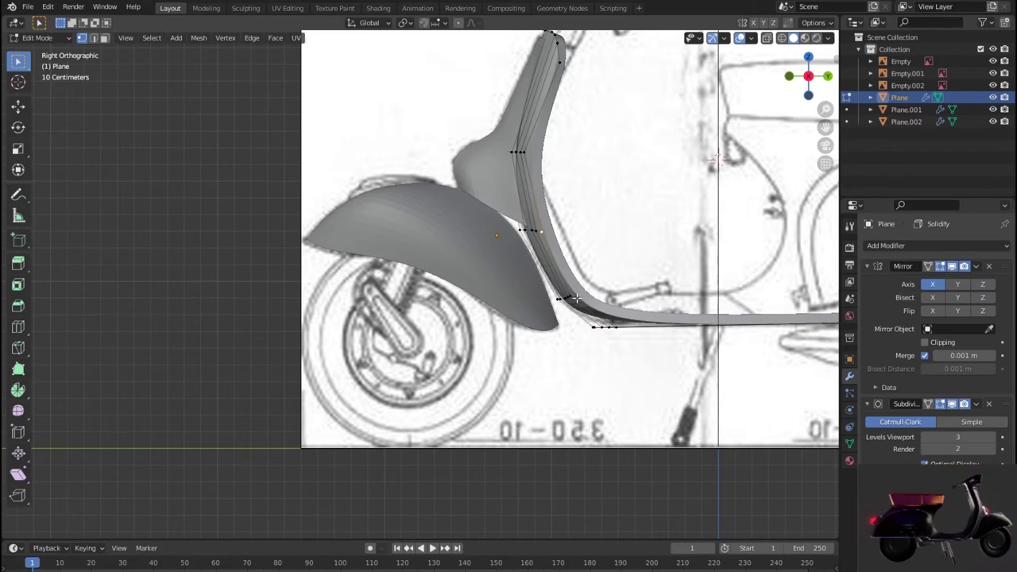
key("g")
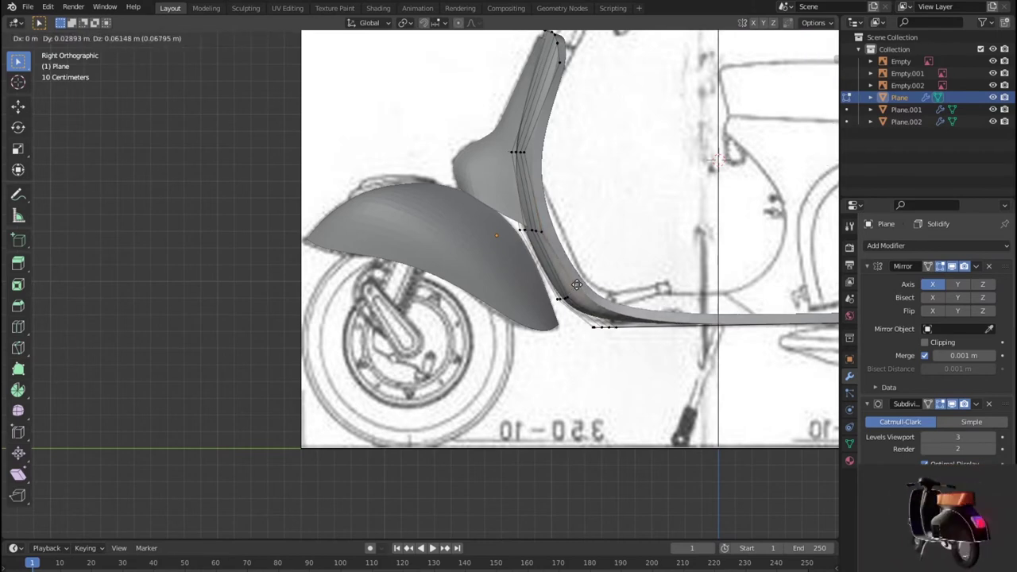
key("Escape")
Return to object mode and orbit to a perspective view of the scooter.
scroll(588, 302, "down", 2)
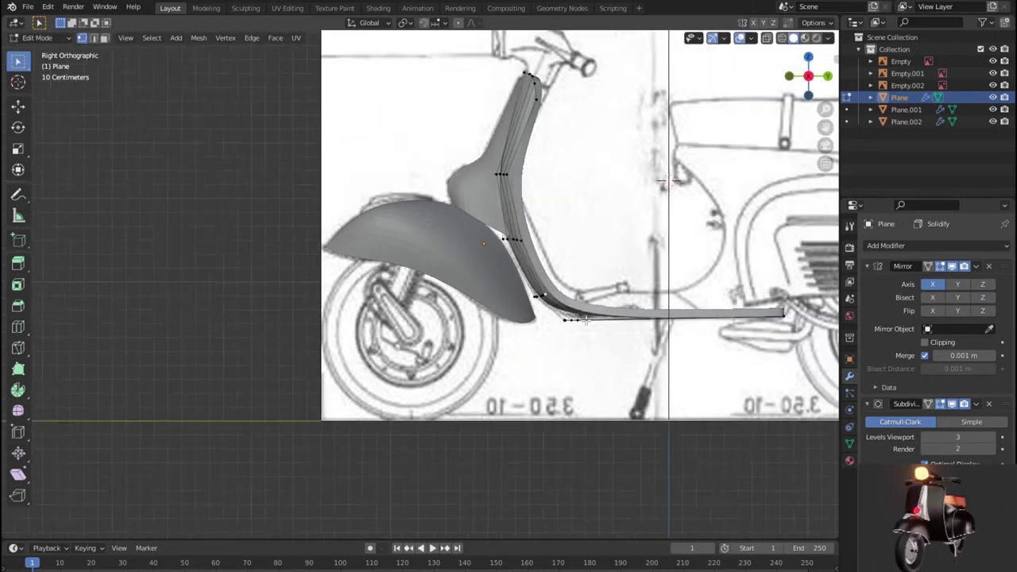
scroll(578, 328, "down", 4)
key("Tab")
mouse_move(428, 360)
middle_mouse_down()
mouse_move(547, 391)
mouse_move(521, 376)
mouse_move(353, 439)
mouse_move(275, 419)
mouse_move(310, 438)
mouse_move(393, 376)
mouse_move(553, 328)
mouse_move(448, 386)
mouse_move(403, 341)
middle_mouse_up()
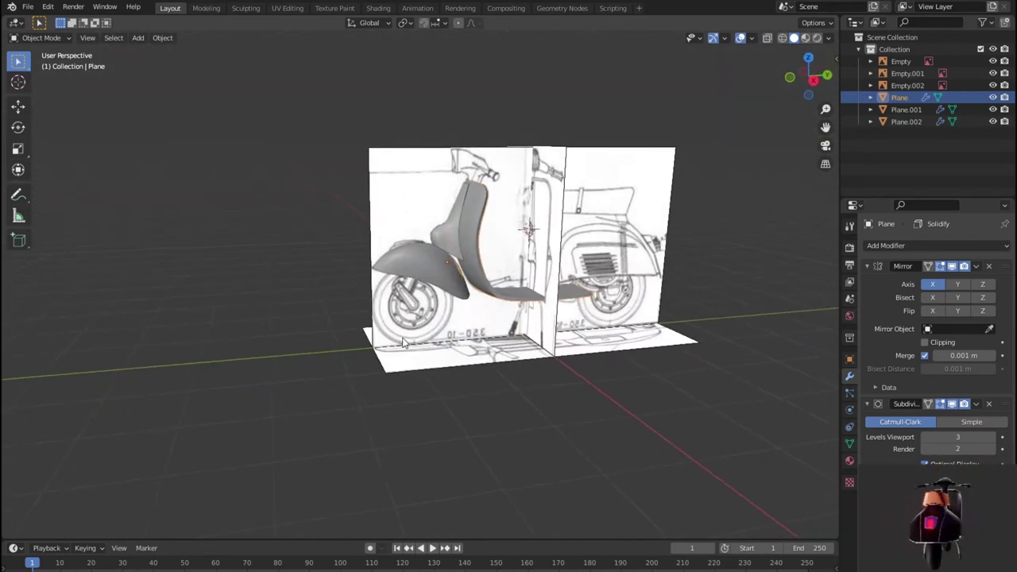
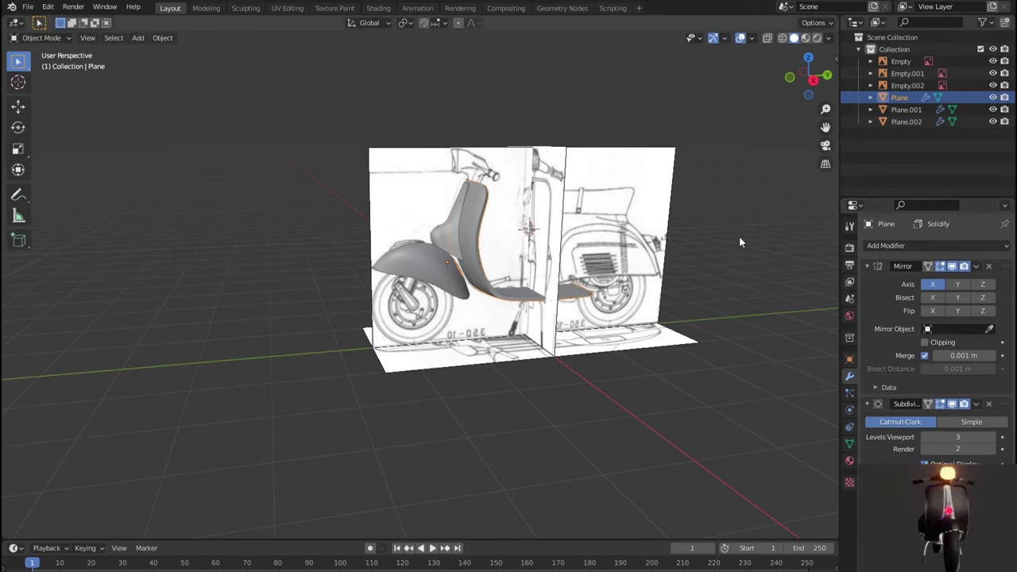
In the right side view, add a cylinder mesh with 16 vertices.
scroll(485, 324, "up", 2)
mouse_move(487, 334)
middle_mouse_down()
mouse_move(500, 347)
mouse_move(486, 335)
middle_mouse_up()
scroll(487, 334, "up", 3)
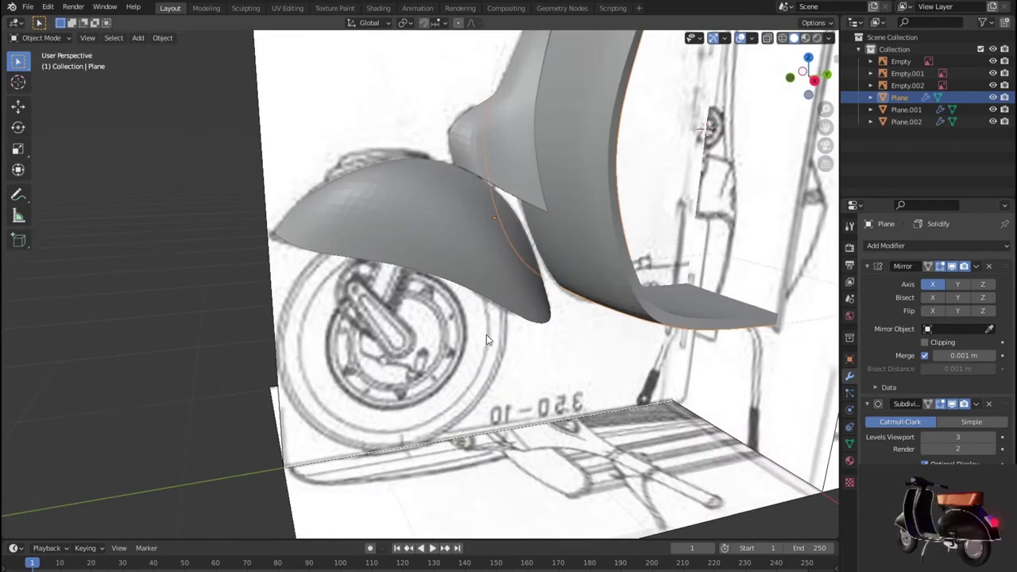
scroll(486, 335, "up", 2)
key("KP_1")
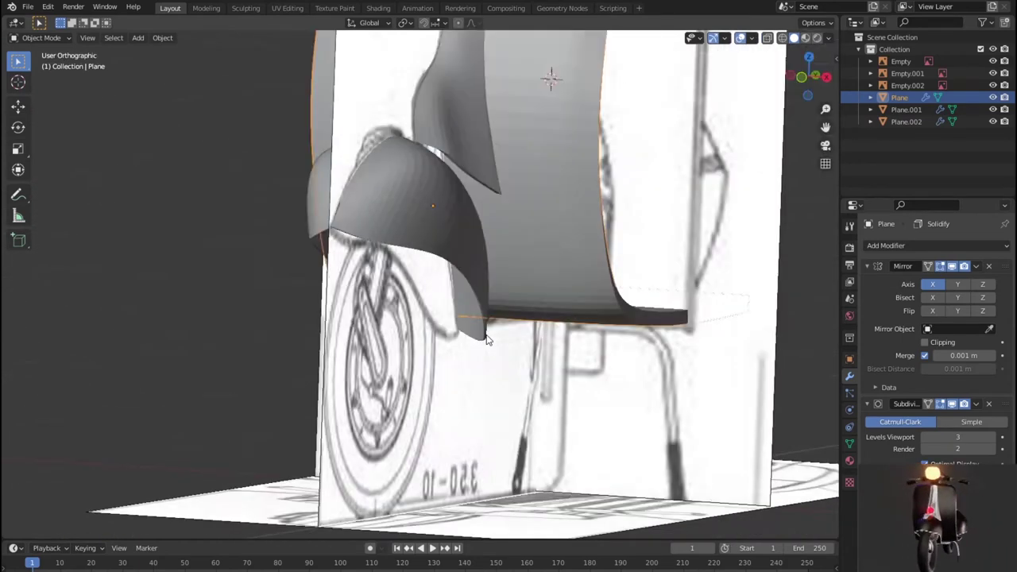
scroll(577, 293, "down", 4)
scroll(576, 293, "down", 2)
scroll(577, 294, "up", 2)
scroll(577, 293, "up", 2)
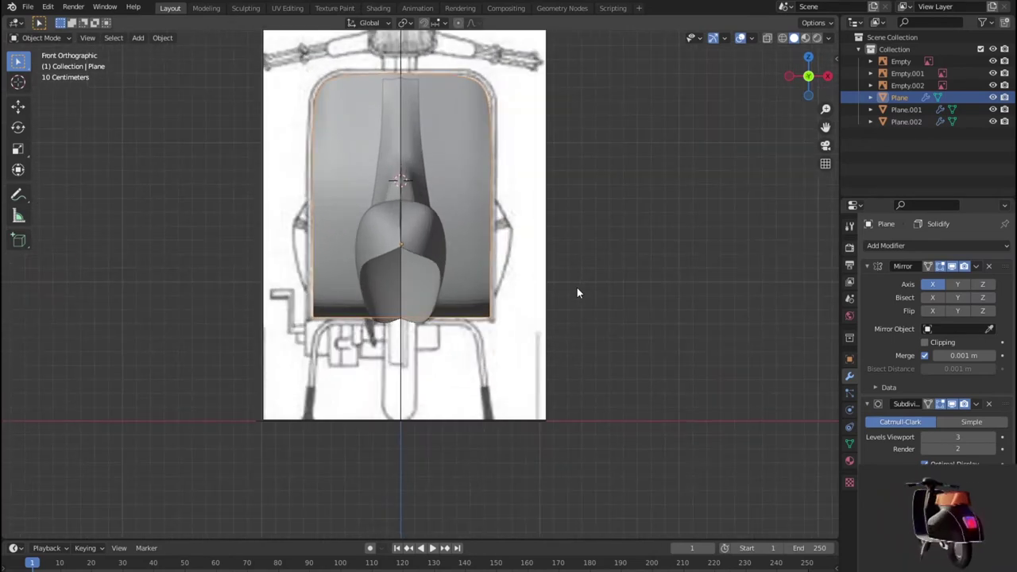
mouse_move(578, 293)
middle_mouse_down()
mouse_move(605, 311)
mouse_move(665, 321)
middle_mouse_up()
scroll(707, 279, "up", 3)
mouse_move(707, 279)
middle_mouse_down()
mouse_move(728, 270)
mouse_move(733, 228)
mouse_move(750, 257)
mouse_move(493, 318)
mouse_move(508, 327)
mouse_move(502, 340)
mouse_move(401, 345)
mouse_move(170, 321)
mouse_move(157, 325)
mouse_move(164, 390)
mouse_move(159, 366)
middle_mouse_up()
scroll(750, 257, "up", 2)
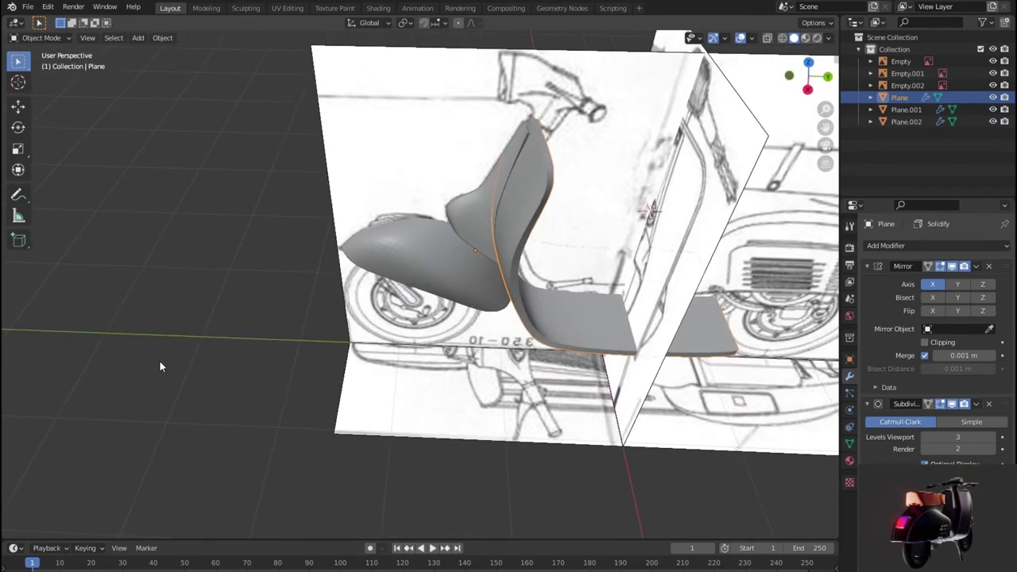
mouse_move(206, 355)
middle_mouse_down()
mouse_move(204, 341)
mouse_move(217, 342)
middle_mouse_up()
scroll(204, 332, "down", 3)
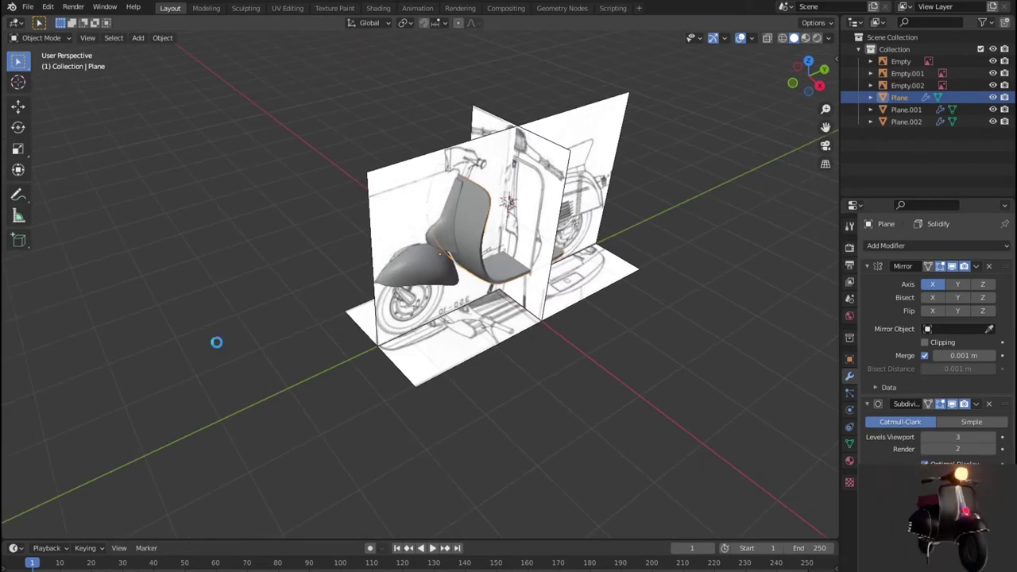
key("KP_3")
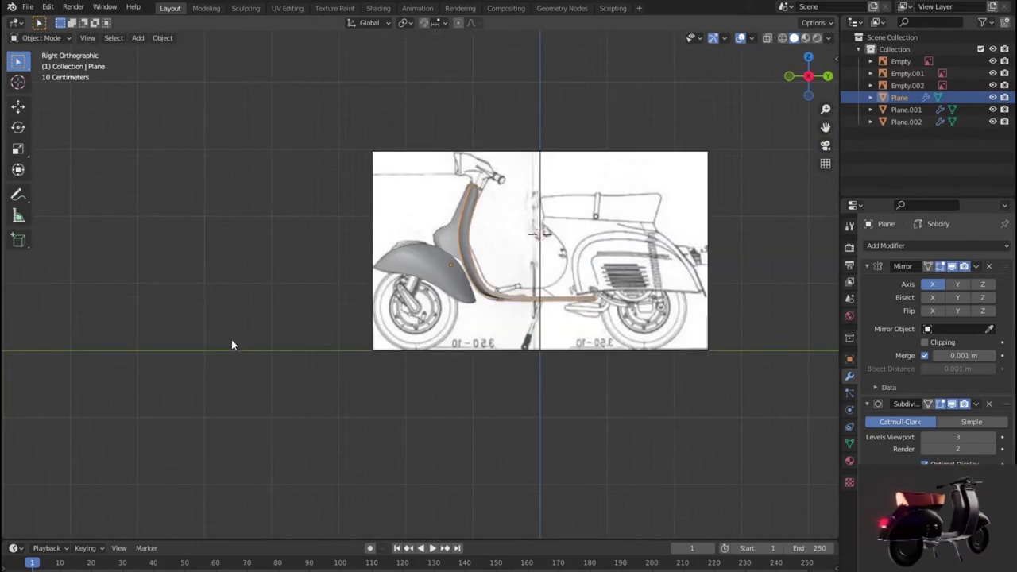
scroll(375, 348, "up", 5)
scroll(375, 342, "down", 1)
scroll(382, 338, "up", 1)
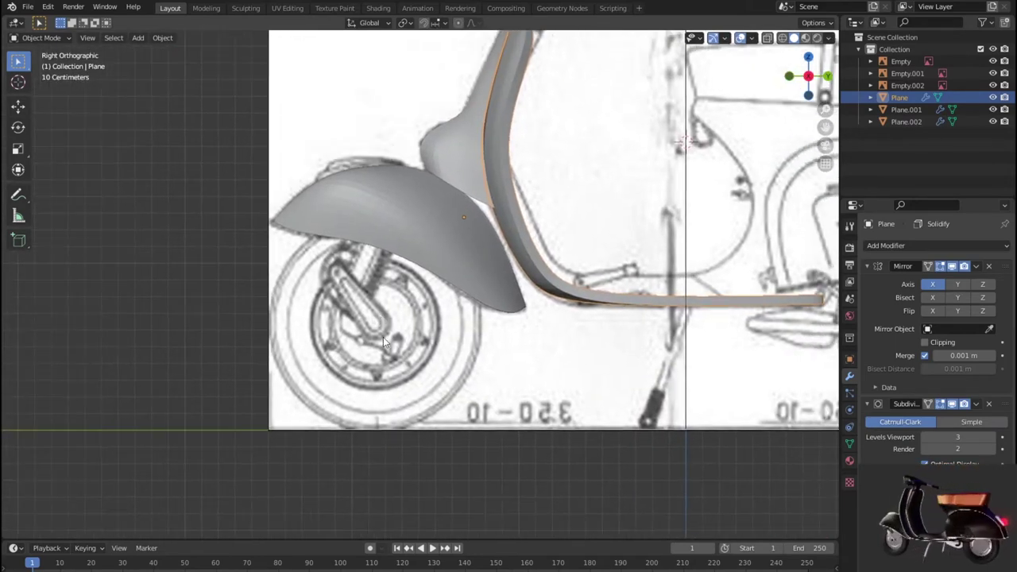
scroll(382, 339, "up", 3)
scroll(339, 360, "down", 2)
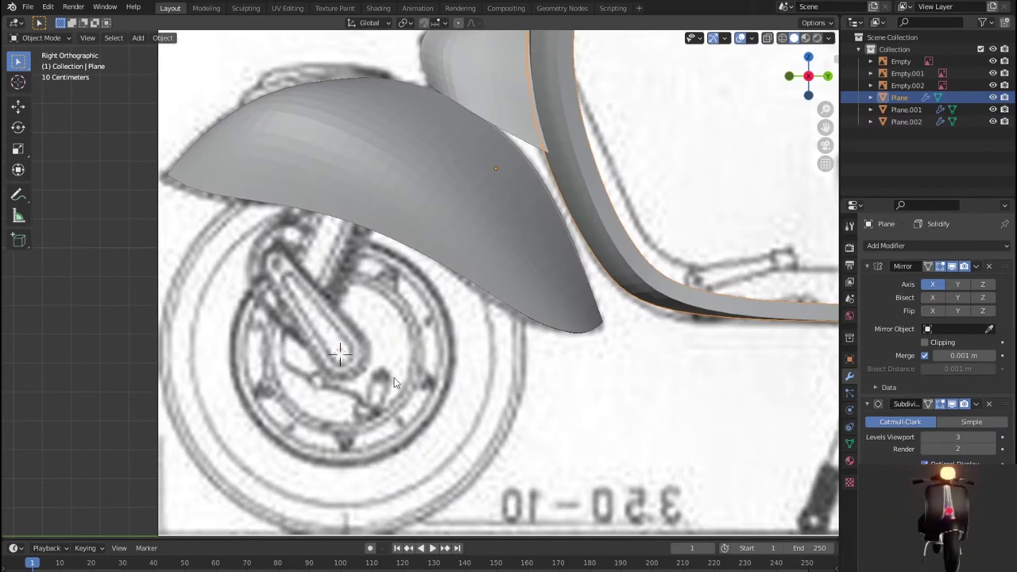
scroll(381, 374, "down", 3)
scroll(409, 380, "up", 2)
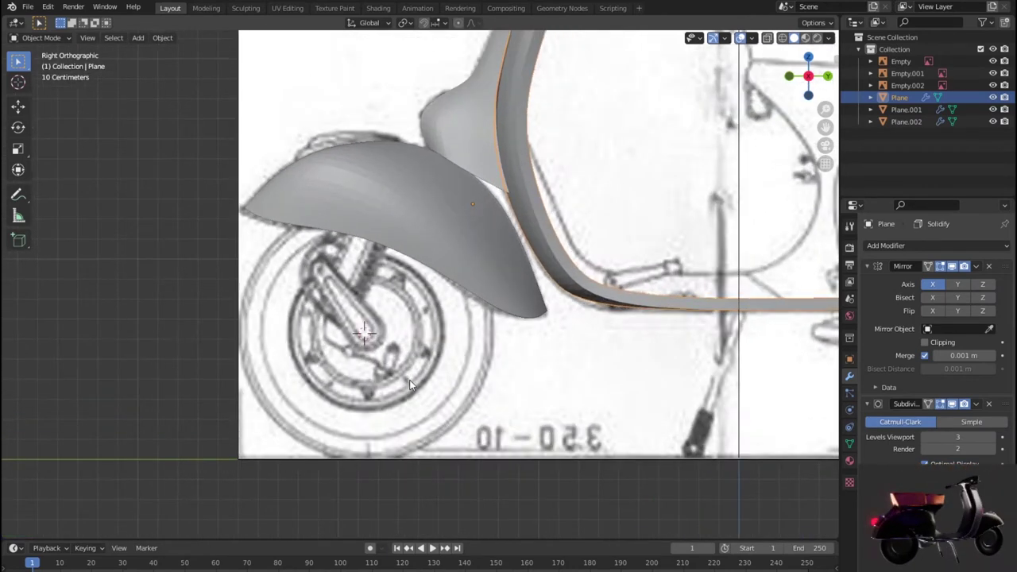
key("shift+a")
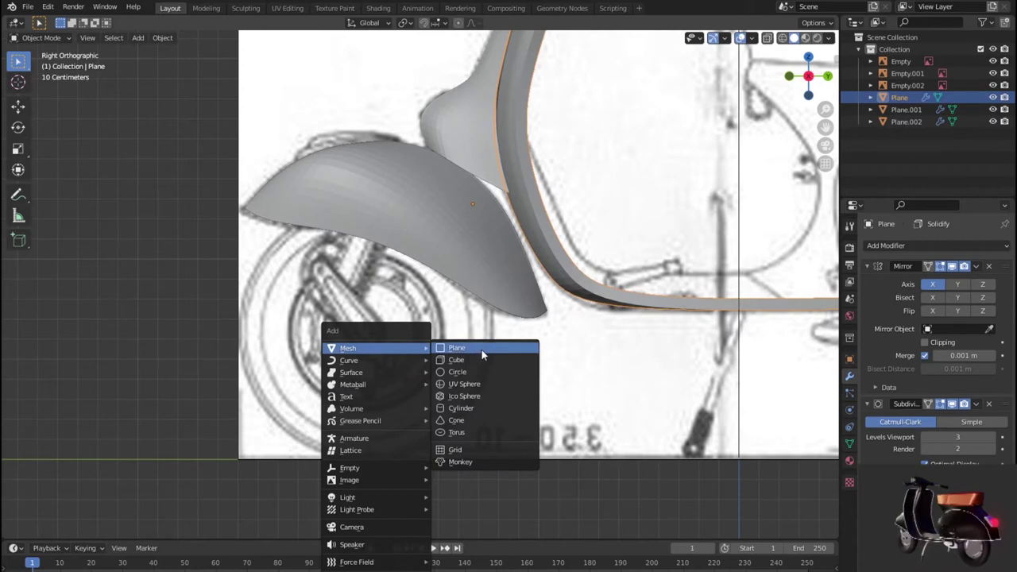
left_click(486, 408)
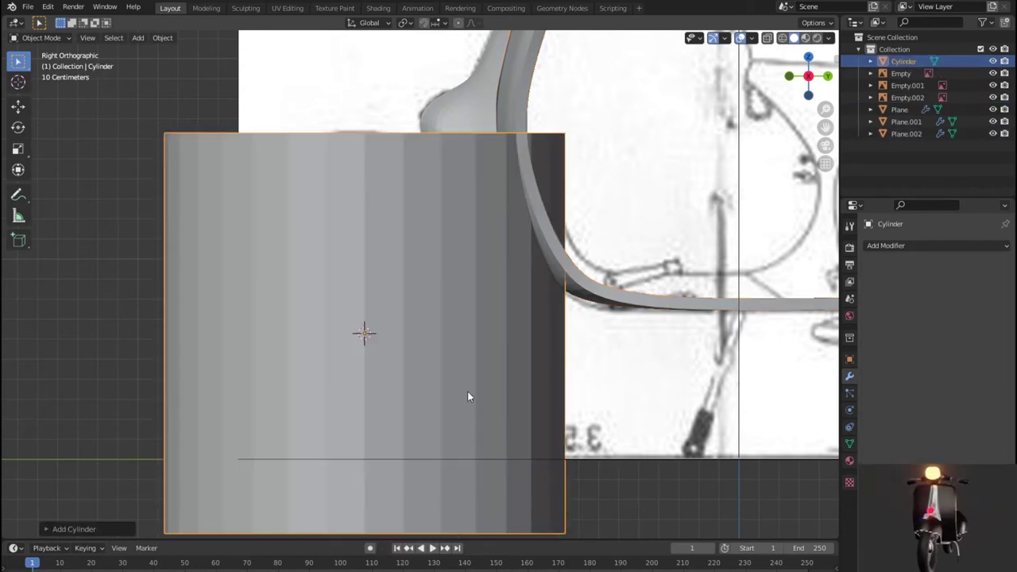
left_click(67, 530)
left_click(156, 384)
type("16")
key("Return")
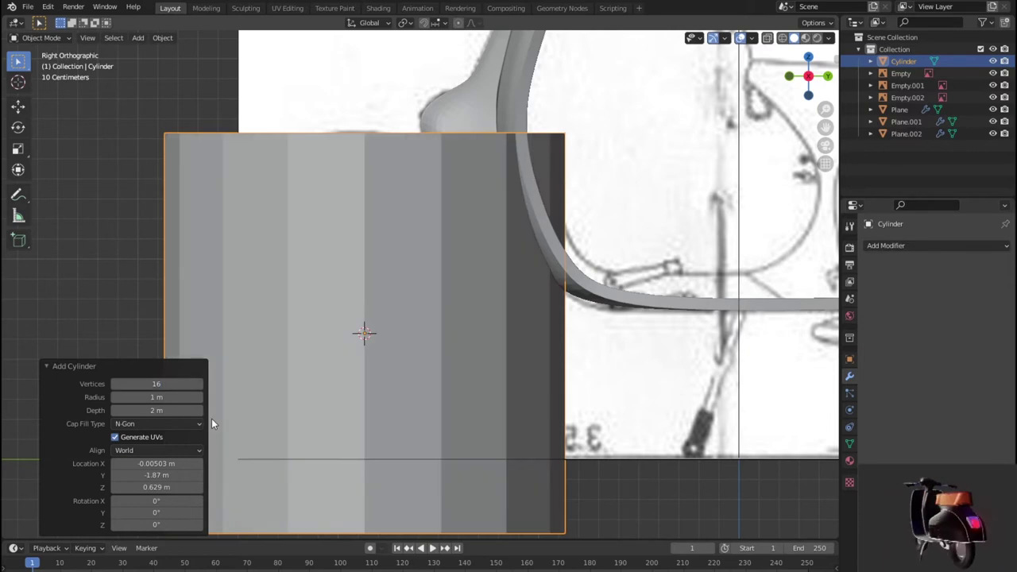
Rotate the cylinder 90° about Y and scale it down to the wheel hub size.
key("r")
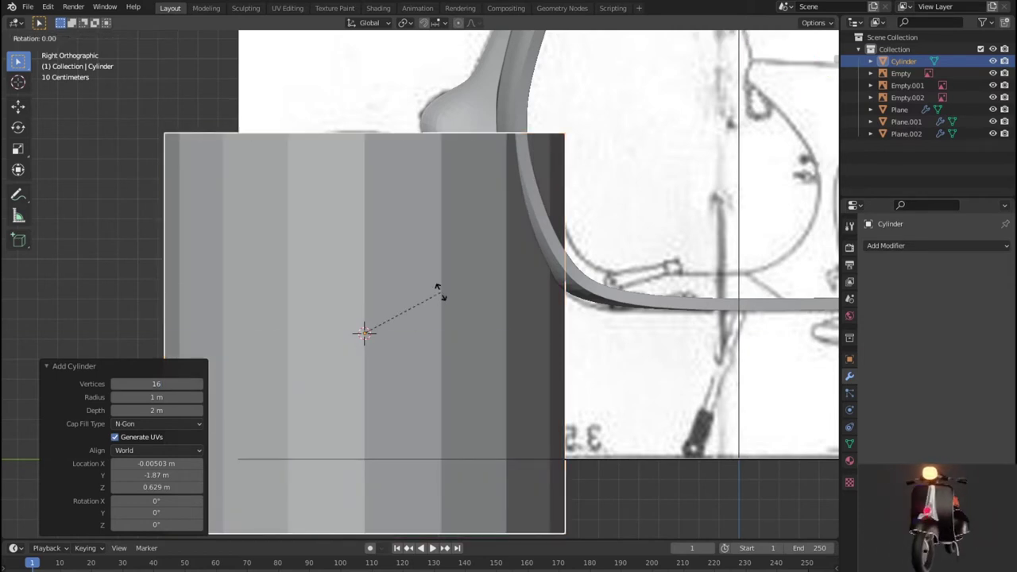
key("y")
type("90")
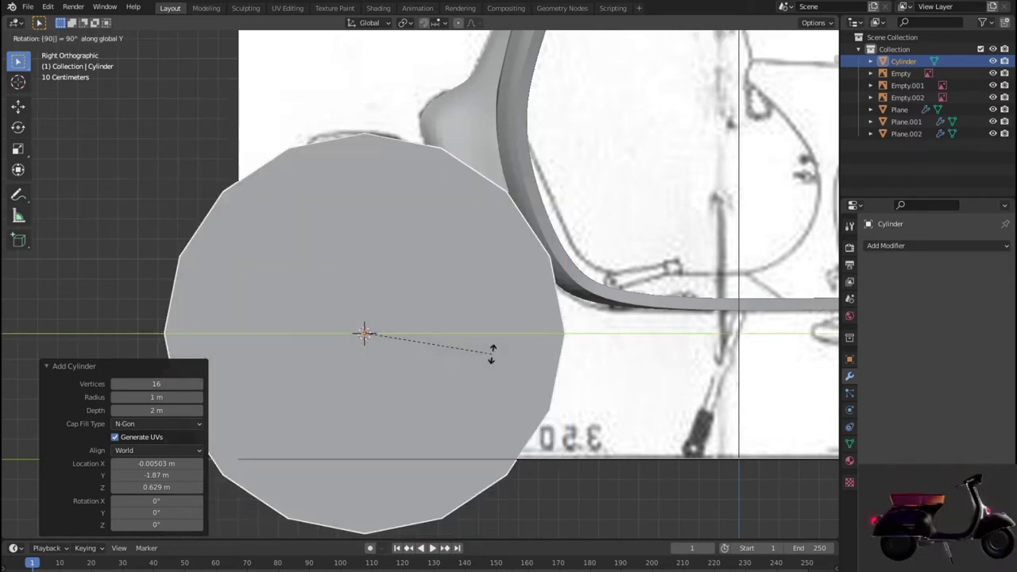
key("Return")
key("s")
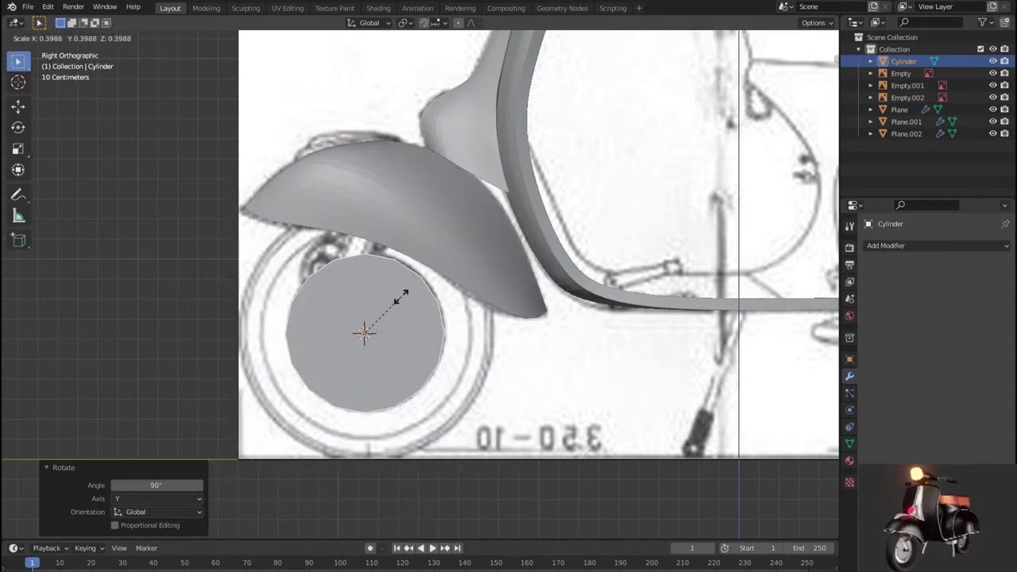
left_click(401, 298)
In edit mode, delete only the cylinder's front end face.
mouse_move(472, 337)
middle_mouse_down()
mouse_move(601, 361)
mouse_move(590, 354)
middle_mouse_up()
key("Tab")
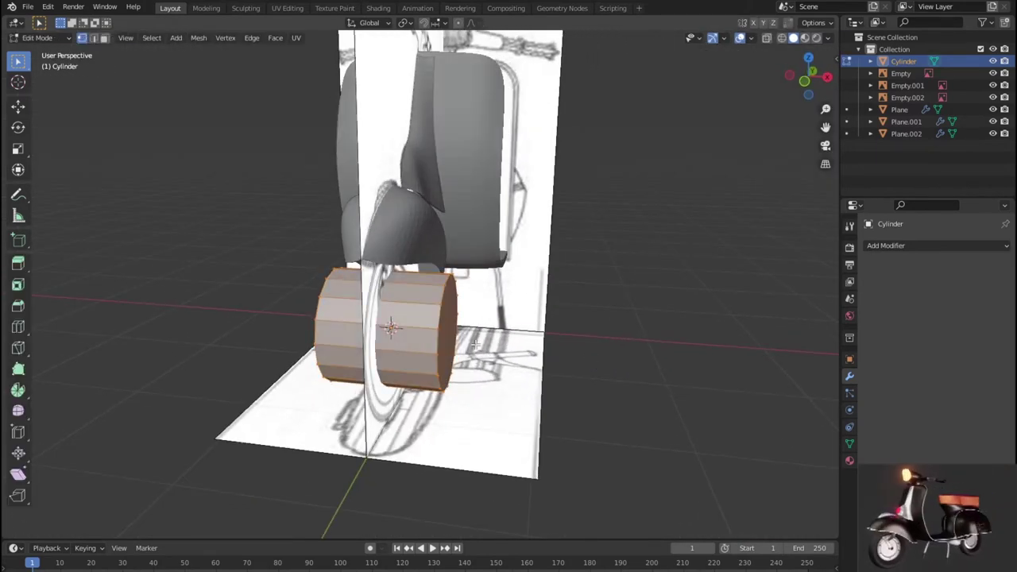
key("alt+a")
mouse_move(459, 347)
middle_mouse_down()
mouse_move(419, 339)
mouse_move(429, 345)
middle_mouse_up()
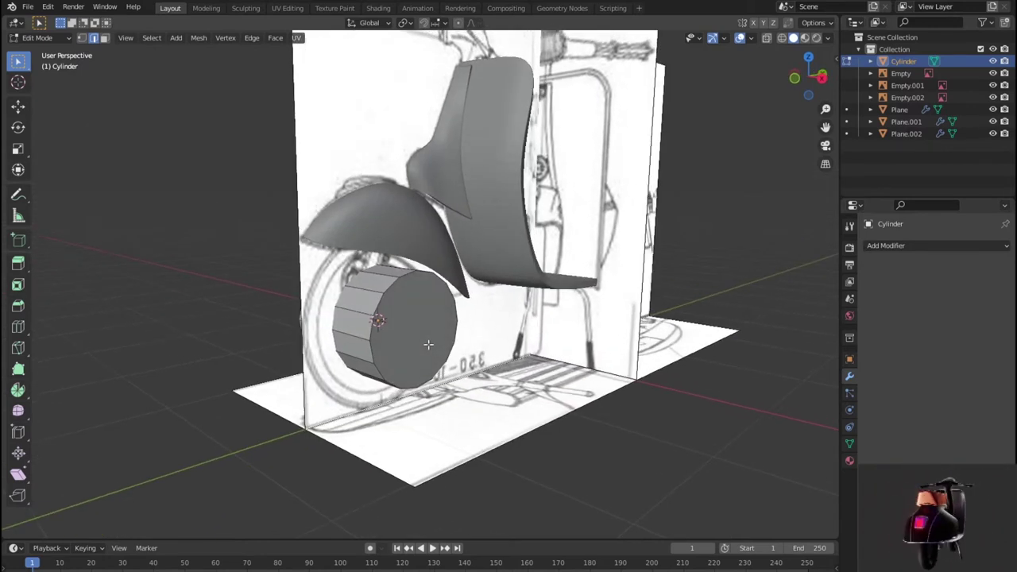
left_click(429, 337)
key("x")
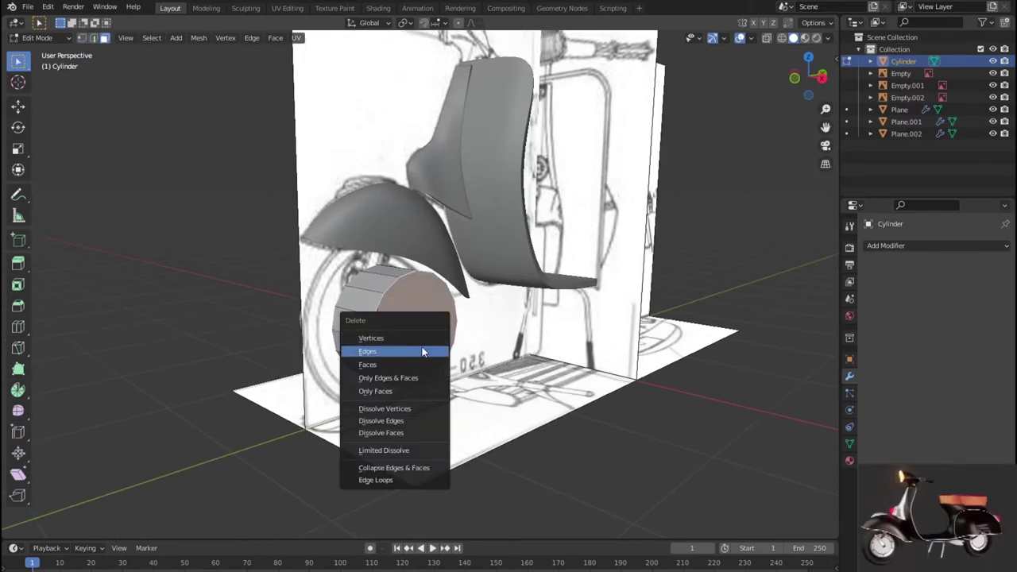
left_click(405, 365)
mouse_move(405, 365)
middle_mouse_down()
mouse_move(456, 358)
mouse_move(423, 365)
middle_mouse_up()
key("ctrl+z")
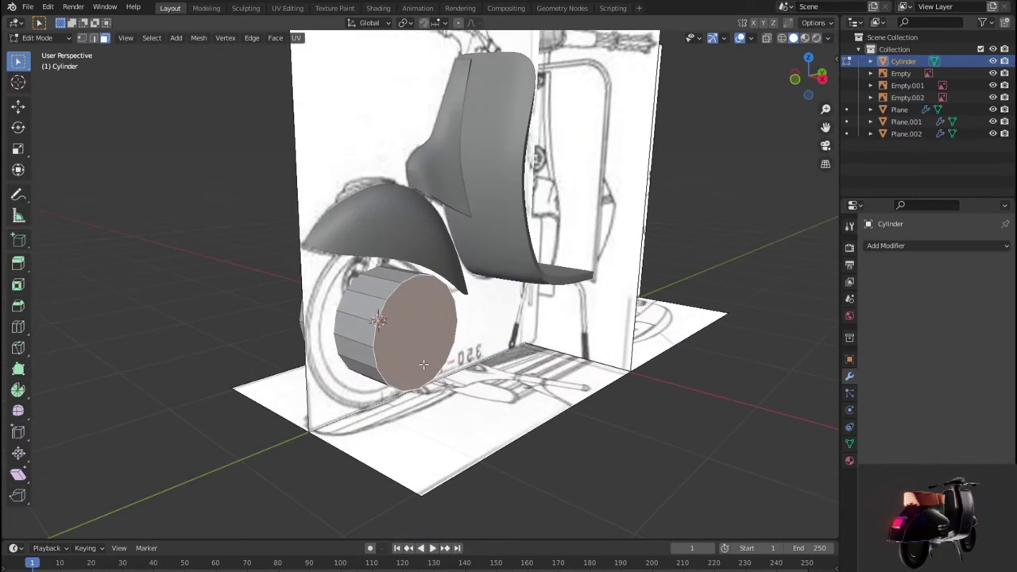
key("x")
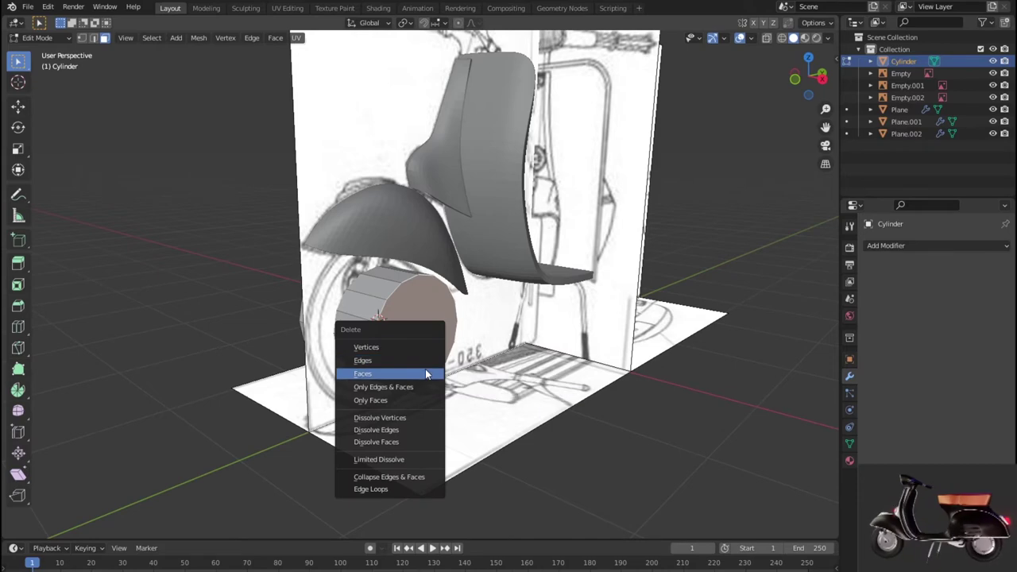
left_click(426, 369)
Delete the cylinder's other end face and return to object mode.
mouse_move(422, 369)
middle_mouse_down()
mouse_move(561, 357)
mouse_move(417, 348)
mouse_move(523, 371)
middle_mouse_up()
left_click(417, 348)
key("x")
left_click(418, 348)
key("3")
key("KP_7")
key("Tab")
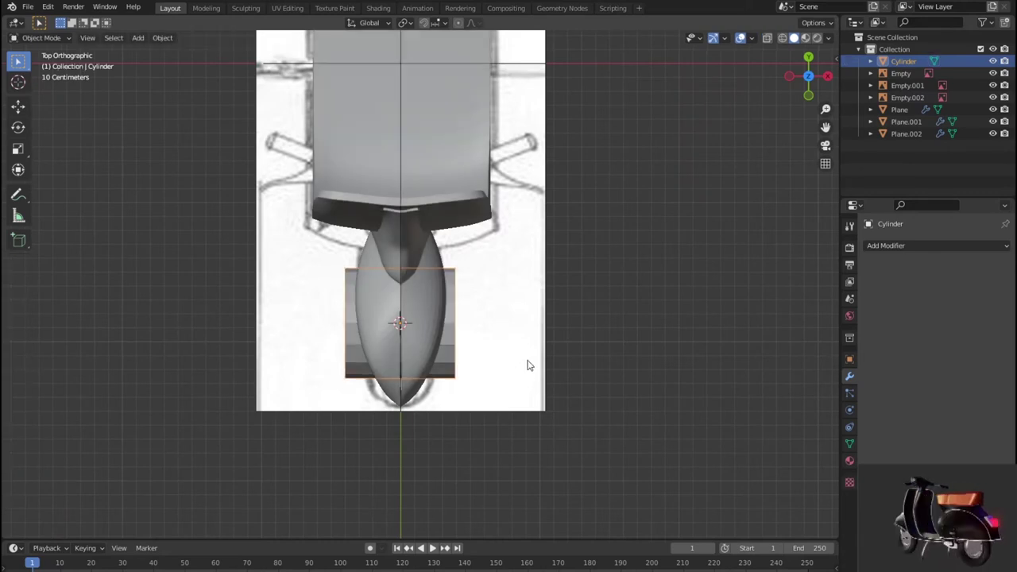
Add a centred loop cut, then delete the cylinder's left half of vertices in x-ray.
scroll(529, 367, "up", 2)
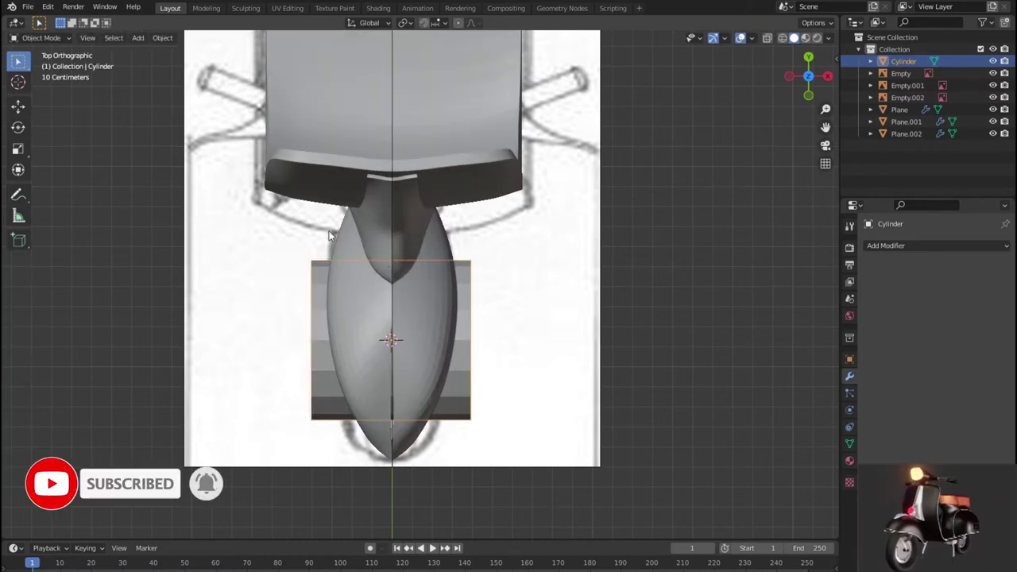
key("Tab")
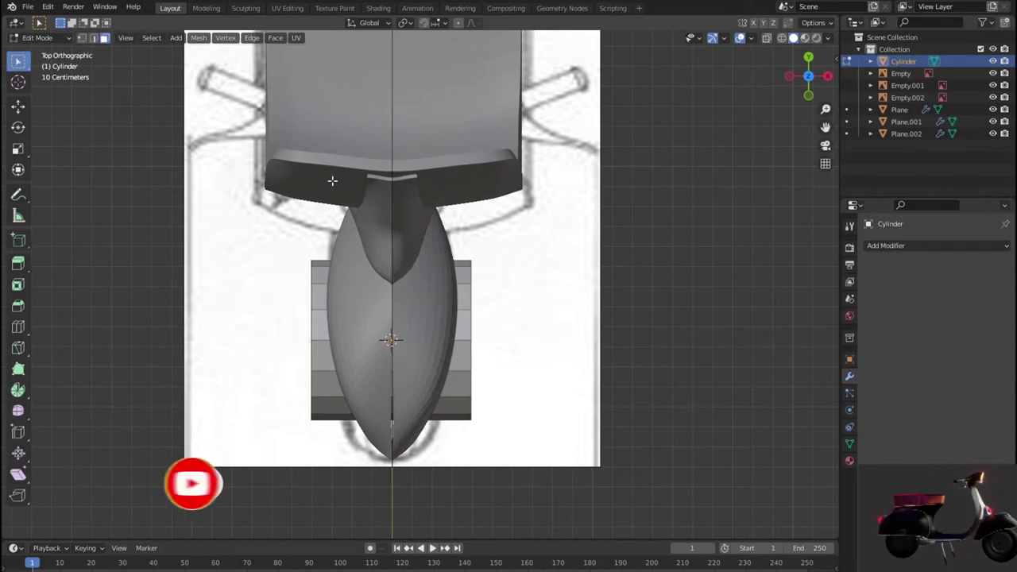
left_click(408, 251)
left_click(391, 270)
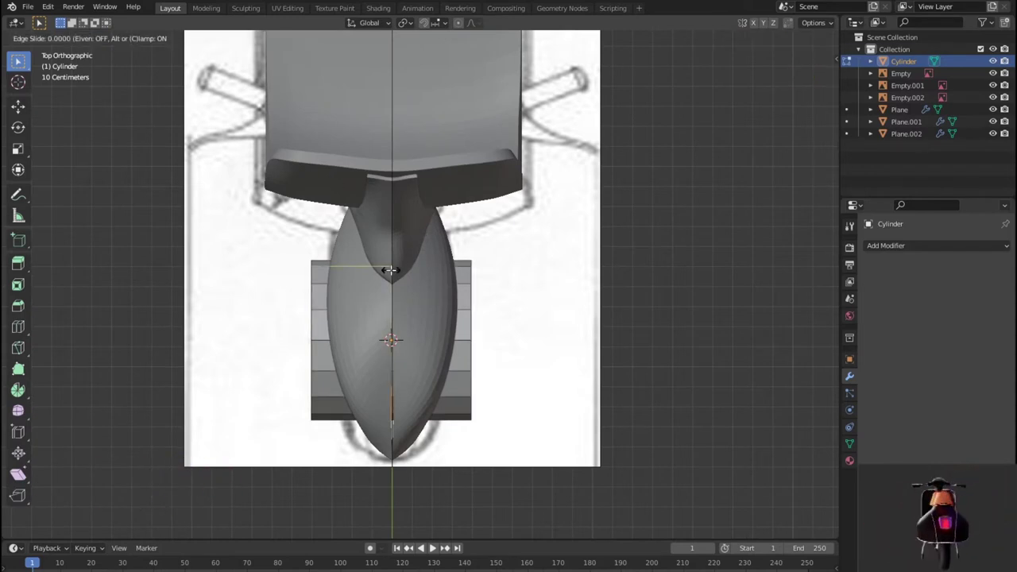
right_click(349, 278)
key("1")
left_click_drag(270, 246, 347, 489)
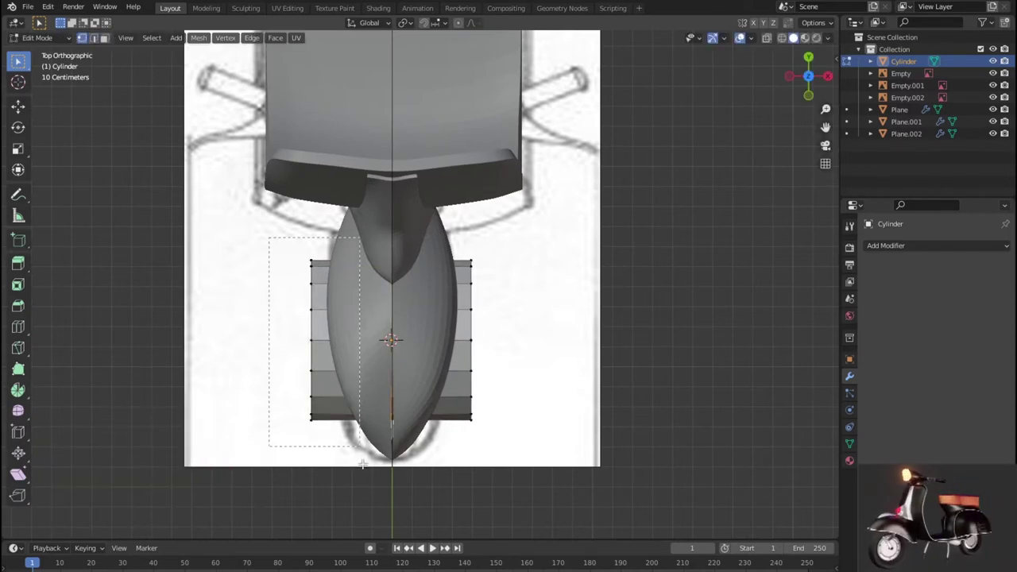
key("shift+z")
left_click_drag(248, 238, 342, 477)
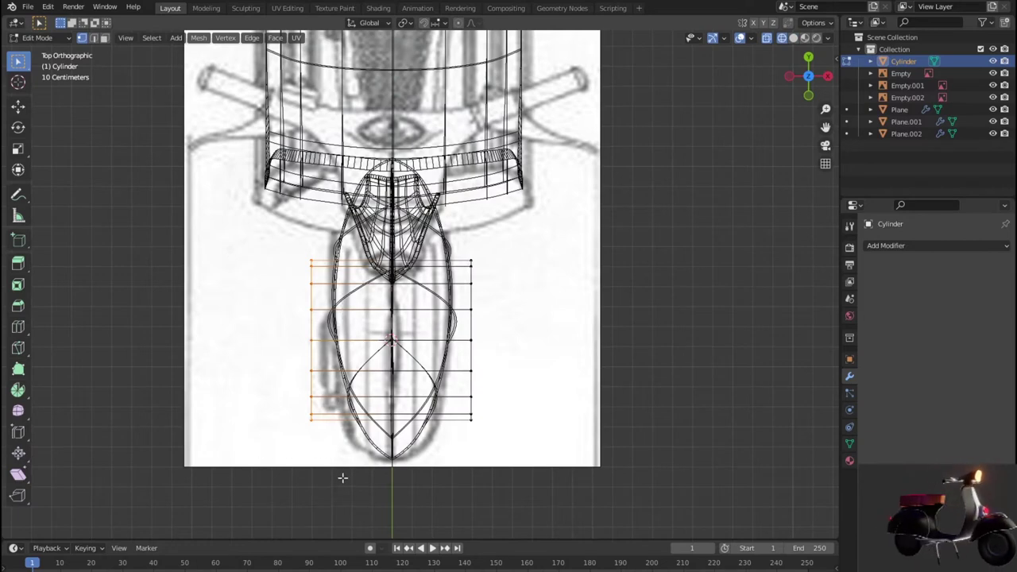
key("x")
left_click(326, 438)
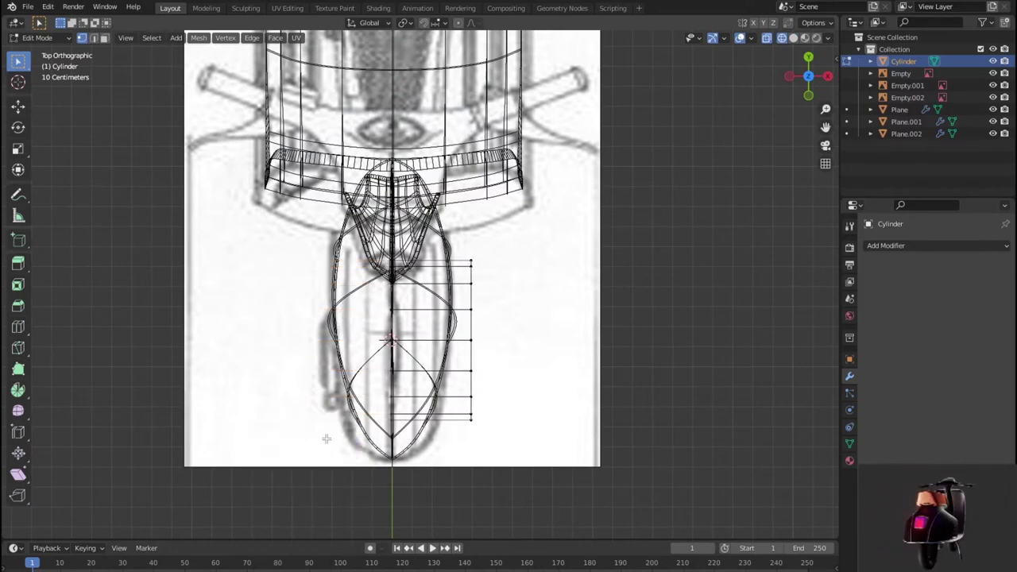
In front view, lower the cylinder along the Z axis.
key("KP_1")
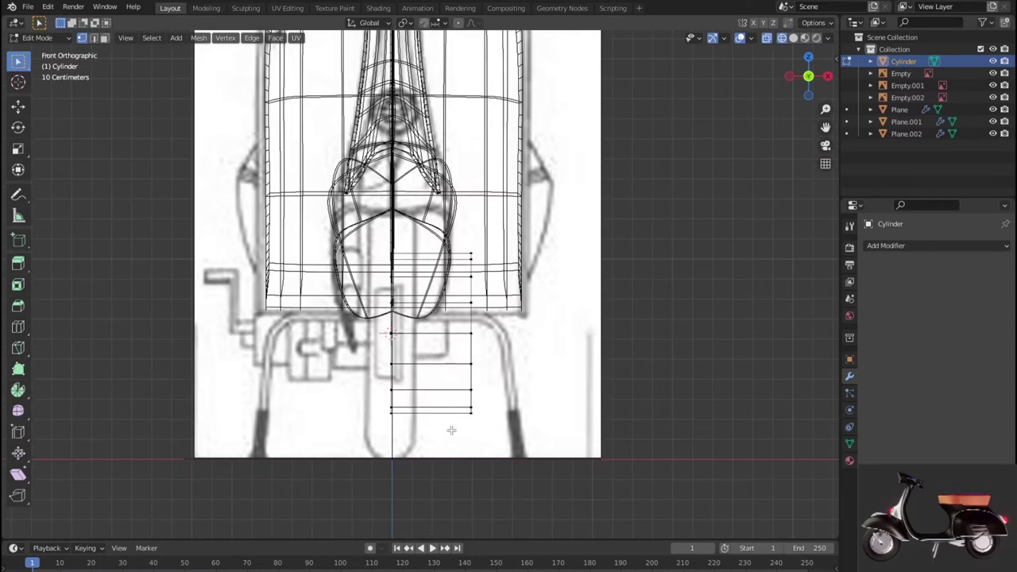
key("Tab")
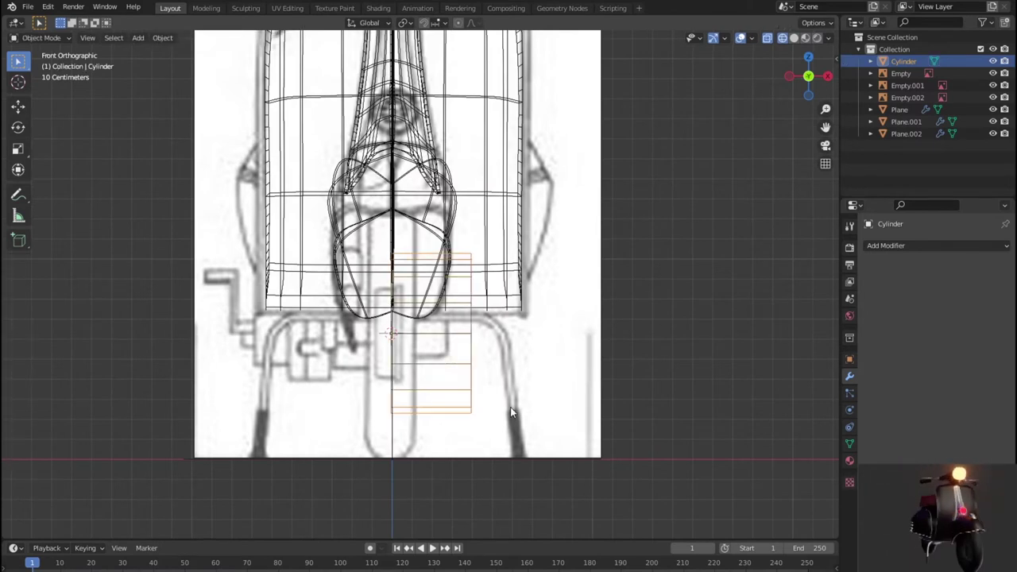
key("g")
key("x")
key("y")
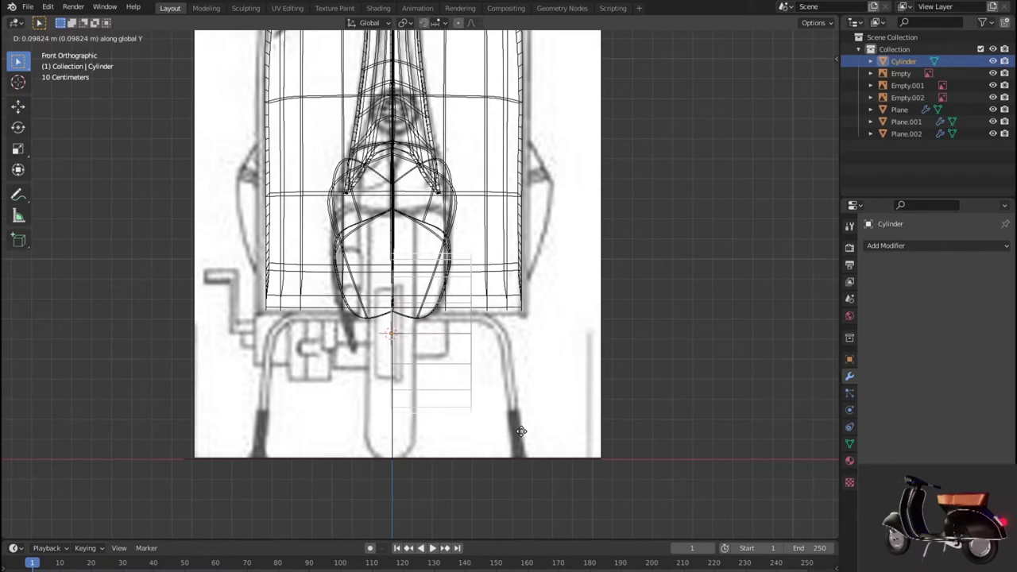
key("z")
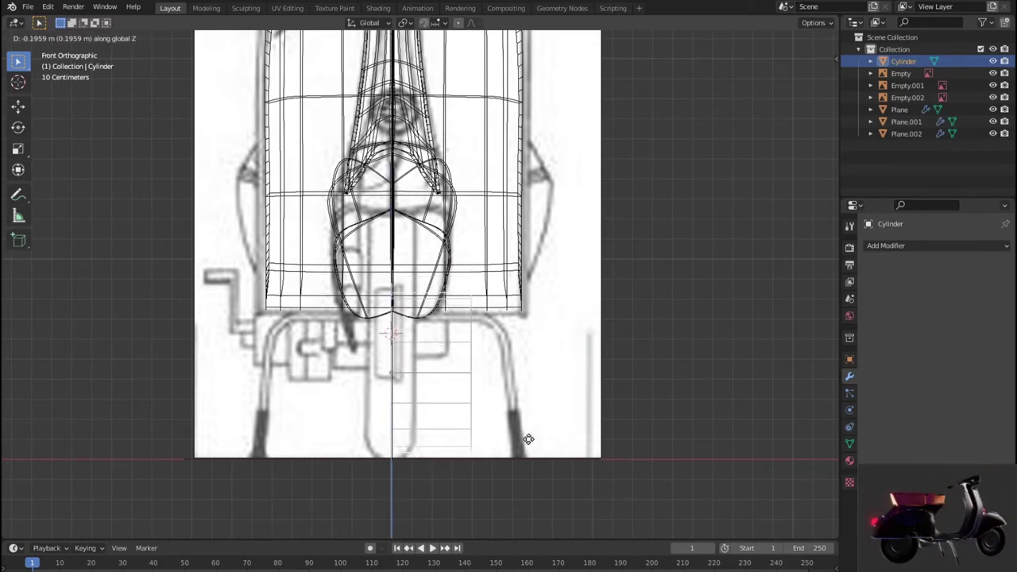
left_click(528, 438)
In right view, seat the cylinder on the front wheel hub and enlarge it by 1.608.
scroll(529, 435, "down", 1)
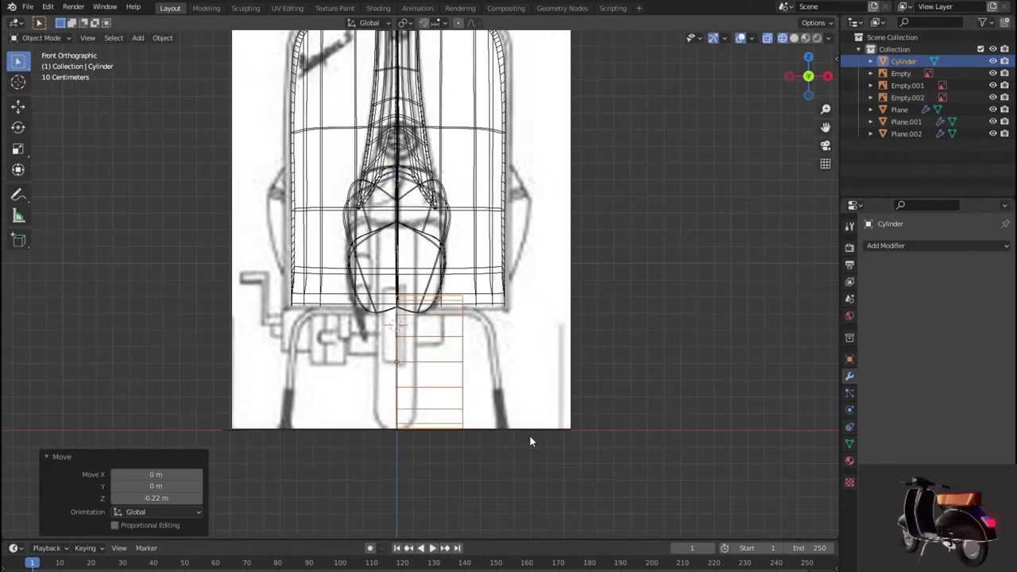
scroll(523, 430, "down", 1)
mouse_move(521, 430)
middle_mouse_down()
mouse_move(495, 427)
mouse_move(563, 440)
middle_mouse_up()
key("KP_1")
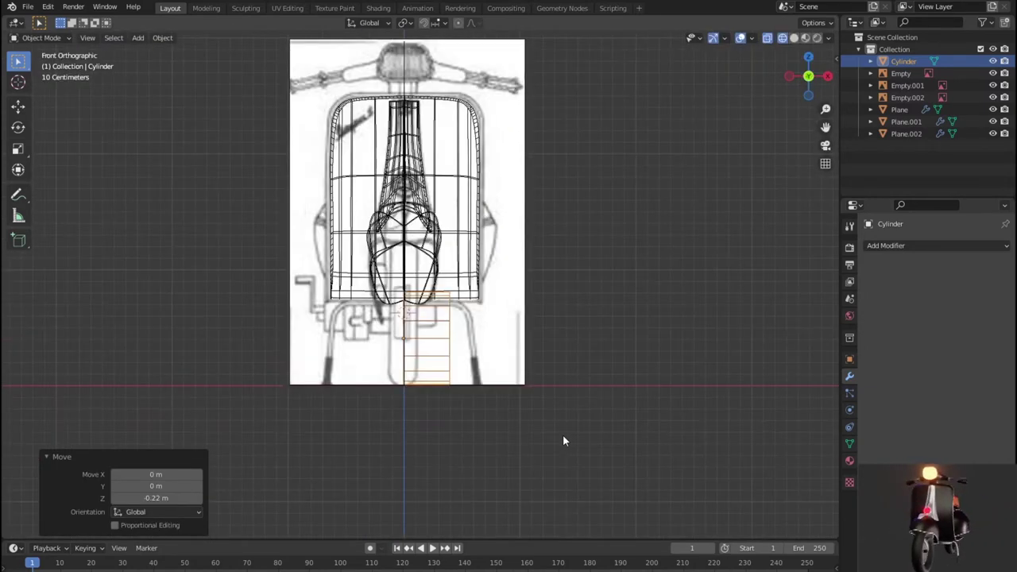
key("KP_3")
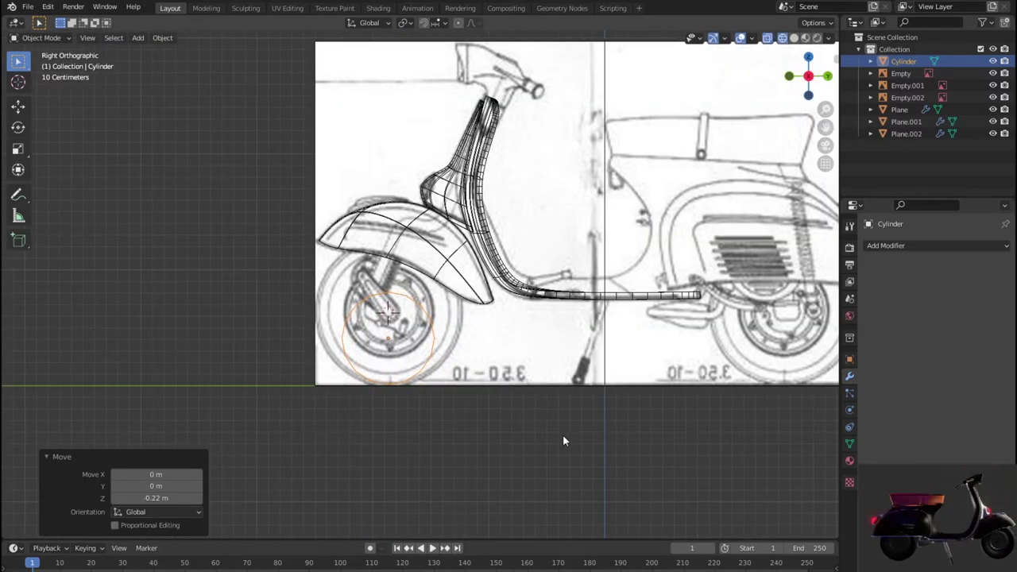
scroll(564, 434, "up", 1)
scroll(568, 436, "up", 1)
key("ctrl+z")
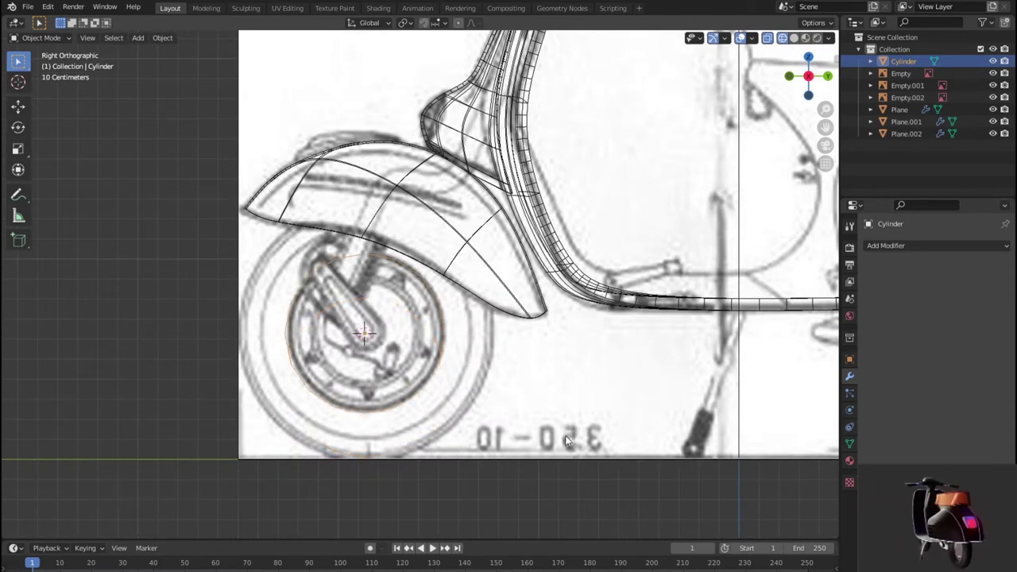
key("s")
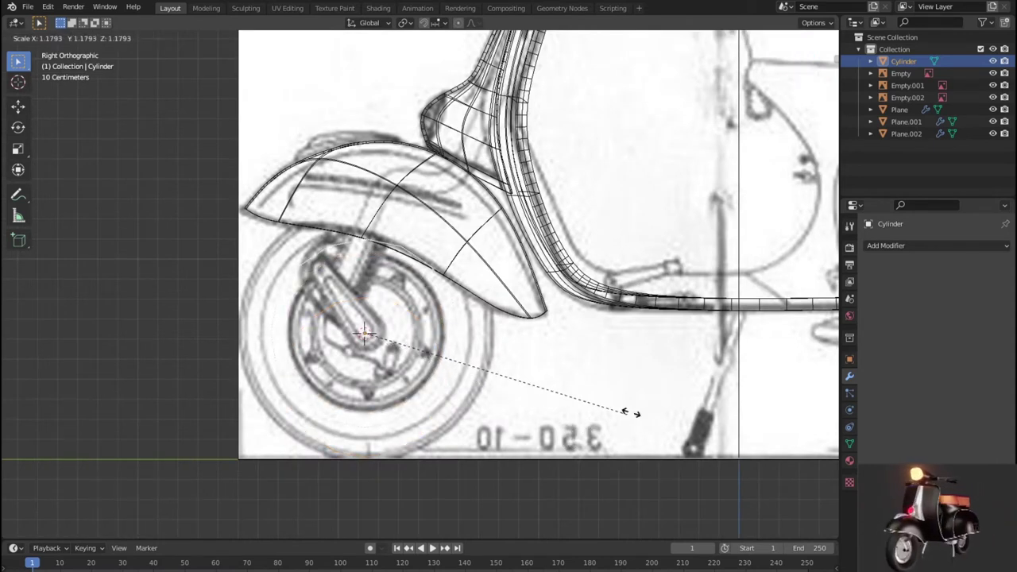
left_click(738, 380)
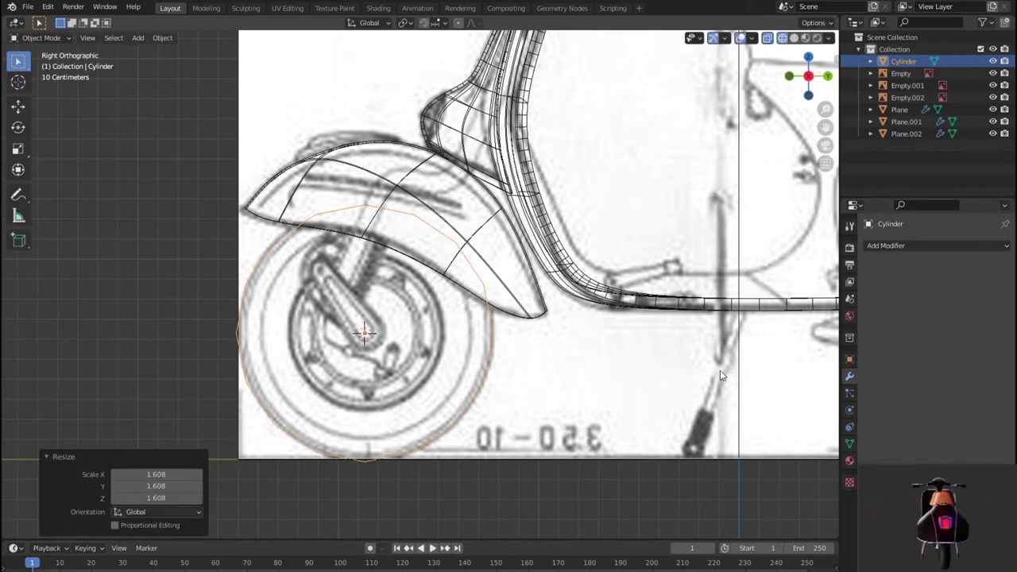
In front view, select the right column of vertices and start moving them along X.
key("KP_1")
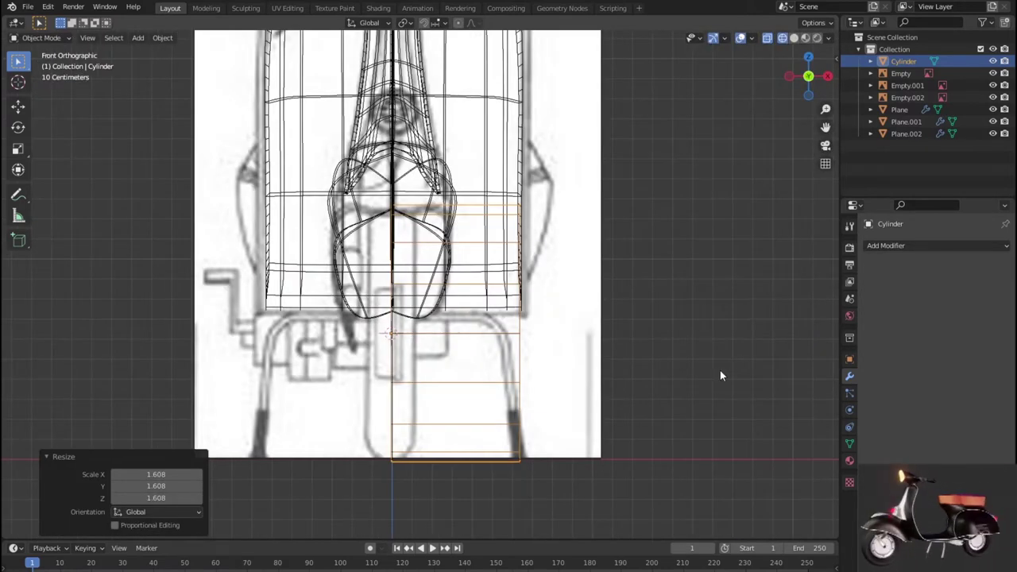
scroll(720, 375, "down", 1)
scroll(720, 376, "down", 1)
key("Tab")
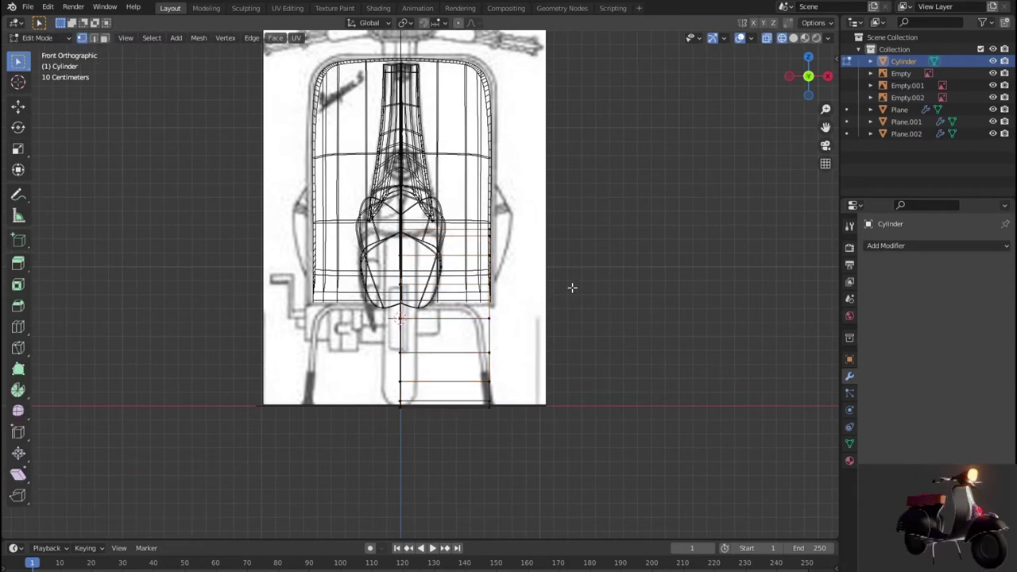
left_click_drag(451, 202, 643, 479)
key("g")
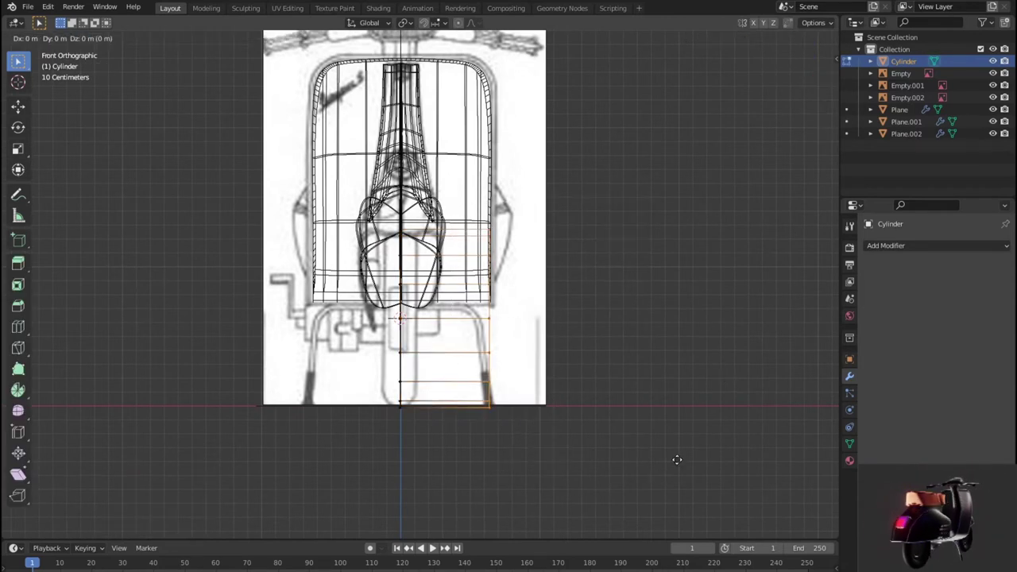
key("x")
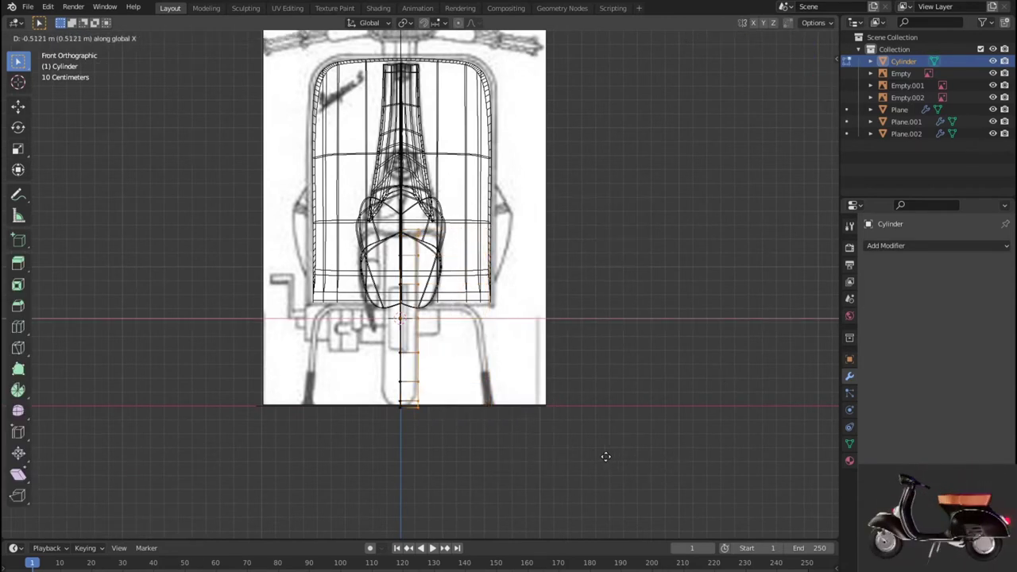
Narrow the cylinder's width and add a centred loop cut around the wheel strip.
left_click(606, 456)
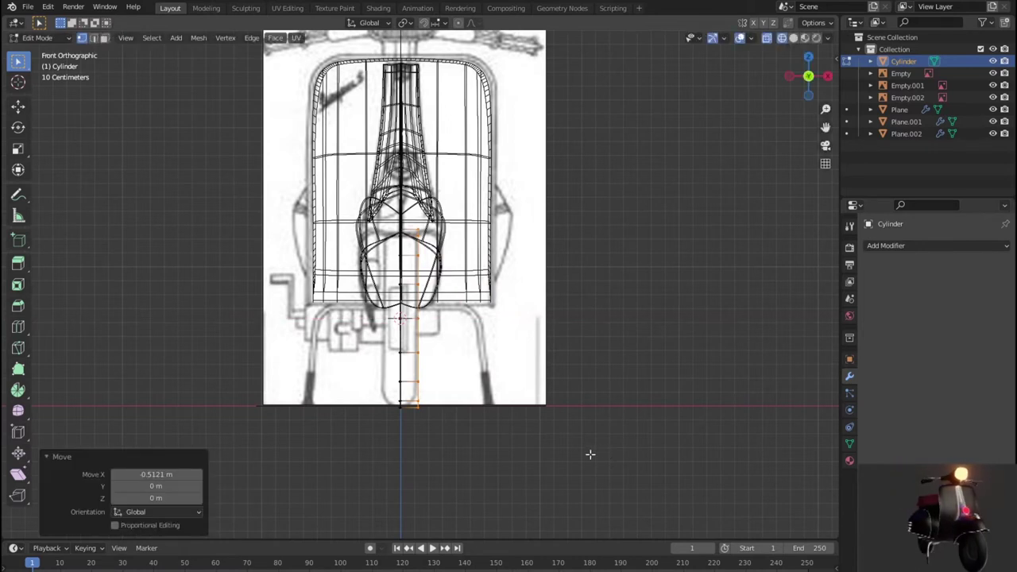
left_click(413, 385)
right_click(412, 385)
scroll(429, 230, "up", 2)
scroll(430, 230, "up", 2)
scroll(429, 229, "up", 1)
scroll(427, 354, "up", 2)
scroll(401, 450, "up", 2)
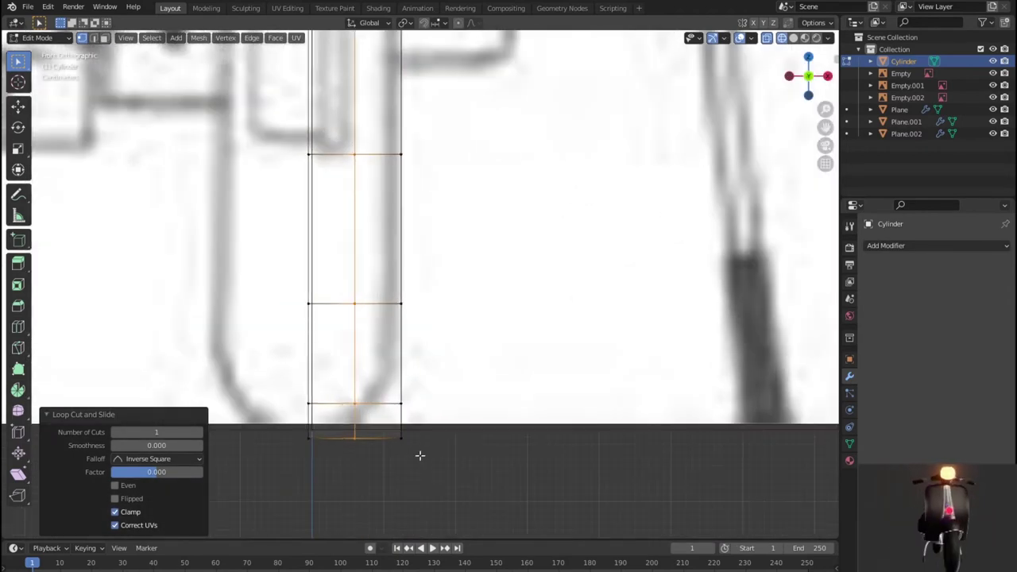
Raise the strip's bottom-right and bottom-left vertices along Z, the left ones by 0.026 m.
left_click_drag(404, 466, 386, 421)
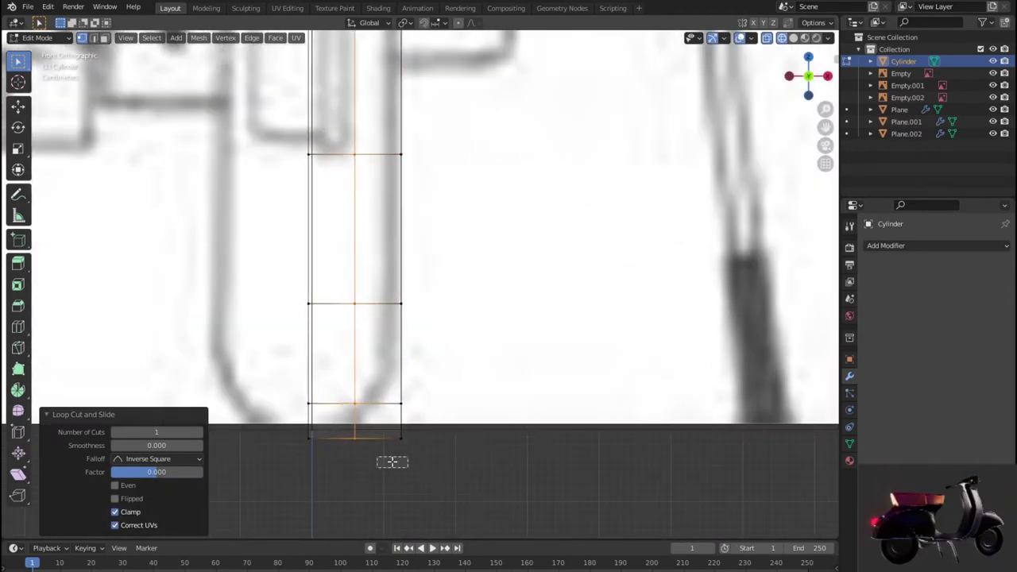
key("g")
key("z")
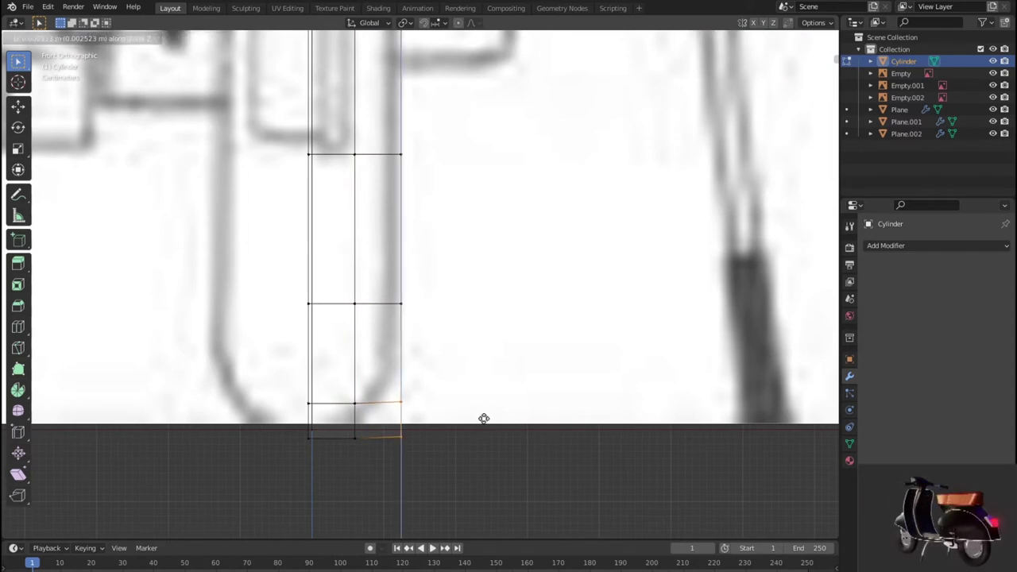
left_click(463, 360)
left_click_drag(367, 452, 363, 405)
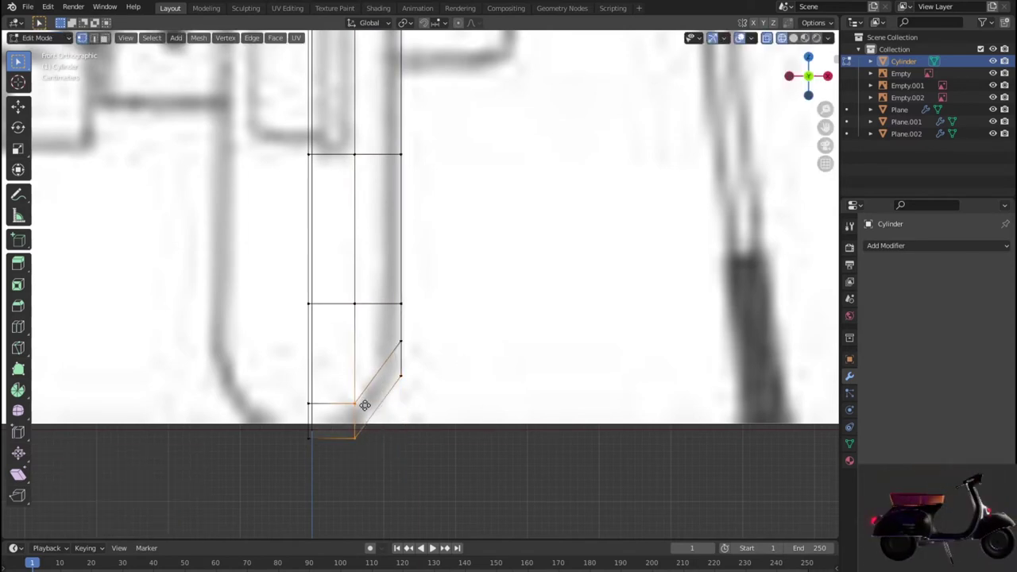
key("g")
key("z")
left_click(364, 386)
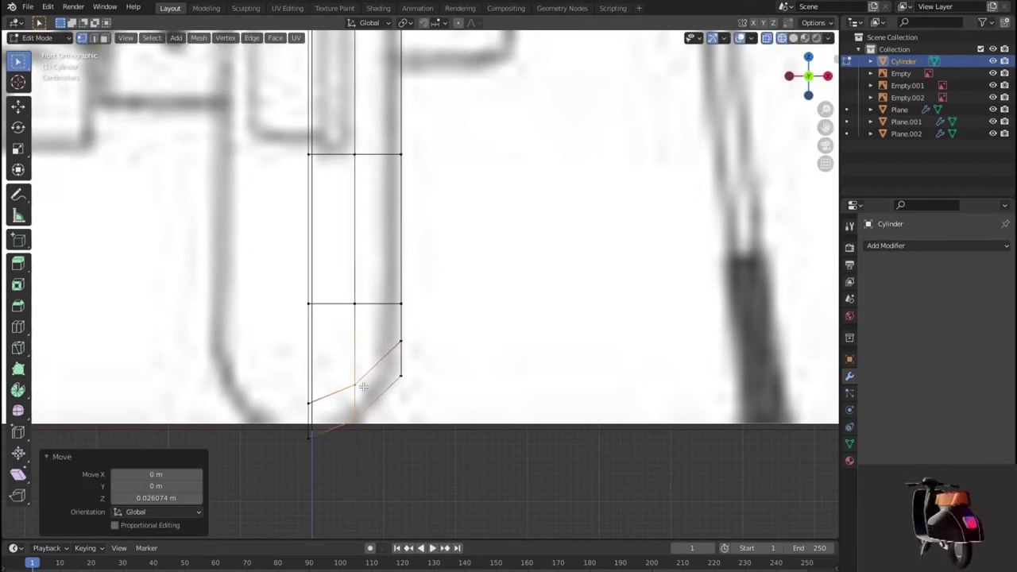
Adjust the two upper right-side vertices vertically along Z, then return to object mode.
left_click_drag(410, 316, 313, 288)
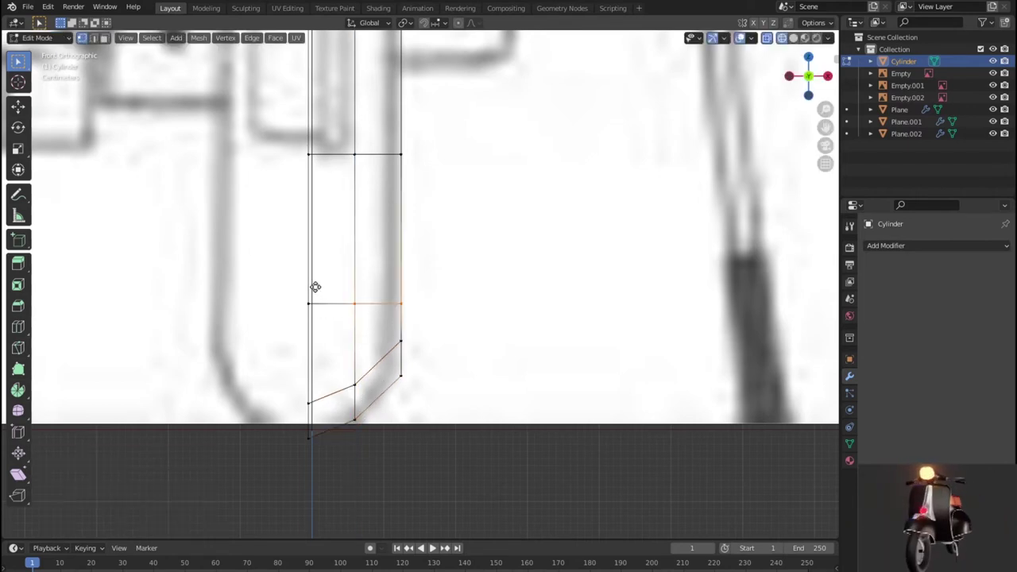
key("g")
key("z")
left_click(325, 262)
key("g")
key("z")
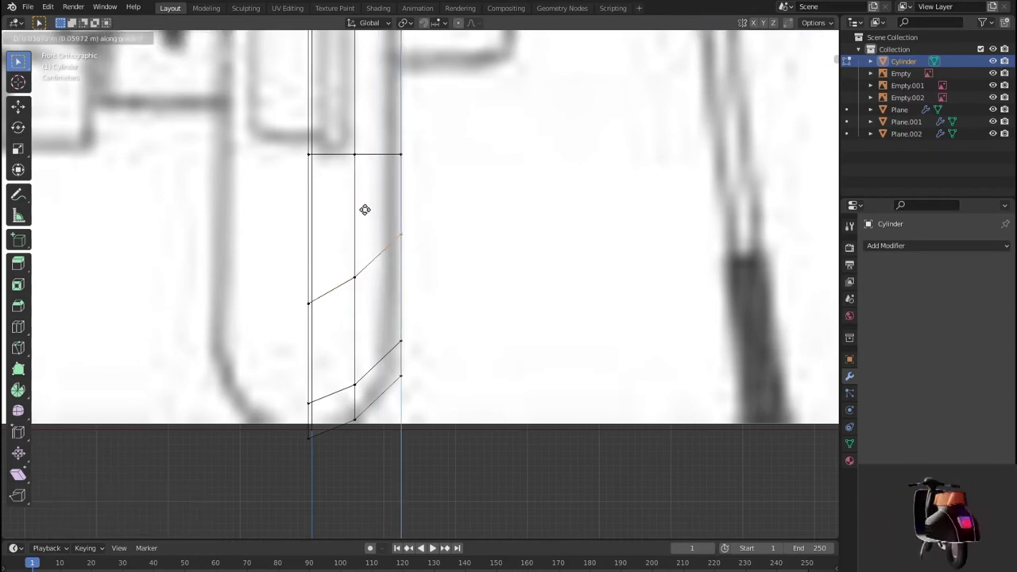
left_click(365, 209)
scroll(438, 272, "down", 3)
scroll(438, 272, "down", 1)
key("Tab")
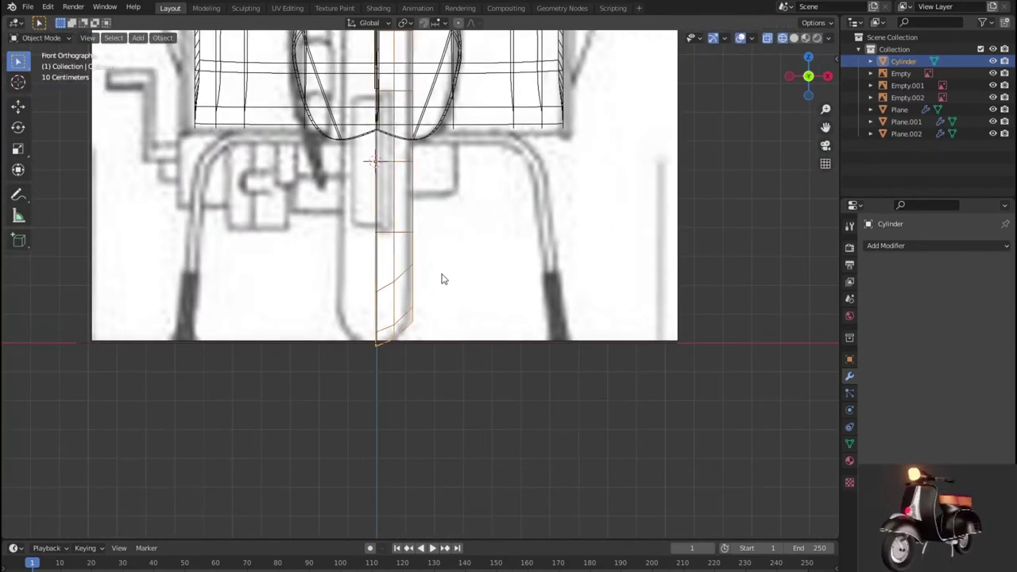
scroll(479, 284, "down", 3)
mouse_move(479, 284)
middle_mouse_down()
mouse_move(481, 324)
mouse_move(486, 315)
mouse_move(517, 345)
mouse_move(456, 317)
mouse_move(546, 302)
mouse_move(497, 291)
mouse_move(445, 334)
mouse_move(476, 336)
middle_mouse_up()
Select the wheel's outer edge loop and, in front wireframe view, begin scaling it down.
key("KP_3")
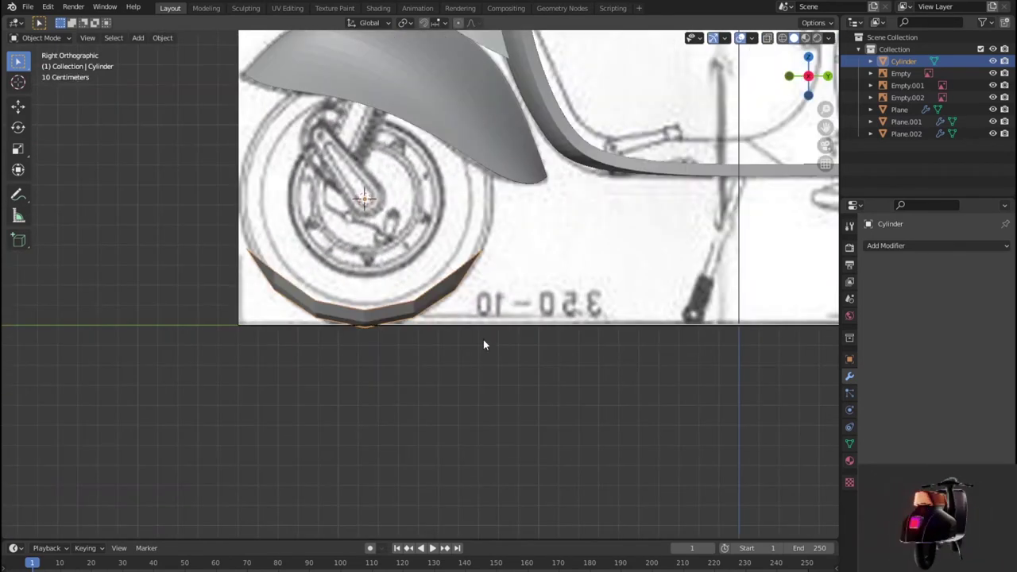
scroll(485, 336, "down", 3)
middle_click_drag(488, 329, 611, 346)
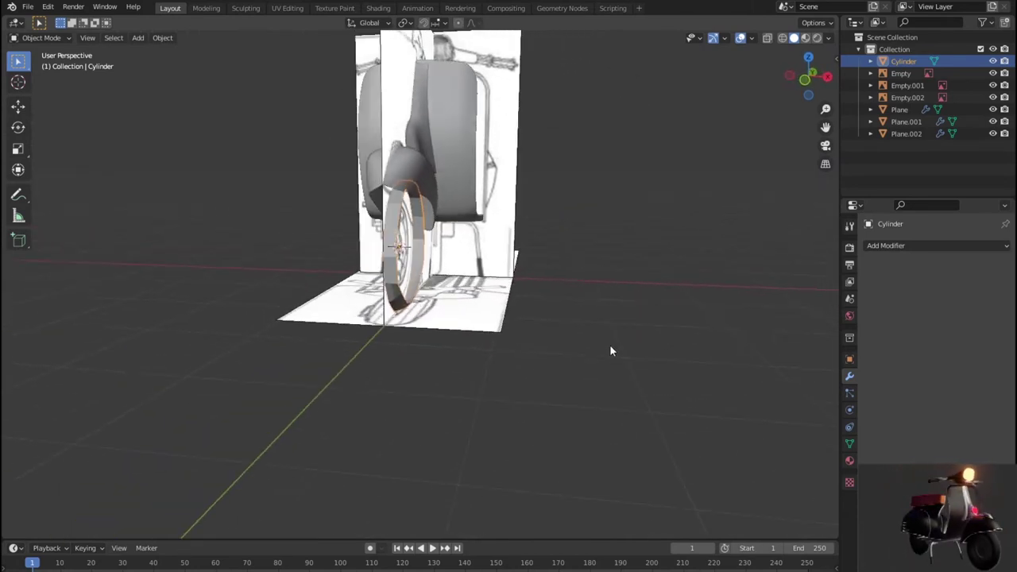
key("Tab")
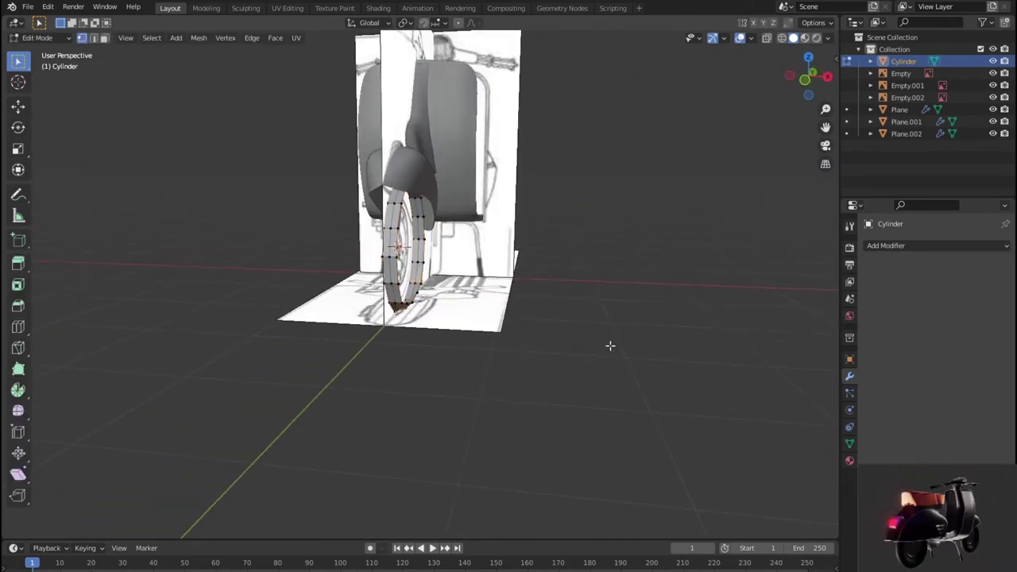
middle_click_drag(610, 344, 545, 339)
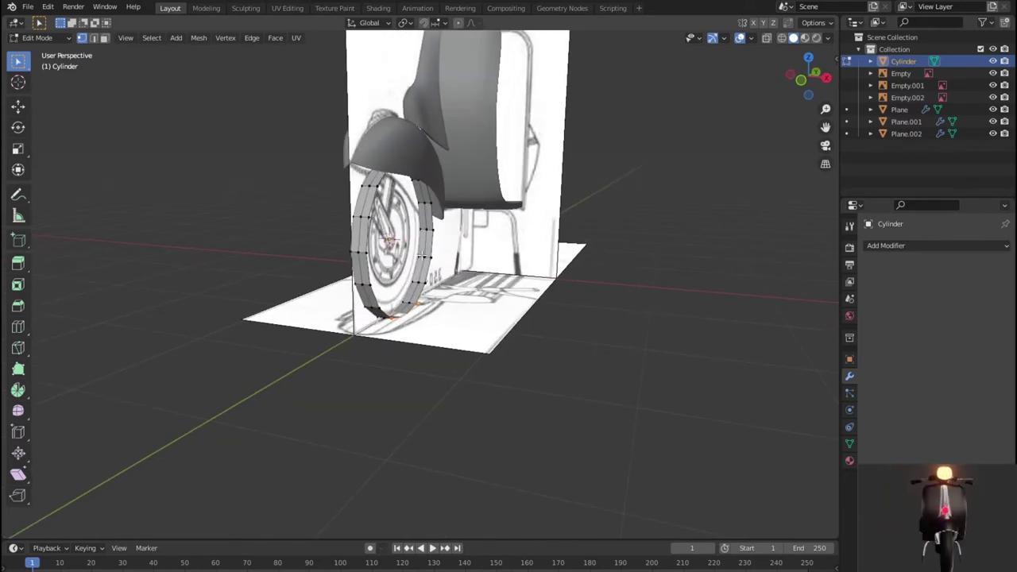
key("2")
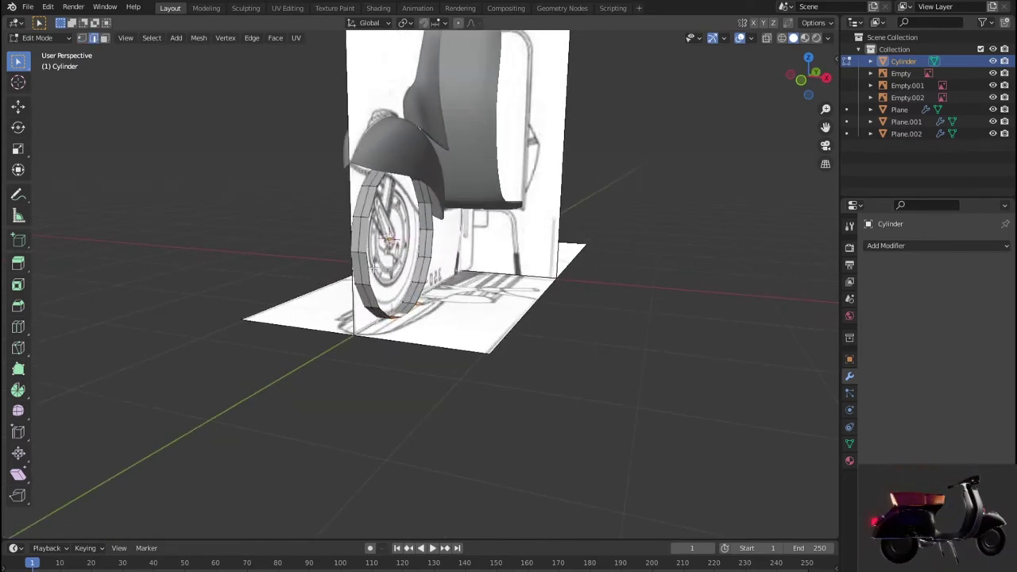
left_click(370, 266, "alt")
key("KP_1")
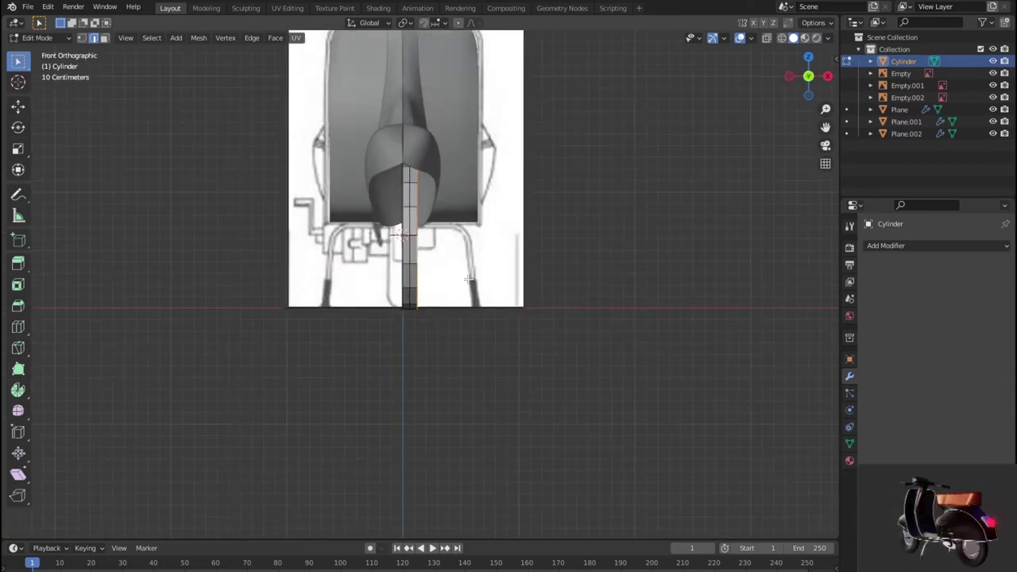
key("shift+z")
scroll(469, 278, "up", 4)
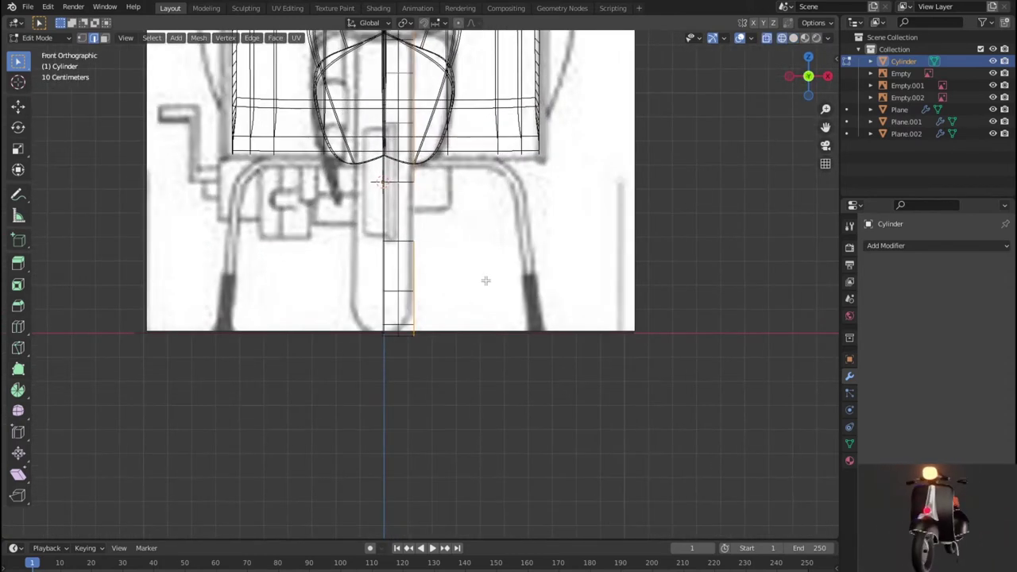
key("s")
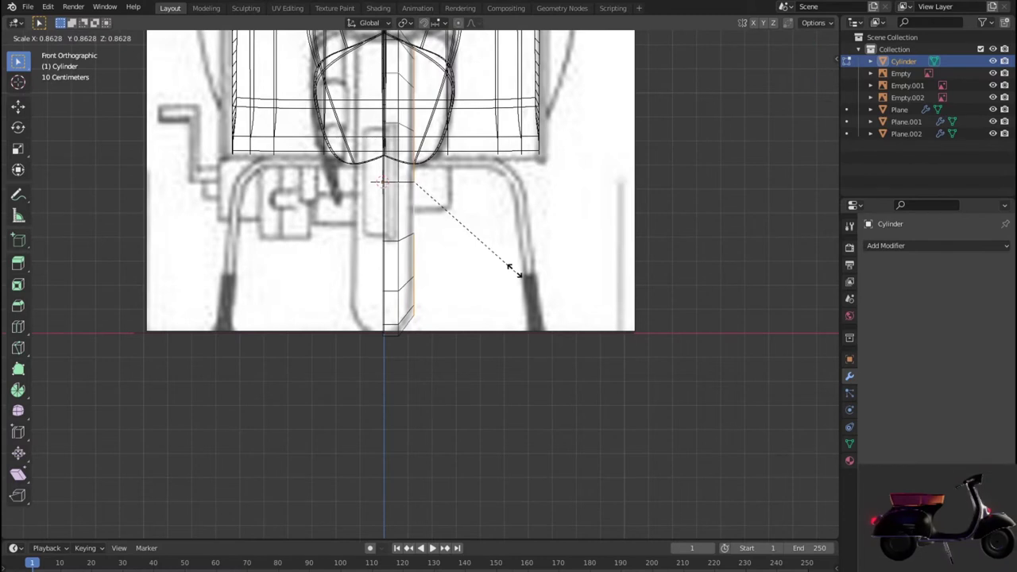
Shrink the edge loop to 0.844, then extrude it and scale the new ring to 0.735.
left_click(512, 269)
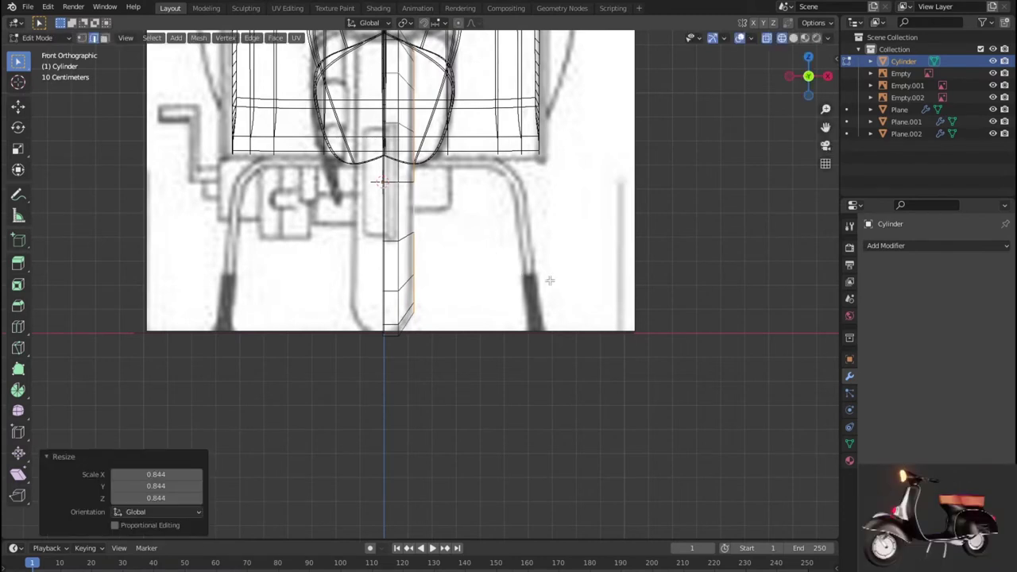
key("KP_3")
scroll(580, 279, "down", 1)
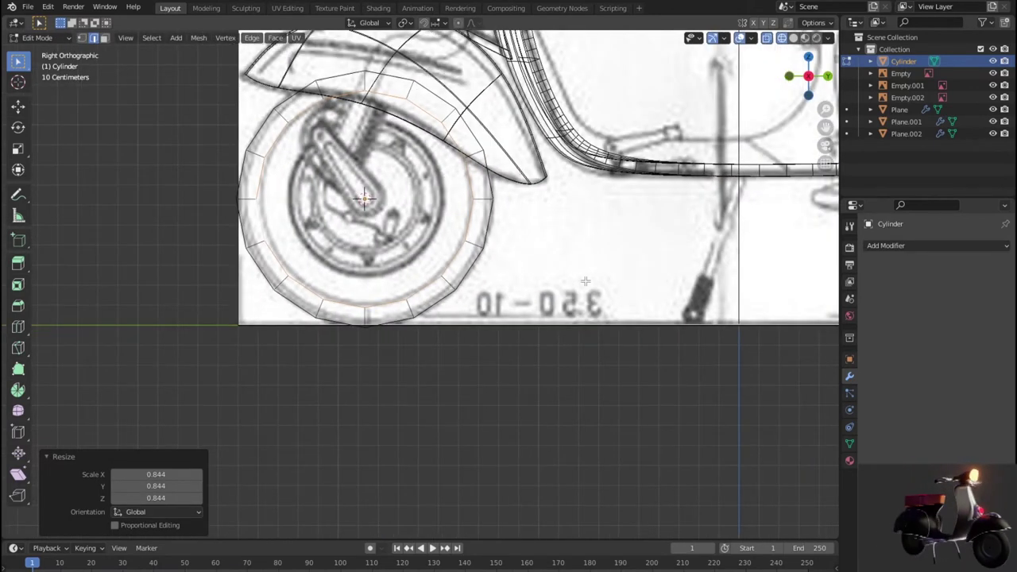
key("e")
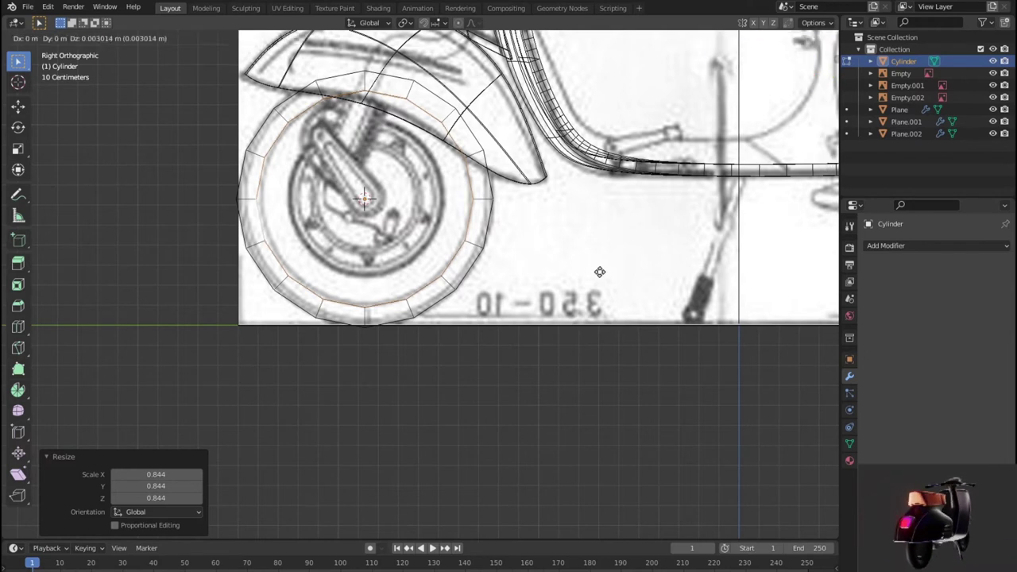
right_click(589, 268)
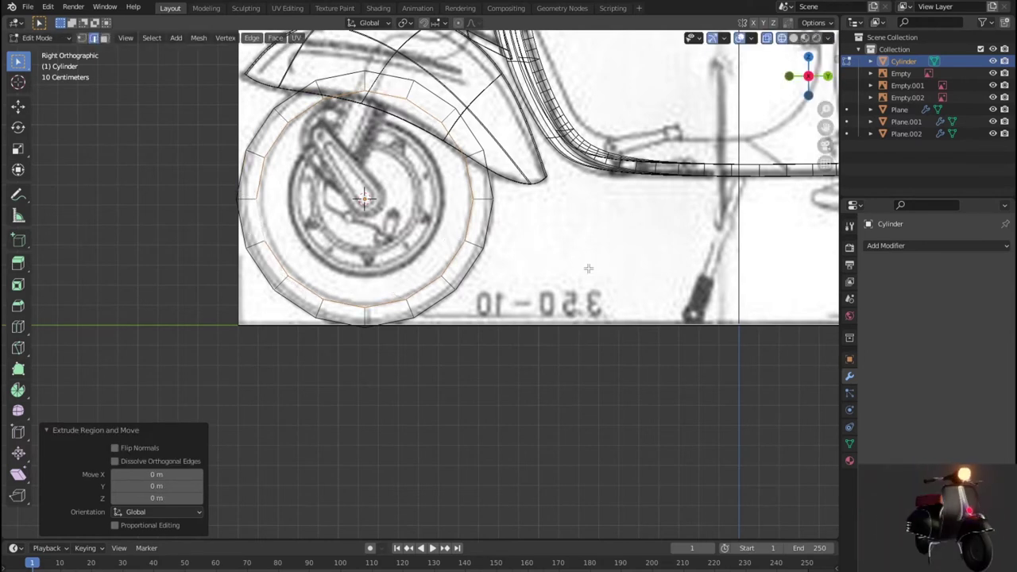
key("g")
key("s")
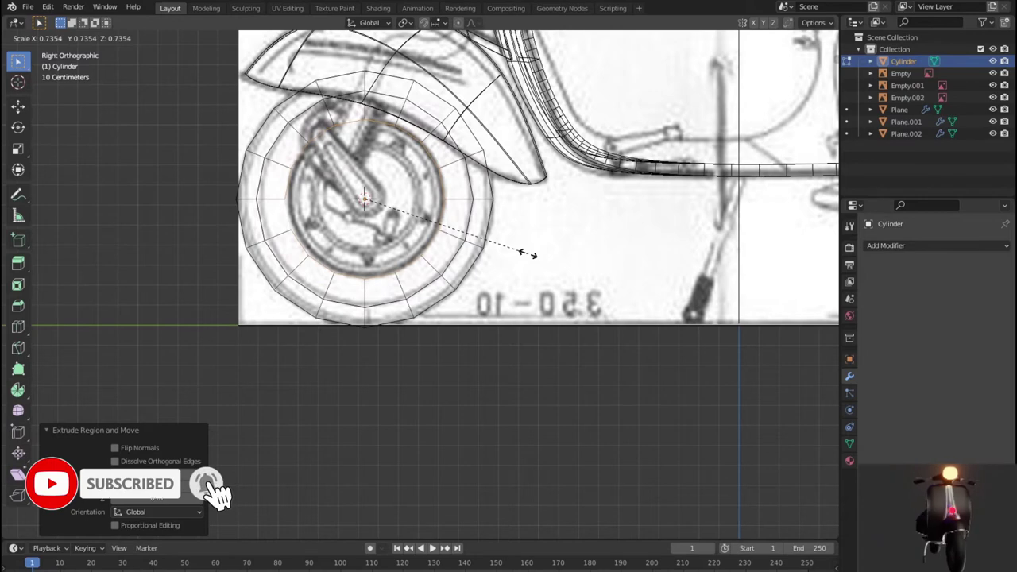
left_click(529, 255)
Inspect the extruded tyre sidewall from the front and an angled view in solid shading.
key("KP_1")
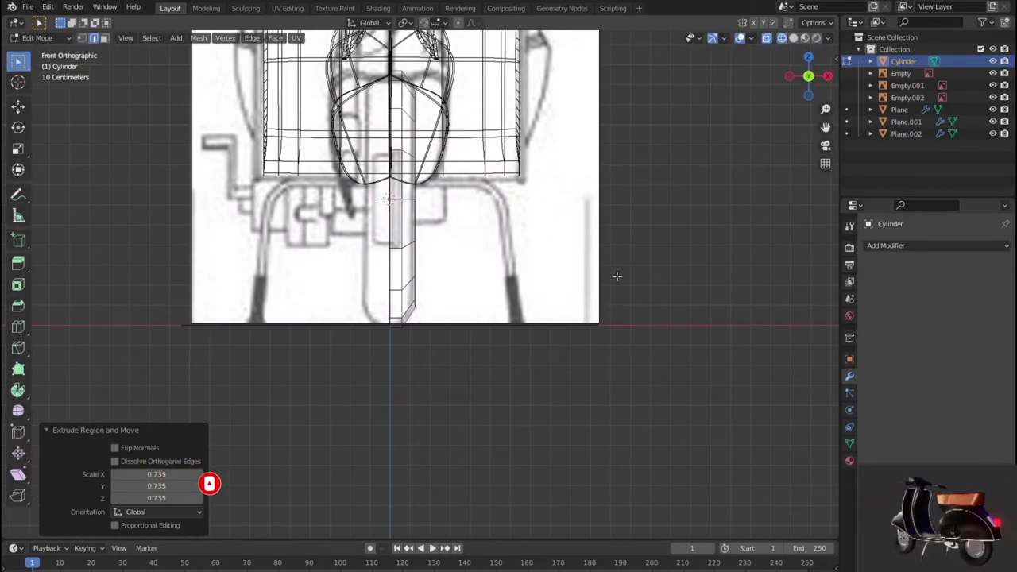
mouse_move(617, 276)
middle_mouse_down()
mouse_move(599, 282)
mouse_move(609, 303)
mouse_move(487, 286)
mouse_move(593, 307)
middle_mouse_up()
key("alt+z")
scroll(487, 286, "up", 3)
scroll(487, 286, "down", 3)
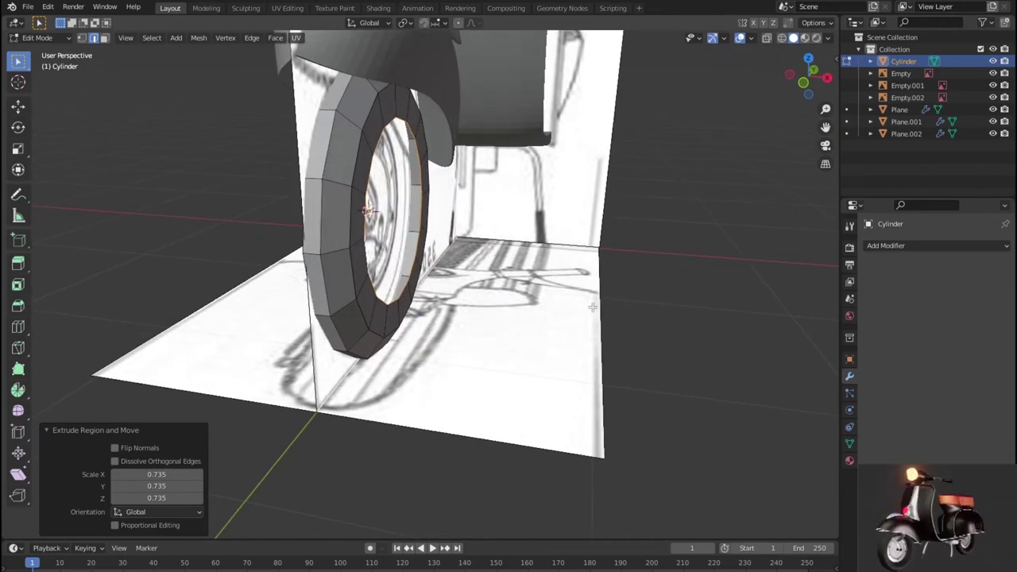
Push the wheel's inner ring -0.058 m inward along the X axis.
key("g")
key("x")
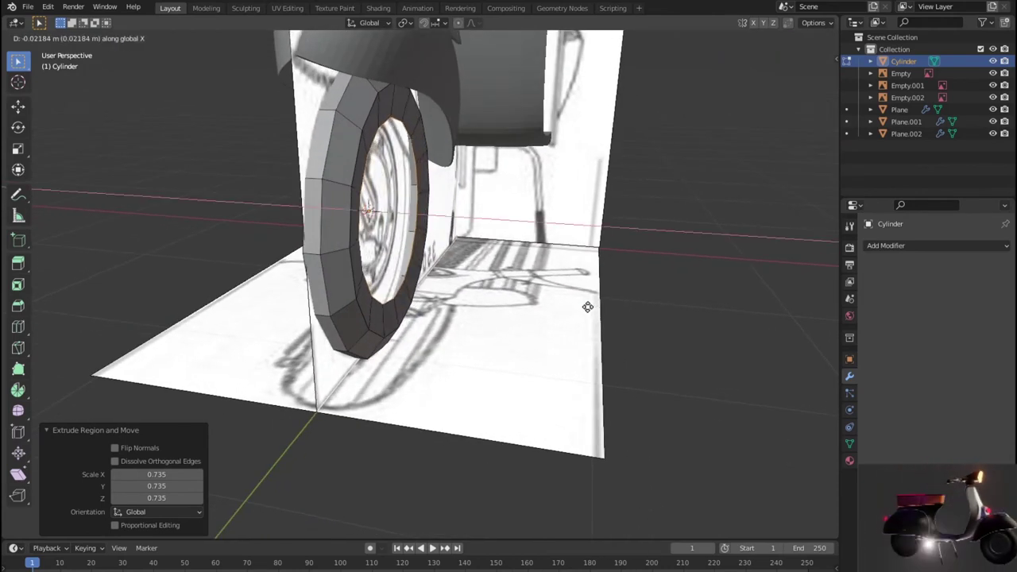
left_click(580, 304)
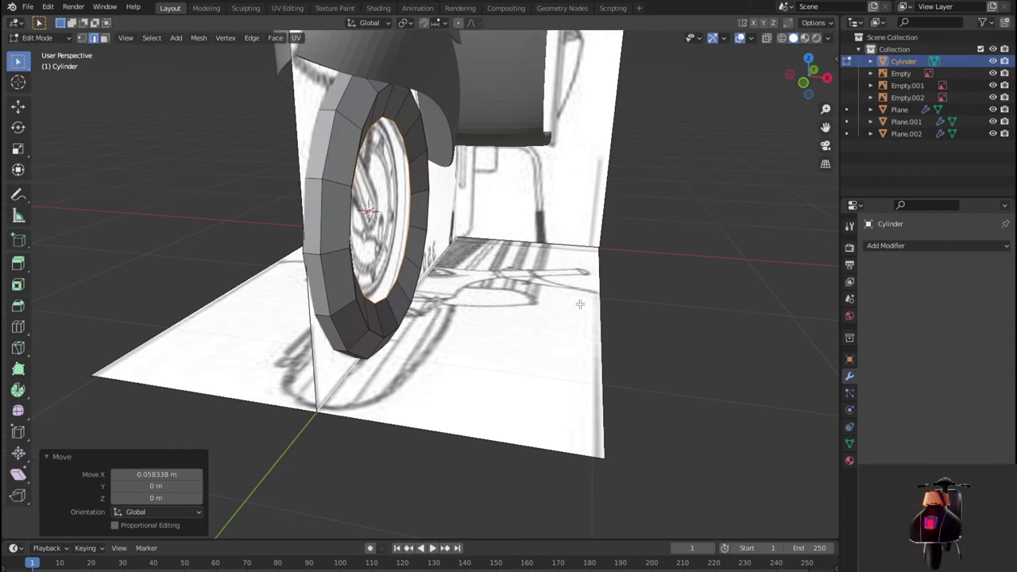
key("KP_3")
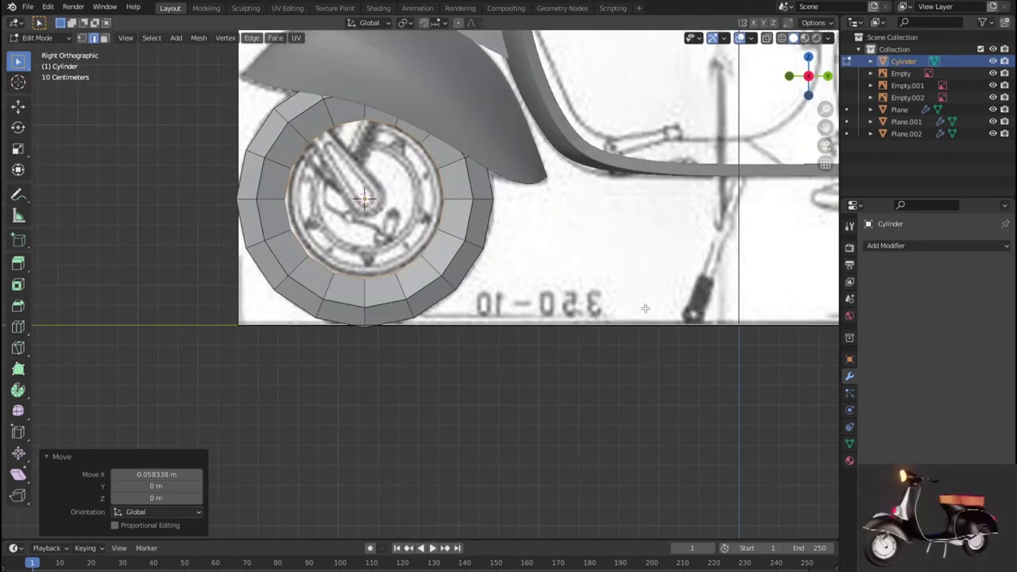
scroll(645, 309, "up", 1)
scroll(645, 308, "down", 3)
mouse_move(645, 308)
middle_mouse_down()
mouse_move(710, 295)
mouse_move(747, 306)
mouse_move(742, 318)
mouse_move(701, 313)
middle_mouse_up()
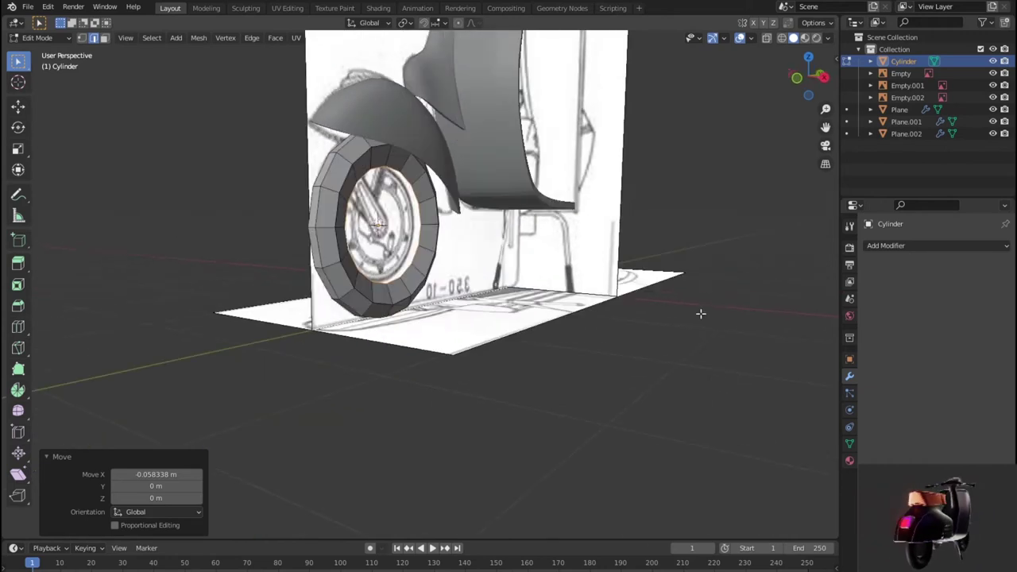
Shrink the inner face to 0.958 and recess it about 0.05 m along X toward the hub.
scroll(626, 306, "up", 2)
scroll(592, 290, "up", 2)
middle_click_drag(574, 295, 574, 296)
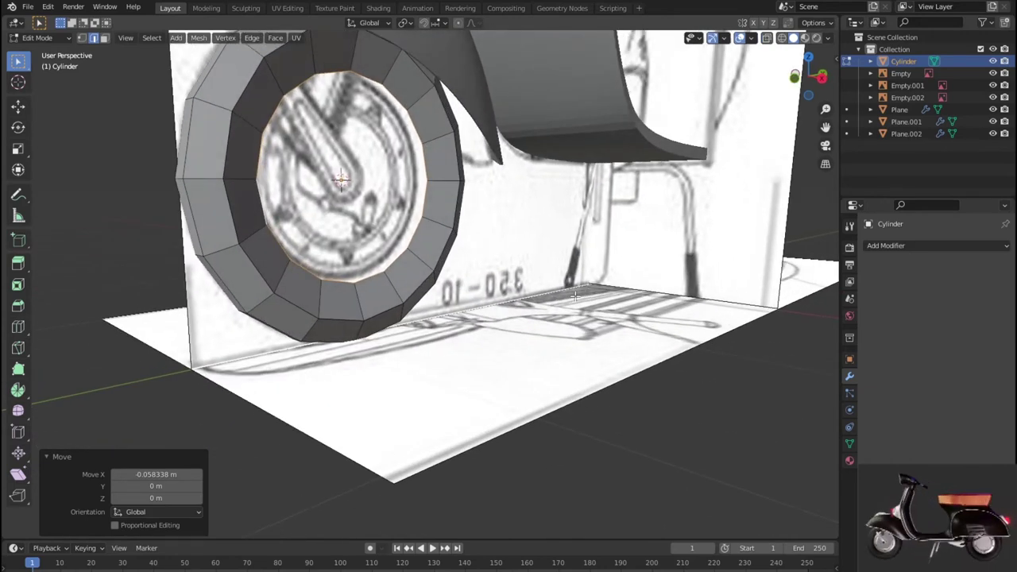
key("s")
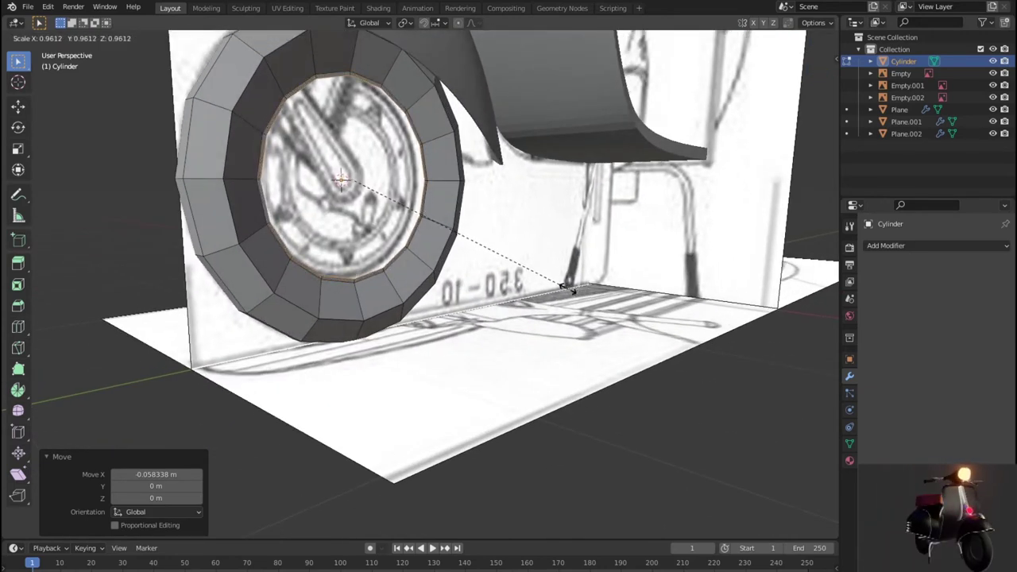
left_click(567, 288)
key("g")
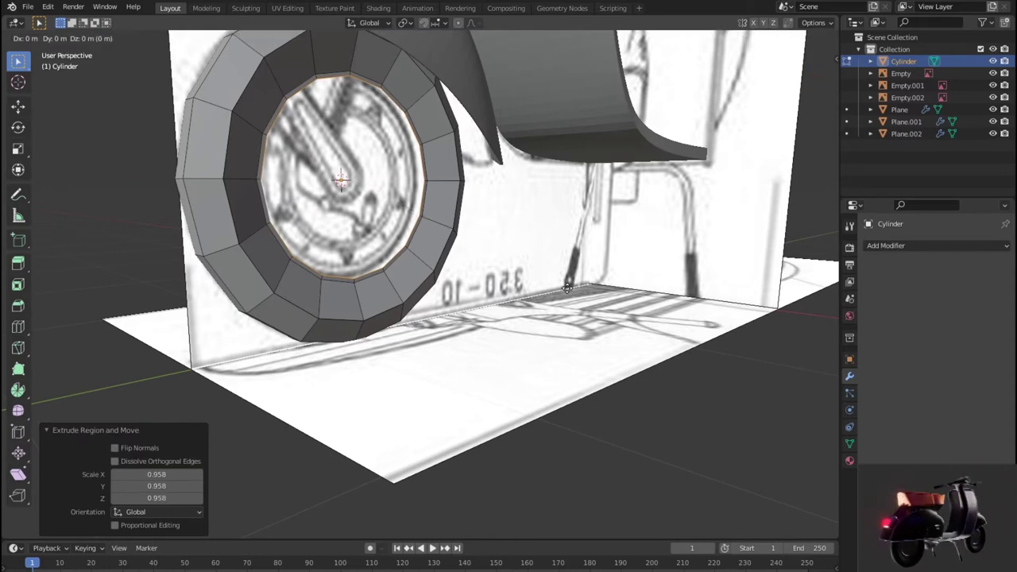
key("x")
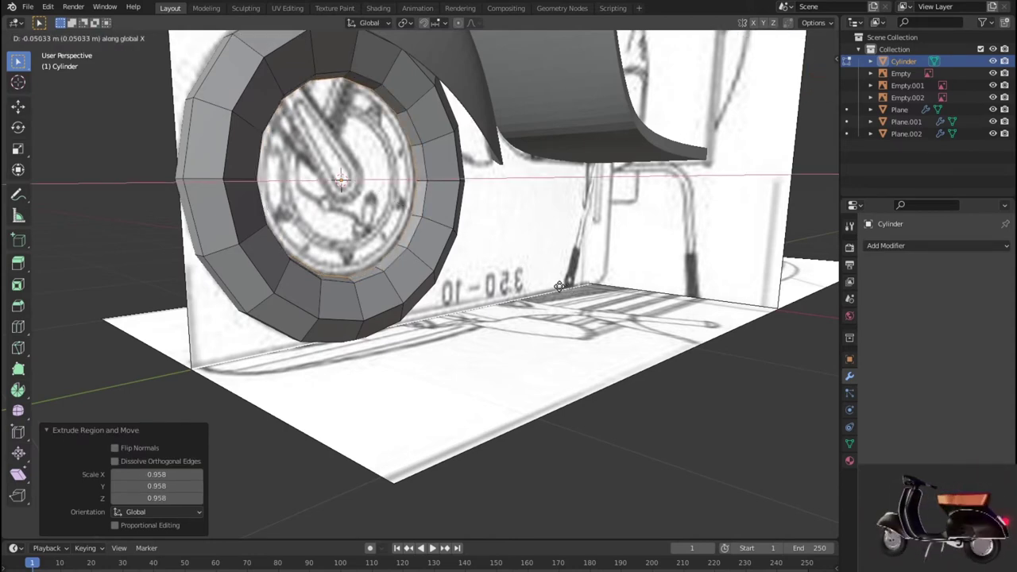
left_click(559, 286)
mouse_move(560, 286)
middle_mouse_down()
mouse_move(475, 285)
mouse_move(650, 297)
mouse_move(549, 301)
mouse_move(604, 302)
middle_mouse_up()
In Object Mode, add a Mirror modifier on X to the wheel cylinder.
key("Tab")
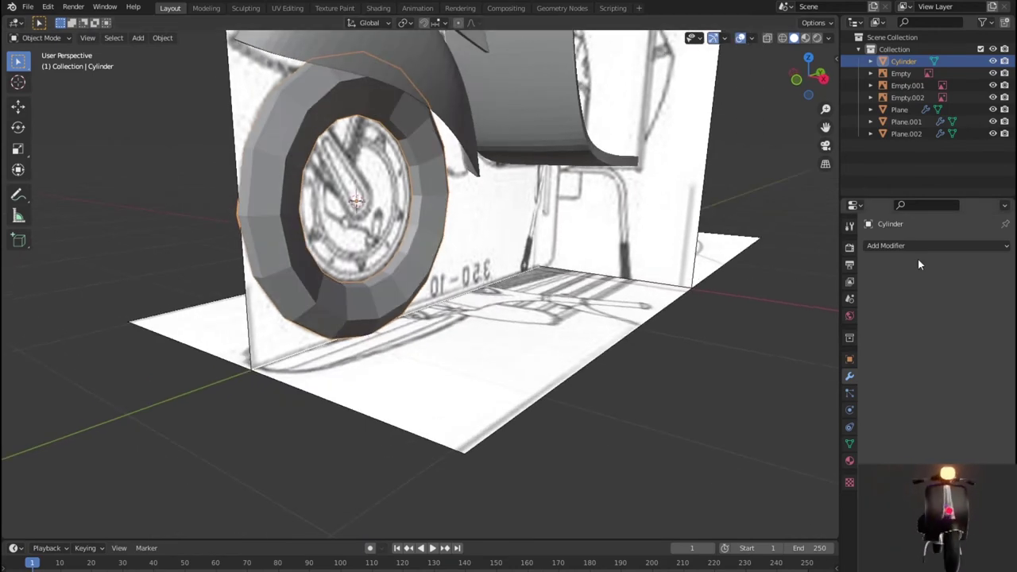
left_click(922, 245)
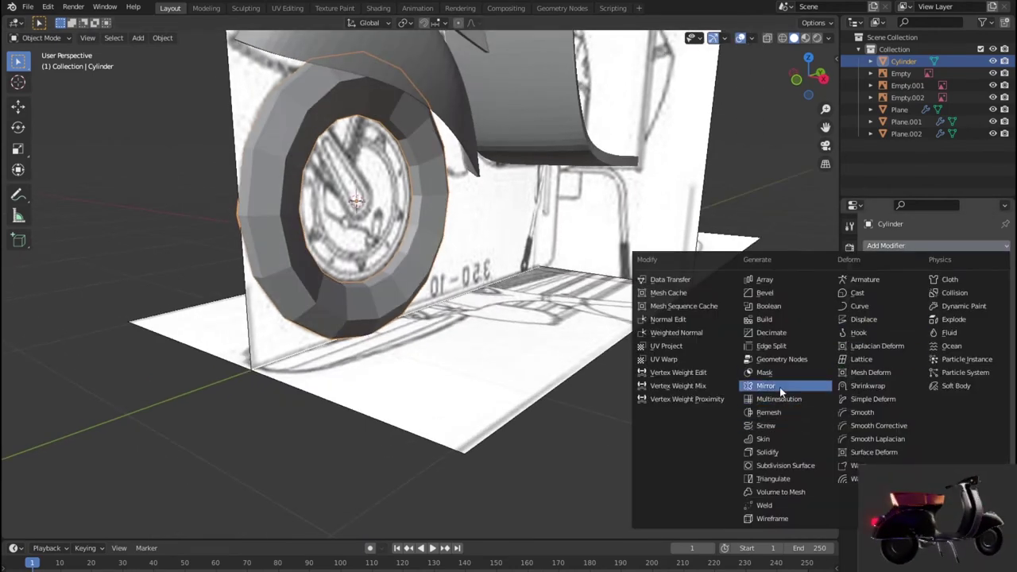
left_click(781, 389)
mouse_move(727, 388)
middle_mouse_down()
mouse_move(699, 370)
mouse_move(712, 370)
middle_mouse_up()
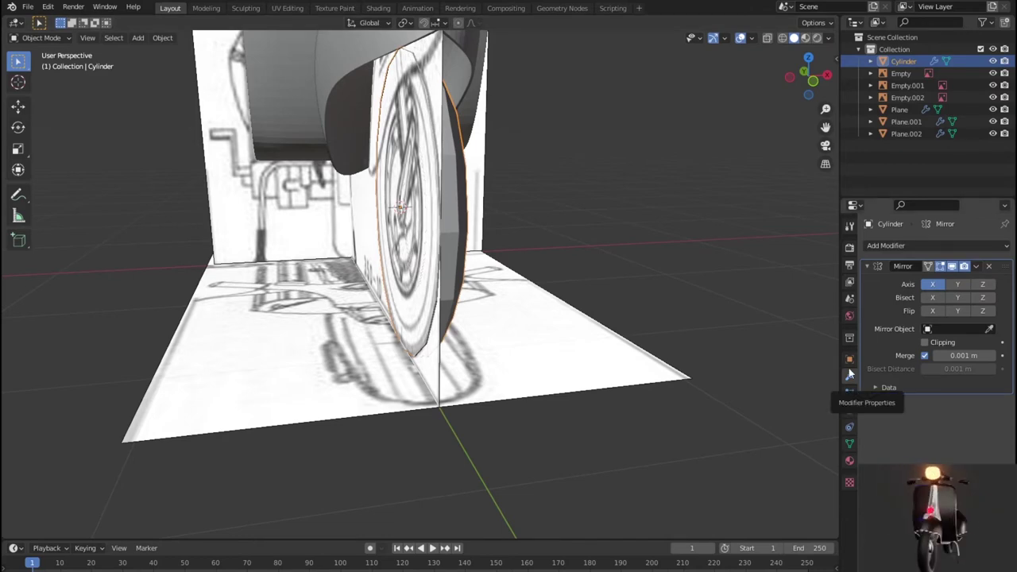
key("KP_1")
scroll(470, 385, "up", 3)
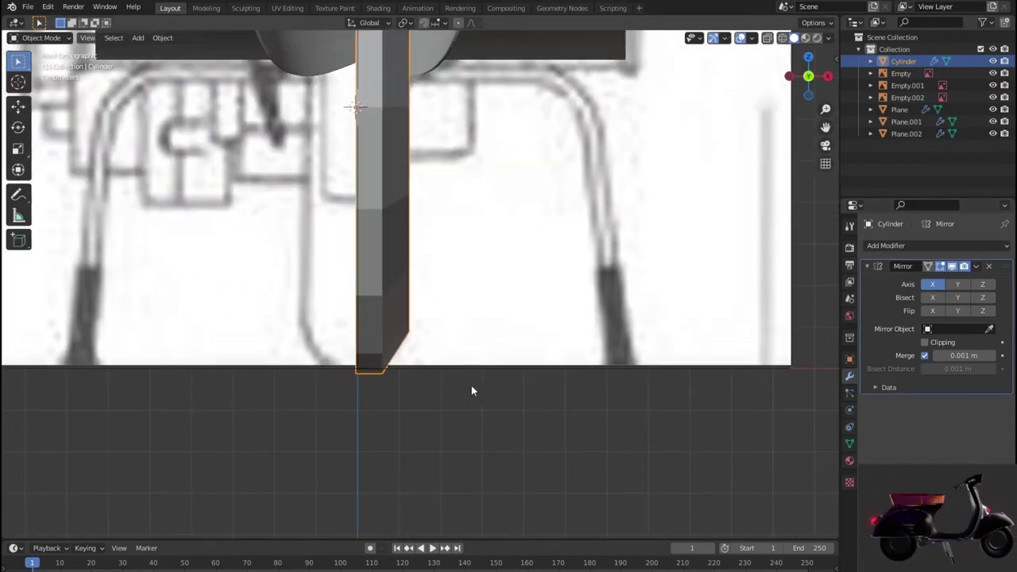
scroll(479, 358, "down", 2)
middle_click_drag(499, 413, 518, 384, "shift")
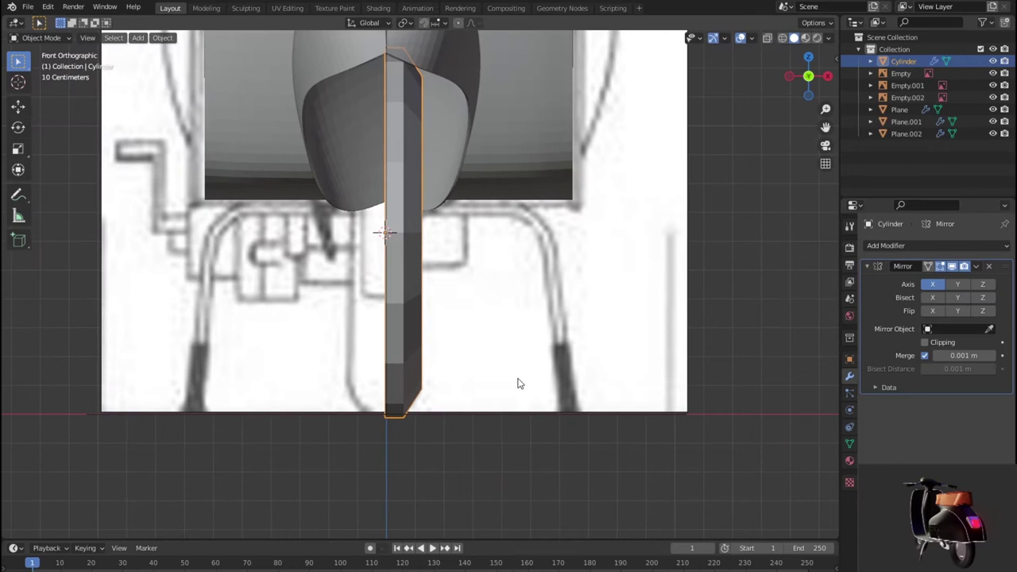
Apply all transforms to the cylinder and view it in wireframe from the front.
key("Tab")
key("Tab")
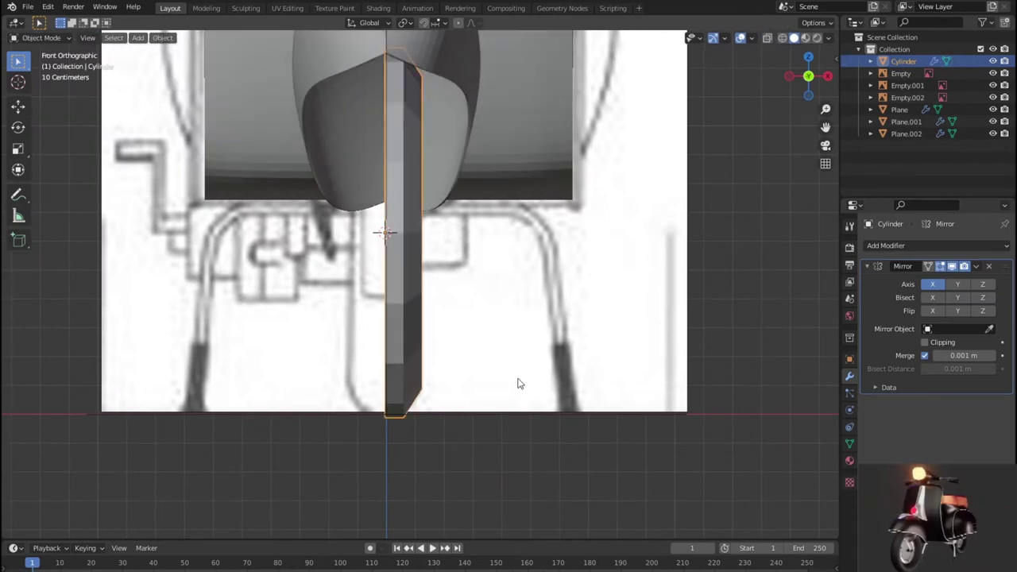
key("ctrl+a")
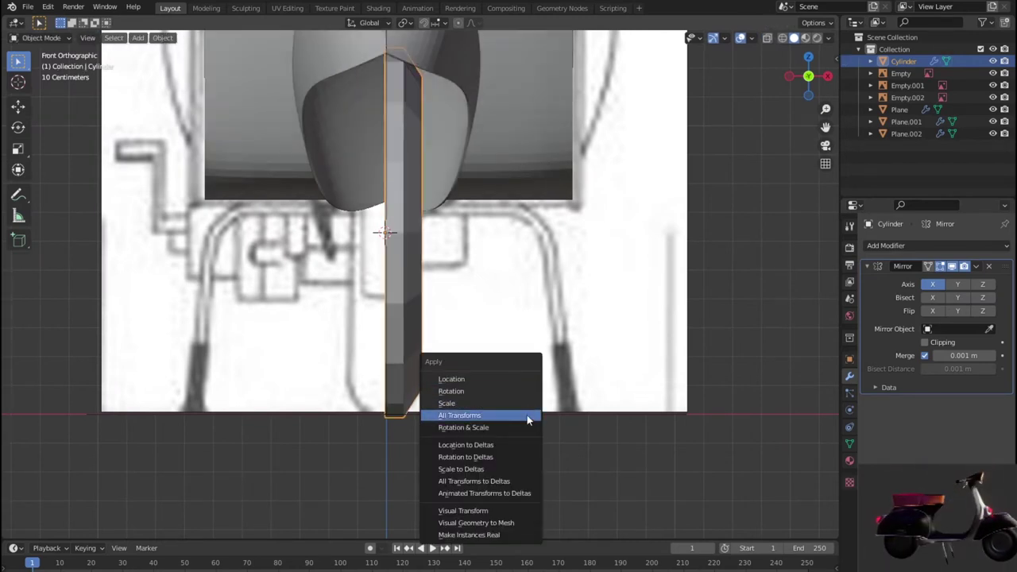
left_click(527, 414)
scroll(539, 386, "down", 4)
mouse_move(538, 387)
middle_mouse_down()
mouse_move(470, 391)
mouse_move(581, 389)
mouse_move(621, 411)
middle_mouse_up()
key("KP_1")
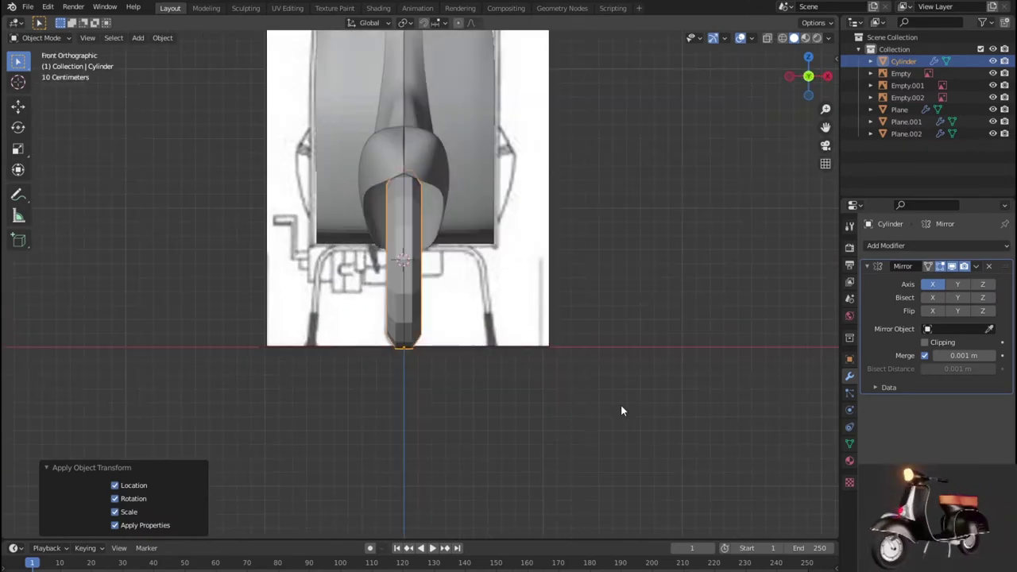
scroll(620, 405, "up", 4)
key("shift+z")
scroll(590, 405, "up", 1)
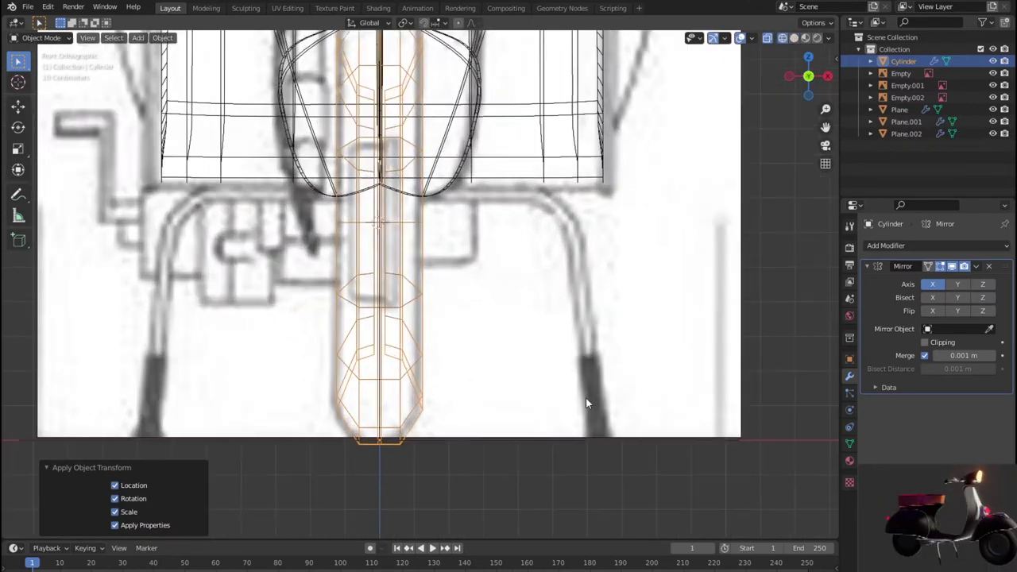
Return to Edit Mode on the cylinder in front view, framed on its bottom.
key("Tab")
key("a")
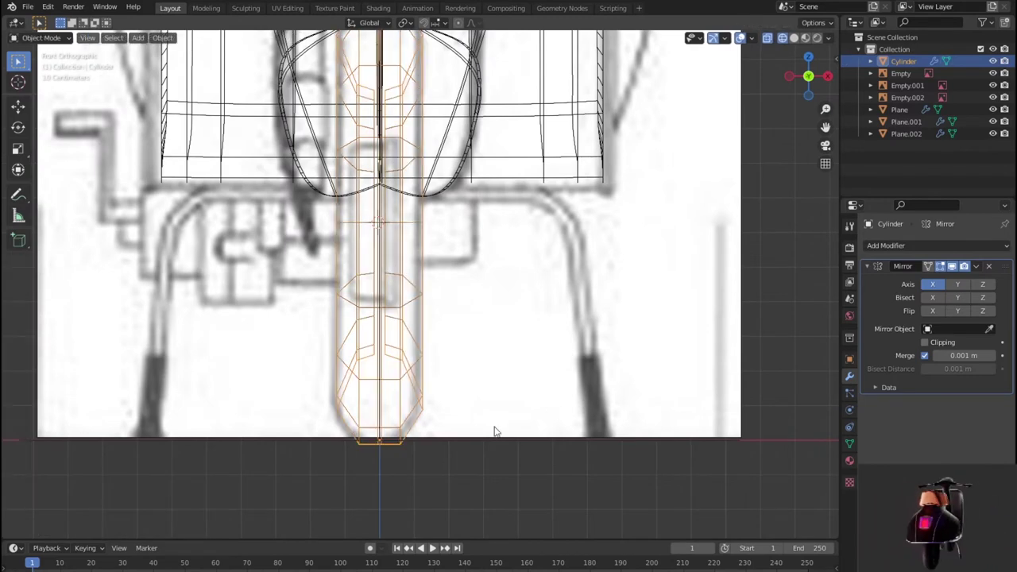
key("Tab")
middle_click_drag(495, 432, 493, 425)
key("KP_1")
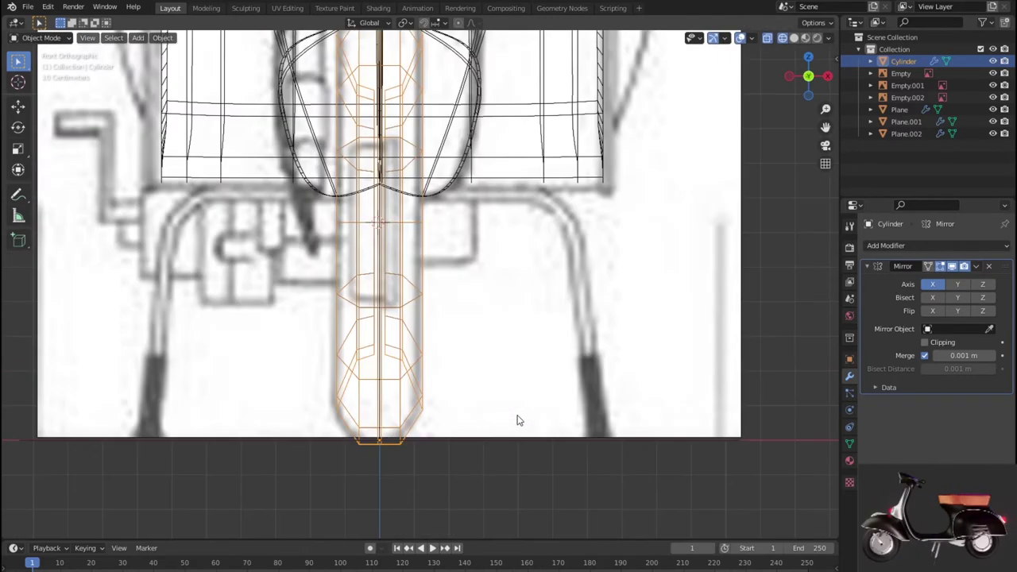
scroll(516, 419, "up", 3)
key("Tab")
middle_click_drag(505, 395, 508, 131, "shift")
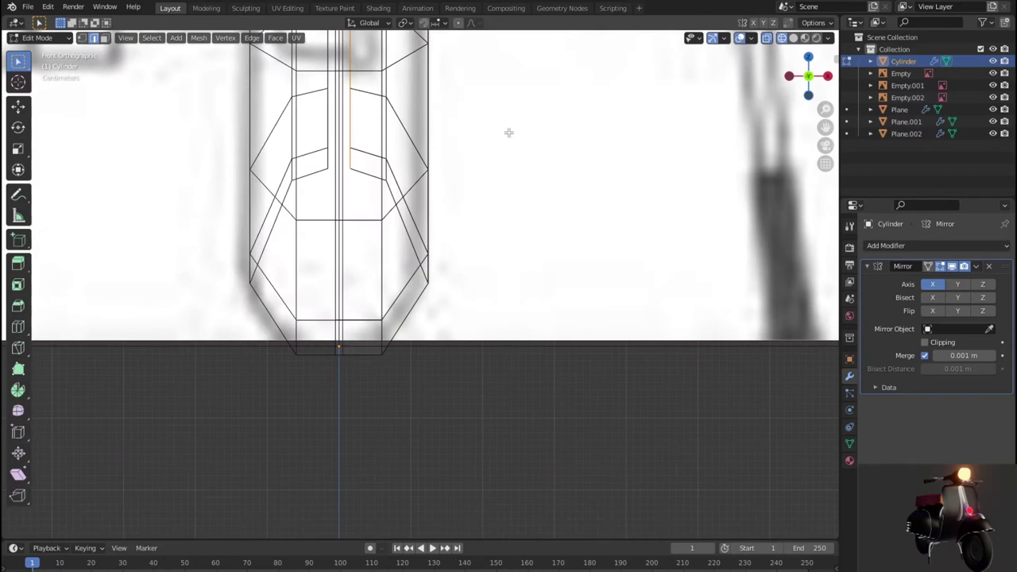
Box-select the wheel's bottom vertices in vertex mode and scale them to 0.957.
key("1")
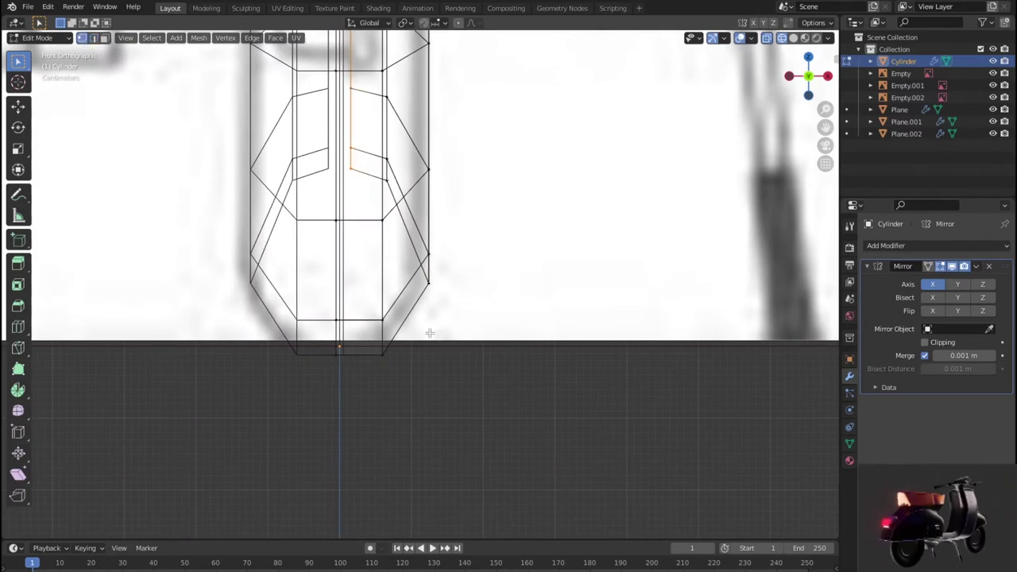
left_click_drag(380, 335, 355, 342)
scroll(374, 342, "down", 3)
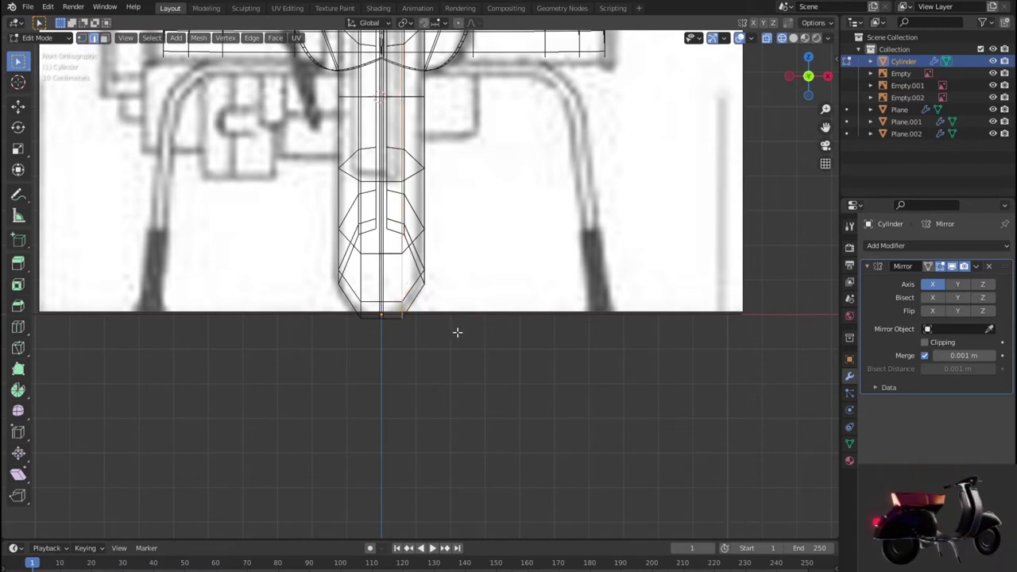
key("s")
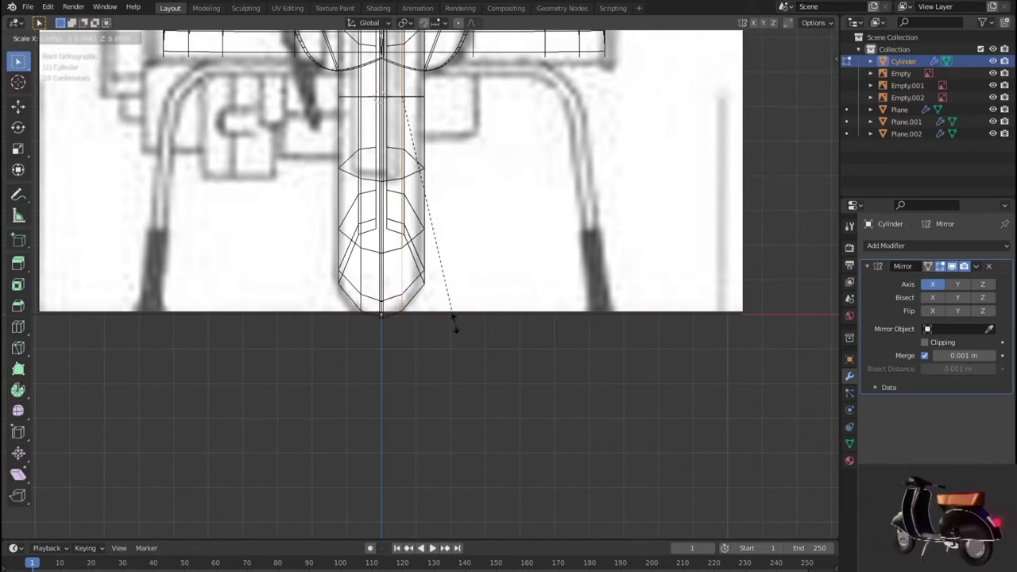
left_click(459, 325)
mouse_move(460, 326)
middle_mouse_down()
mouse_move(438, 342)
mouse_move(486, 345)
mouse_move(420, 355)
mouse_move(400, 341)
mouse_move(581, 354)
mouse_move(663, 325)
mouse_move(438, 358)
mouse_move(850, 344)
middle_mouse_up()
Add a Subdivision Surface modifier with Levels Viewport 3, then return to Object Mode.
left_click(891, 246)
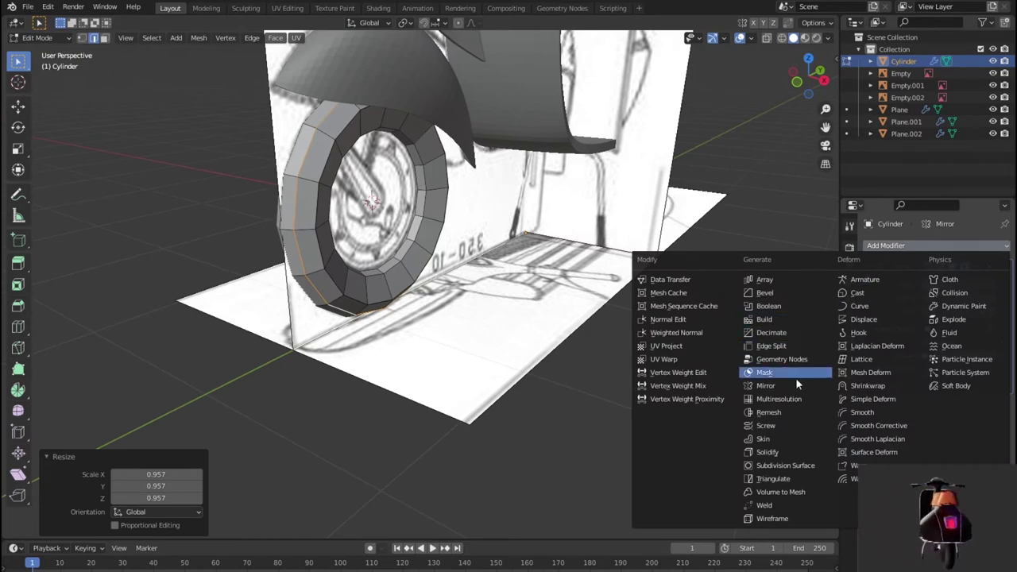
left_click(811, 463)
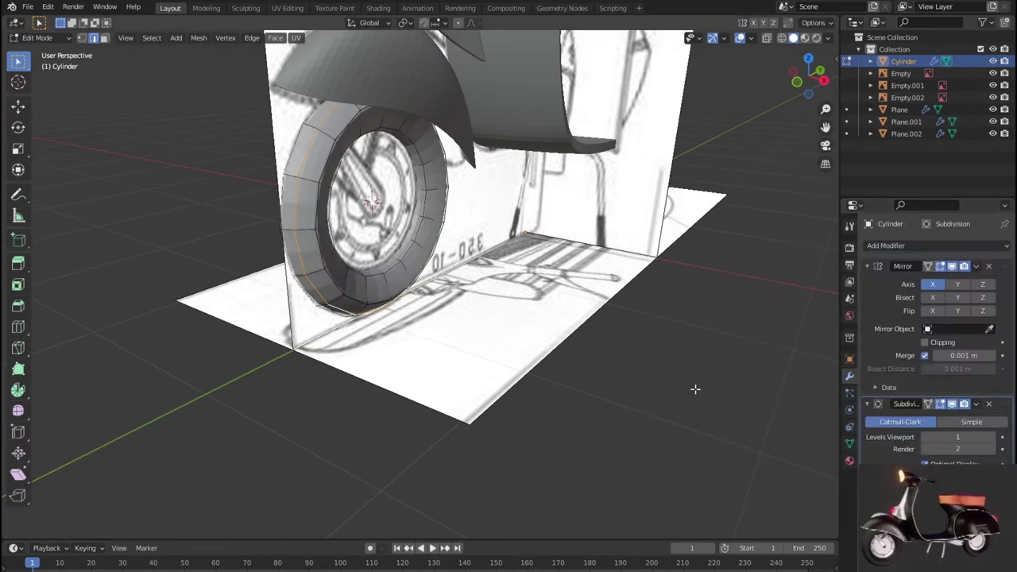
left_click(993, 437)
left_click(992, 437)
mouse_move(740, 397)
middle_mouse_down()
mouse_move(669, 400)
mouse_move(682, 402)
middle_mouse_up()
key("shift+z")
key("shift+z")
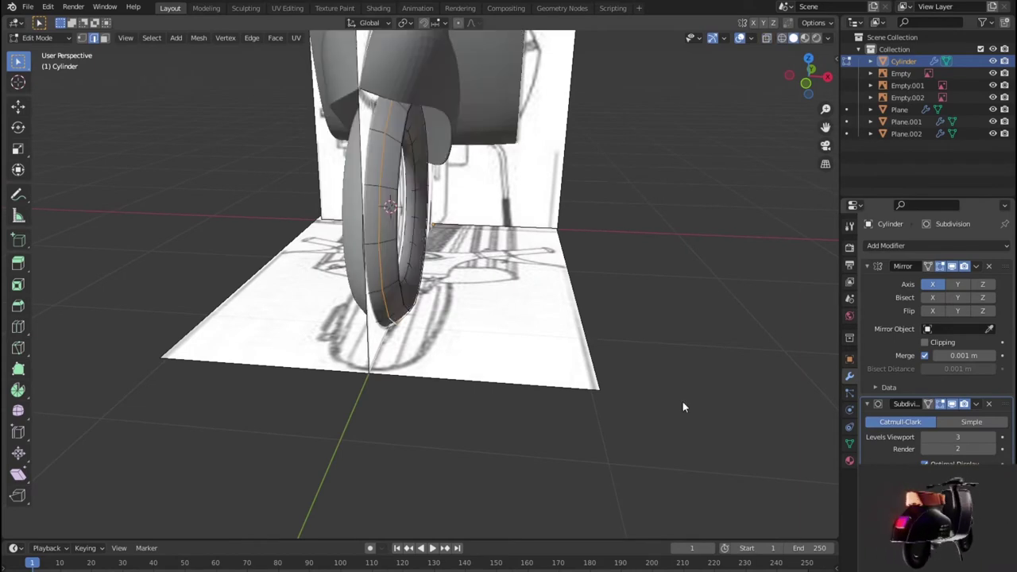
key("Tab")
mouse_move(677, 400)
middle_mouse_down()
mouse_move(491, 359)
mouse_move(650, 397)
mouse_move(529, 373)
middle_mouse_up()
Scale an inner tyre edge loop inward to 0.767 to round the profile.
key("Tab")
scroll(528, 373, "up", 3)
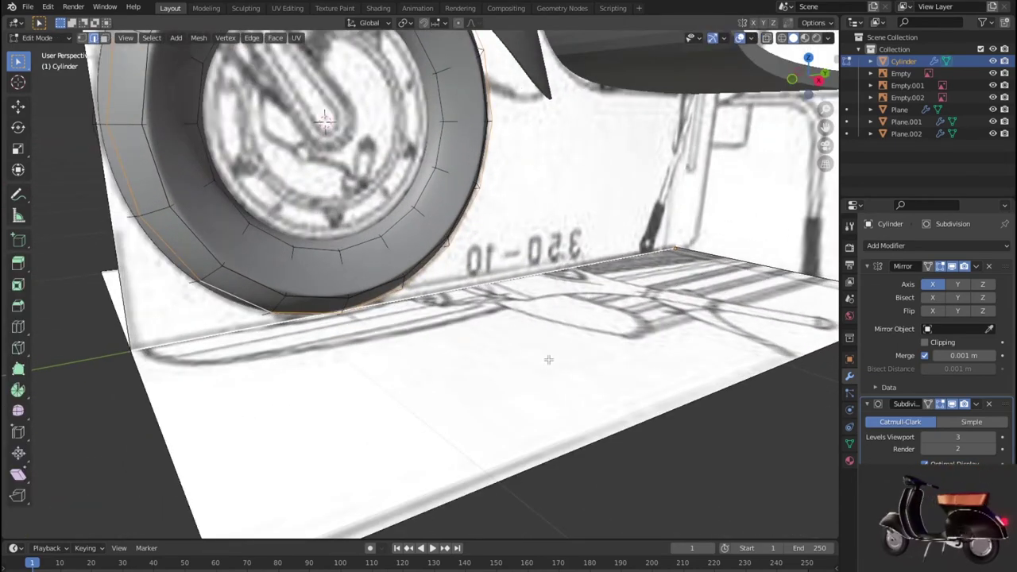
mouse_move(548, 360)
middle_mouse_down()
mouse_move(479, 320)
mouse_move(491, 333)
middle_mouse_up()
key("alt+a")
left_click(422, 260, "alt")
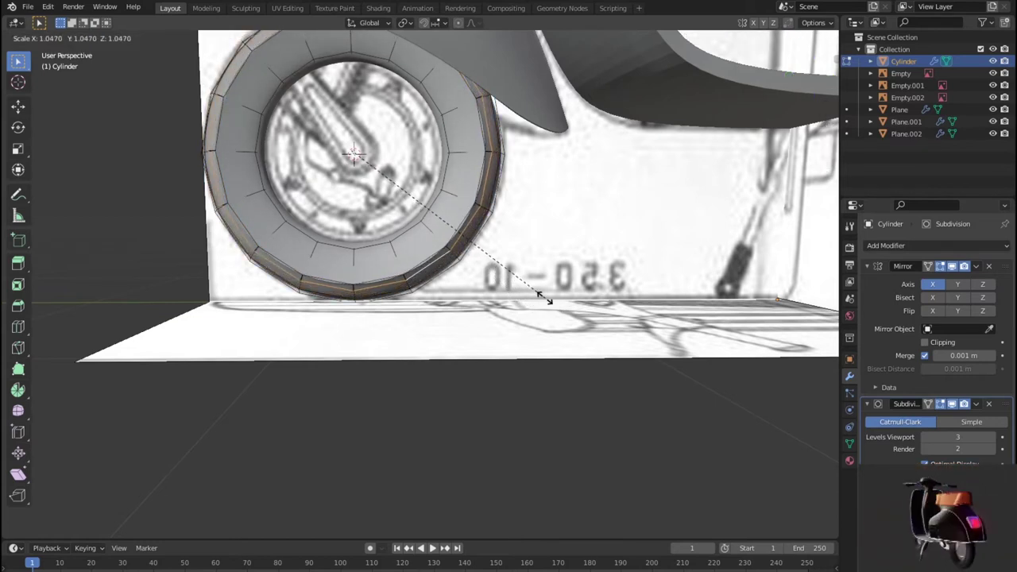
left_click(542, 296)
left_click(537, 299)
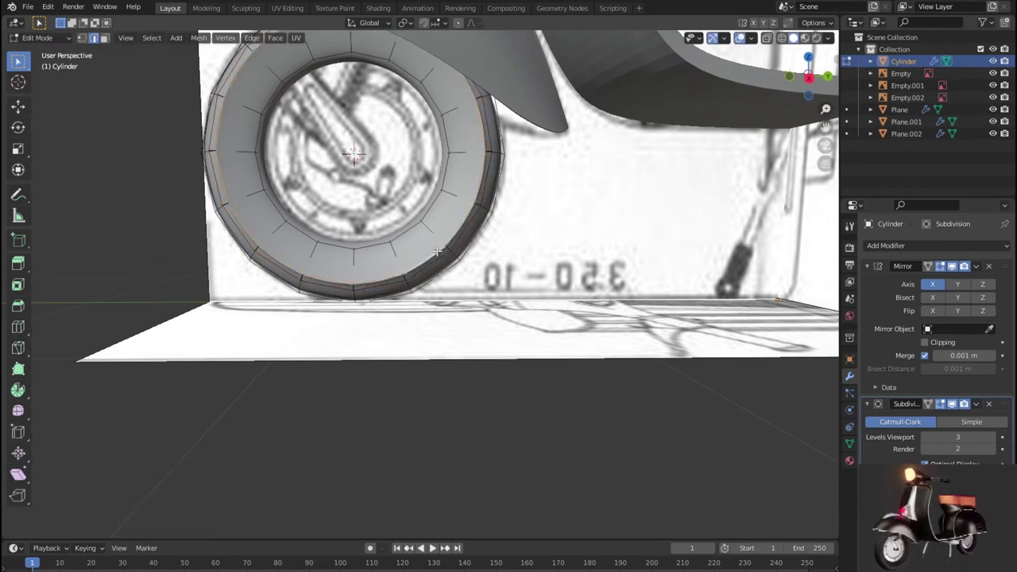
key("s")
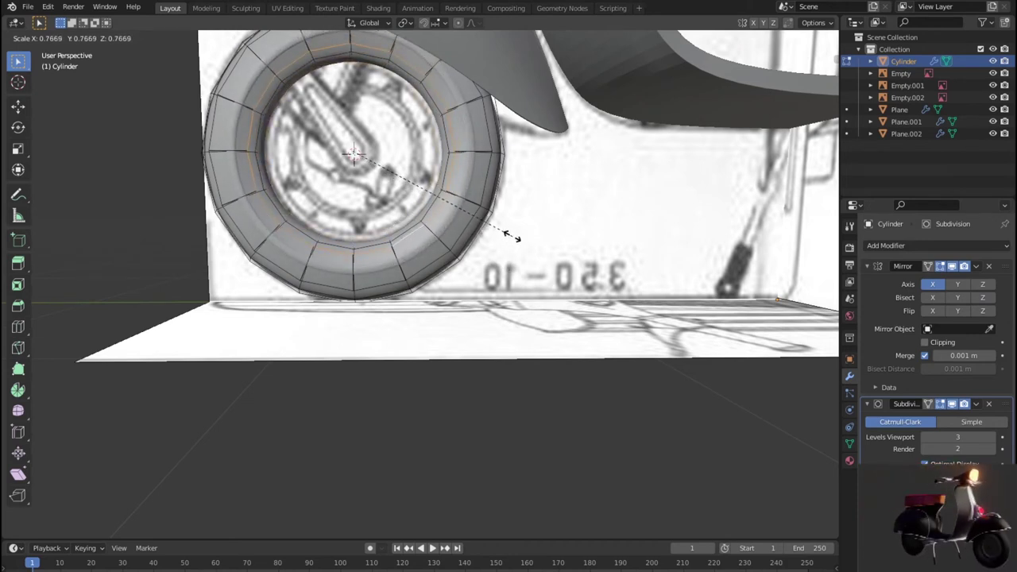
left_click(512, 236)
middle_click_drag(512, 236, 586, 324)
Check the tyre in wireframe from the right side and choose another edge loop.
key("shift+z")
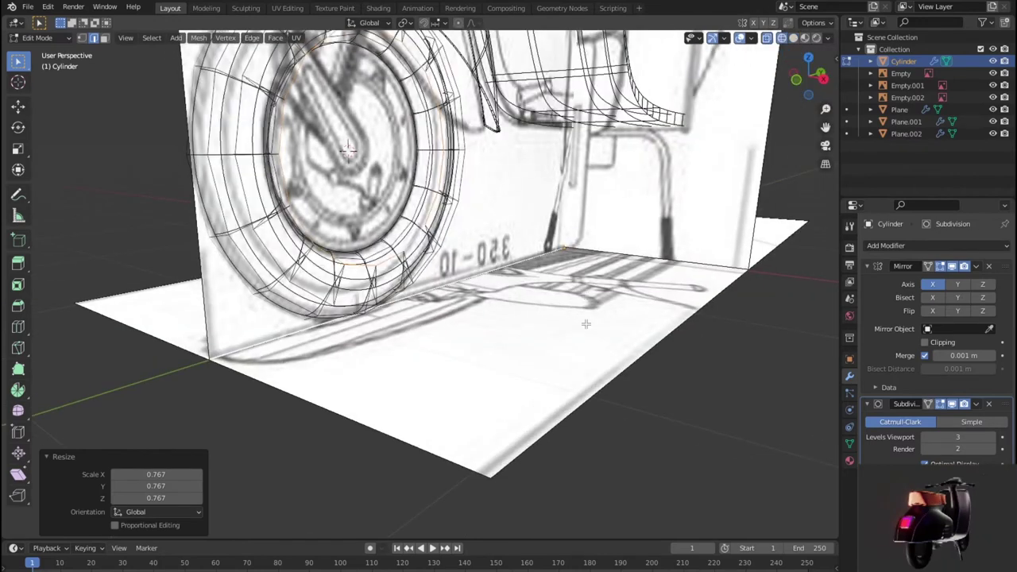
key("shift+z")
key("KP_3")
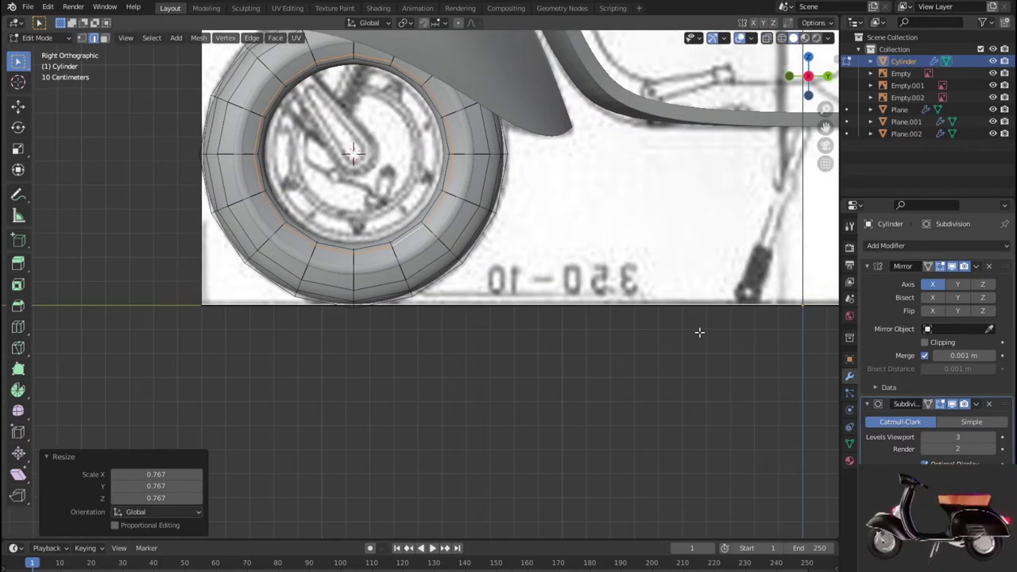
scroll(699, 332, "up", 1)
key("shift+z")
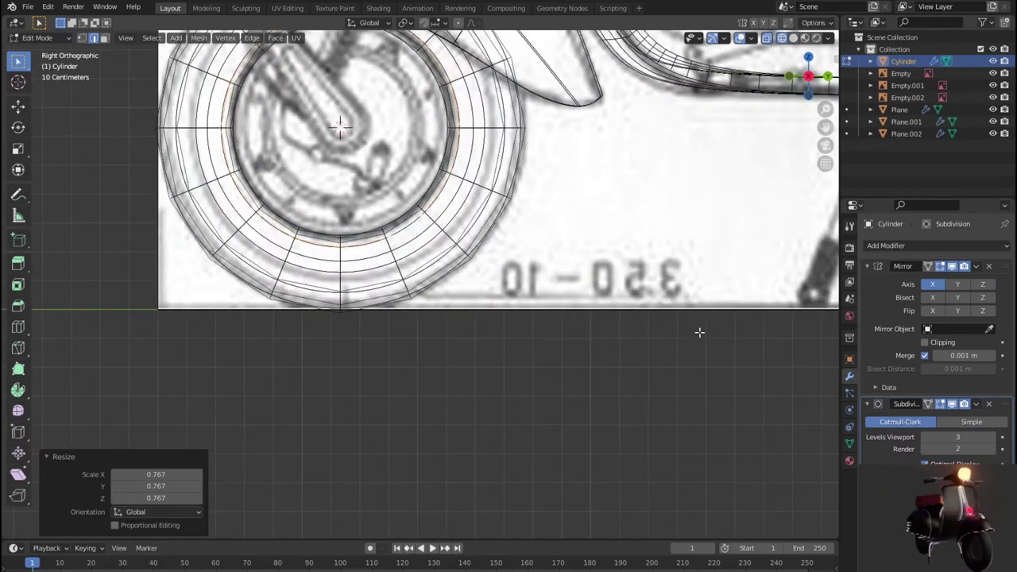
key("shift+z")
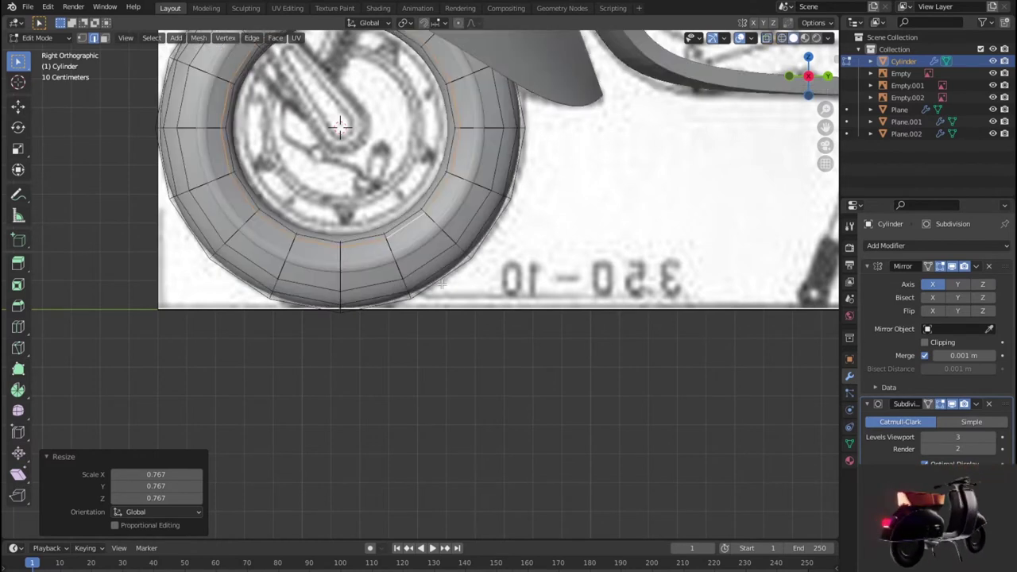
left_click(387, 263, "alt")
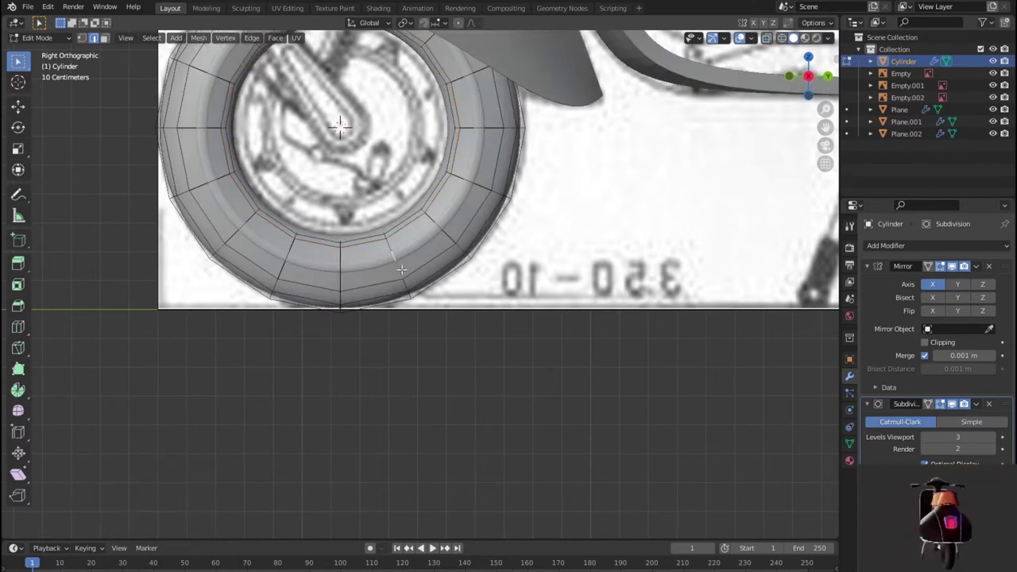
left_click(397, 230)
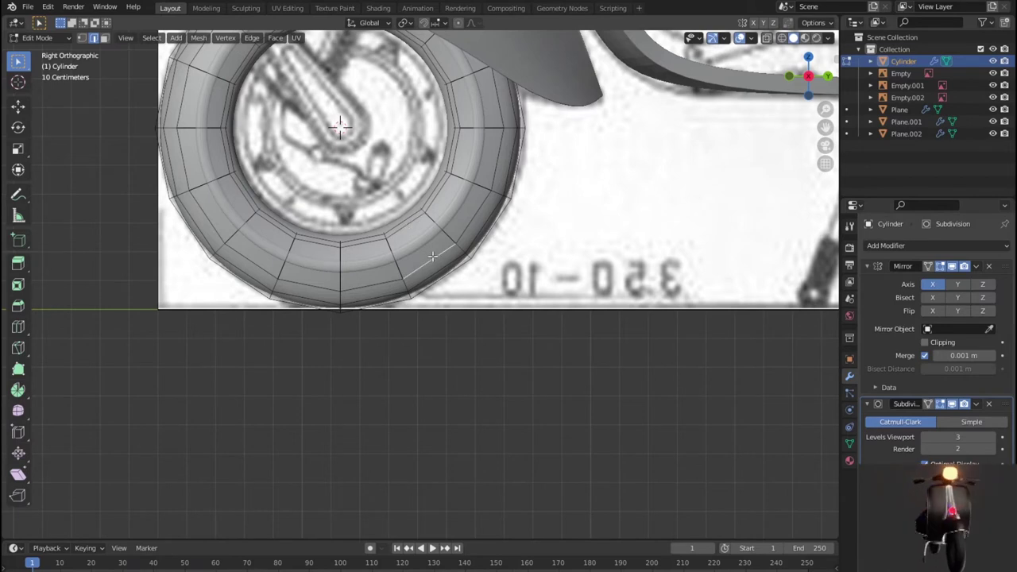
left_click(433, 256, "alt")
Try scaling that loop to 0.942, undo it, and go back to Object Mode.
key("s")
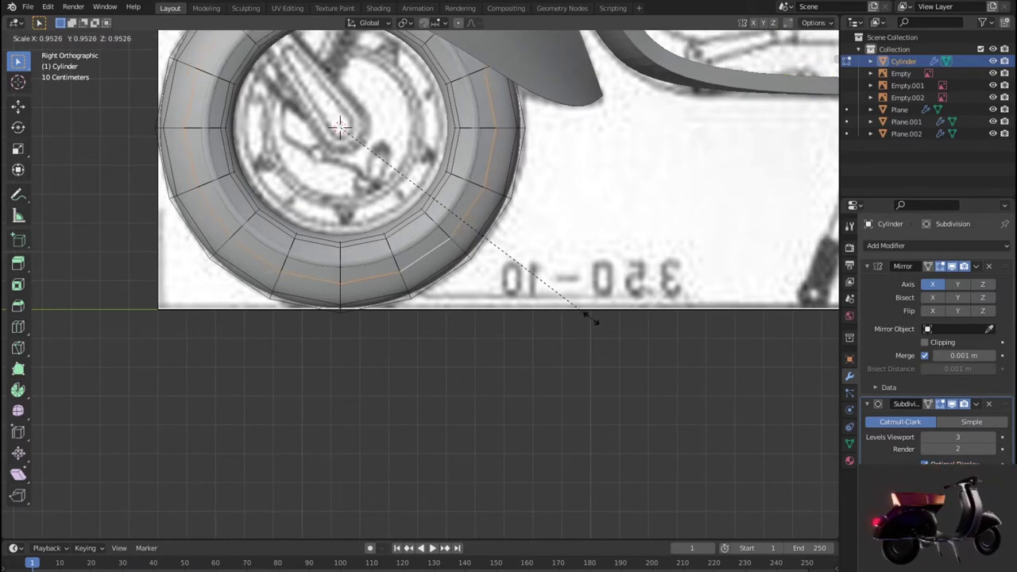
left_click(587, 316)
key("shift+z")
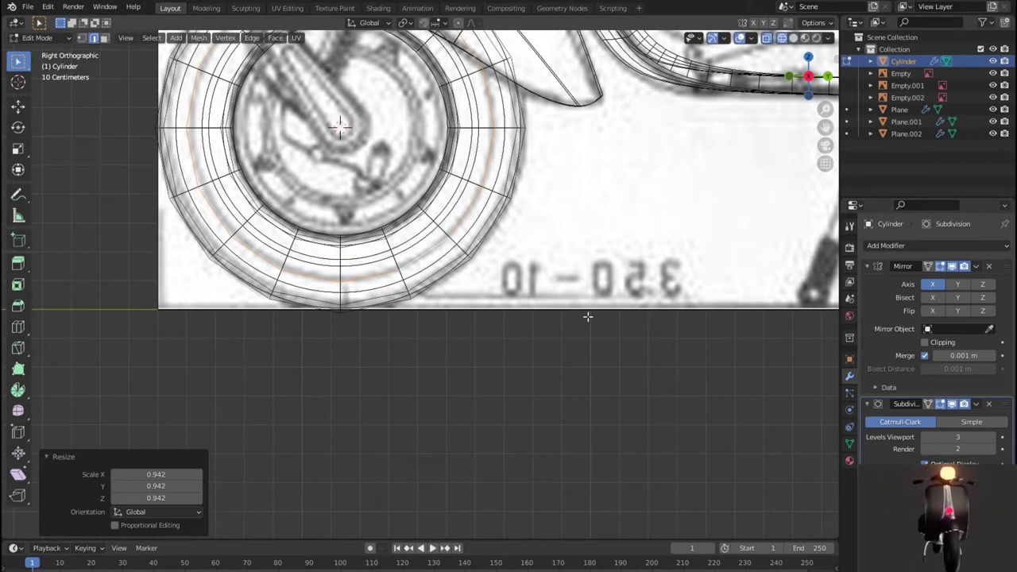
key("ctrl+z")
scroll(587, 317, "down", 2)
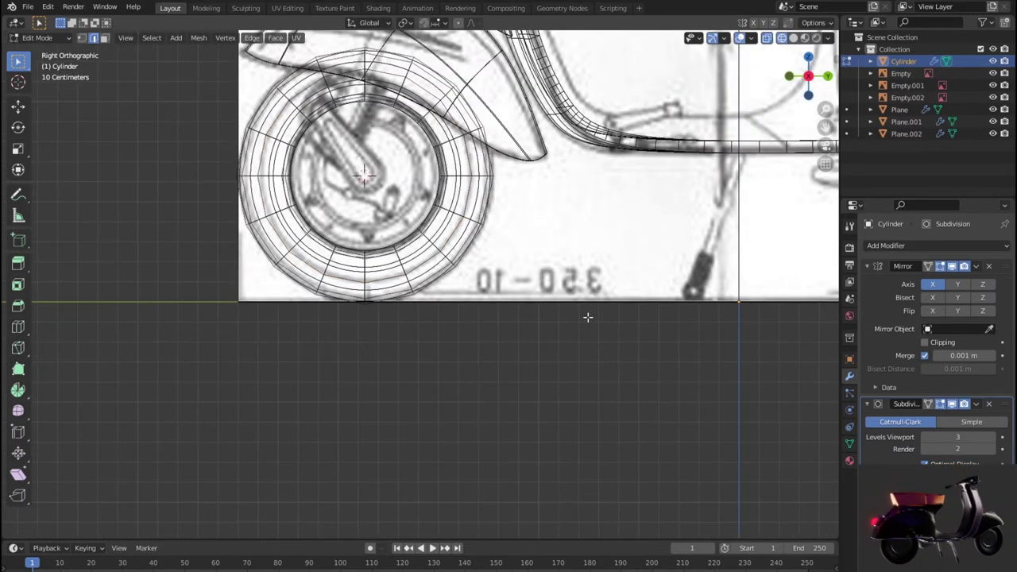
key("shift+z")
mouse_move(587, 316)
middle_mouse_down()
mouse_move(640, 325)
mouse_move(644, 362)
mouse_move(676, 383)
mouse_move(695, 387)
mouse_move(724, 374)
mouse_move(642, 382)
mouse_move(624, 371)
middle_mouse_up()
key("Tab")
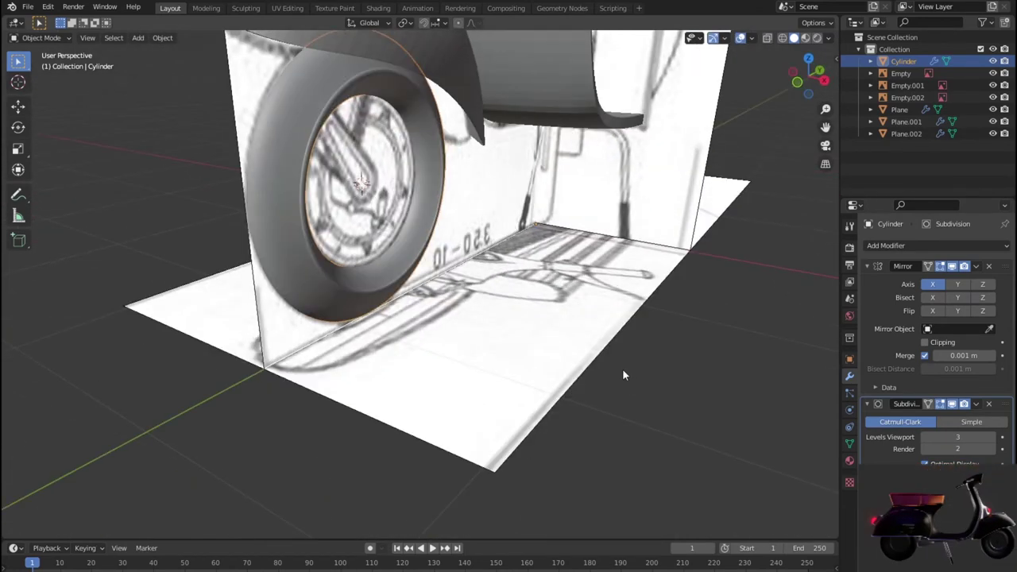
Orbit and zoom to face the wheel side-on, leaving it in wireframe.
key("shift+z")
mouse_move(504, 355)
middle_mouse_down()
mouse_move(452, 345)
mouse_move(434, 320)
middle_mouse_up()
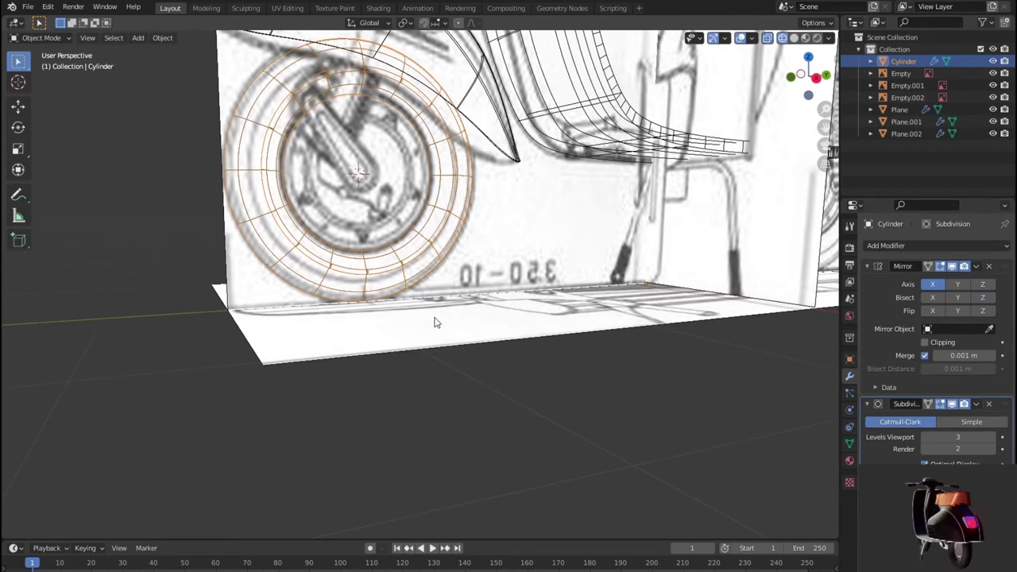
key("shift+z")
middle_click_drag(441, 278, 476, 353)
scroll(473, 350, "up", 2)
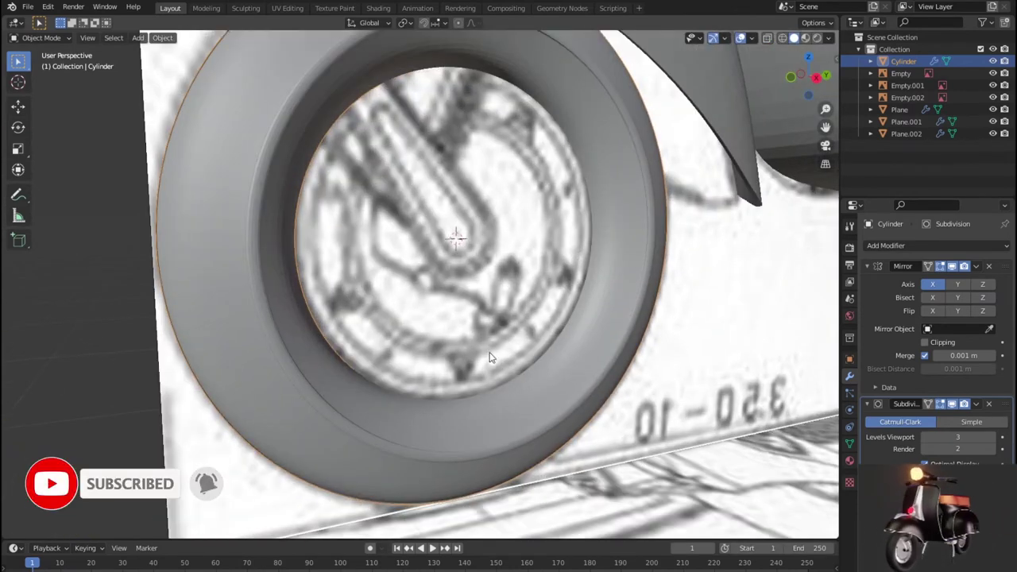
scroll(469, 348, "up", 1)
scroll(468, 347, "up", 1)
scroll(469, 344, "down", 2)
scroll(470, 342, "down", 1)
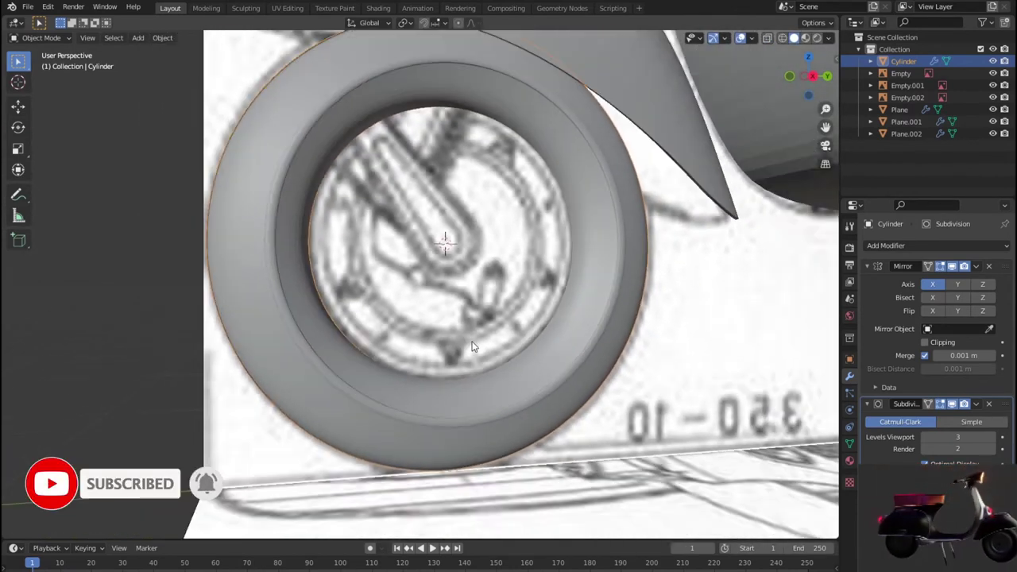
key("shift+z")
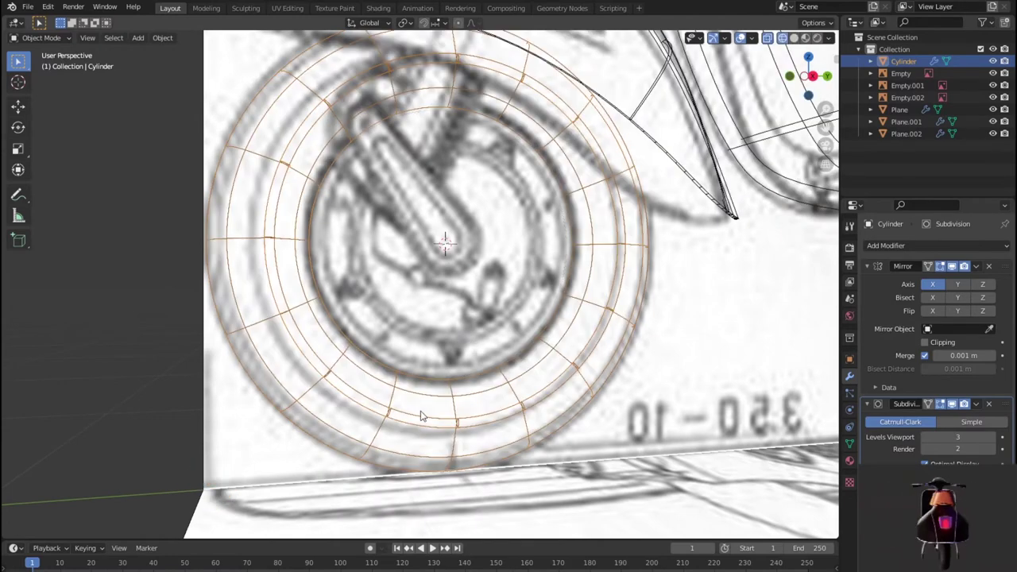
Reselect the Cylinder in Edit Mode and pick an edge loop on the tyre's outer ring.
left_click(422, 417)
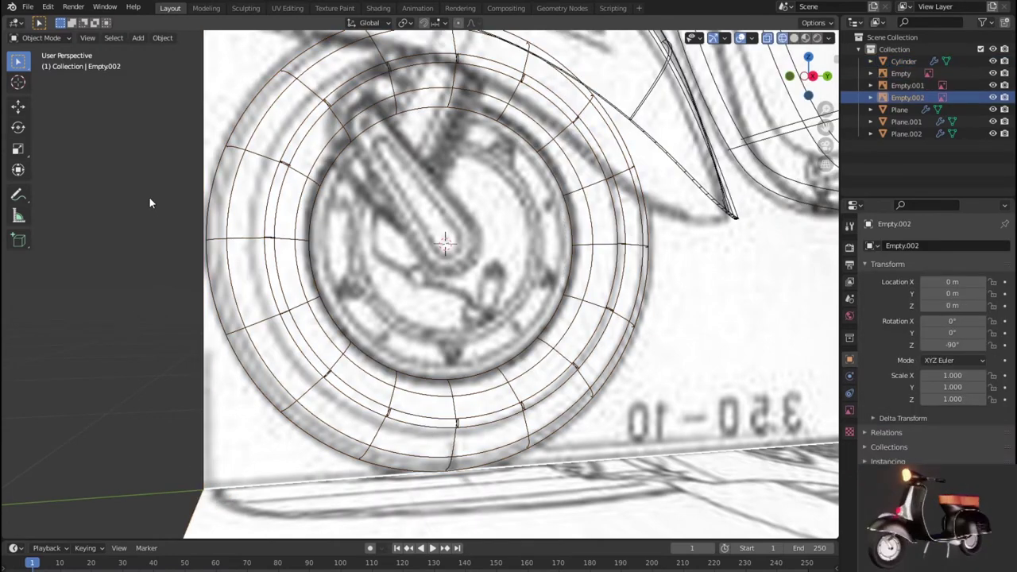
left_click(238, 161)
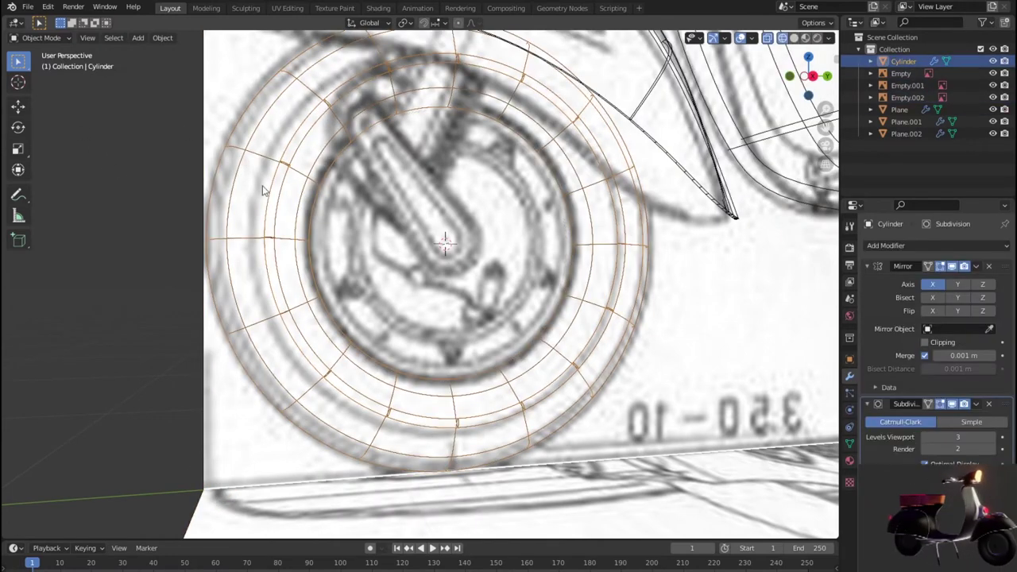
key("Tab")
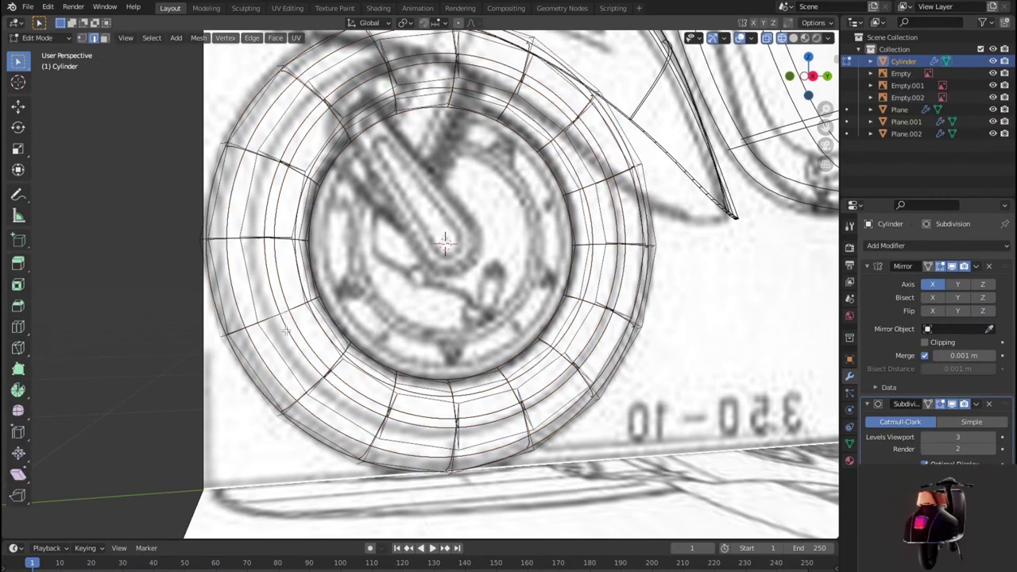
left_click(292, 338, "alt")
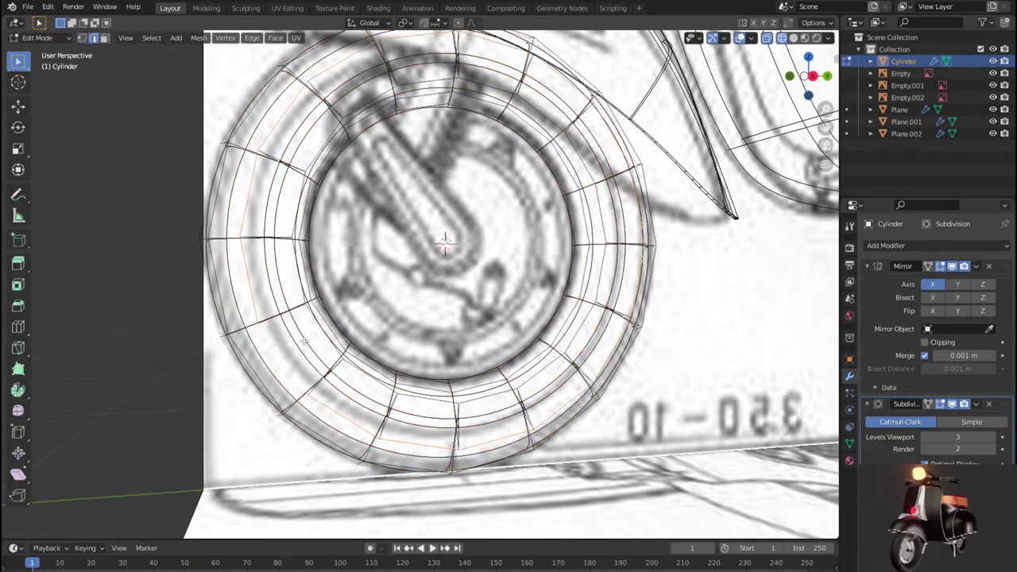
left_click(309, 343, "alt")
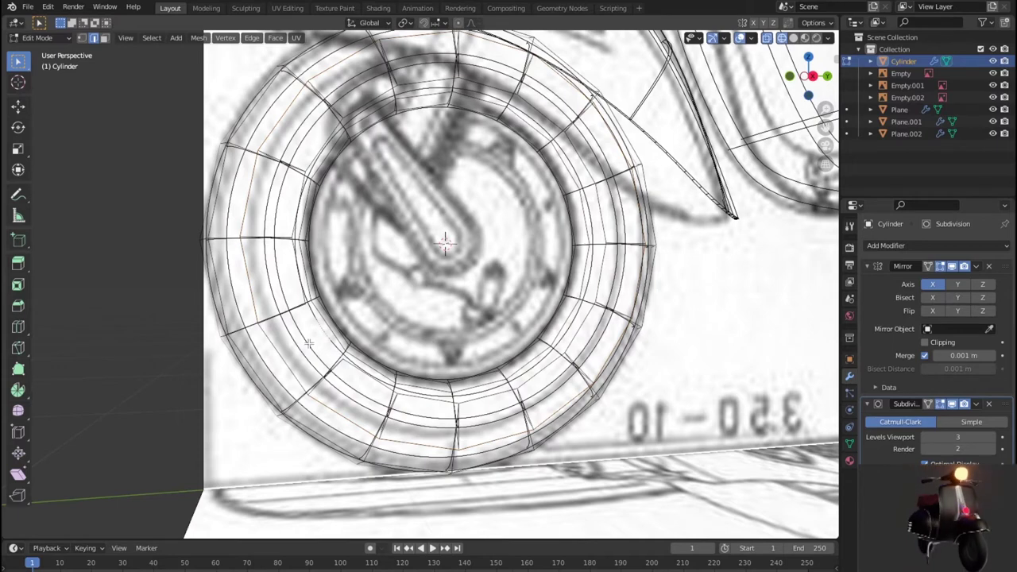
left_click(309, 344, "alt")
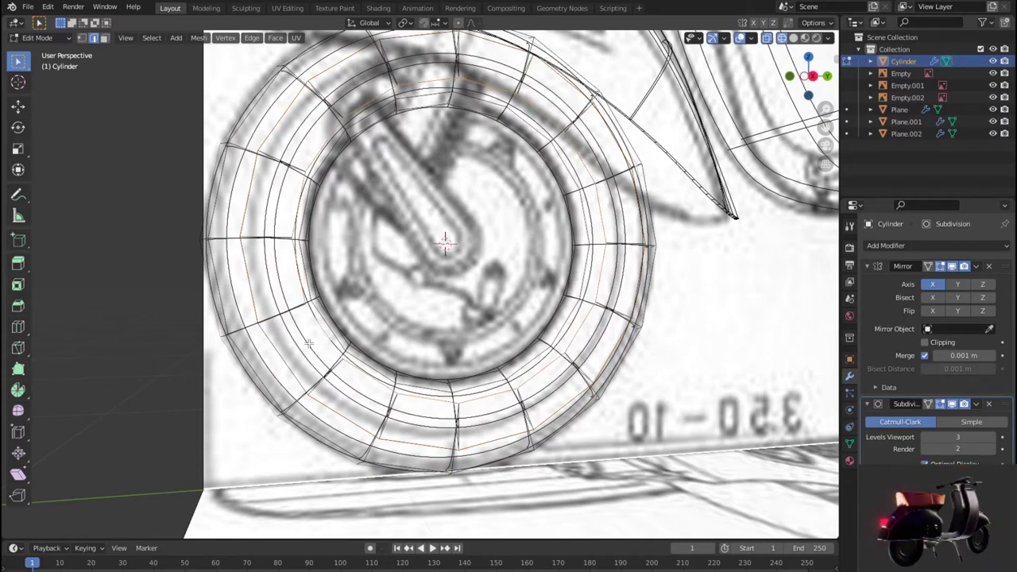
right_click(309, 343)
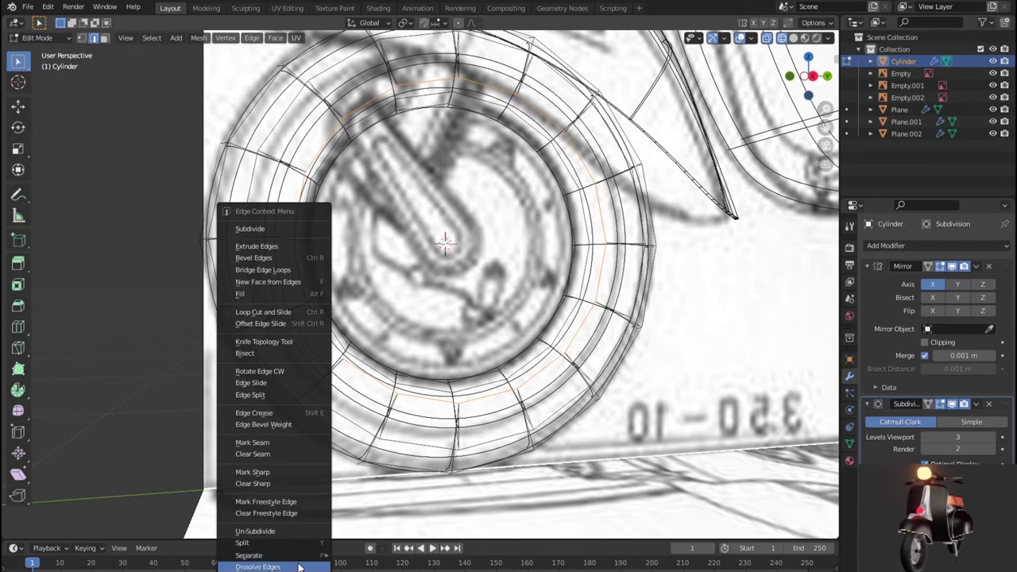
left_click(299, 567)
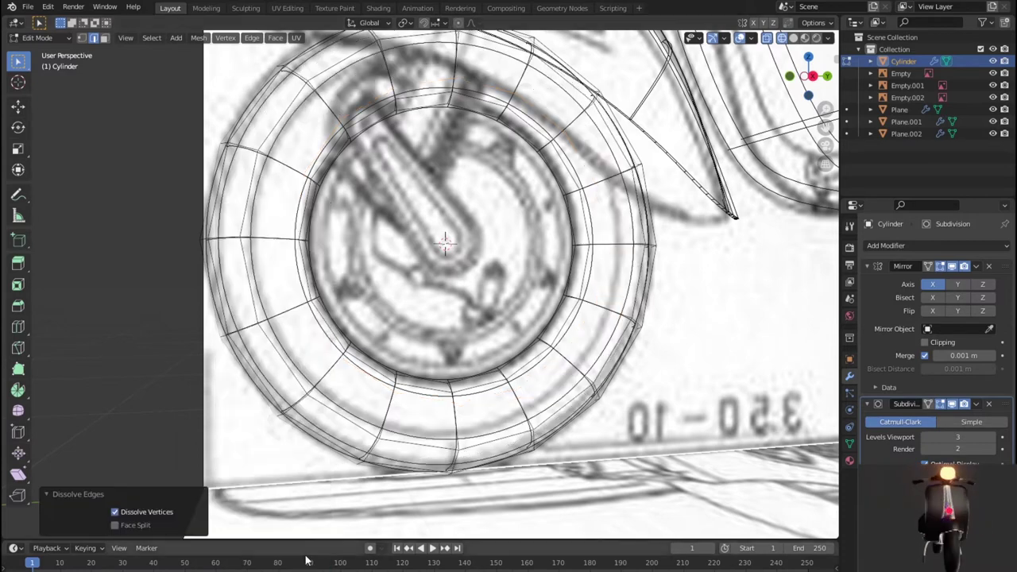
key("shift+z")
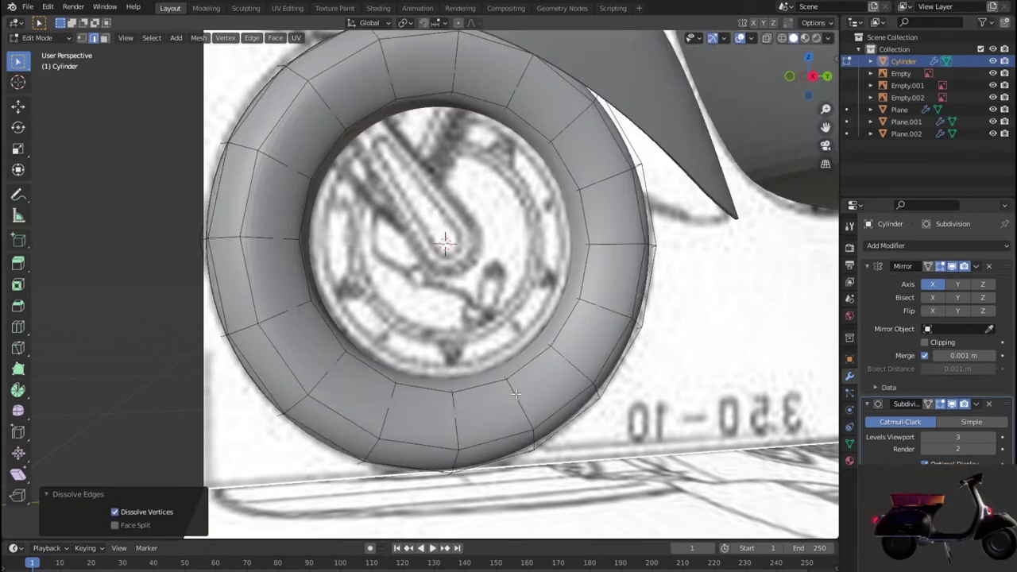
scroll(516, 394, "down", 3)
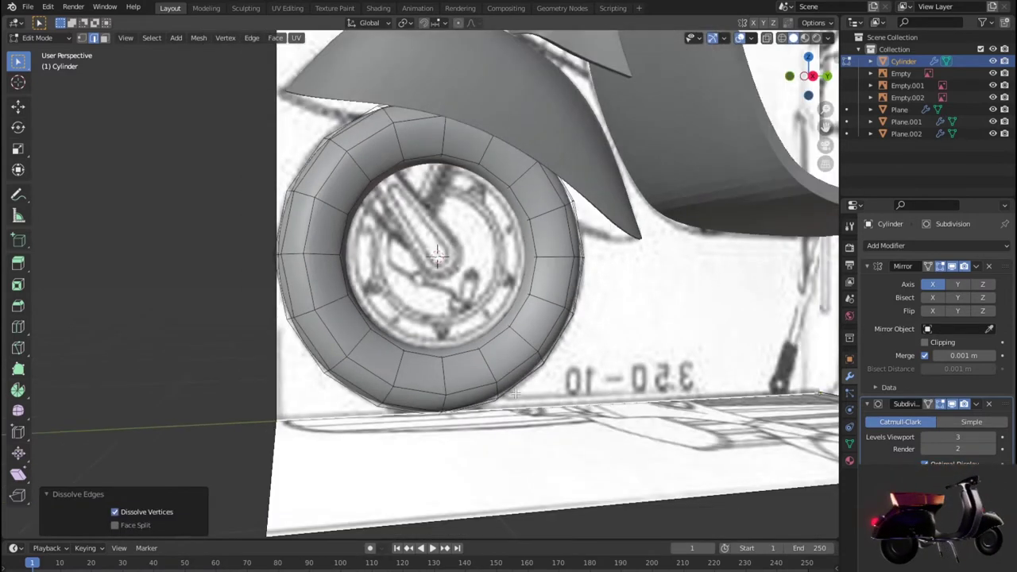
mouse_move(516, 393)
middle_mouse_down()
mouse_move(458, 369)
mouse_move(585, 351)
middle_mouse_up()
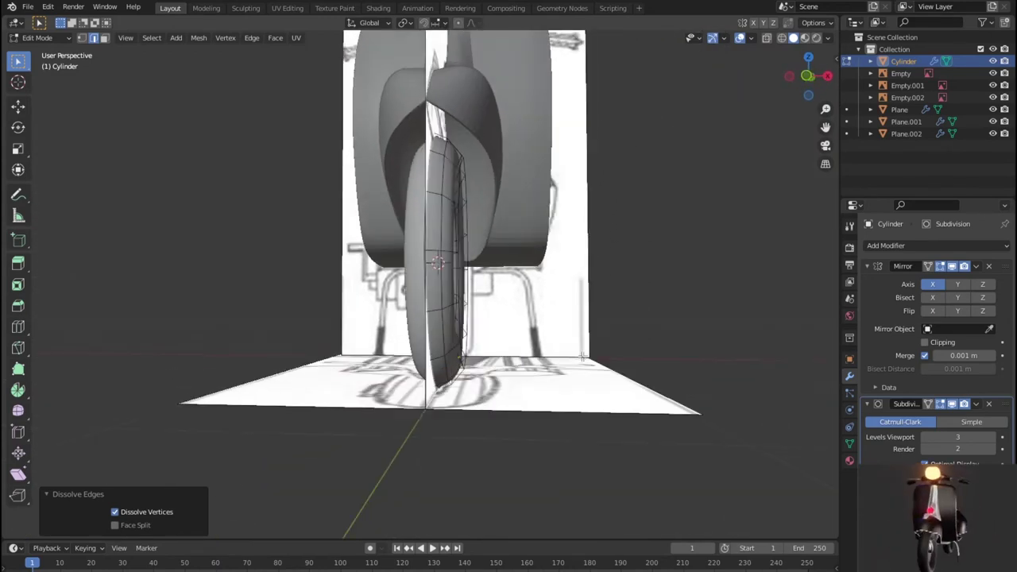
key("shift+z")
key("shift+z")
key("Tab")
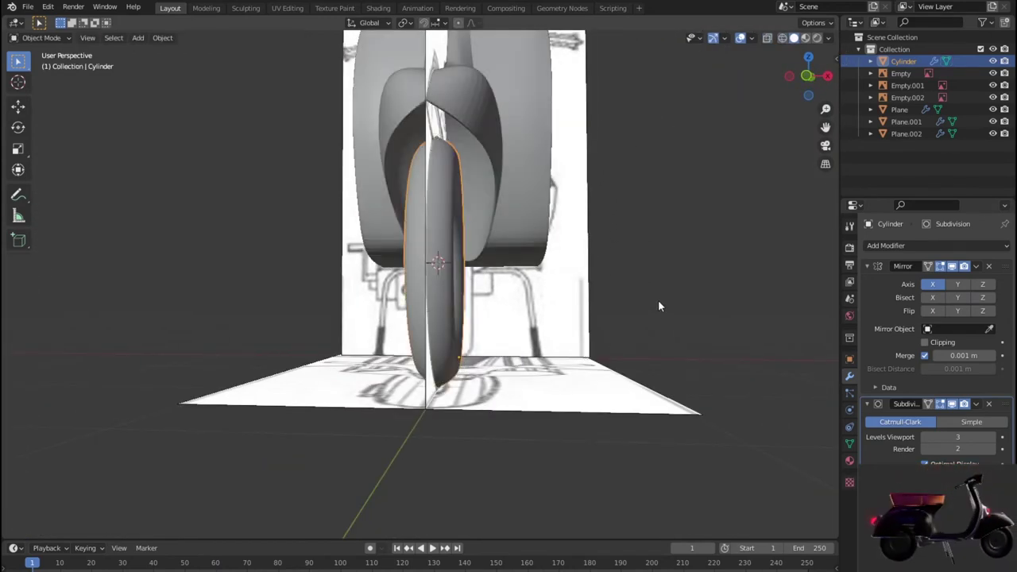
left_click(659, 301)
middle_click_drag(654, 300, 727, 311)
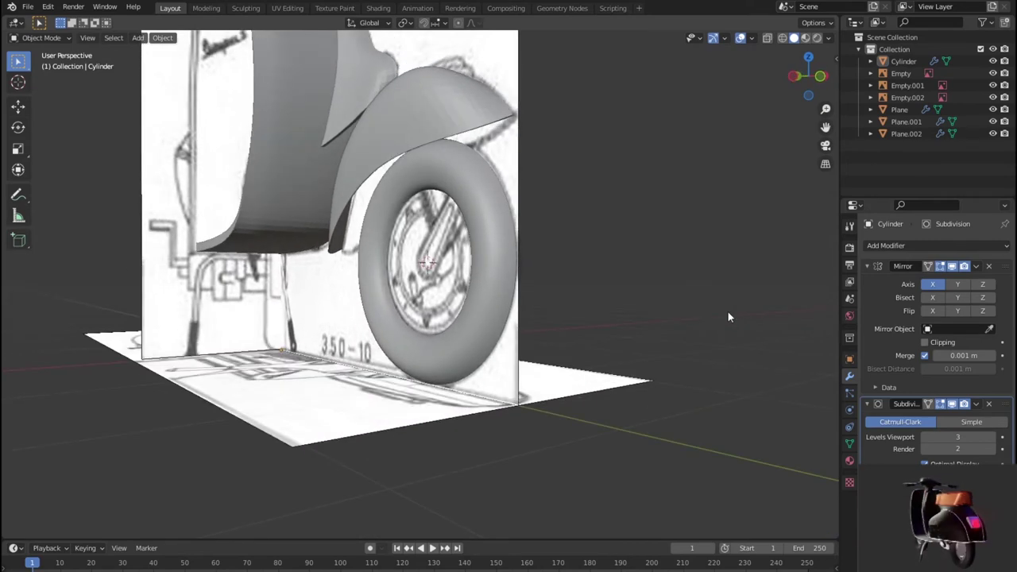
mouse_move(636, 323)
middle_mouse_down()
mouse_move(581, 322)
mouse_move(597, 328)
middle_mouse_up()
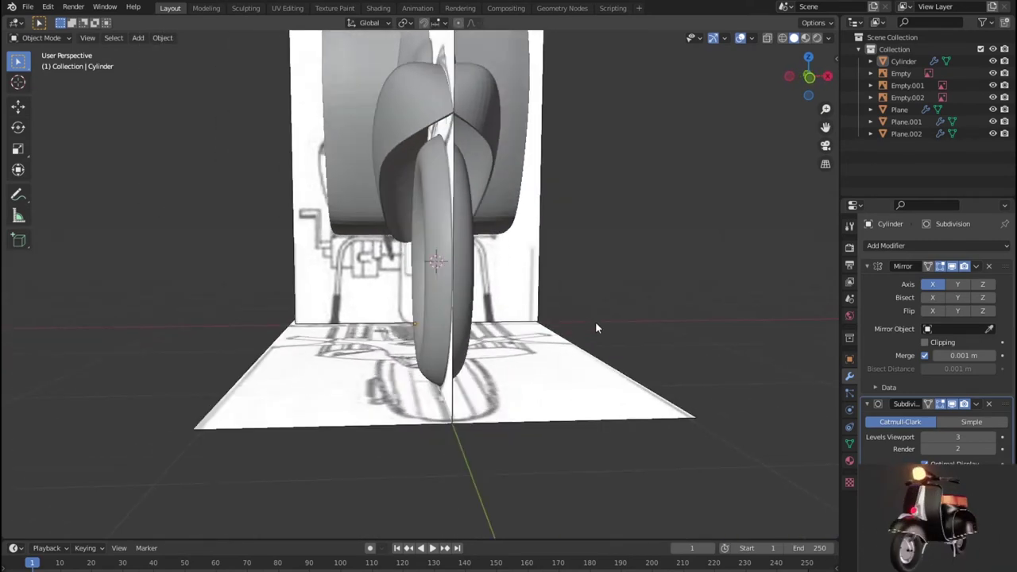
key("KP_7")
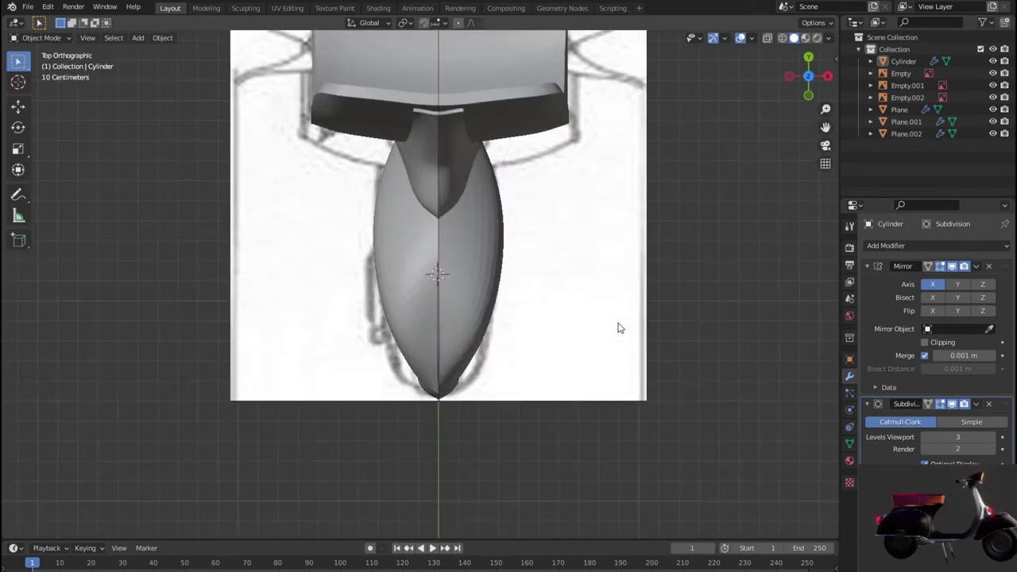
scroll(620, 328, "up", 1)
scroll(618, 327, "up", 1)
scroll(611, 329, "down", 1)
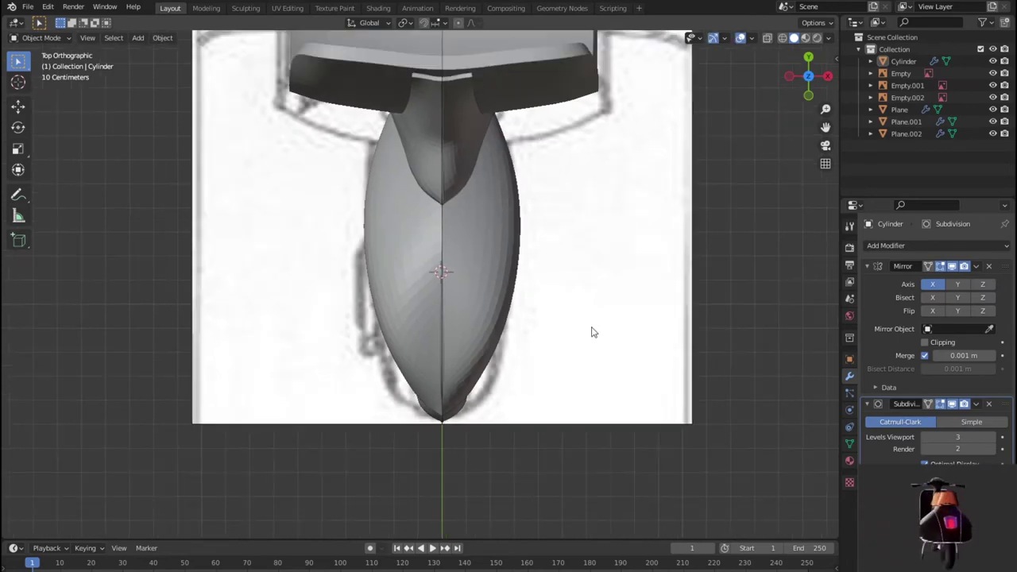
mouse_move(584, 322)
middle_mouse_down()
mouse_move(592, 272)
mouse_move(683, 211)
mouse_move(620, 268)
mouse_move(646, 272)
middle_mouse_up()
key("KP_7")
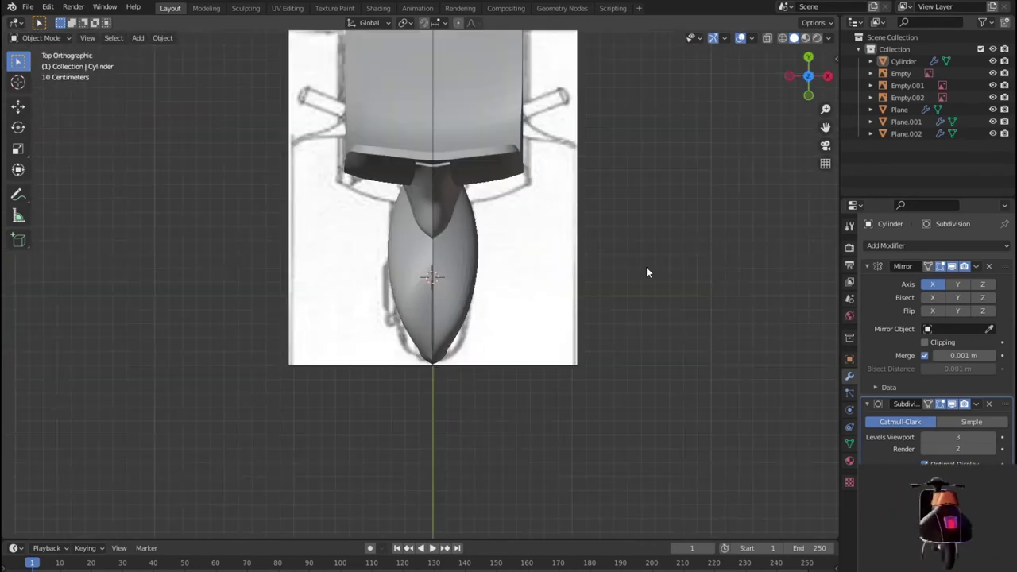
scroll(646, 270, "up", 1)
scroll(534, 332, "up", 1)
Move Plane.001's bottom vertex about 0.093 m in X and −0.043 m in Y, then exit Edit Mode.
left_click(531, 326)
key("Tab")
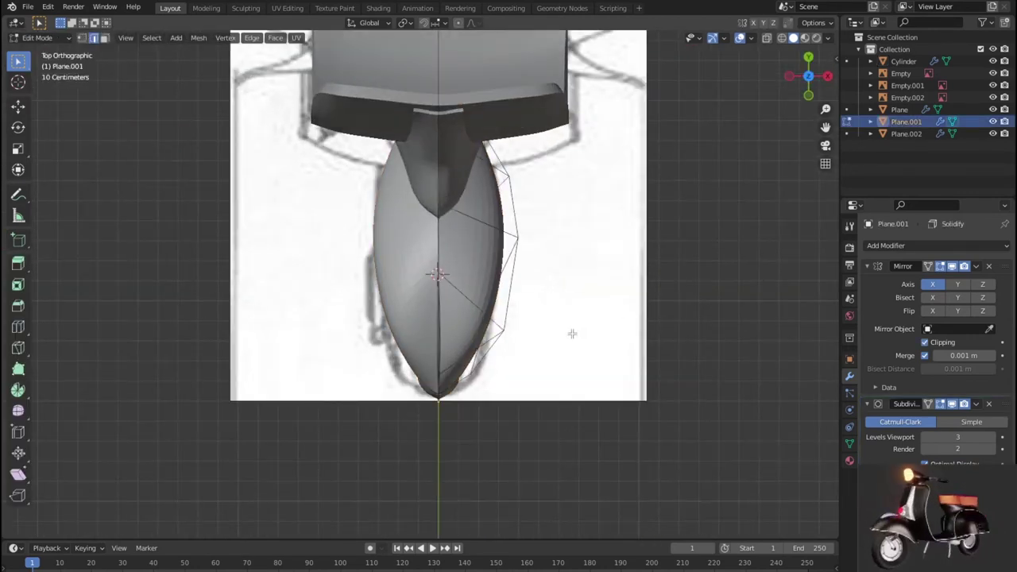
scroll(572, 334, "up", 1)
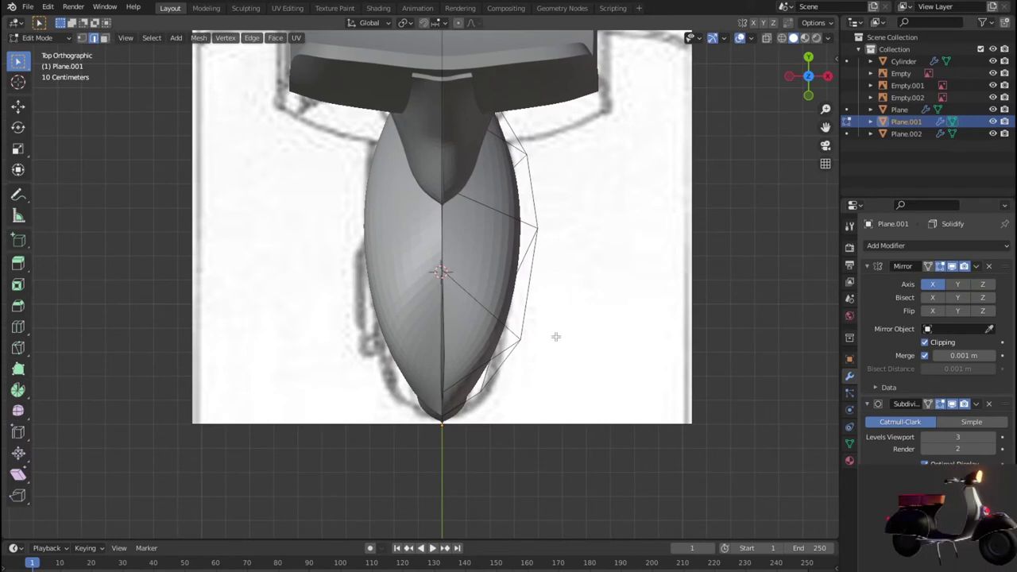
key("1")
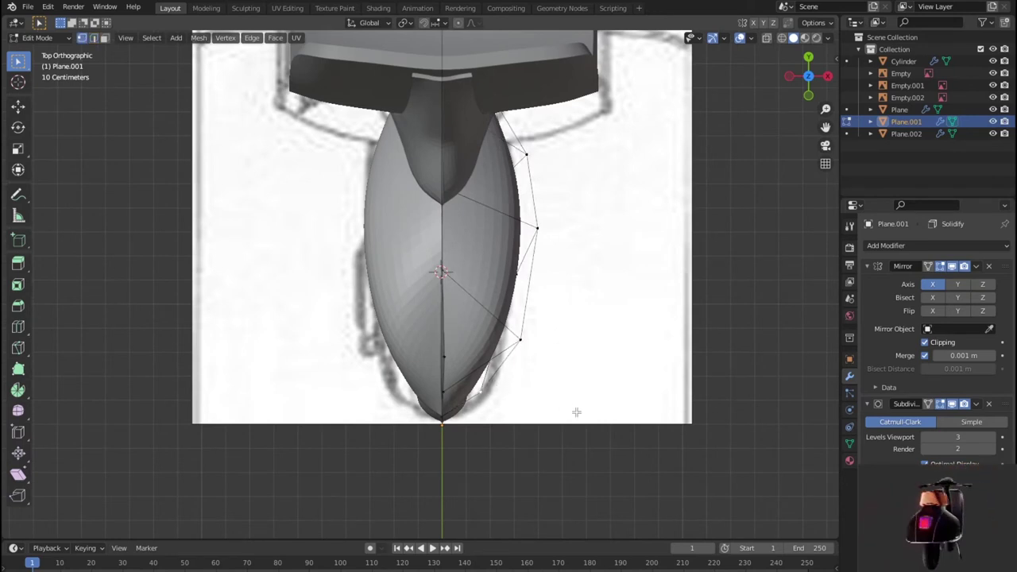
key("g")
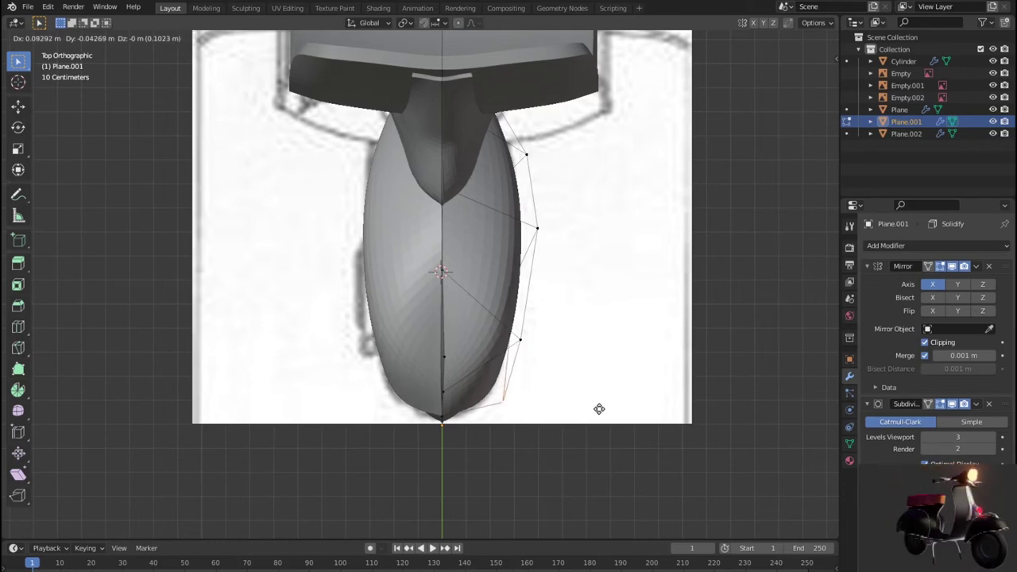
left_click(597, 408)
mouse_move(597, 408)
middle_mouse_down()
mouse_move(585, 336)
mouse_move(599, 314)
mouse_move(583, 294)
mouse_move(558, 296)
mouse_move(540, 363)
mouse_move(611, 262)
mouse_move(634, 243)
mouse_move(644, 253)
middle_mouse_up()
key("KP_1")
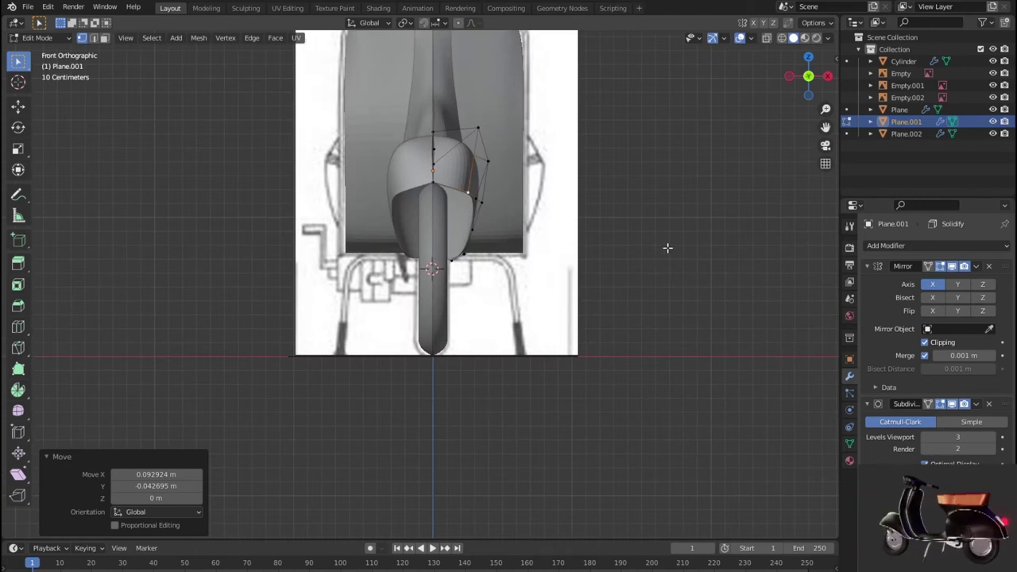
scroll(615, 299, "up", 3)
scroll(545, 329, "up", 2)
key("Tab")
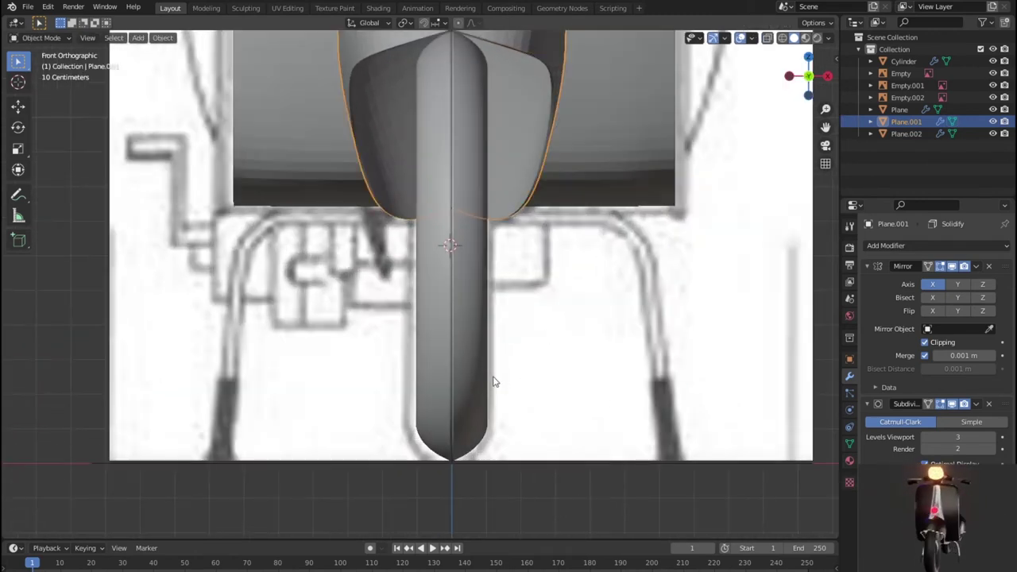
Move the Cylinder's outer side edge loop outward to widen the tyre.
left_click(481, 370)
key("Tab")
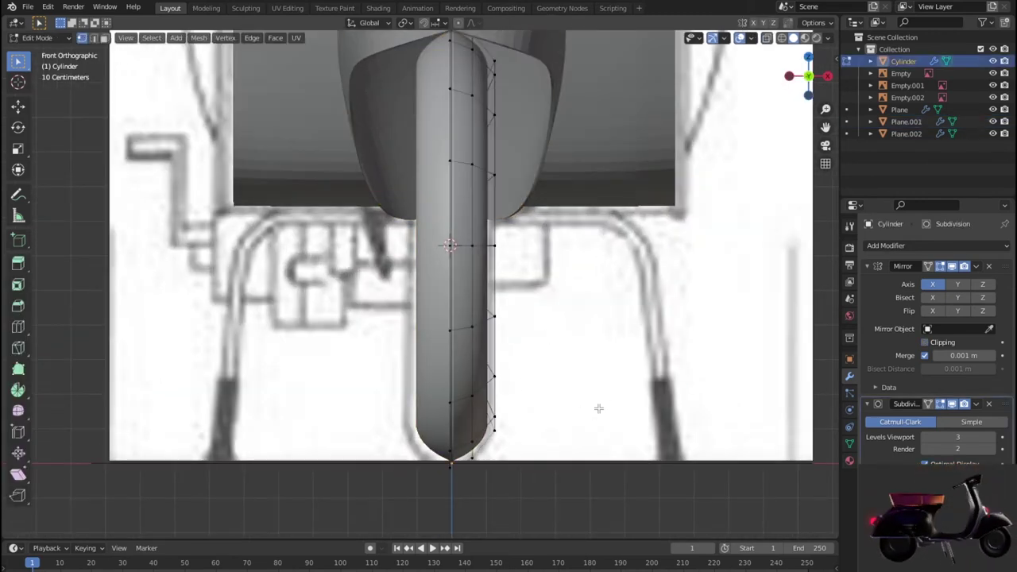
scroll(566, 435, "down", 1)
key("2")
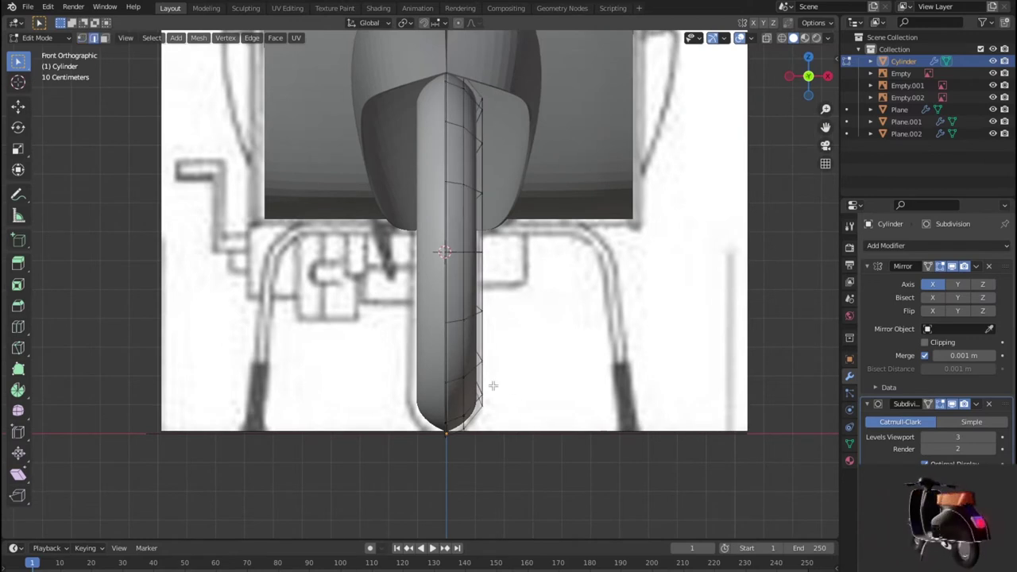
left_click(481, 374, "alt")
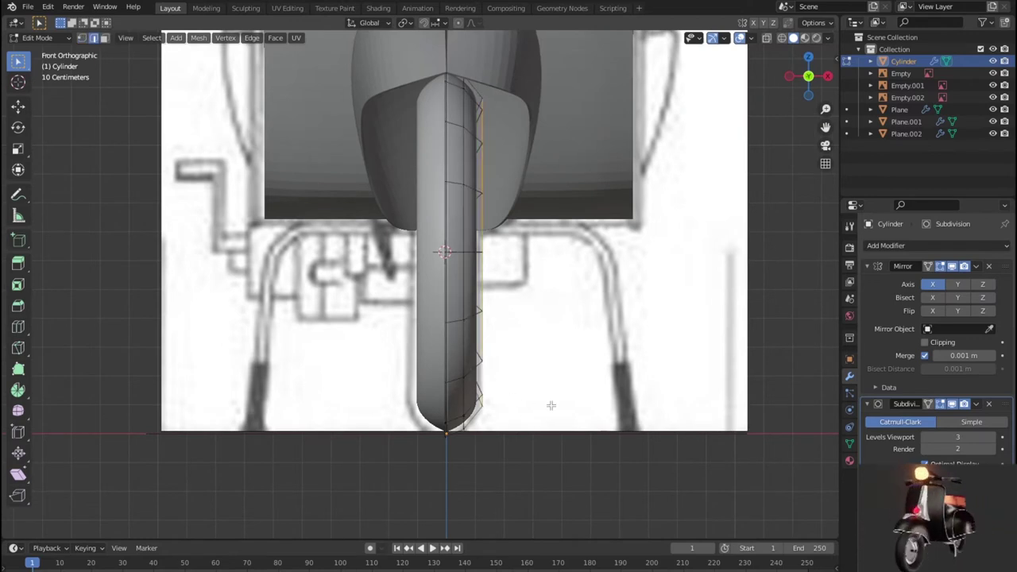
key("g")
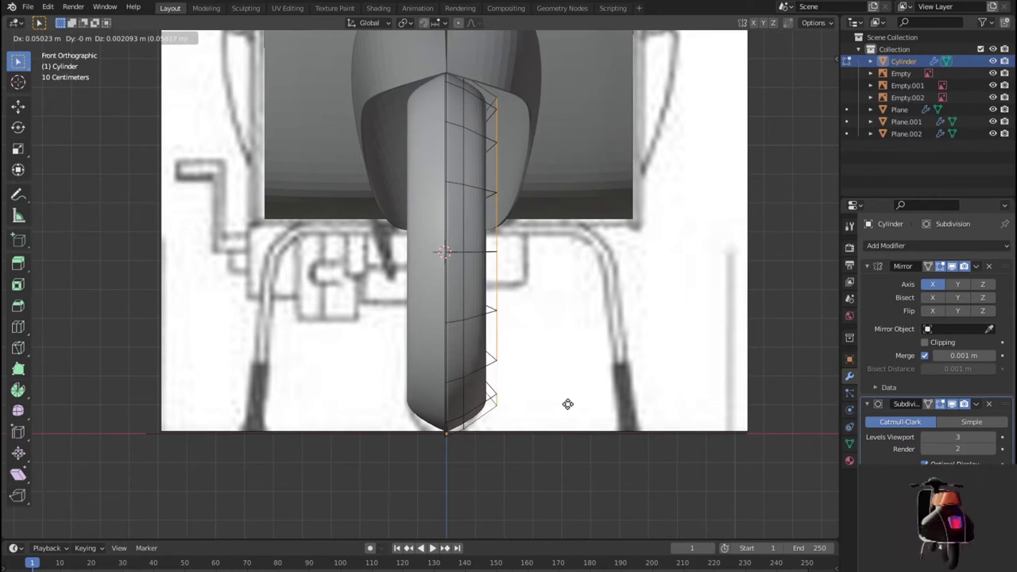
left_click(567, 404)
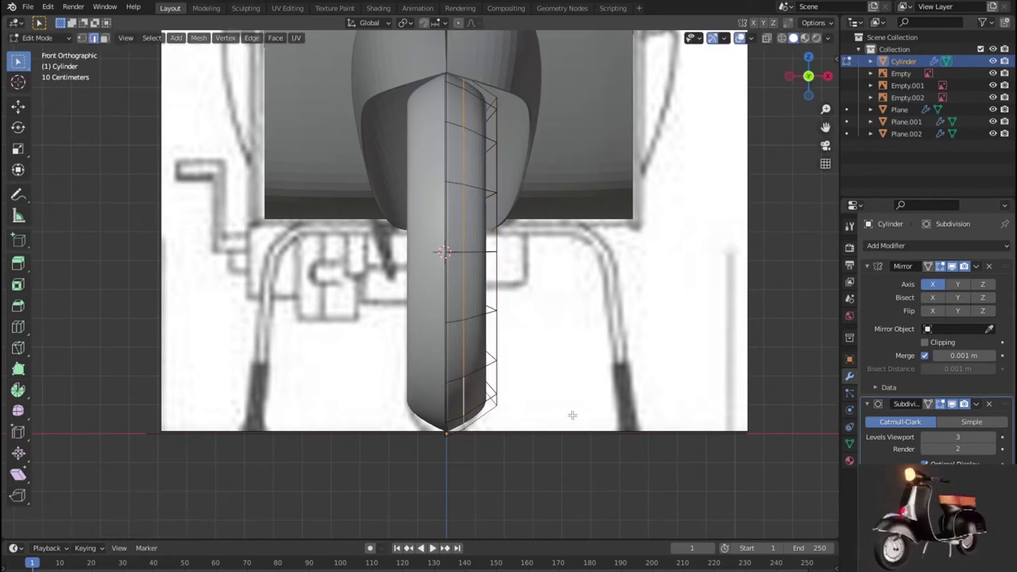
Shift the bottom vertices about 0.023 m in X and −0.027 m in Z, then exit Edit Mode.
key("g")
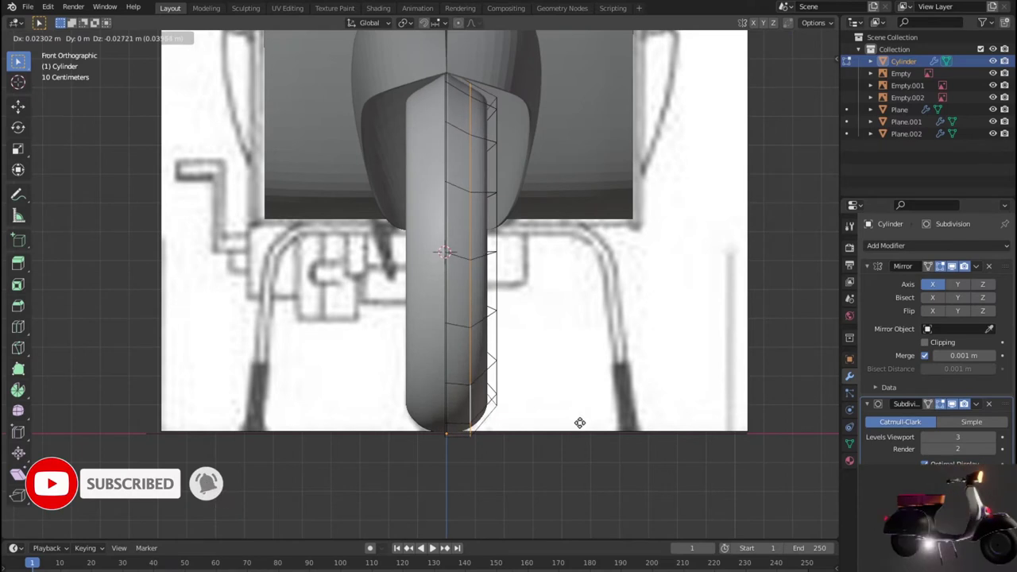
left_click(580, 420)
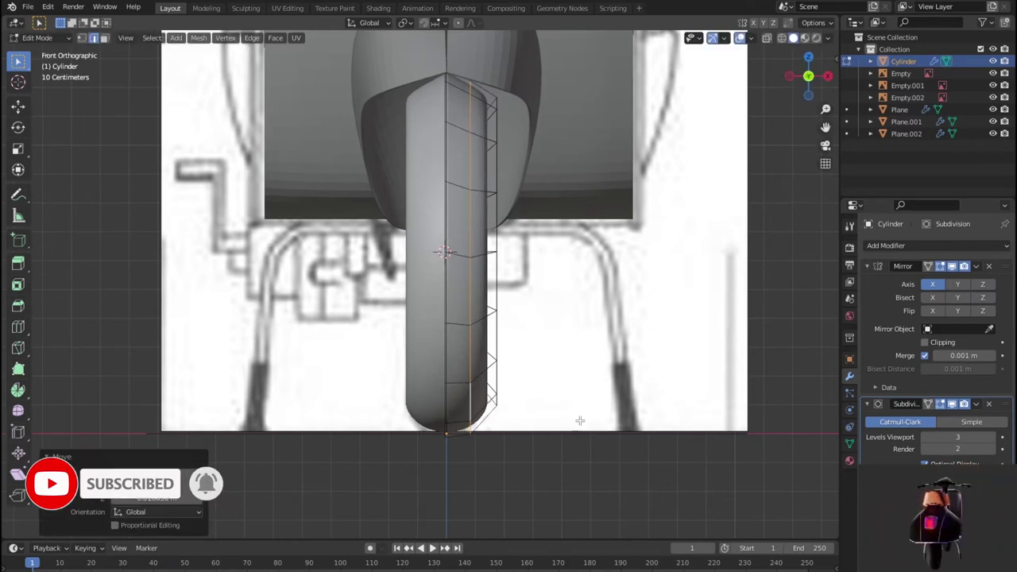
key("Tab")
key("Tab")
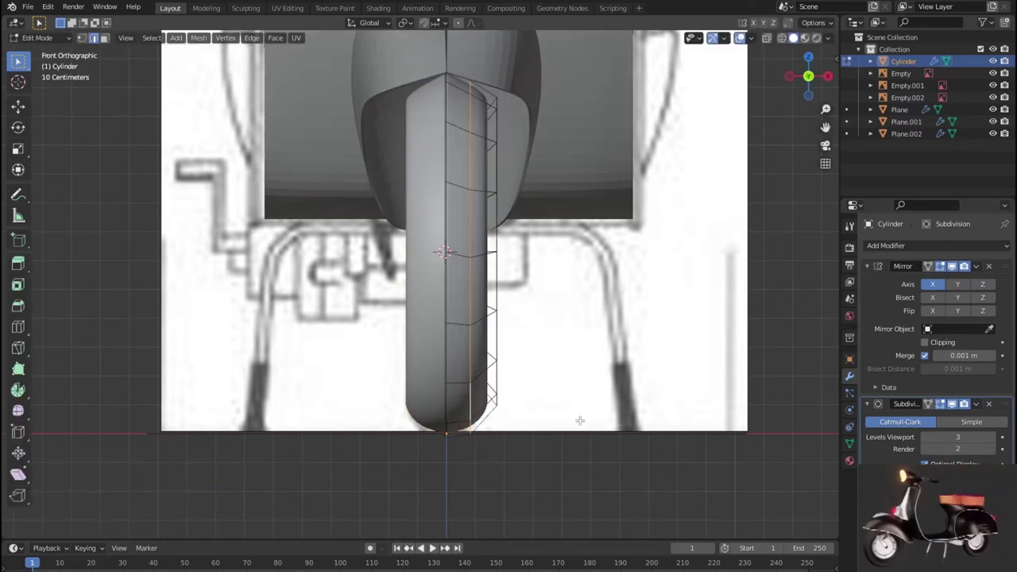
mouse_move(398, 45)
left_mouse_down()
mouse_move(464, 271)
mouse_move(459, 480)
left_mouse_up()
Flatten the cylinder's centre column of vertices onto the mirror line with X scale 0.
key("1")
left_click_drag(373, 87, 457, 502)
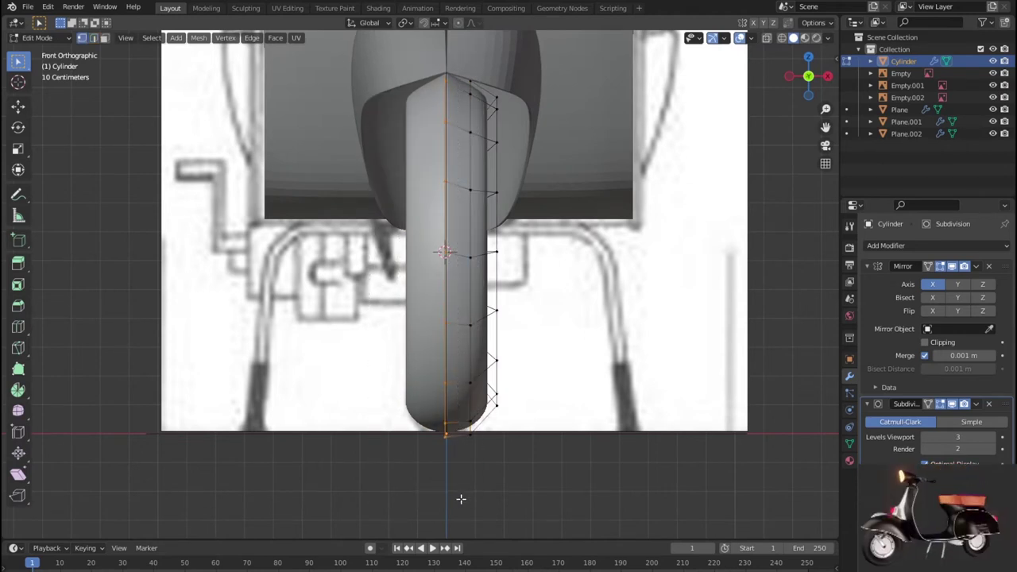
key("s")
key("x")
key("0")
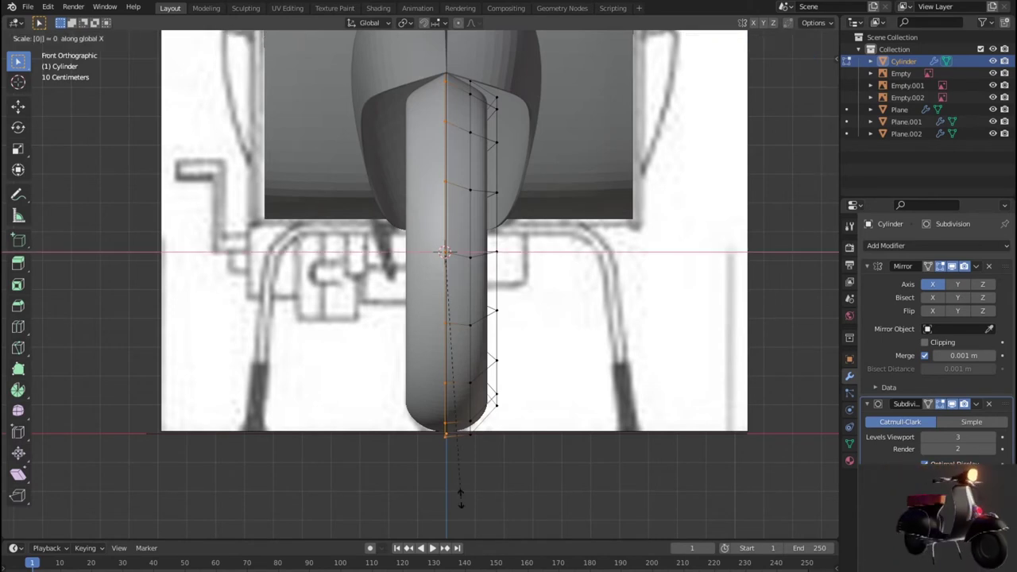
key("Return")
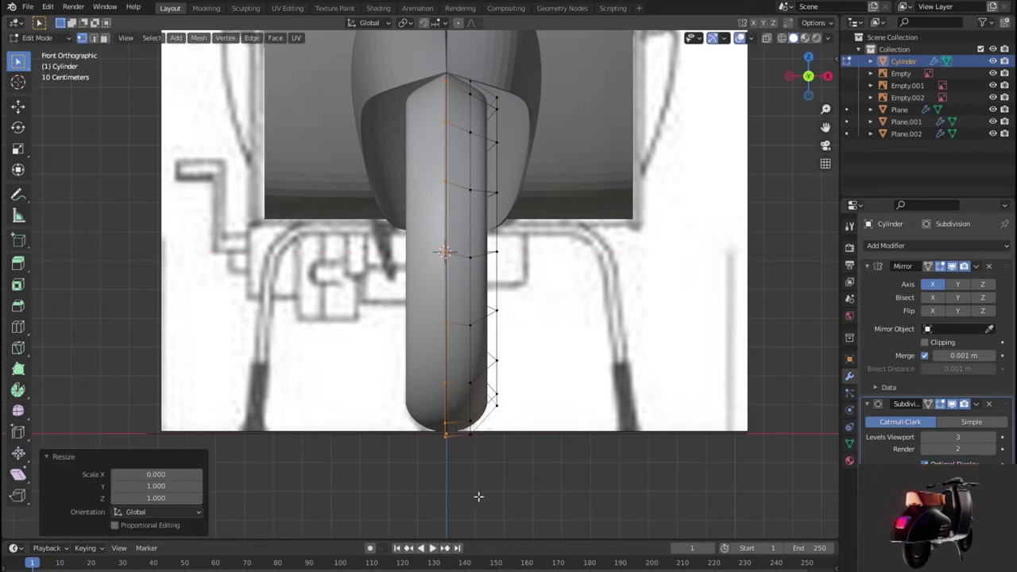
key("g")
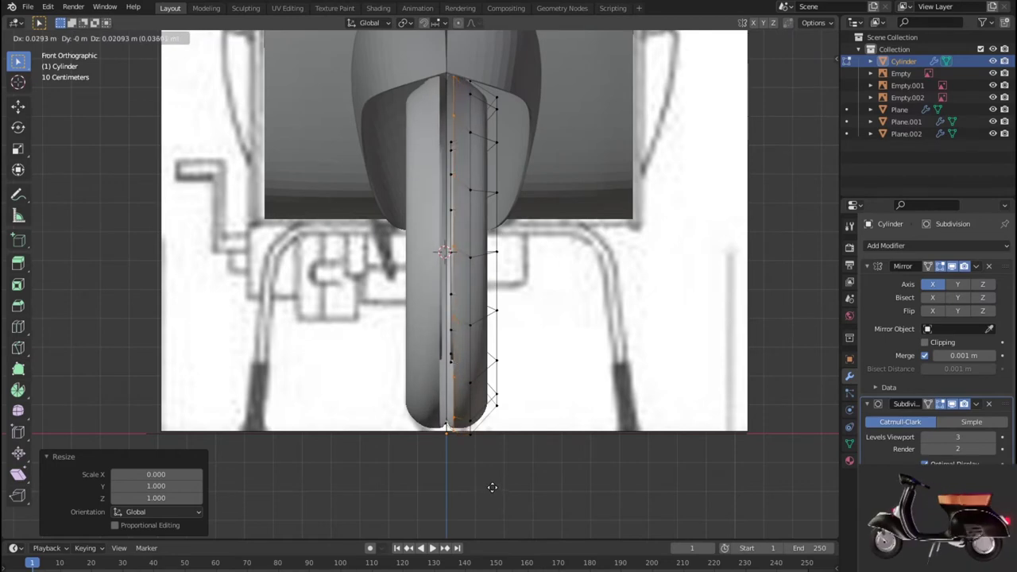
right_click(492, 487)
In X-ray view, nudge the bottom corner vertices about 0.005 m, then exit Edit Mode.
key("alt+z")
scroll(490, 483, "down", 1)
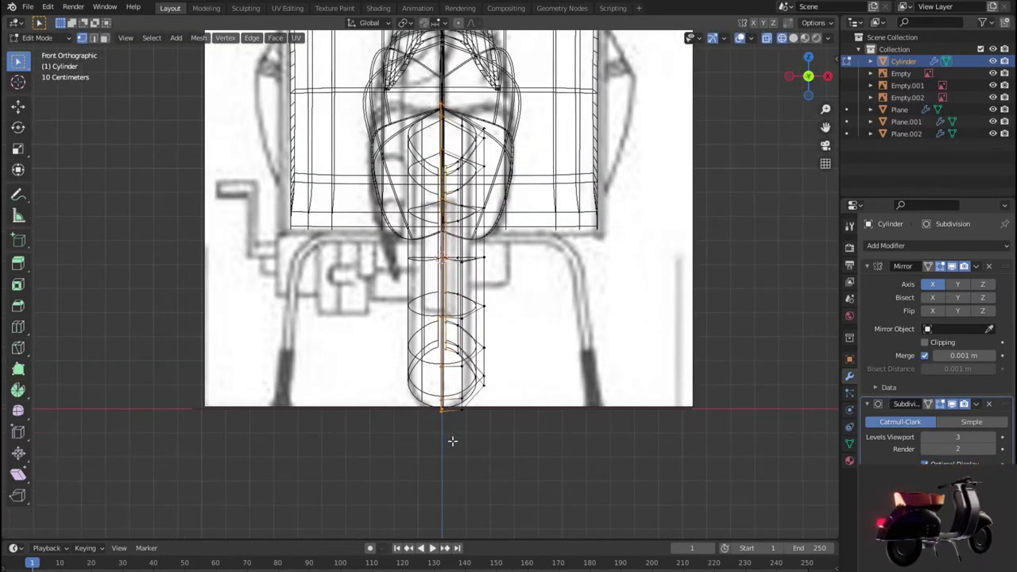
scroll(454, 438, "up", 2)
scroll(424, 342, "up", 1)
scroll(423, 341, "up", 3)
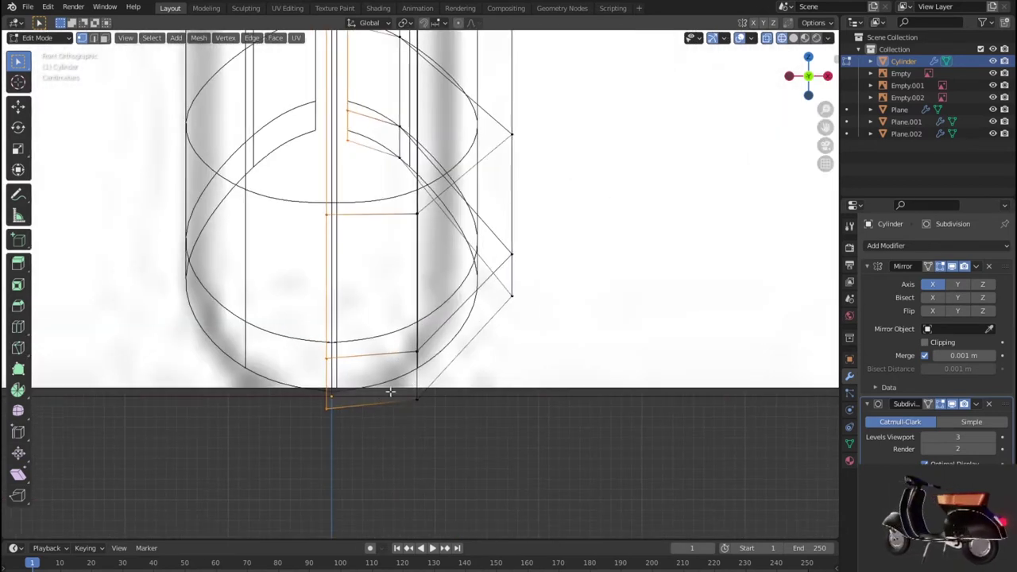
scroll(390, 390, "up", 3)
middle_click_drag(369, 409, 406, 392, "shift")
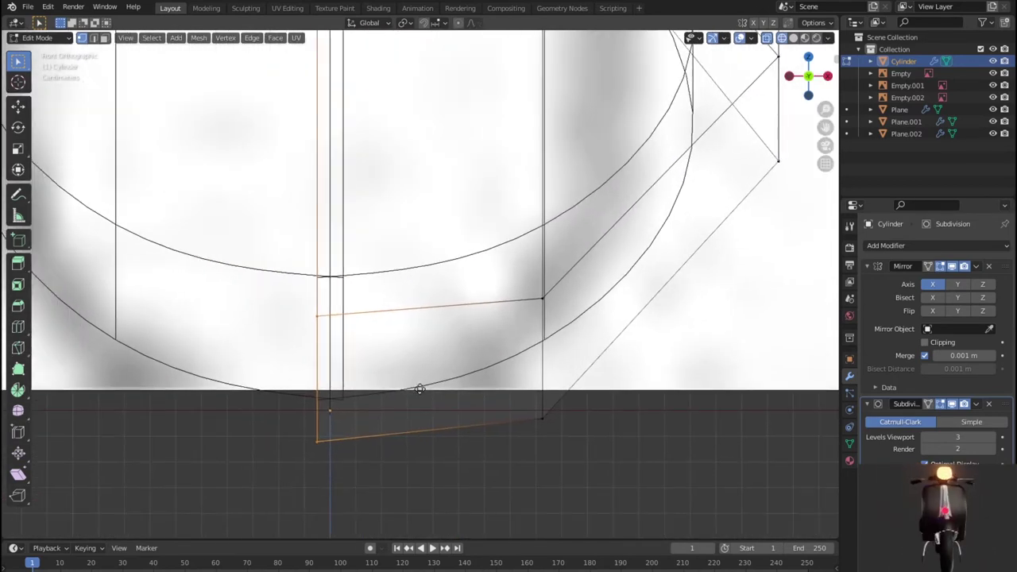
key("g")
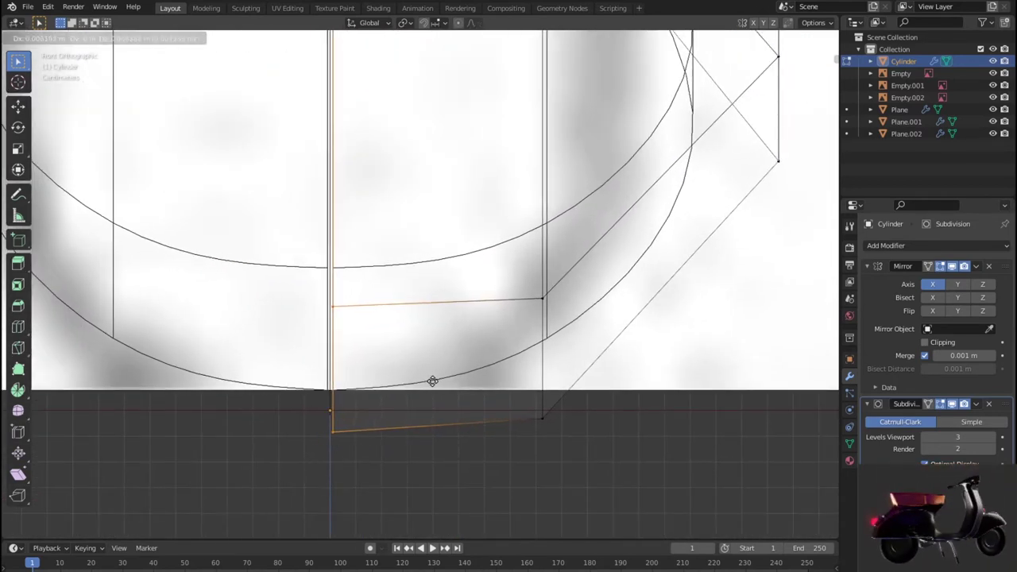
left_click(432, 381)
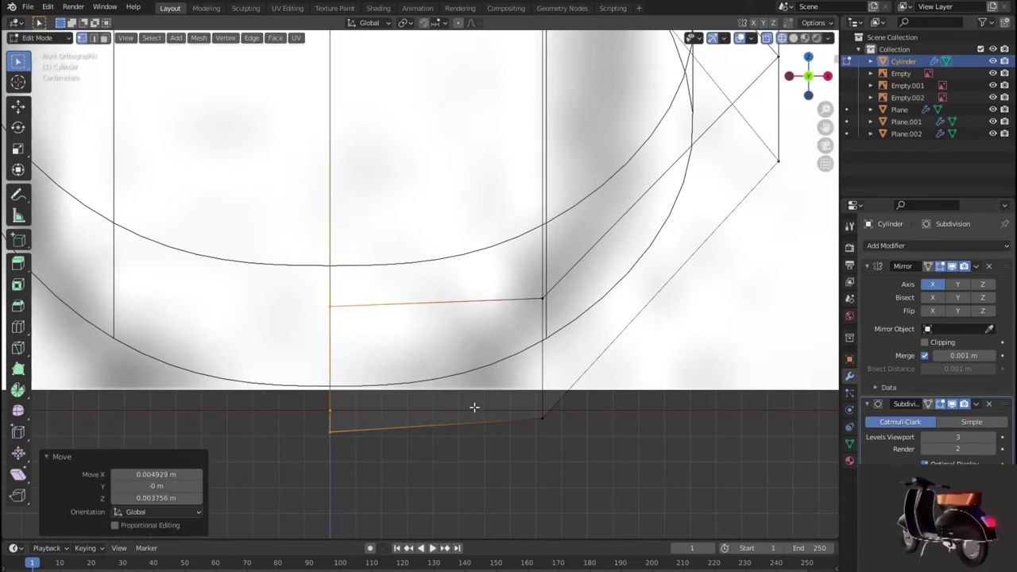
scroll(473, 407, "down", 3)
scroll(473, 406, "down", 2)
key("Tab")
key("shift+z")
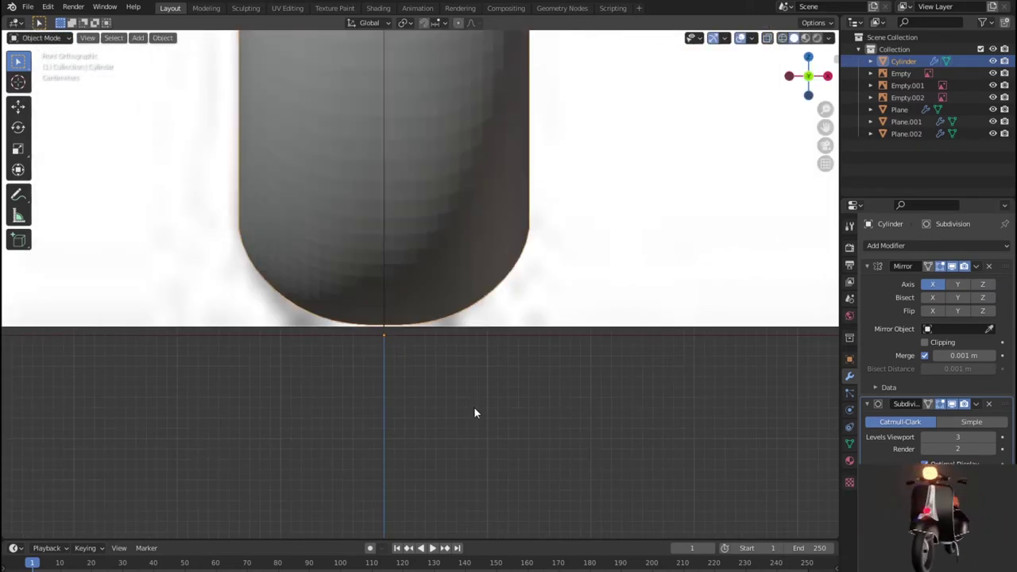
Orbit the model in perspective and switch the viewport to wireframe shading.
scroll(475, 407, "down", 2)
scroll(475, 405, "down", 2)
mouse_move(477, 402)
middle_mouse_down()
mouse_move(408, 417)
mouse_move(411, 402)
mouse_move(497, 425)
mouse_move(557, 399)
mouse_move(624, 348)
mouse_move(427, 387)
mouse_move(445, 352)
mouse_move(484, 352)
mouse_move(497, 370)
mouse_move(479, 371)
mouse_move(463, 352)
mouse_move(487, 350)
mouse_move(445, 349)
mouse_move(458, 354)
middle_mouse_up()
scroll(382, 421, "up", 2)
key("shift+z")
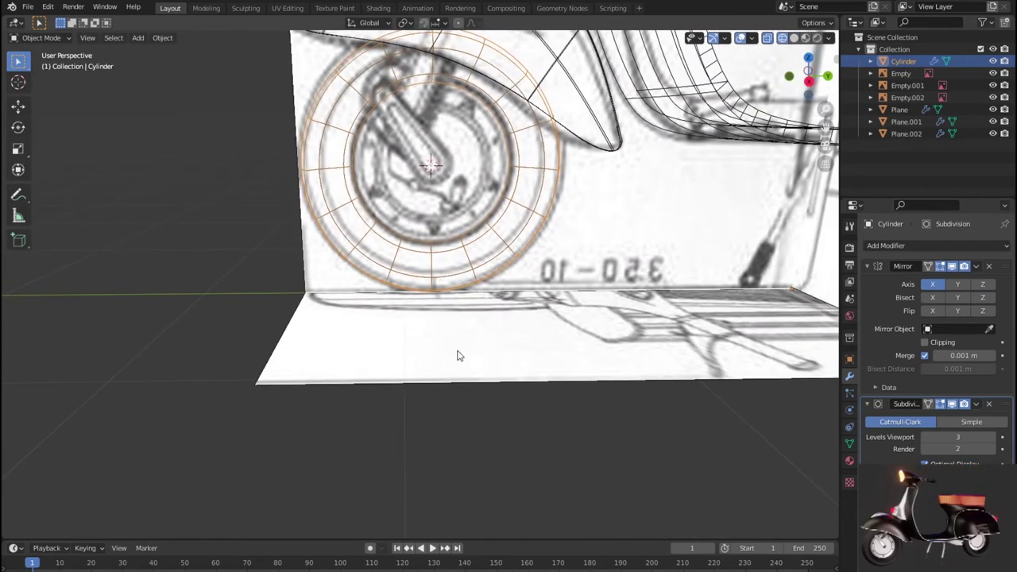
Frame the front wheel in Right Orthographic view over its blueprint and enter Edit Mode.
key("KP_1")
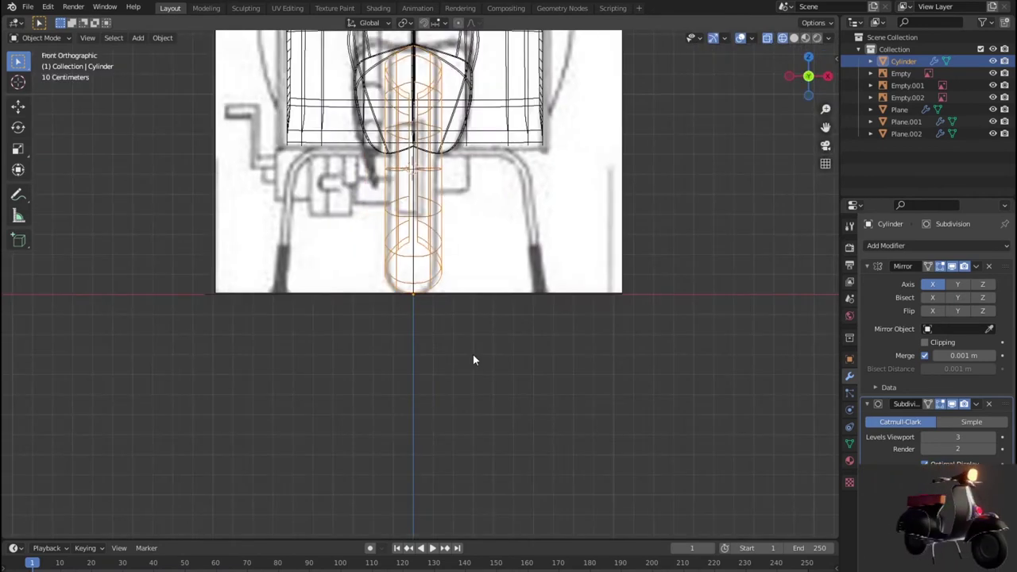
key("KP_3")
scroll(502, 249, "up", 3)
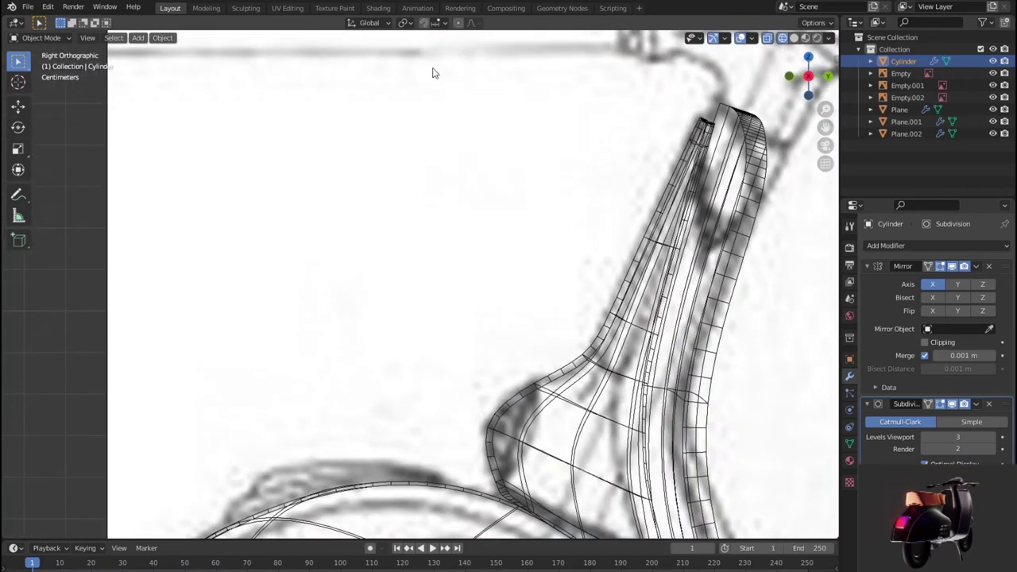
scroll(520, 242, "down", 2)
mouse_move(509, 477)
middle_mouse_down("shift")
mouse_move(483, 291)
mouse_move(502, 163)
middle_mouse_up("shift")
middle_click_drag(505, 333, 518, 267, "shift")
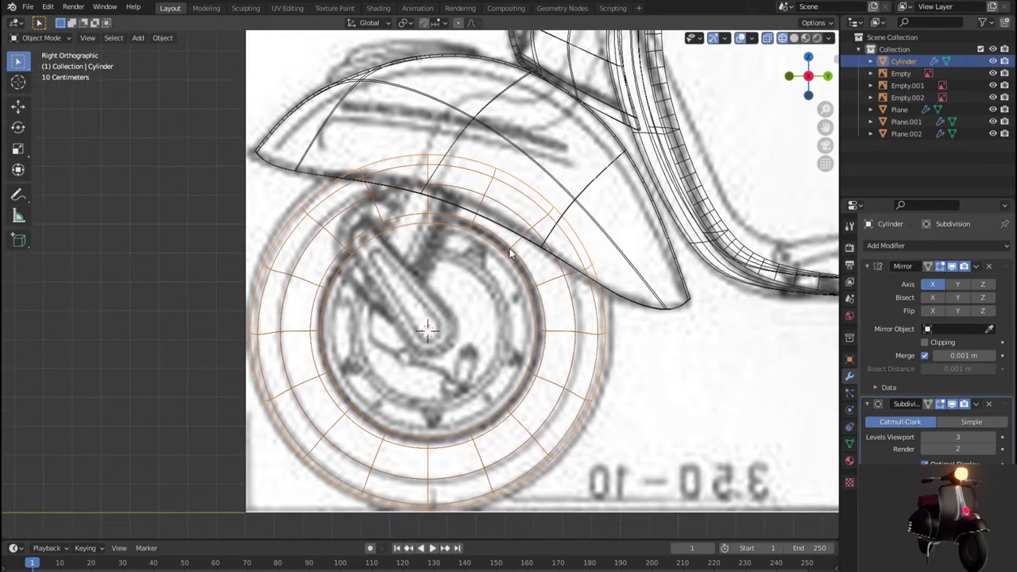
scroll(518, 261, "up", 2)
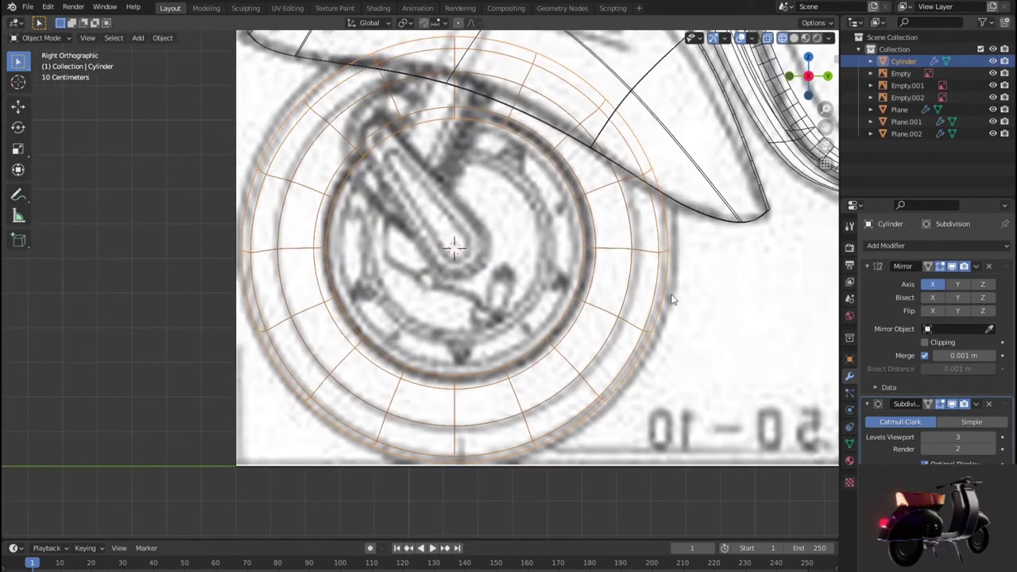
key("Tab")
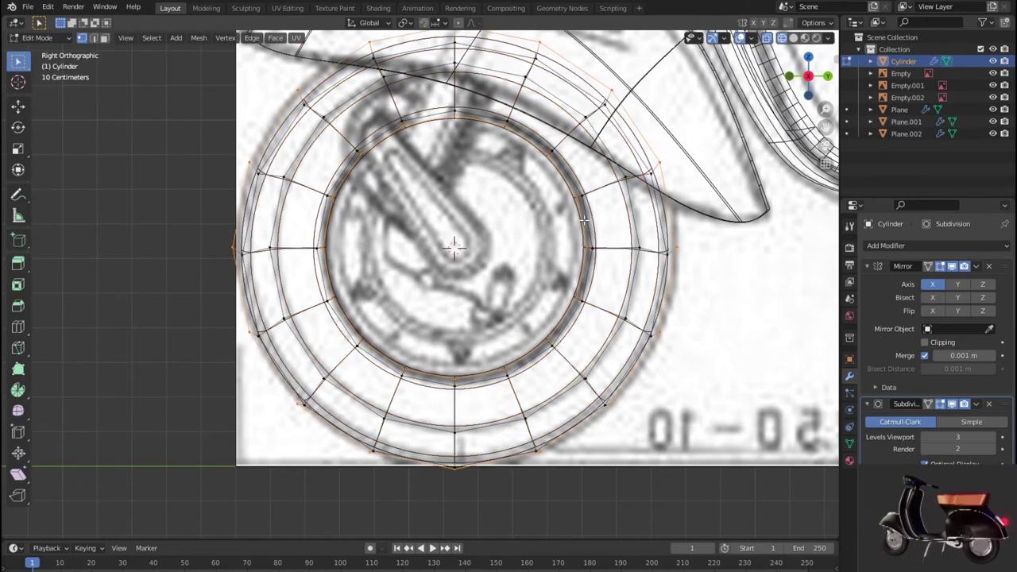
Select only the tyre's inner ring edge loop and orbit to view it at an angle.
key("alt+a")
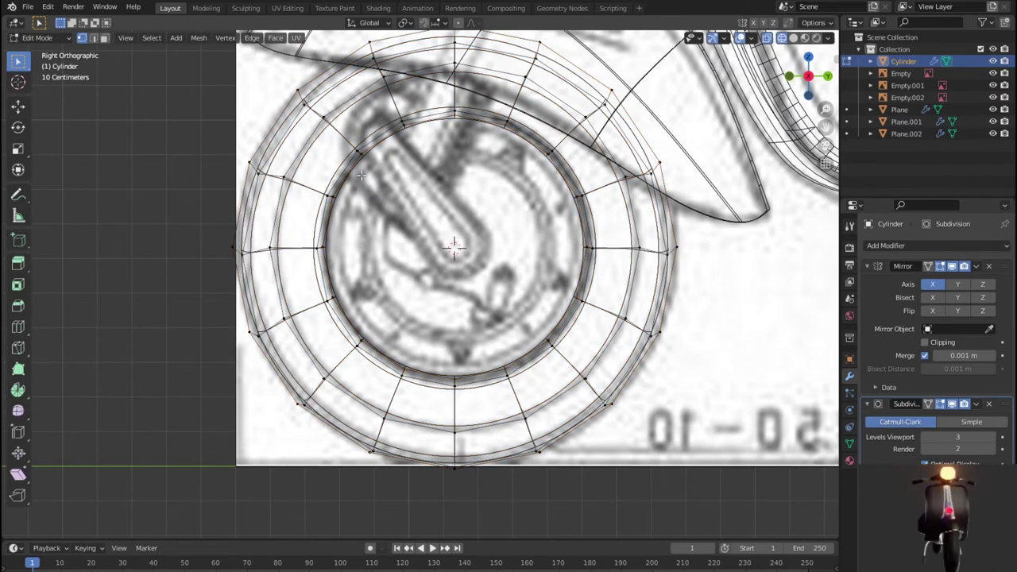
left_click(362, 175, "alt")
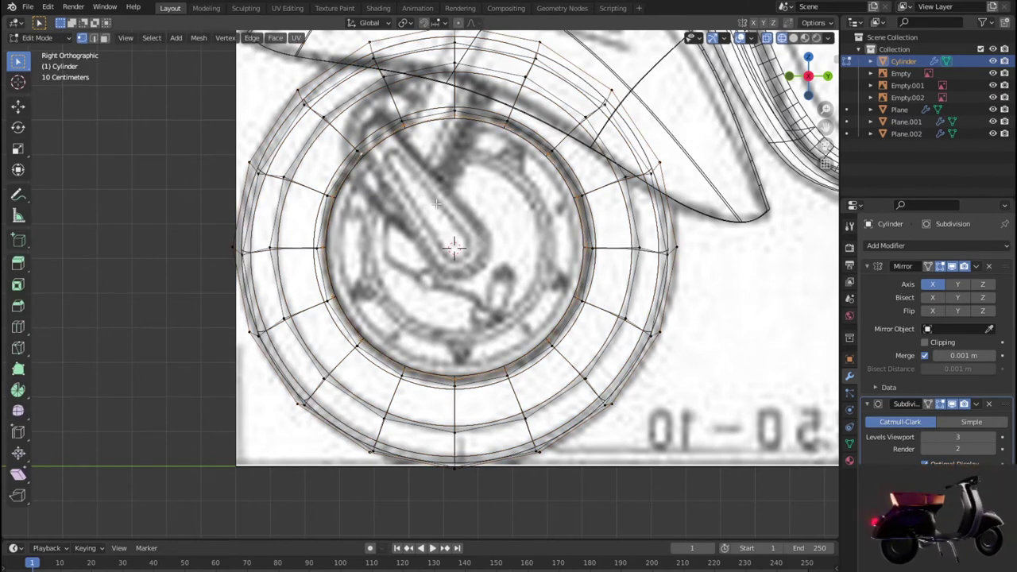
key("e")
right_click(420, 184)
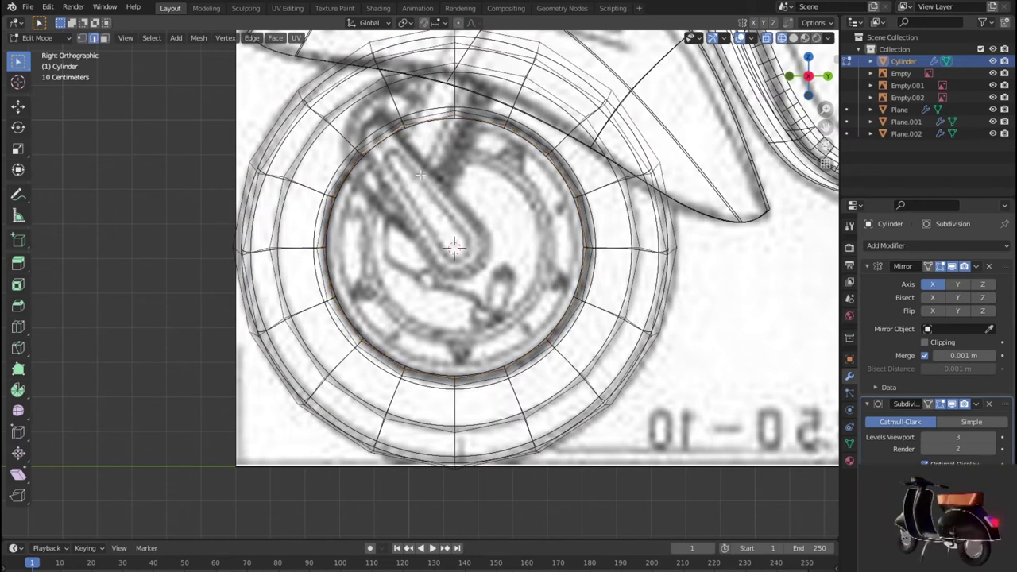
middle_click_drag(381, 139, 493, 160)
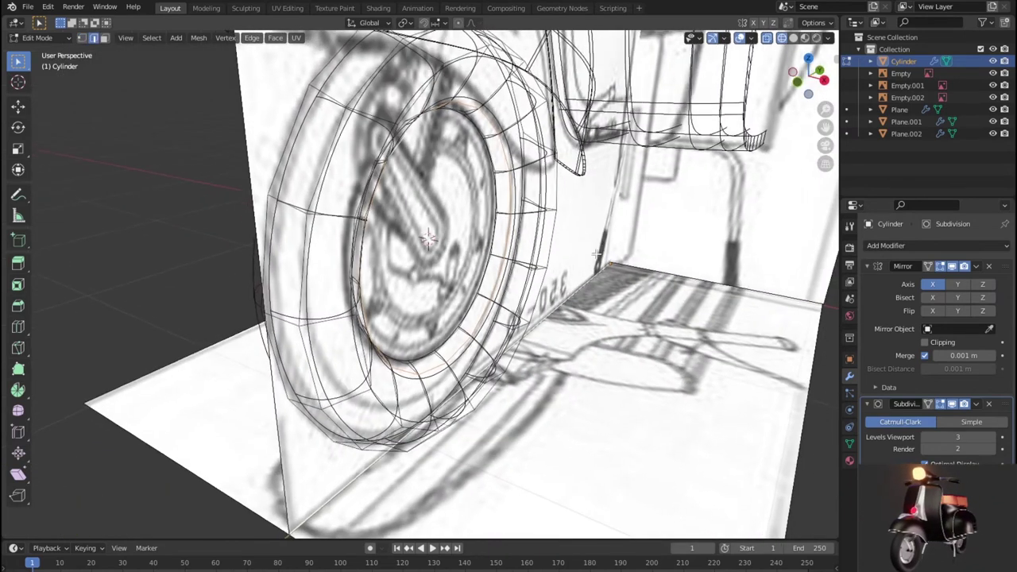
mouse_move(493, 160)
middle_mouse_down()
mouse_move(488, 216)
mouse_move(443, 219)
middle_mouse_up()
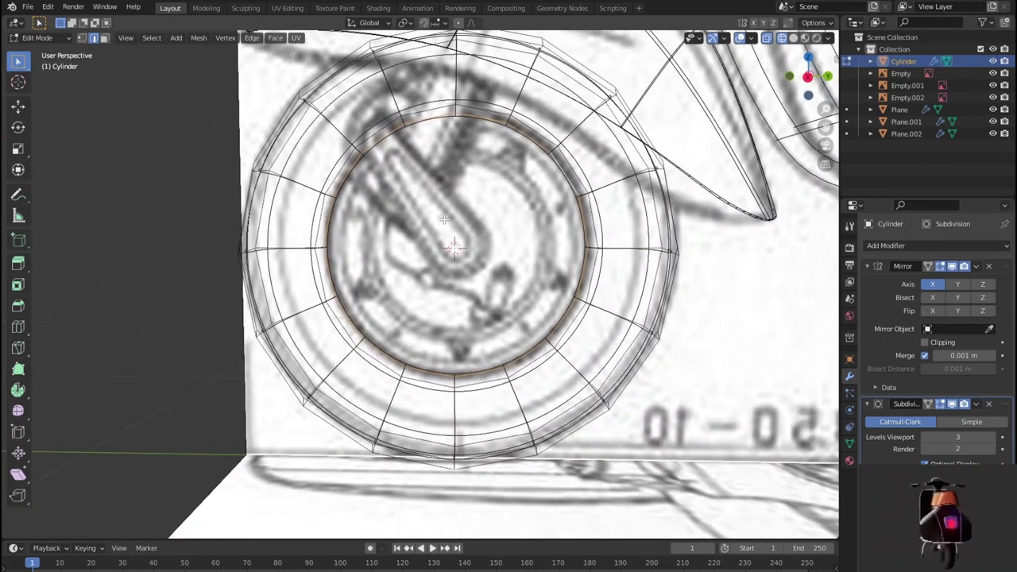
Duplicate the inner ring in place, separate it as Cylinder.001, and select it.
key("shift+d")
key("Escape")
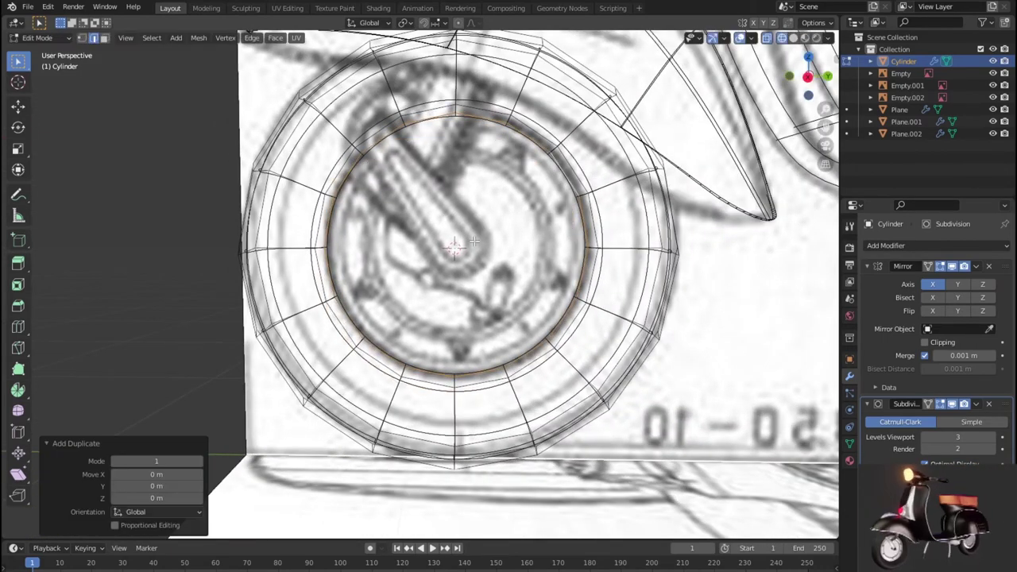
key("p")
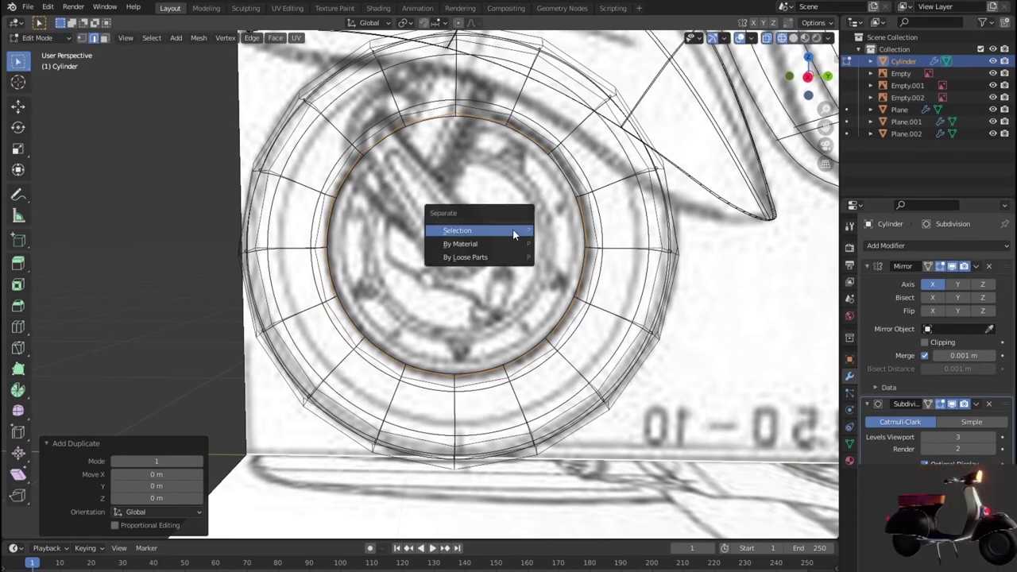
left_click(512, 231)
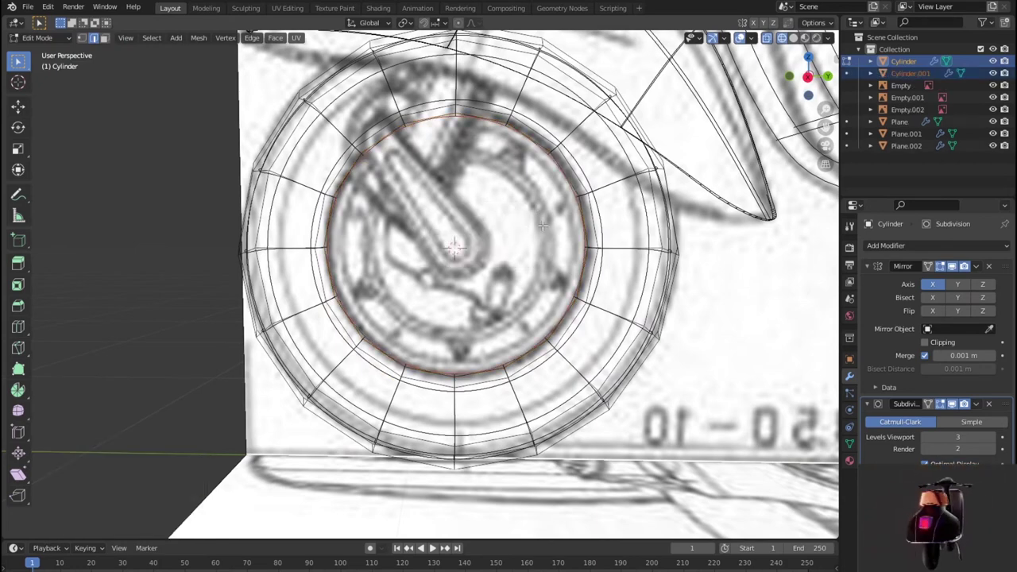
key("Tab")
left_click(526, 139)
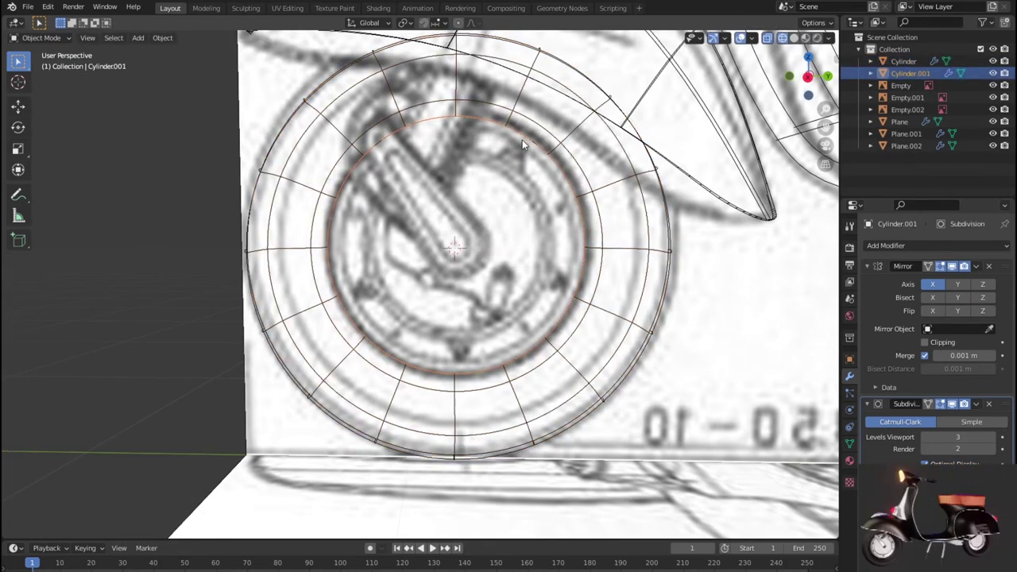
Set the ring object's origin to its geometry centre.
key("s")
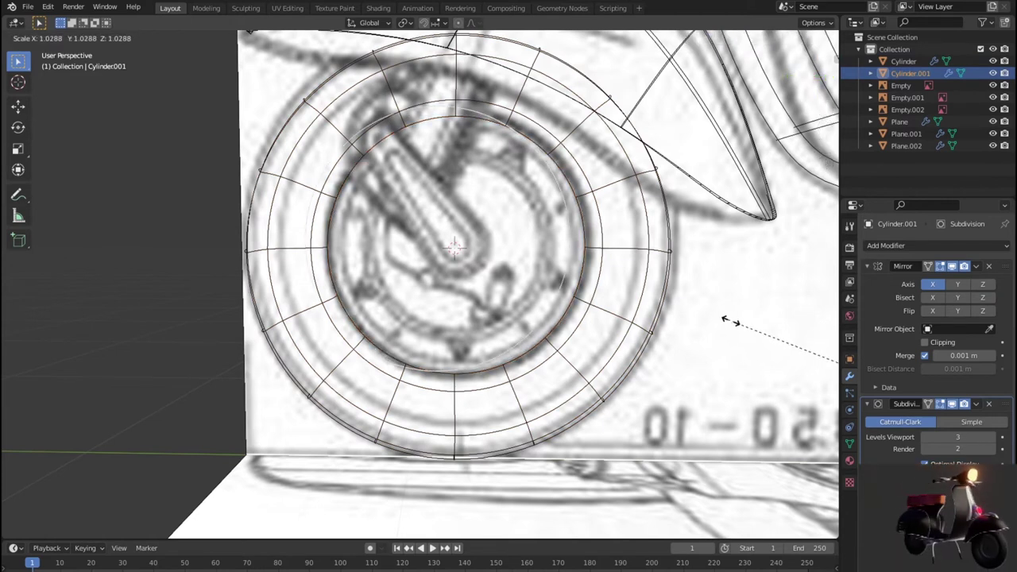
left_click(737, 321)
left_click(162, 38)
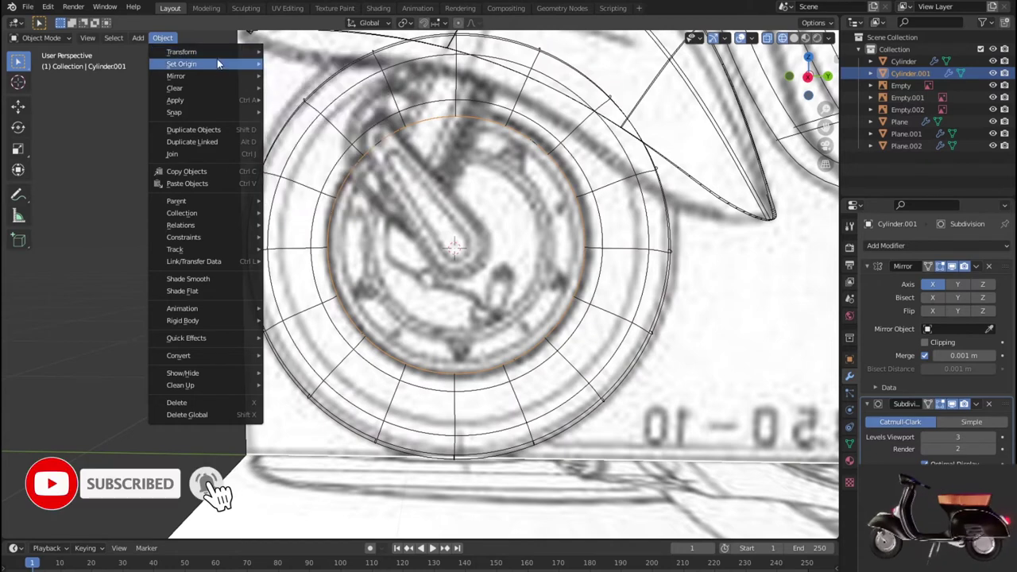
mouse_move(182, 63)
left_click(336, 79)
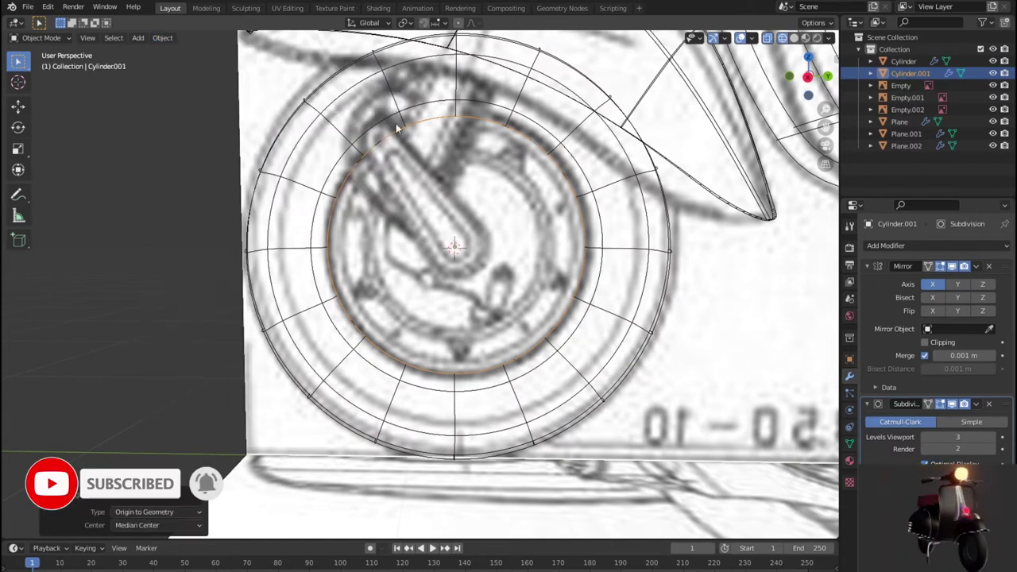
scroll(547, 230, "down", 3)
scroll(547, 230, "up", 2)
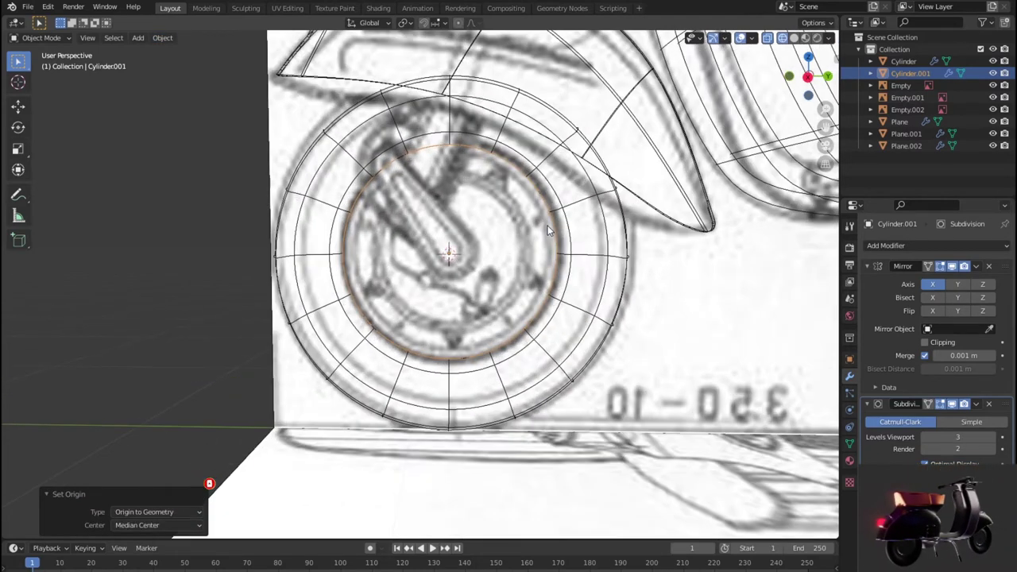
Scale the ring to 0.665 and reframe it in Right Orthographic wireframe view.
key("shift+z")
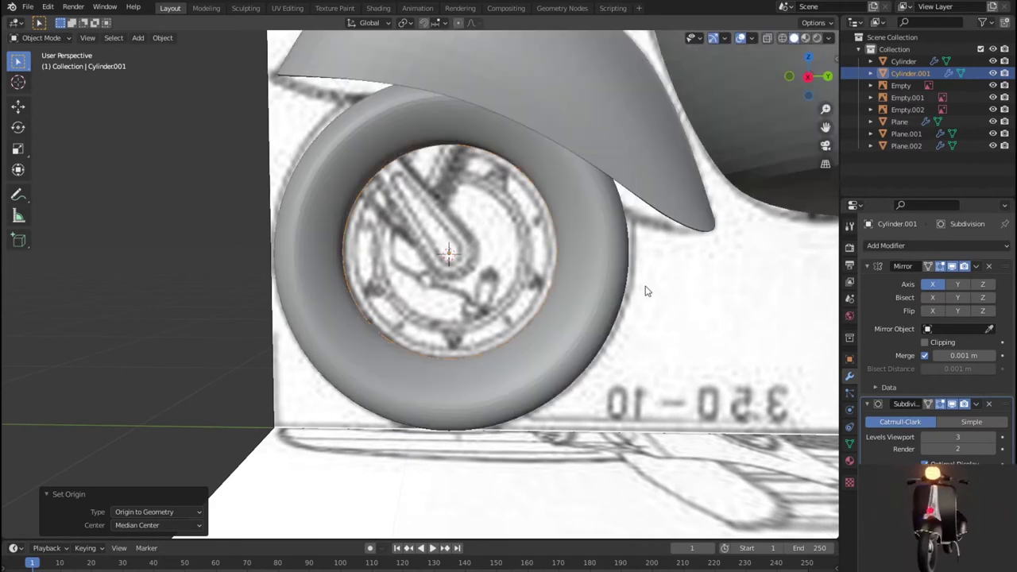
key("s")
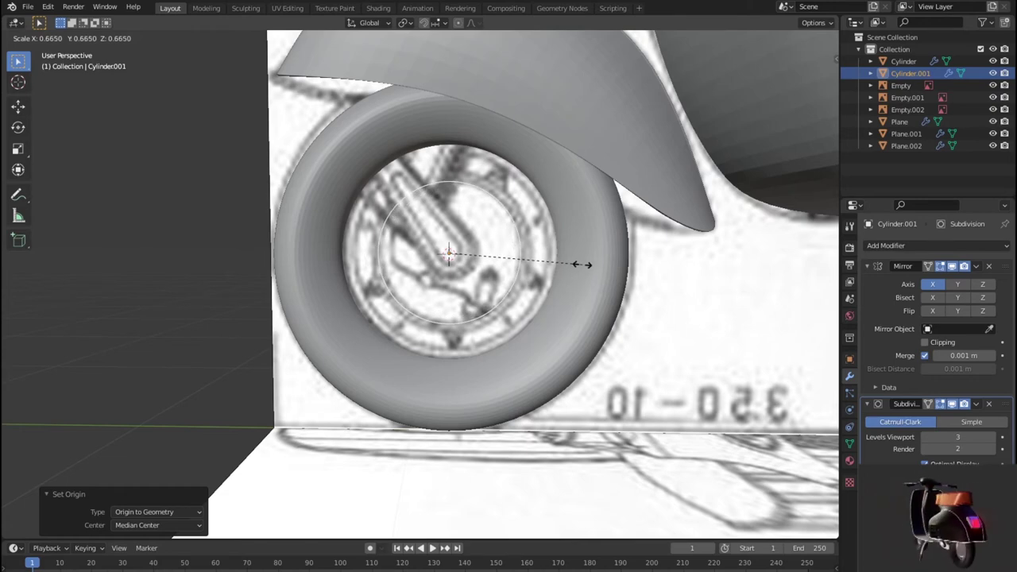
left_click(583, 265)
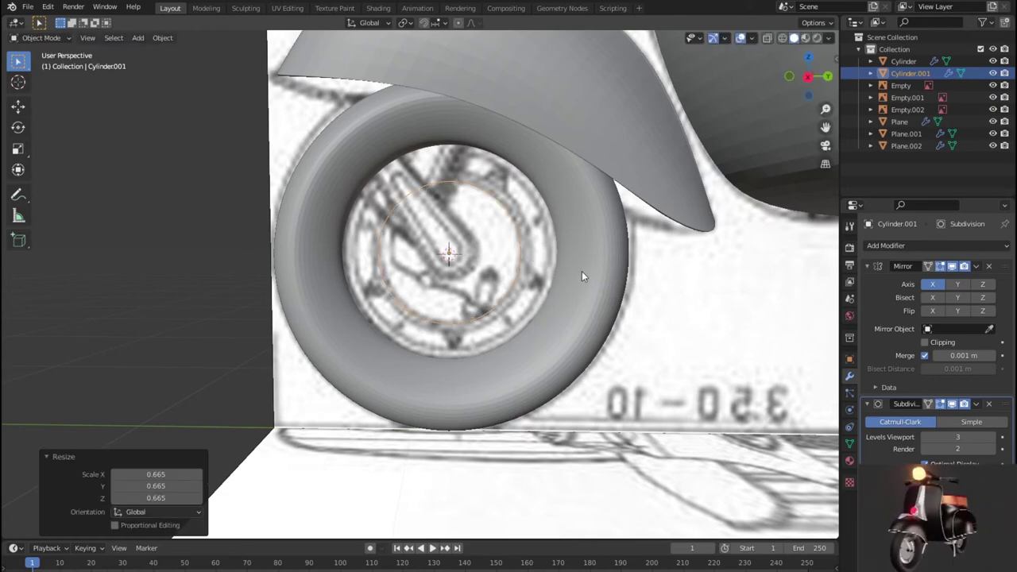
middle_click_drag(582, 276, 571, 297)
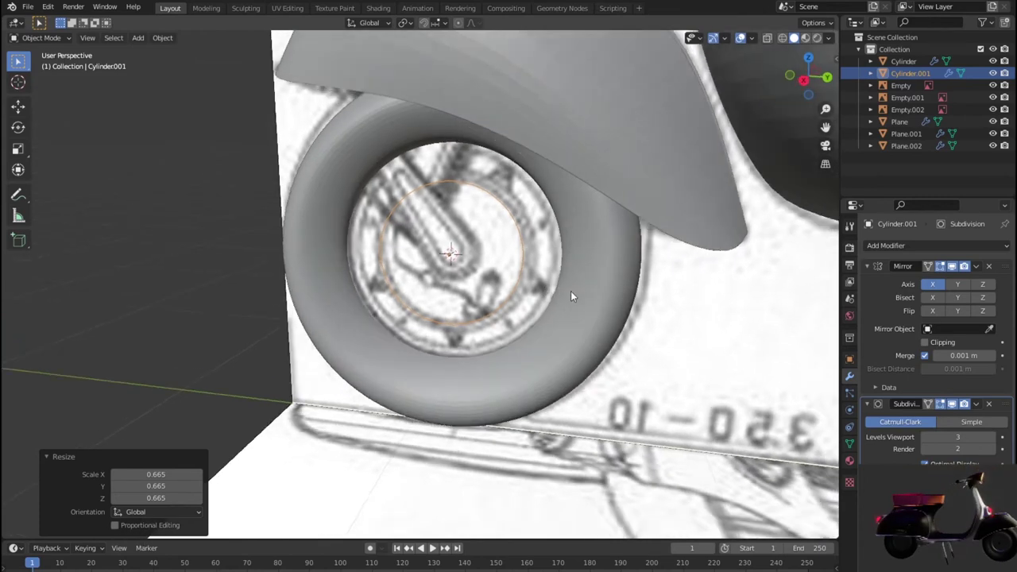
key("KP_3")
key("KP_1")
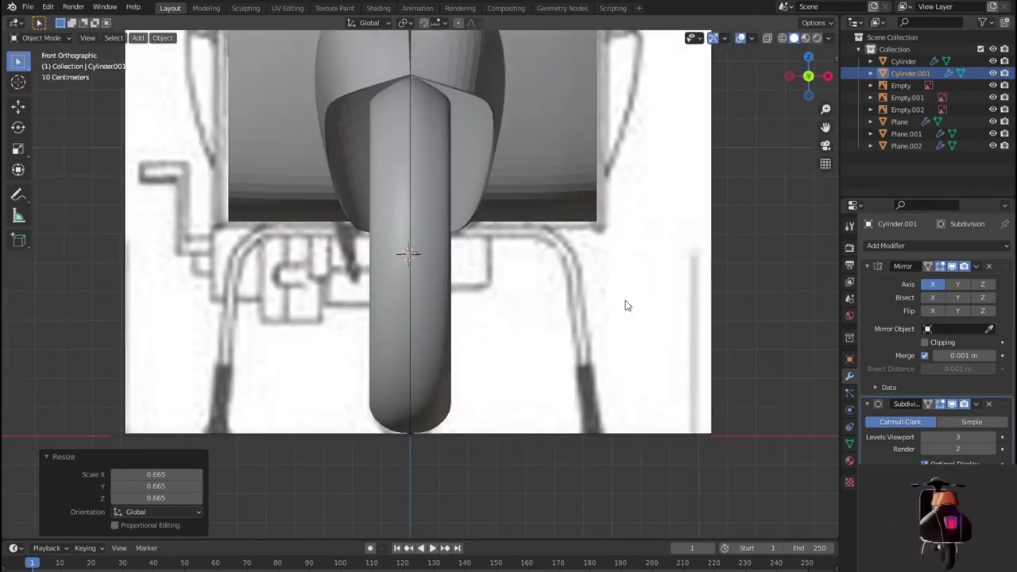
key("KP_3")
key("KP_Decimal")
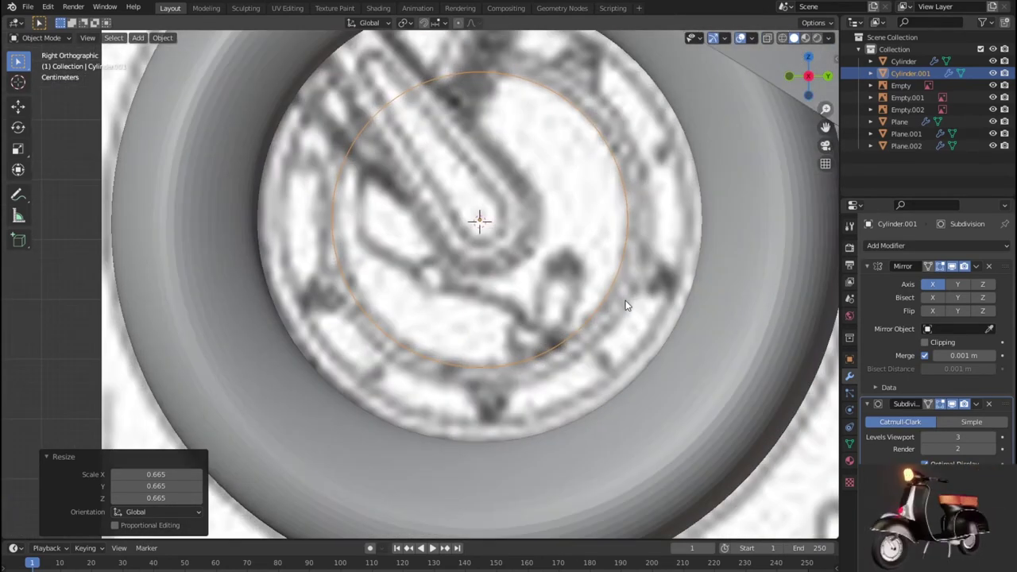
key("shift+z")
scroll(626, 305, "down", 1)
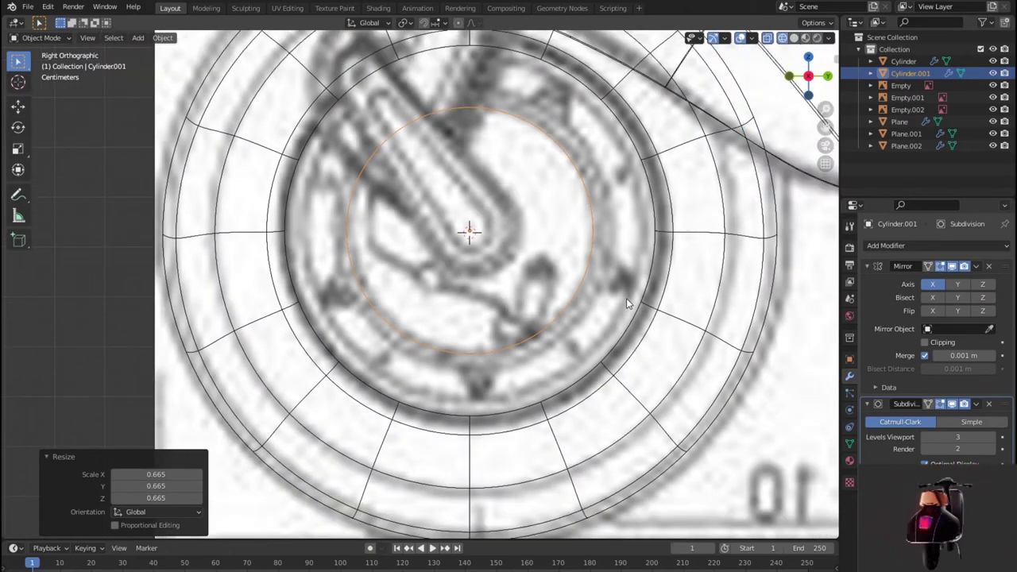
Reselect Cylinder.001 in Edit Mode and fill the ring with a single face.
key("Tab")
key("Tab")
key("a")
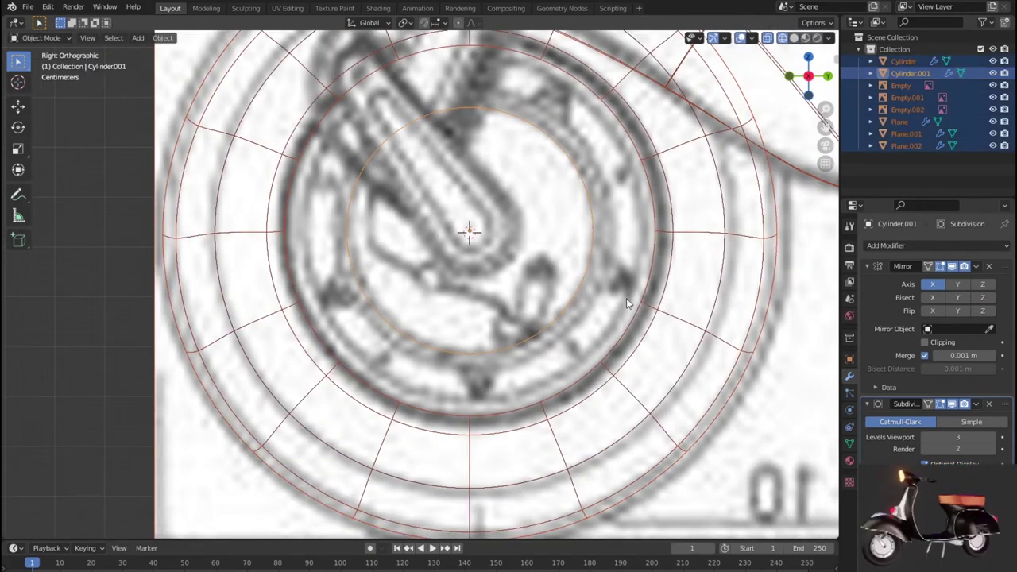
left_click(590, 283)
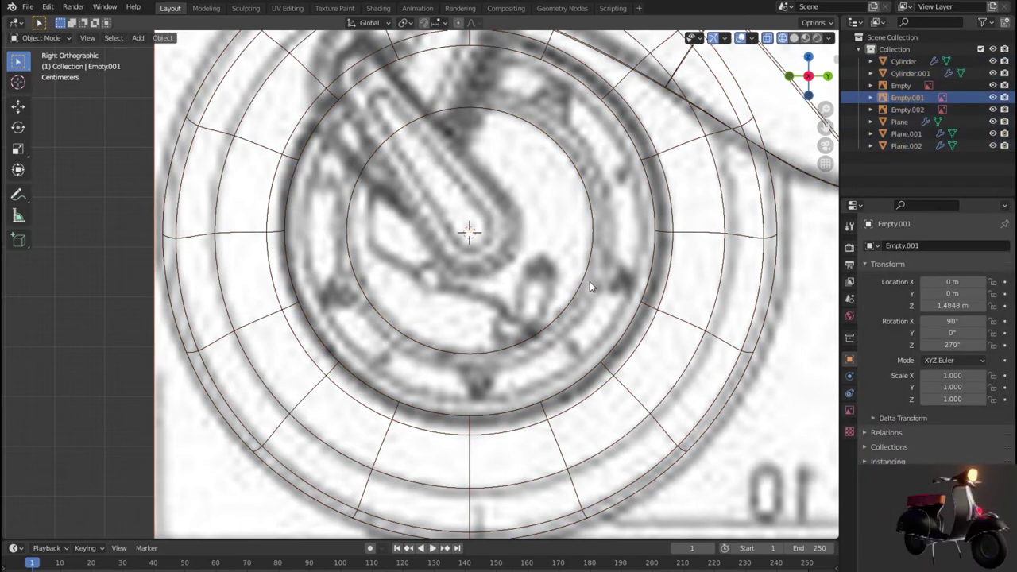
left_click(586, 280)
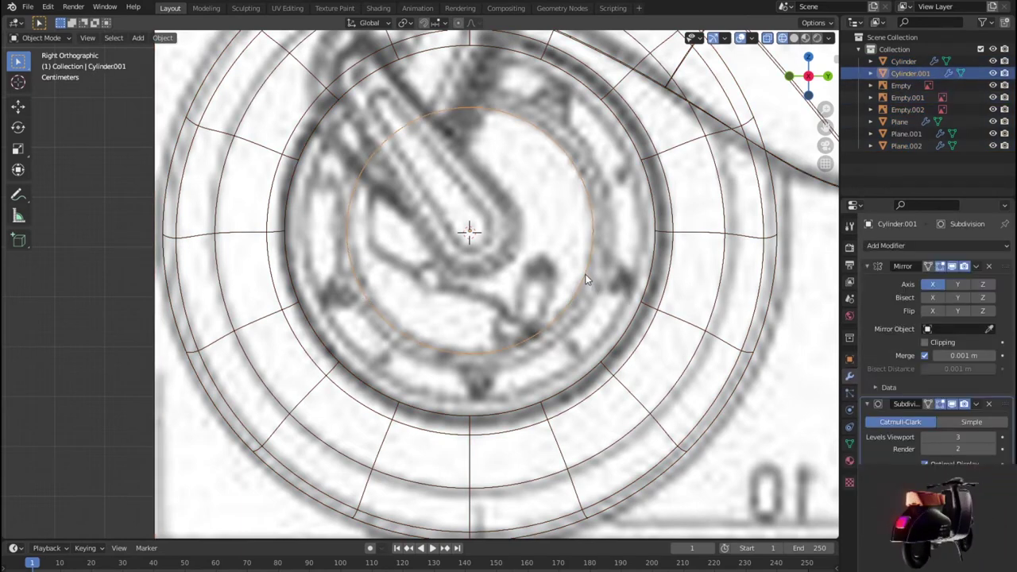
key("Tab")
key("f")
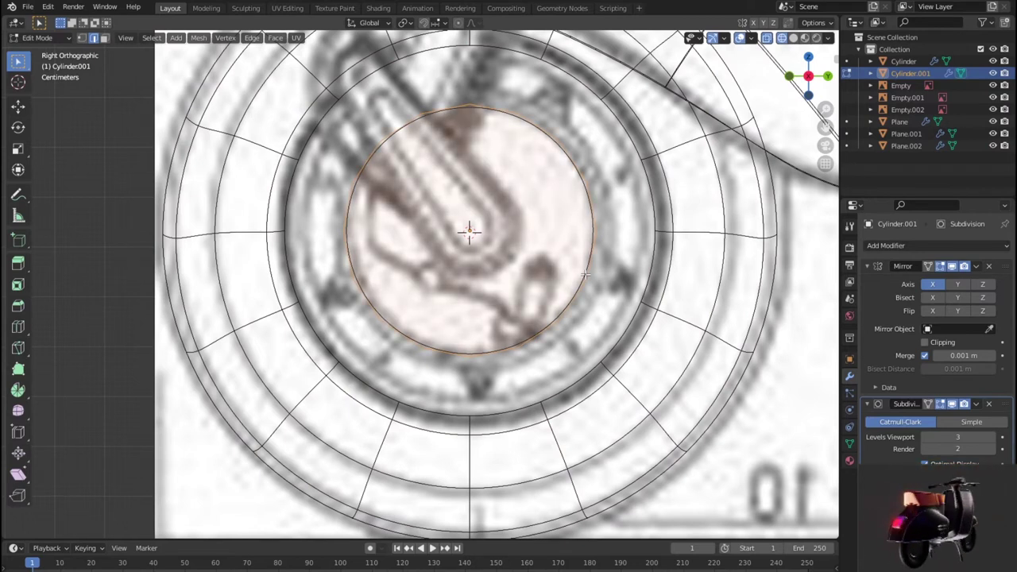
Undo a stray 0.992 resize and refill the ring with a face.
key("s")
left_click(586, 275)
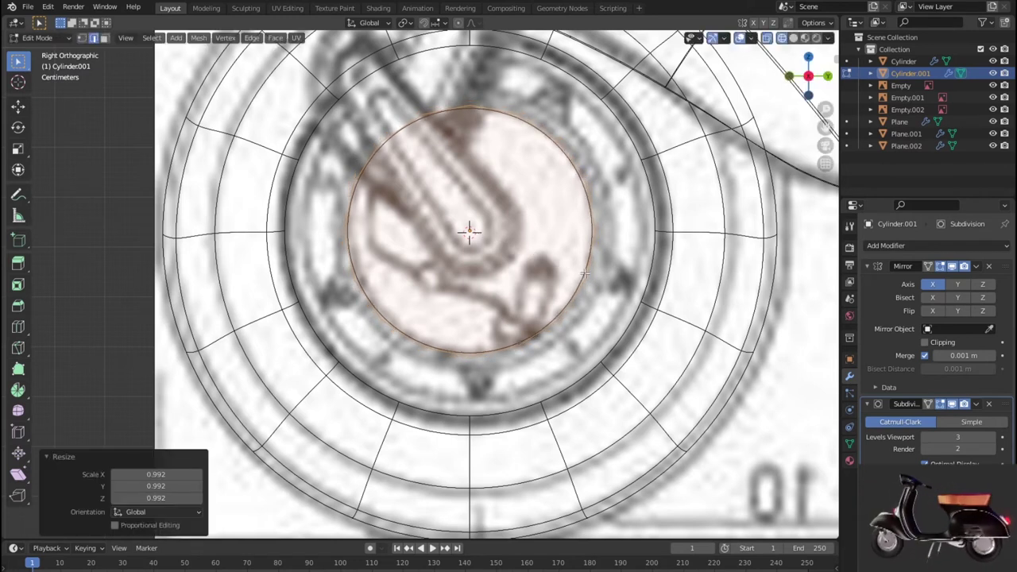
key("ctrl+z")
key("ctrl+z")
key("f")
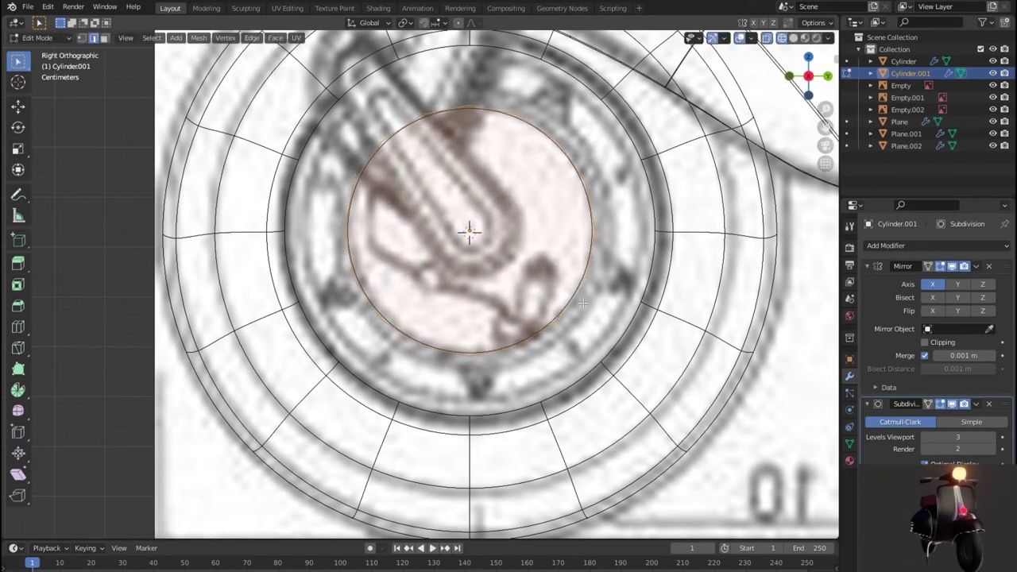
key("ctrl+z")
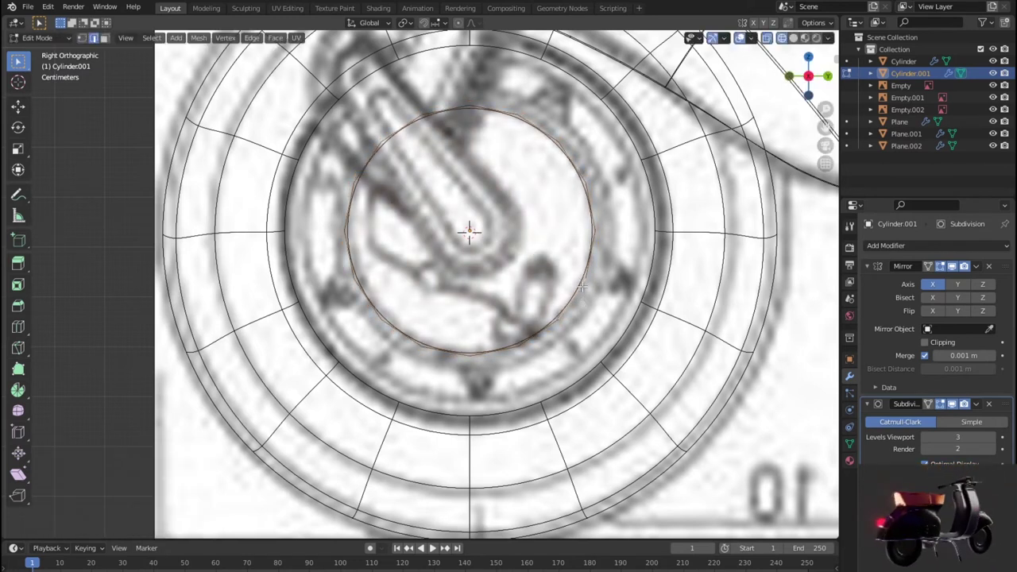
key("f")
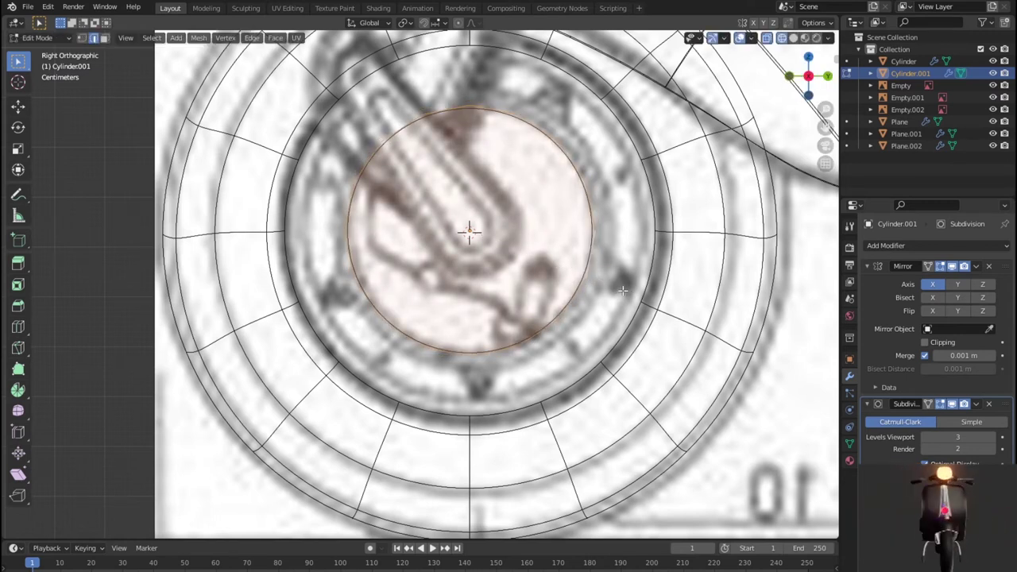
Extrude the hub face in place and scale the extrusion to 1.075.
key("e")
right_click(639, 291)
key("s")
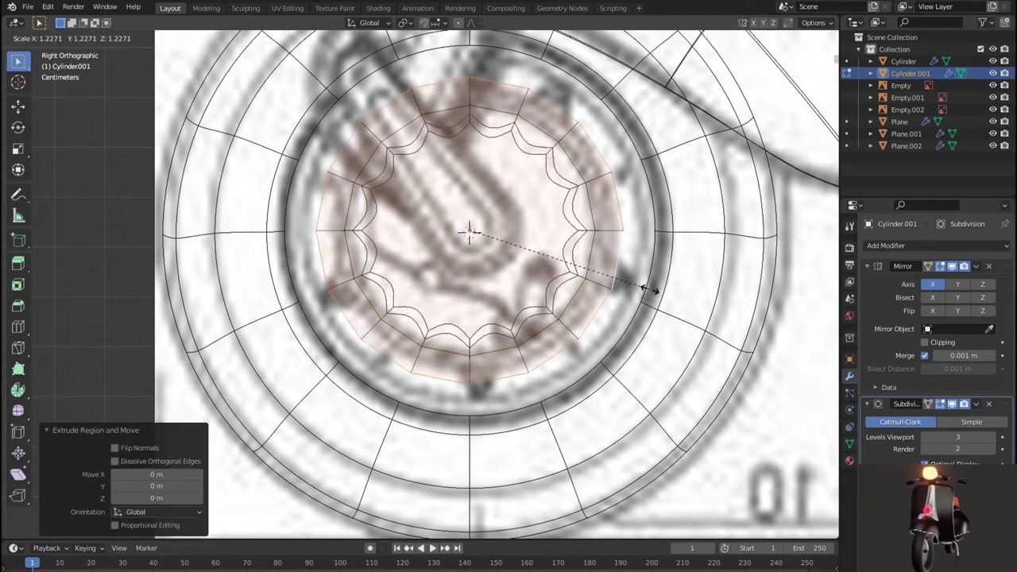
left_click(626, 279)
mouse_move(559, 298)
middle_mouse_down()
mouse_move(674, 362)
mouse_move(550, 317)
middle_mouse_up()
scroll(550, 317, "up", 4)
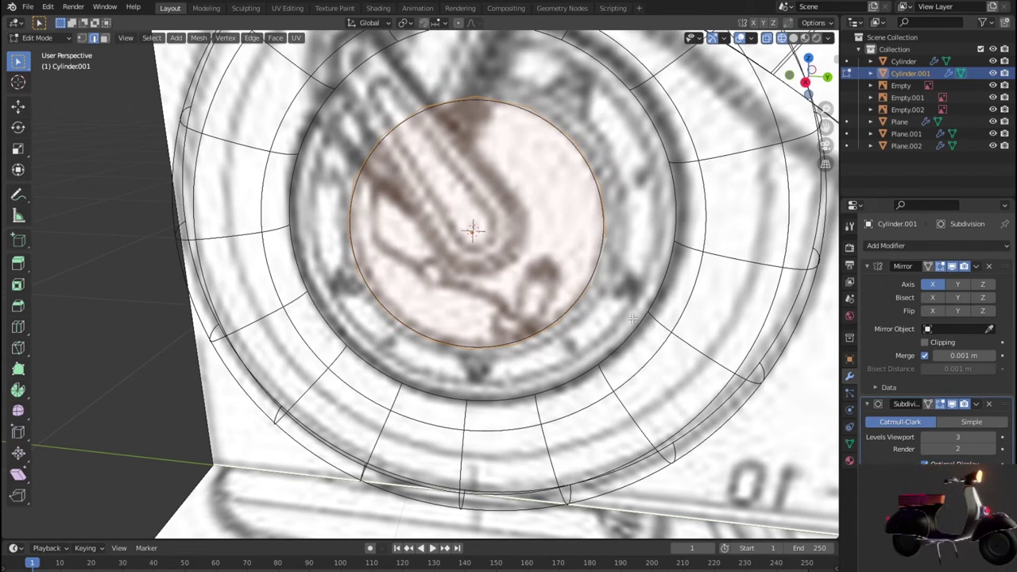
Redo the hub face, then extrude it again and enlarge it to 1.155.
key("x")
left_click(609, 306)
key("f")
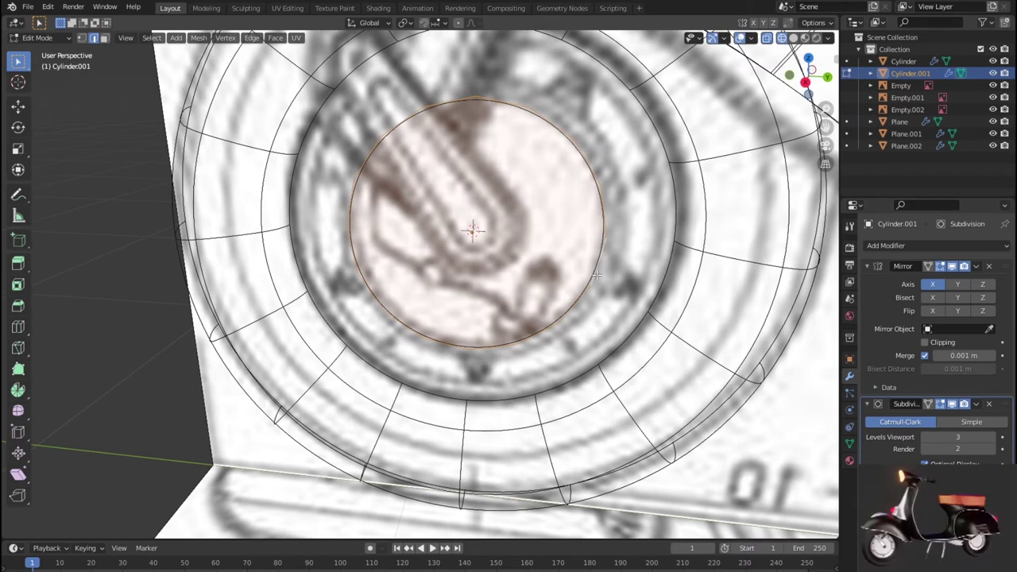
key("e")
key("s")
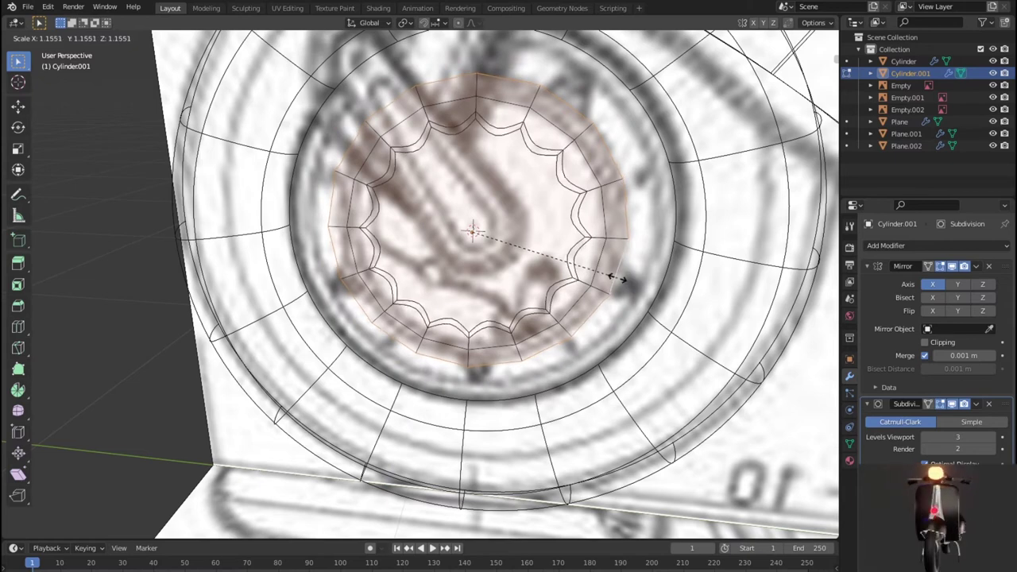
left_click(615, 280)
In Right Orthographic view, enlarge the hub ring further toward the tyre's inner edge.
key("KP_1")
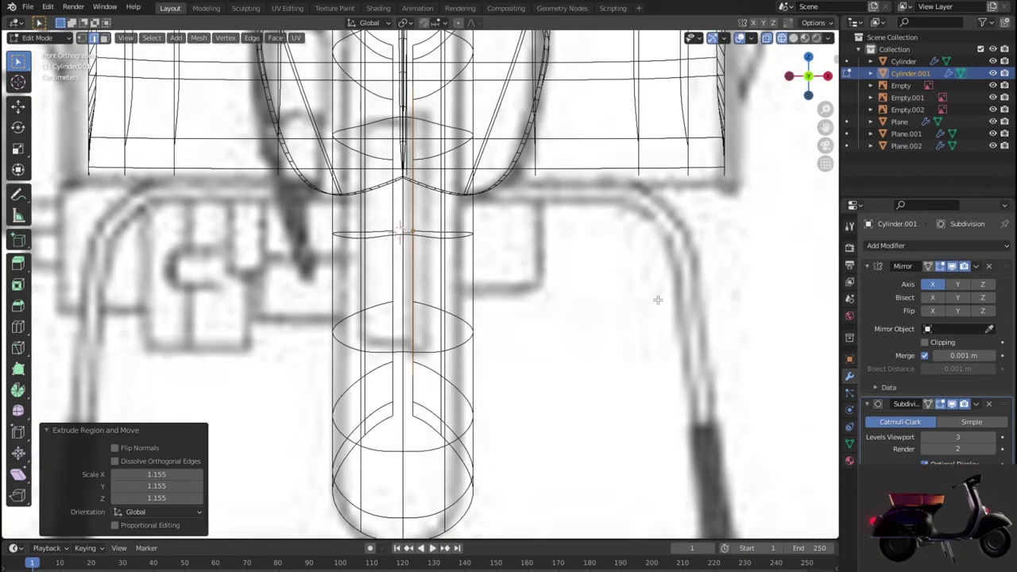
key("KP_3")
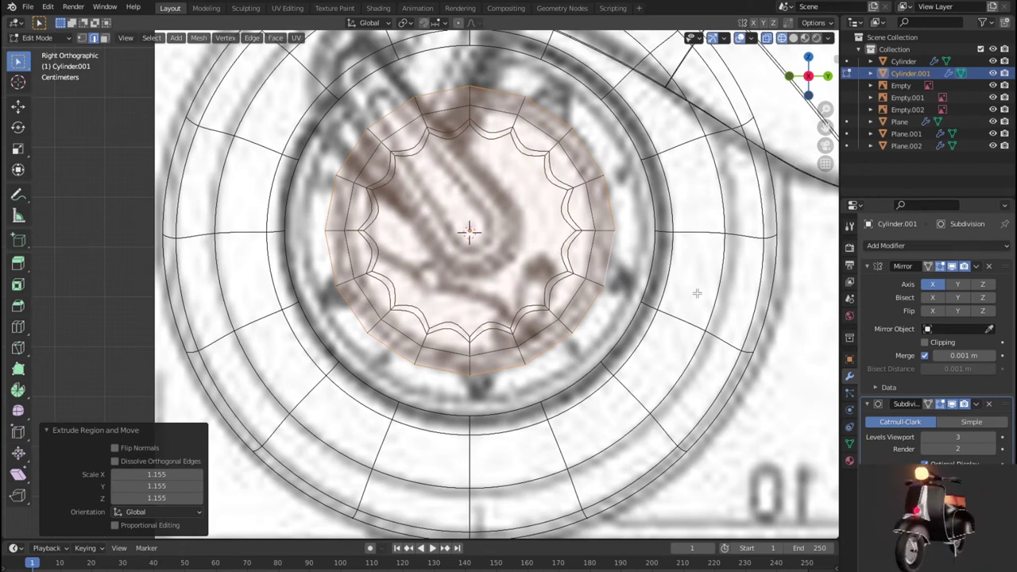
key("s")
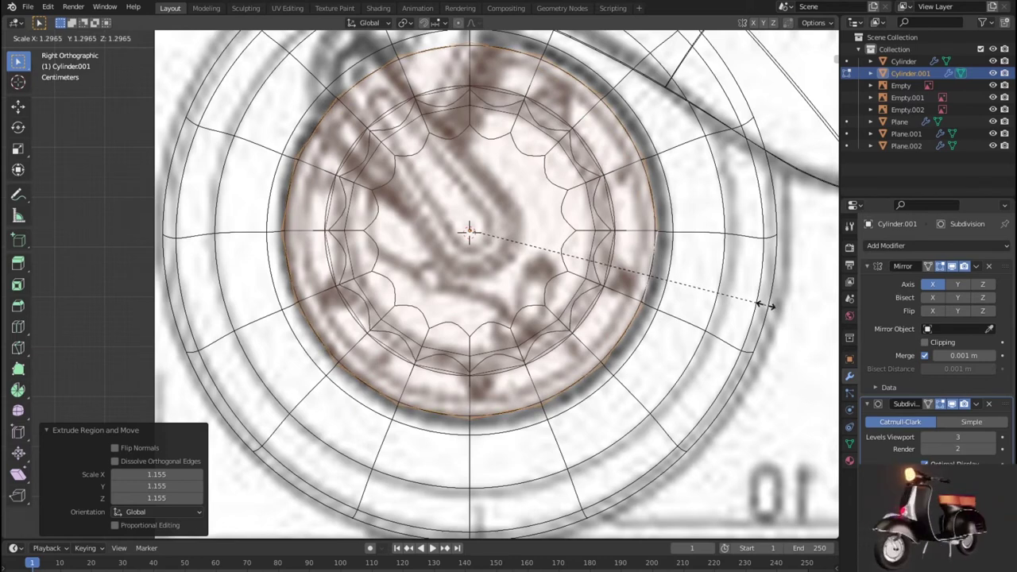
left_click(765, 304)
scroll(766, 304, "down", 2)
key("Tab")
scroll(681, 295, "down", 3)
key("shift+z")
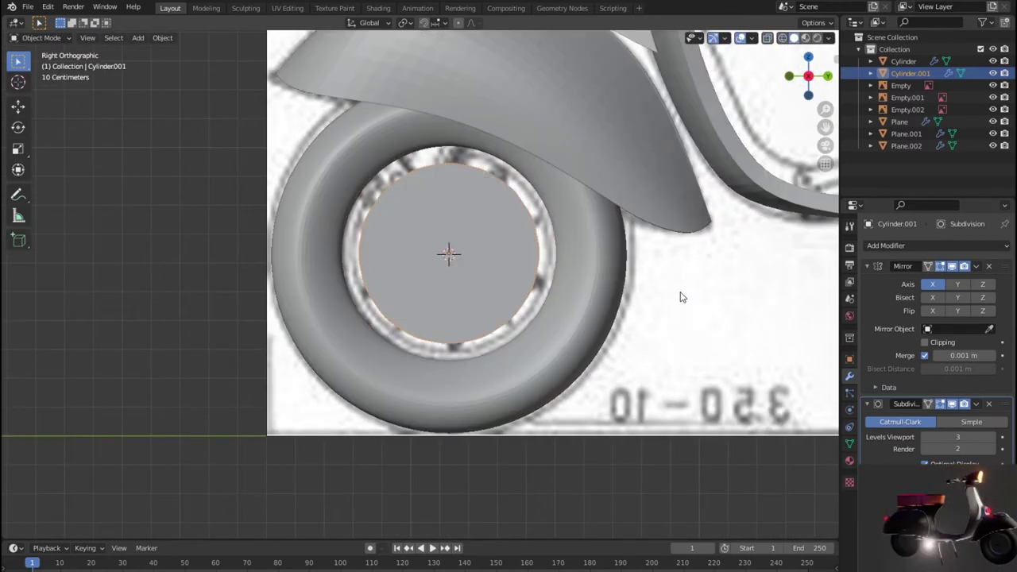
Deselect Cylinder.001 and orbit to a frontal perspective of the whole scooter.
key("KP_5")
mouse_move(656, 291)
middle_mouse_down()
mouse_move(649, 317)
mouse_move(567, 283)
mouse_move(725, 307)
mouse_move(712, 288)
mouse_move(604, 294)
mouse_move(655, 299)
middle_mouse_up()
scroll(713, 288, "down", 3)
scroll(552, 301, "down", 3)
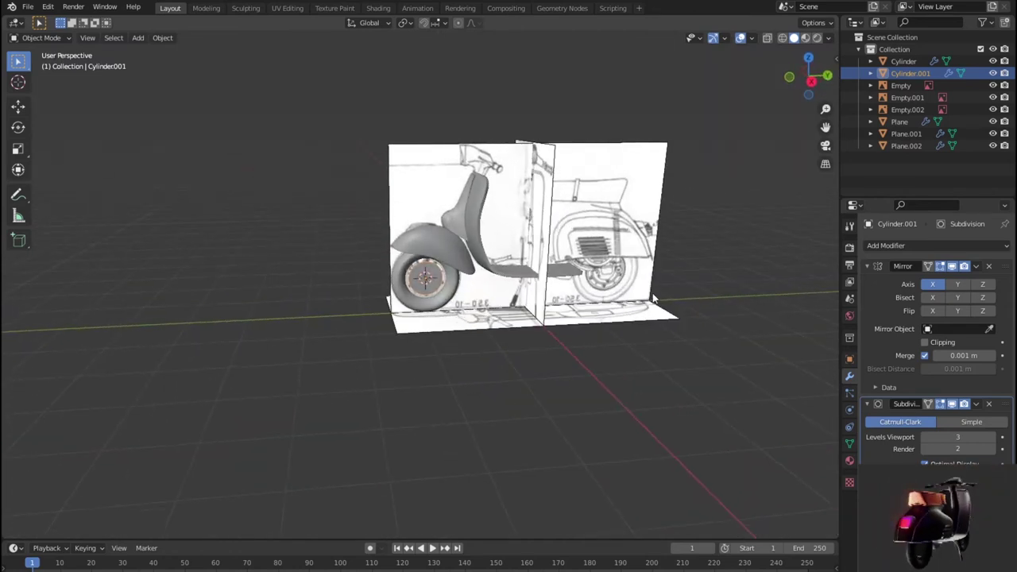
scroll(656, 300, "up", 2)
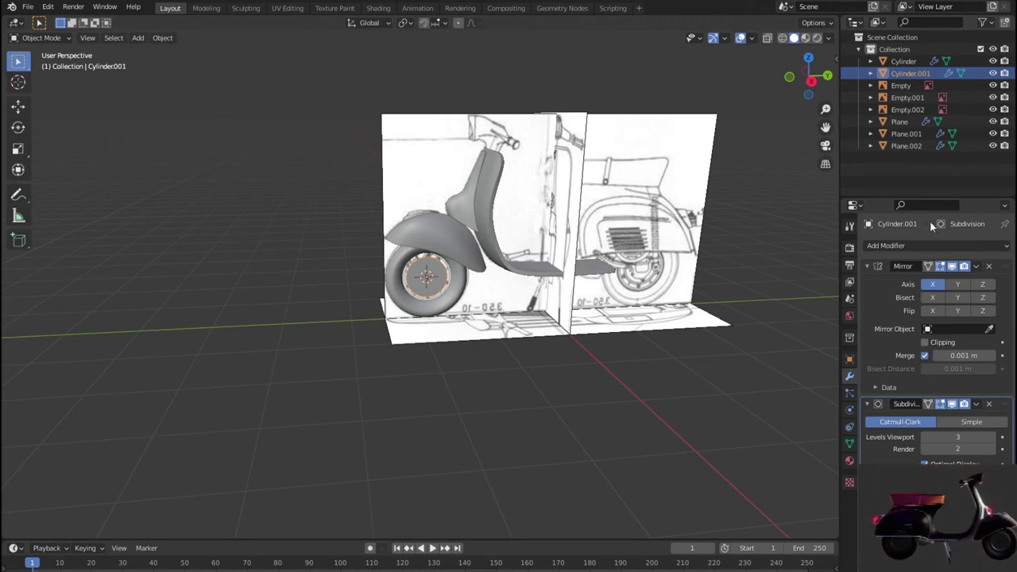
left_click(192, 230)
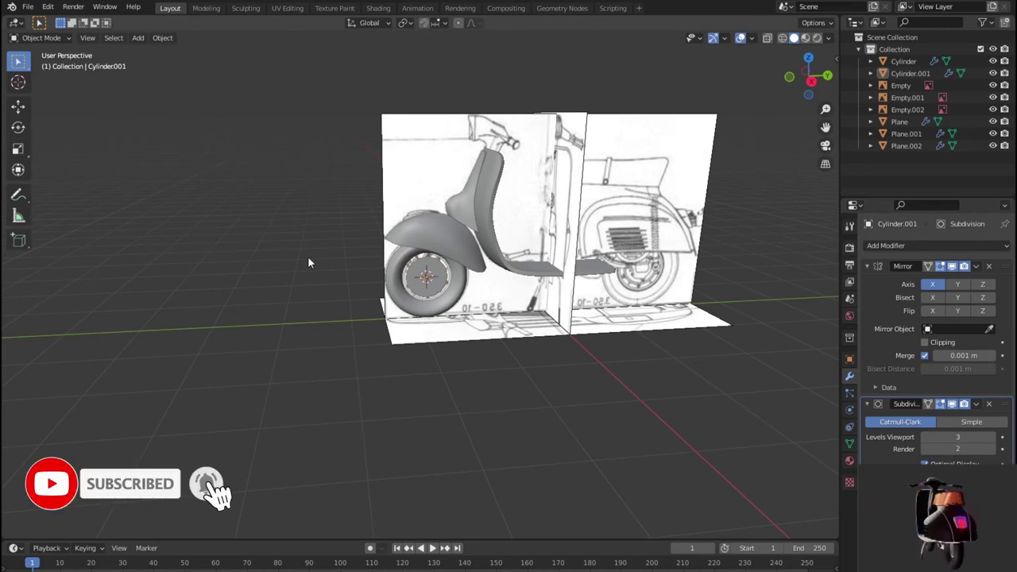
middle_click_drag(311, 263, 627, 307)
left_click(28, 7)
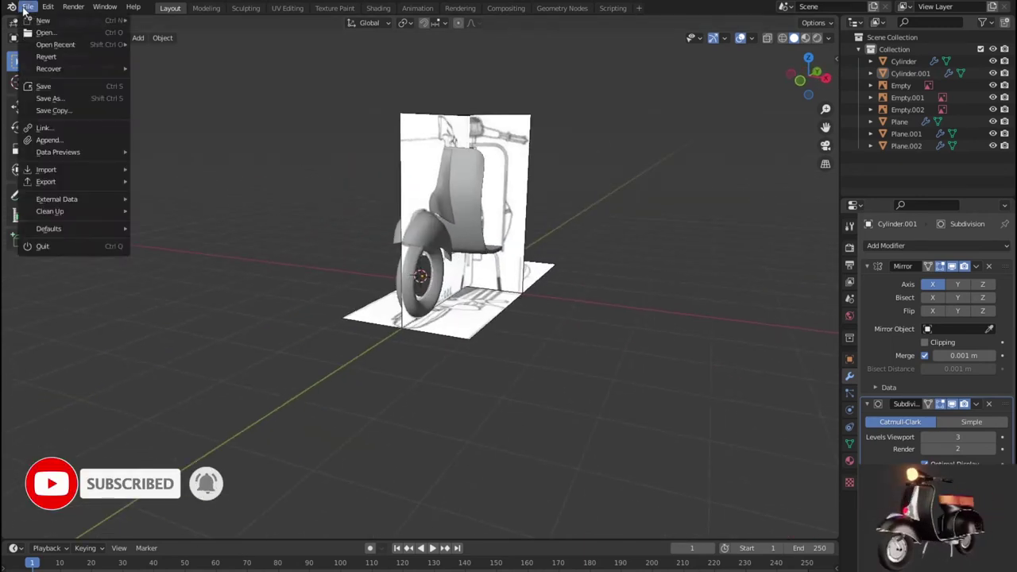
Save a copy of the project as 04.blend in the E:\vespa folder.
left_click(90, 107)
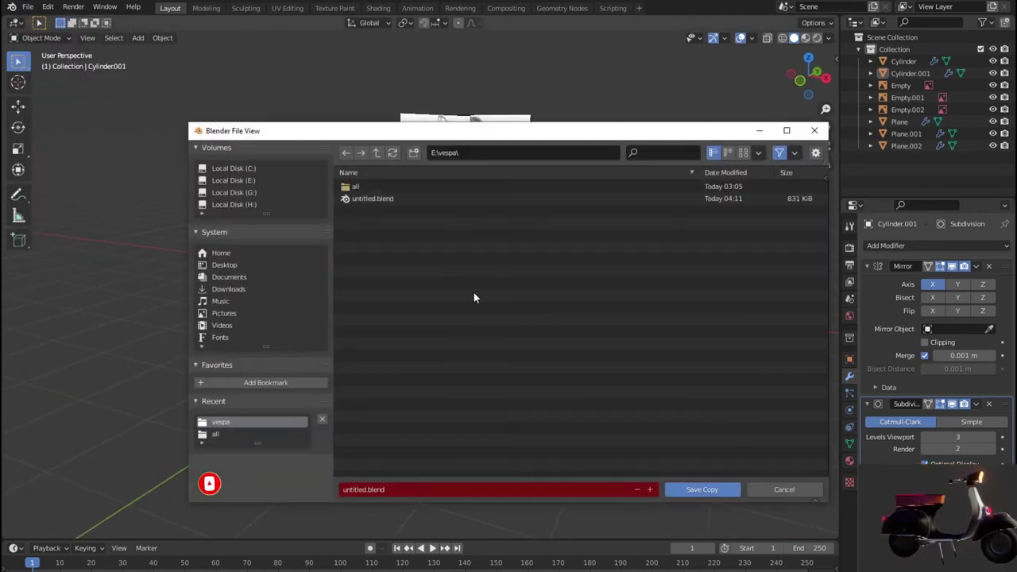
left_click(431, 490)
type("c1")
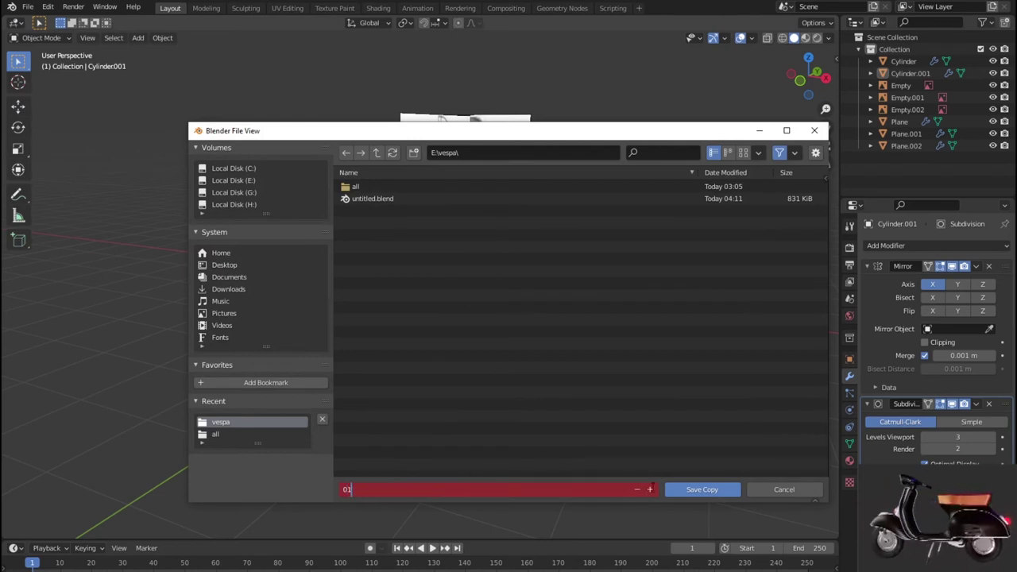
left_click(651, 487)
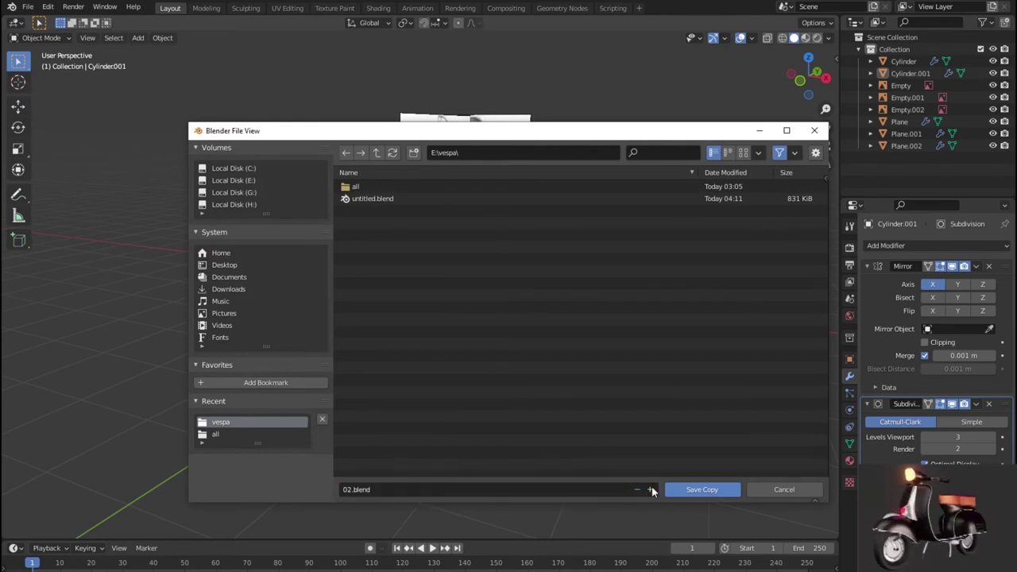
left_click(652, 488)
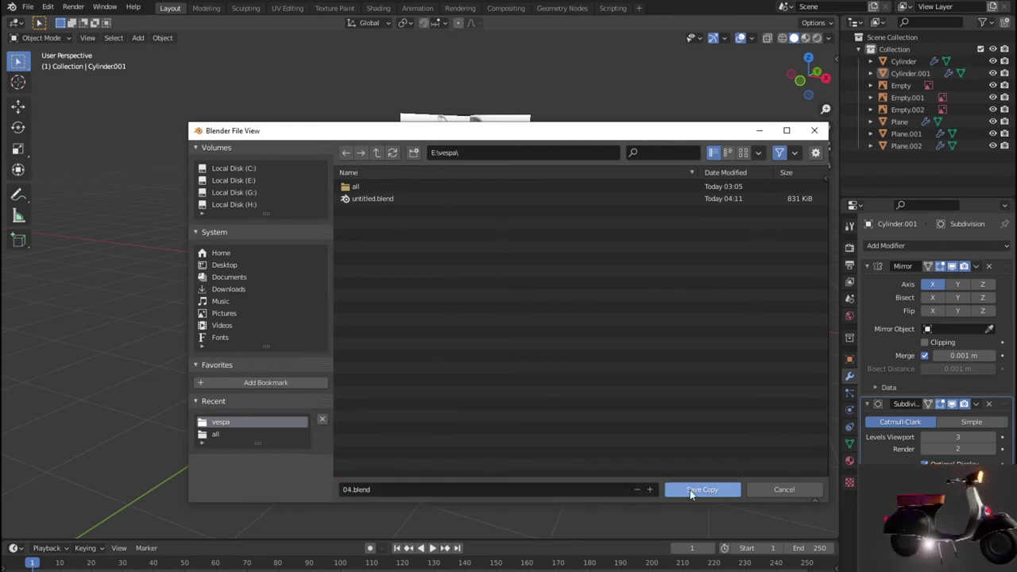
left_click(689, 490)
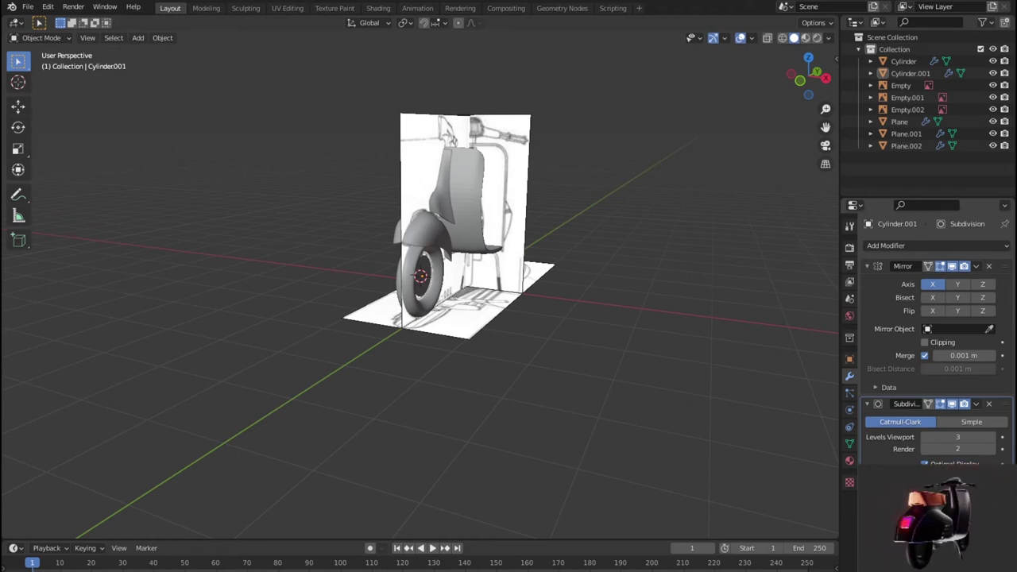
Select Cylinder.001 by the front wheel, enter Edit Mode, and pick one circular edge loop.
mouse_move(206, 315)
middle_mouse_down()
mouse_move(520, 353)
mouse_move(560, 342)
middle_mouse_up()
scroll(498, 309, "up", 5)
scroll(498, 311, "up", 4)
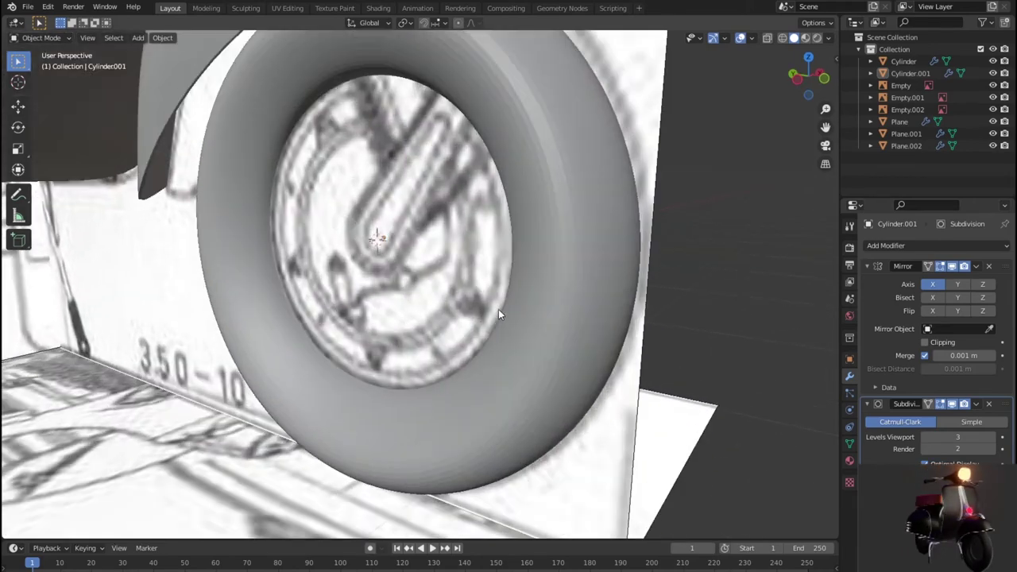
scroll(498, 309, "down", 2)
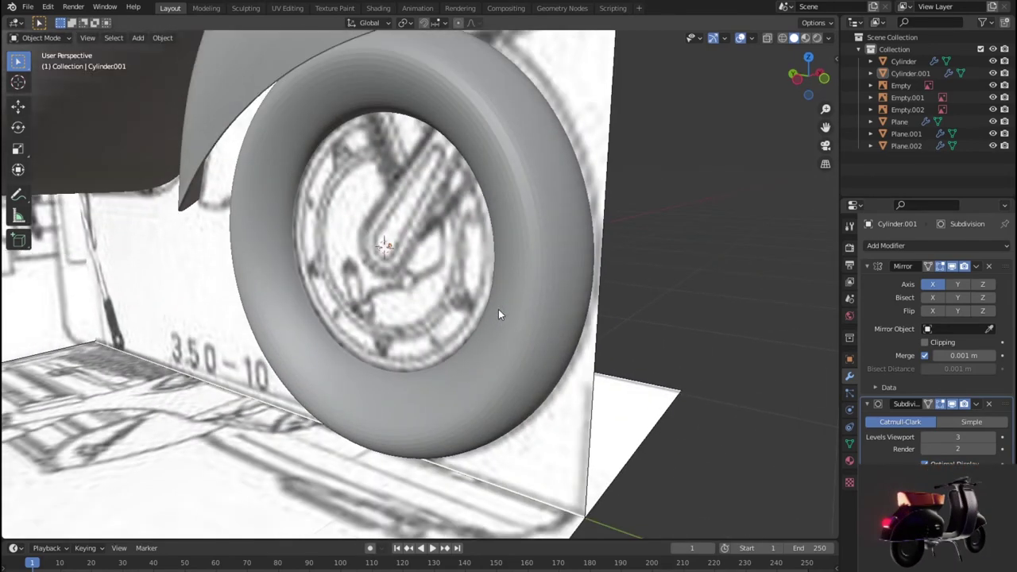
middle_click_drag(498, 309, 325, 315)
left_click(412, 286)
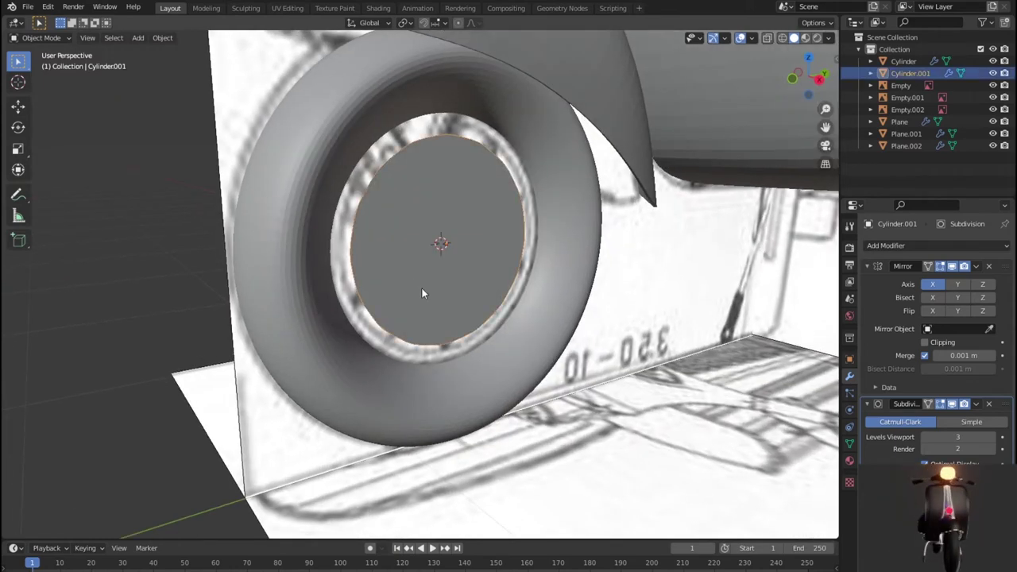
key("Tab")
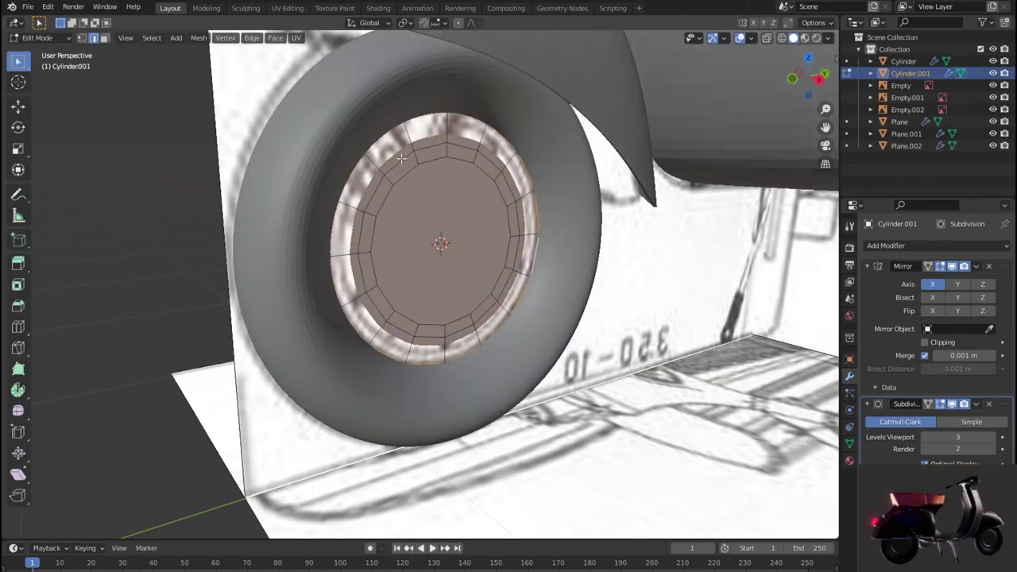
left_click(395, 156, "alt")
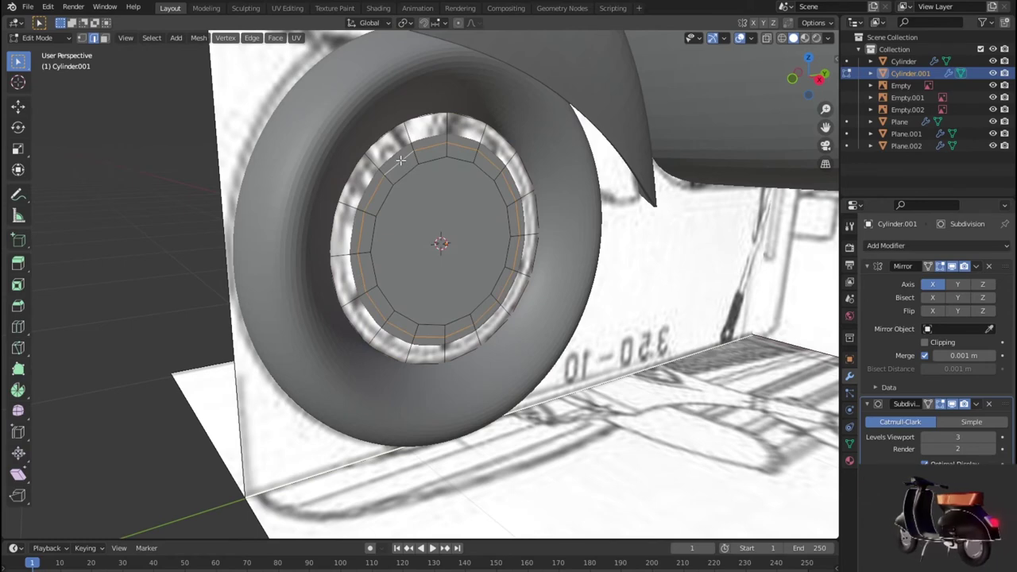
In Front Orthographic wireframe view, push the hub's edge loop out along X.
key("KP_1")
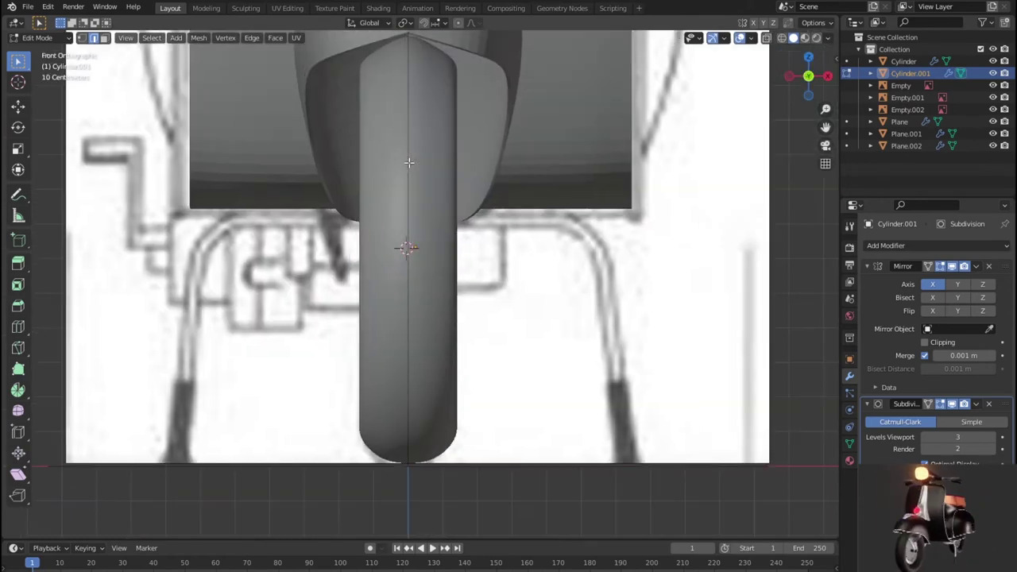
key("shift+z")
key("g")
key("x")
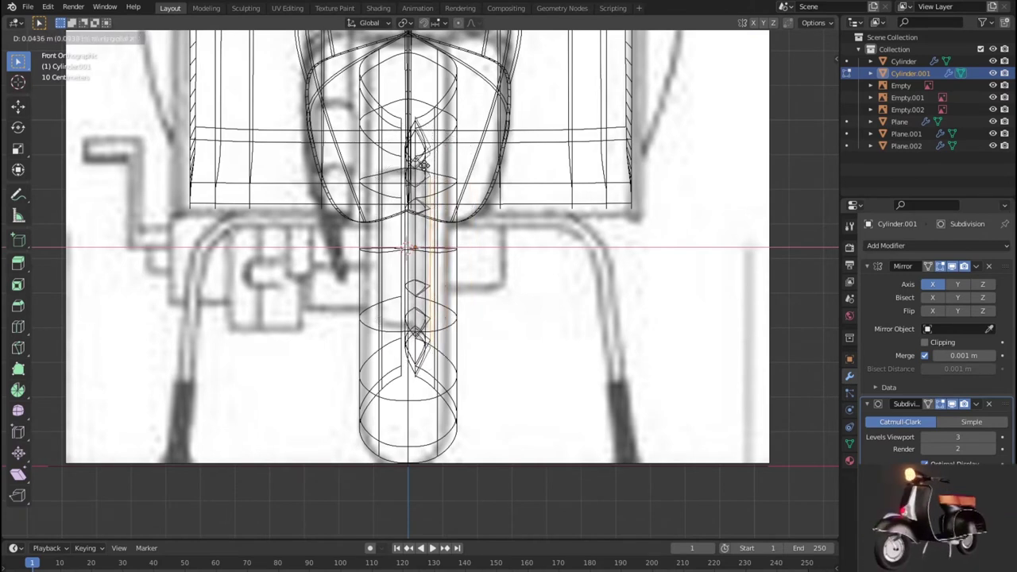
key("Return")
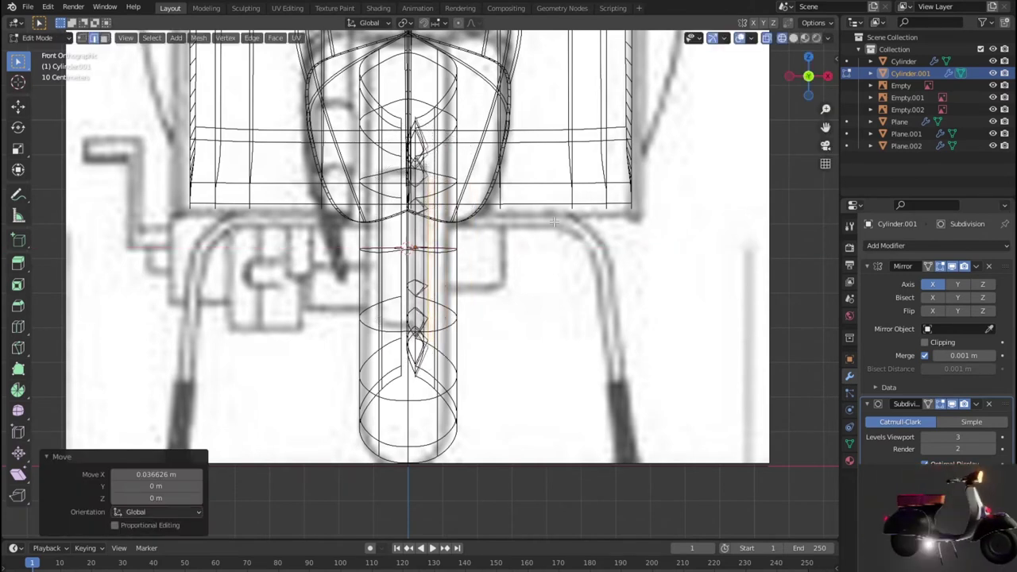
key("x")
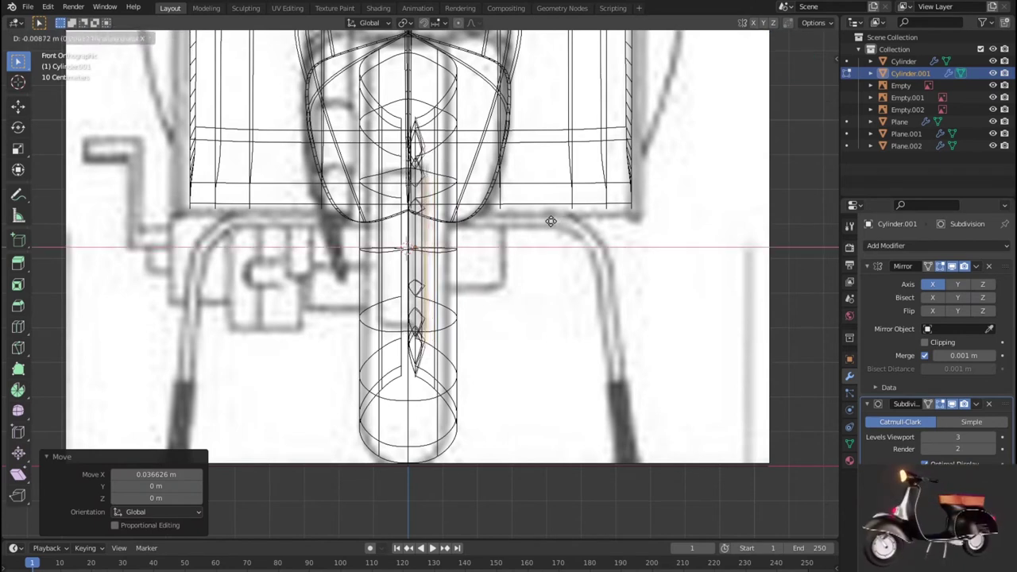
left_click(550, 221)
Shift the whole hub disc about −0.019 m along X into the wheel.
key("Tab")
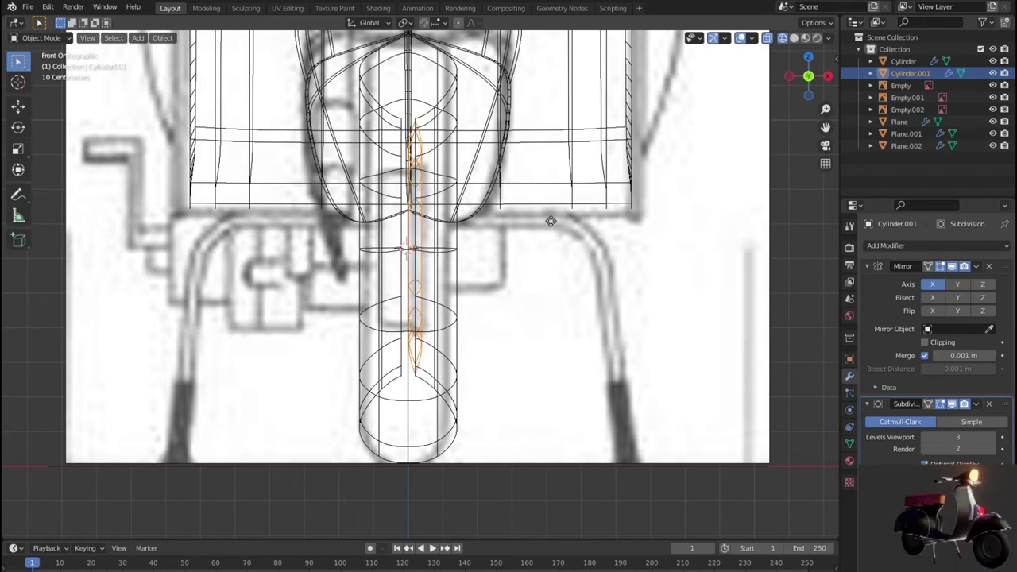
key("g")
key("x")
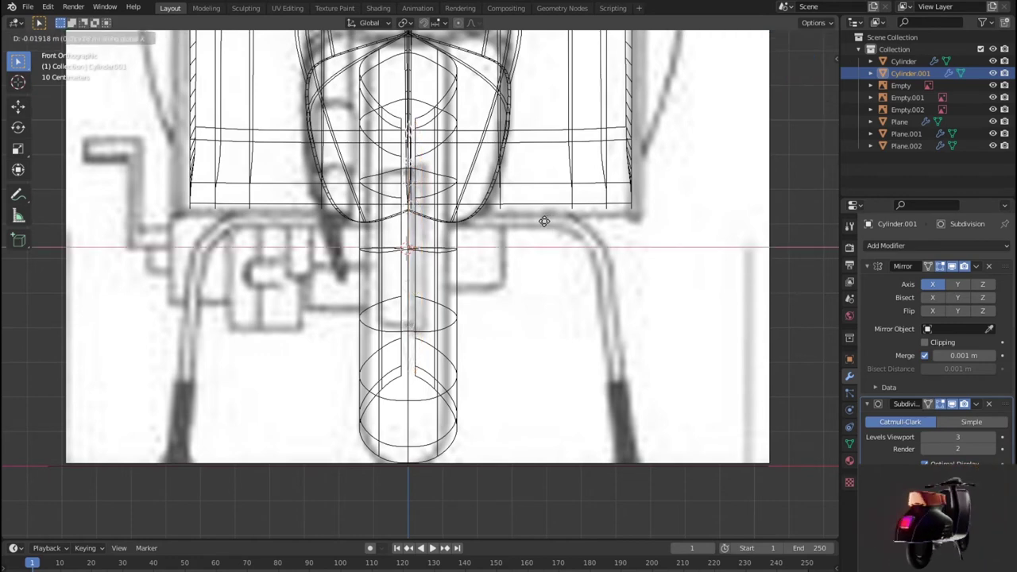
left_click(546, 222)
key("shift+z")
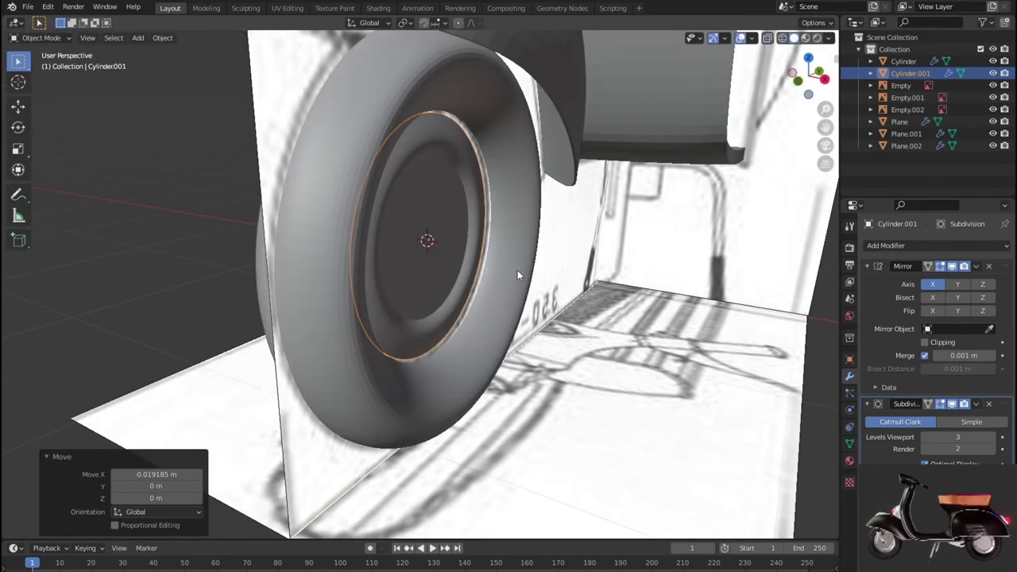
Check the disc's position in Right Orthographic wireframe view and reopen its mesh.
key("Tab")
scroll(491, 272, "up", 3)
scroll(491, 272, "down", 2)
key("Tab")
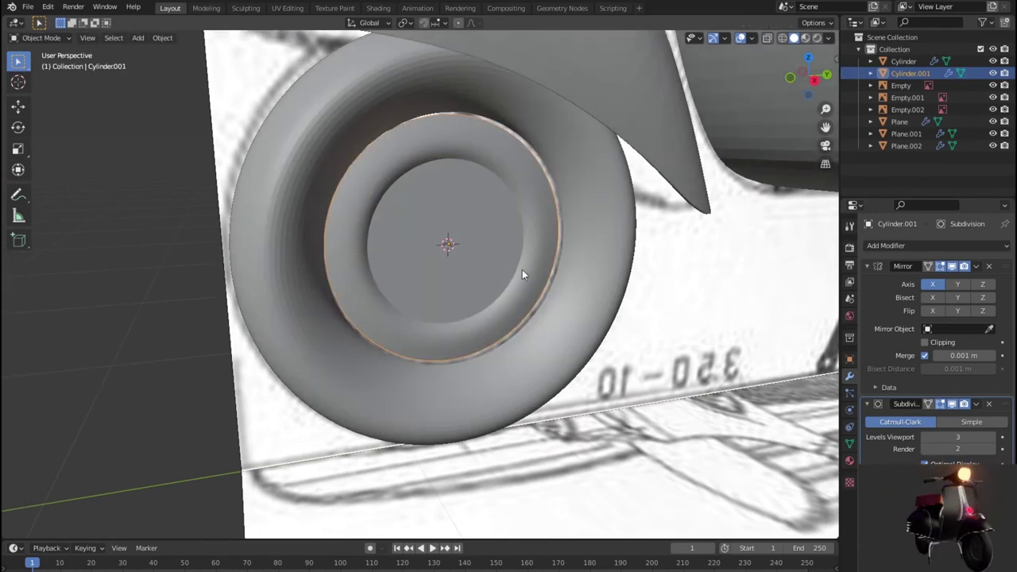
scroll(510, 267, "down", 2)
mouse_move(517, 269)
middle_mouse_down()
mouse_move(467, 243)
mouse_move(538, 266)
mouse_move(524, 264)
middle_mouse_up()
key("KP_3")
key("shift+z")
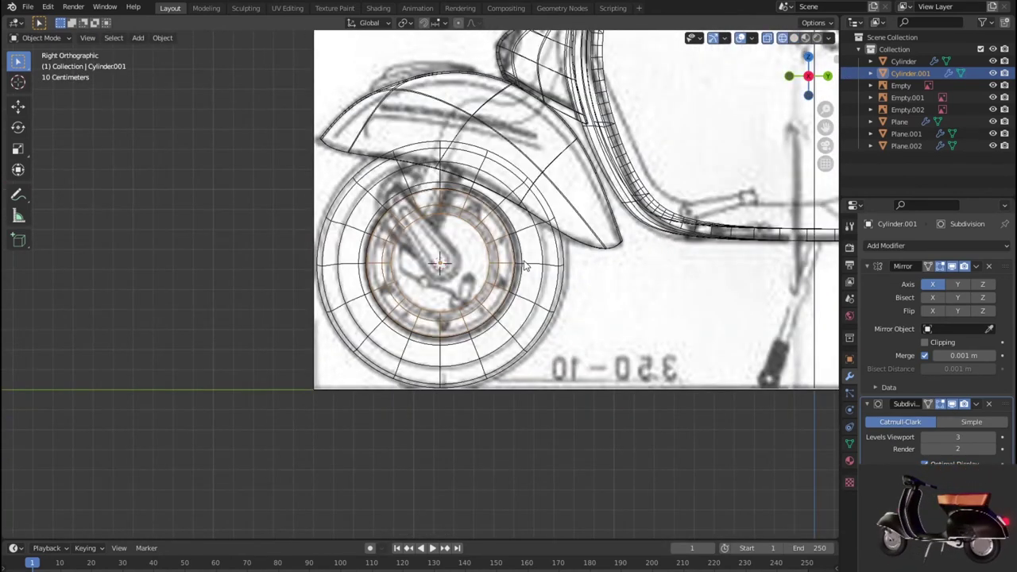
scroll(523, 264, "up", 2)
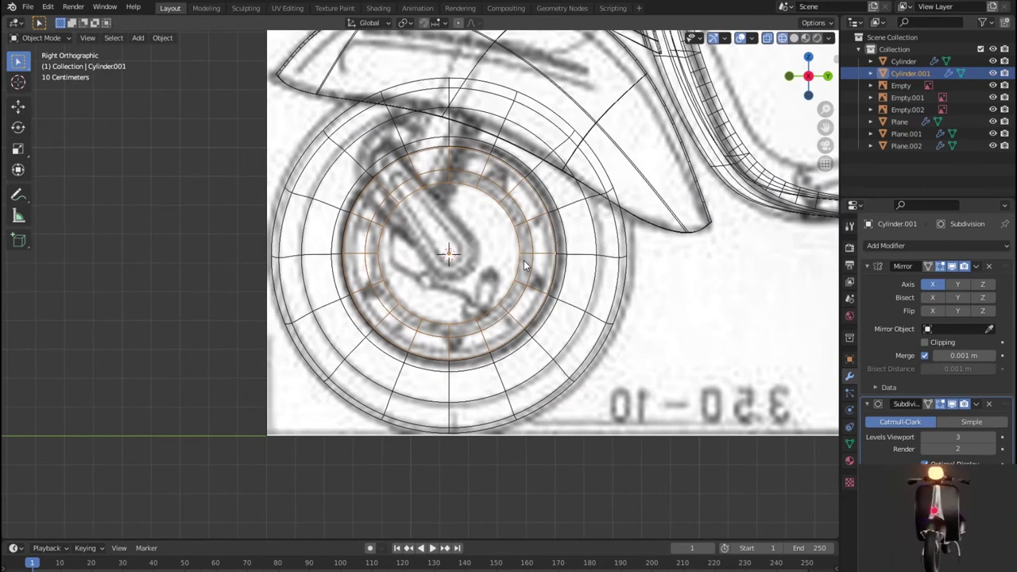
scroll(524, 264, "up", 1)
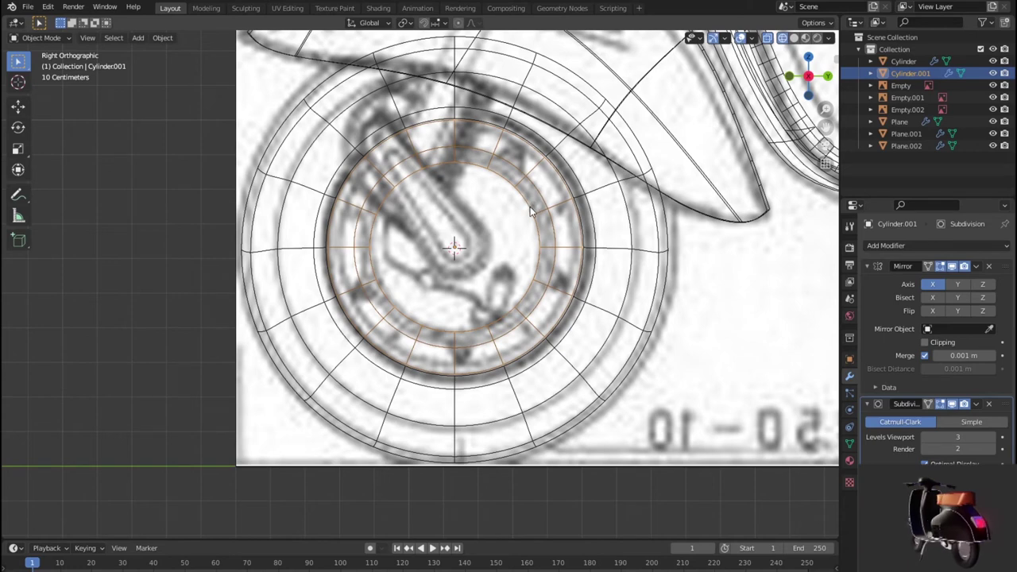
key("Tab")
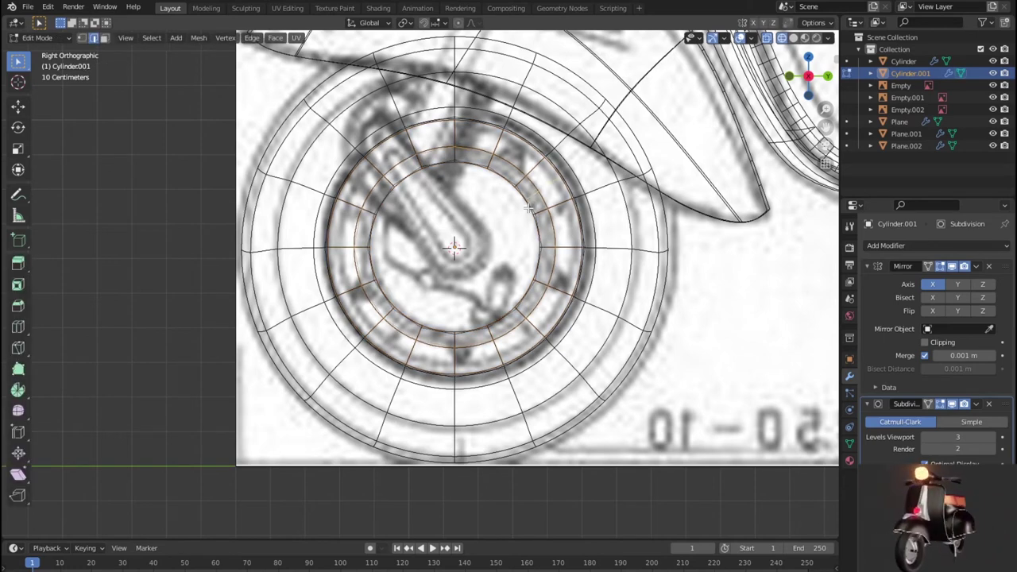
Edge-slide two hub cap loops, one inward and the inner one outward.
key("g")
key("g")
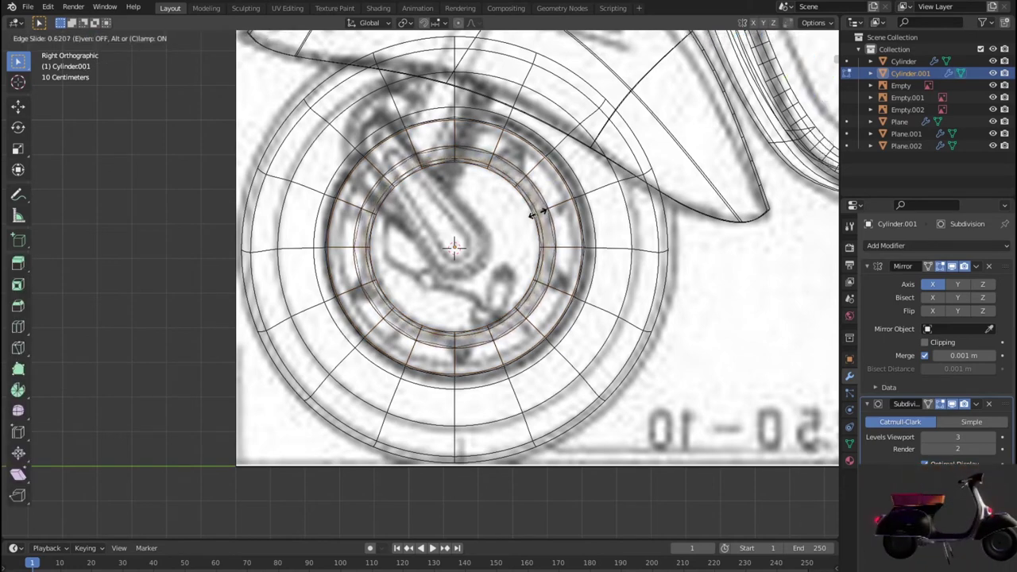
left_click(534, 212)
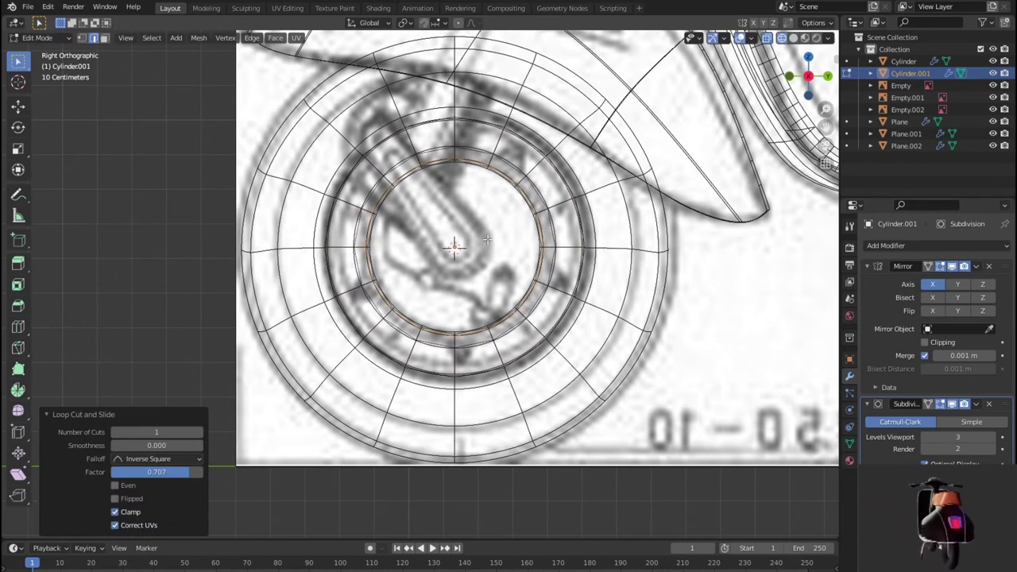
key("shift+z")
mouse_move(494, 233)
middle_mouse_down()
mouse_move(567, 251)
mouse_move(522, 241)
middle_mouse_up()
key("Tab")
key("Tab")
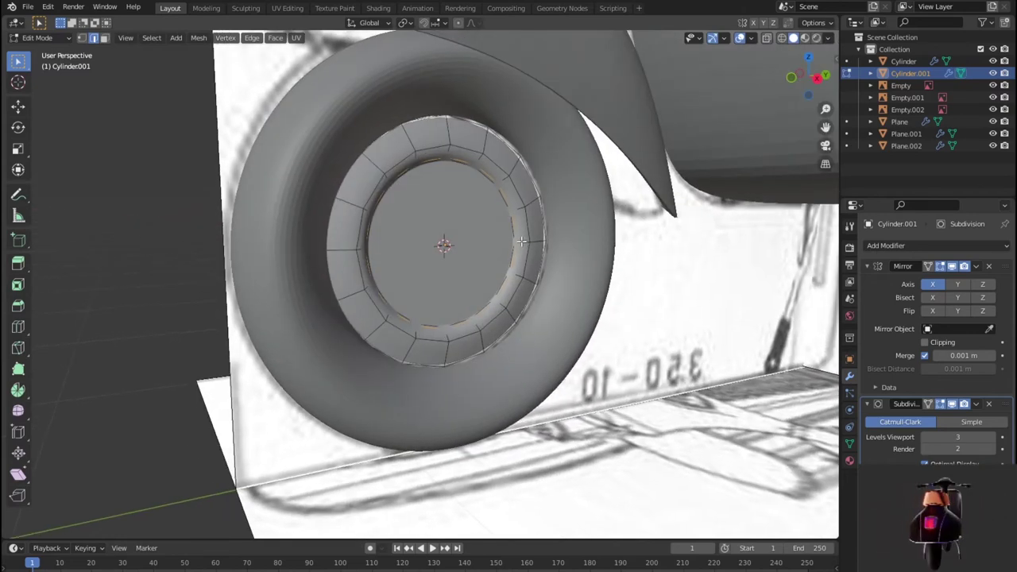
left_click(483, 140, "alt")
key("g")
key("g")
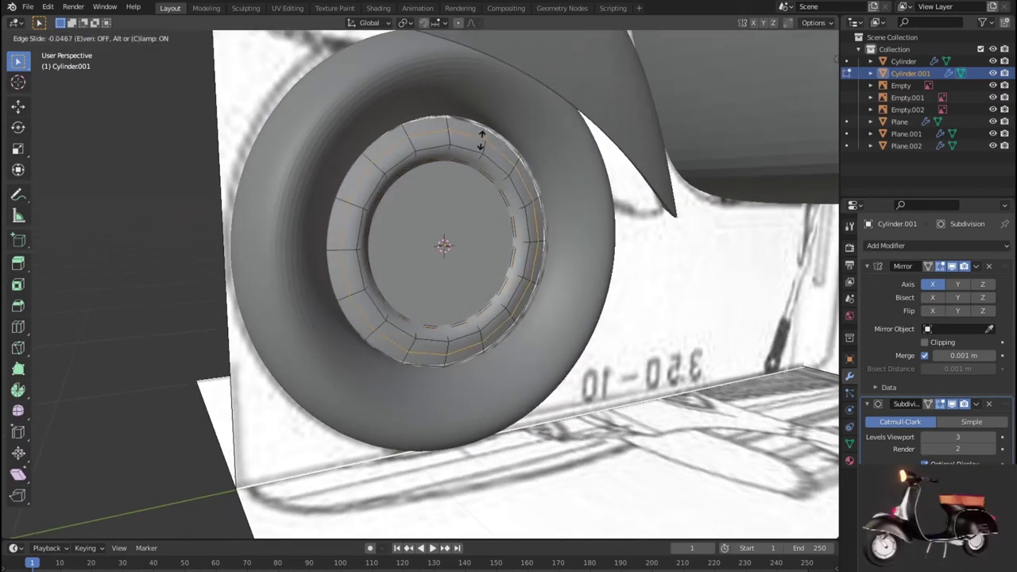
left_click(484, 136)
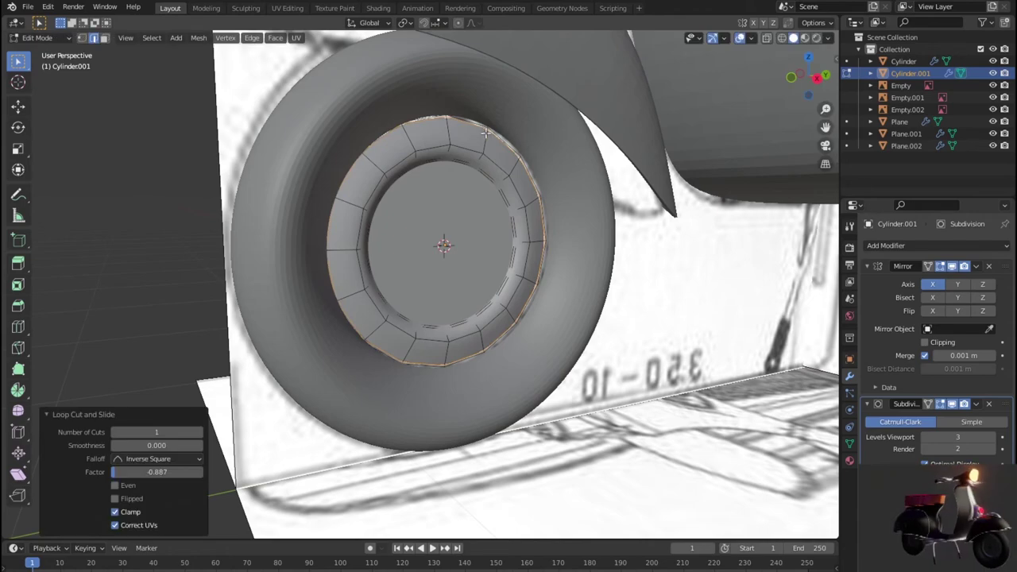
key("shift+z")
Extrude the selected outer ring region of the hub cap, checking it in right and front views.
scroll(486, 231, "up", 2)
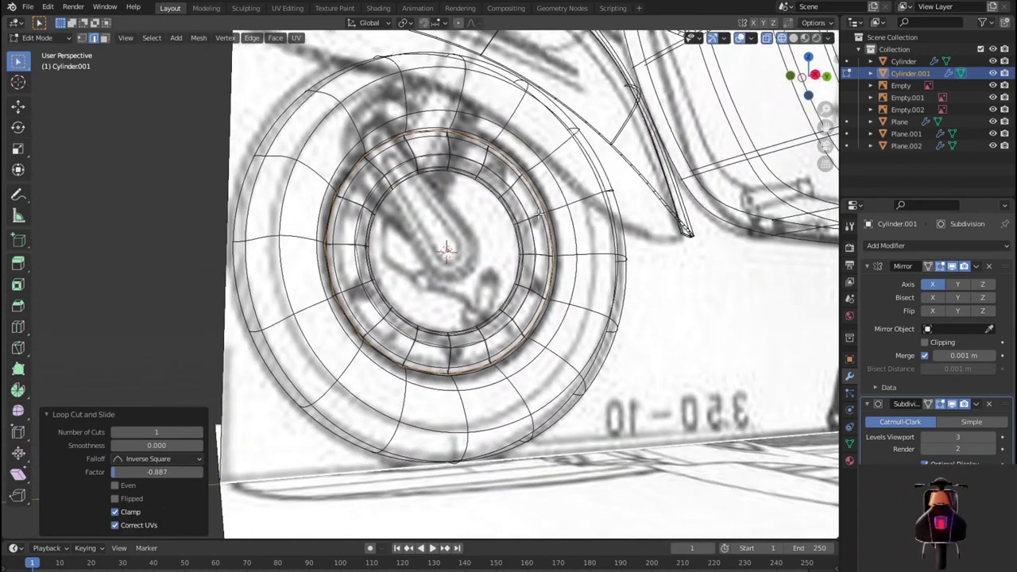
middle_click_drag(487, 232, 541, 213)
key("KP_5")
key("KP_3")
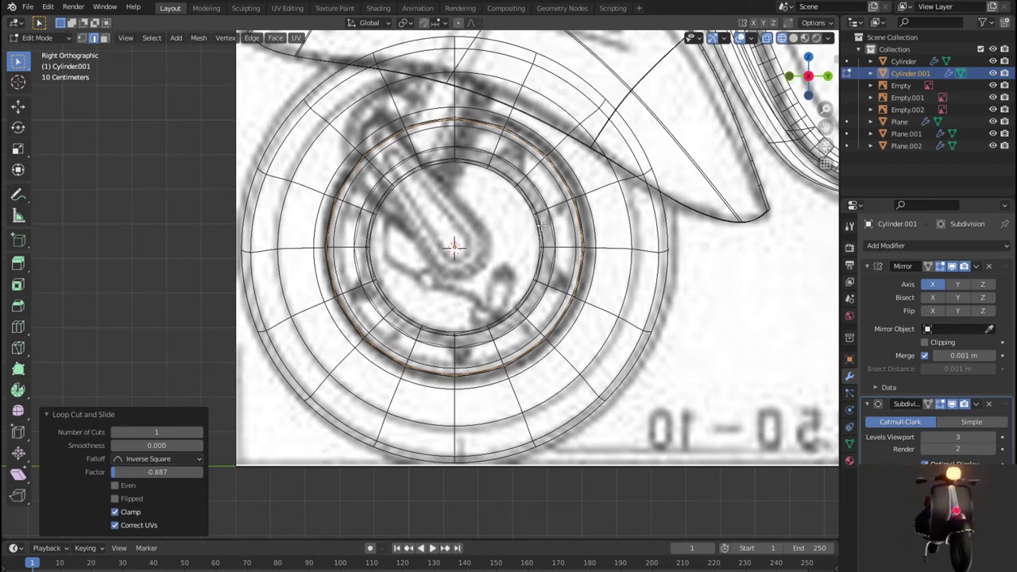
middle_click_drag(541, 221, 443, 119)
key("f")
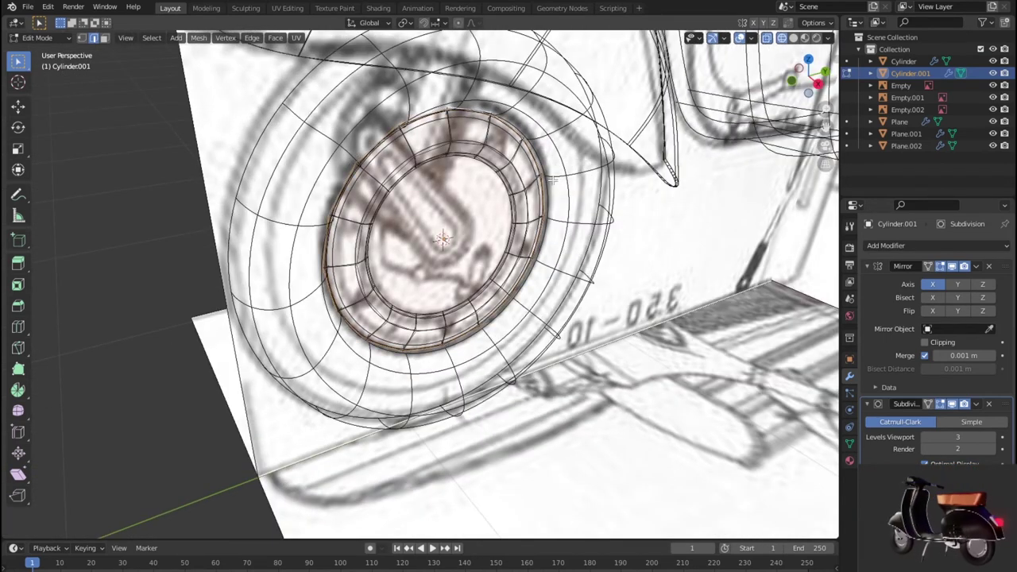
key("KP_1")
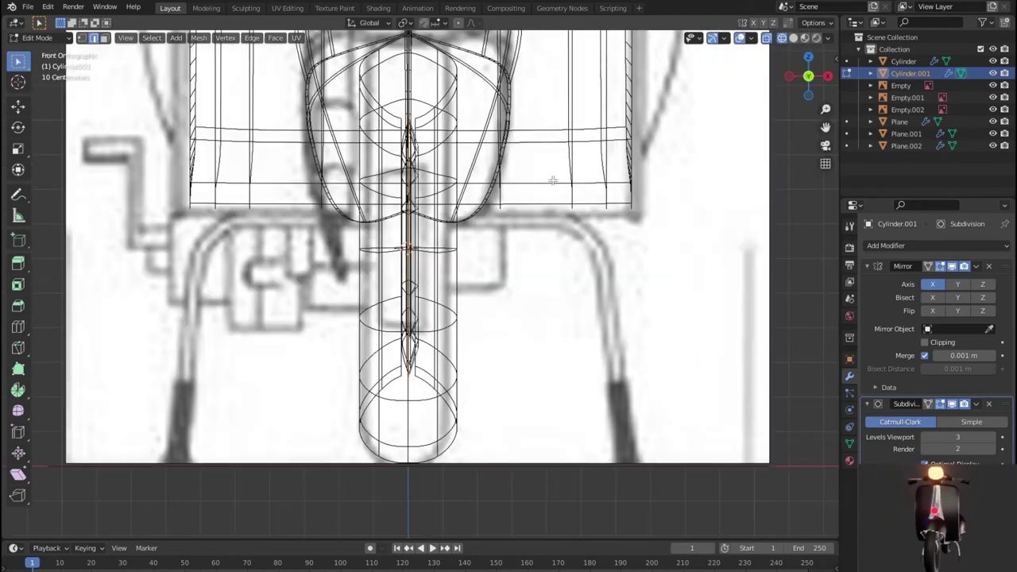
key("KP_3")
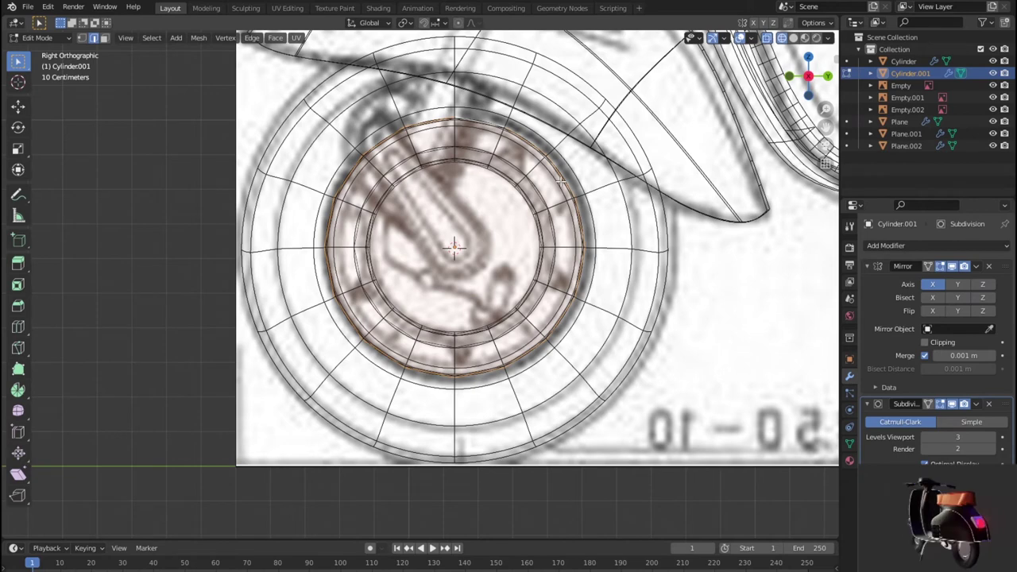
key("shift+z")
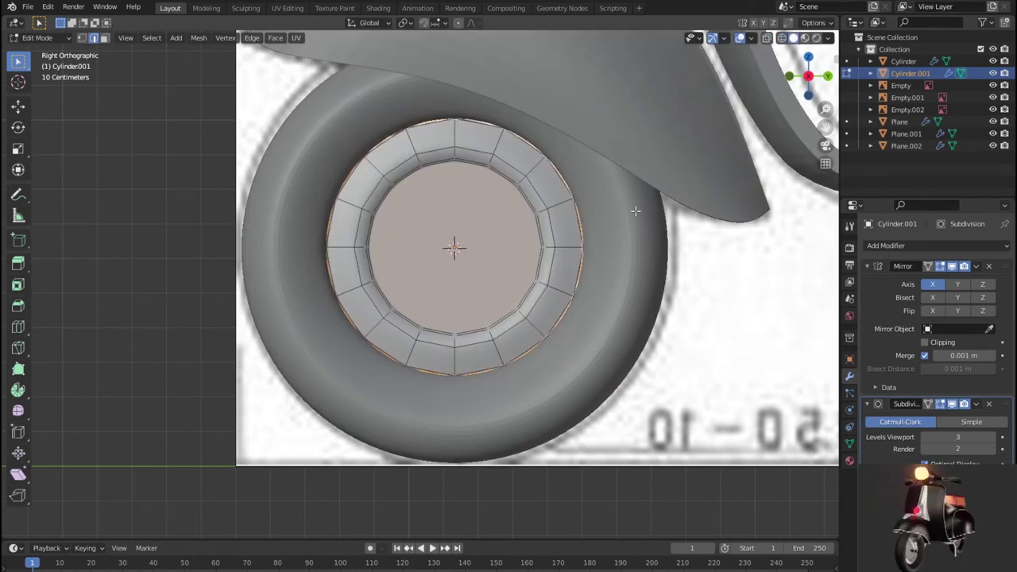
Scale the extruded ring out to 1.110, then in to 0.939.
key("s")
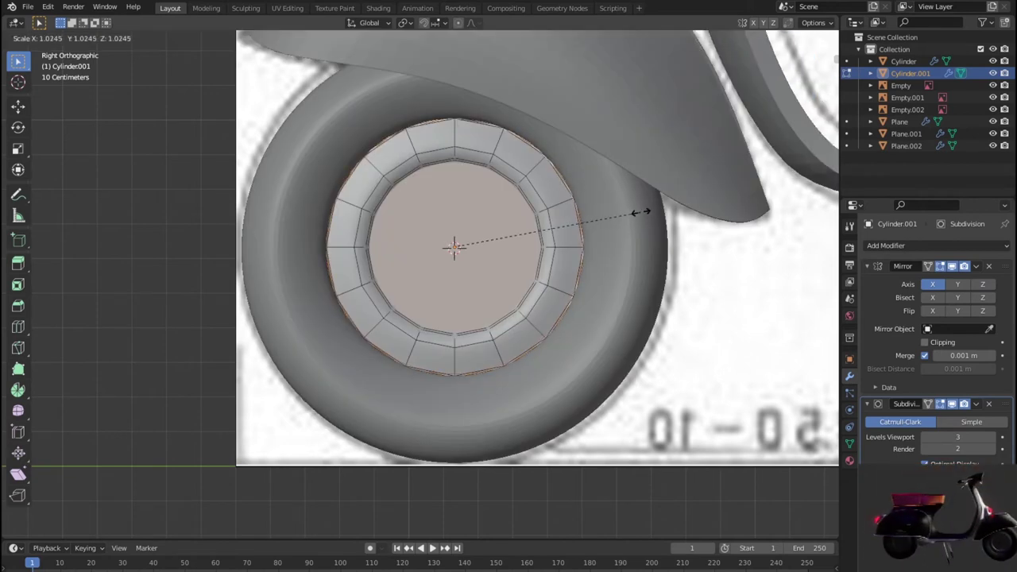
left_click(655, 213)
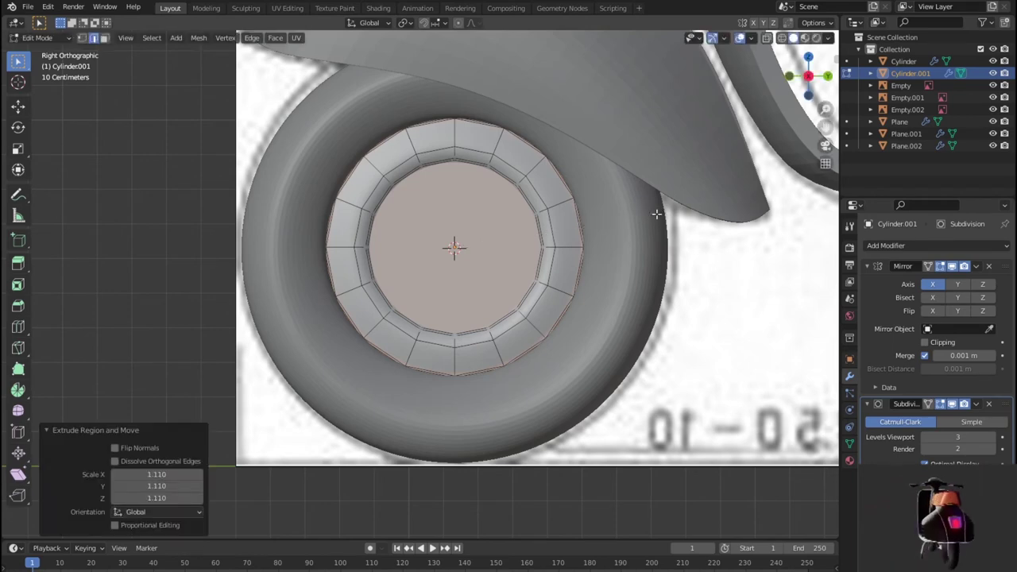
key("shift+z")
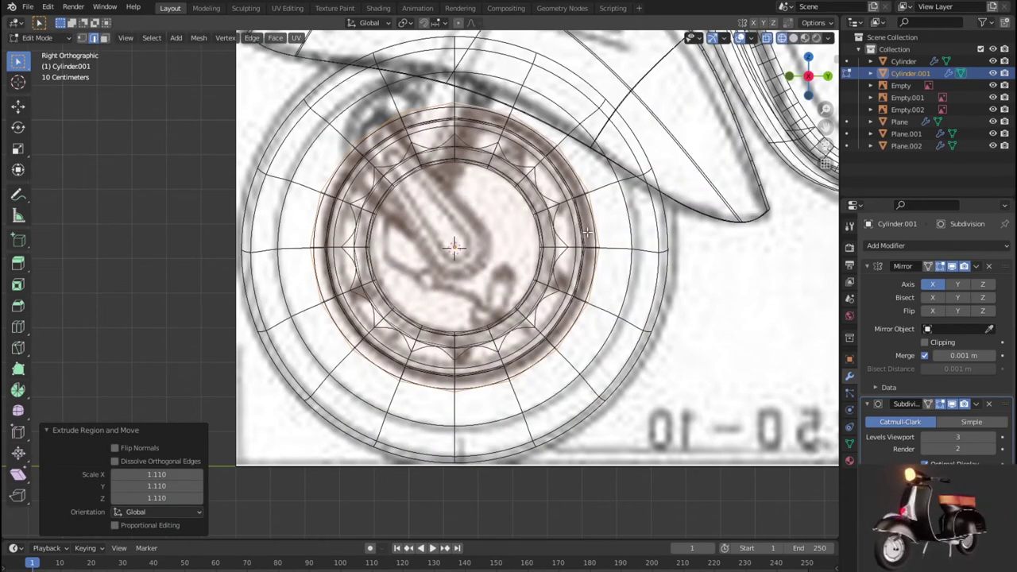
key("s")
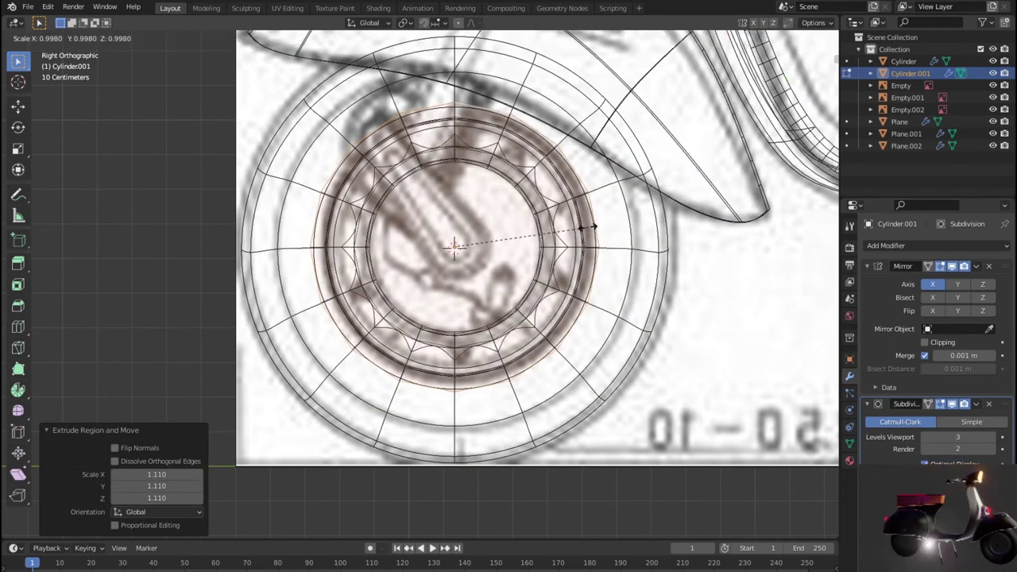
left_click(580, 226)
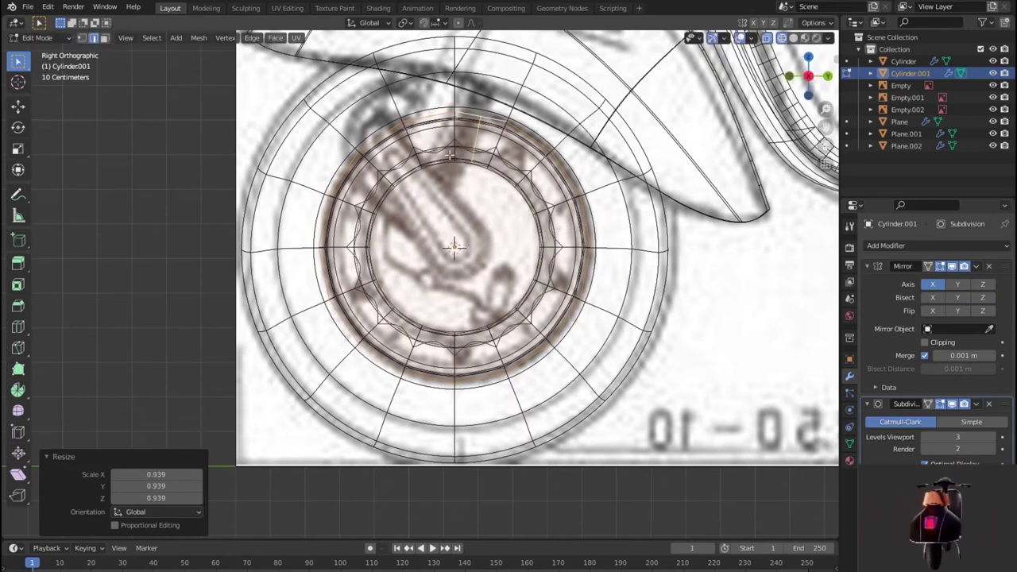
Edge-slide the ring outward to the rim and return to Object Mode.
key("g")
key("g")
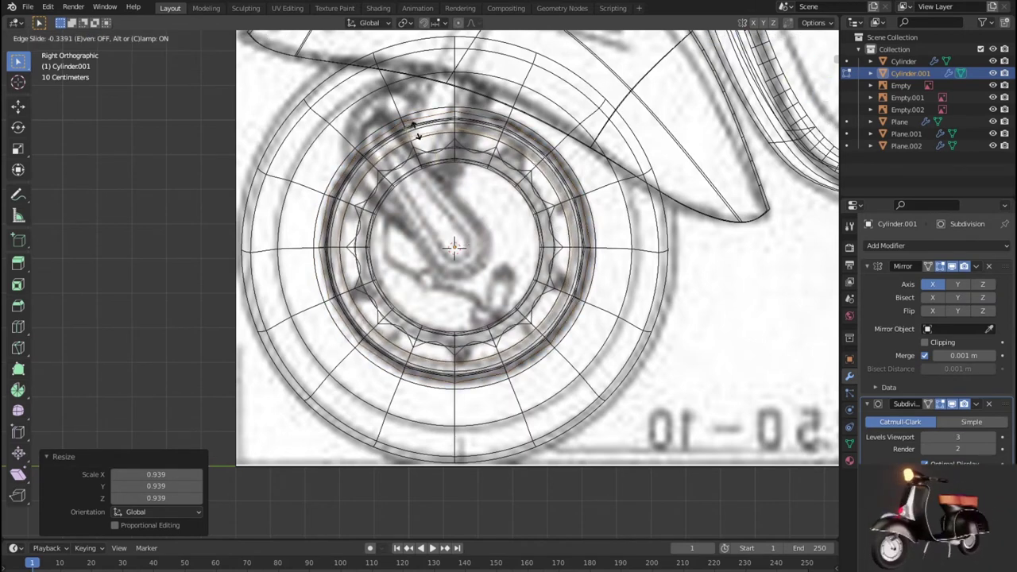
left_click(413, 113)
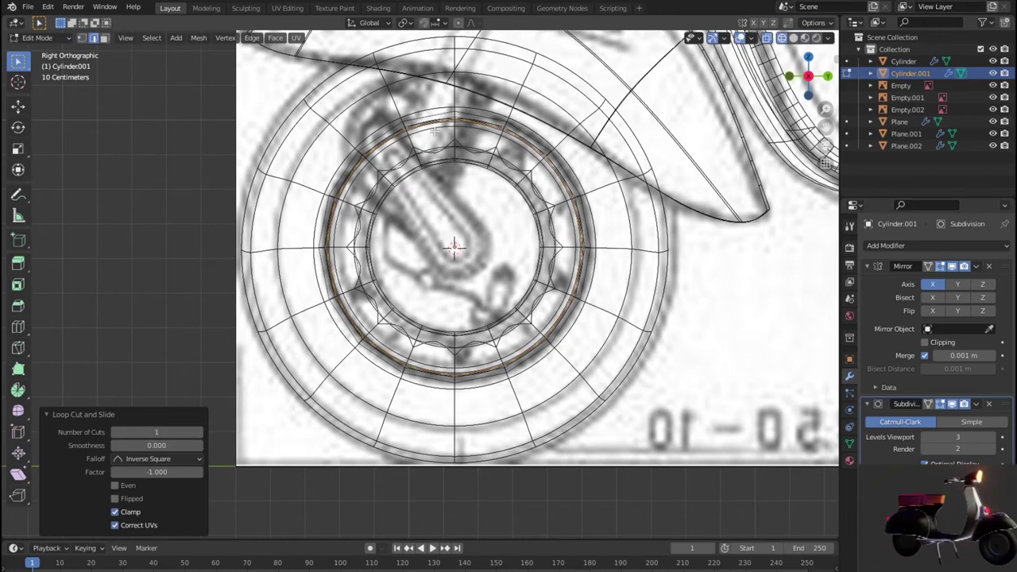
key("shift+z")
key("Tab")
scroll(572, 192, "down", 2)
scroll(573, 192, "down", 1)
Scale the whole Cylinder.001 hub cap by 1.031.
mouse_move(573, 193)
middle_mouse_down()
mouse_move(687, 232)
mouse_move(802, 231)
mouse_move(822, 214)
mouse_move(790, 211)
mouse_move(769, 232)
mouse_move(752, 224)
mouse_move(547, 247)
mouse_move(583, 222)
middle_mouse_up()
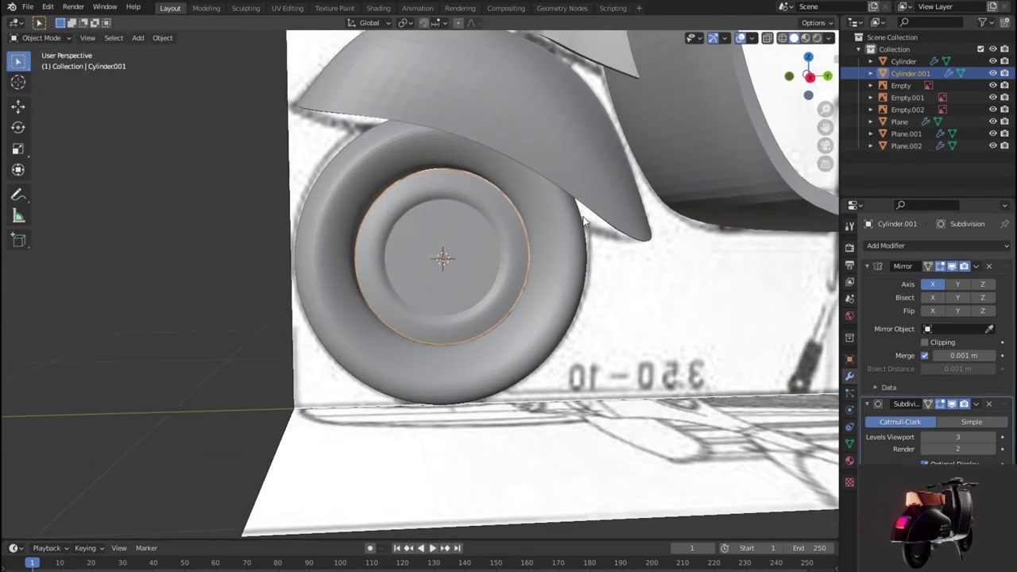
scroll(583, 216, "up", 1)
key("s")
left_click(587, 214)
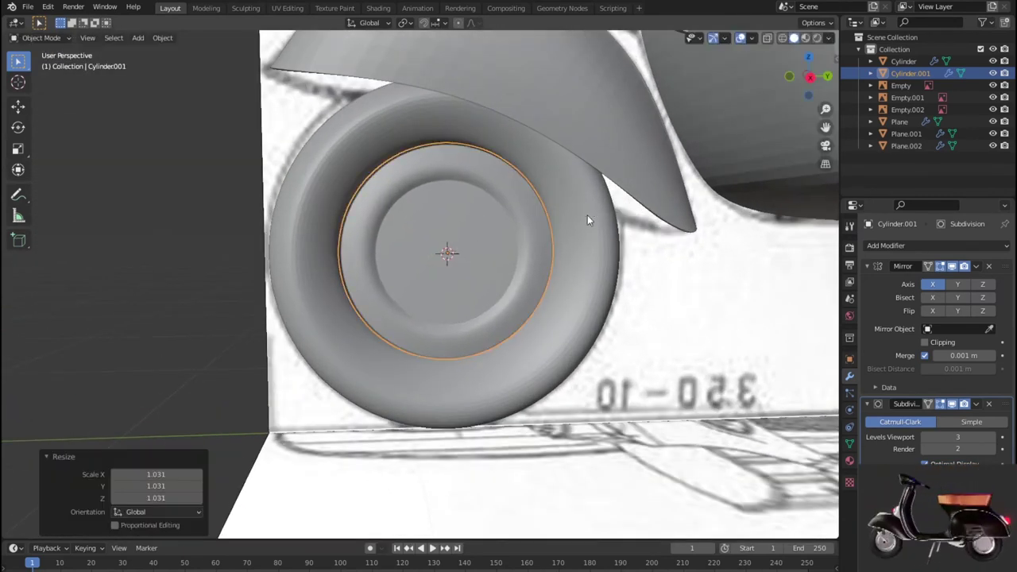
Check the hub cap in Right Orthographic wireframe, then deselect it in Object Mode.
key("Tab")
key("Tab")
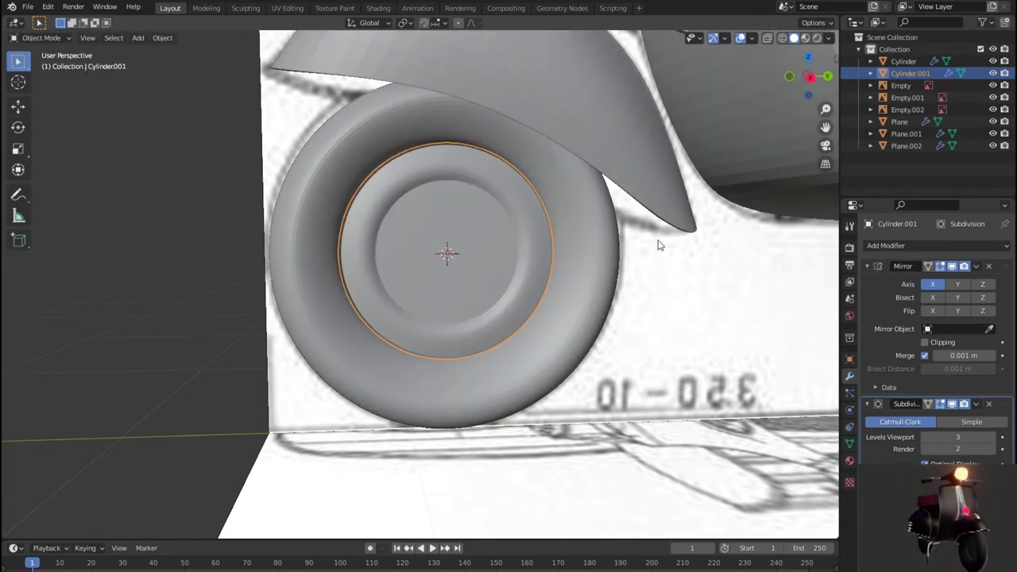
key("KP_3")
key("shift+z")
scroll(638, 245, "up", 1)
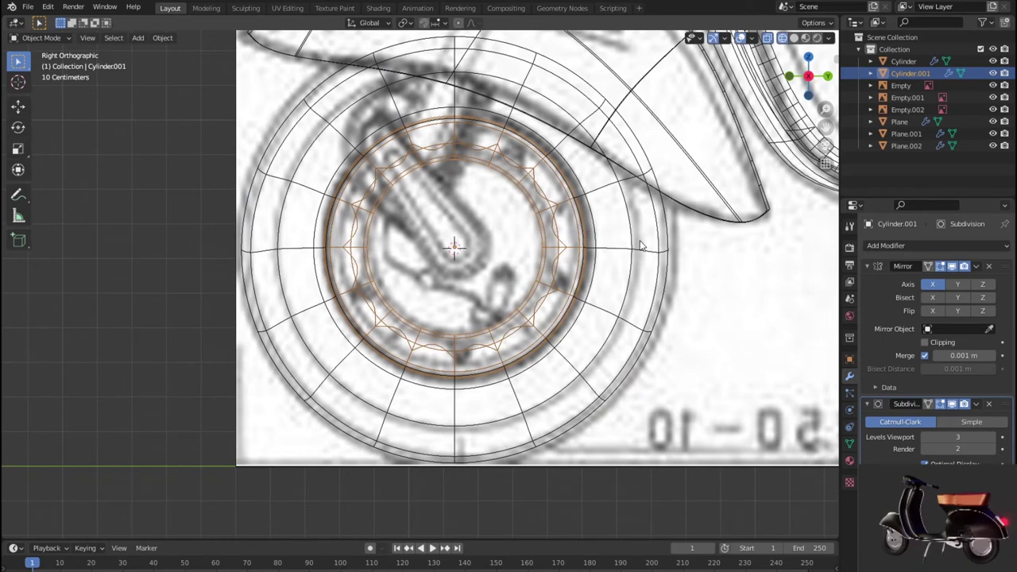
key("shift+z")
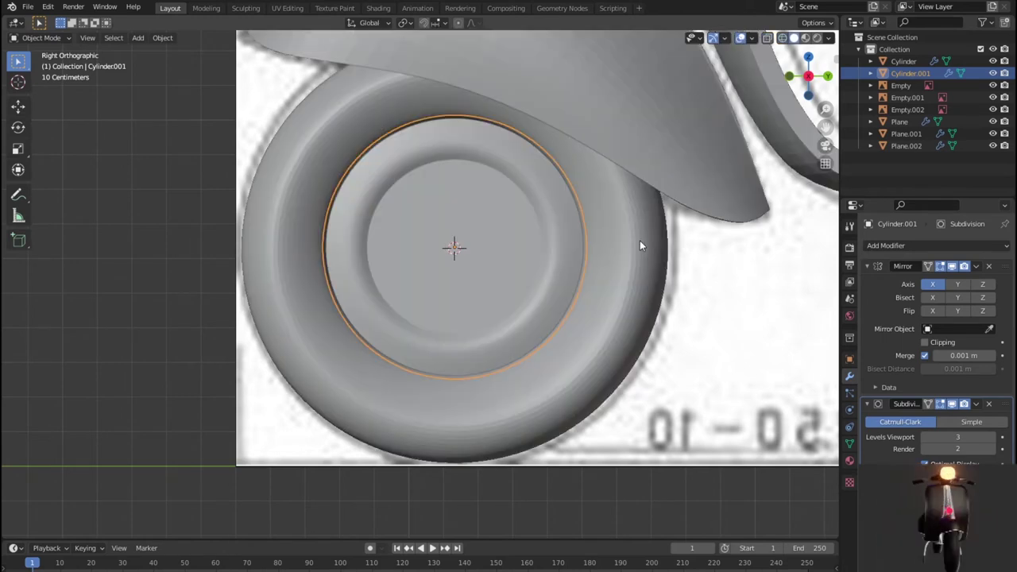
key("Tab")
key("Tab")
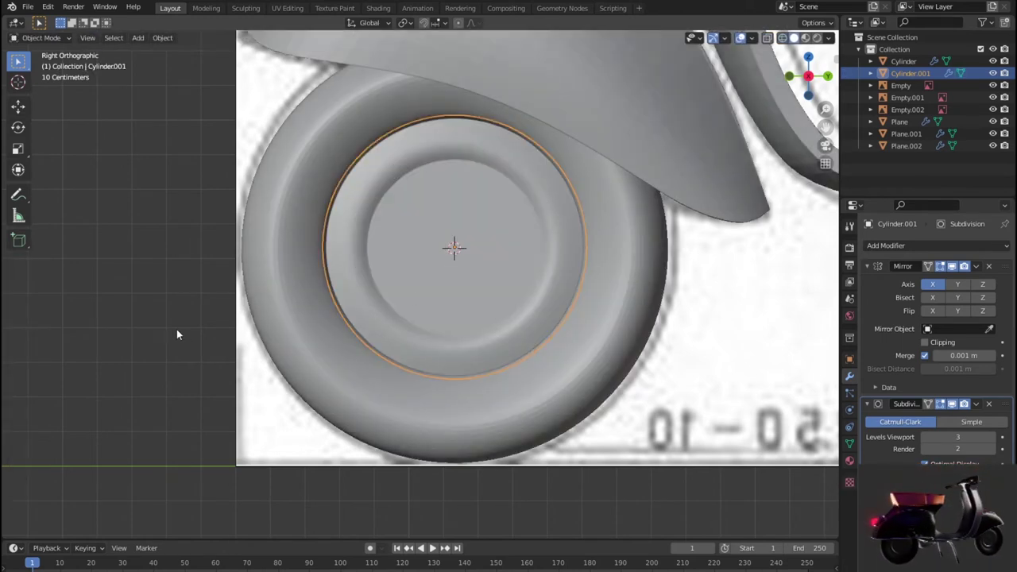
left_click(177, 333)
scroll(158, 327, "down", 2)
mouse_move(158, 320)
middle_mouse_down()
mouse_move(276, 342)
mouse_move(442, 338)
mouse_move(437, 313)
mouse_move(368, 321)
middle_mouse_up()
scroll(442, 339, "up", 5)
scroll(496, 322, "down", 3)
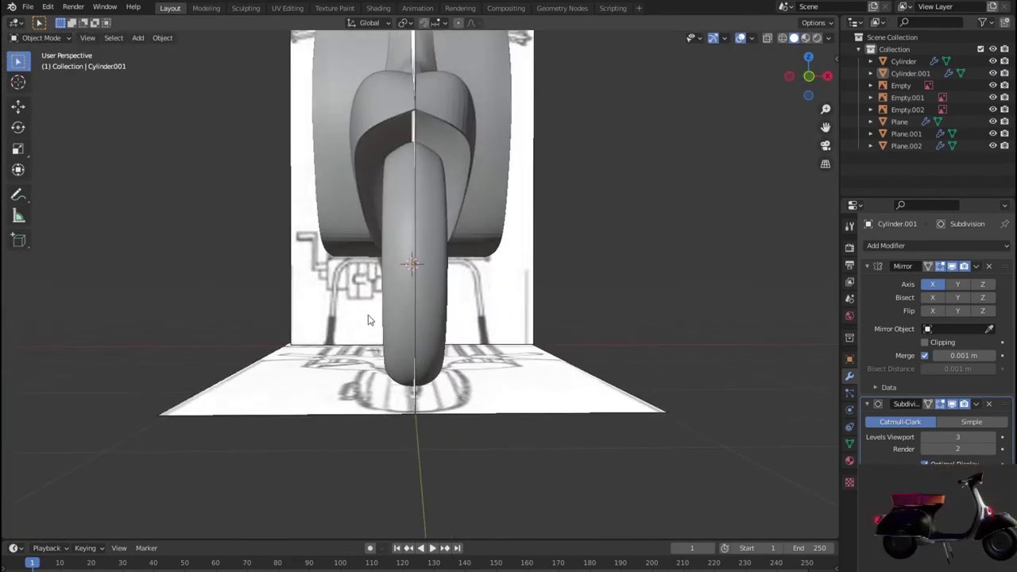
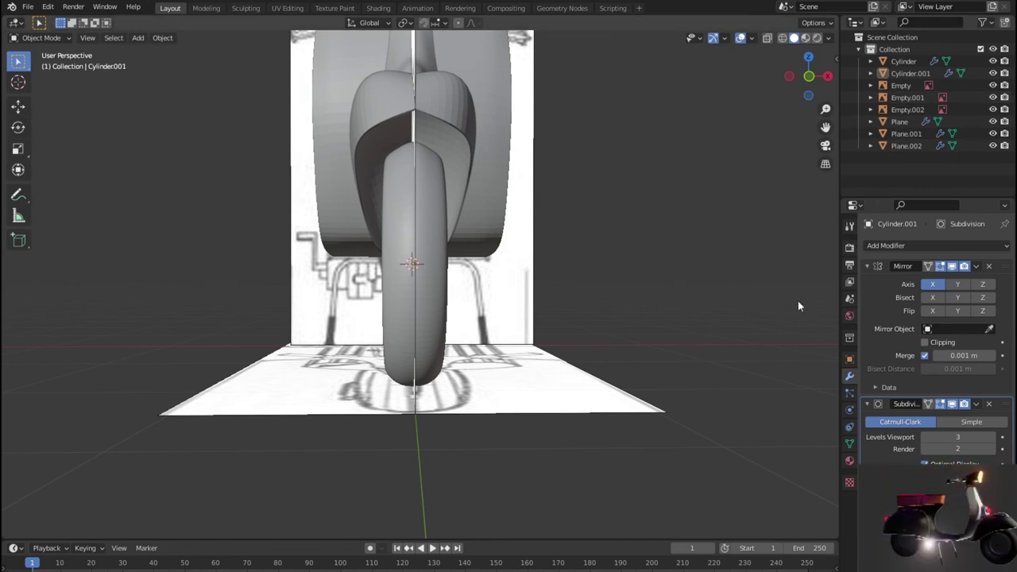
Orbit the view round to the scooter's side.
scroll(577, 272, "down", 3)
scroll(514, 265, "down", 2)
mouse_move(514, 270)
middle_mouse_down()
mouse_move(400, 233)
mouse_move(632, 287)
mouse_move(696, 292)
mouse_move(753, 267)
mouse_move(683, 255)
mouse_move(722, 236)
mouse_move(519, 246)
mouse_move(472, 238)
mouse_move(550, 259)
mouse_move(630, 255)
mouse_move(647, 271)
mouse_move(660, 267)
mouse_move(629, 268)
mouse_move(513, 224)
mouse_move(526, 260)
mouse_move(393, 234)
mouse_move(464, 251)
middle_mouse_up()
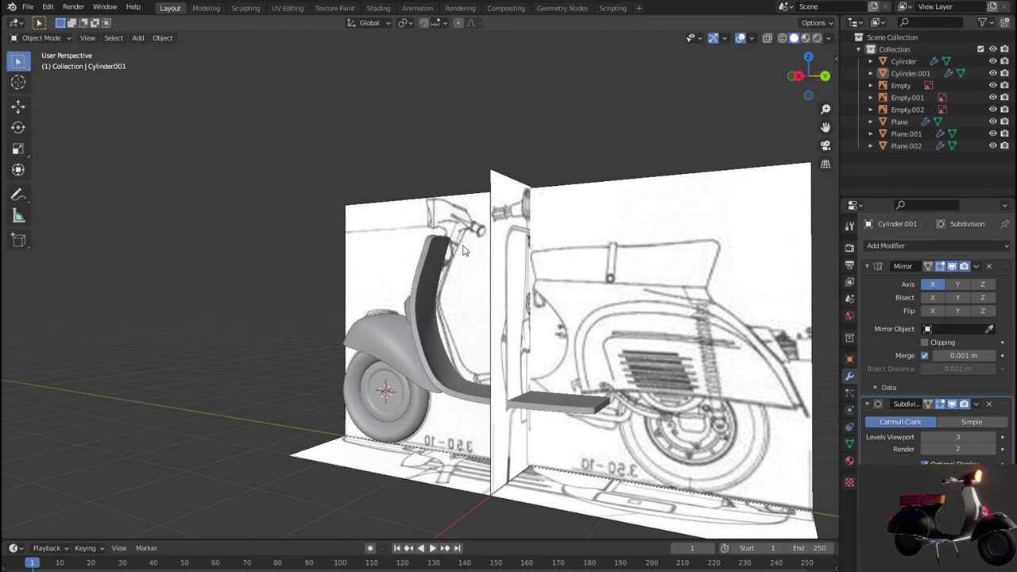
middle_click_drag(463, 251, 467, 272)
Snap to Right Orthographic view and zoom in on the leg shield against the blueprint.
key("KP_3")
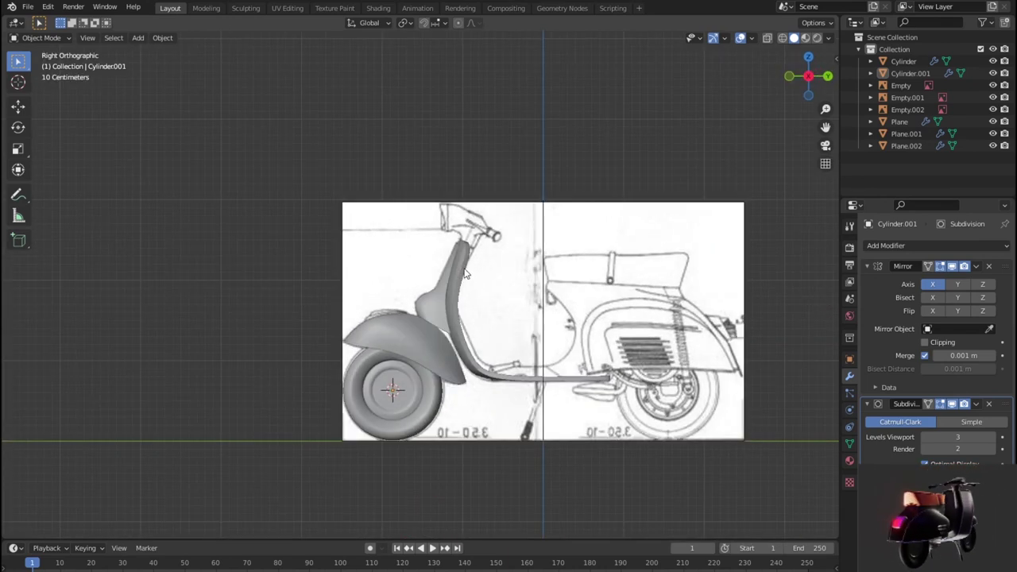
scroll(467, 271, "up", 3)
scroll(459, 270, "up", 1)
scroll(553, 327, "up", 1)
scroll(552, 326, "down", 1)
scroll(552, 327, "down", 2)
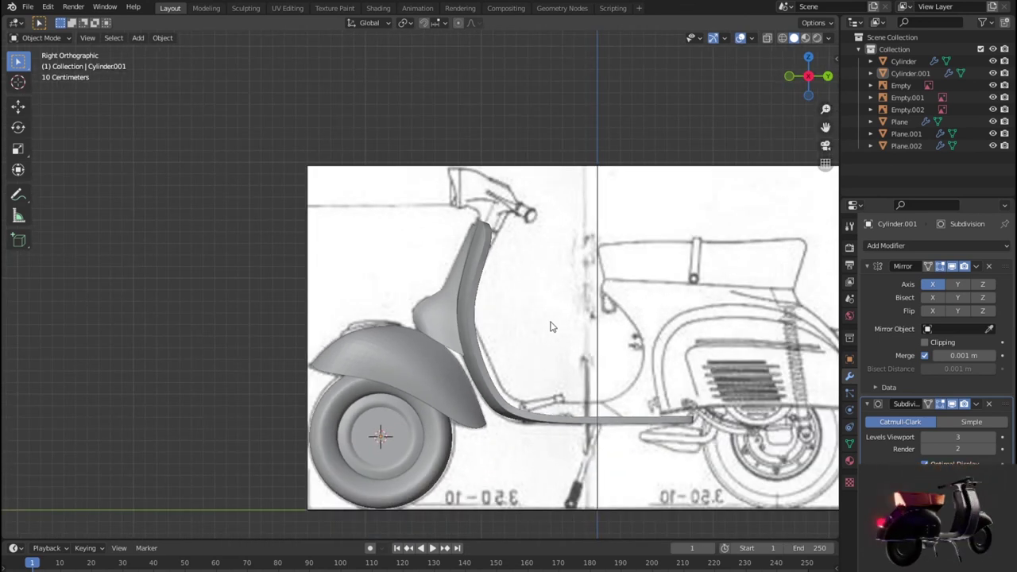
scroll(552, 327, "up", 2)
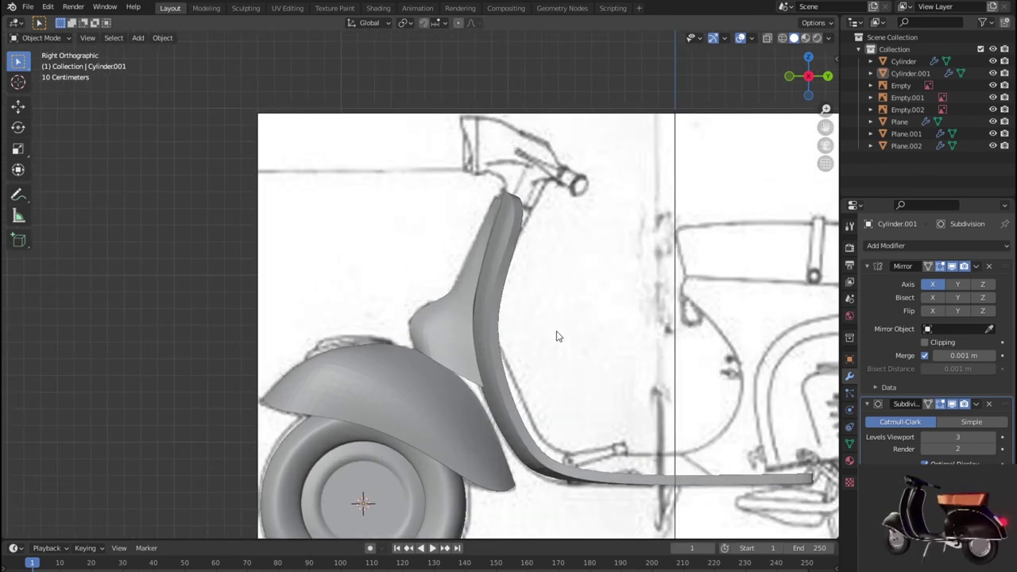
middle_click_drag(557, 336, 441, 271, "shift")
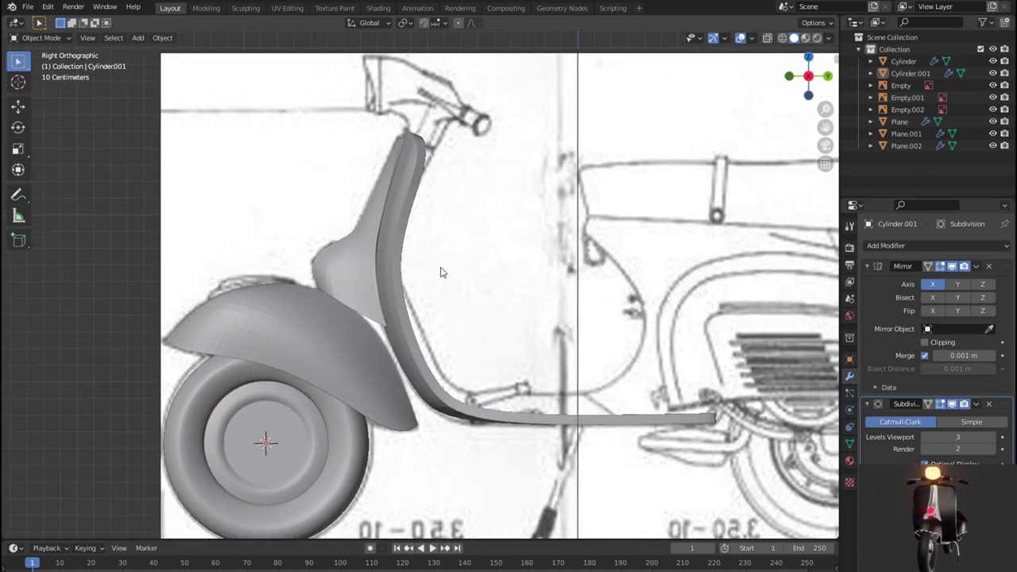
scroll(441, 271, "down", 1)
scroll(441, 272, "down", 1)
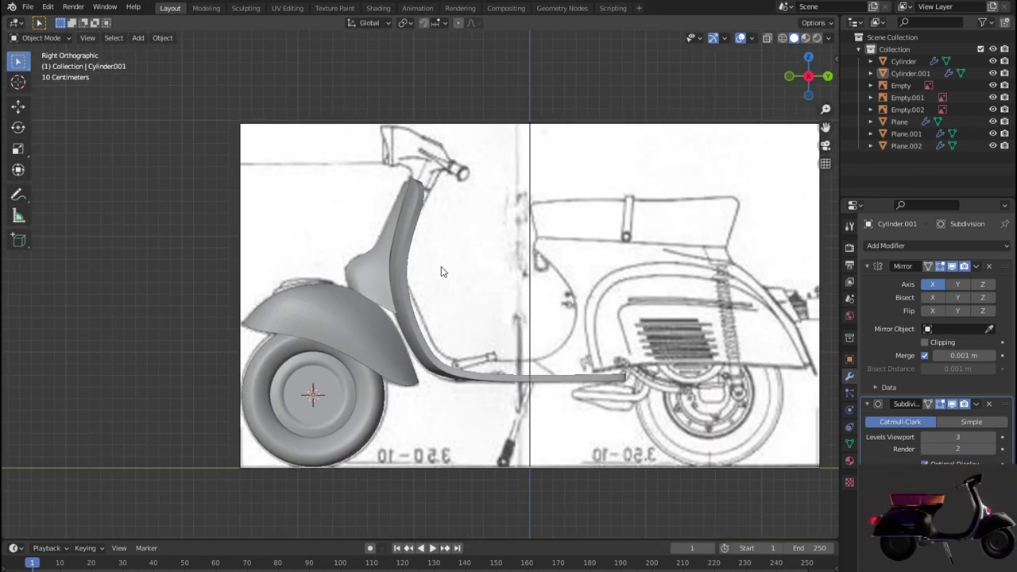
scroll(441, 271, "up", 2)
scroll(443, 274, "up", 1)
mouse_move(443, 273)
middle_mouse_down("shift")
mouse_move(423, 272)
mouse_move(443, 281)
mouse_move(399, 294)
mouse_move(447, 313)
mouse_move(517, 200)
mouse_move(539, 343)
mouse_move(459, 287)
middle_mouse_up("shift")
Switch to wireframe and set the leg shield Plane's Subdivision Levels Viewport from 3 to 1.
key("shift+z")
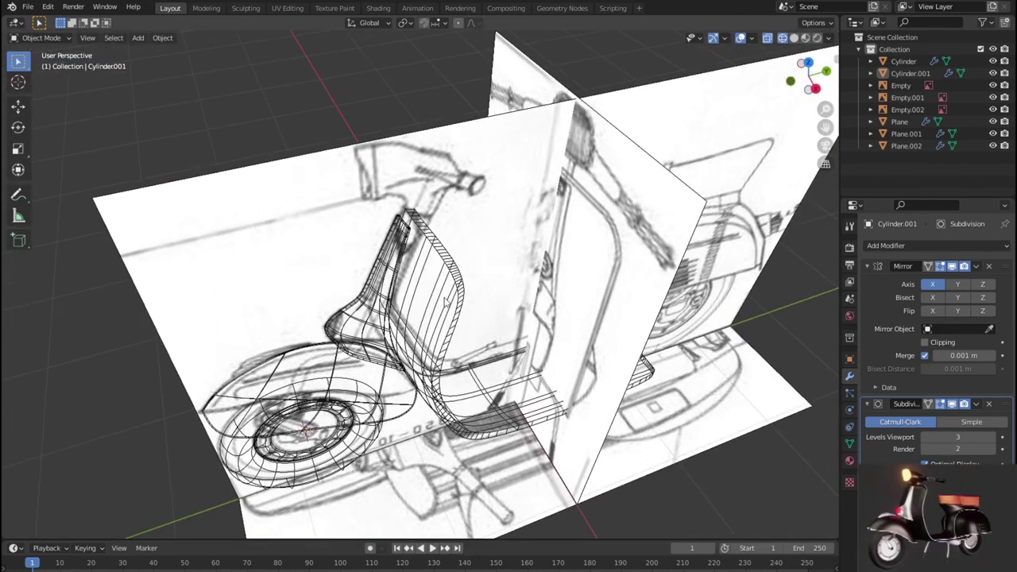
left_click(458, 288)
left_click(459, 288)
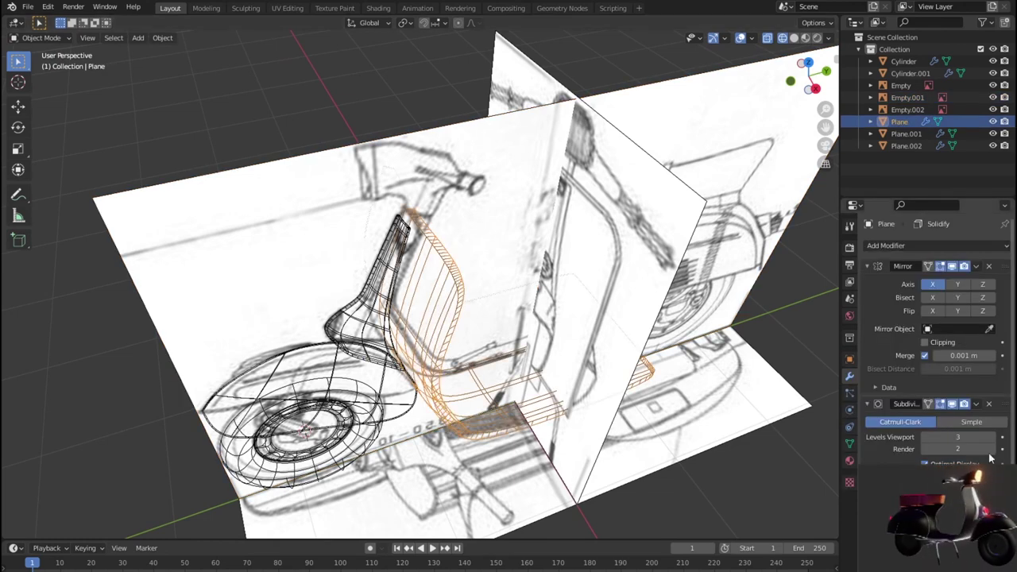
left_click(926, 438)
type("1")
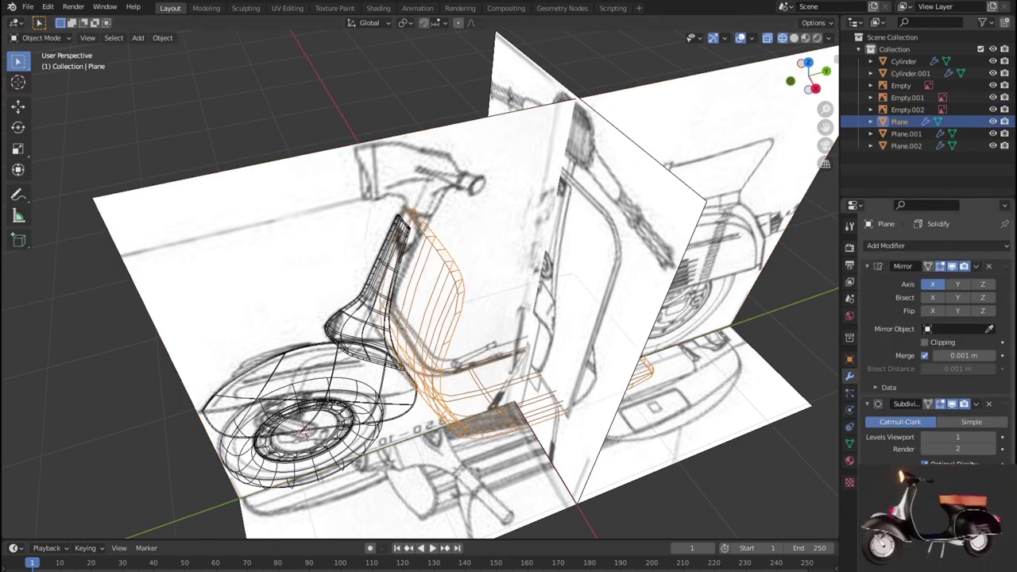
scroll(930, 334, "down", 2)
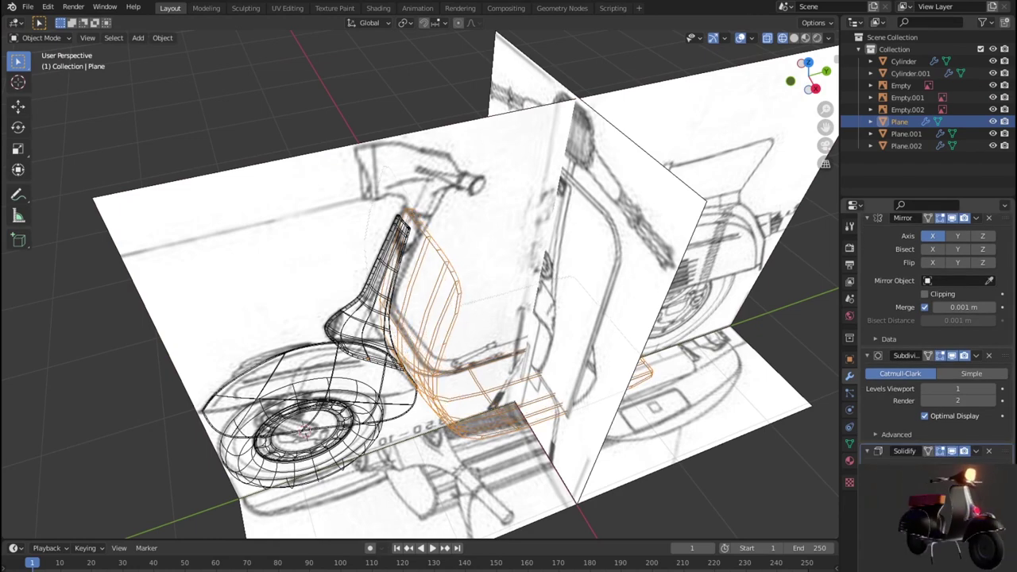
mouse_move(713, 466)
middle_mouse_down()
mouse_move(611, 440)
mouse_move(605, 417)
mouse_move(703, 393)
mouse_move(755, 396)
mouse_move(794, 374)
mouse_move(782, 387)
middle_mouse_up()
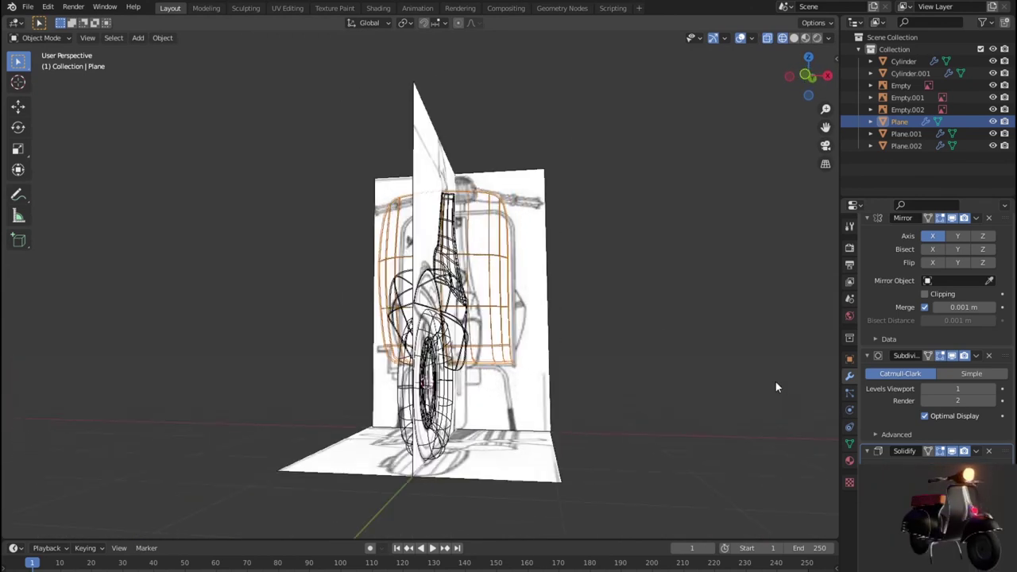
Select the front fender Plane.001 and view it in Right Orthographic.
left_click(906, 133)
middle_click_drag(638, 377, 665, 374)
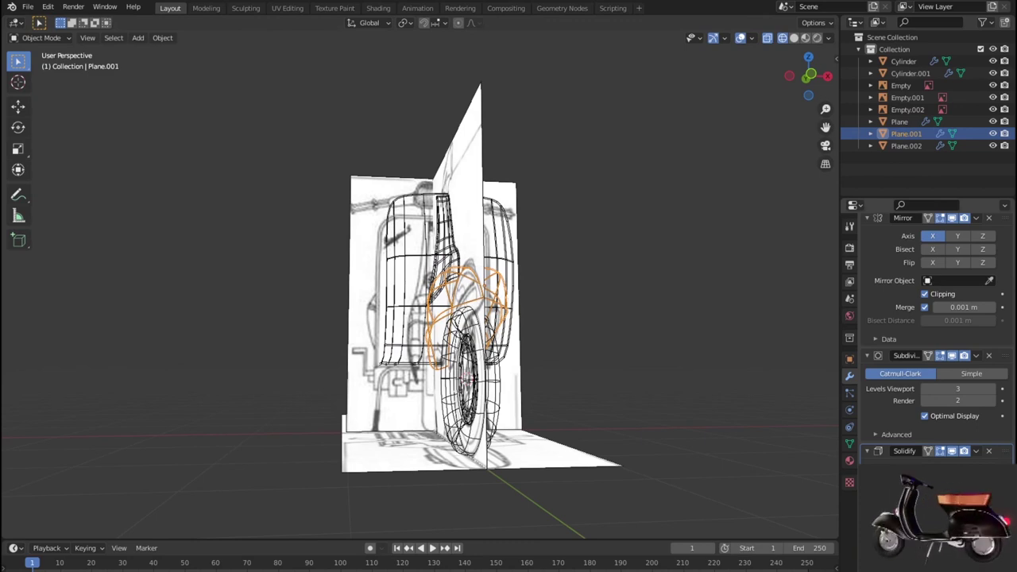
mouse_move(715, 447)
middle_mouse_down()
mouse_move(650, 433)
mouse_move(614, 458)
mouse_move(640, 461)
mouse_move(617, 466)
mouse_move(582, 438)
mouse_move(626, 451)
middle_mouse_up()
key("KP_3")
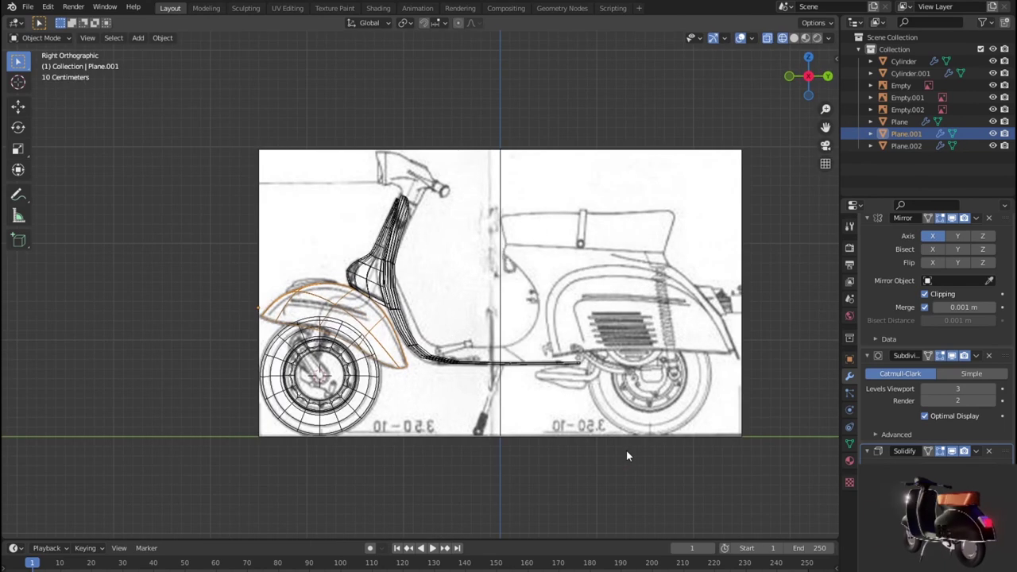
scroll(640, 451, "up", 1)
scroll(645, 453, "up", 1)
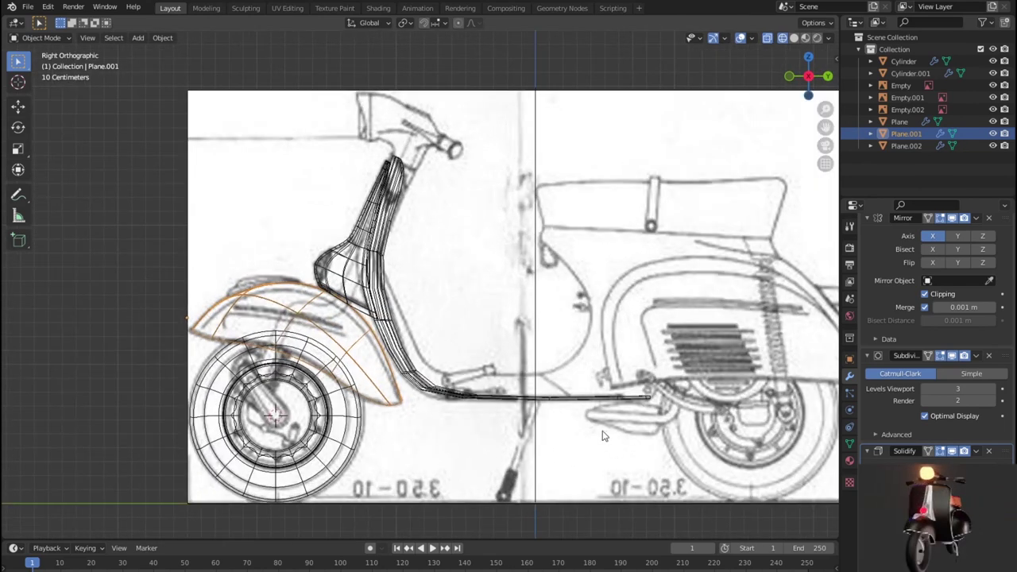
mouse_move(547, 410)
middle_mouse_down()
mouse_move(518, 422)
mouse_move(539, 411)
middle_mouse_up()
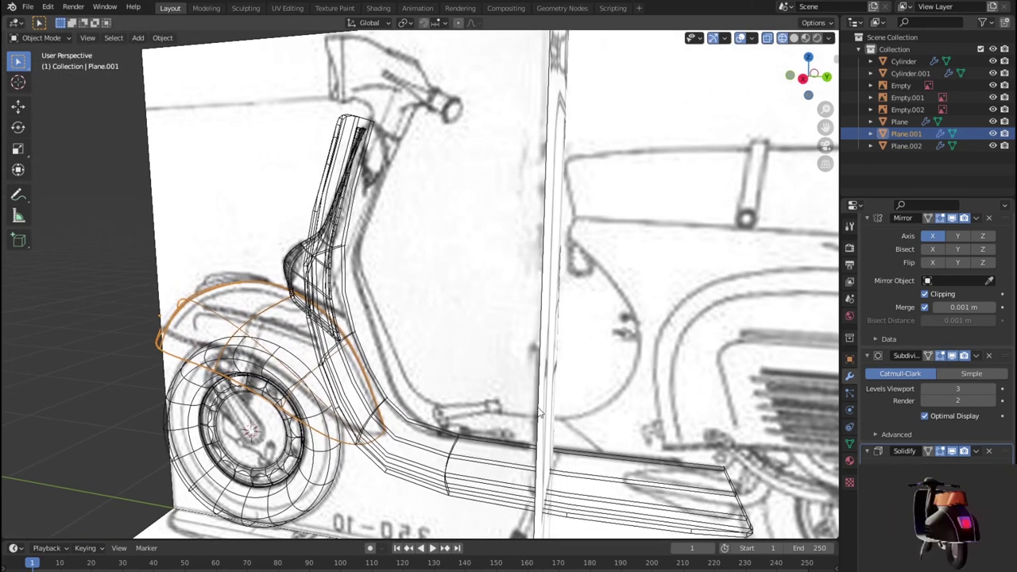
key("KP_3")
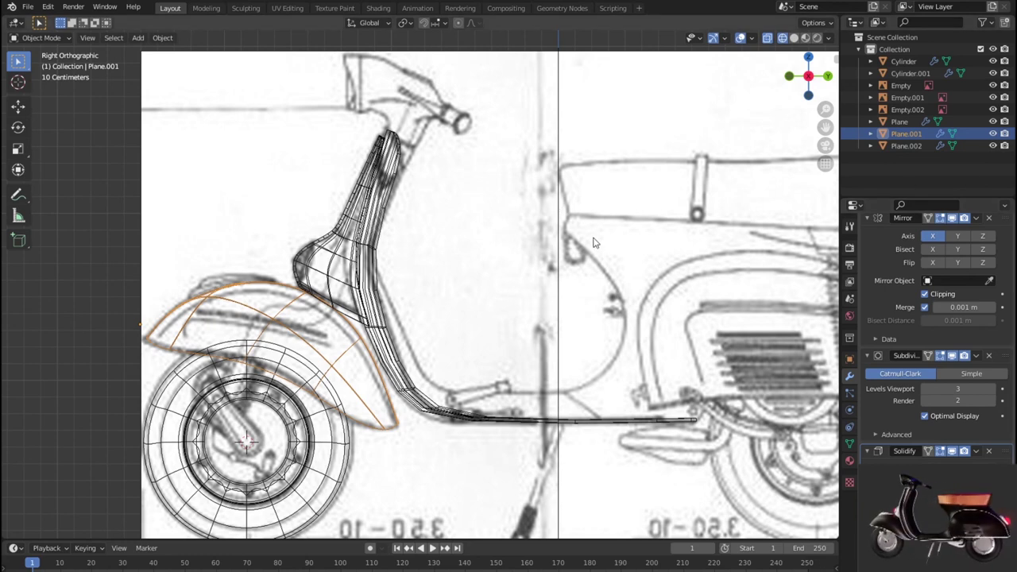
scroll(586, 237, "down", 2)
scroll(603, 236, "down", 1)
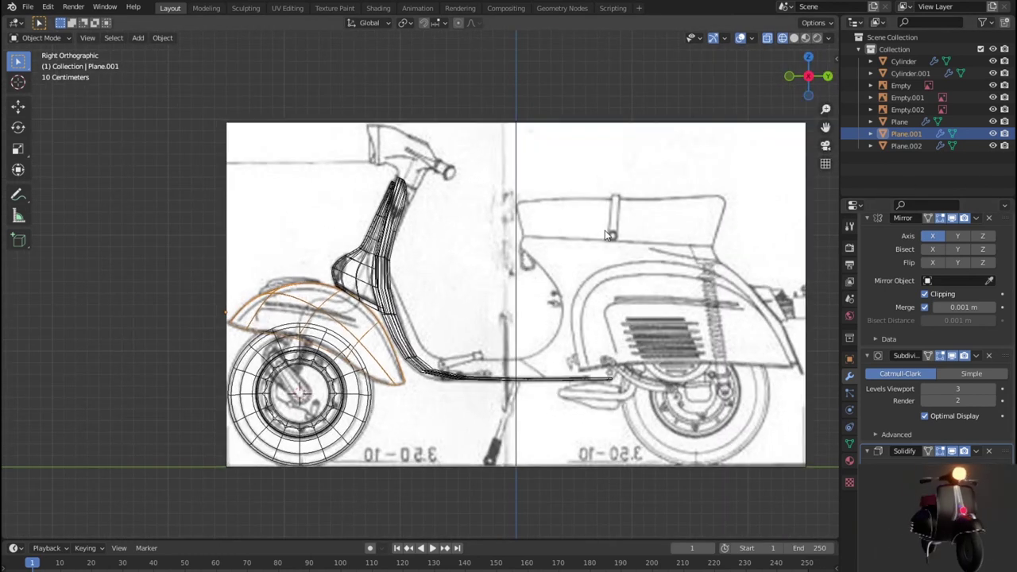